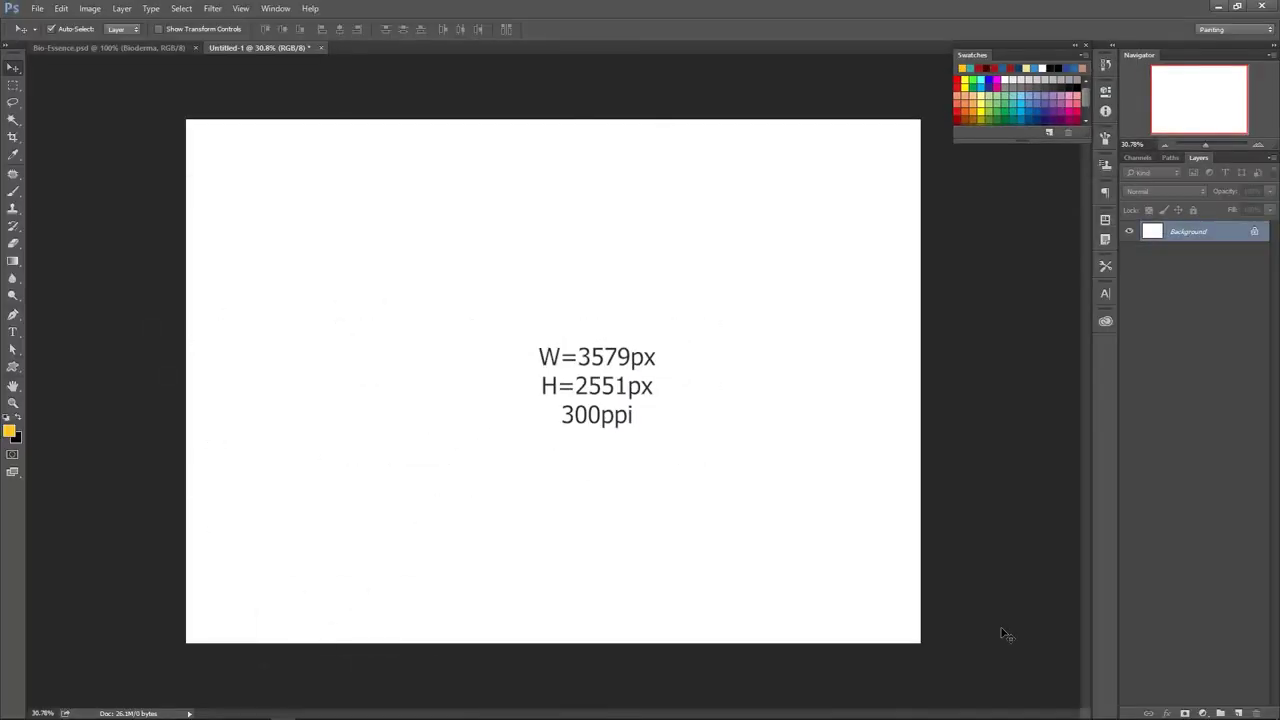
# Fit the blank 3579 × 2551 px page to the window and show rulers
pyautogui.rightClick(756, 417)
pyautogui.click(771, 425)
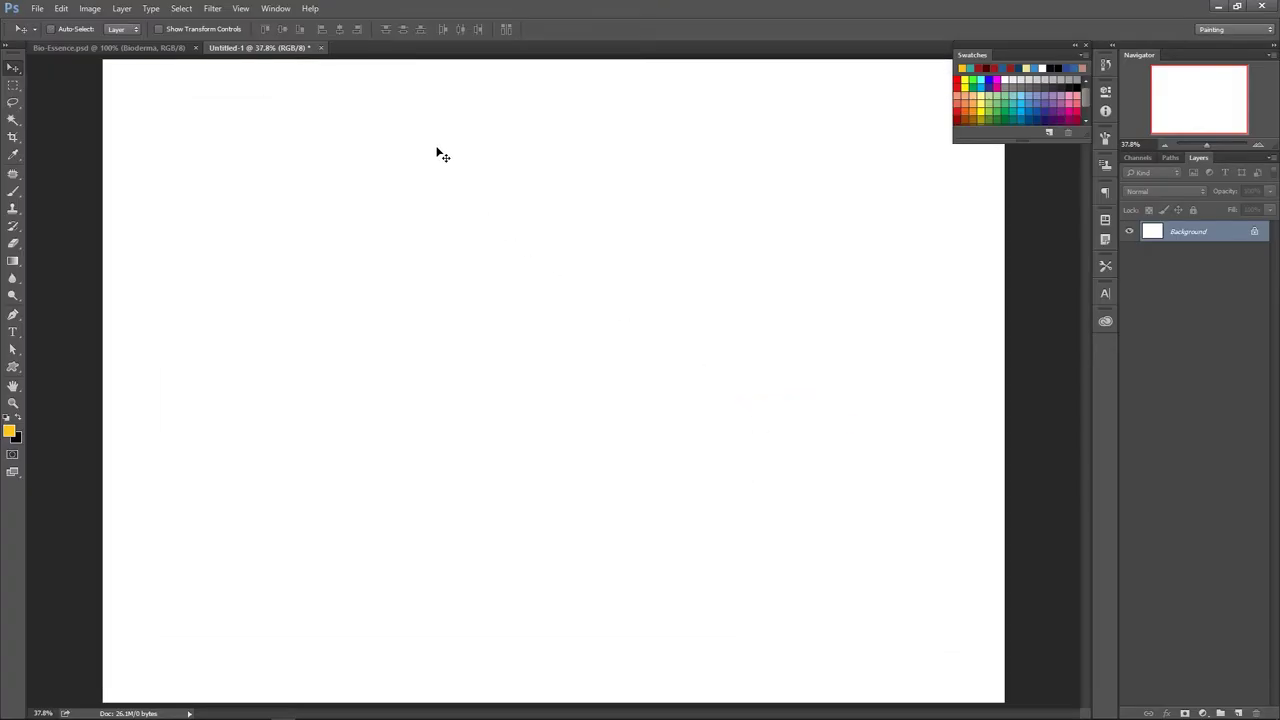
pyautogui.hotkey('ctrl', 'r')
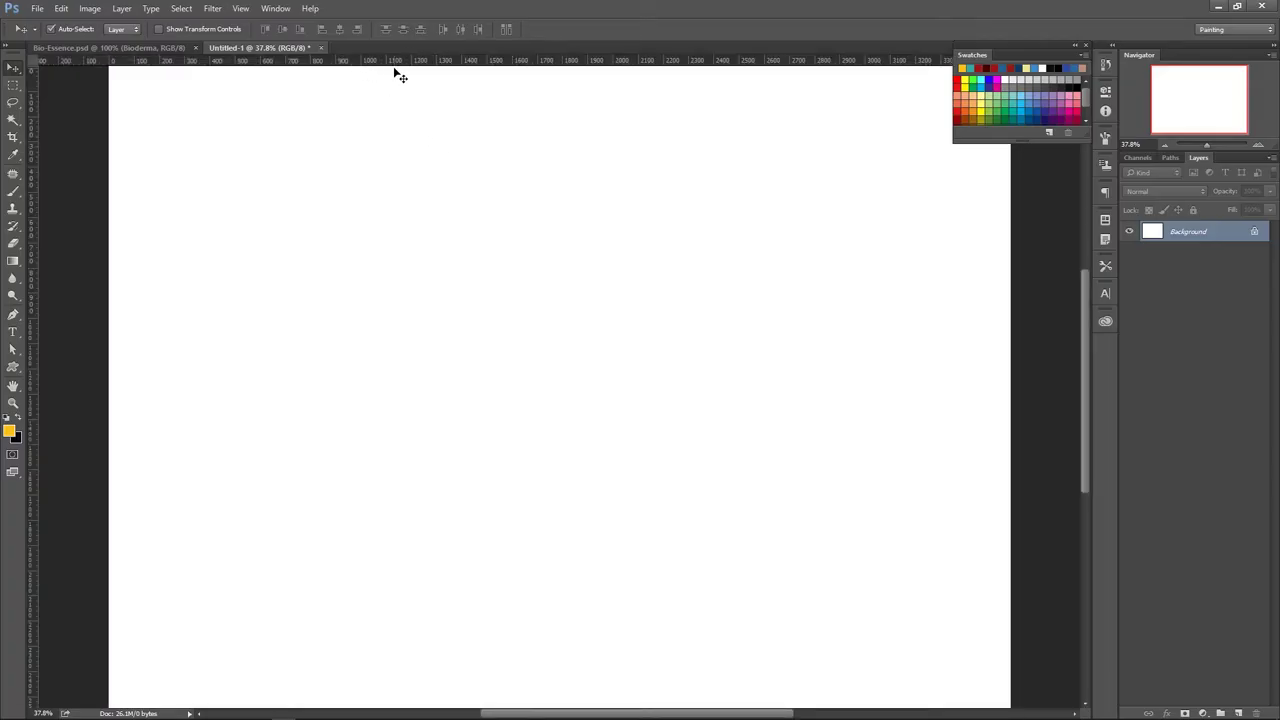
# Set the Rectangular Marquee to Fixed Size, 1205 px wide by 4 mm high
pyautogui.click(16, 87)
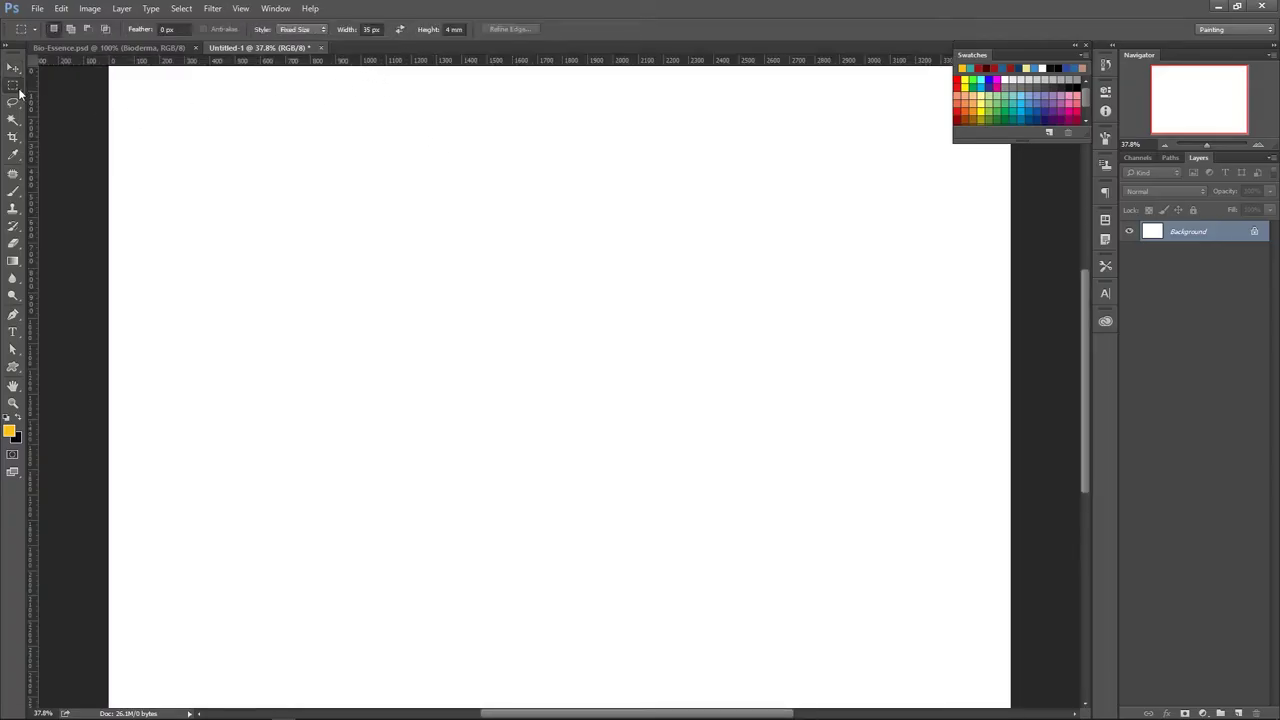
pyautogui.click(313, 35)
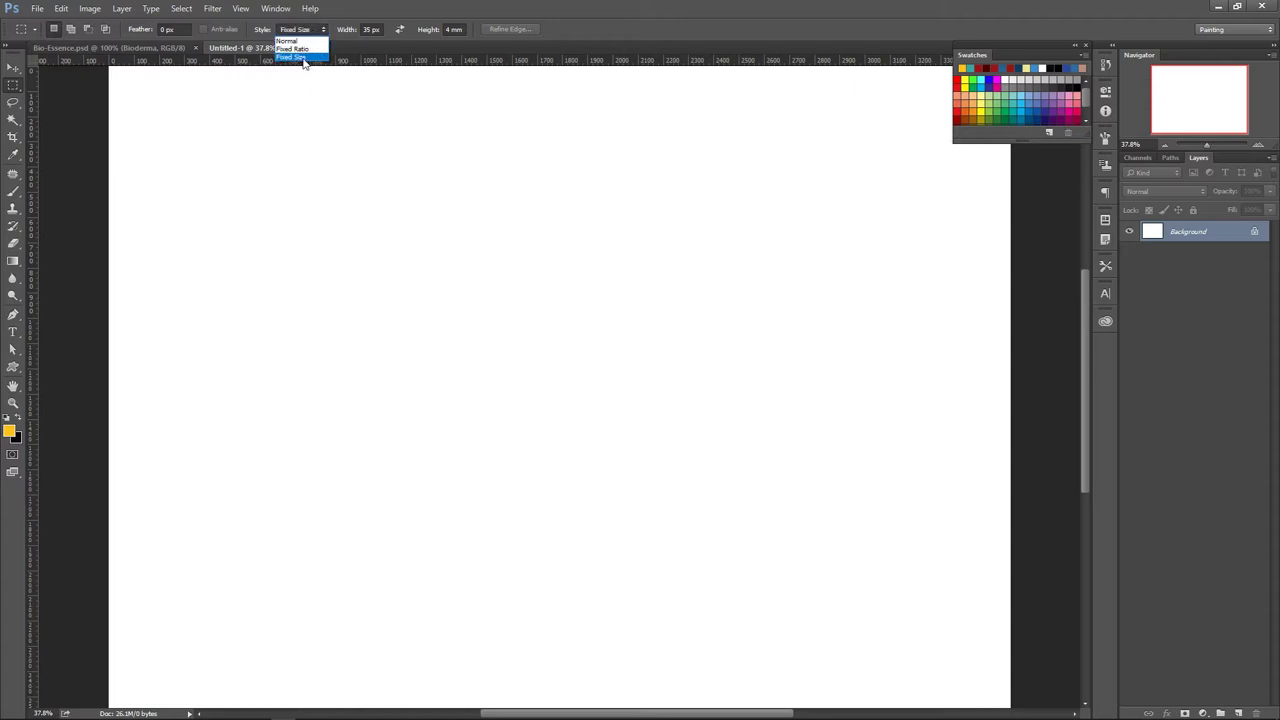
pyautogui.click(303, 59)
pyautogui.click(369, 30)
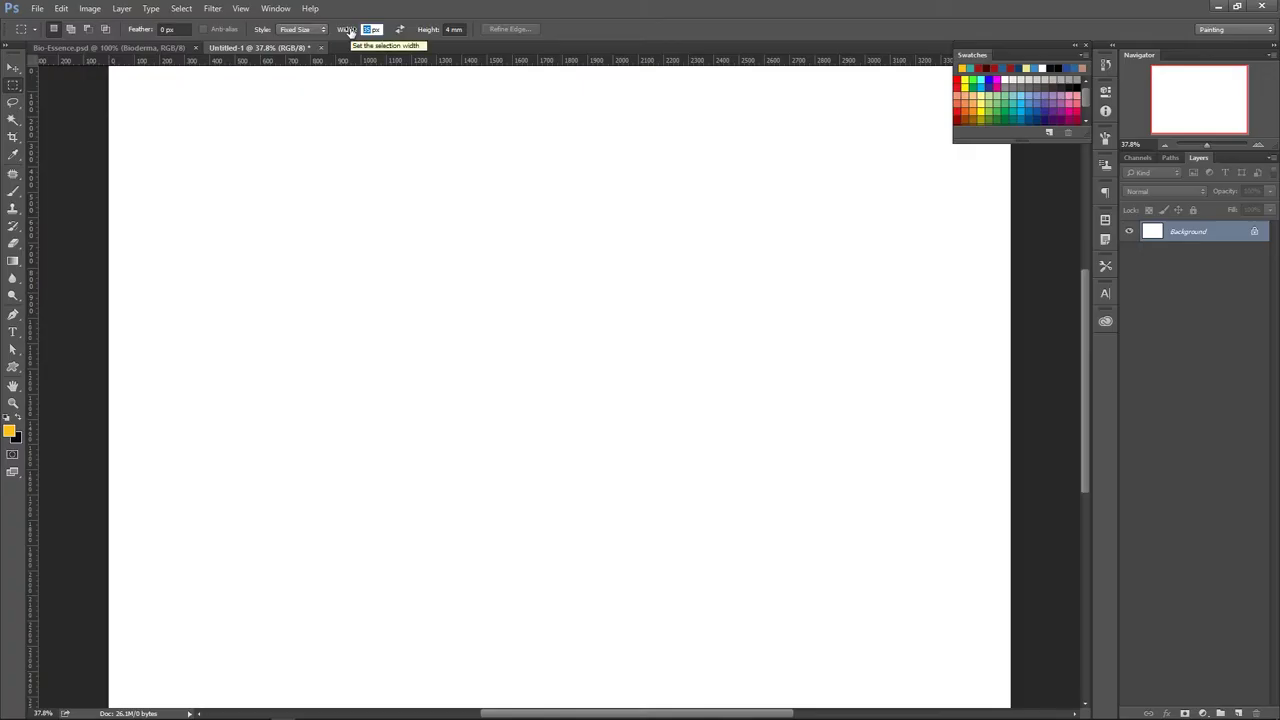
pyautogui.write('4')
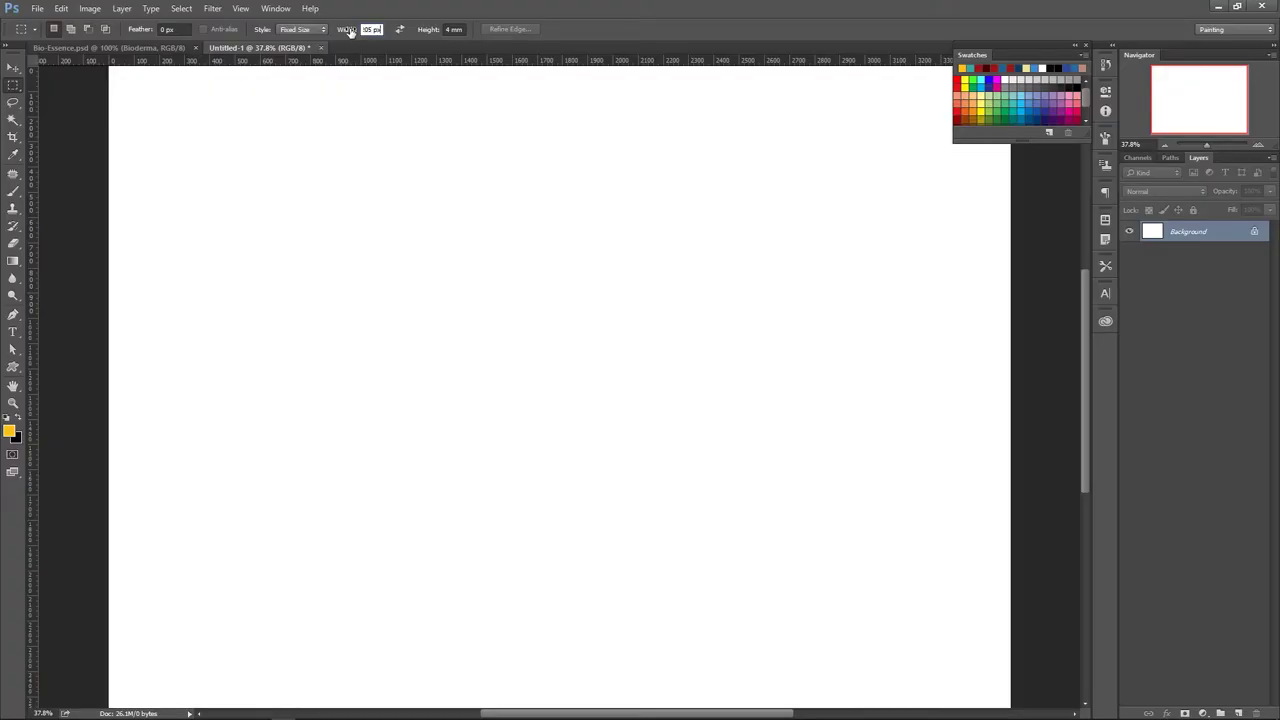
pyautogui.press('Return')
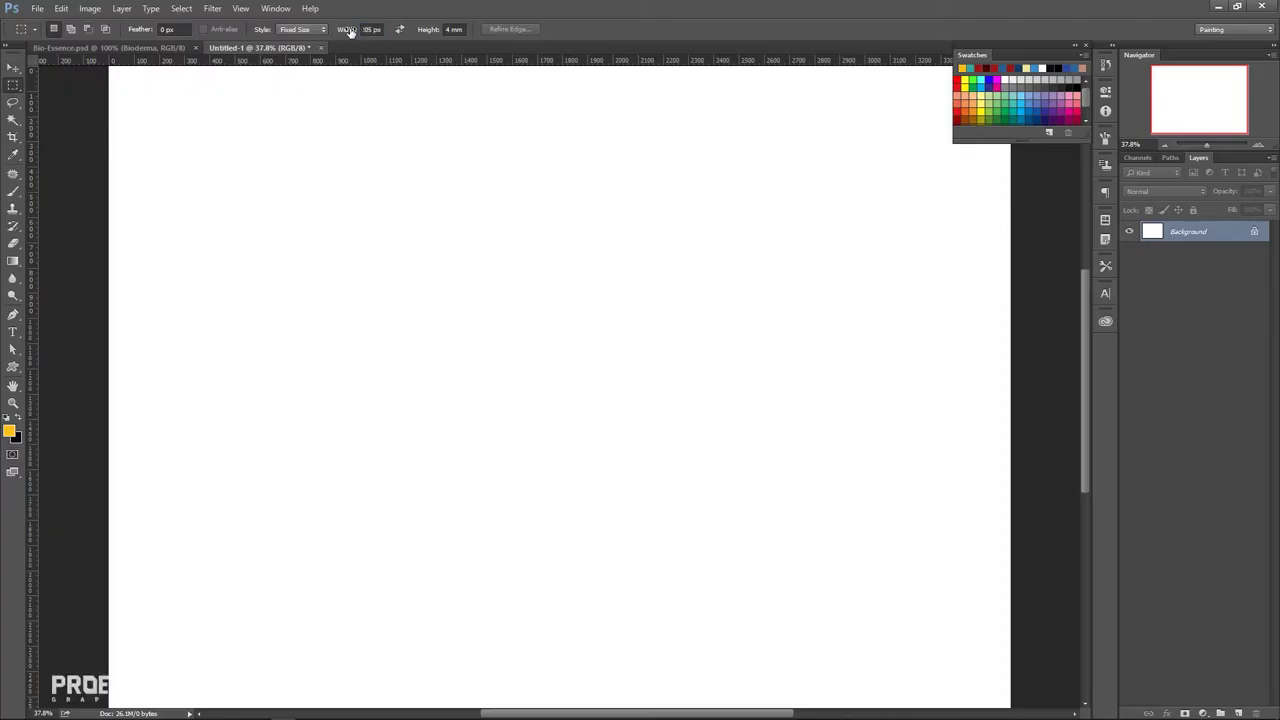
# Add vertical guides 1205 px in from each side edge, dividing the page into three panels
pyautogui.moveTo(290, 236); pyautogui.dragTo(96, 243)
pyautogui.moveTo(33, 263); pyautogui.dragTo(412, 306)
pyautogui.moveTo(840, 252); pyautogui.dragTo(917, 257)
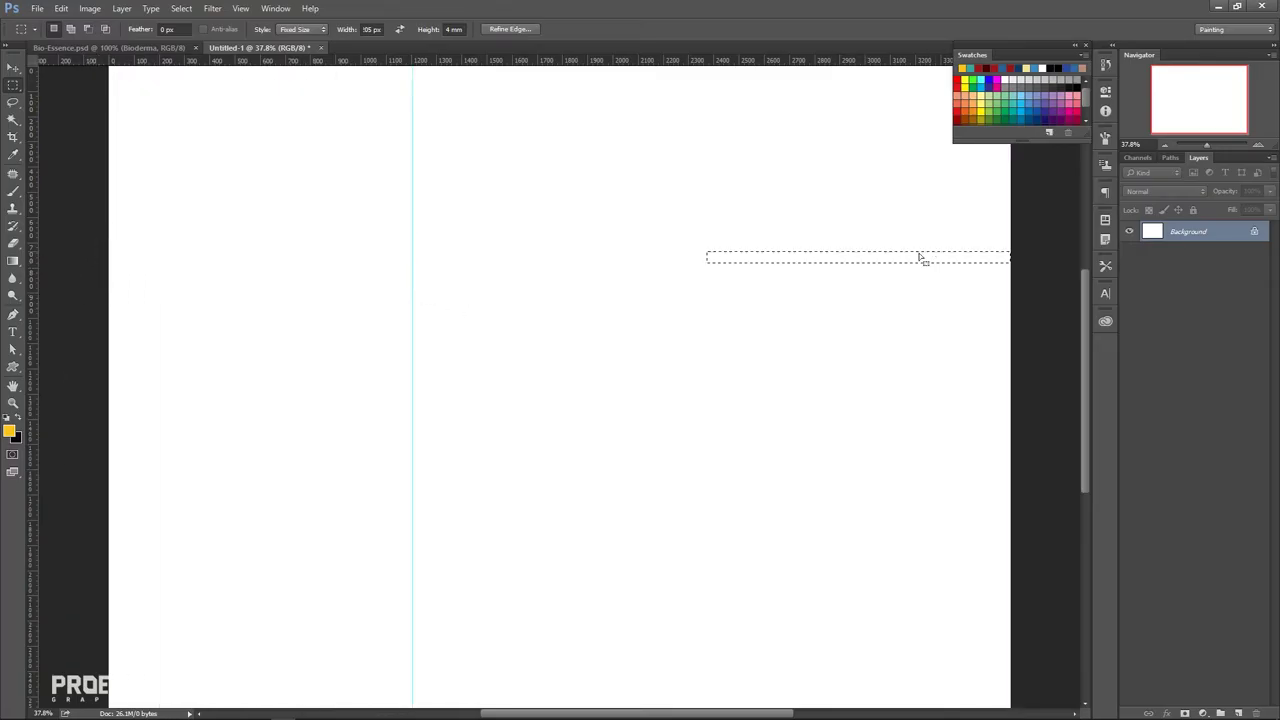
pyautogui.moveTo(33, 262); pyautogui.dragTo(706, 277)
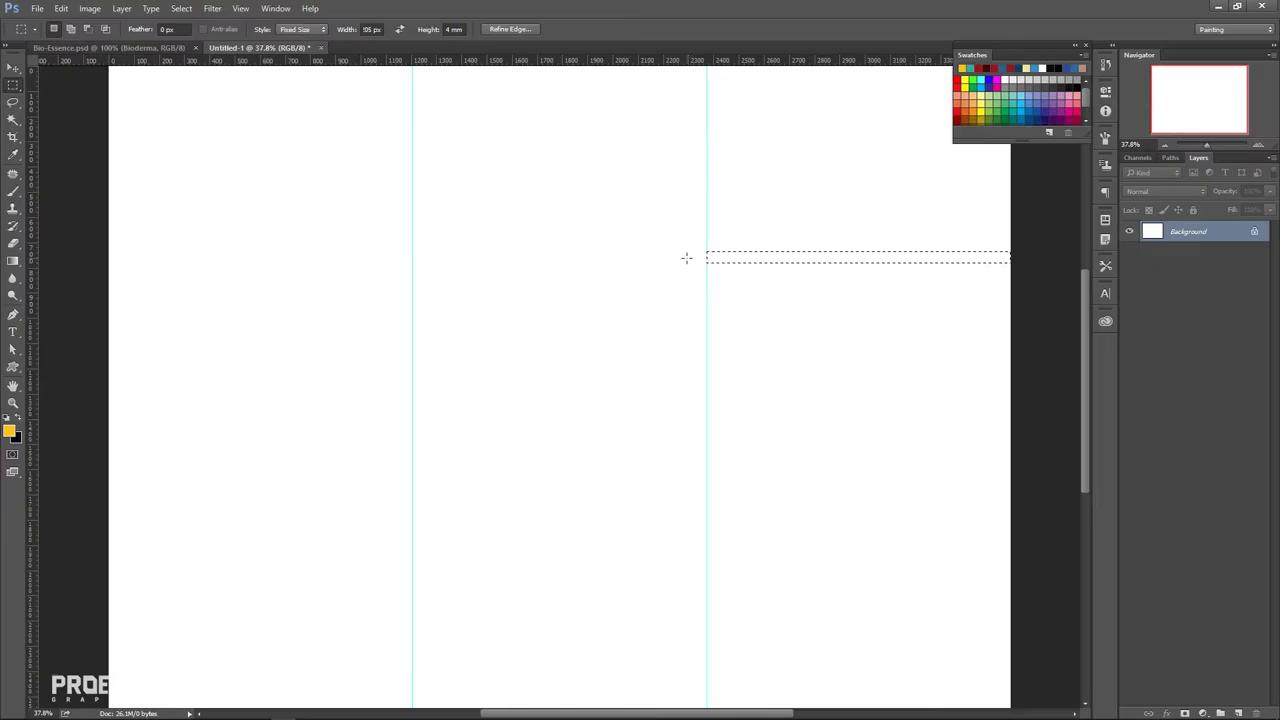
pyautogui.hotkey('ctrl', 'd')
pyautogui.scroll(-1, 526, 188)
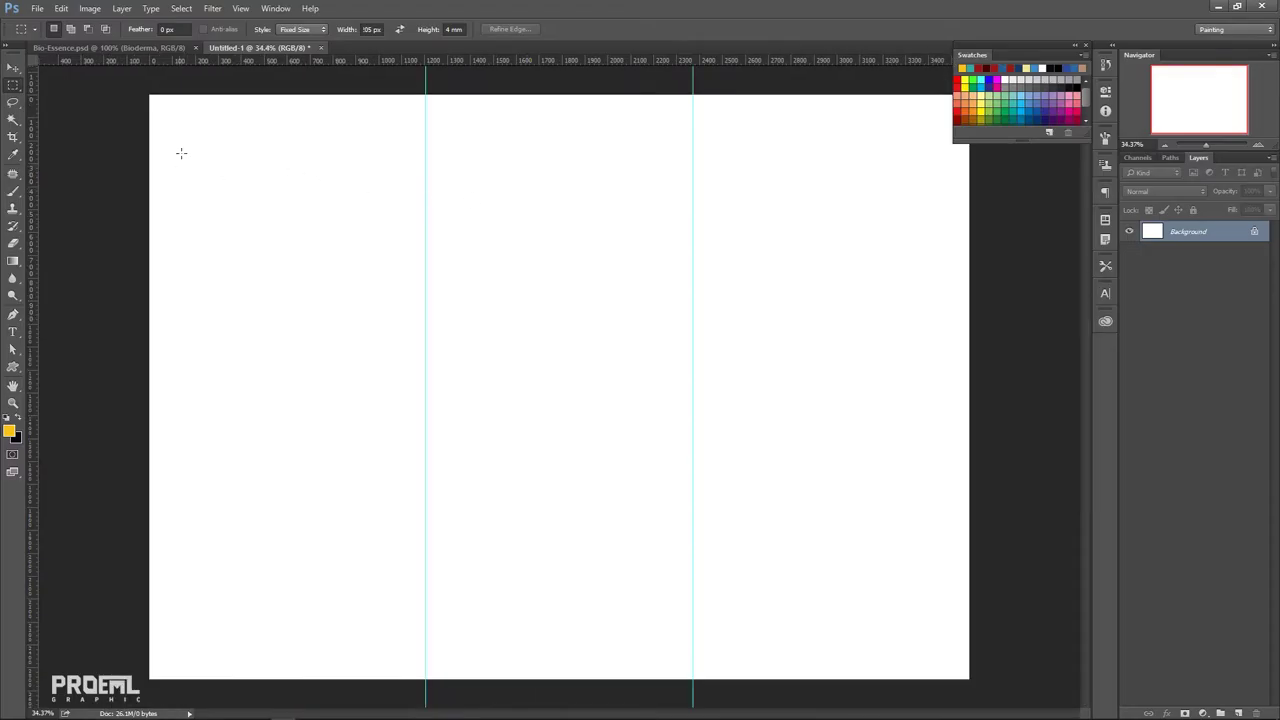
pyautogui.doubleClick(362, 29)
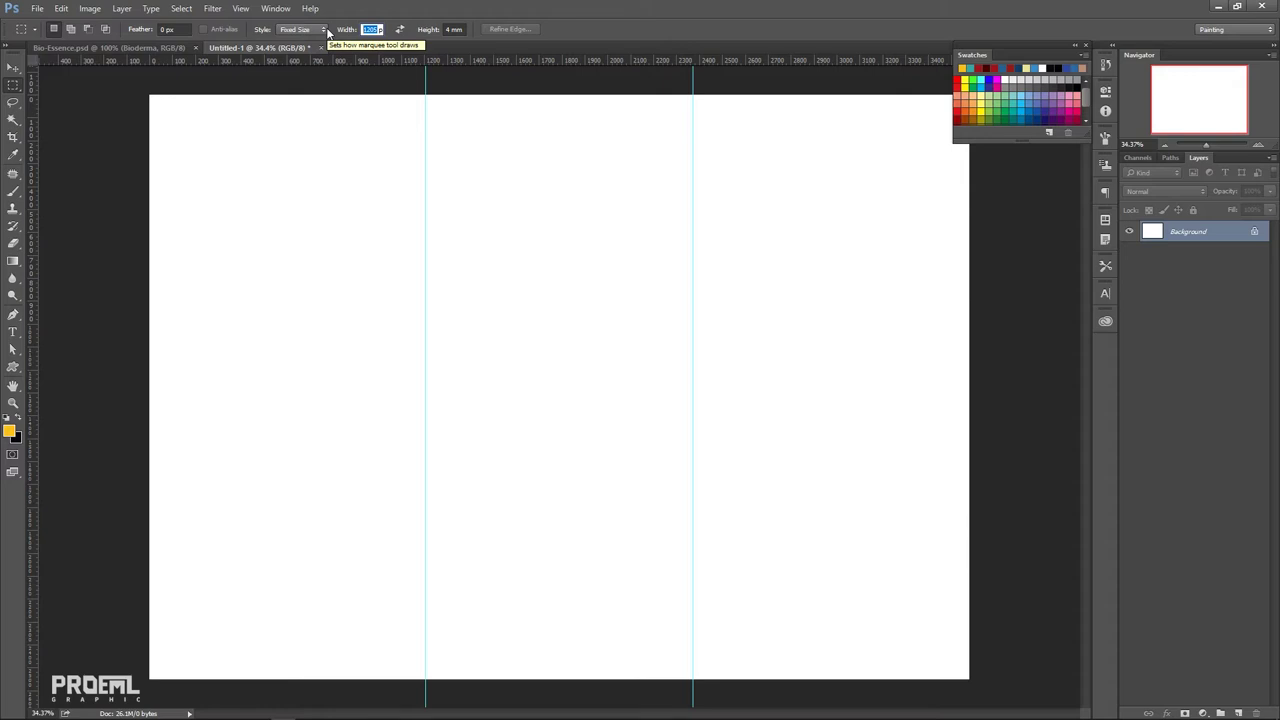
# Set the marquee width to 35 px and add margin guides inside the left and right edges
pyautogui.write('3')
pyautogui.press('Return')
pyautogui.moveTo(232, 189); pyautogui.dragTo(110, 212)
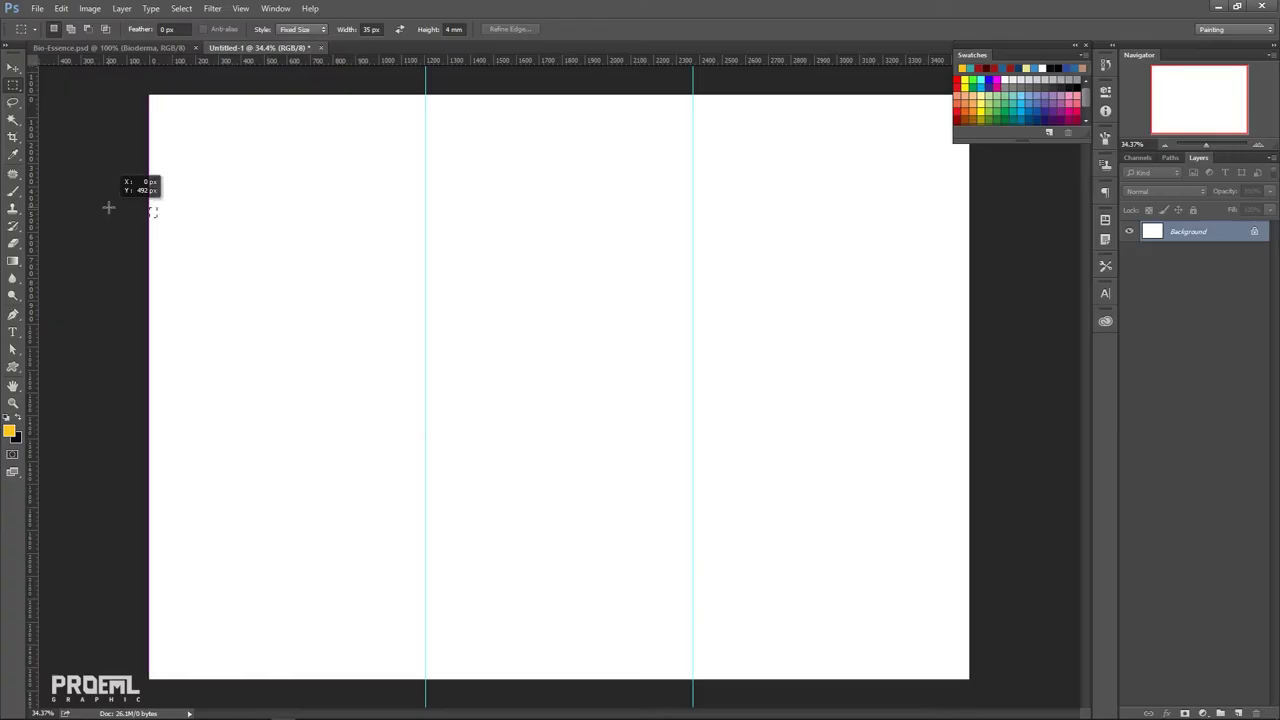
pyautogui.moveTo(30, 247); pyautogui.dragTo(157, 250)
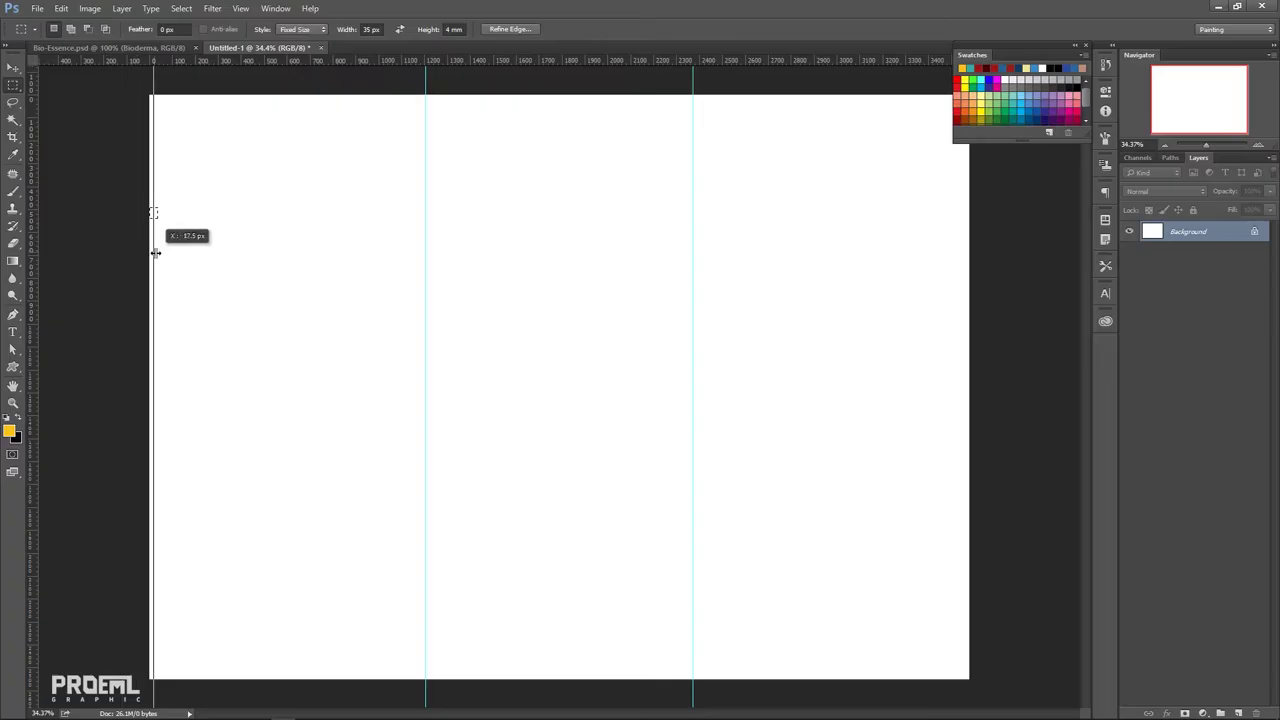
pyautogui.moveTo(936, 207); pyautogui.dragTo(994, 206)
pyautogui.moveTo(32, 263); pyautogui.dragTo(961, 257)
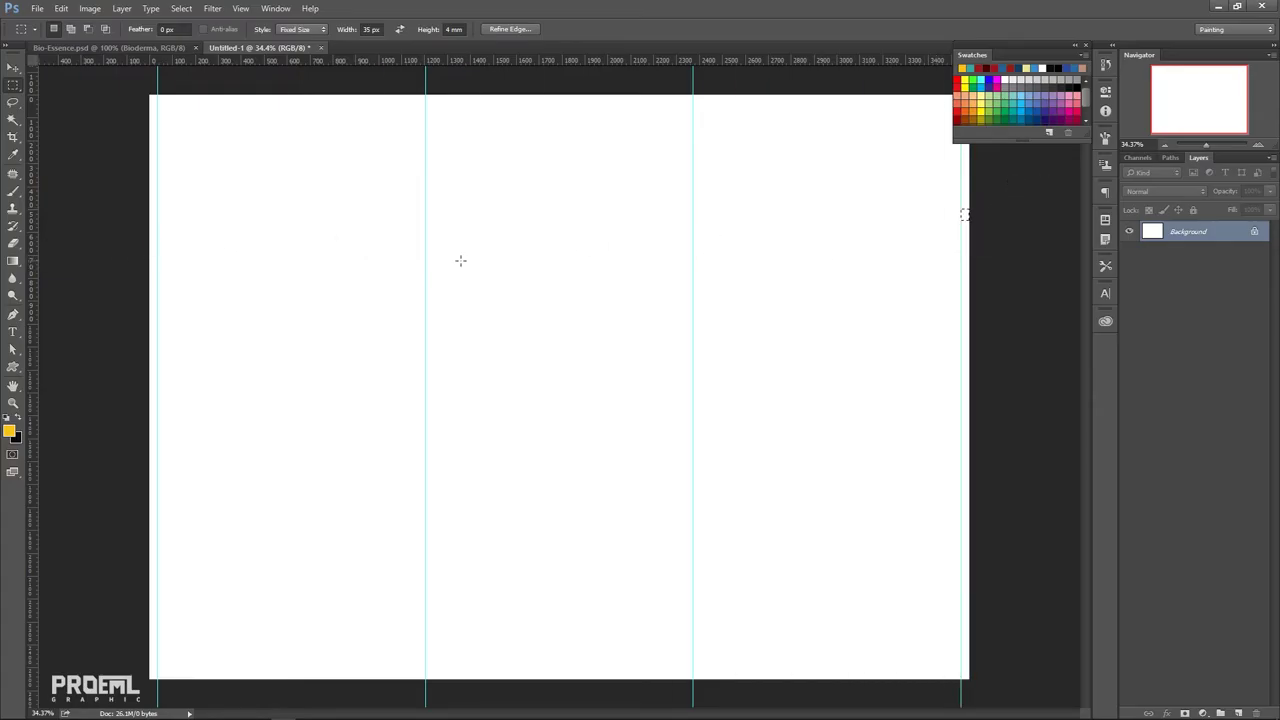
# Add a second inner guide 35 px inside the left margin, then position the square inside the right margin
pyautogui.scroll(2, 173, 237)
pyautogui.scroll(2, 169, 231)
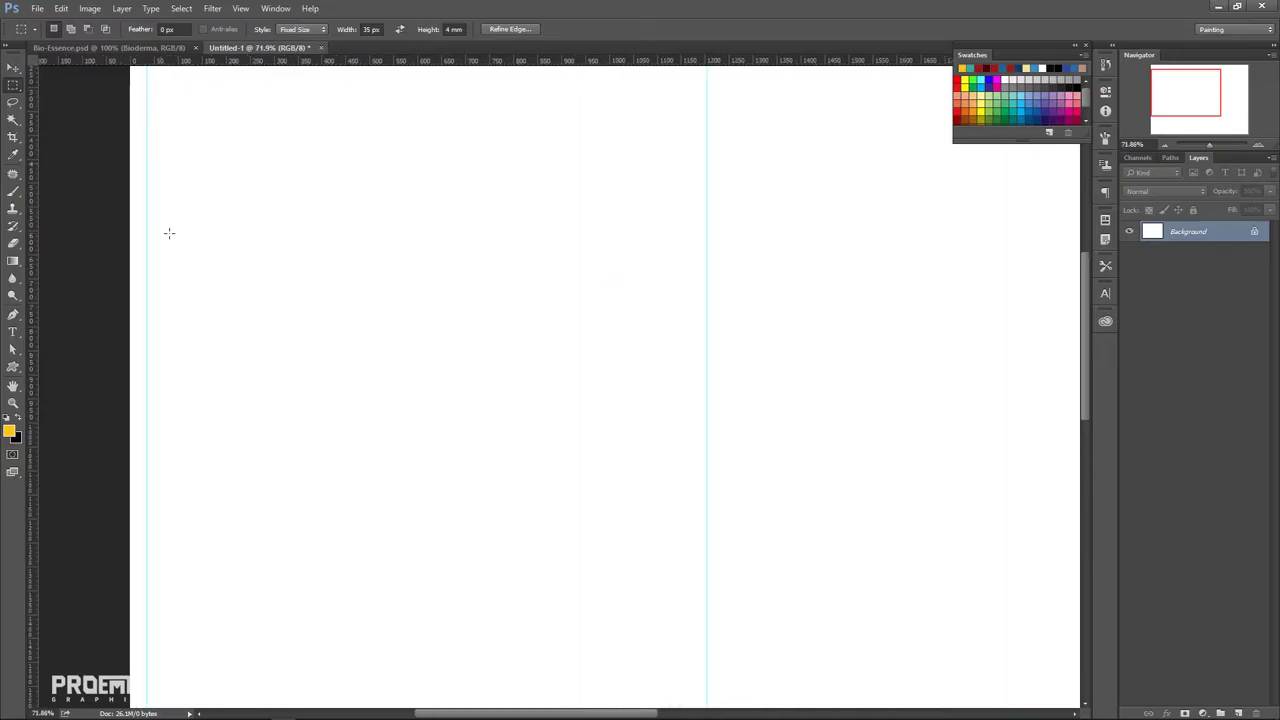
pyautogui.moveTo(186, 234); pyautogui.dragTo(149, 241)
pyautogui.moveTo(40, 254); pyautogui.dragTo(163, 262)
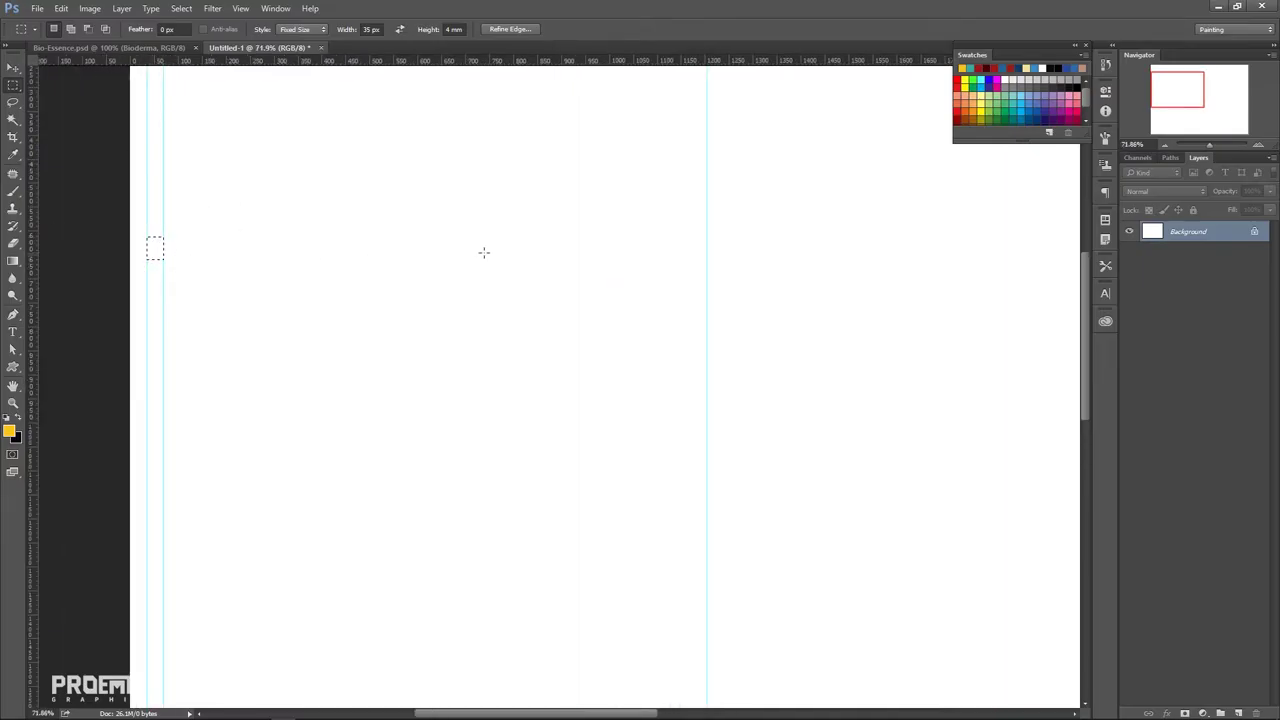
pyautogui.scroll(-2, 677, 251)
pyautogui.scroll(-1, 923, 297)
pyautogui.scroll(-1, 1020, 300)
pyautogui.scroll(-1, 1019, 307)
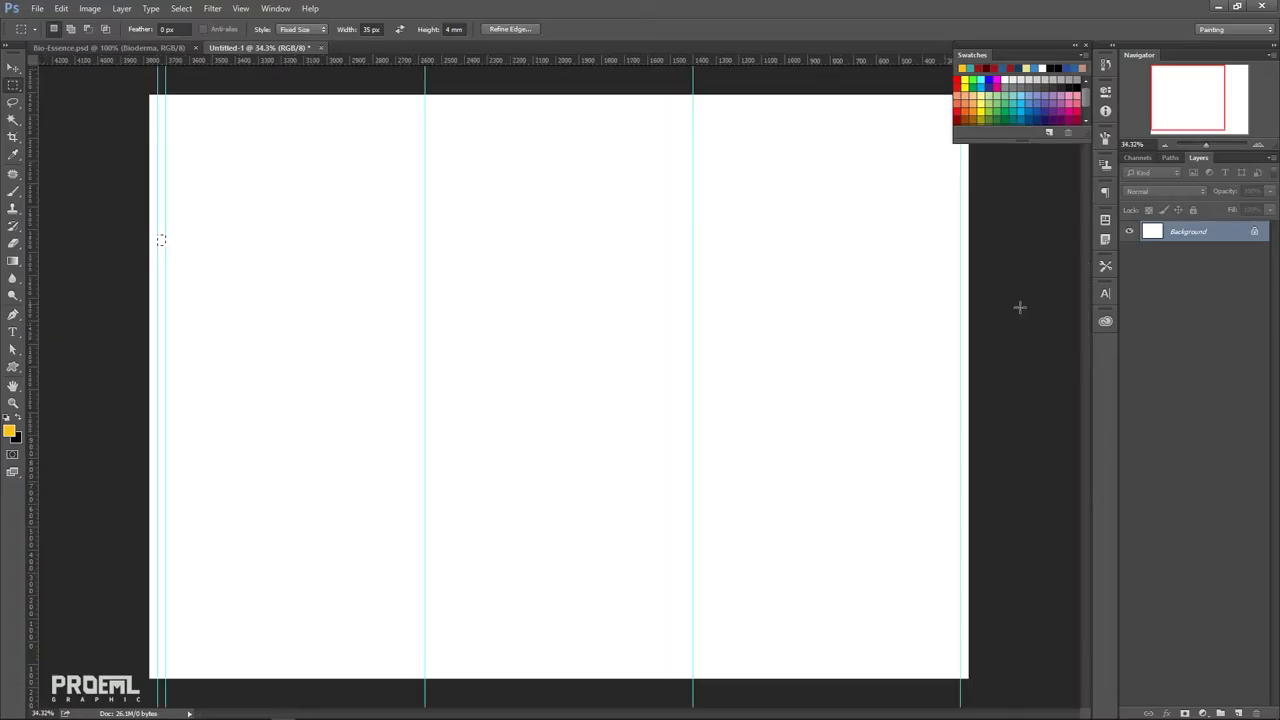
pyautogui.scroll(1, 946, 323)
pyautogui.scroll(2, 957, 323)
pyautogui.scroll(2, 937, 309)
pyautogui.moveTo(950, 311); pyautogui.dragTo(957, 314)
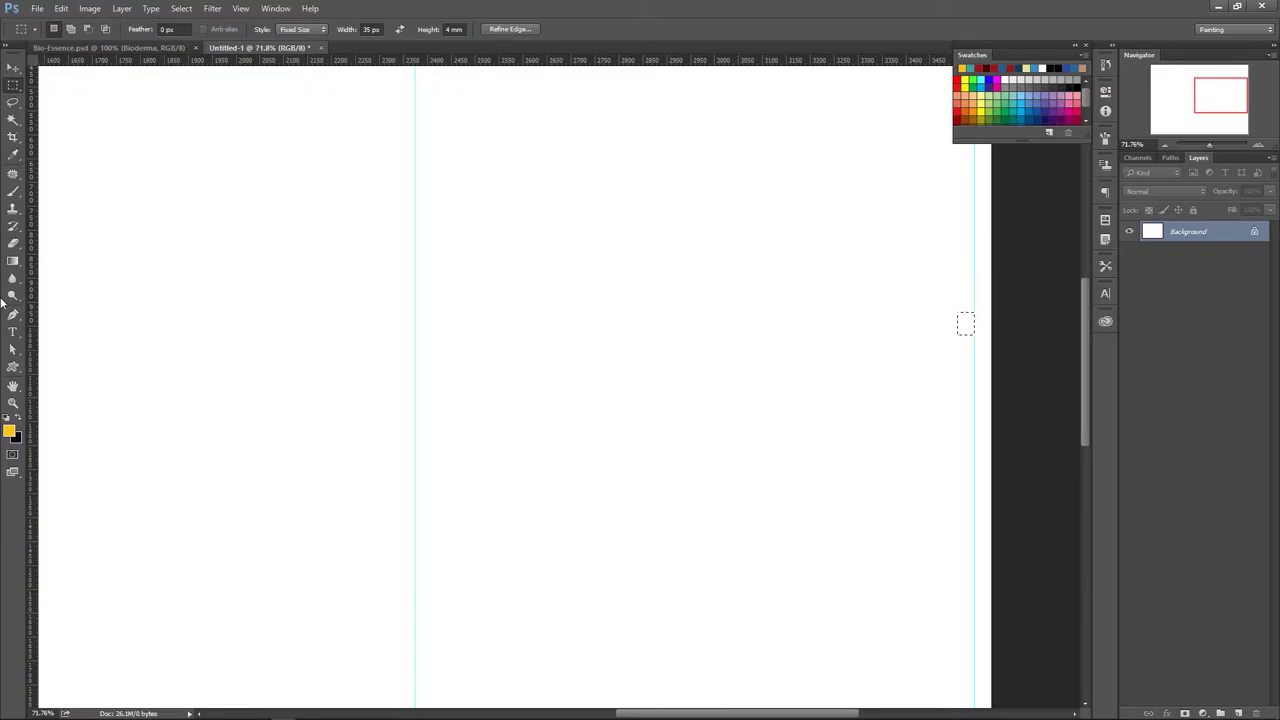
# Add a second inner right guide and guides 35 px on either side of the second fold
pyautogui.moveTo(30, 318); pyautogui.dragTo(957, 399)
pyautogui.moveTo(440, 350); pyautogui.dragTo(415, 346)
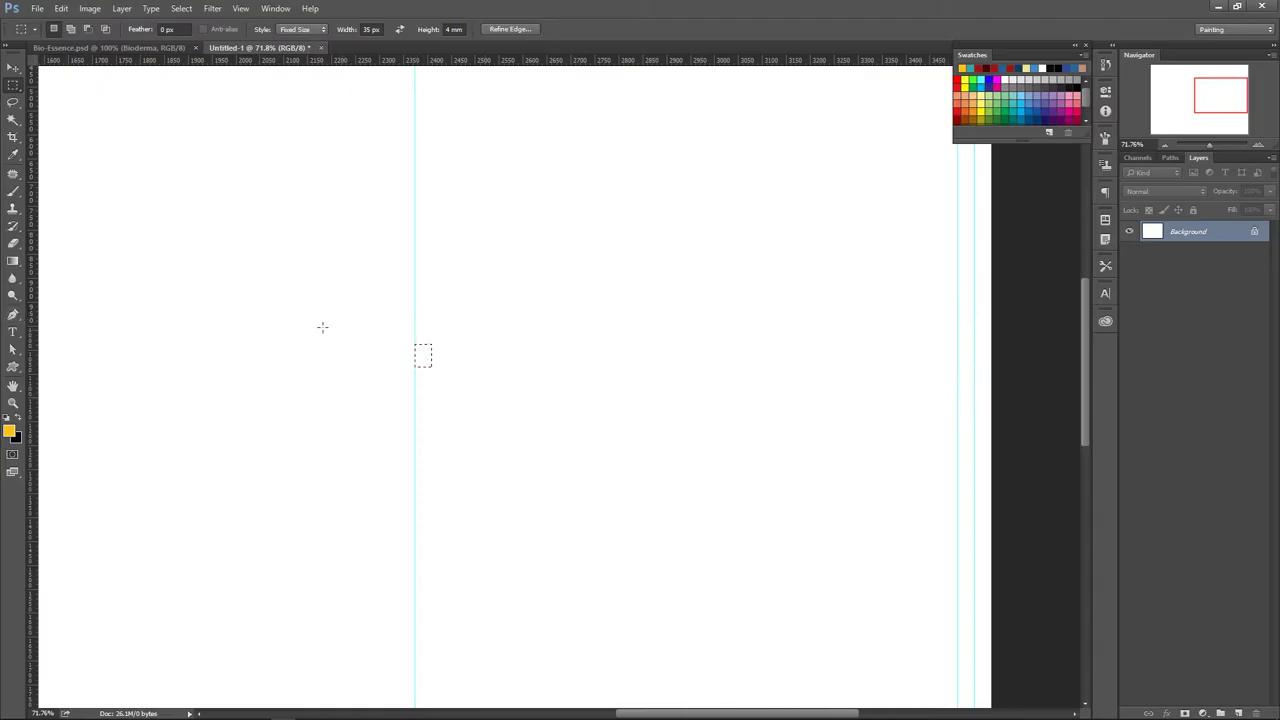
pyautogui.moveTo(36, 347); pyautogui.dragTo(431, 358)
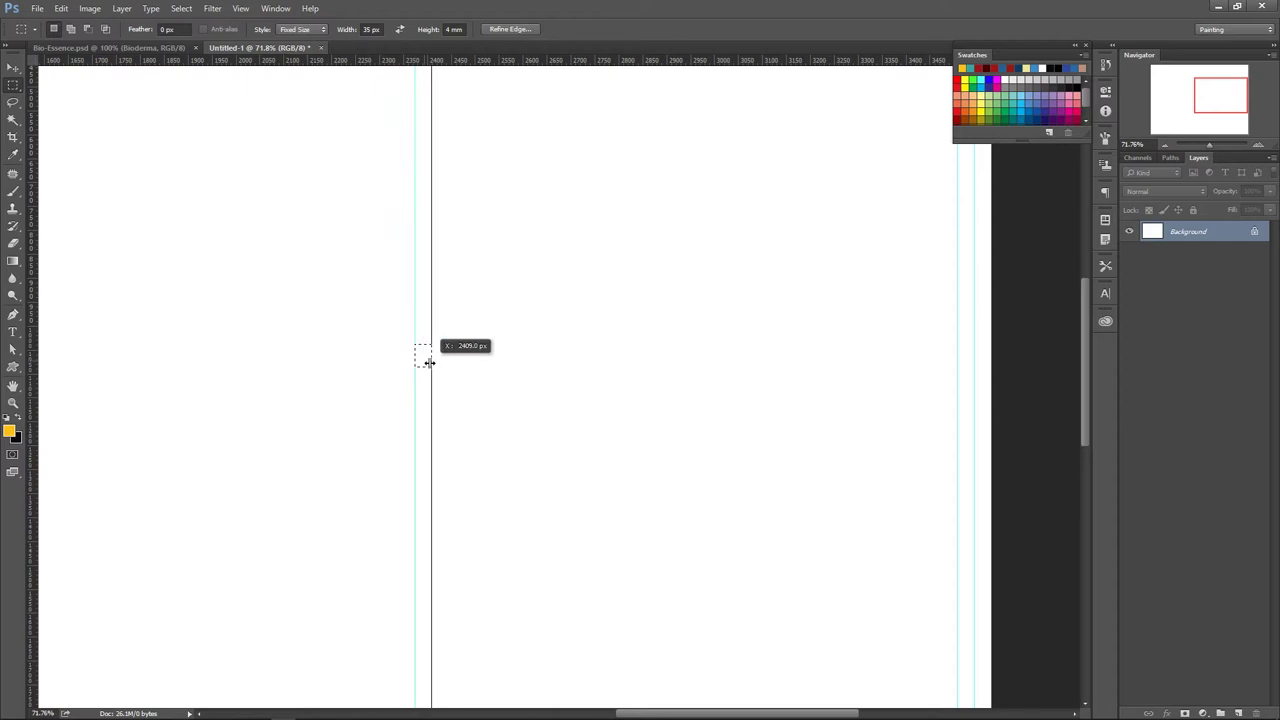
pyautogui.moveTo(349, 354)
pyautogui.mouseDown()
pyautogui.moveTo(398, 351)
pyautogui.moveTo(397, 329)
pyautogui.mouseUp()
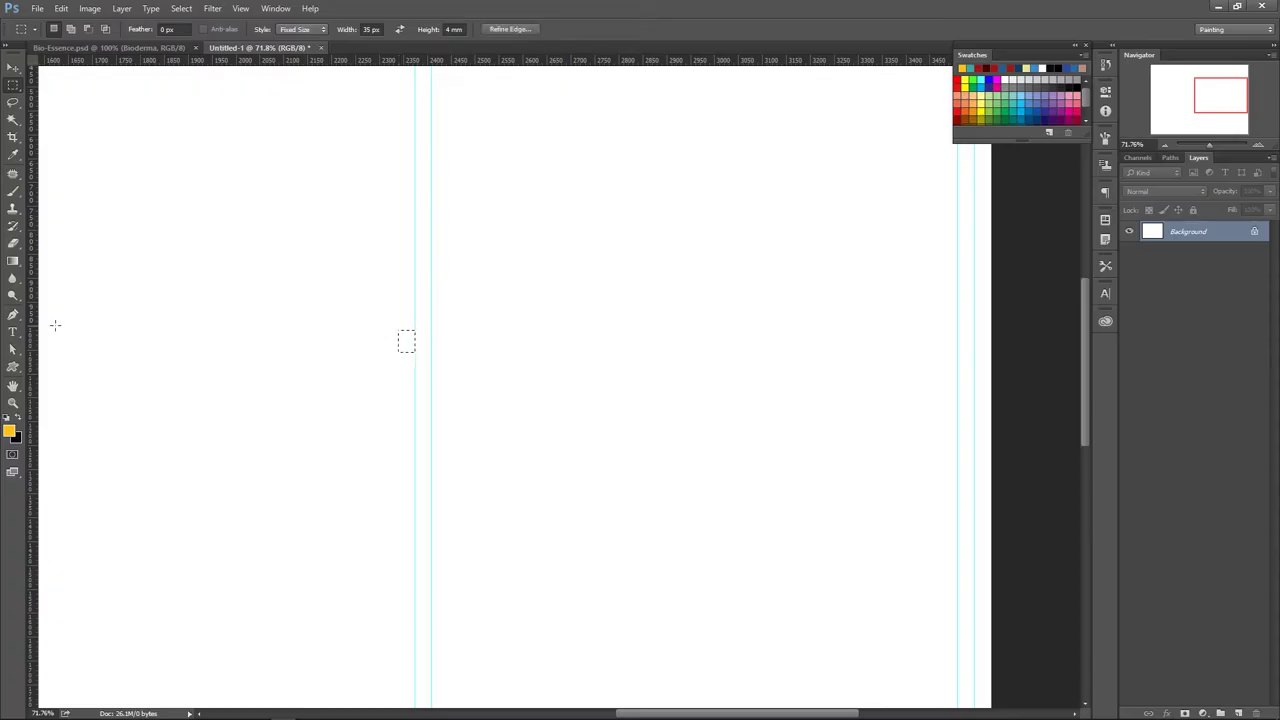
pyautogui.moveTo(36, 329); pyautogui.dragTo(399, 377)
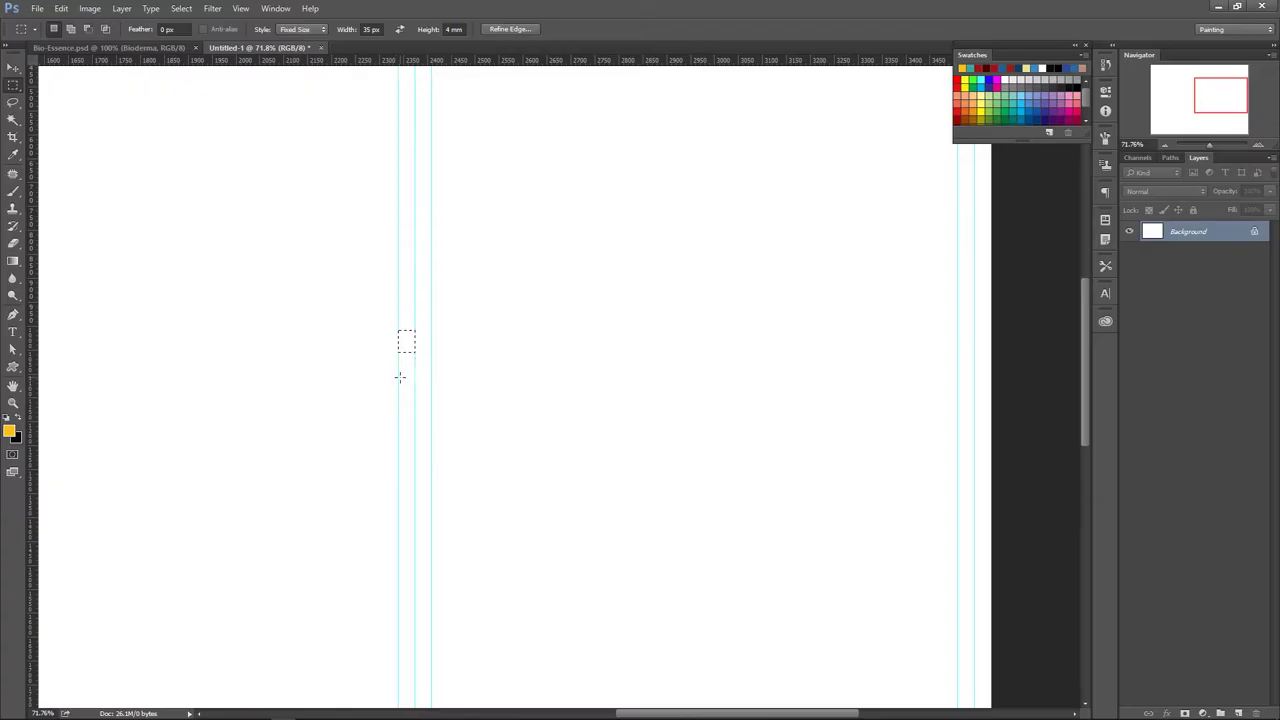
# Add guides 35 px on either side of the first fold and clear the selection
pyautogui.scroll(-1, 399, 377)
pyautogui.scroll(-2, 398, 374)
pyautogui.moveTo(397, 374); pyautogui.dragTo(721, 388)
pyautogui.scroll(1, 403, 363)
pyautogui.scroll(1, 403, 360)
pyautogui.moveTo(423, 357); pyautogui.dragTo(397, 348)
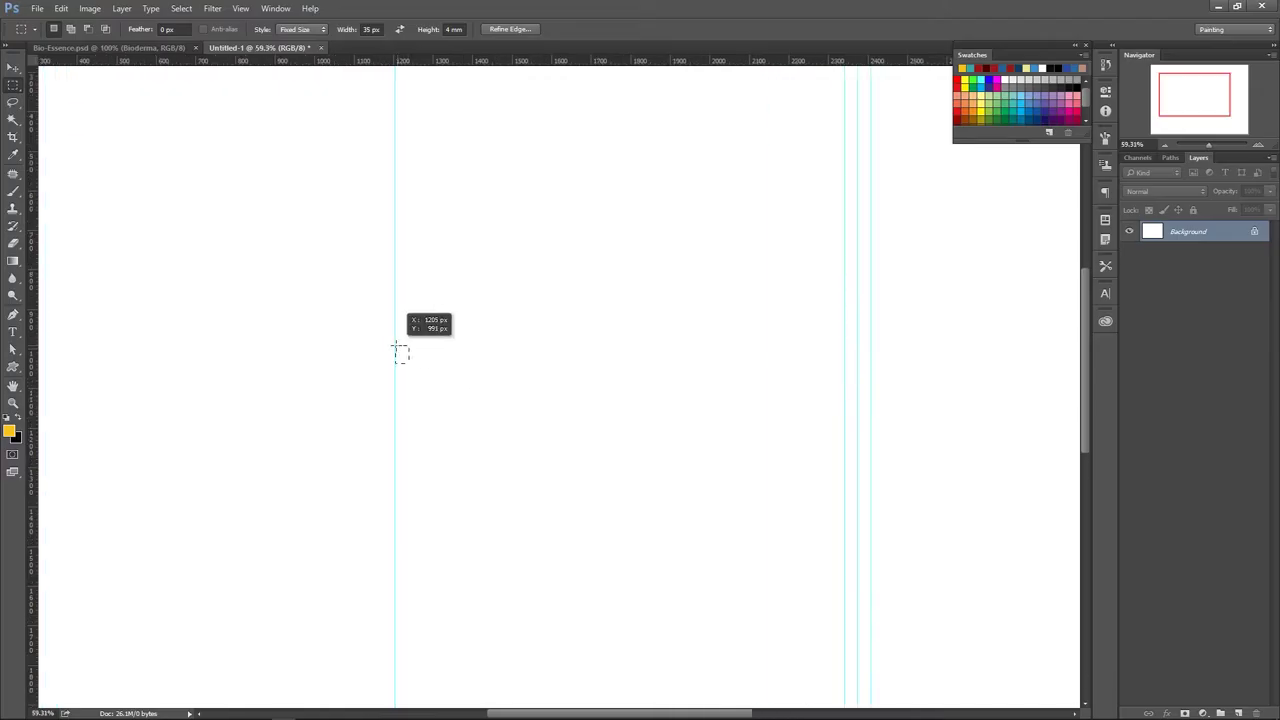
pyautogui.moveTo(33, 350); pyautogui.dragTo(407, 392)
pyautogui.moveTo(397, 347); pyautogui.dragTo(380, 341)
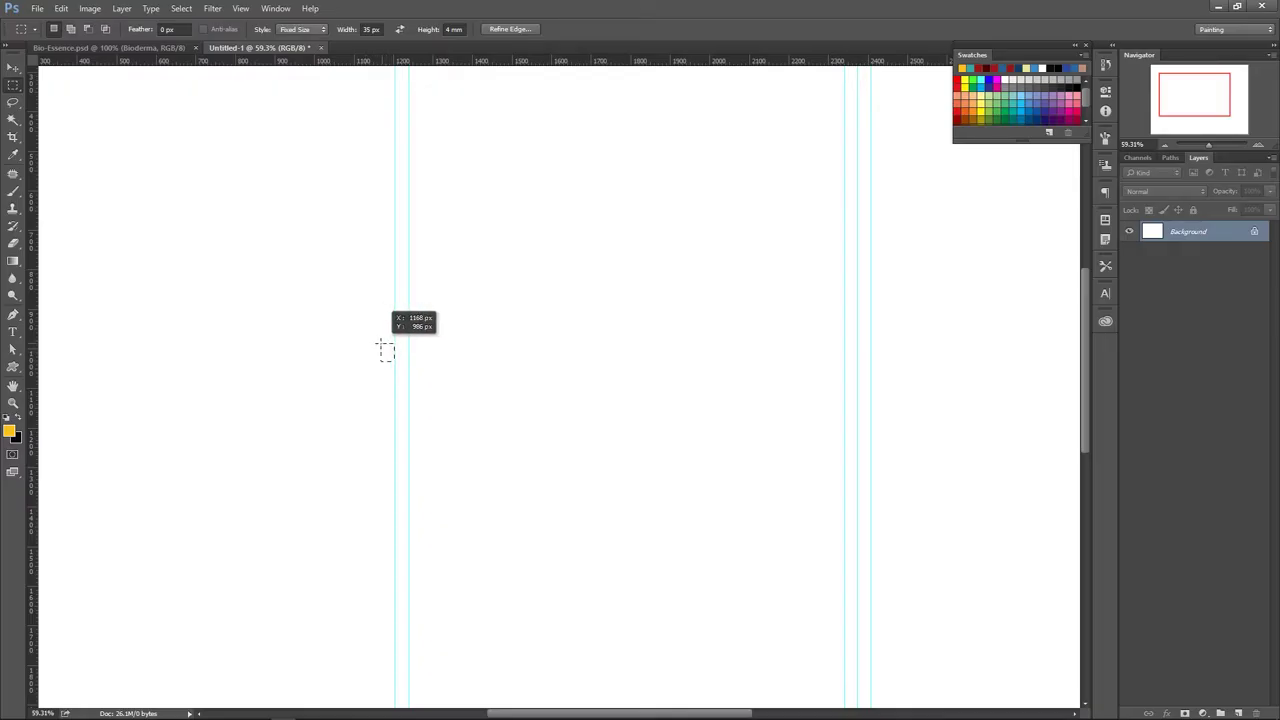
pyautogui.moveTo(380, 341); pyautogui.dragTo(381, 349)
pyautogui.moveTo(33, 345); pyautogui.dragTo(383, 370)
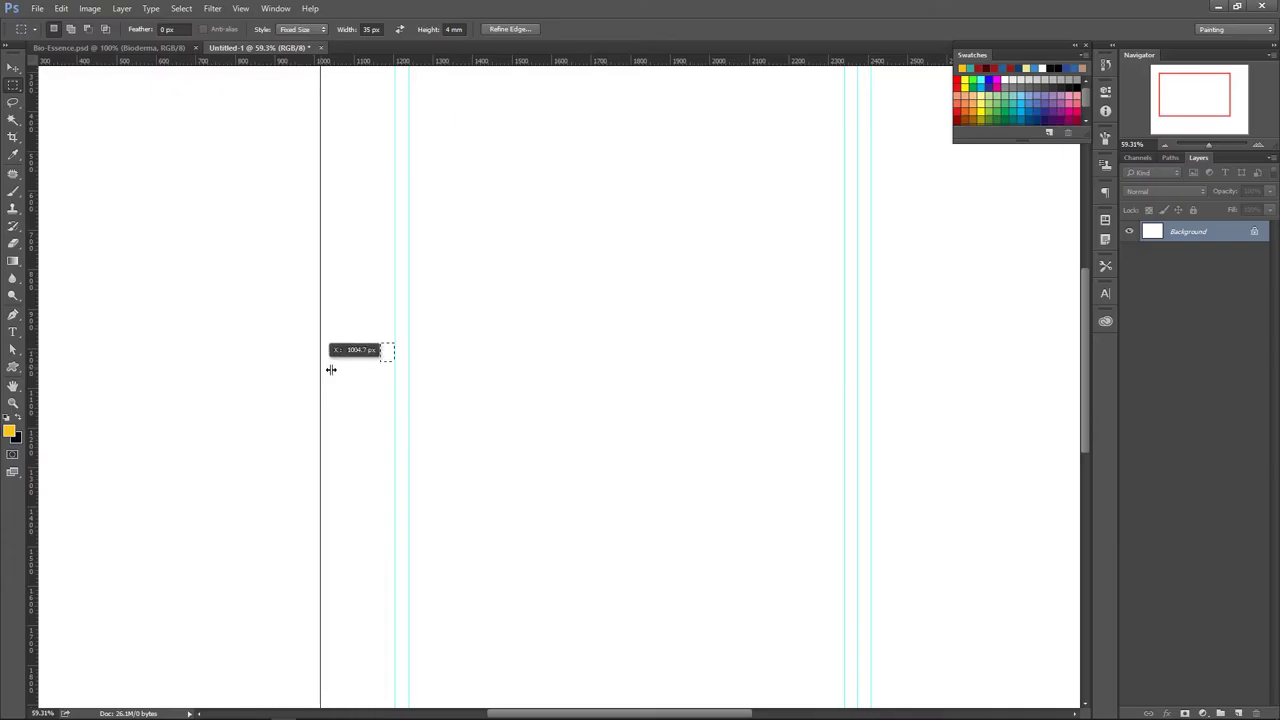
pyautogui.scroll(-2, 465, 360)
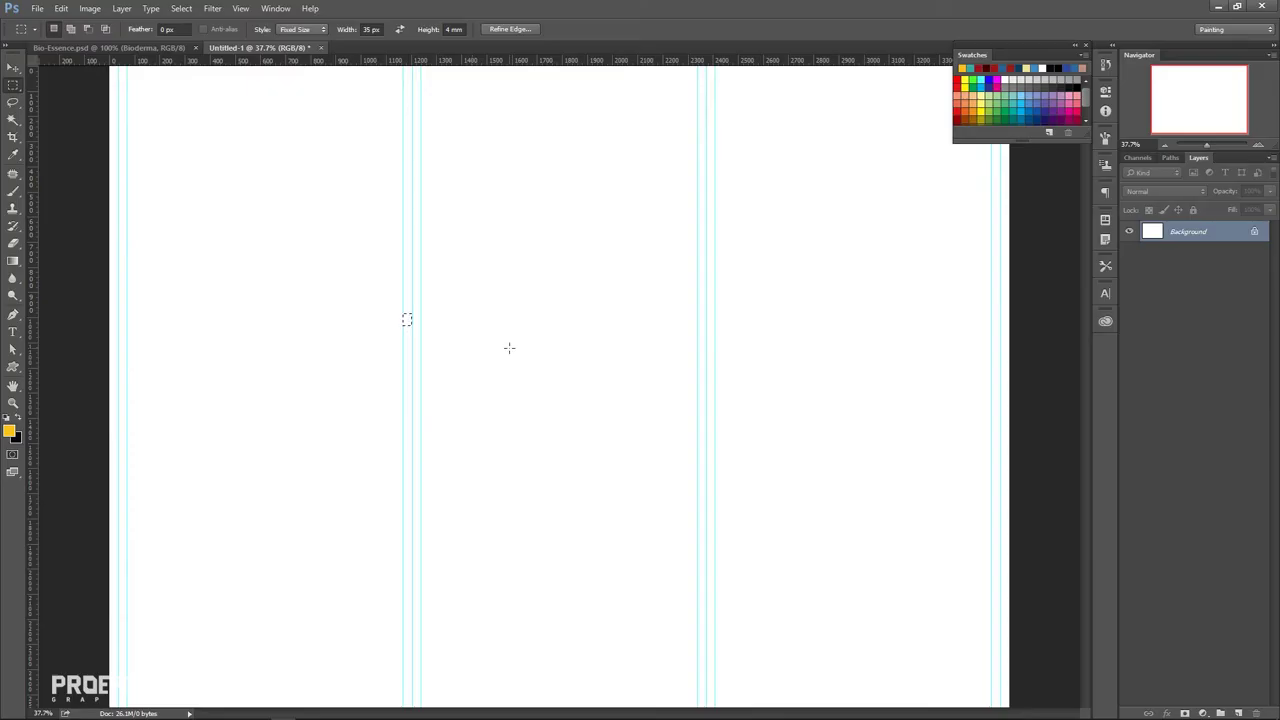
pyautogui.scroll(-1, 508, 349)
pyautogui.hotkey('ctrl', 'd')
pyautogui.scroll(1, 500, 232)
pyautogui.scroll(-1, 486, 231)
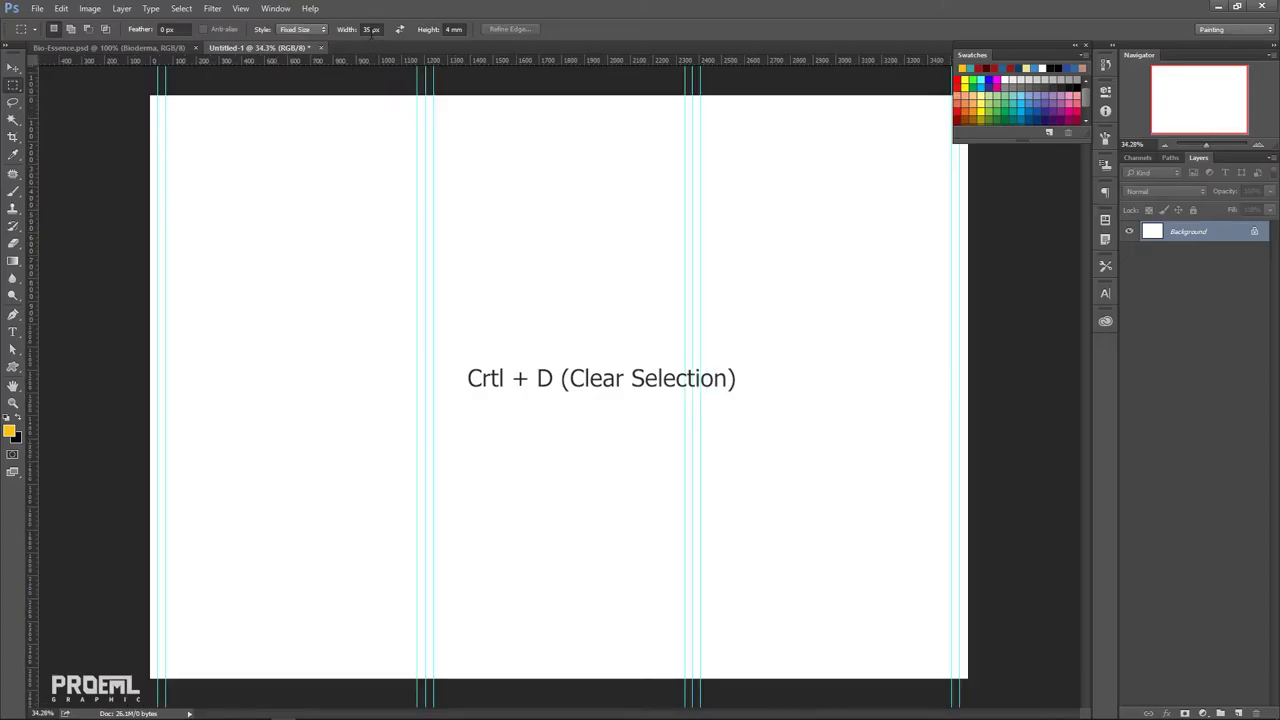
pyautogui.click(454, 29)
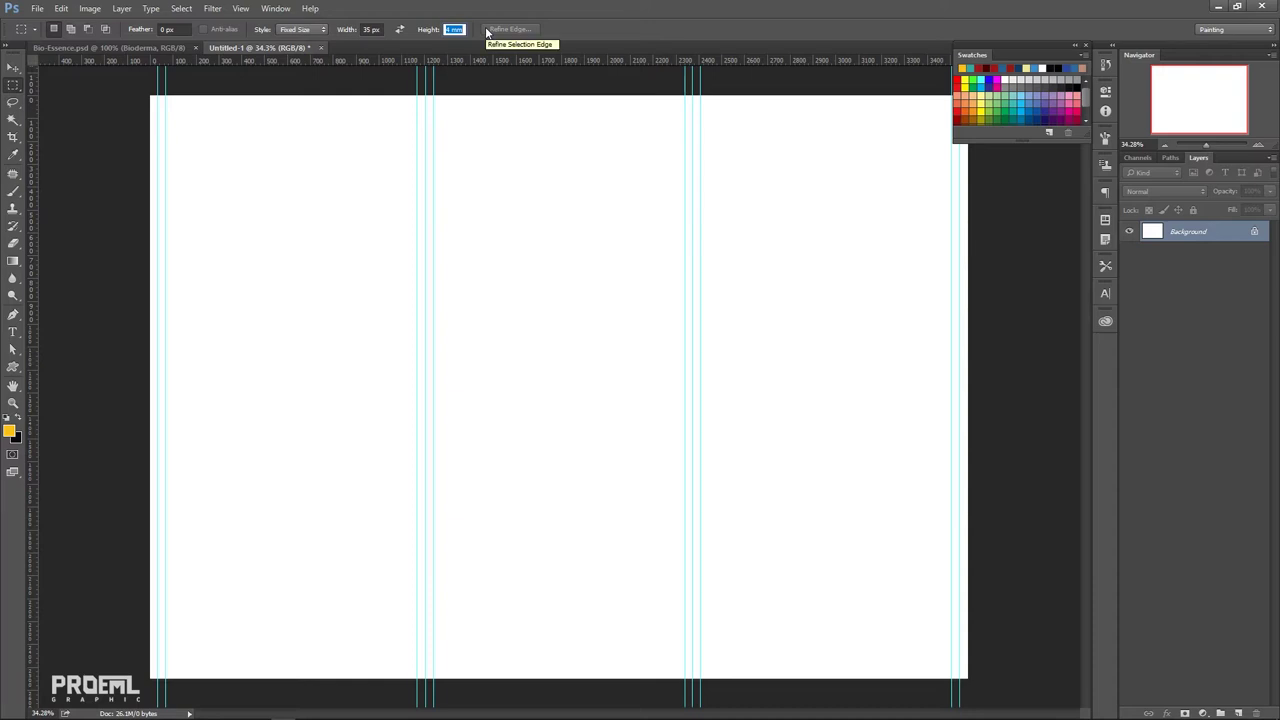
# Make the fixed marquee 35 × 35 px and add a horizontal guide at Y 35 px
pyautogui.write('35')
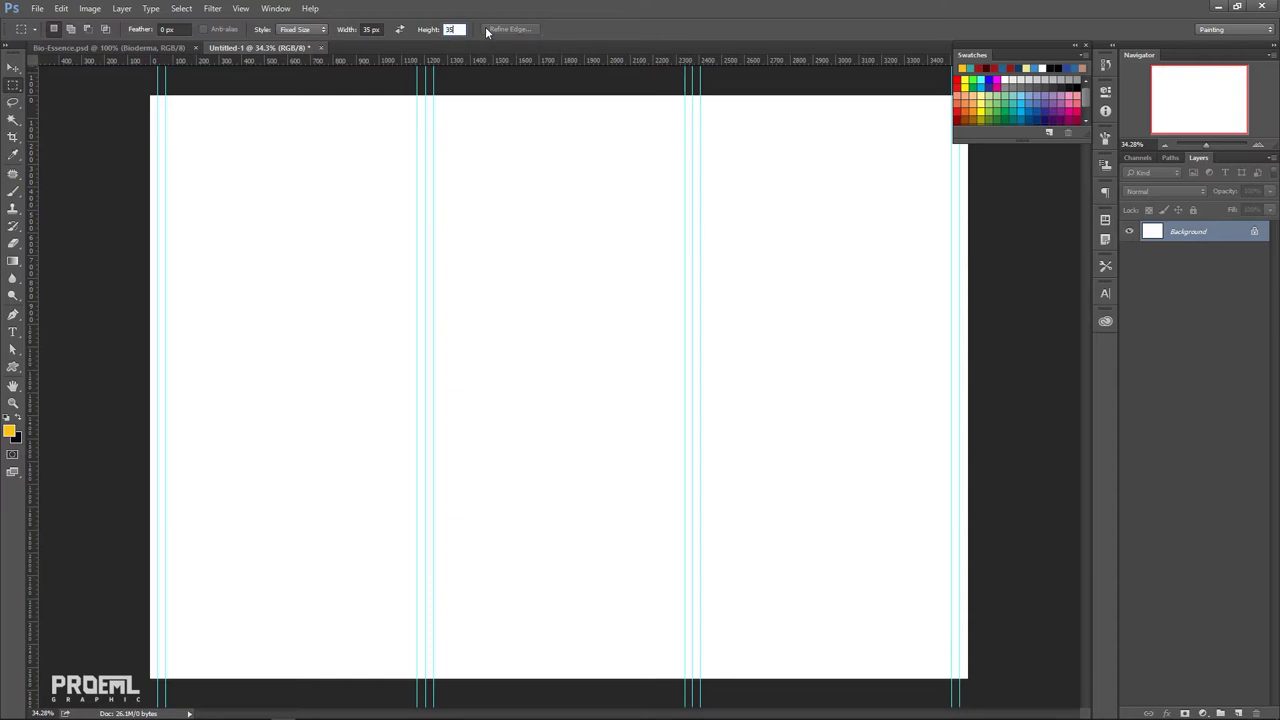
pyautogui.press('Return')
pyautogui.press('Return')
pyautogui.press('Return')
pyautogui.click(487, 98)
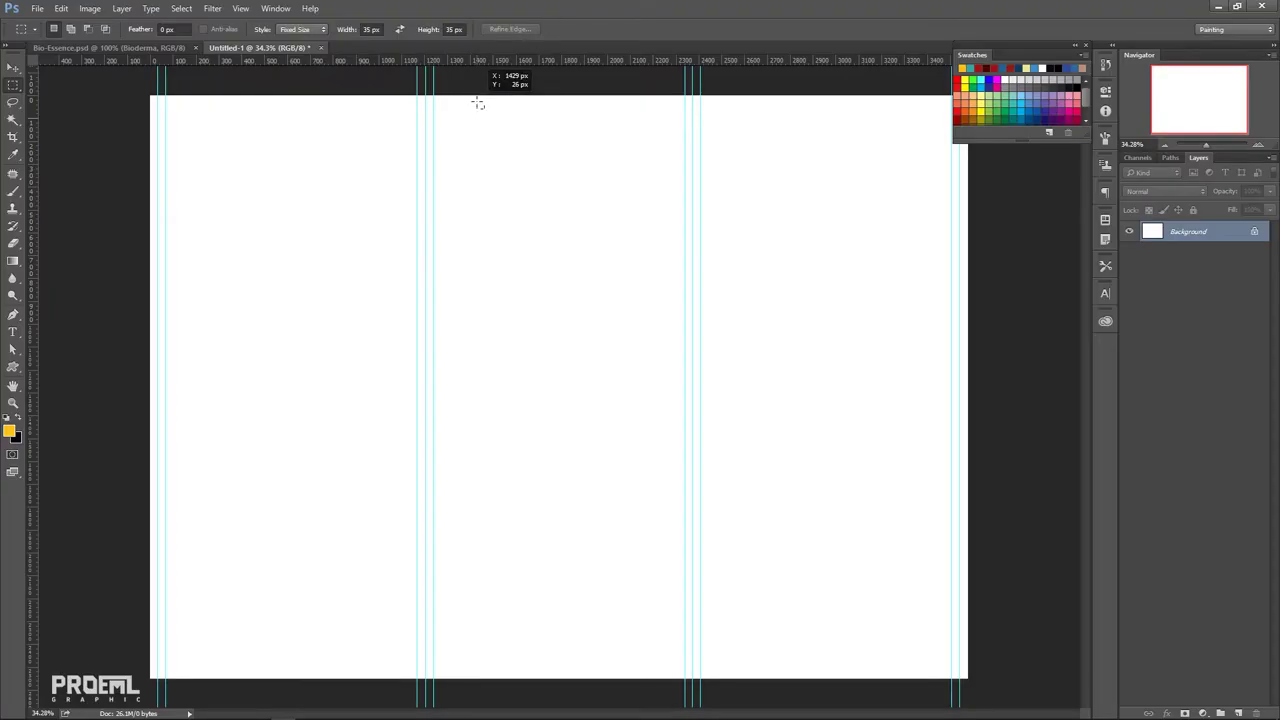
pyautogui.scroll(2, 493, 72)
pyautogui.scroll(1, 493, 72)
pyautogui.scroll(1, 492, 80)
pyautogui.scroll(2, 491, 86)
pyautogui.scroll(1, 482, 82)
pyautogui.moveTo(481, 60)
pyautogui.mouseDown()
pyautogui.moveTo(513, 200)
pyautogui.moveTo(501, 186)
pyautogui.mouseUp()
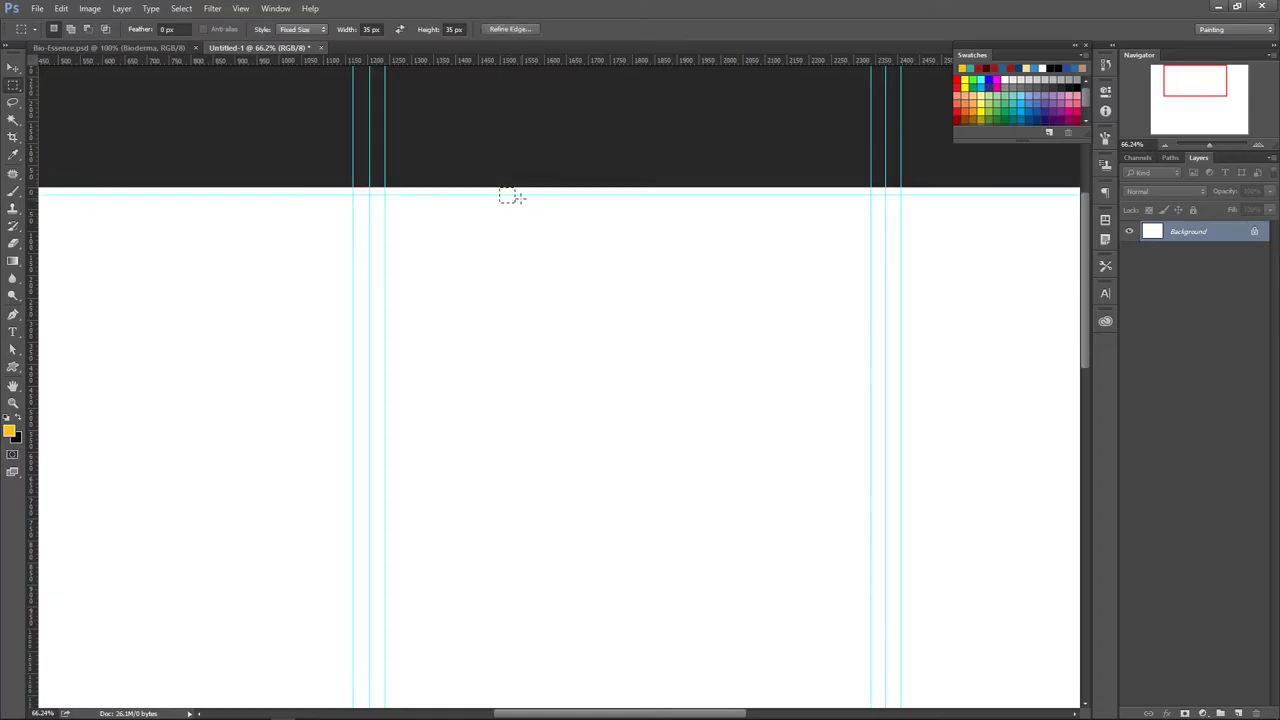
# Align the top guide at 35 px and add a second top guide at 70 px
pyautogui.press('v')
pyautogui.moveTo(523, 192); pyautogui.dragTo(523, 201)
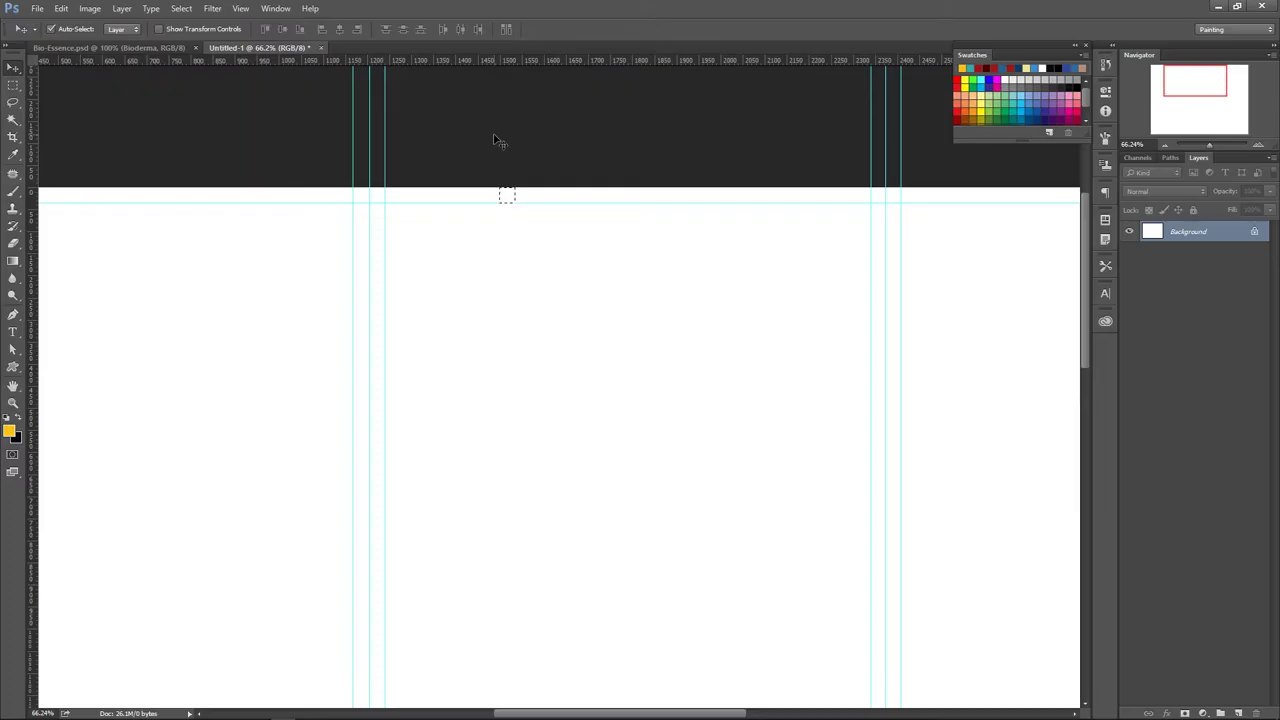
pyautogui.press('m')
pyautogui.moveTo(503, 217); pyautogui.dragTo(502, 203)
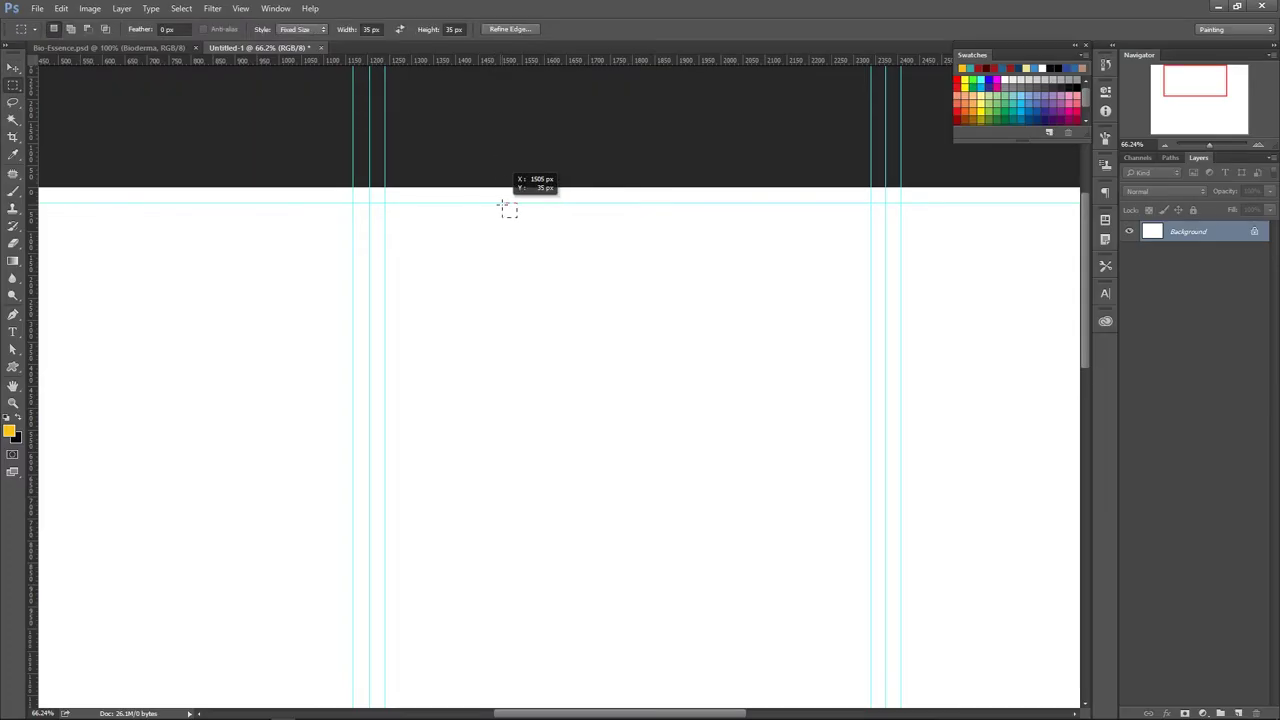
pyautogui.moveTo(500, 63); pyautogui.dragTo(513, 217)
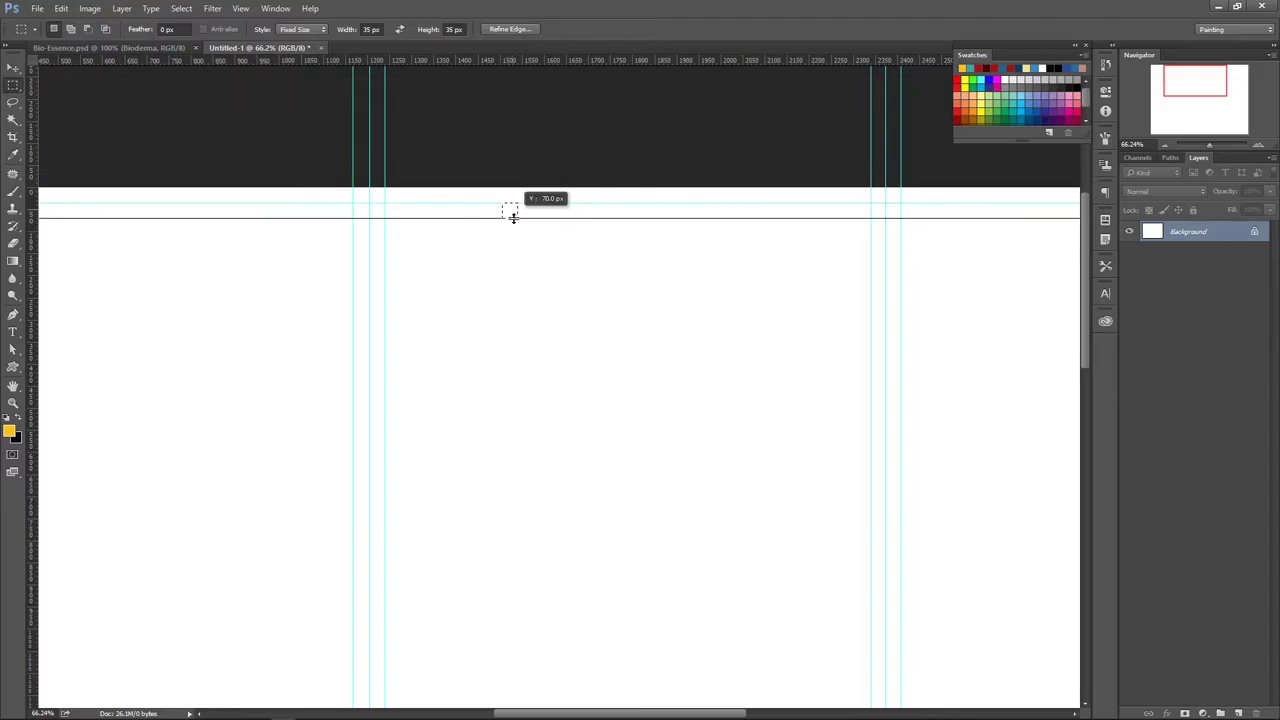
# Add bottom margin guides at 2496 px and 2461 px using the 35 px square
pyautogui.scroll(-1, 513, 217)
pyautogui.scroll(-1, 515, 225)
pyautogui.scroll(-1, 522, 289)
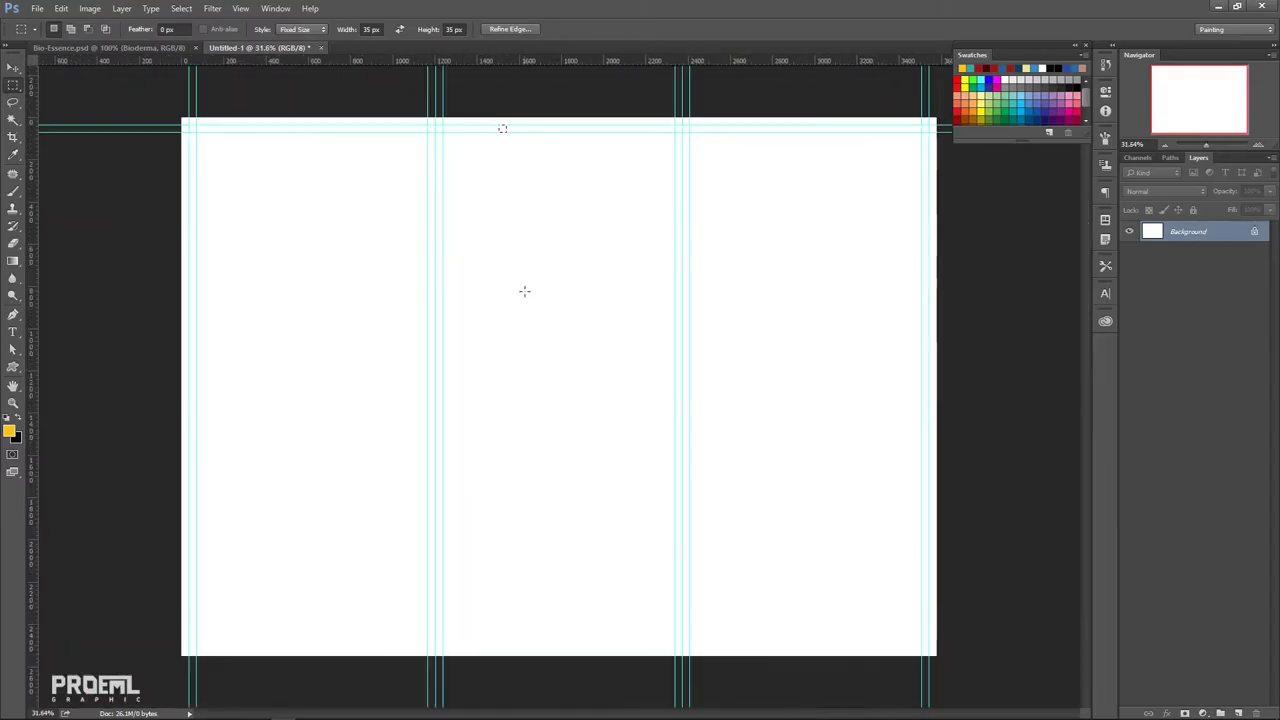
pyautogui.scroll(2, 530, 680)
pyautogui.scroll(1, 530, 680)
pyautogui.scroll(-3, 543, 420)
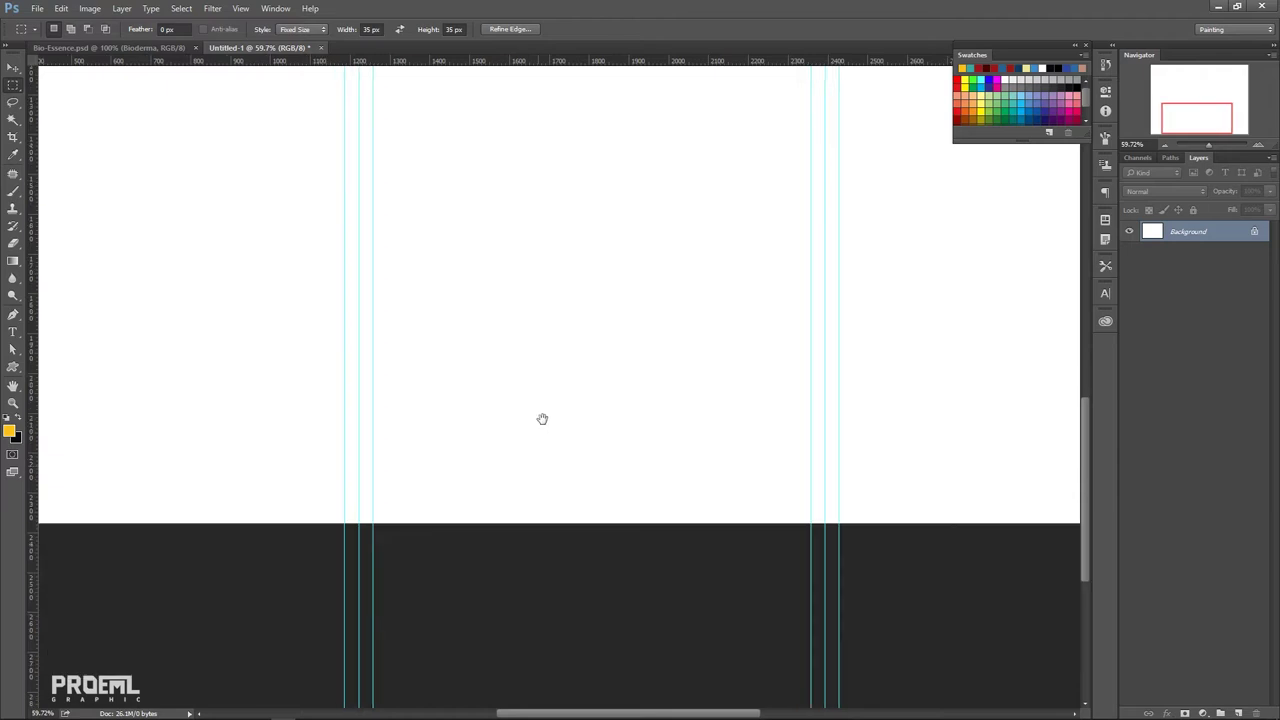
pyautogui.scroll(-1, 523, 477)
pyautogui.scroll(1, 520, 483)
pyautogui.scroll(2, 520, 483)
pyautogui.moveTo(522, 434); pyautogui.dragTo(523, 448)
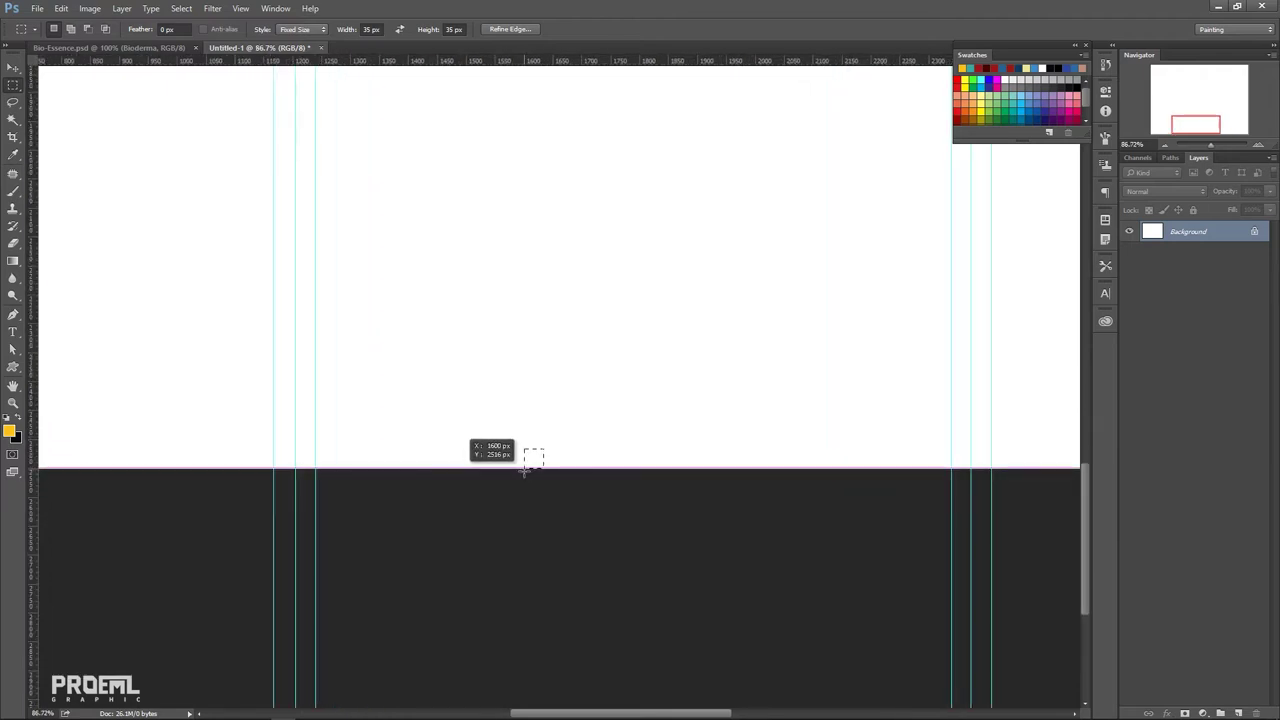
pyautogui.moveTo(502, 70); pyautogui.dragTo(580, 453)
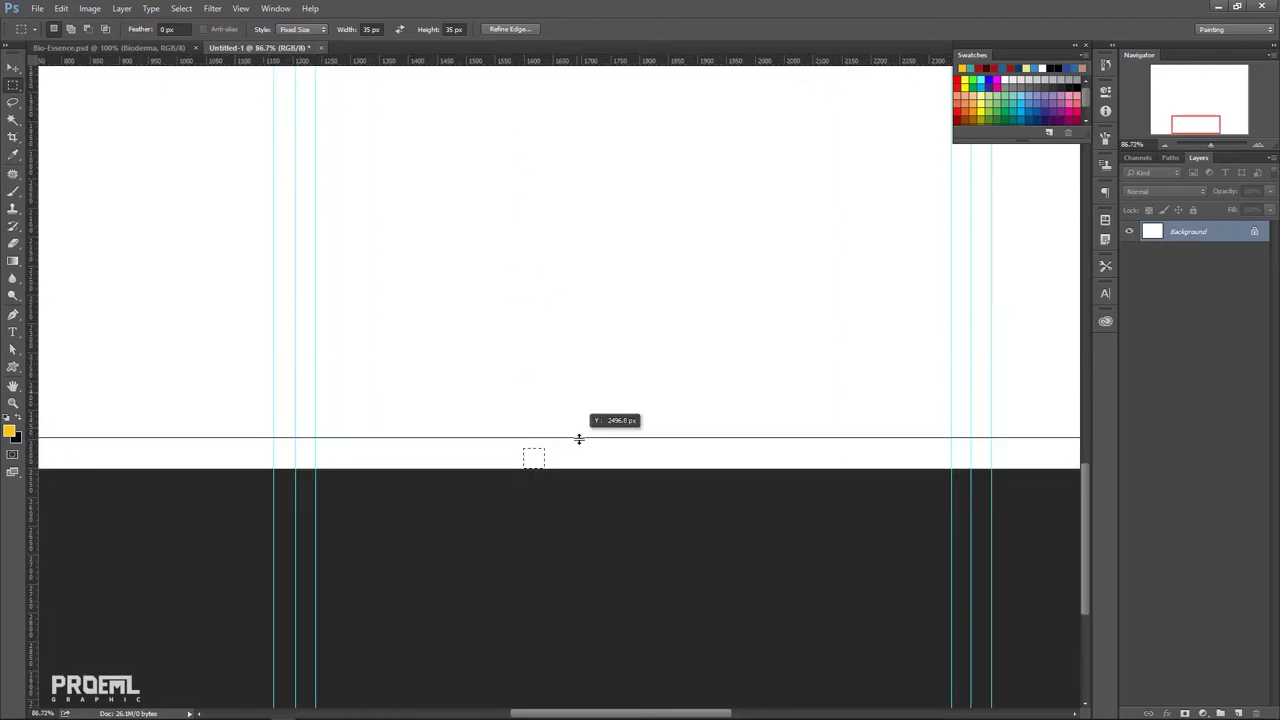
pyautogui.moveTo(524, 421); pyautogui.dragTo(523, 429)
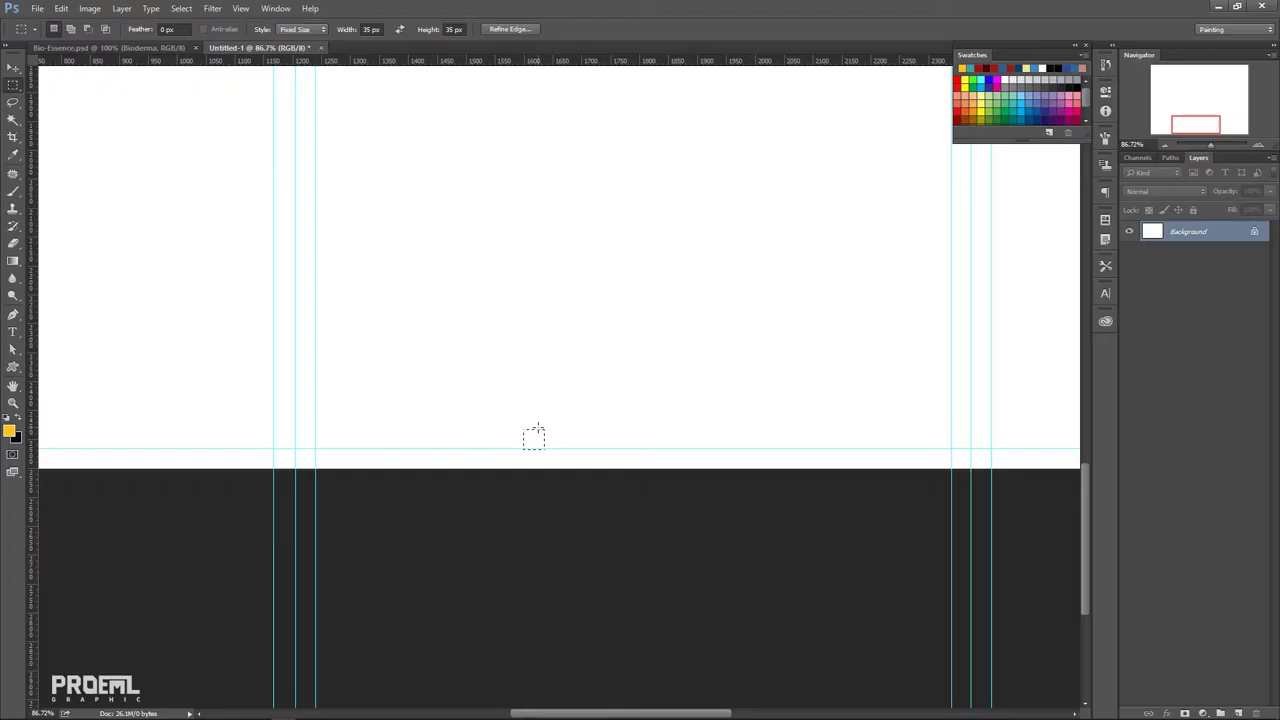
pyautogui.moveTo(543, 440)
pyautogui.mouseDown()
pyautogui.moveTo(529, 423)
pyautogui.moveTo(543, 437)
pyautogui.mouseUp()
pyautogui.moveTo(506, 58)
pyautogui.mouseDown()
pyautogui.moveTo(523, 306)
pyautogui.moveTo(549, 426)
pyautogui.mouseUp()
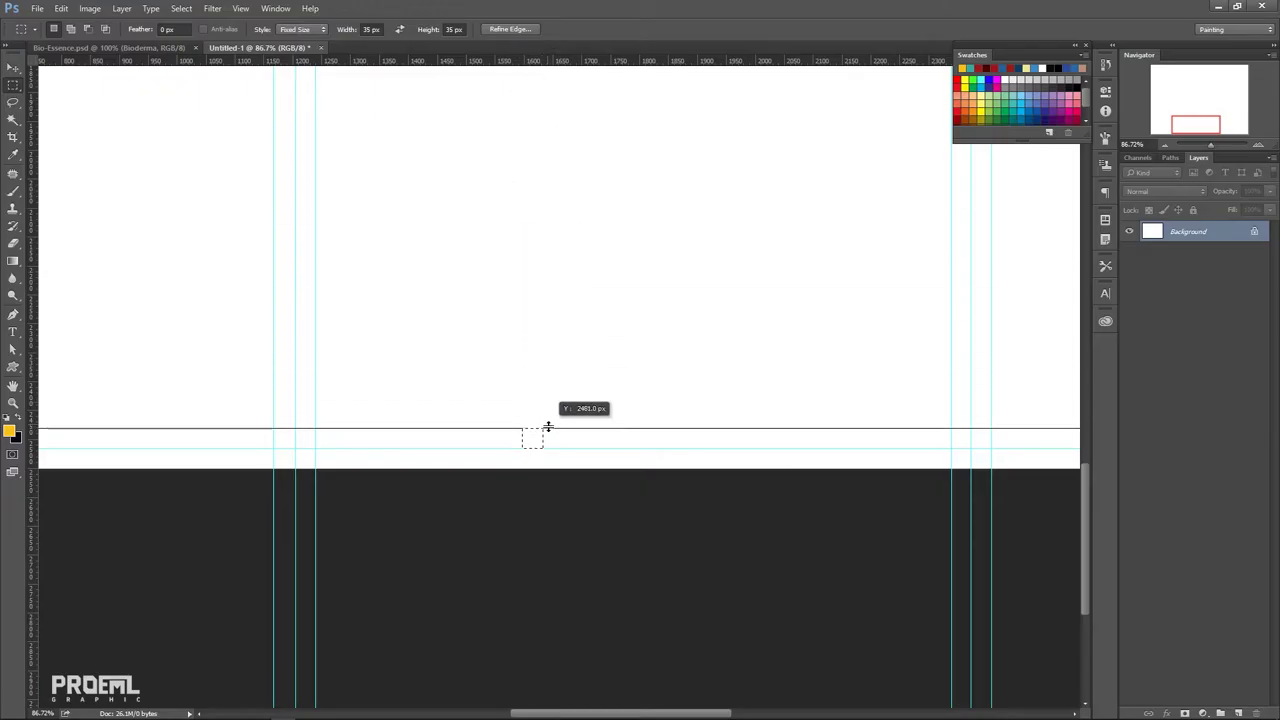
# Fit the whole page on screen and clear the square selection
pyautogui.scroll(-2, 549, 417)
pyautogui.rightClick(574, 311)
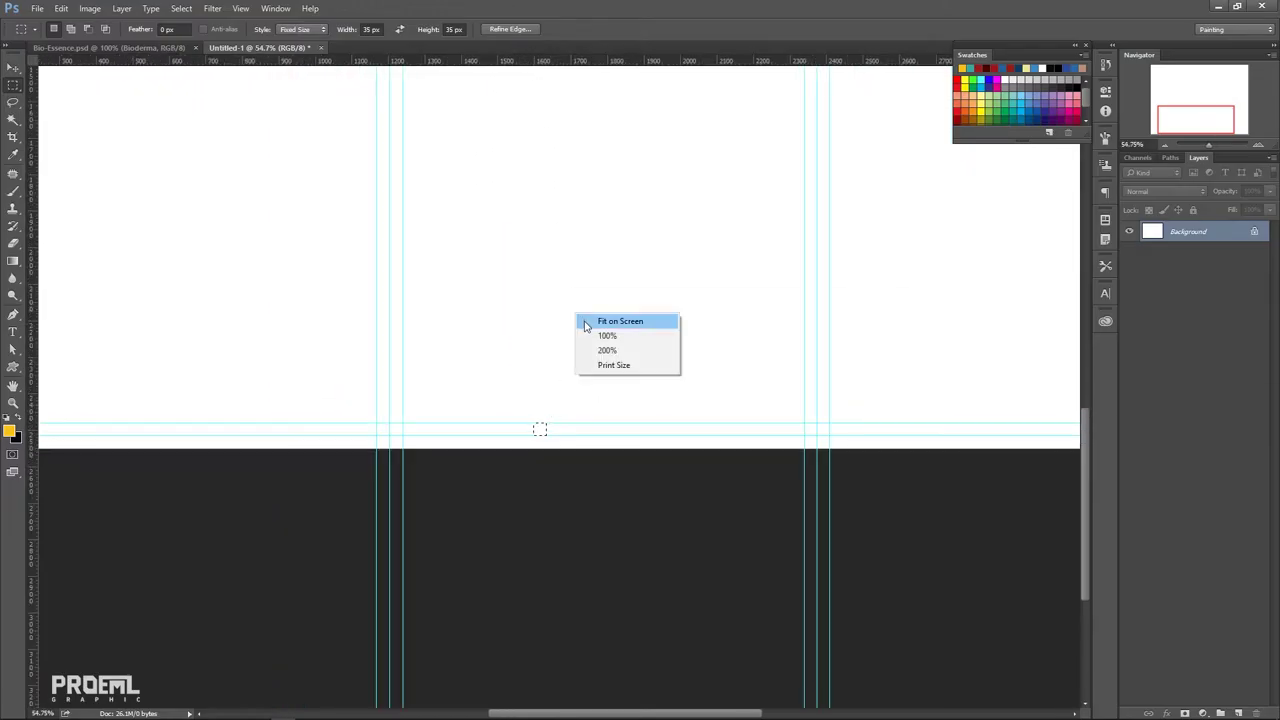
pyautogui.click(585, 322)
pyautogui.hotkey('ctrl', 'd')
pyautogui.click(13, 67)
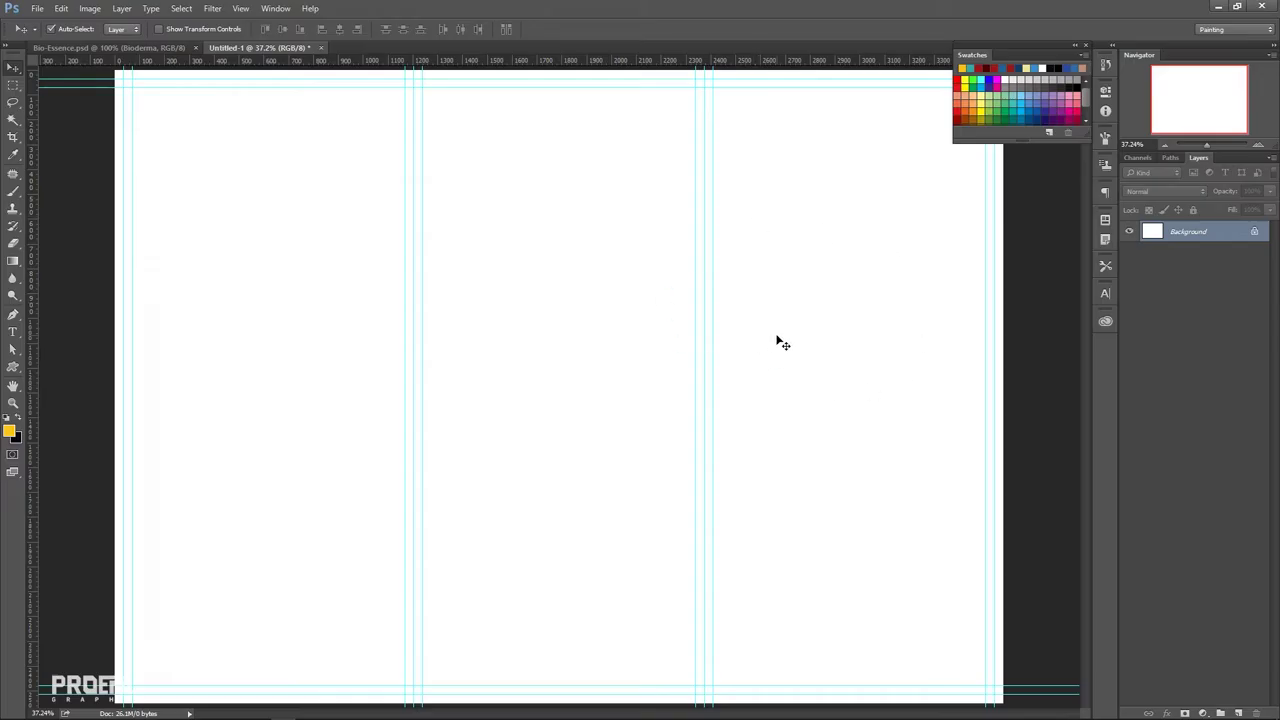
# Add Layer 1 and set the foreground colour to yellow #ffc10e (R255 G193 B14)
pyautogui.click(1239, 713)
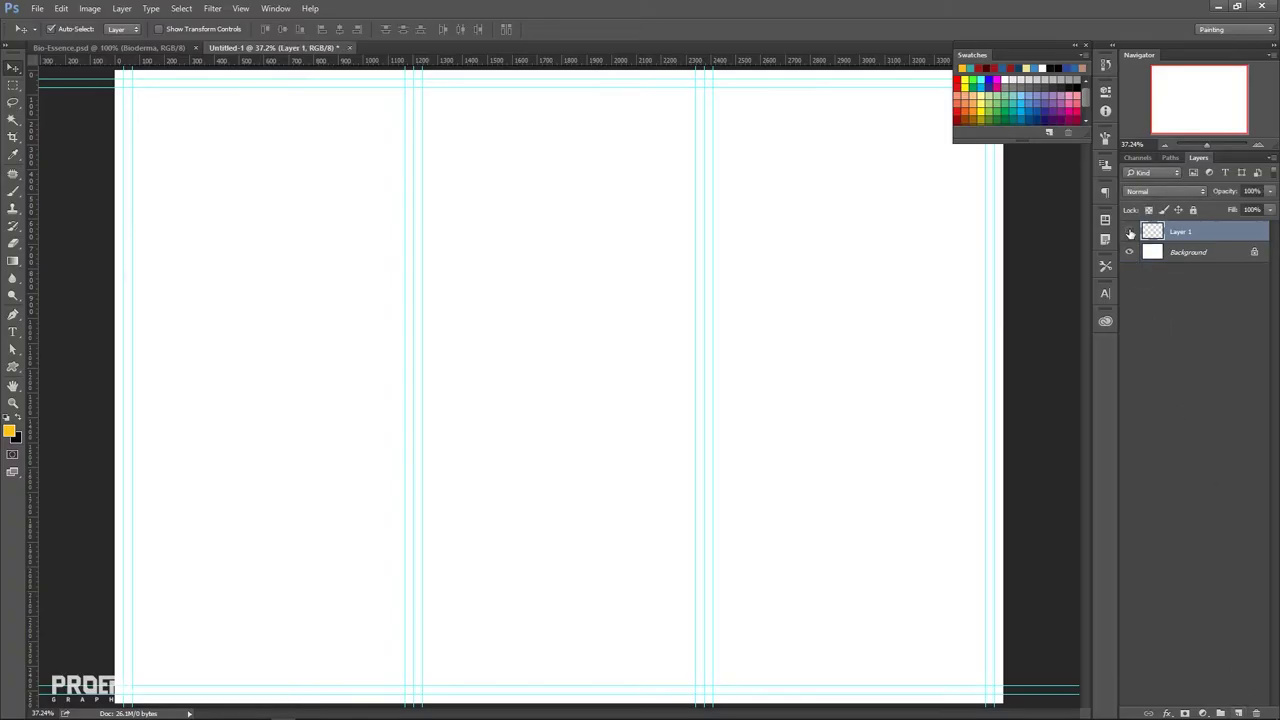
pyautogui.click(12, 432)
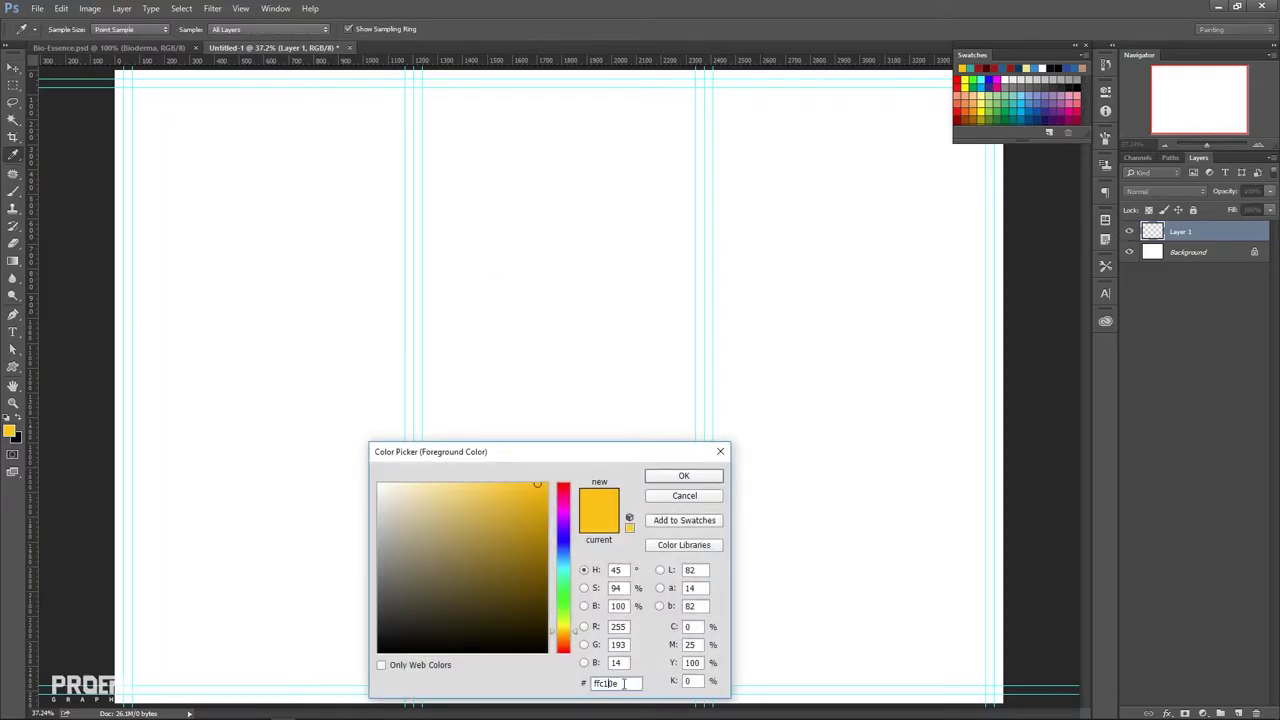
pyautogui.click(680, 477)
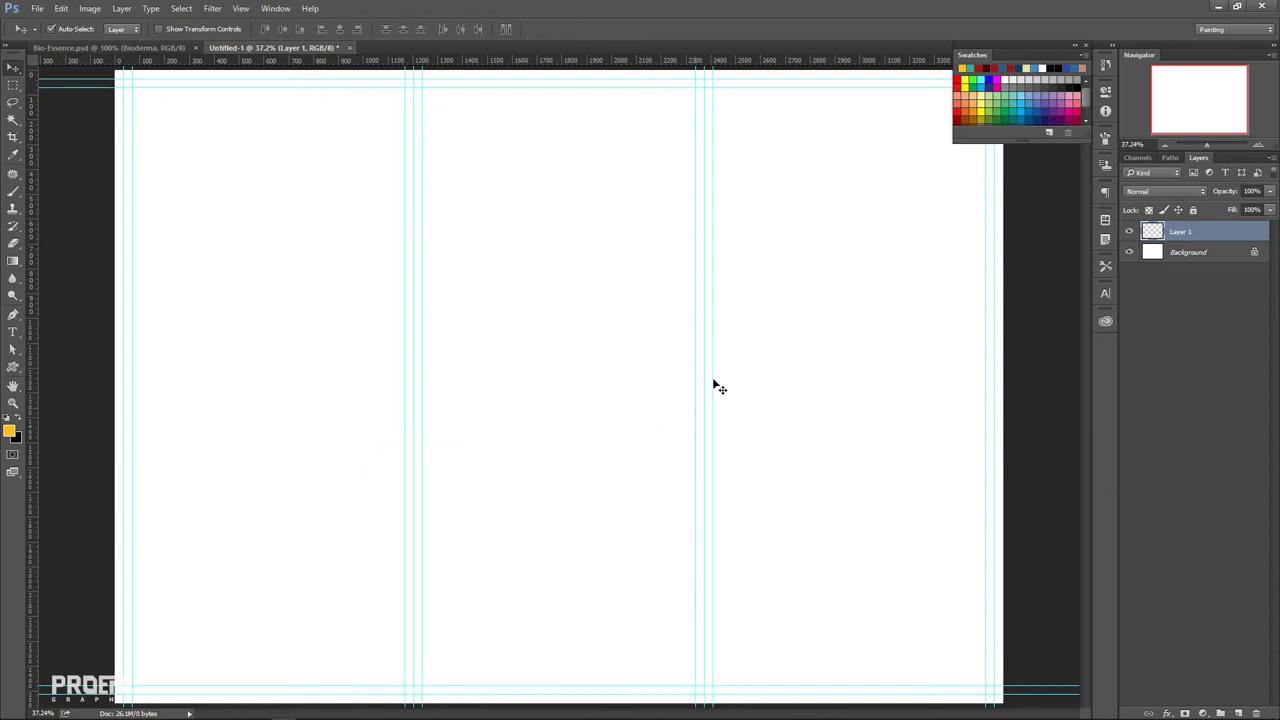
# Fit the page, drop the small square selection, and set the marquee style to Normal
pyautogui.hotkey('ctrl', '0')
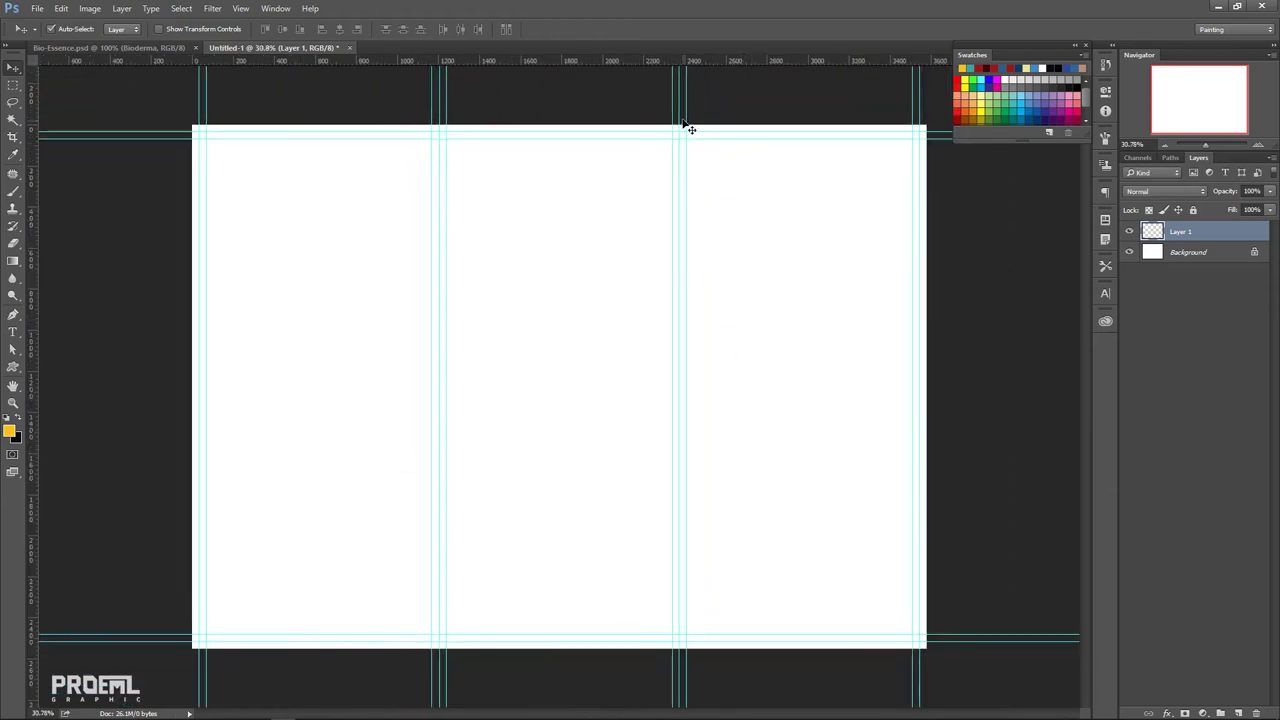
pyautogui.press('m')
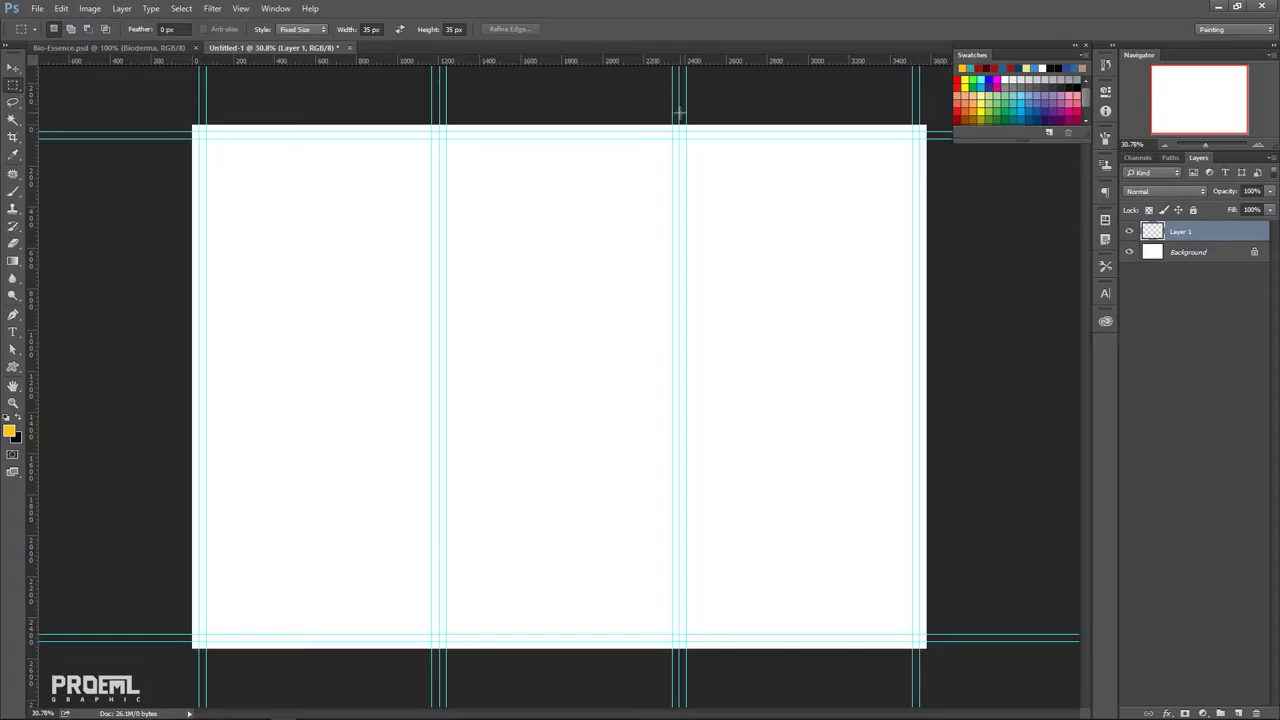
pyautogui.moveTo(679, 115); pyautogui.dragTo(680, 133)
pyautogui.hotkey('ctrl', 'd')
pyautogui.click(316, 31)
pyautogui.click(292, 43)
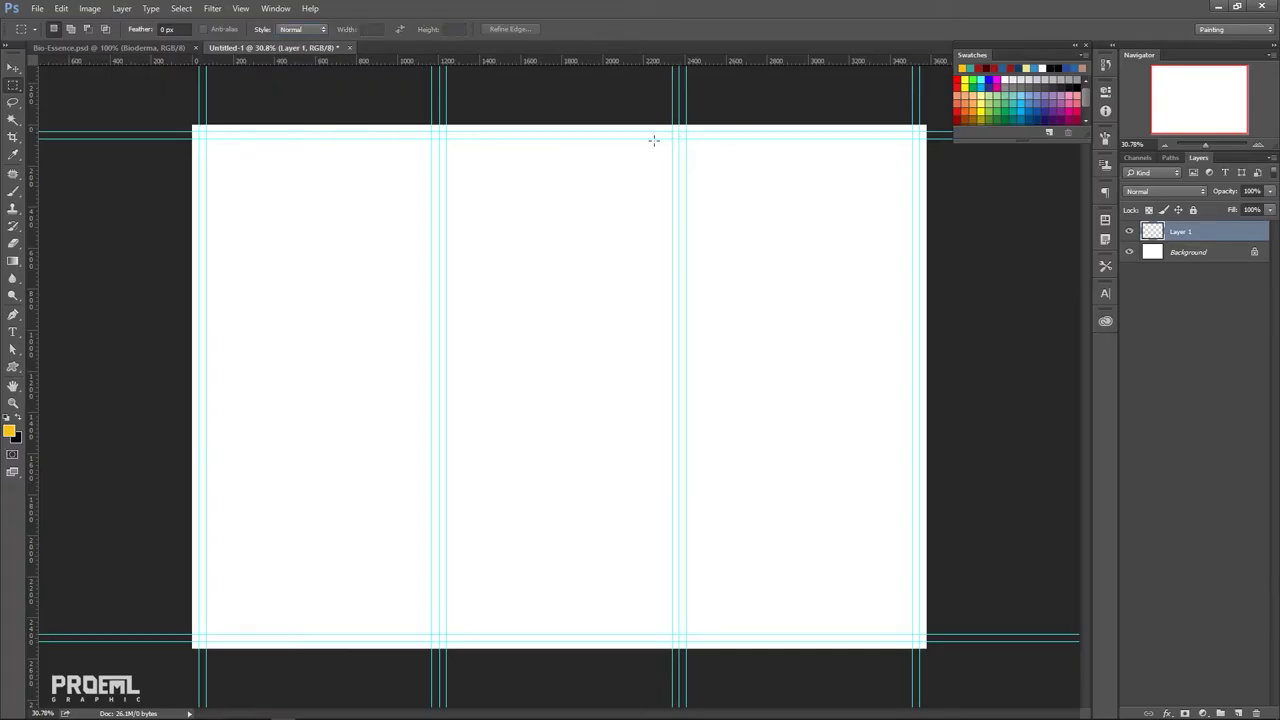
# Select the right-hand panel and fill it with yellow using the Paint Bucket
pyautogui.moveTo(681, 126)
pyautogui.mouseDown()
pyautogui.moveTo(733, 170)
pyautogui.moveTo(1011, 651)
pyautogui.mouseUp()
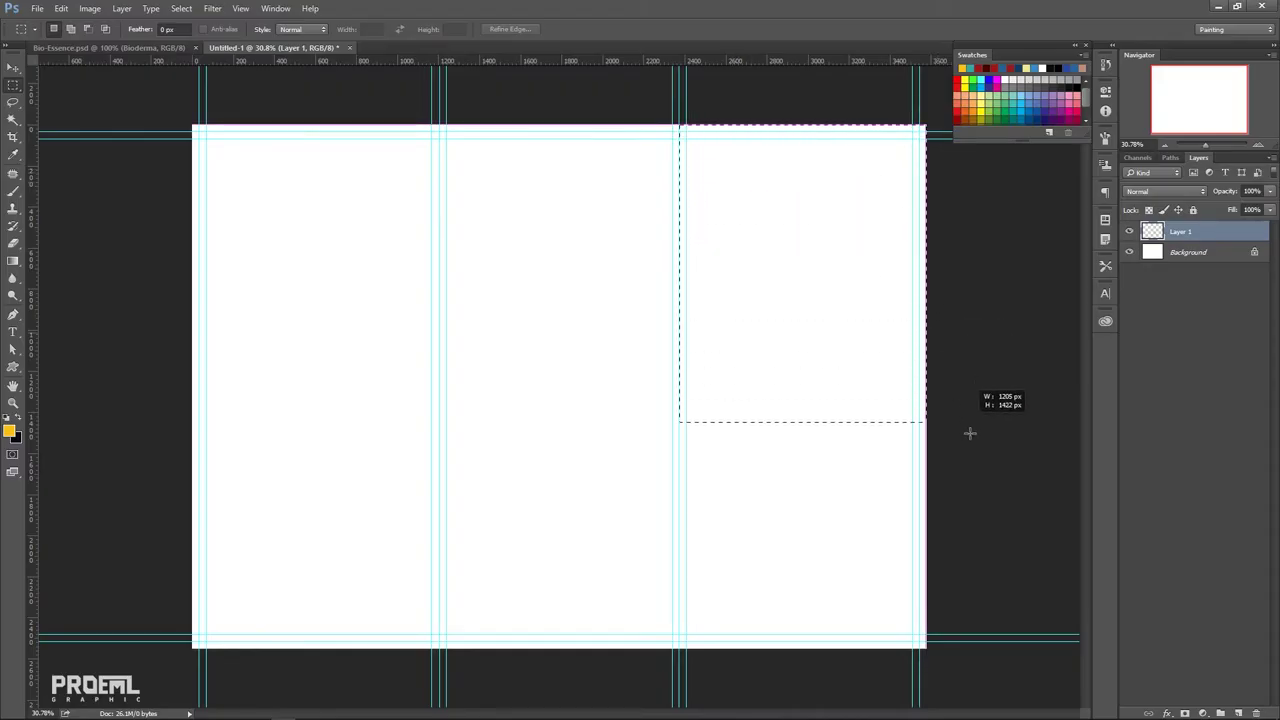
pyautogui.moveTo(1011, 651); pyautogui.dragTo(1006, 651)
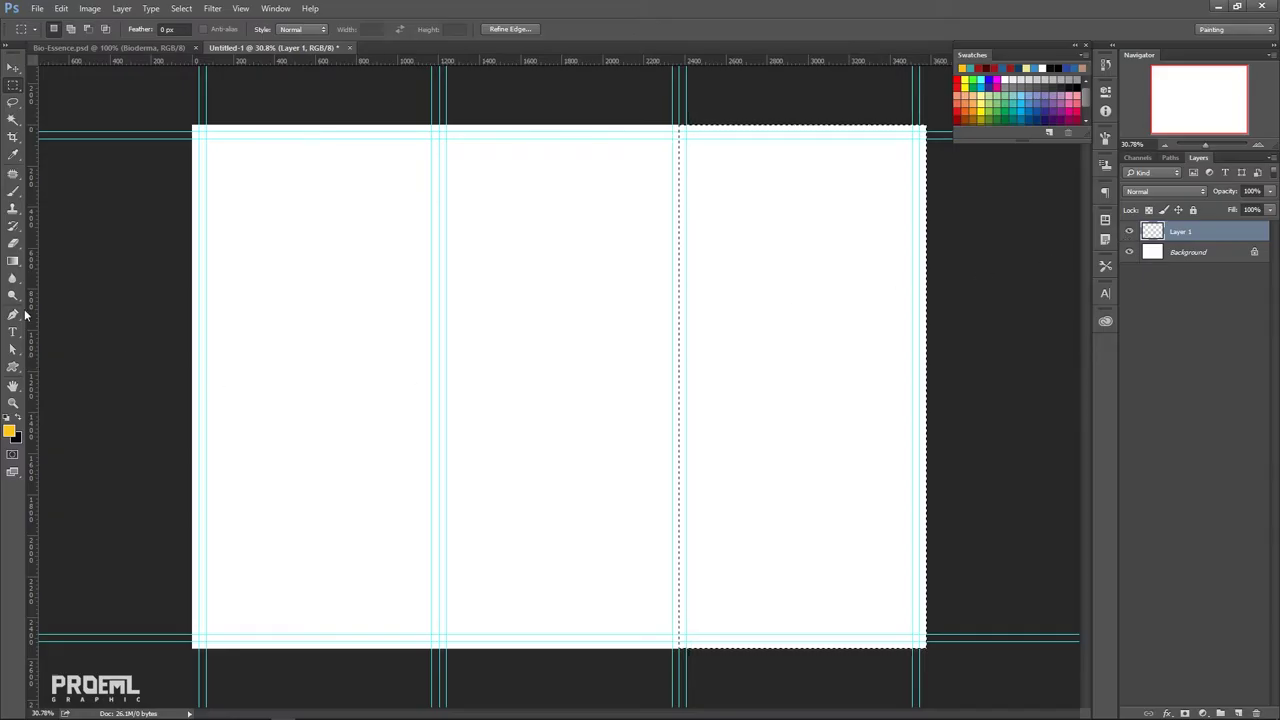
pyautogui.click(12, 260)
pyautogui.click(40, 271)
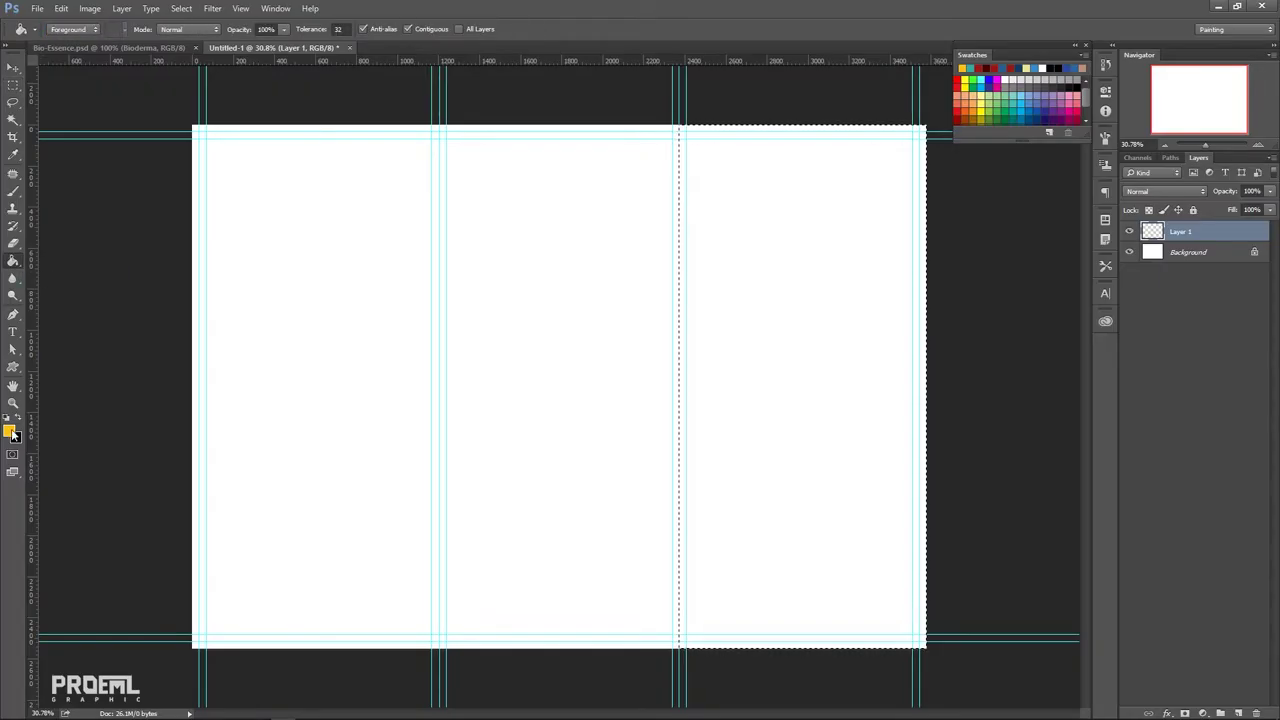
pyautogui.click(771, 414)
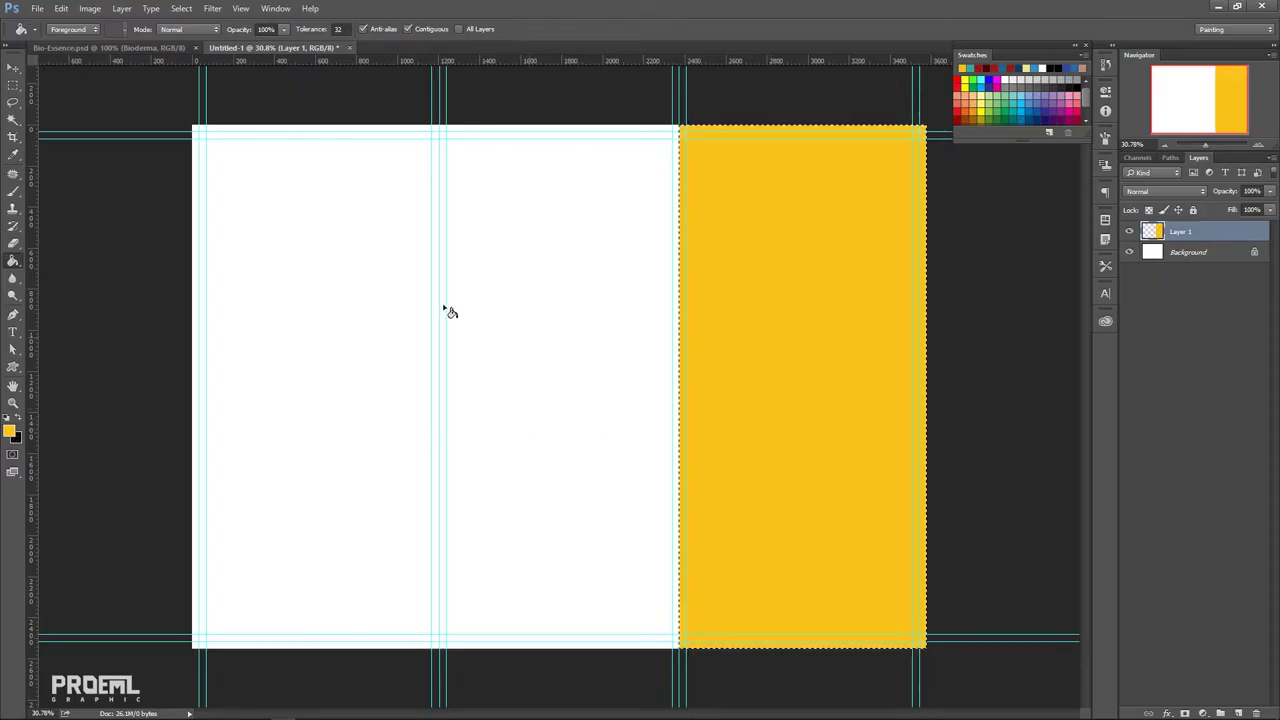
pyautogui.click(13, 67)
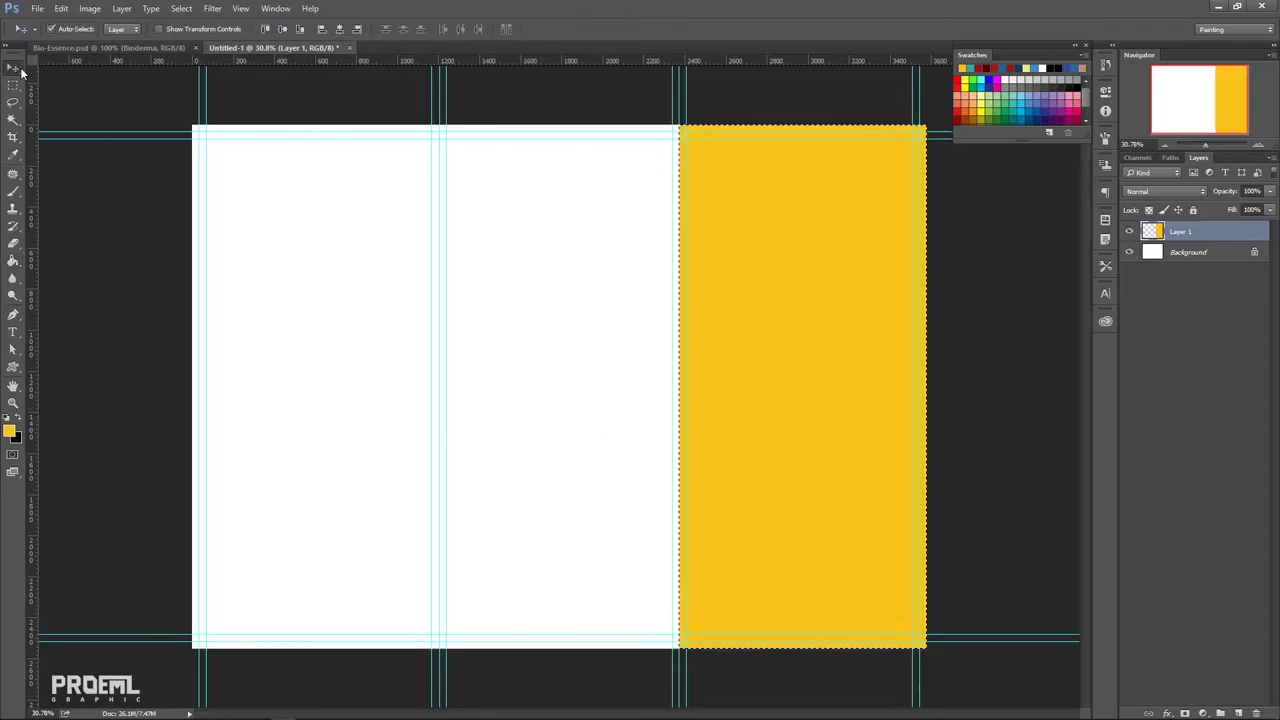
# Deselect, dock the colour swatches panel, and toggle the yellow layer's visibility to check it
pyautogui.rightClick(811, 260)
pyautogui.click(820, 263)
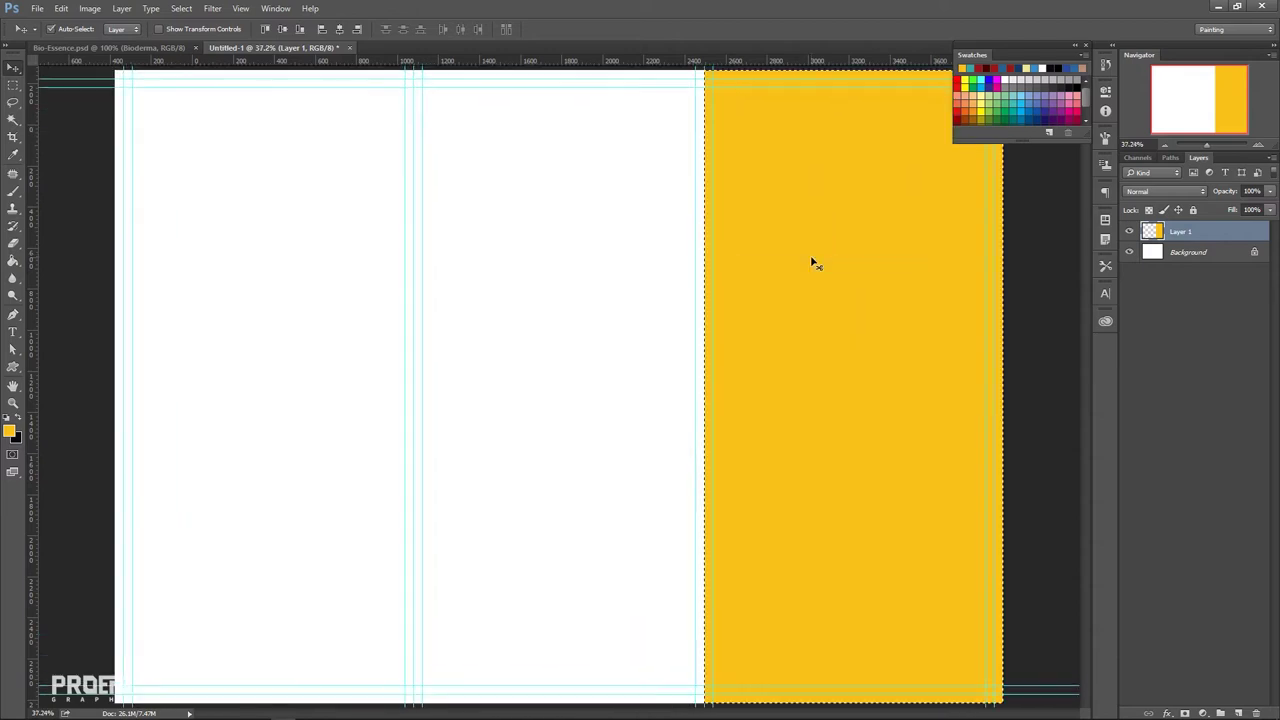
pyautogui.hotkey('ctrl', 'd')
pyautogui.click(1068, 46)
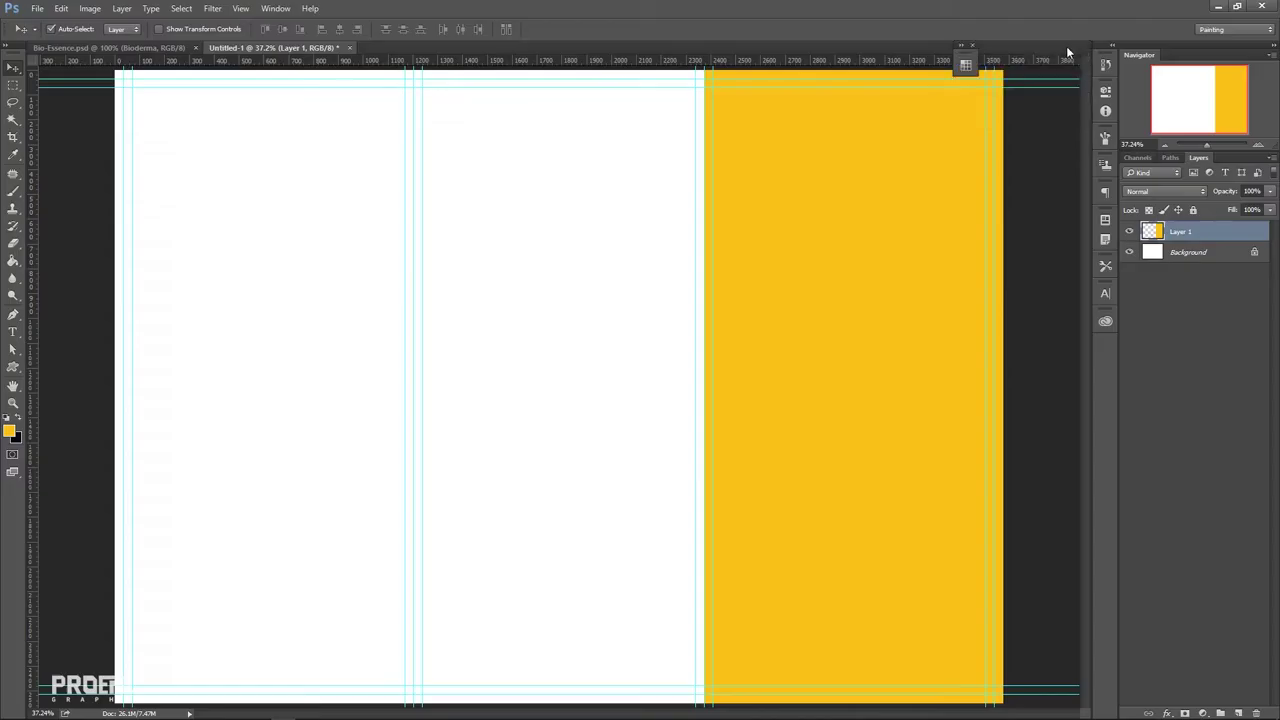
pyautogui.moveTo(980, 63); pyautogui.dragTo(1177, 50)
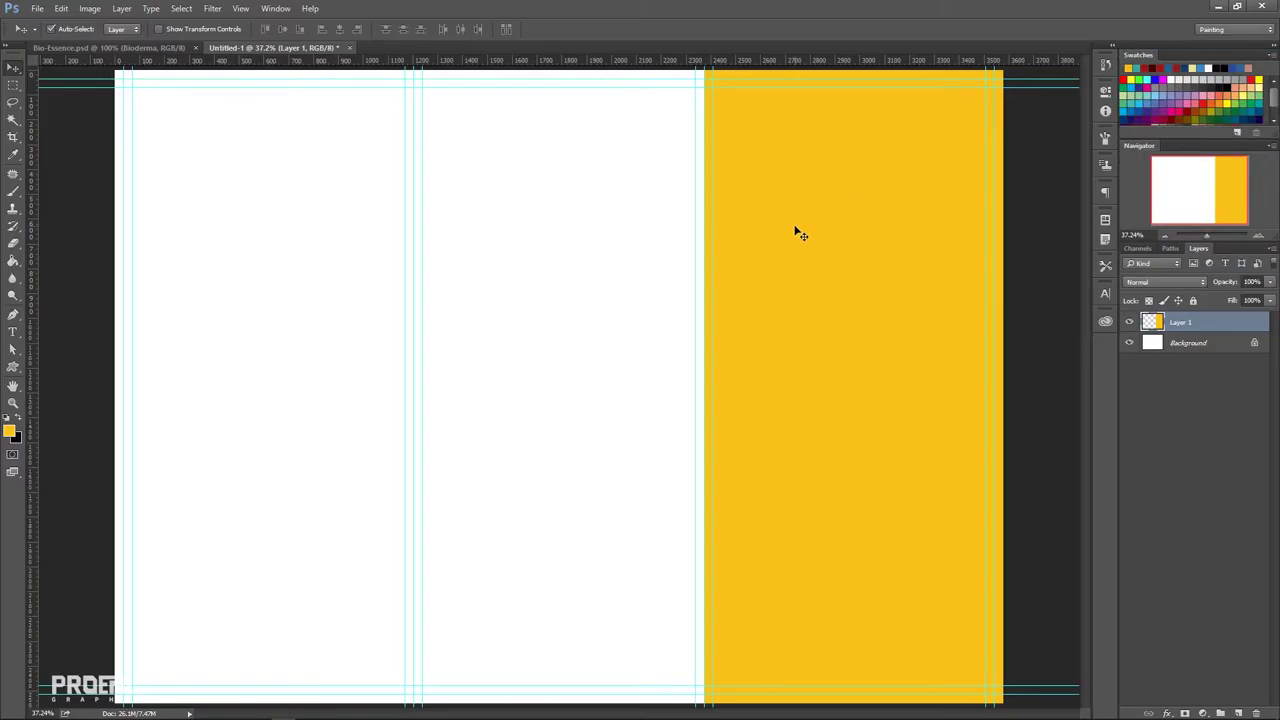
pyautogui.click(1130, 322)
pyautogui.click(1130, 322)
pyautogui.click(1130, 322)
pyautogui.click(1131, 322)
# Add a new layer, renaming Layer 1 to 'yellow' and the new layer to 'Black Center'
pyautogui.click(1238, 712)
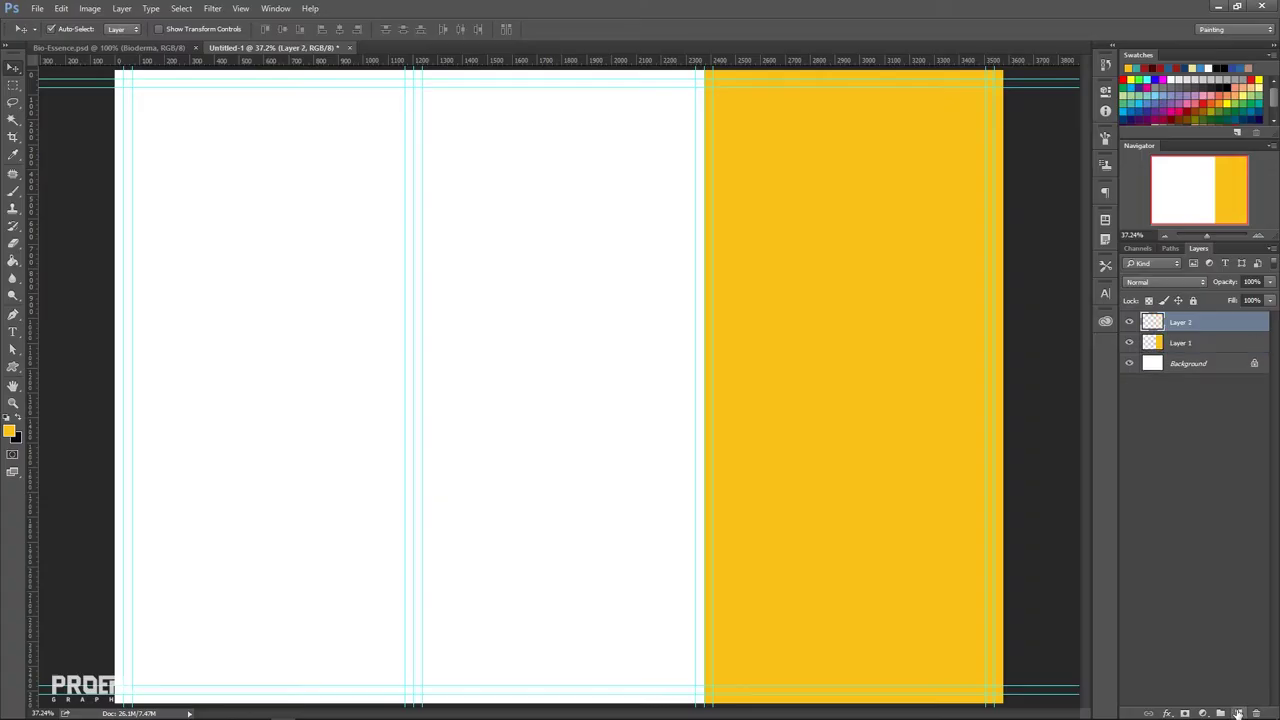
pyautogui.doubleClick(1181, 343)
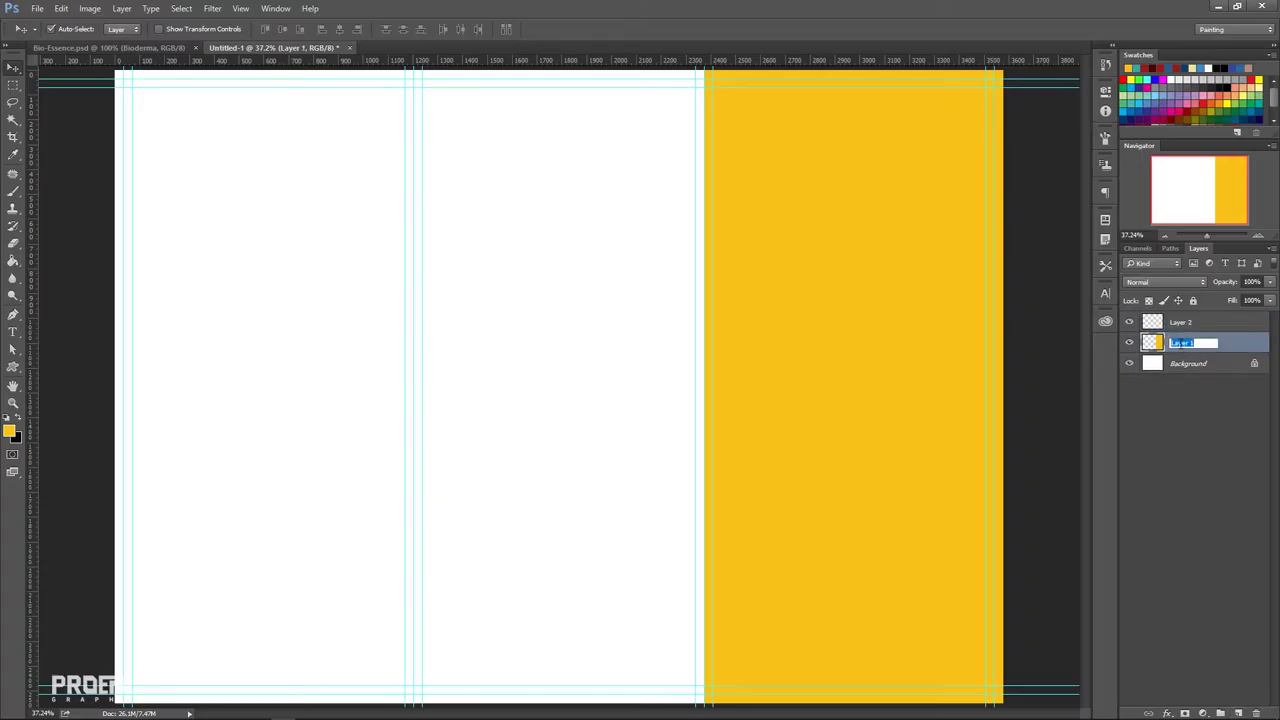
pyautogui.write('yellow')
pyautogui.press('Return')
pyautogui.doubleClick(1179, 323)
pyautogui.write('Black Center')
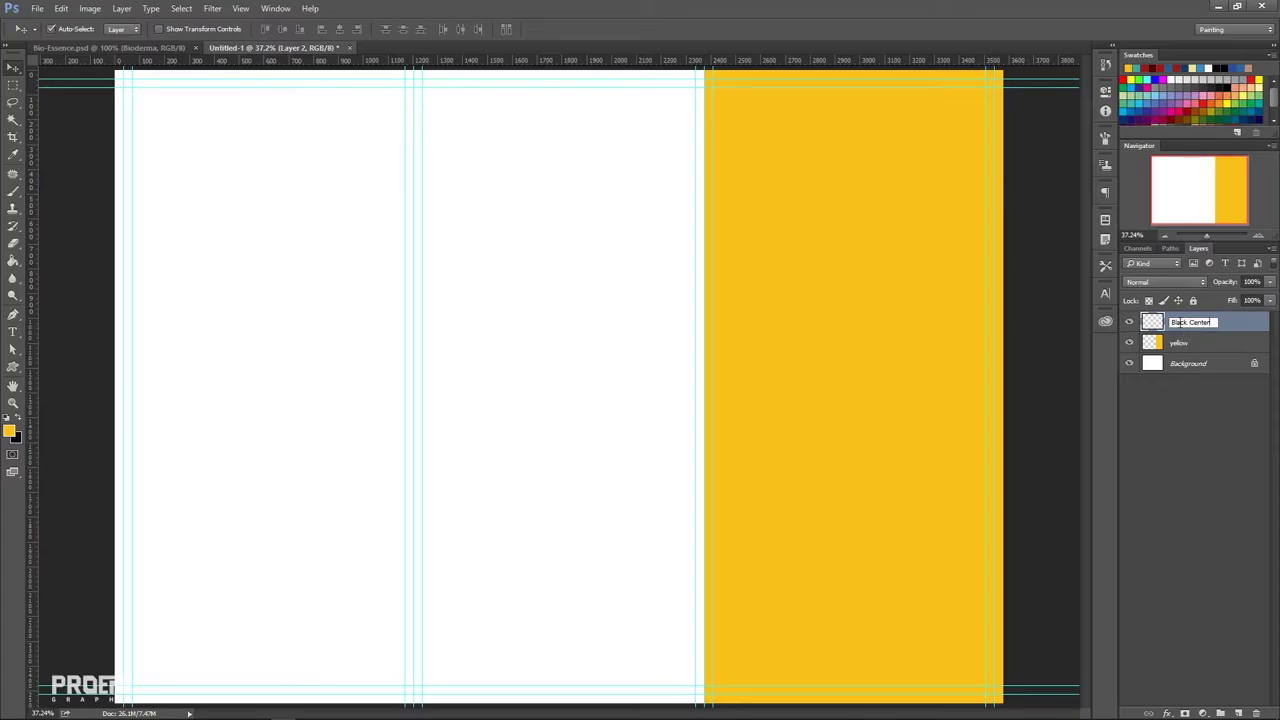
pyautogui.press('Return')
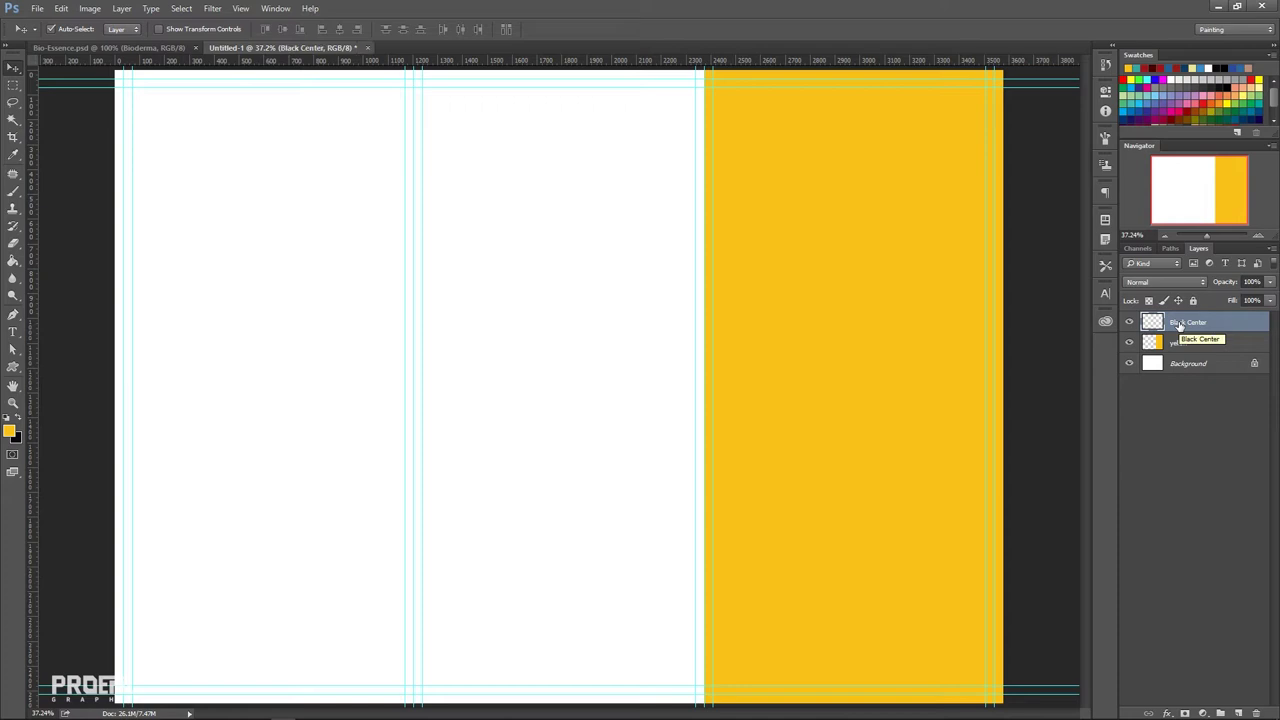
pyautogui.scroll(-1, 497, 292)
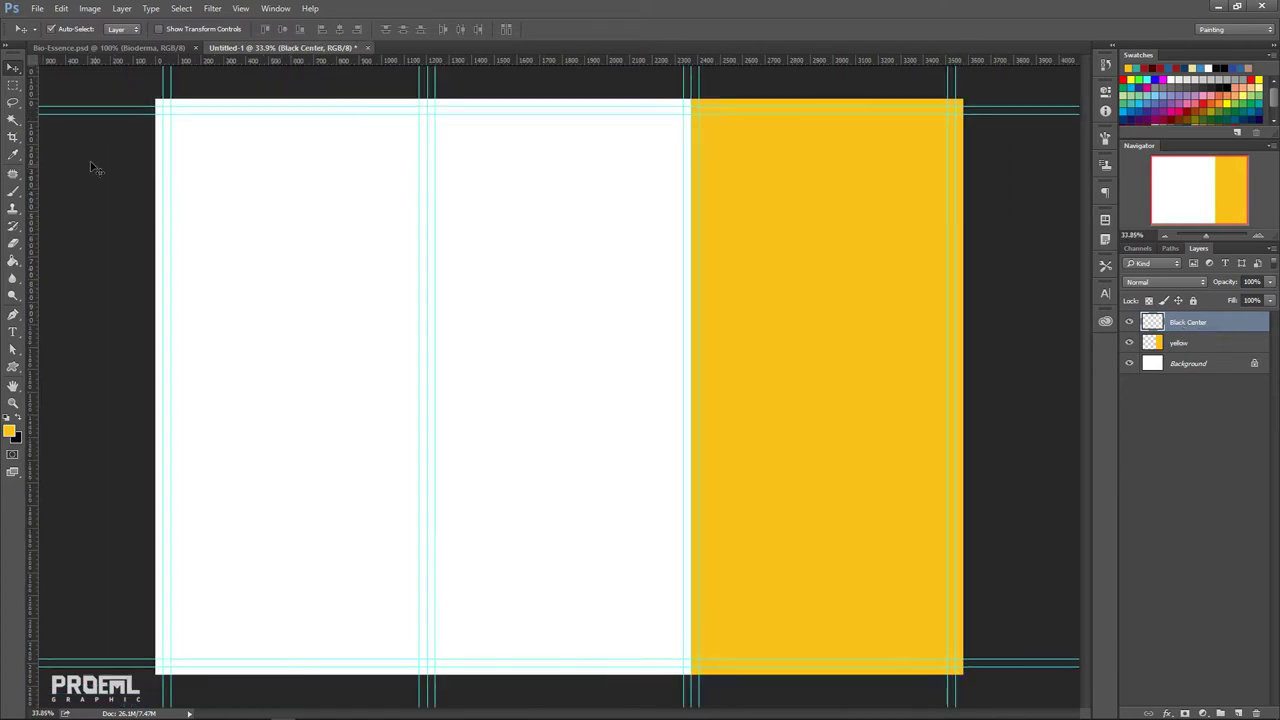
# Fill the middle panel between the guides with black on the Black Center layer
pyautogui.click(21, 89)
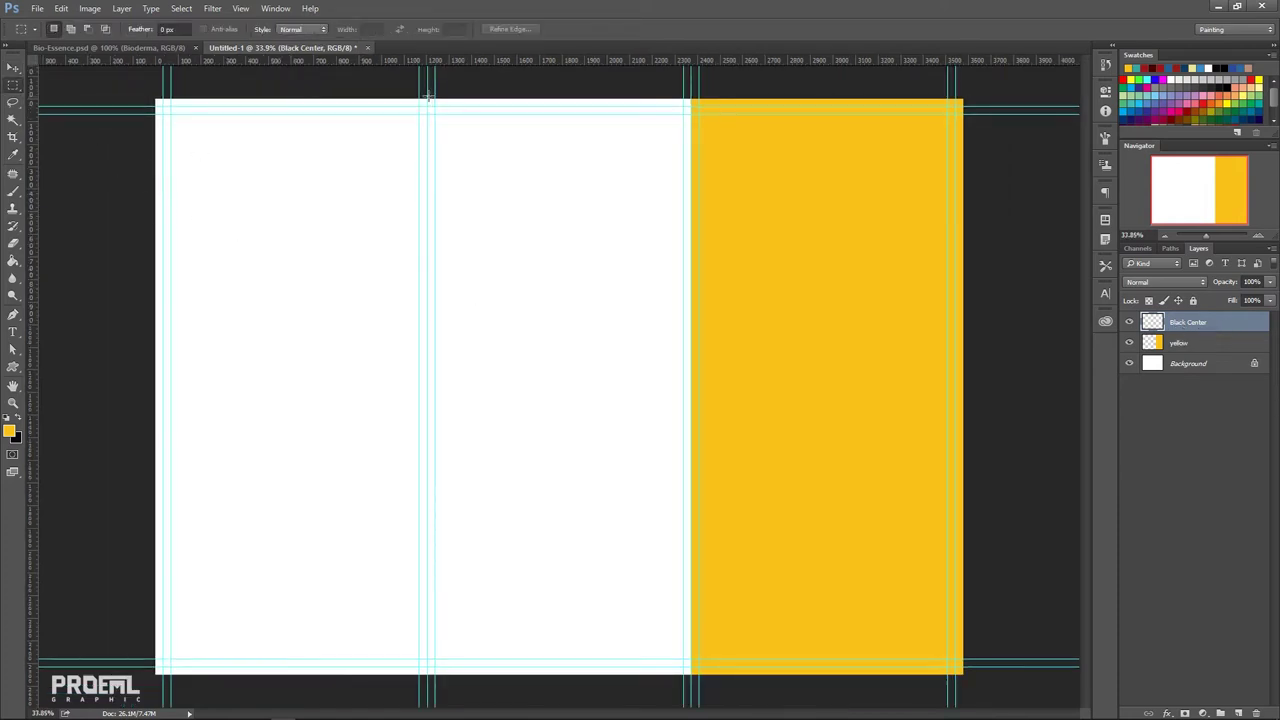
pyautogui.moveTo(427, 97)
pyautogui.mouseDown()
pyautogui.moveTo(537, 185)
pyautogui.moveTo(540, 277)
pyautogui.moveTo(532, 194)
pyautogui.moveTo(589, 340)
pyautogui.moveTo(646, 600)
pyautogui.moveTo(692, 677)
pyautogui.mouseUp()
pyautogui.click(18, 420)
pyautogui.click(22, 261)
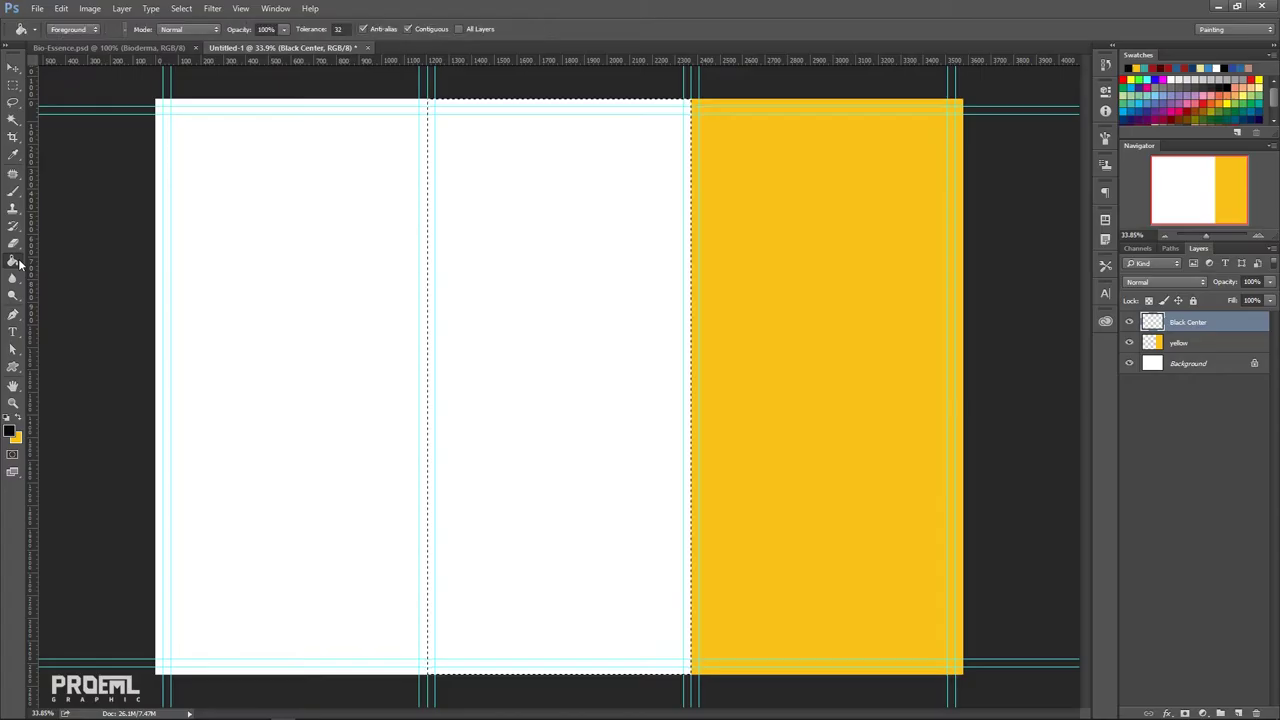
pyautogui.click(486, 291)
pyautogui.hotkey('ctrl', 'd')
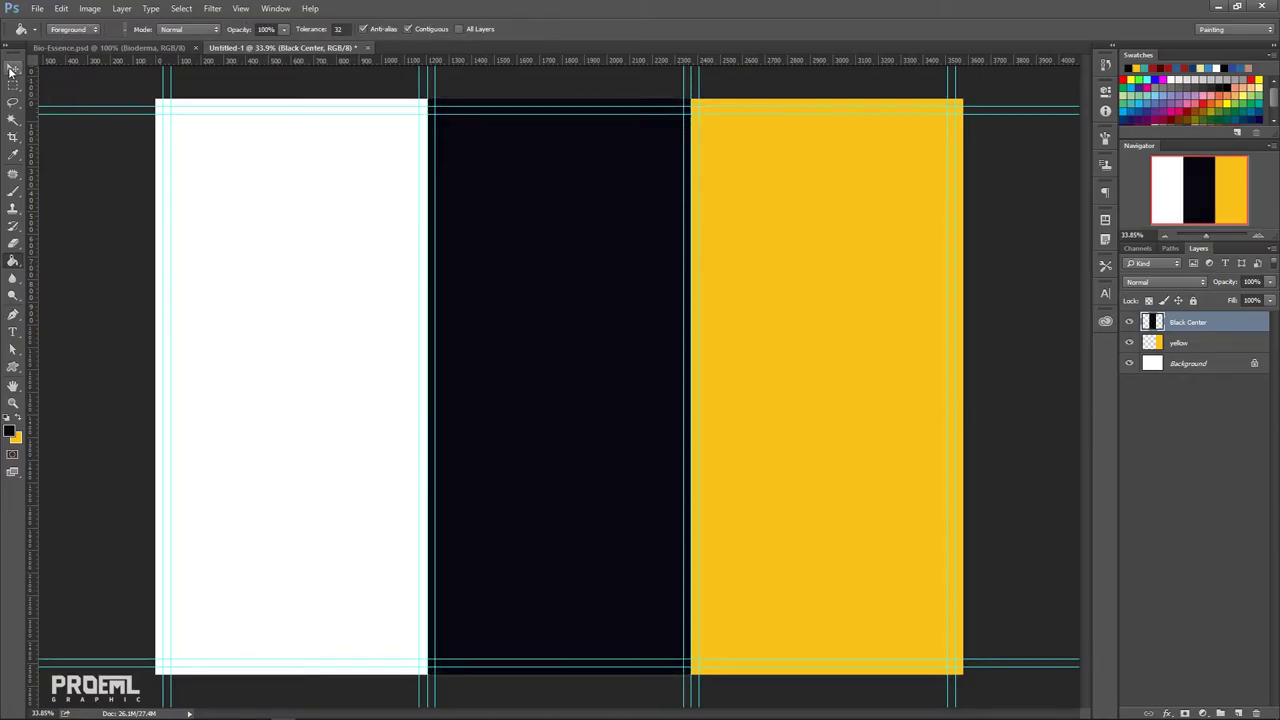
# Toggle Black Center to check the fill, then add a new empty layer above it
pyautogui.click(12, 69)
pyautogui.click(1131, 321)
pyautogui.click(1131, 321)
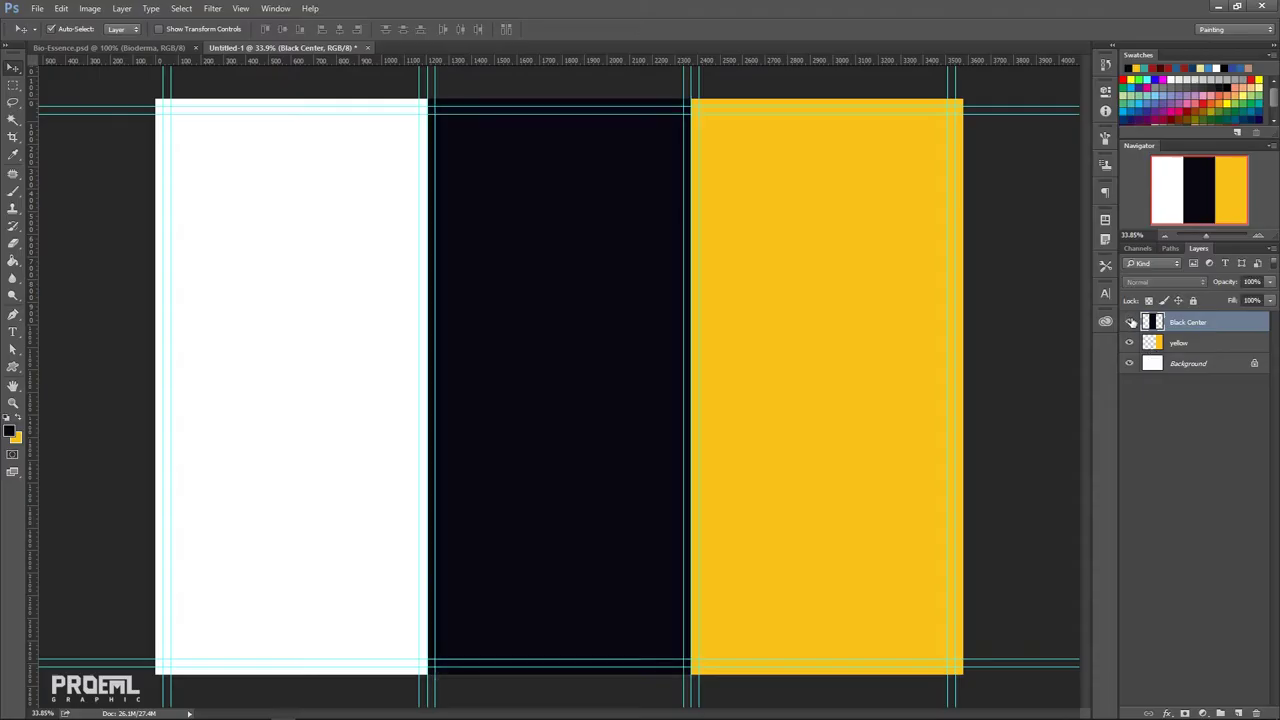
pyautogui.click(1238, 712)
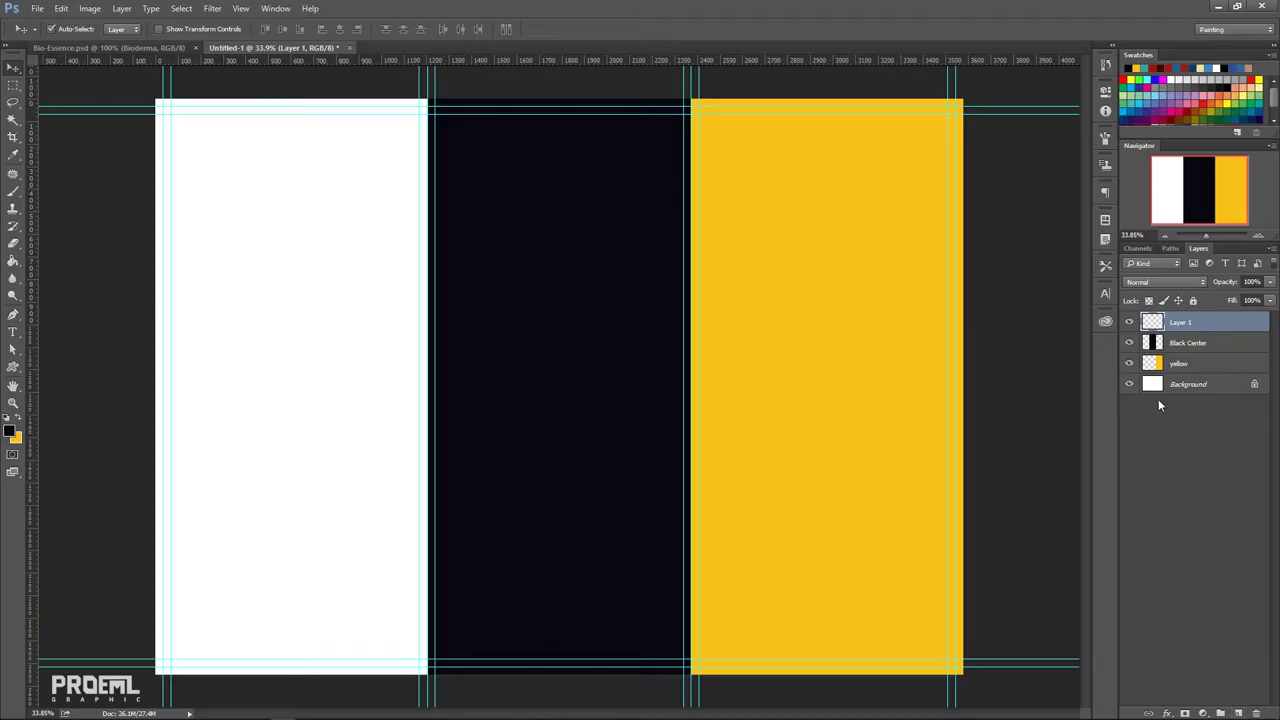
# Rename Layer 1 to Black
pyautogui.doubleClick(1181, 322)
pyautogui.press('BackSpace')
pyautogui.press('BackSpace')
pyautogui.press('BackSpace')
pyautogui.press('Return')
# Fill the whole left panel with black on the Black layer and deselect
pyautogui.click(13, 85)
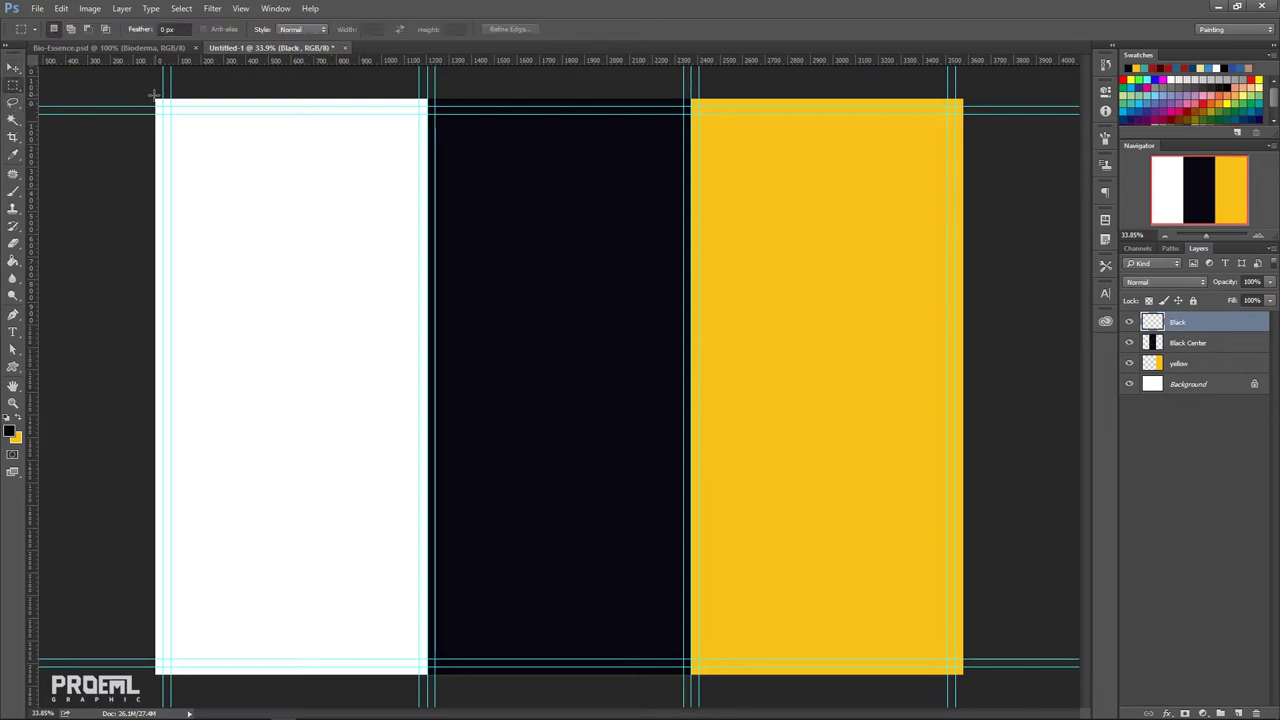
pyautogui.moveTo(156, 99); pyautogui.dragTo(427, 676)
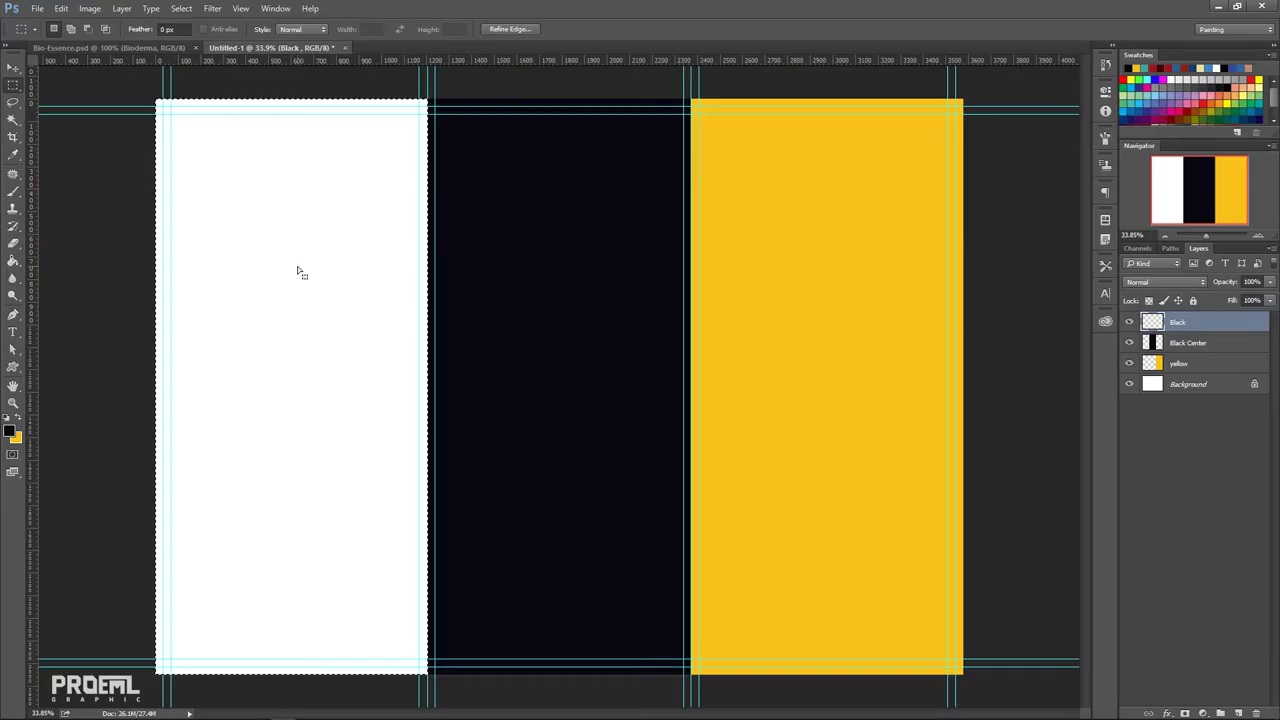
pyautogui.click(12, 261)
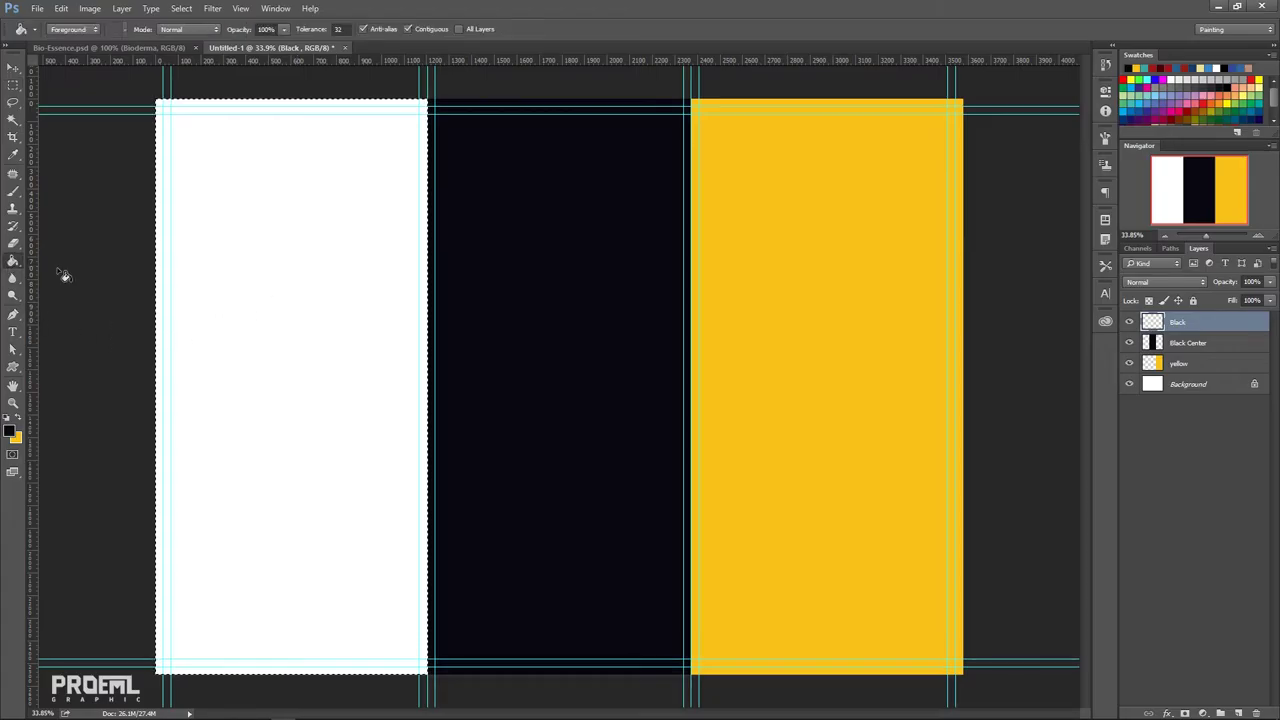
pyautogui.click(215, 282)
pyautogui.press('v')
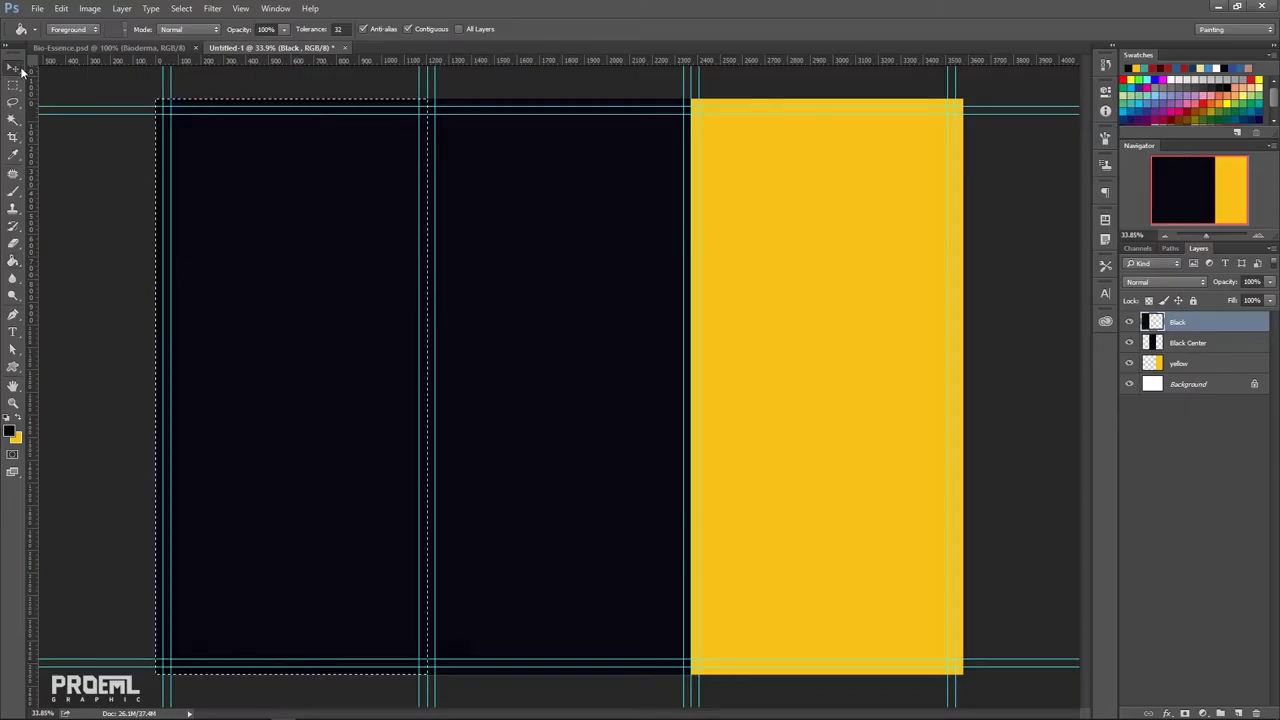
pyautogui.hotkey('ctrl', 'd')
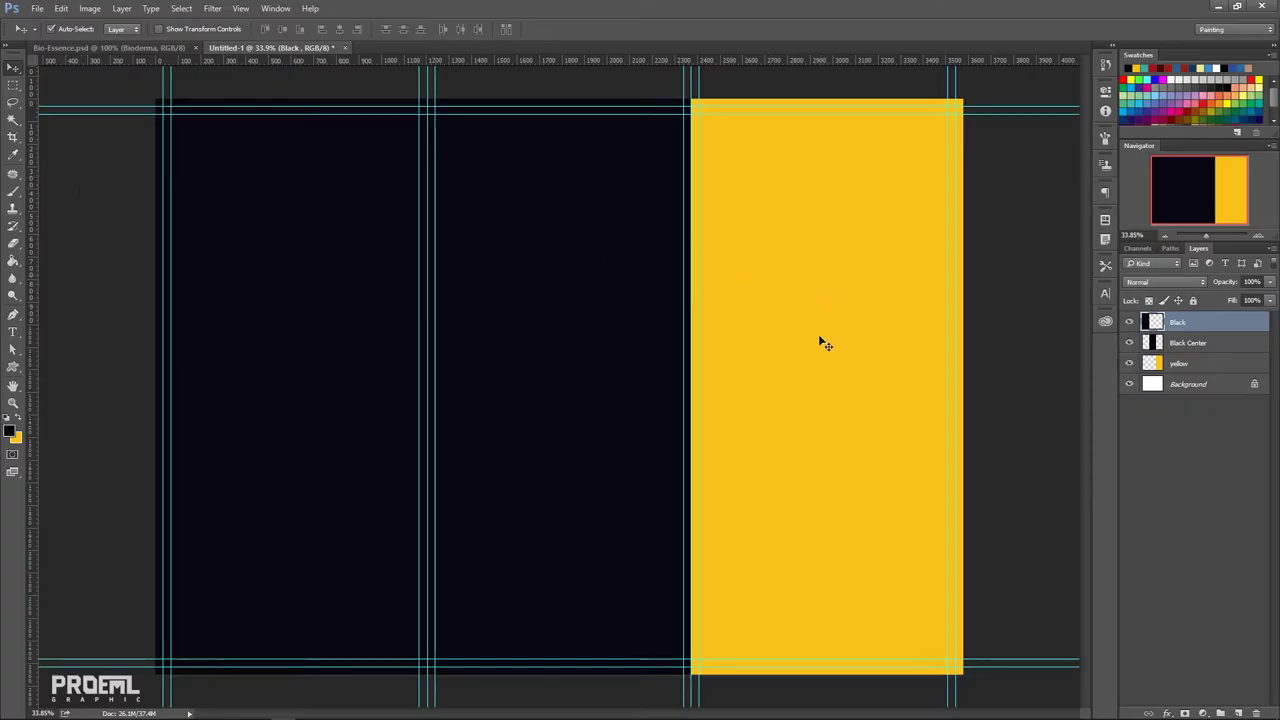
pyautogui.click(609, 554)
# Compare the panels by toggling Black Center, then add a new layer above it
pyautogui.click(1129, 343)
pyautogui.click(1129, 343)
pyautogui.click(1129, 343)
pyautogui.click(1129, 343)
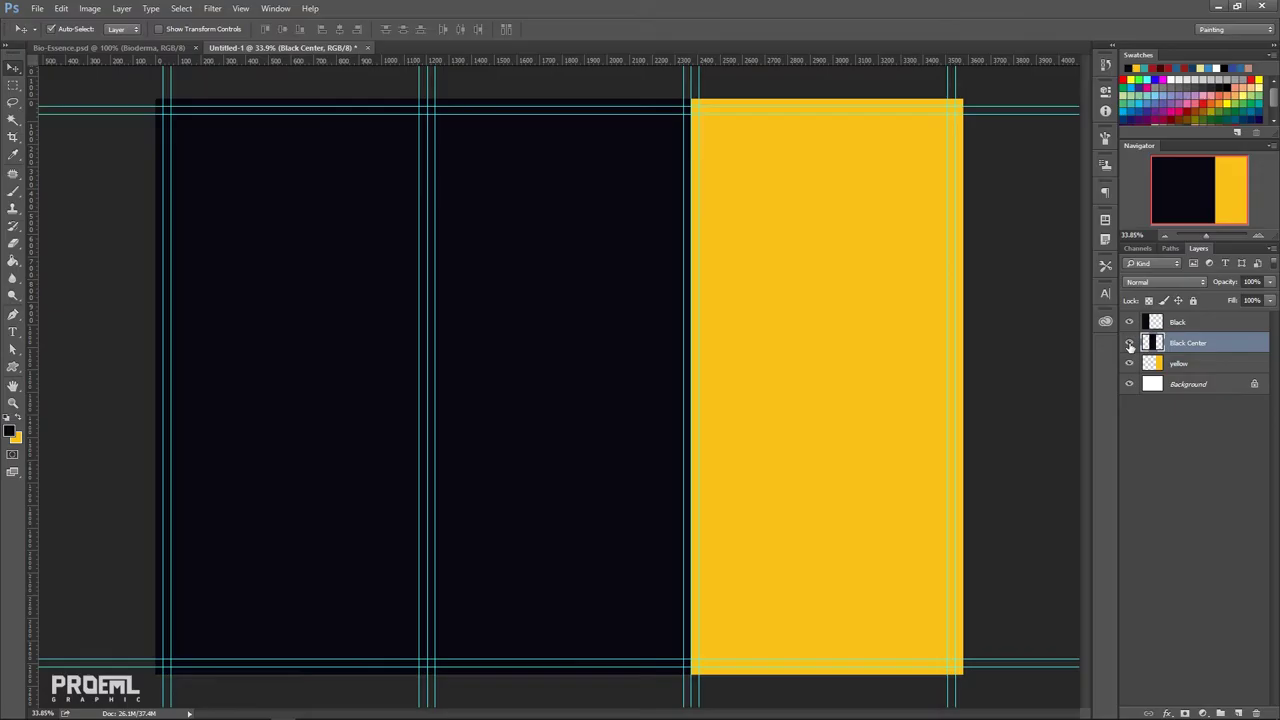
pyautogui.click(1237, 712)
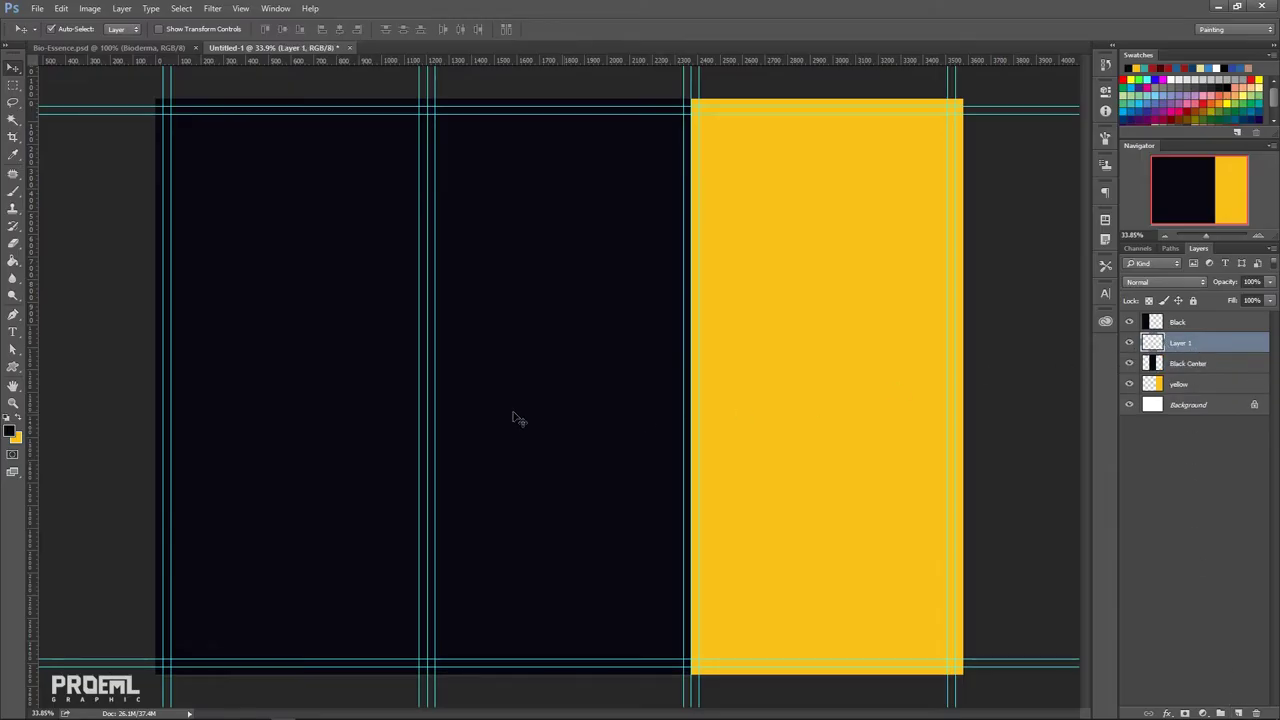
# Fill the lower part of the middle panel with yellow on the new layer
pyautogui.click(13, 85)
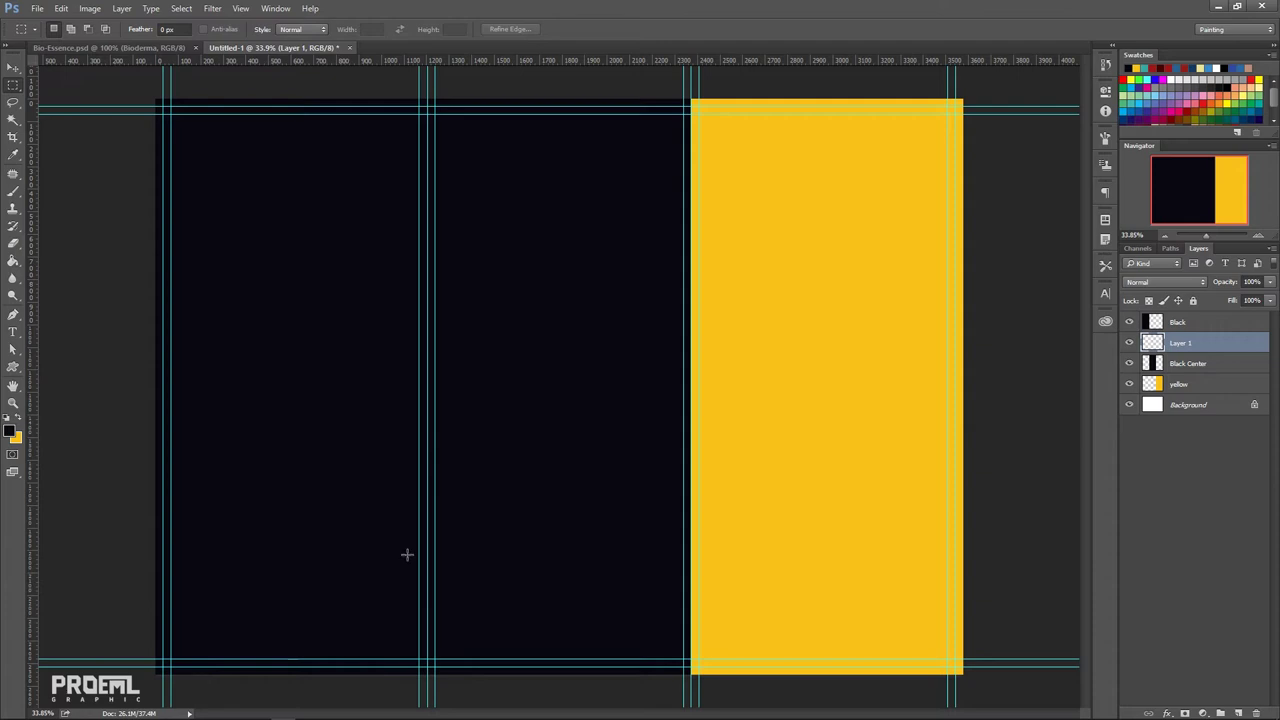
pyautogui.scroll(3, 477, 630)
pyautogui.moveTo(486, 626); pyautogui.dragTo(440, 407)
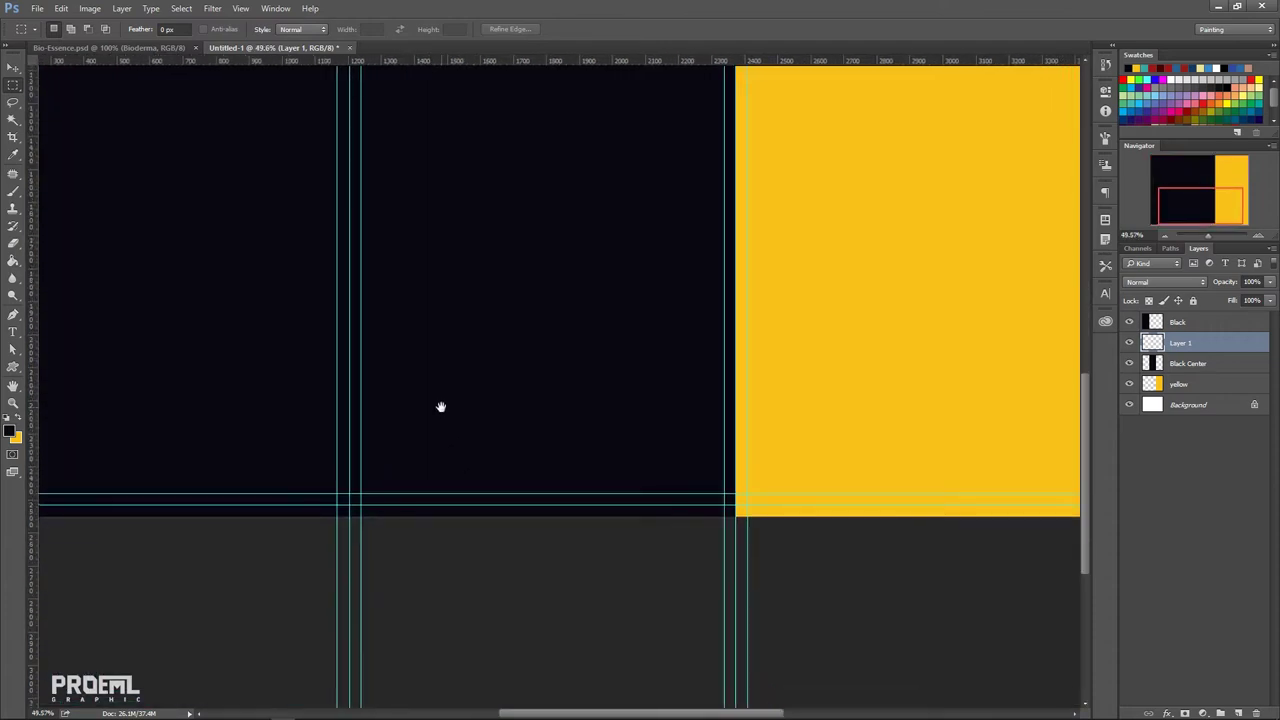
pyautogui.moveTo(350, 319); pyautogui.dragTo(727, 534)
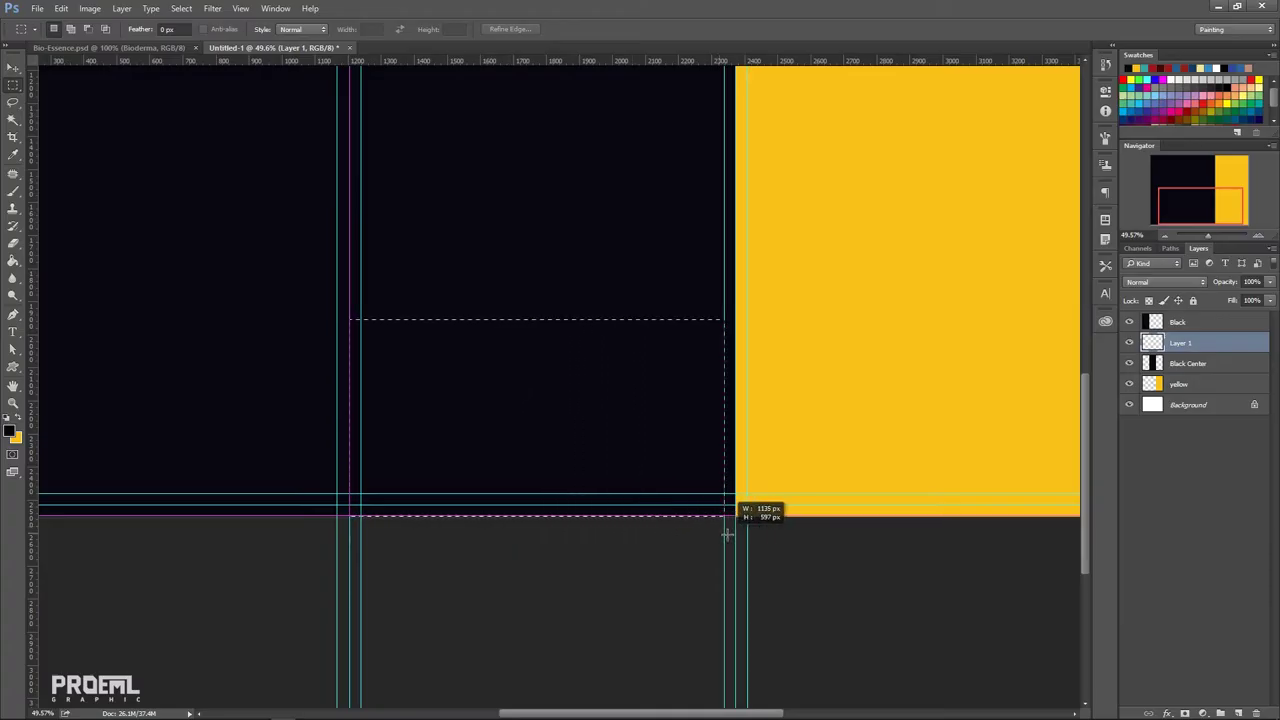
pyautogui.moveTo(727, 534)
pyautogui.mouseDown()
pyautogui.moveTo(730, 458)
pyautogui.moveTo(736, 512)
pyautogui.mouseUp()
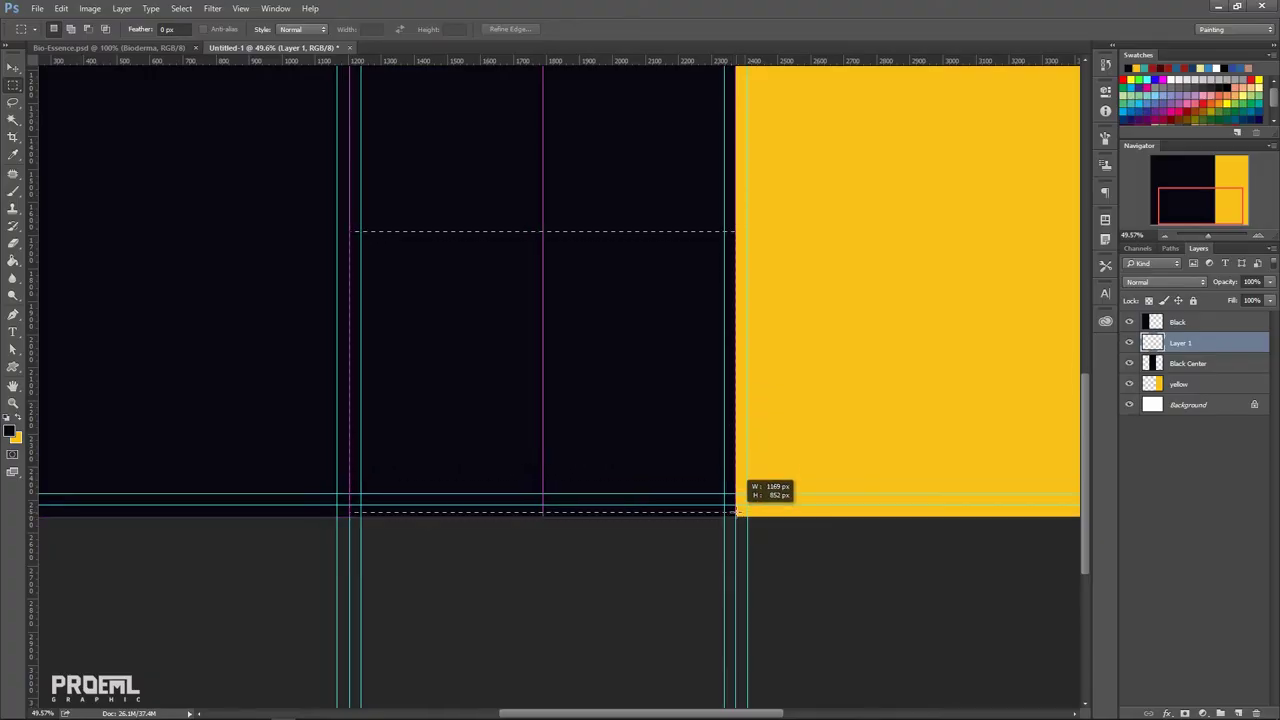
pyautogui.moveTo(736, 512); pyautogui.dragTo(736, 514)
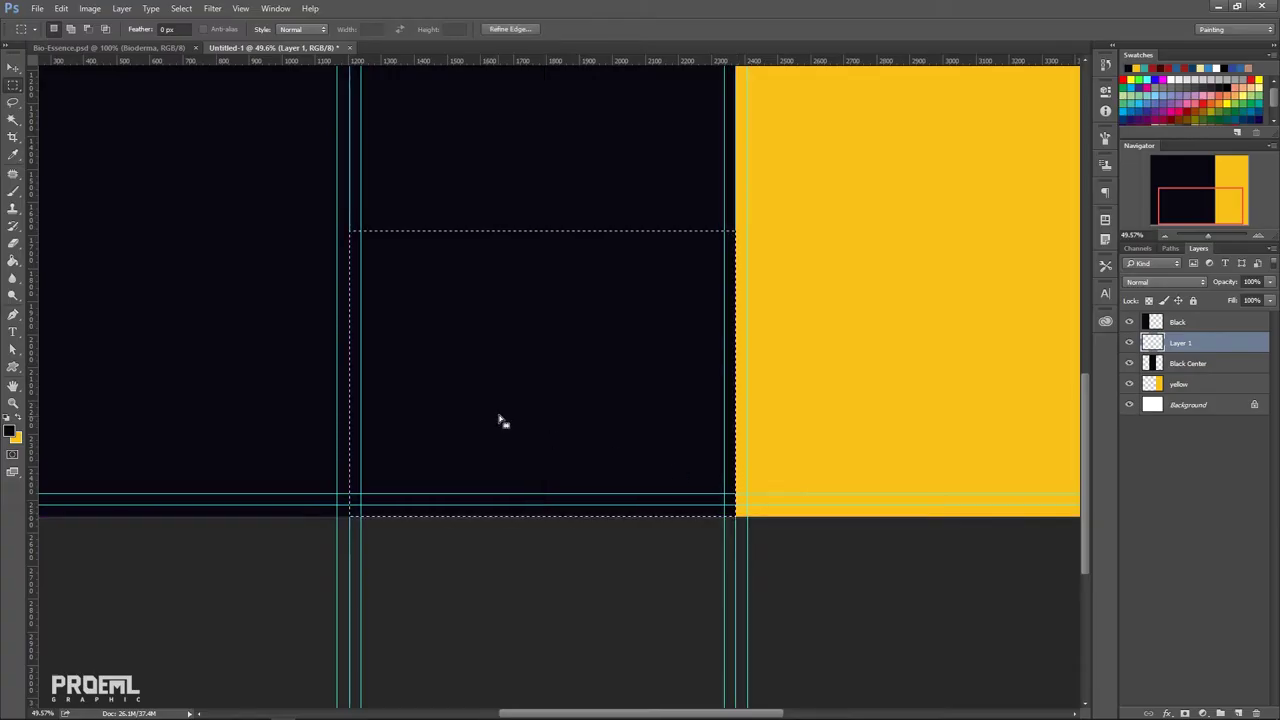
pyautogui.click(19, 421)
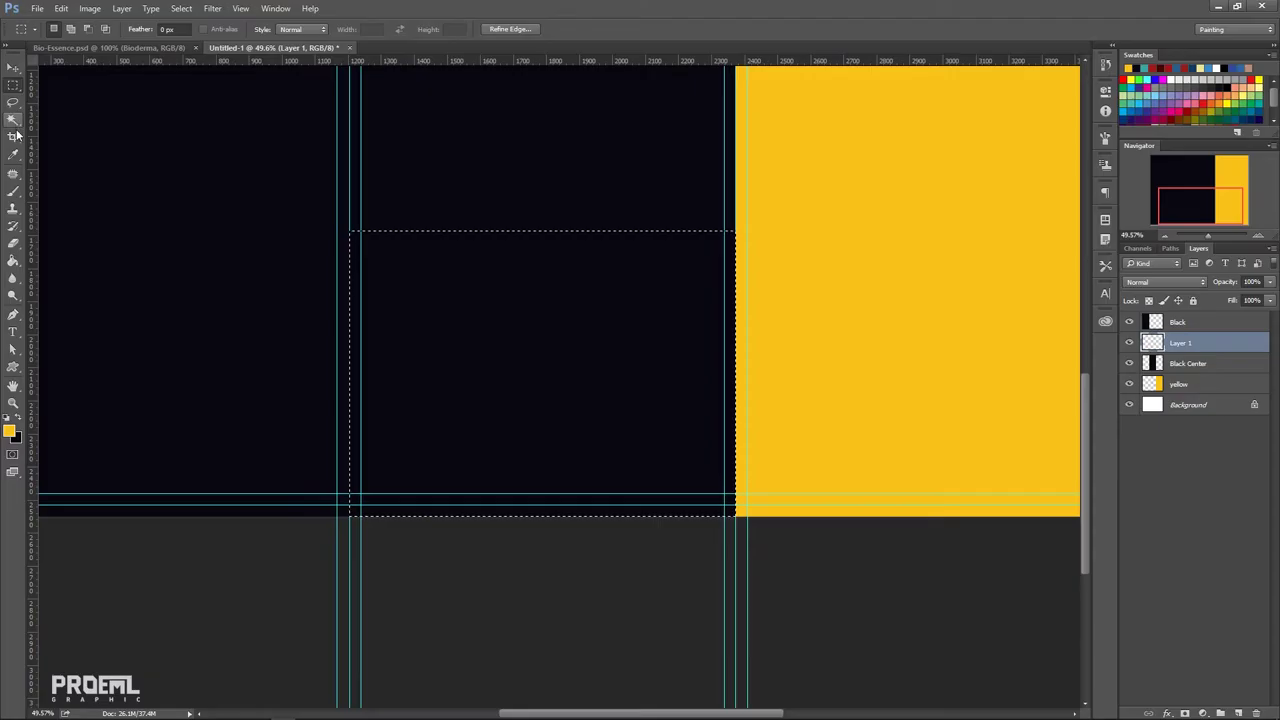
pyautogui.click(13, 260)
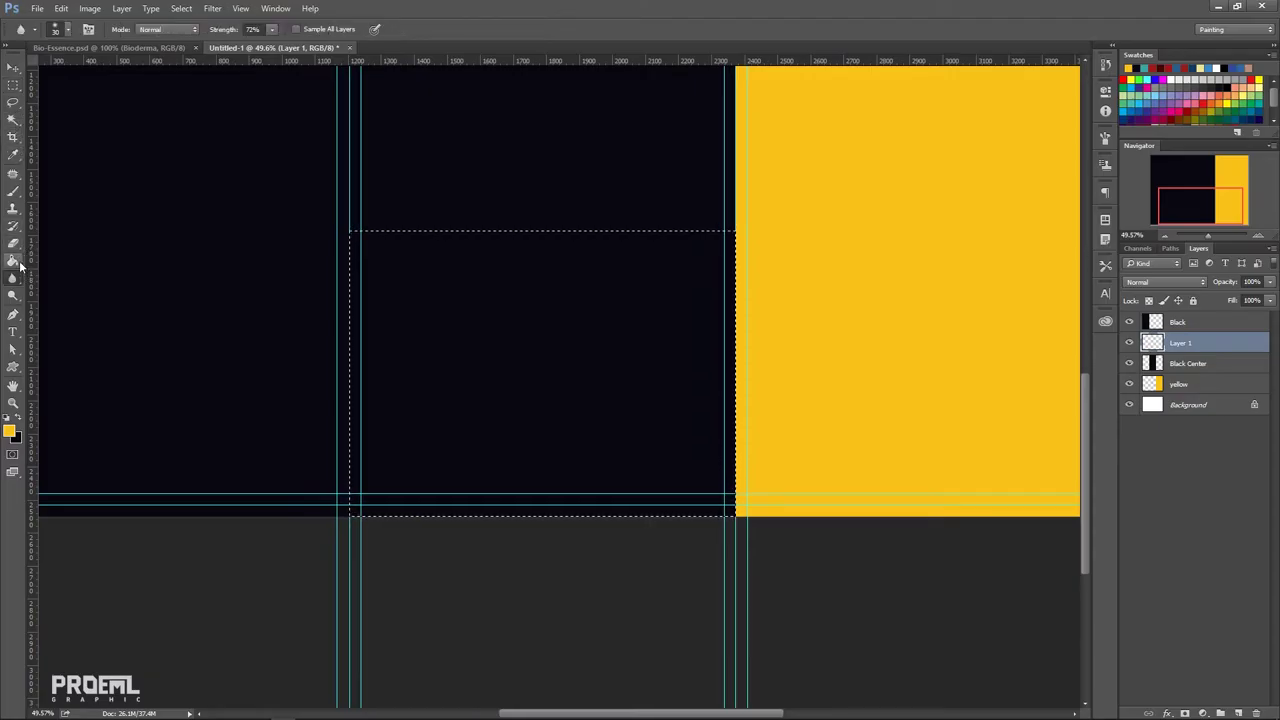
pyautogui.click(446, 310)
pyautogui.click(13, 67)
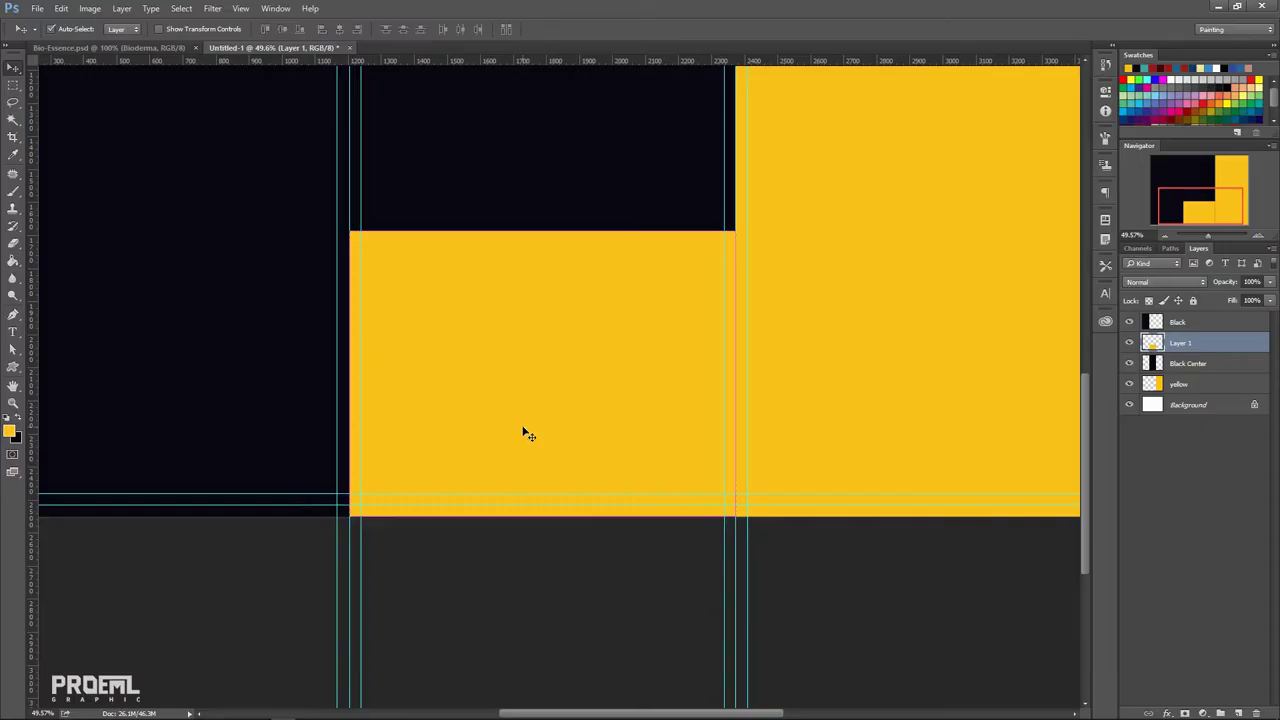
pyautogui.hotkey('ctrl', 'd')
# Show the rulers along the canvas edges
pyautogui.scroll(-2, 580, 403)
pyautogui.scroll(-2, 606, 364)
pyautogui.scroll(1, 611, 374)
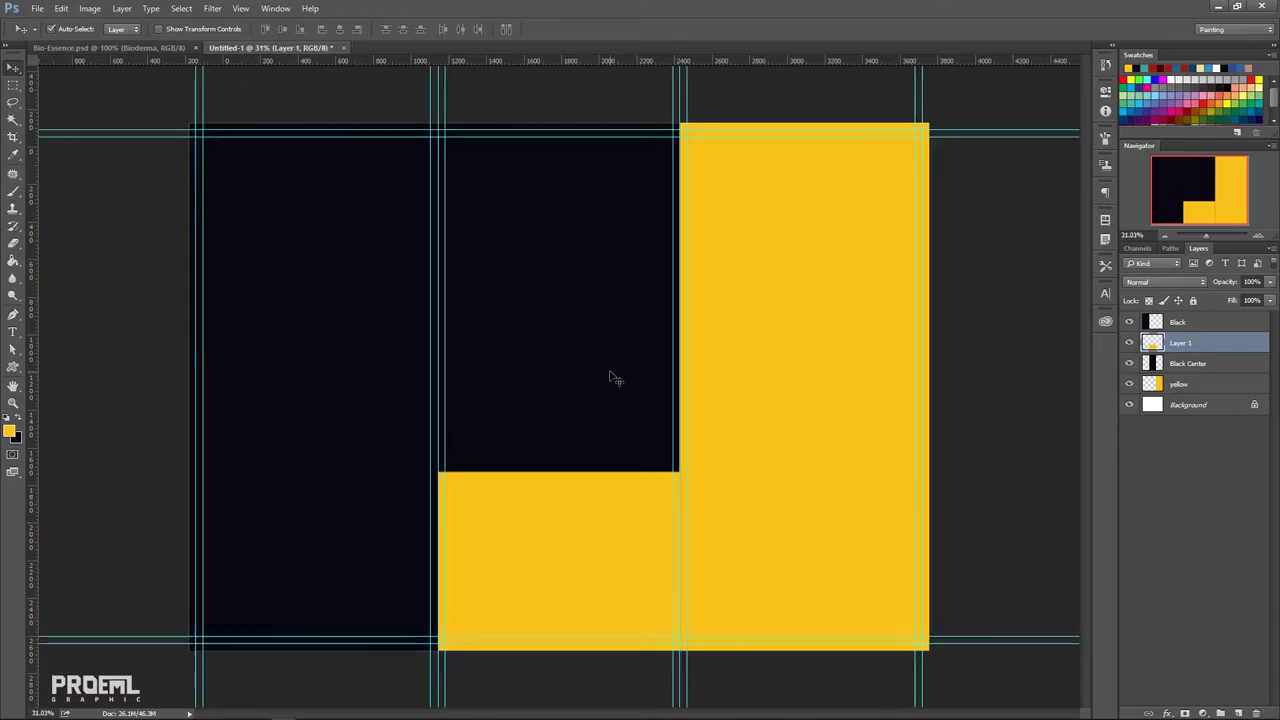
pyautogui.hotkey('ctrl', 'r')
pyautogui.scroll(1, 643, 384)
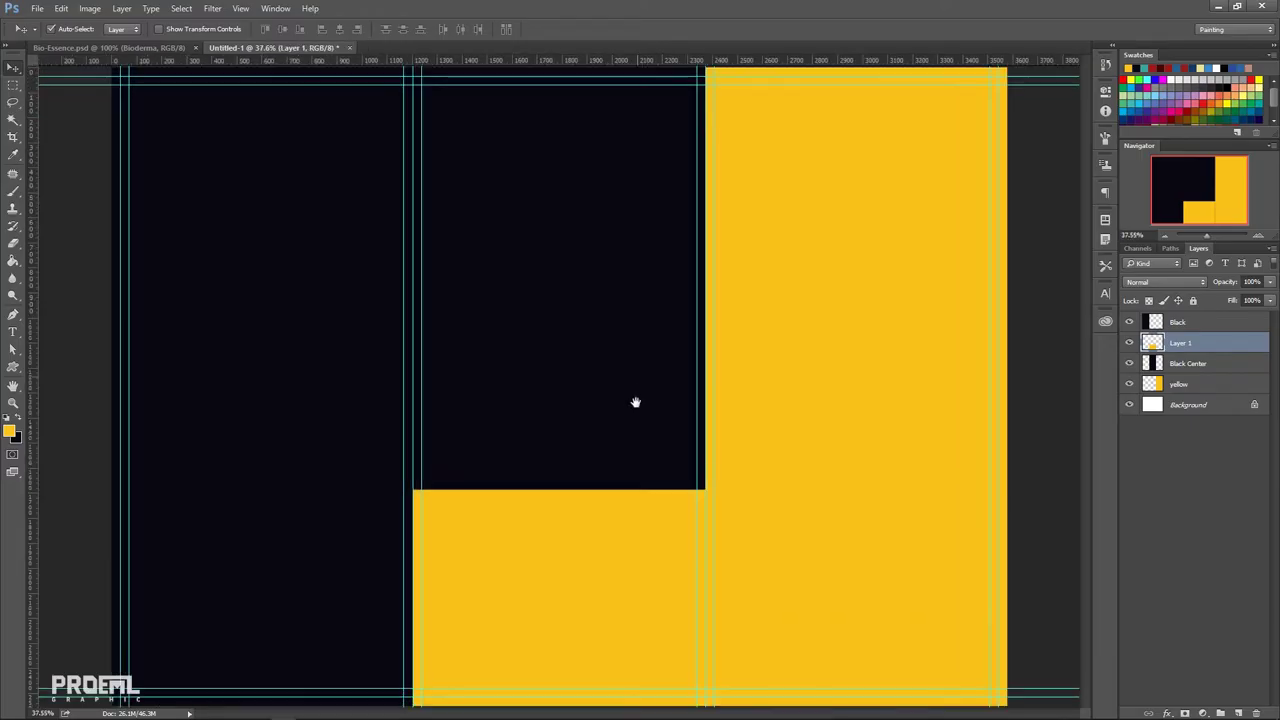
pyautogui.scroll(-1, 635, 402)
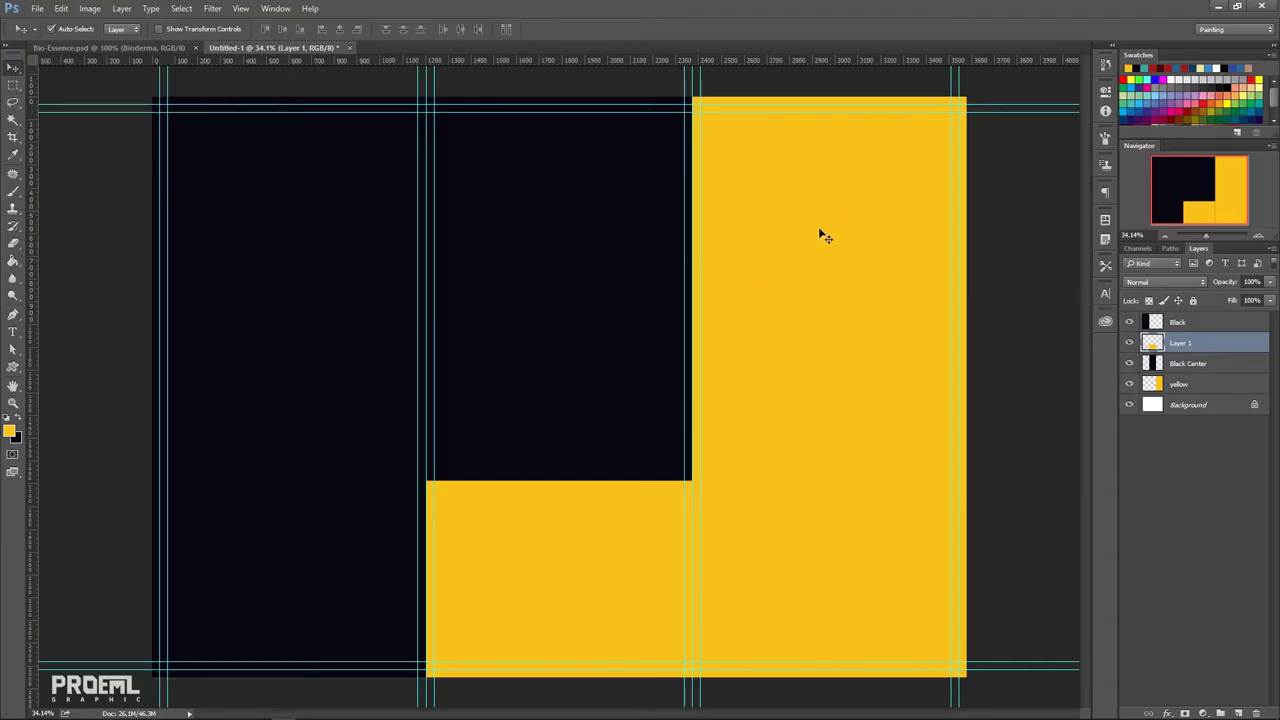
# Drag Black.png from the Menu folder over to Photoshop
pyautogui.click(233, 710)
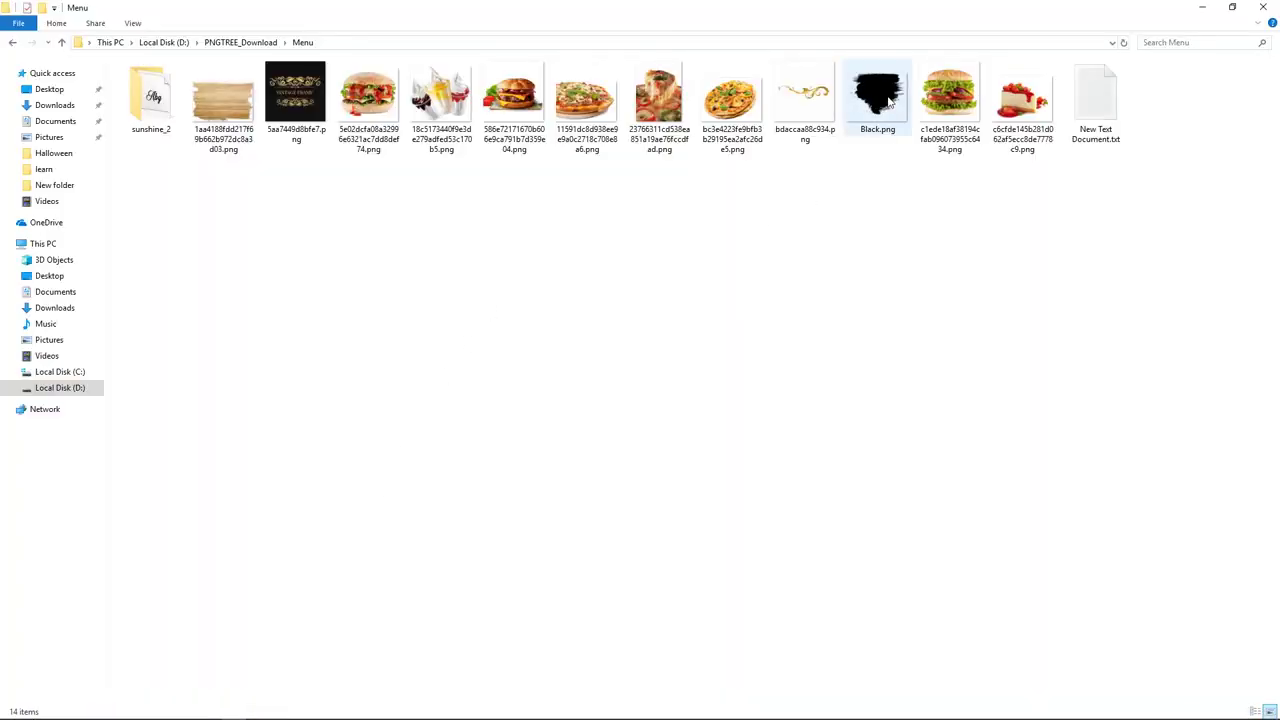
pyautogui.moveTo(888, 100); pyautogui.dragTo(245, 712)
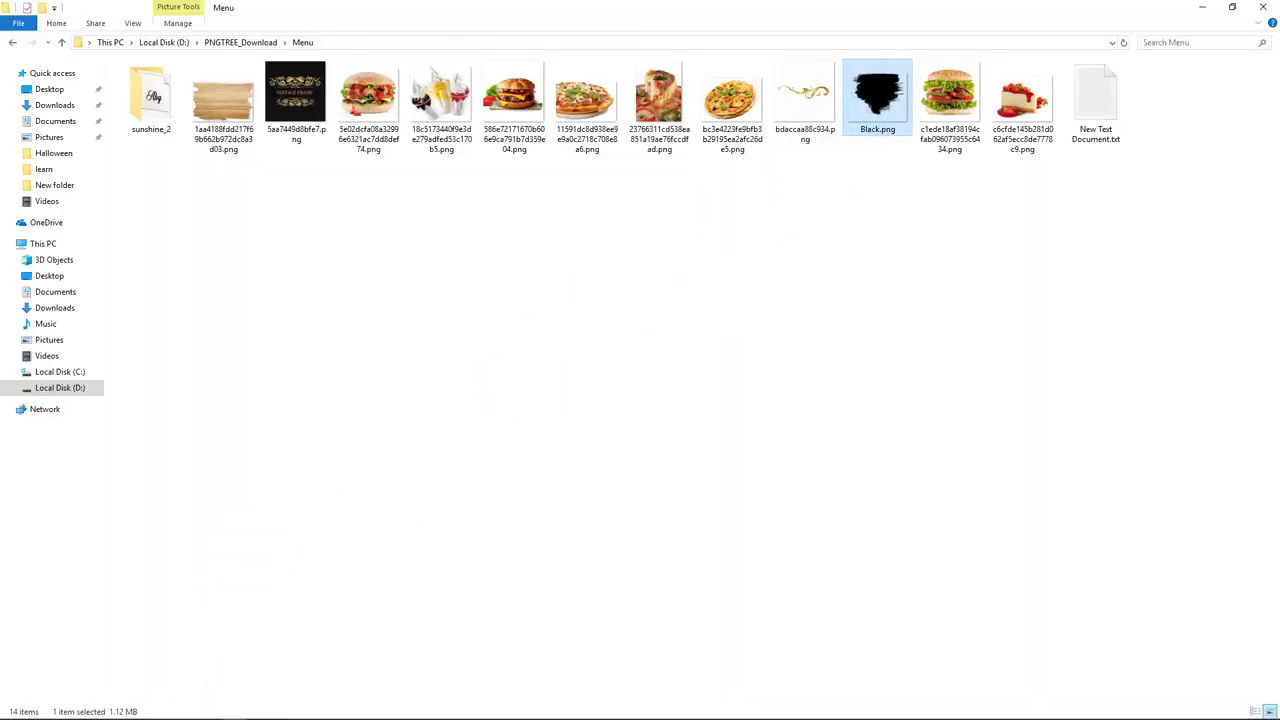
pyautogui.moveTo(245, 712); pyautogui.dragTo(283, 712)
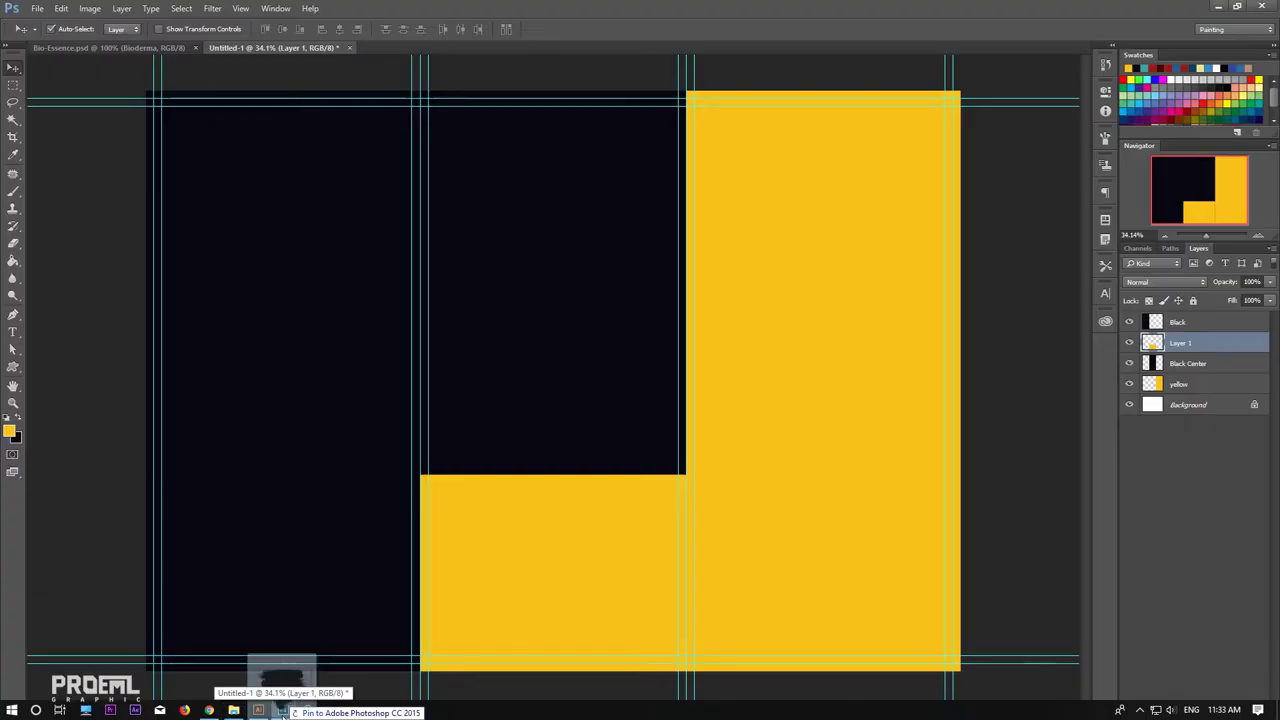
# Place Black.png on the canvas and move its layer lower in the stack
pyautogui.moveTo(283, 712); pyautogui.dragTo(792, 301)
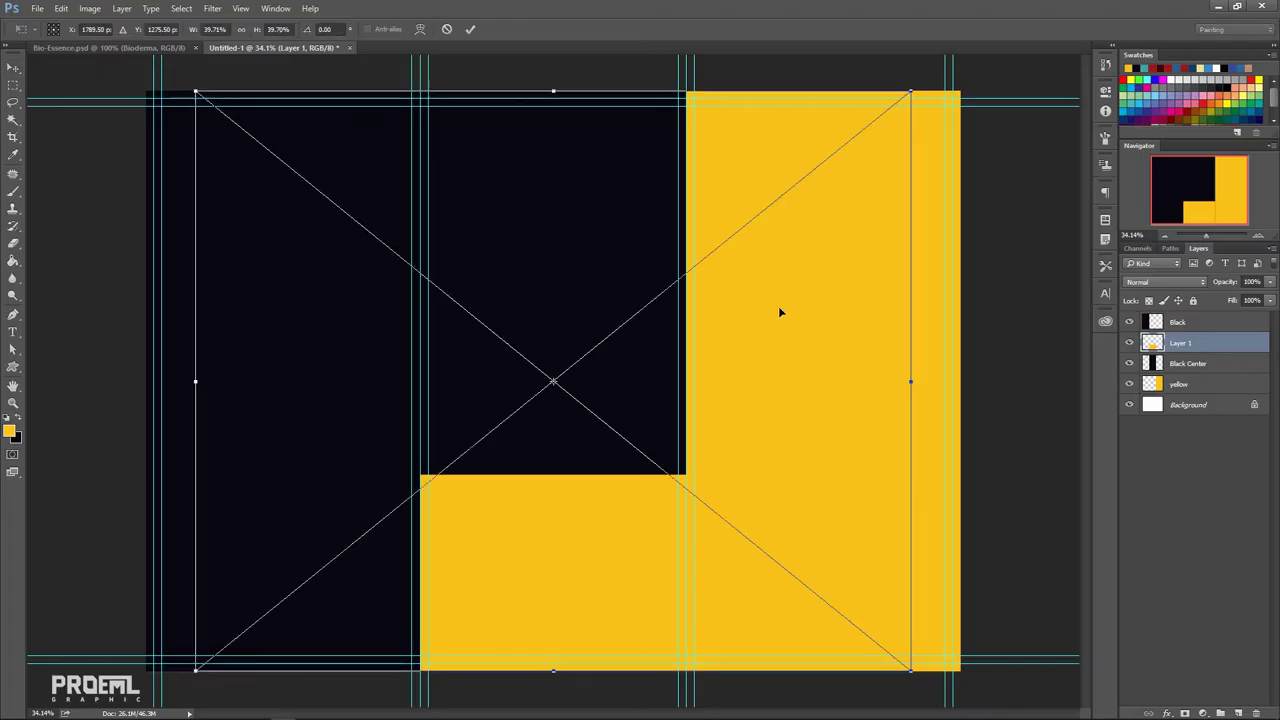
pyautogui.moveTo(740, 362); pyautogui.dragTo(938, 282)
pyautogui.click(470, 30)
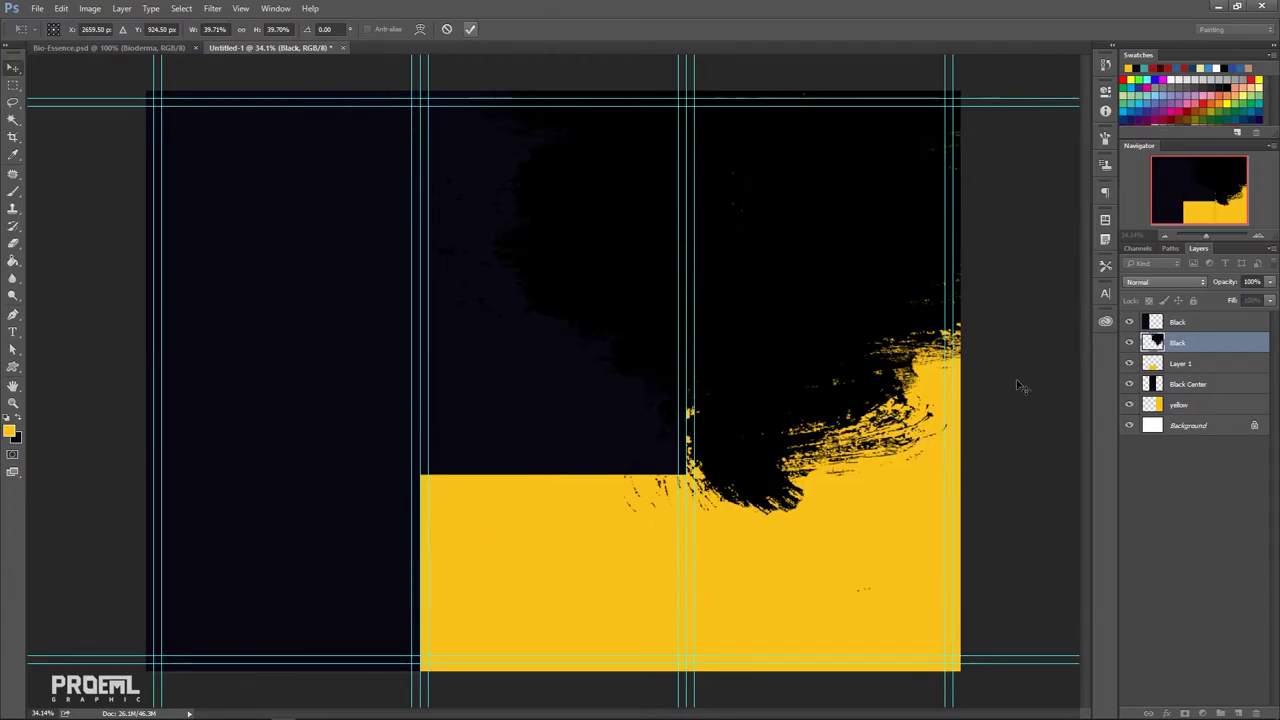
pyautogui.moveTo(1190, 343); pyautogui.dragTo(1205, 392)
# Scale down the black brush shape so its torn edge covers the right panel's top
pyautogui.scroll(-2, 810, 308)
pyautogui.scroll(1, 810, 308)
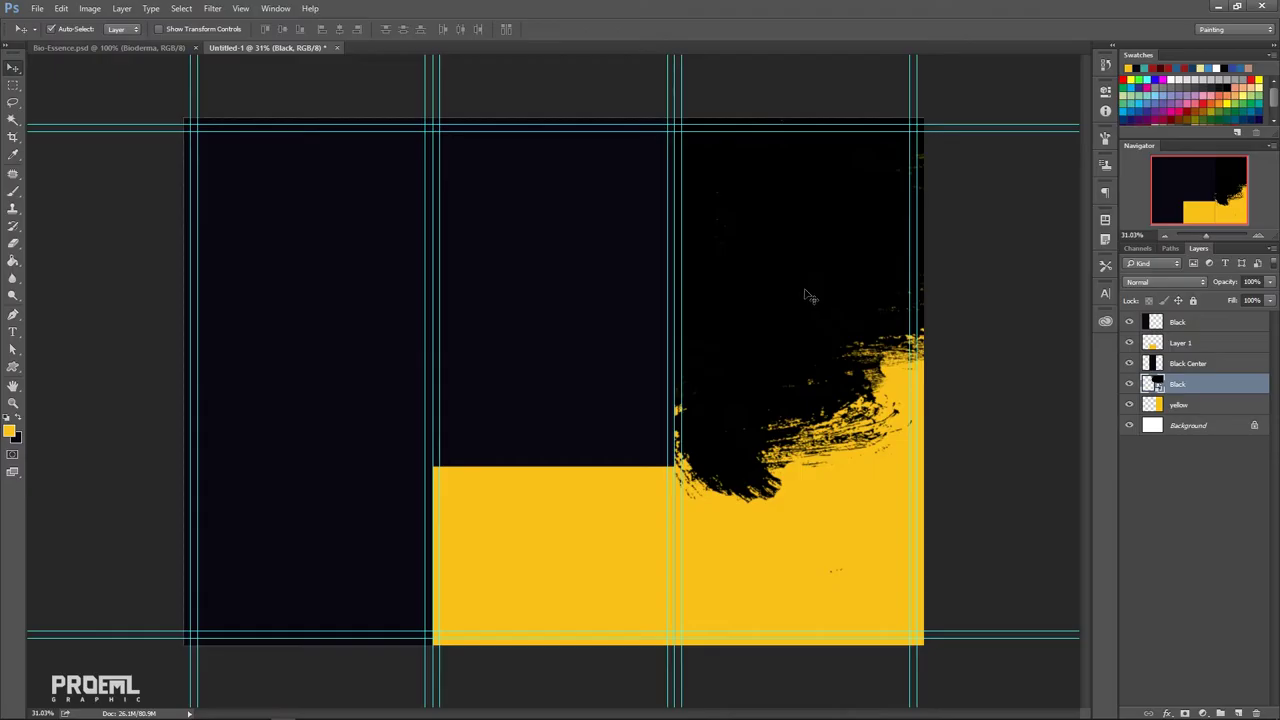
pyautogui.scroll(-2, 718, 279)
pyautogui.hotkey('ctrl', 't')
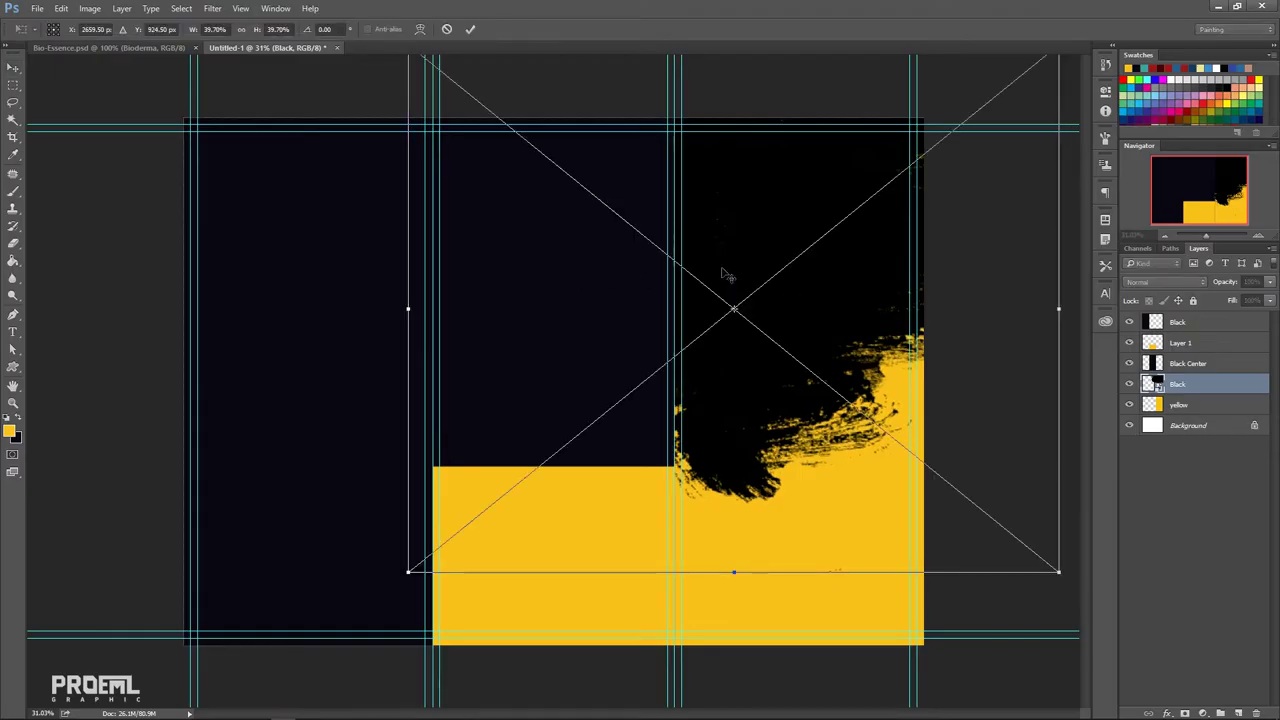
pyautogui.moveTo(434, 538); pyautogui.dragTo(582, 444)
pyautogui.moveTo(821, 244); pyautogui.dragTo(955, 101)
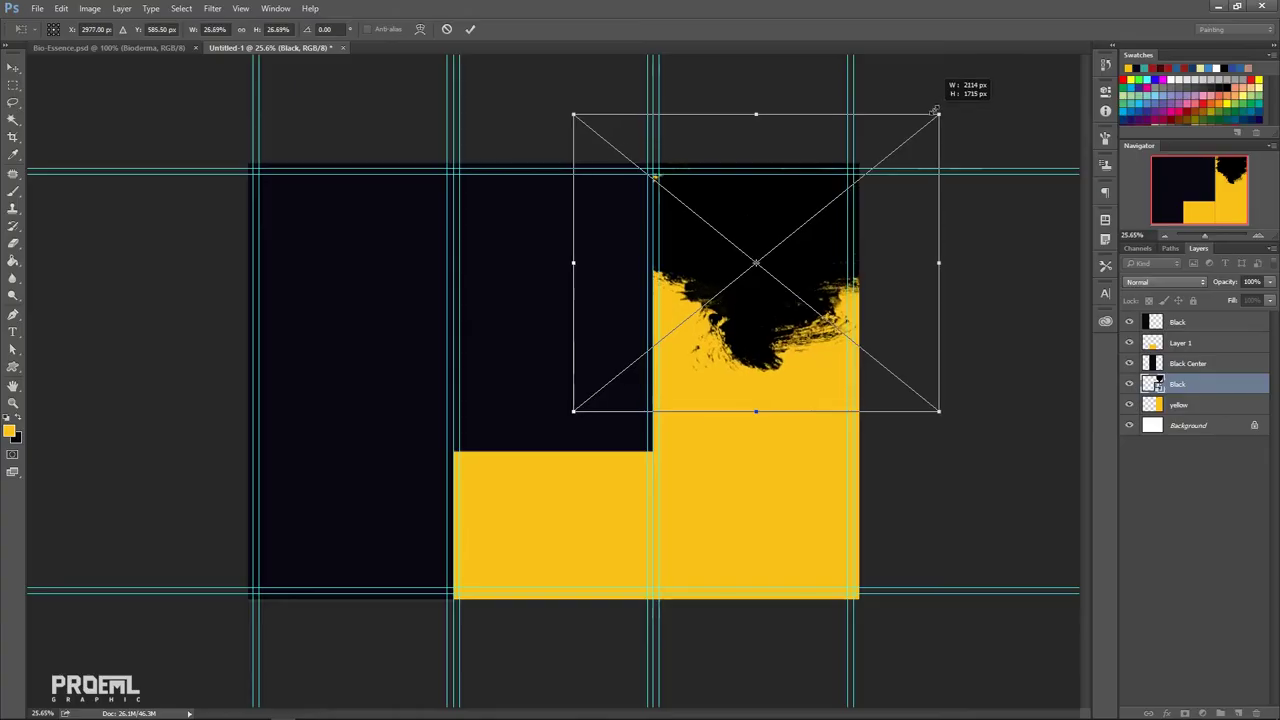
pyautogui.moveTo(800, 199); pyautogui.dragTo(773, 225)
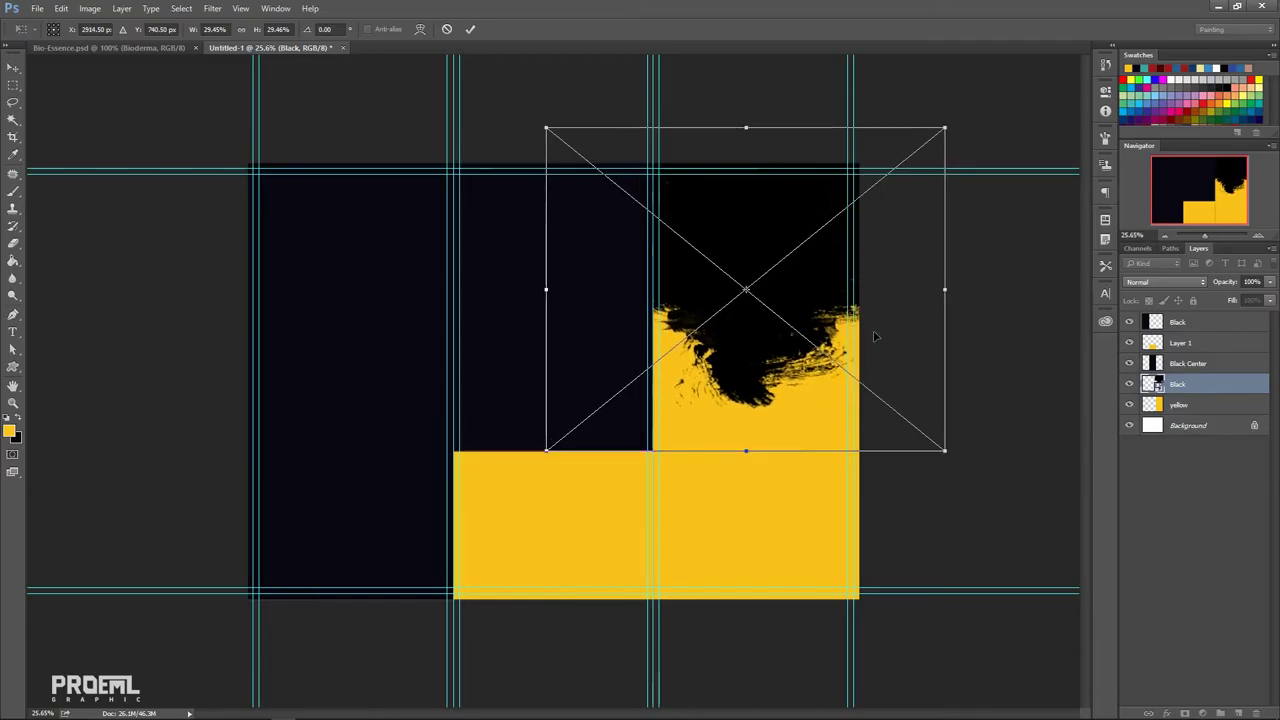
pyautogui.moveTo(940, 443); pyautogui.dragTo(940, 448)
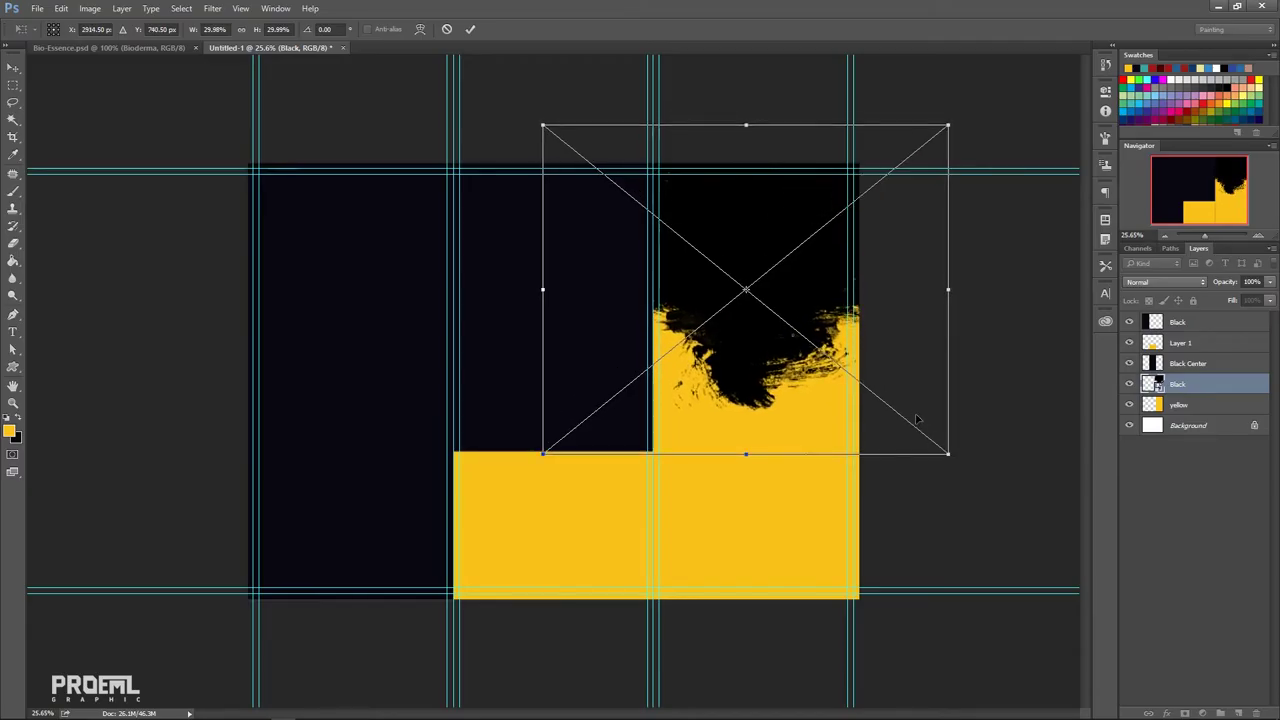
pyautogui.moveTo(868, 372); pyautogui.dragTo(871, 357)
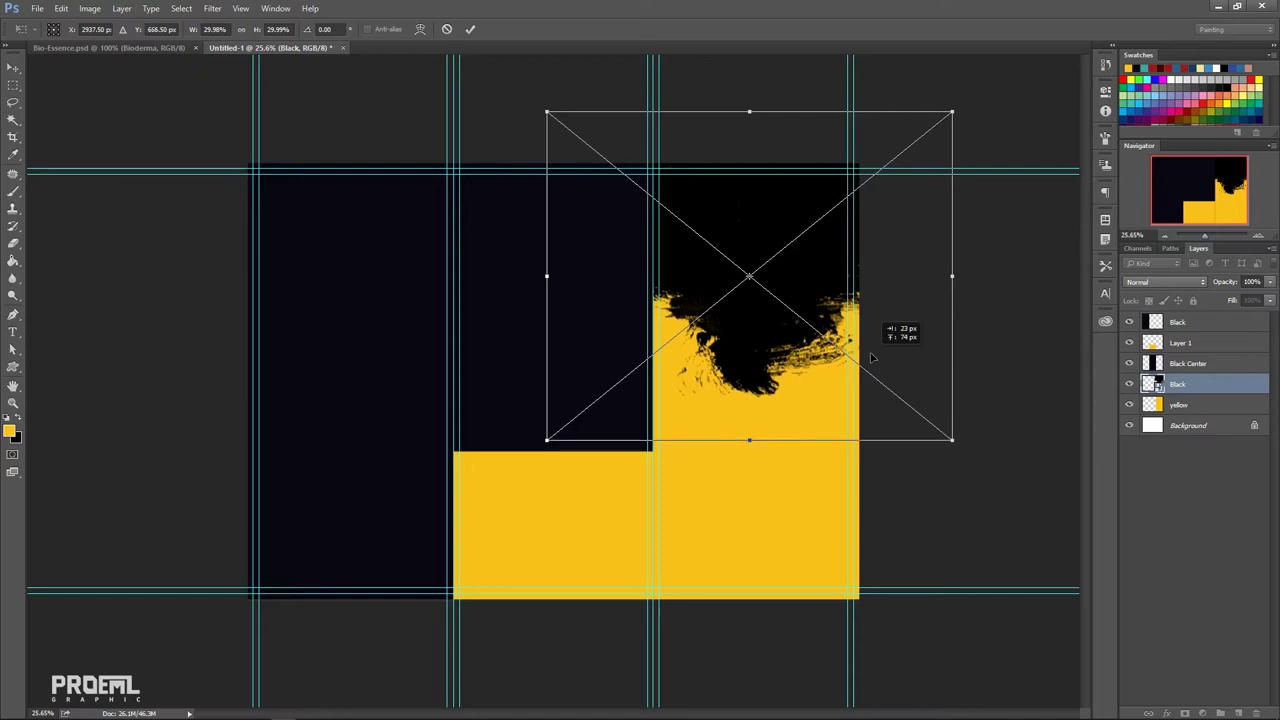
pyautogui.press('Return')
# Toggle the black brush layer's visibility to compare the result
pyautogui.click(1130, 384)
pyautogui.click(1130, 384)
pyautogui.scroll(1, 826, 366)
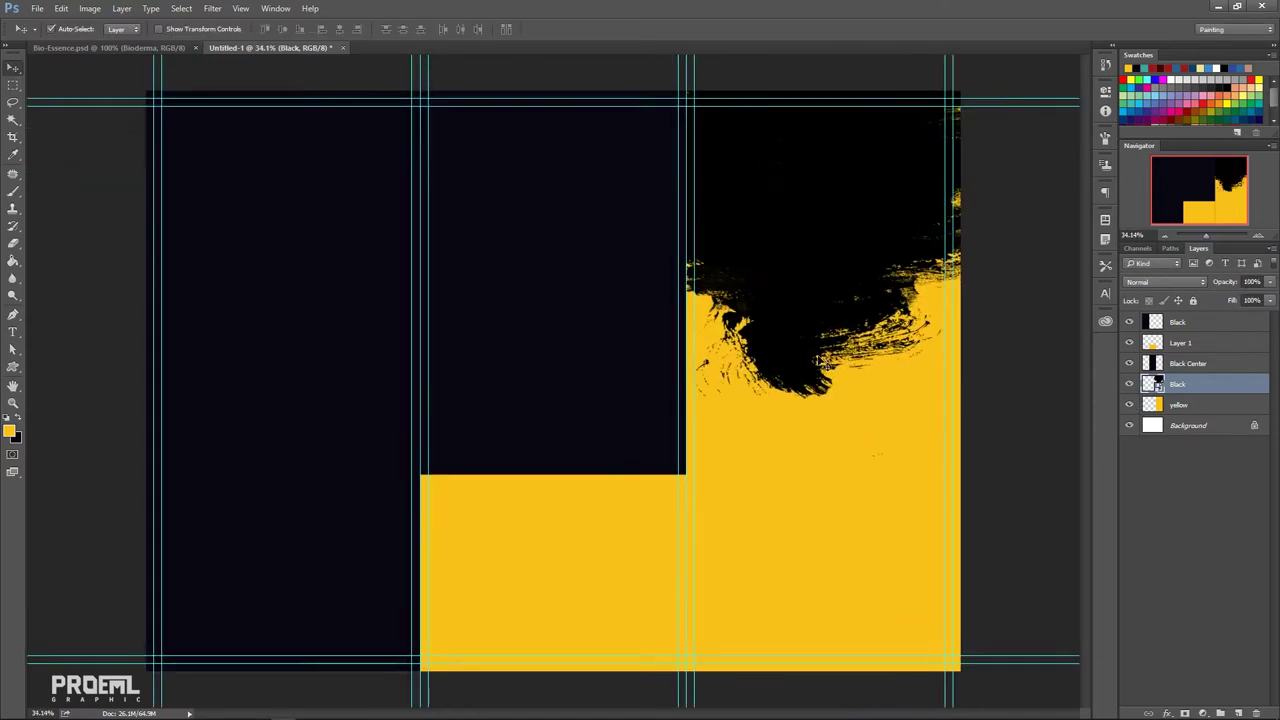
pyautogui.click(1130, 384)
pyautogui.click(1130, 384)
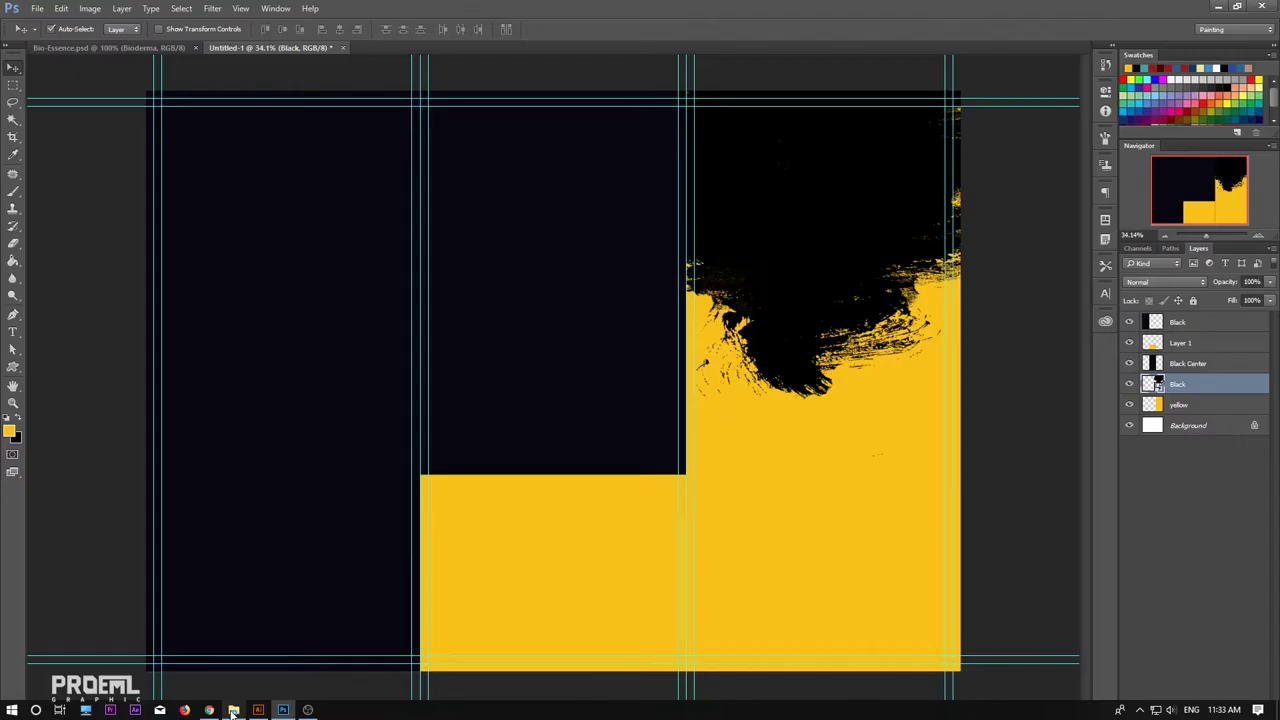
pyautogui.click(233, 710)
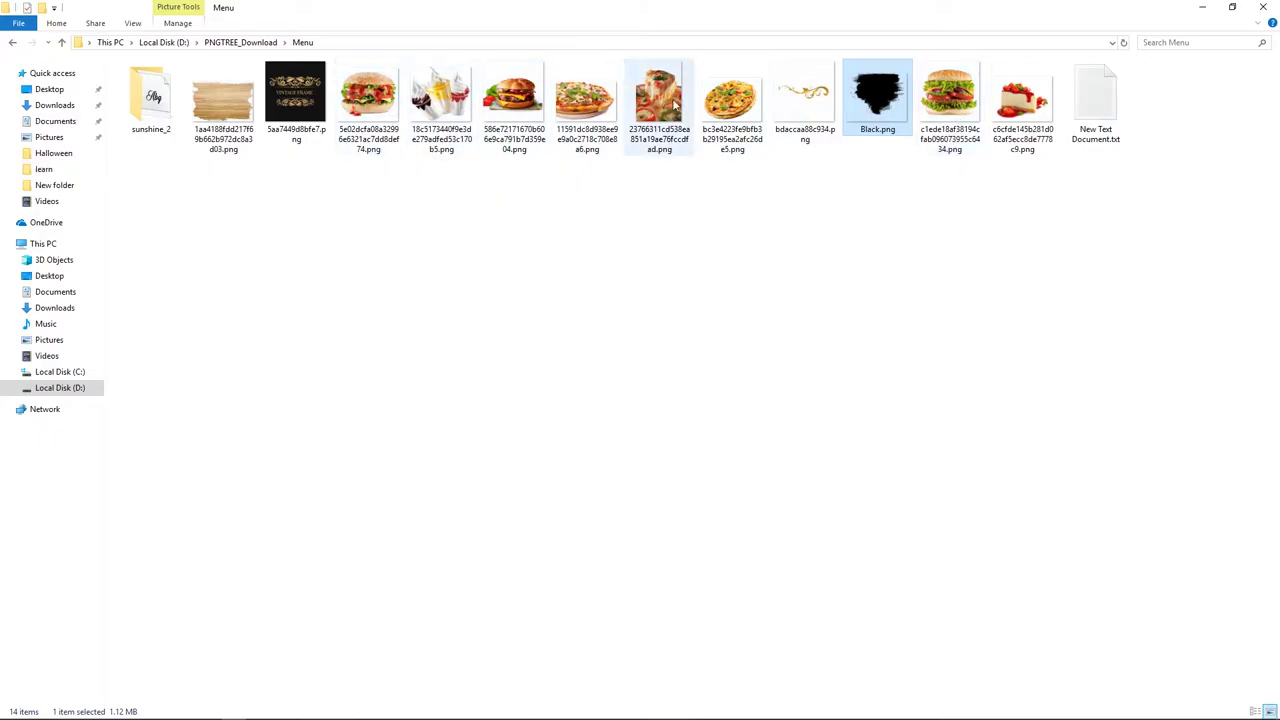
# Drag the burger PNG from the Menu folder onto the brochure canvas
pyautogui.click(950, 115)
pyautogui.moveTo(949, 100); pyautogui.dragTo(282, 705)
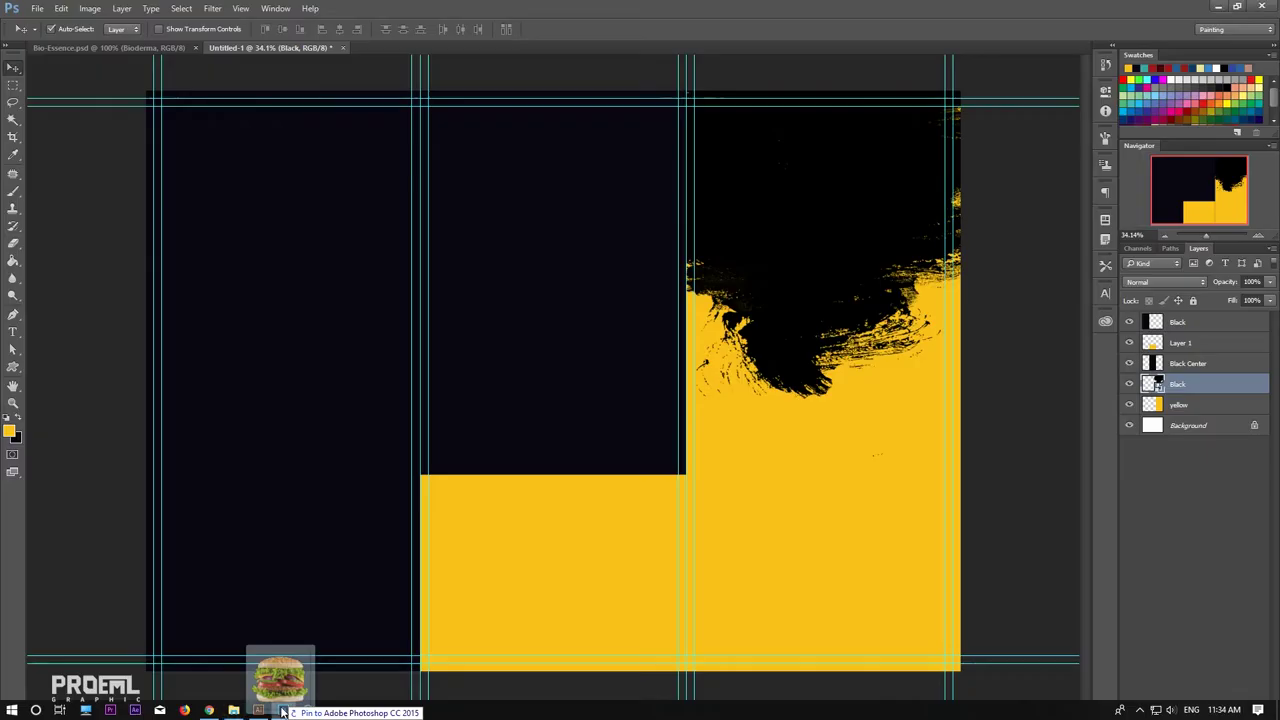
pyautogui.moveTo(282, 705)
pyautogui.mouseDown()
pyautogui.moveTo(669, 410)
pyautogui.moveTo(826, 206)
pyautogui.mouseUp()
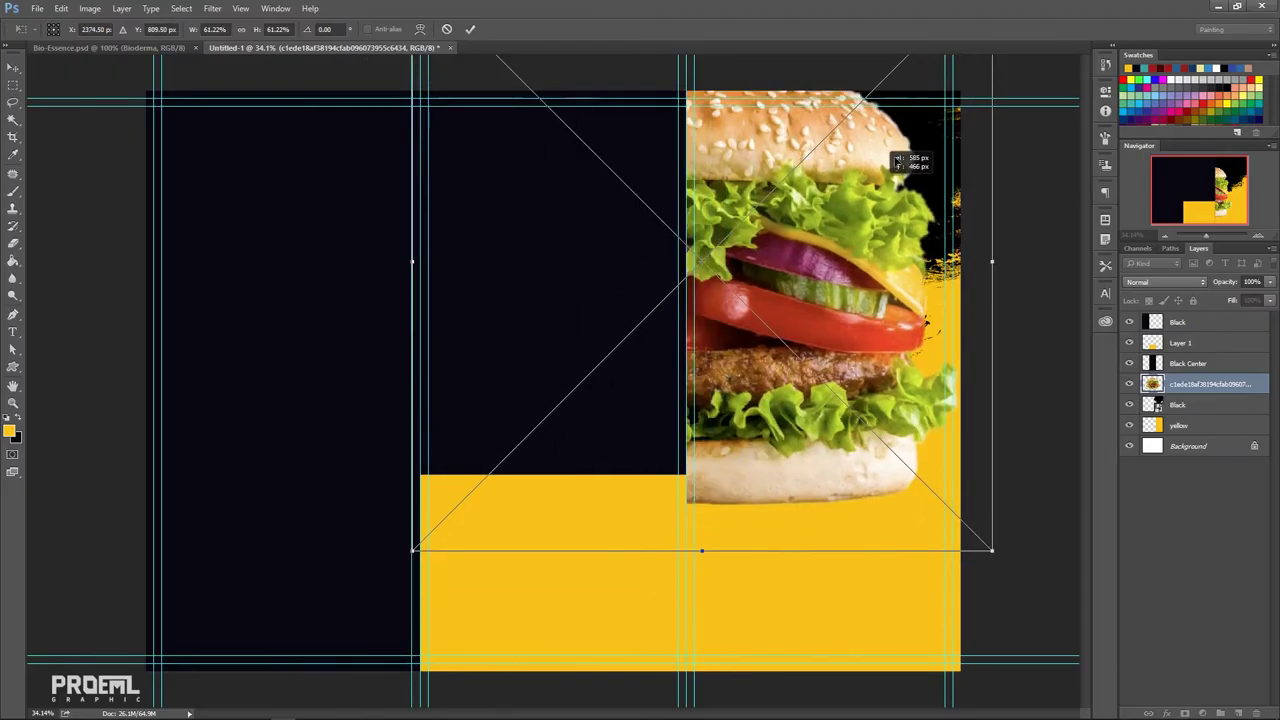
# Place the burger over the right panel and clip it to the black brush shape
pyautogui.moveTo(733, 308); pyautogui.dragTo(924, 126)
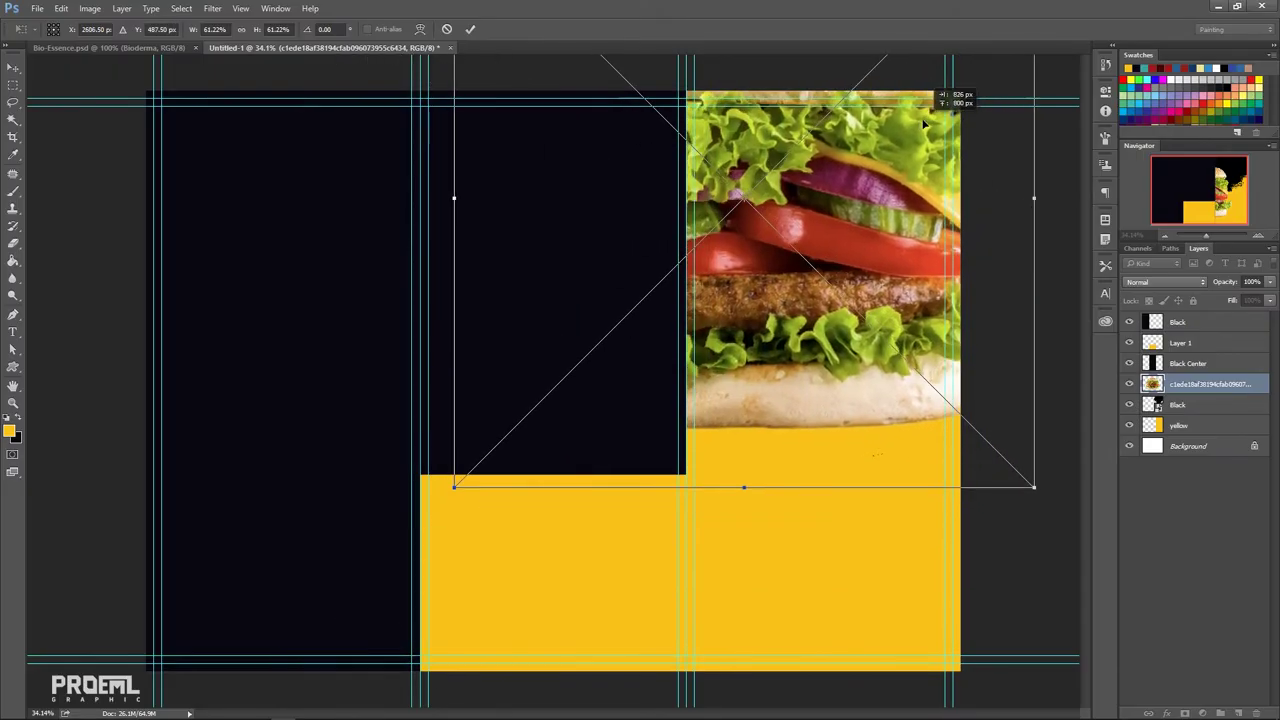
pyautogui.click(470, 29)
pyautogui.click(1129, 384)
pyautogui.click(1129, 384)
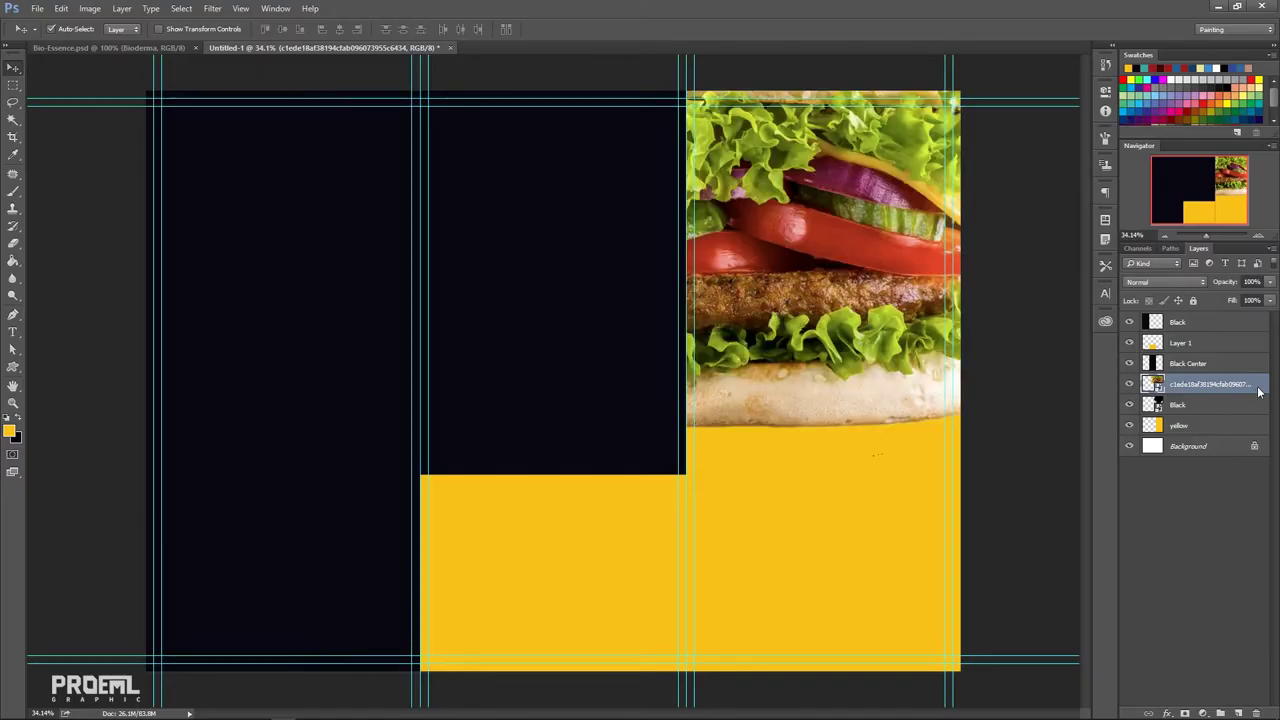
pyautogui.rightClick(1258, 391)
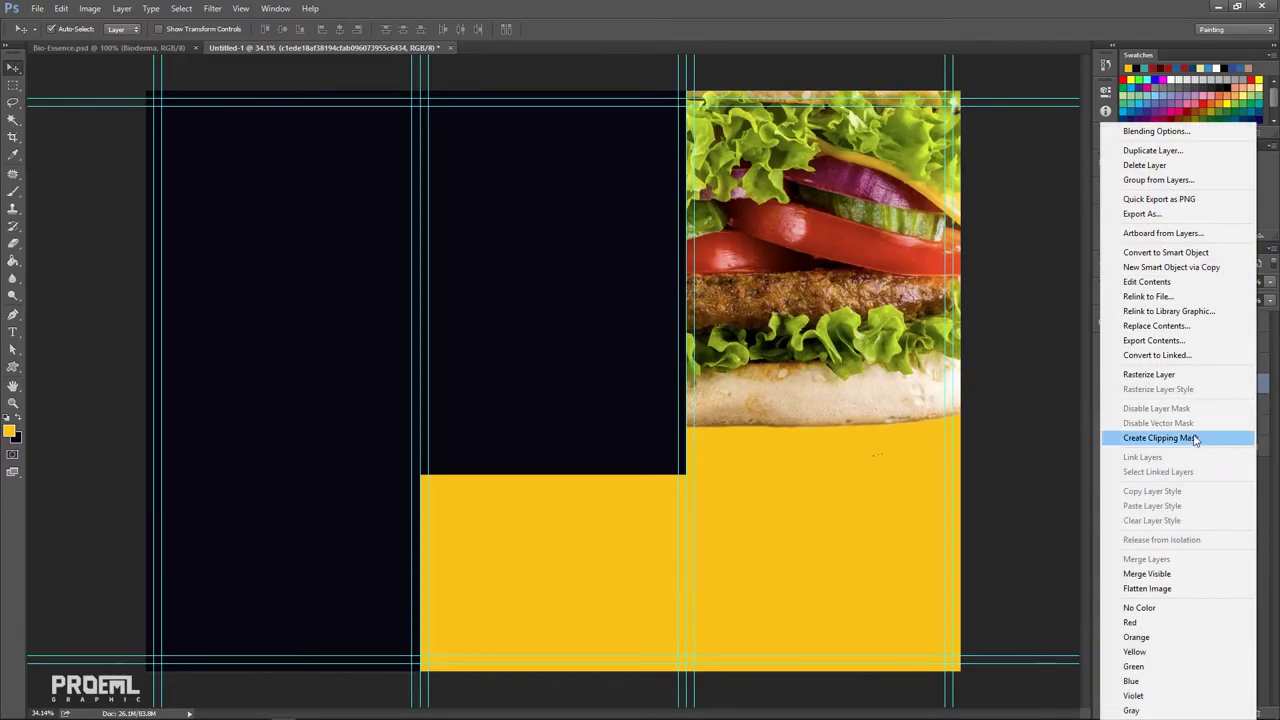
pyautogui.click(1160, 437)
pyautogui.moveTo(925, 200); pyautogui.dragTo(925, 273)
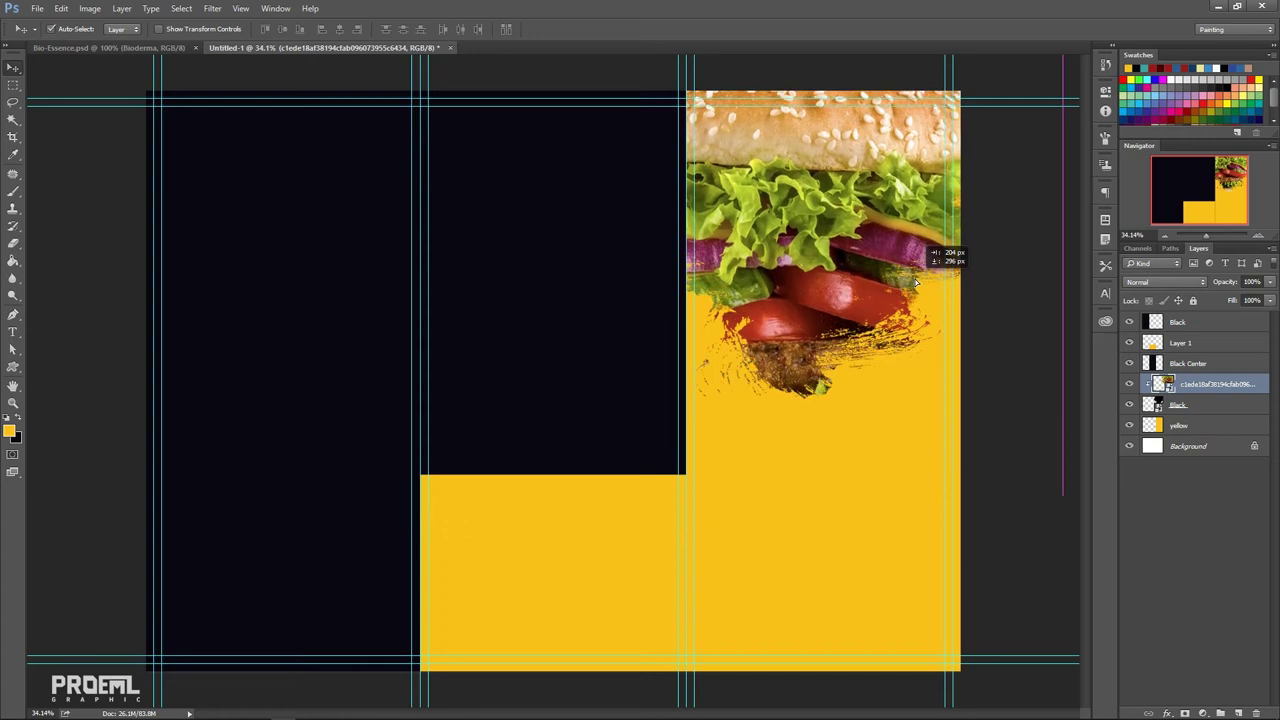
# Scale the burger to about 30% and tilt it about -10° at the panel top
pyautogui.hotkey('ctrl', 't')
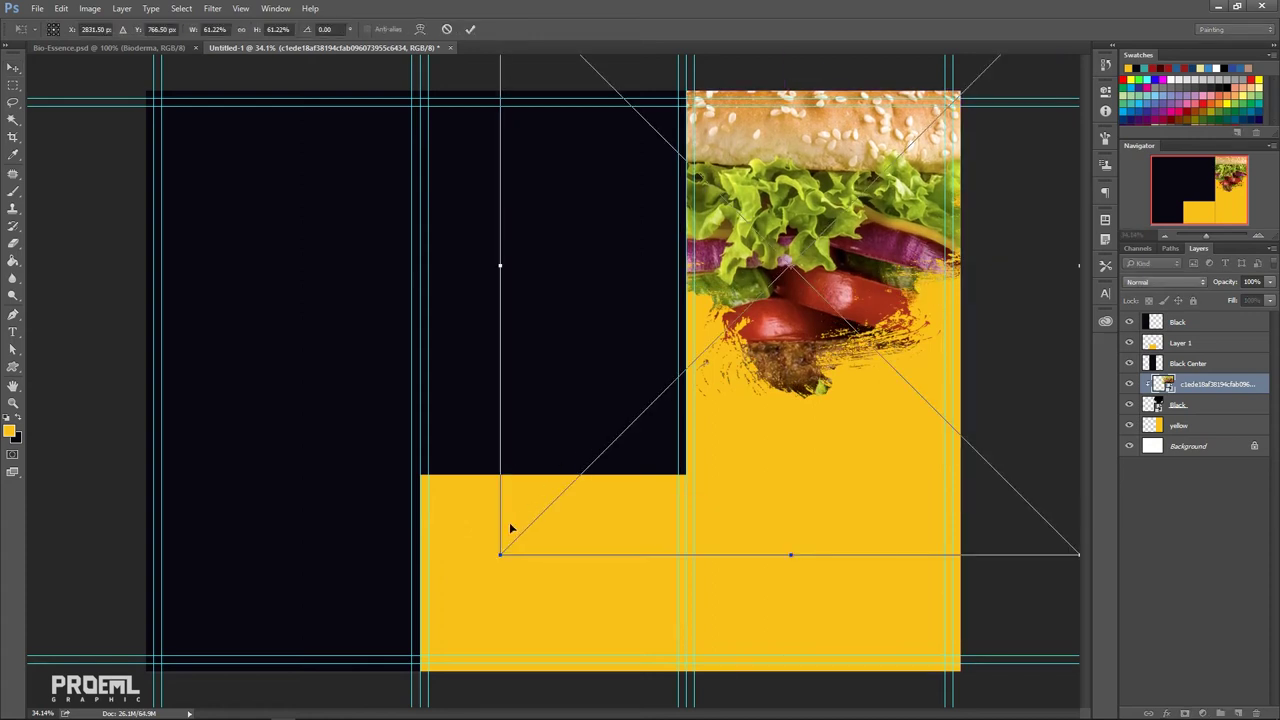
pyautogui.moveTo(500, 554); pyautogui.dragTo(628, 423)
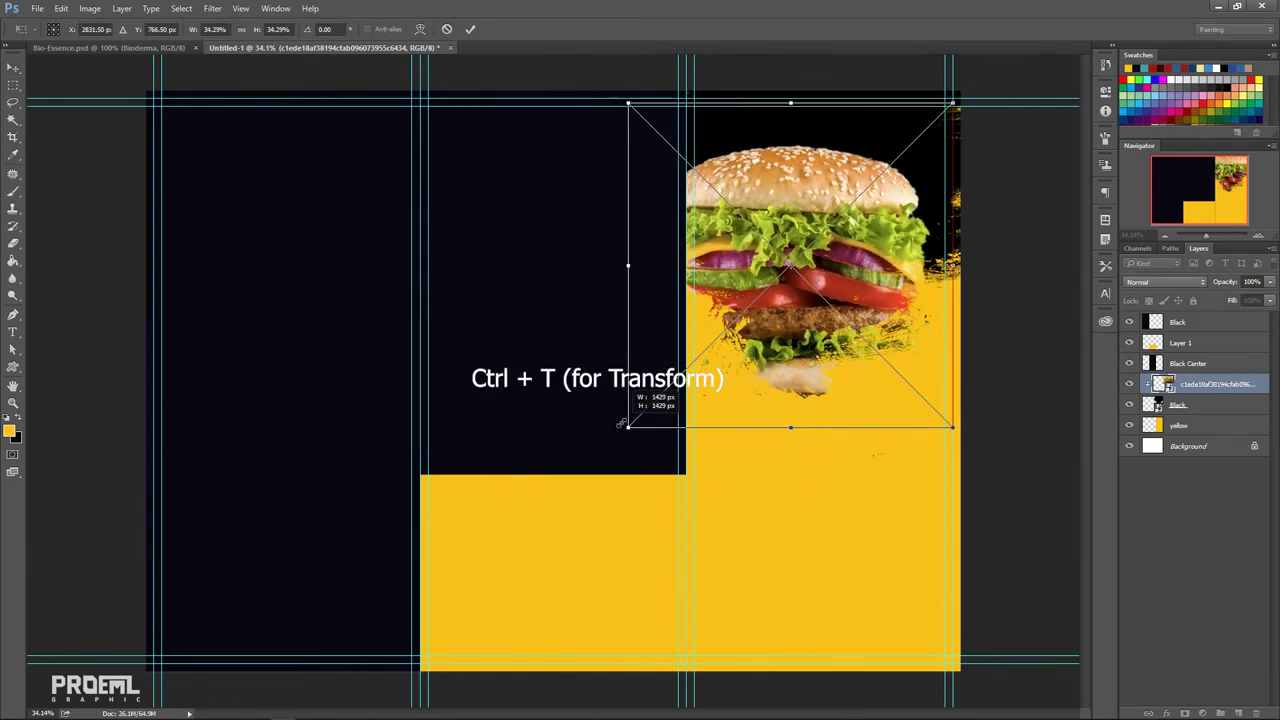
pyautogui.moveTo(832, 269); pyautogui.dragTo(839, 269)
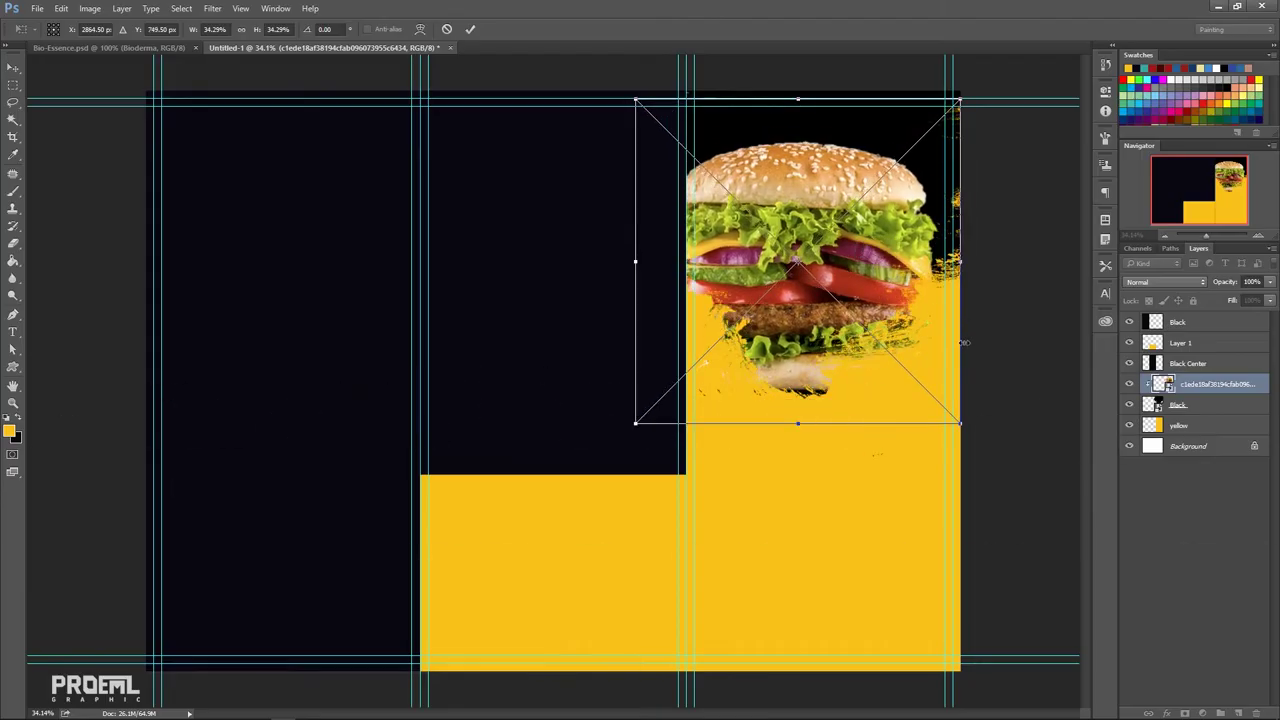
pyautogui.moveTo(962, 427); pyautogui.dragTo(982, 420)
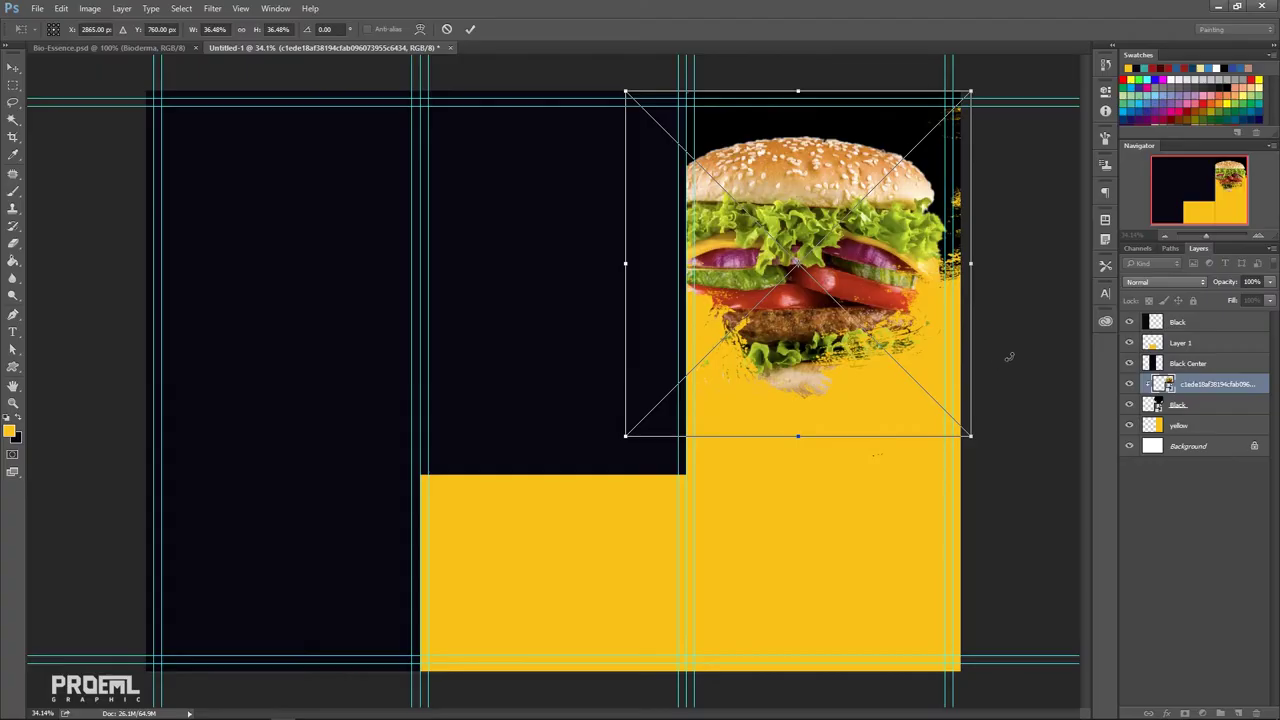
pyautogui.moveTo(1006, 357); pyautogui.dragTo(1012, 315)
pyautogui.moveTo(998, 403); pyautogui.dragTo(996, 388)
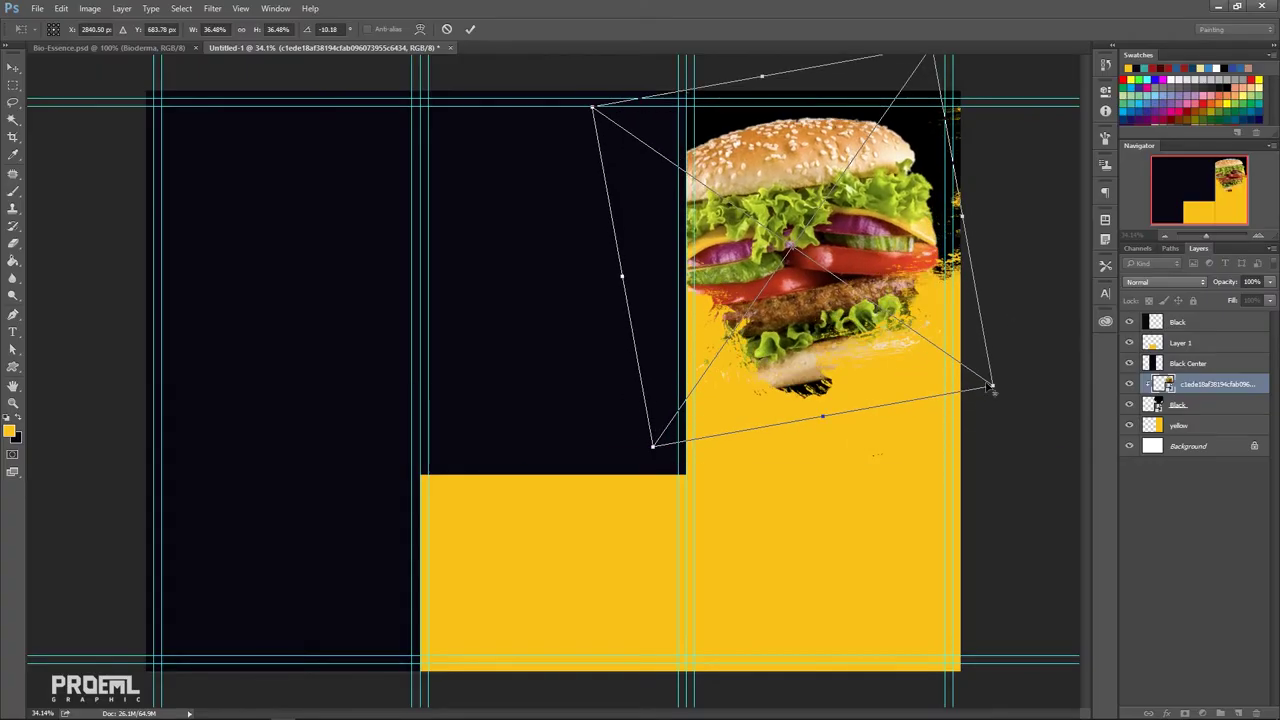
pyautogui.moveTo(938, 354)
pyautogui.mouseDown()
pyautogui.moveTo(938, 382)
pyautogui.moveTo(990, 420)
pyautogui.moveTo(968, 399)
pyautogui.mouseUp()
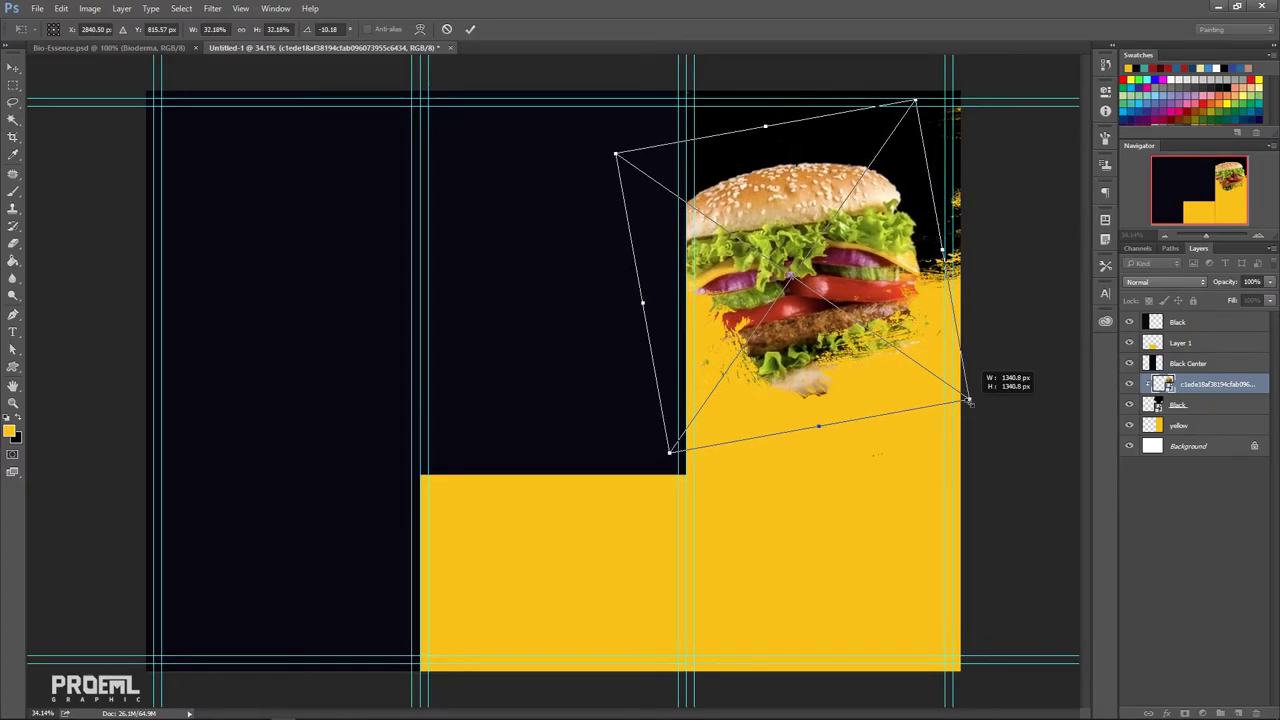
pyautogui.moveTo(972, 400); pyautogui.dragTo(937, 376)
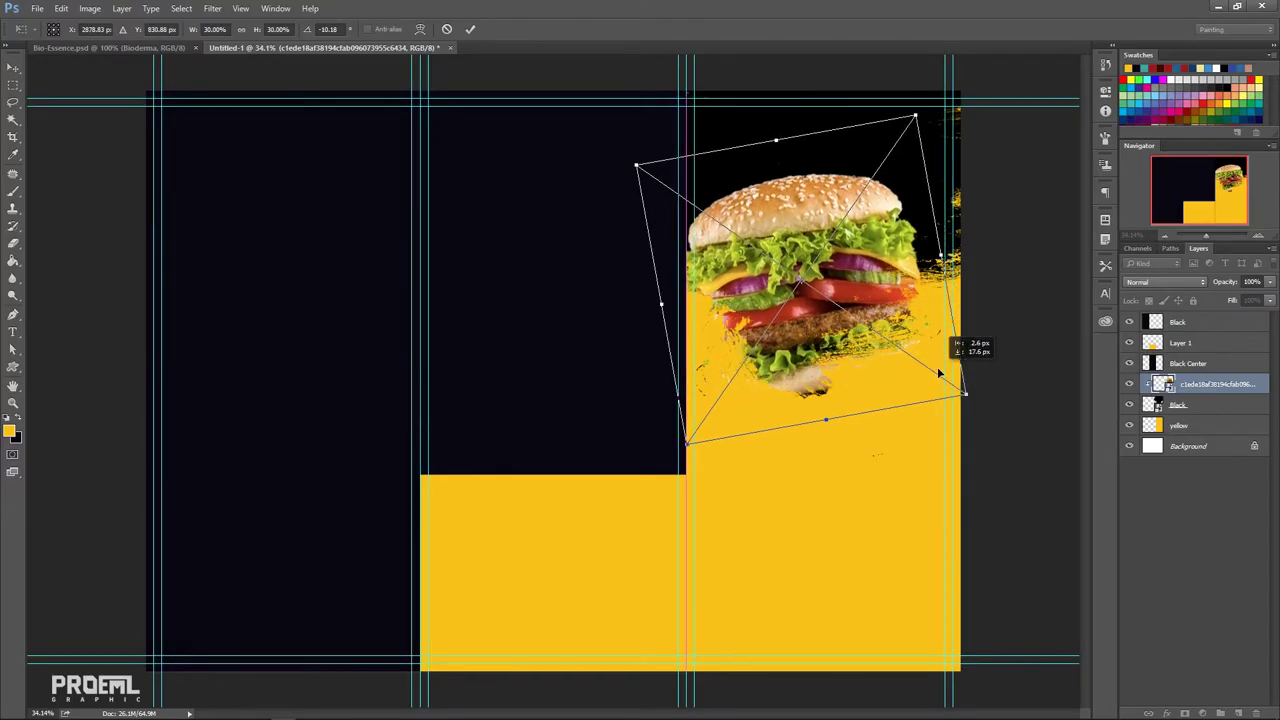
pyautogui.click(470, 29)
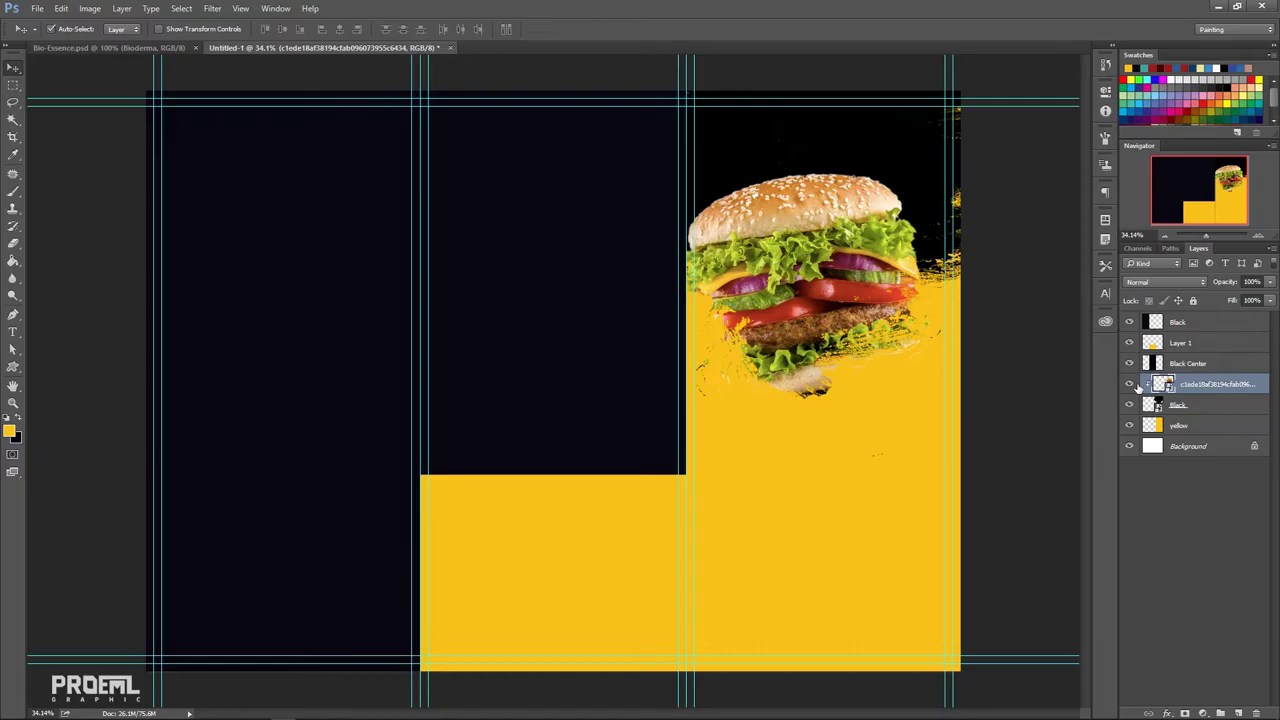
# Toggle the burger layer to compare its placement
pyautogui.click(1130, 385)
pyautogui.click(1130, 385)
pyautogui.click(62, 9)
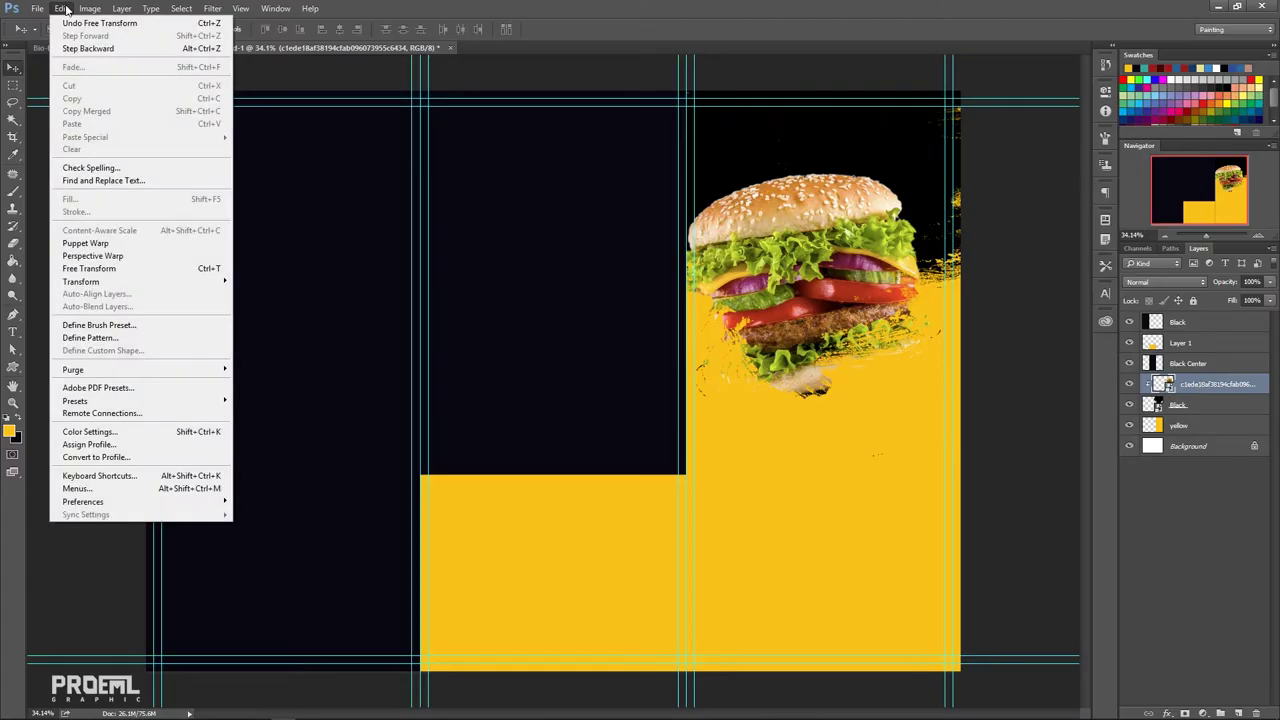
pyautogui.moveTo(110, 42)
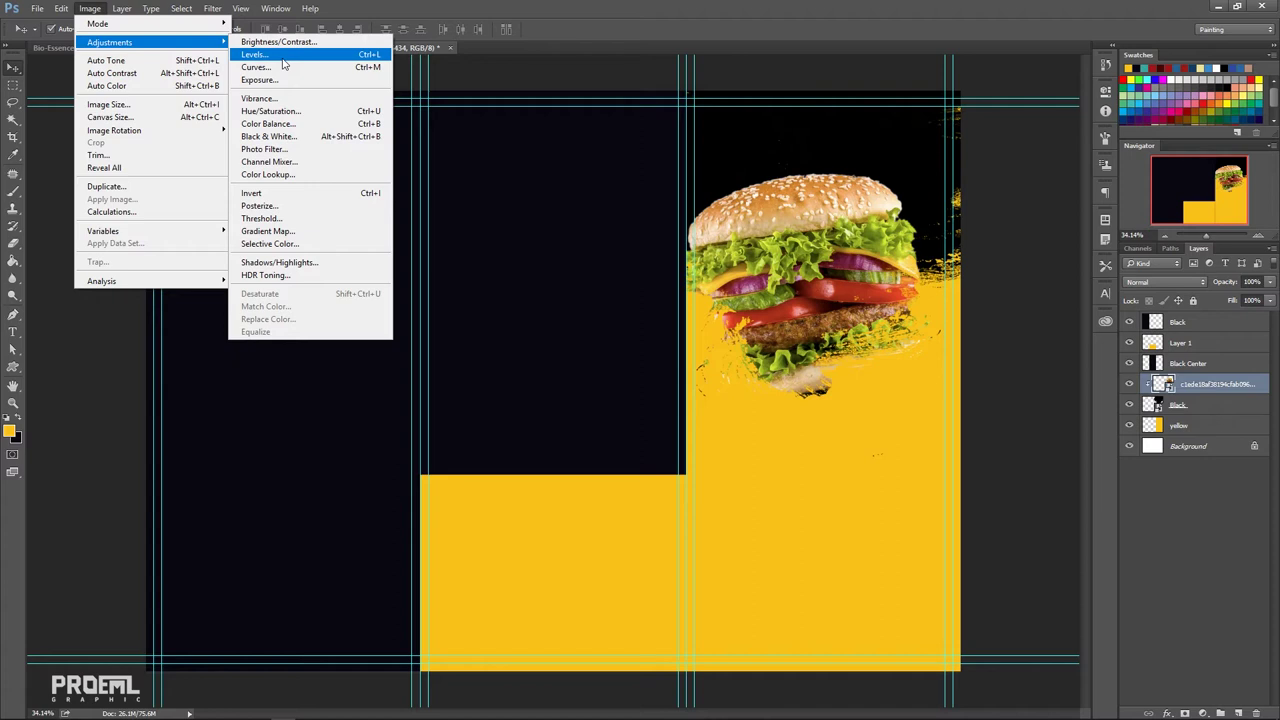
# Apply Levels with input values 16, 0.82 and 235 to the burger layer
pyautogui.click(283, 54)
pyautogui.moveTo(605, 151); pyautogui.dragTo(479, 140)
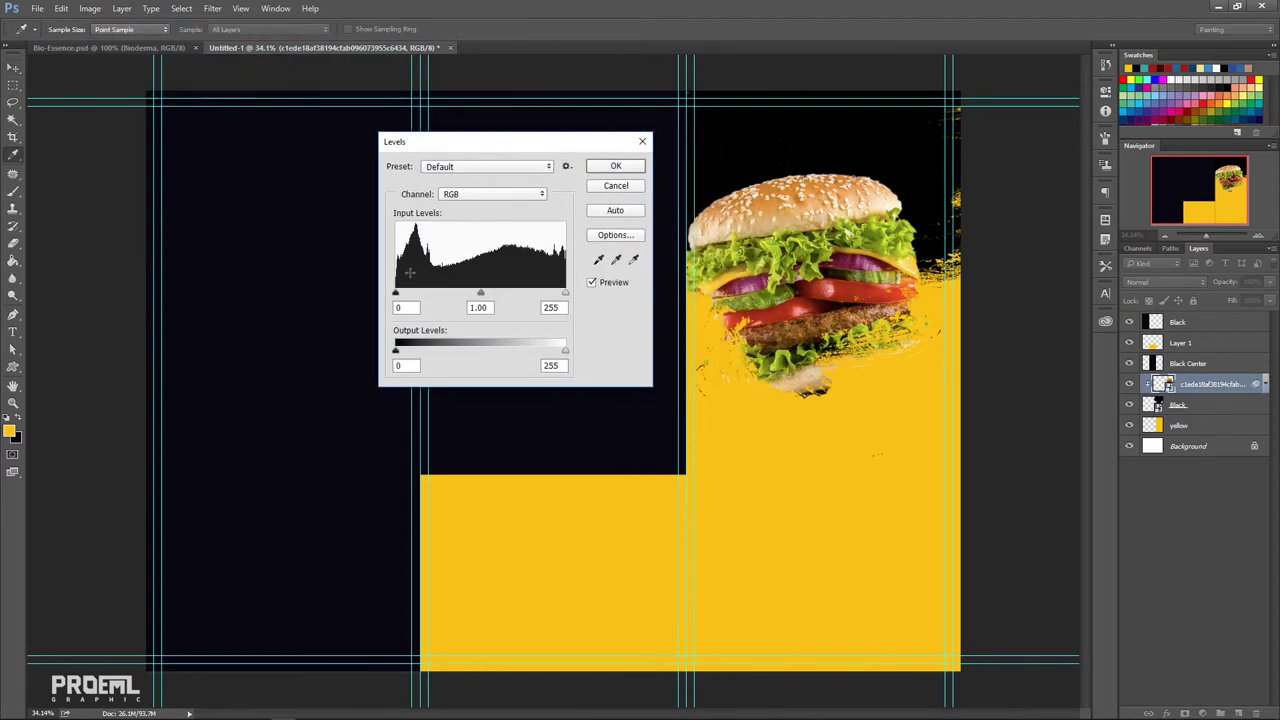
pyautogui.moveTo(397, 293); pyautogui.dragTo(404, 293)
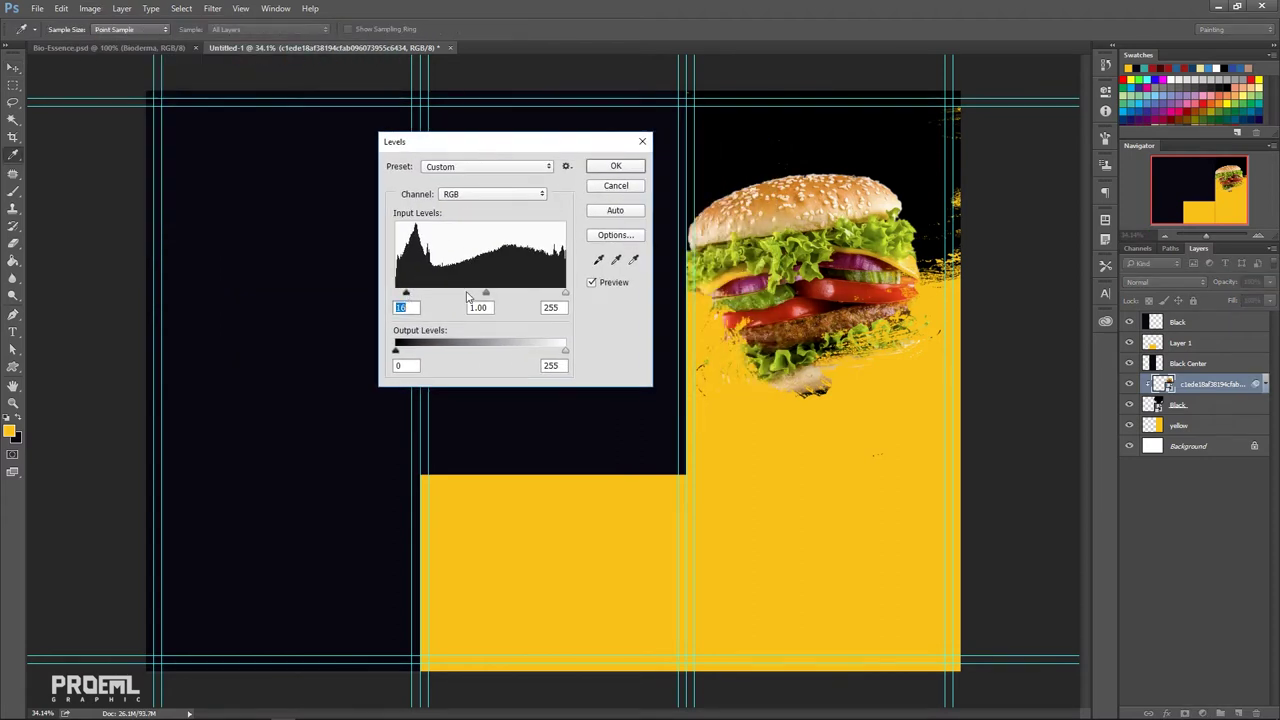
pyautogui.moveTo(566, 293); pyautogui.dragTo(491, 295)
pyautogui.click(553, 294)
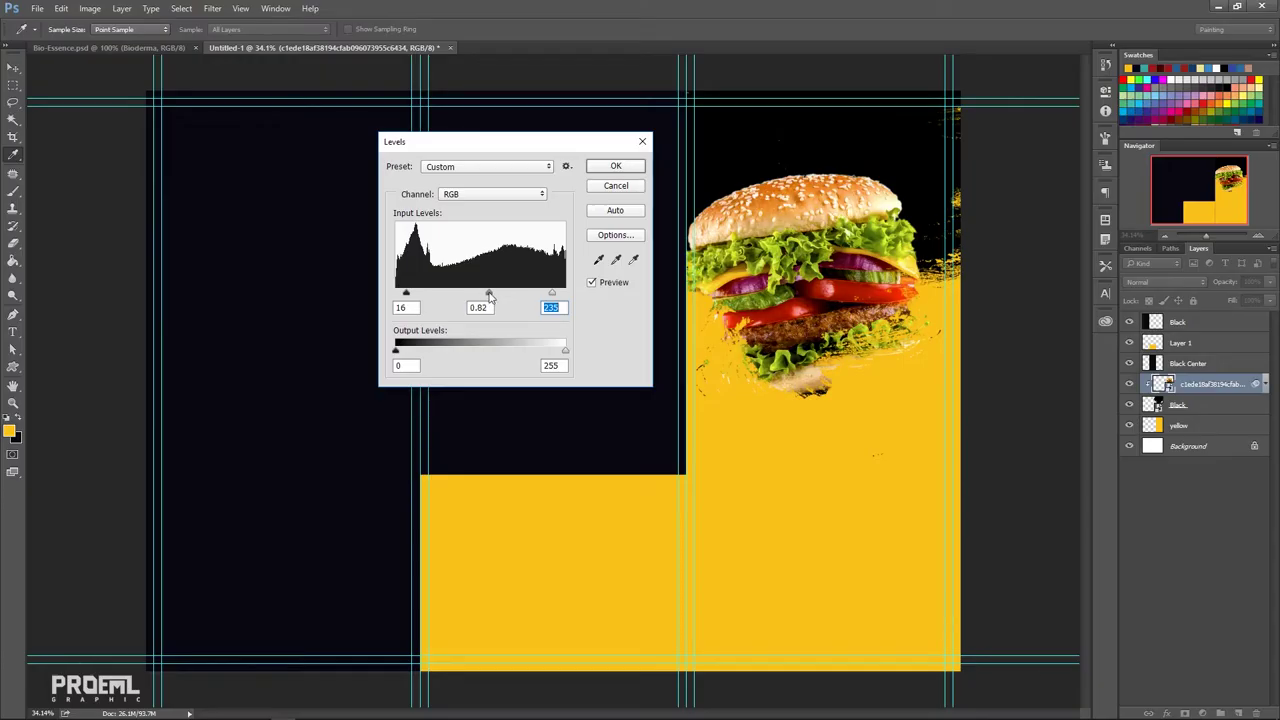
pyautogui.click(616, 166)
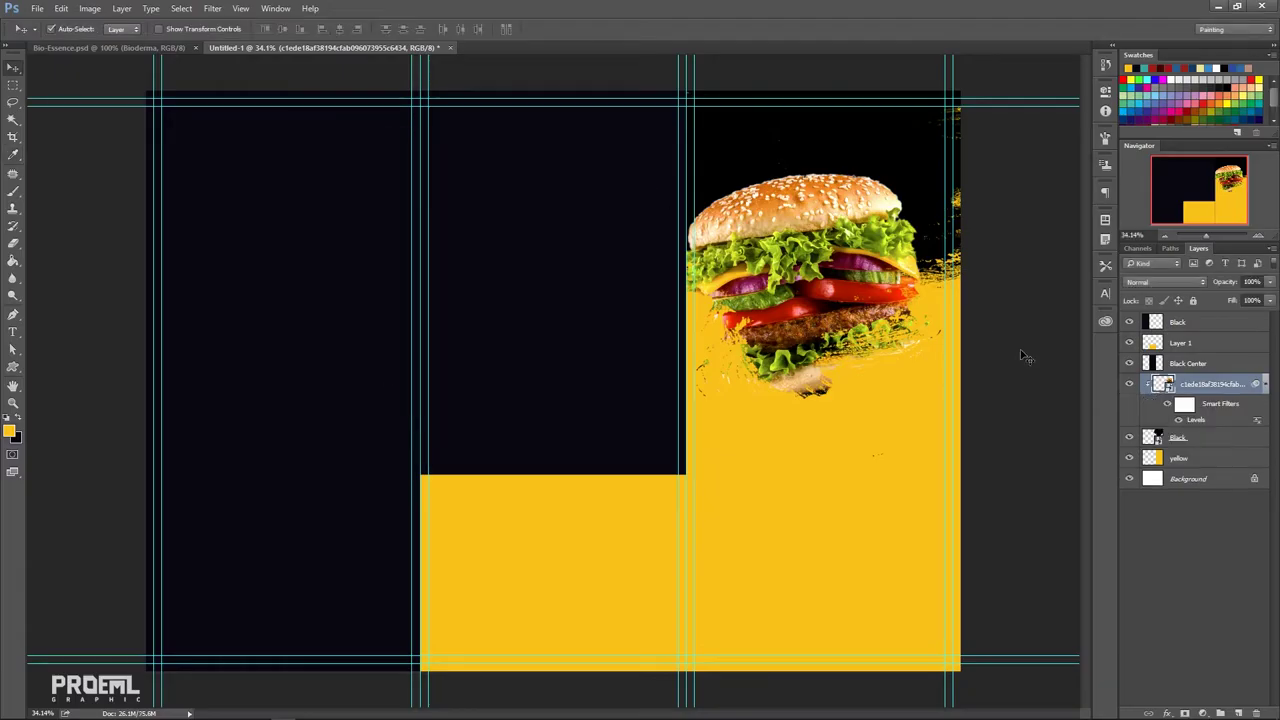
pyautogui.click(1130, 385)
# Add a new empty Layer 2 directly above the Black brush layer
pyautogui.click(1130, 385)
pyautogui.click(1199, 438)
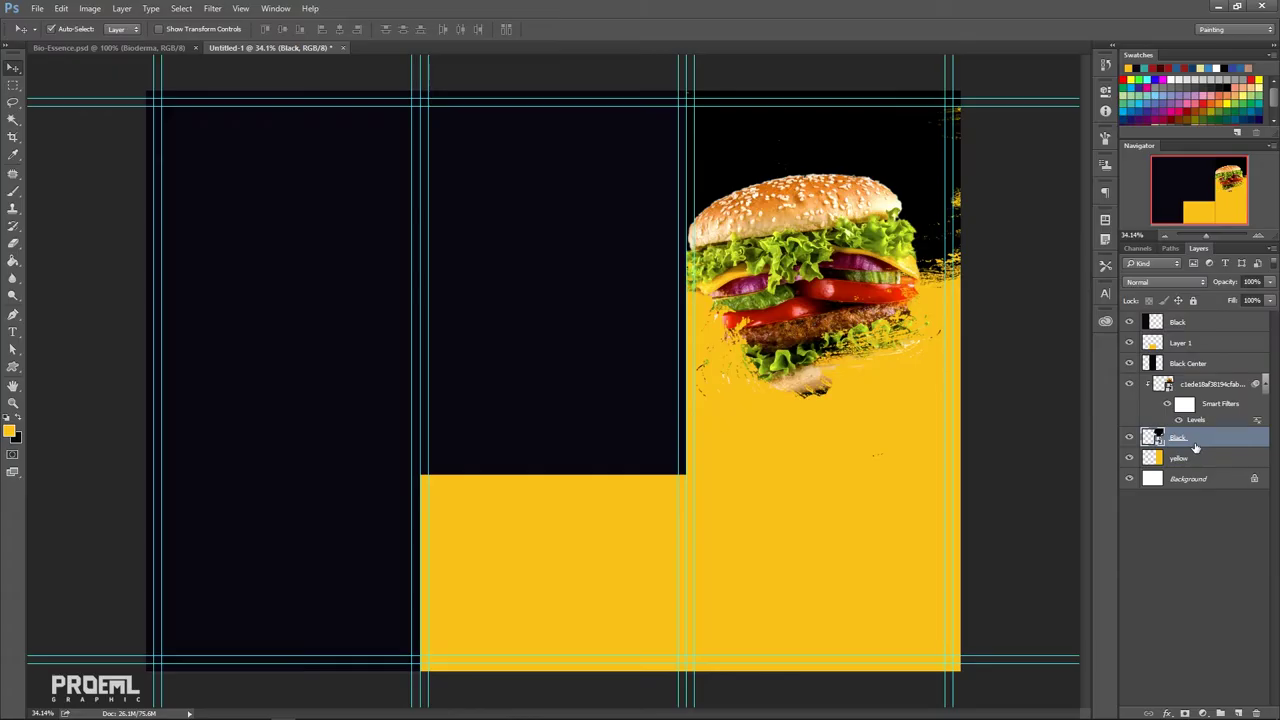
pyautogui.click(1238, 712)
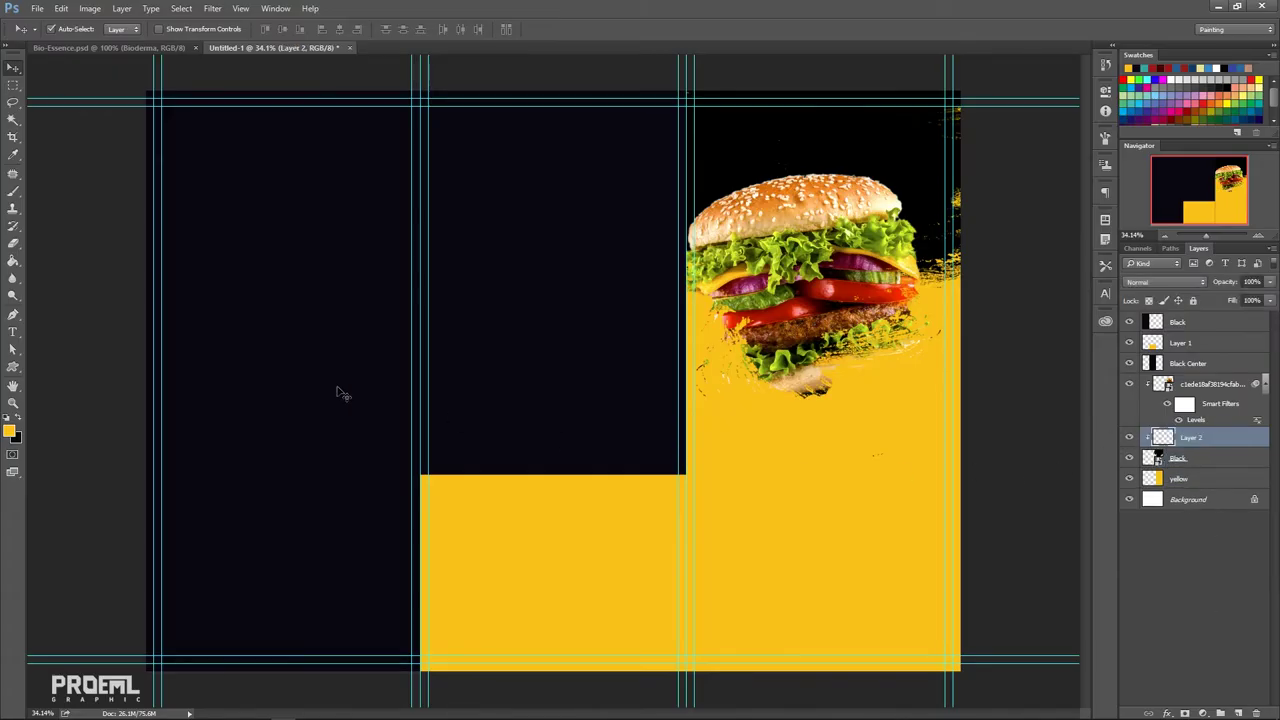
# Select the Gradient Tool and bring up its Gradient Editor
pyautogui.click(20, 262)
pyautogui.click(60, 260)
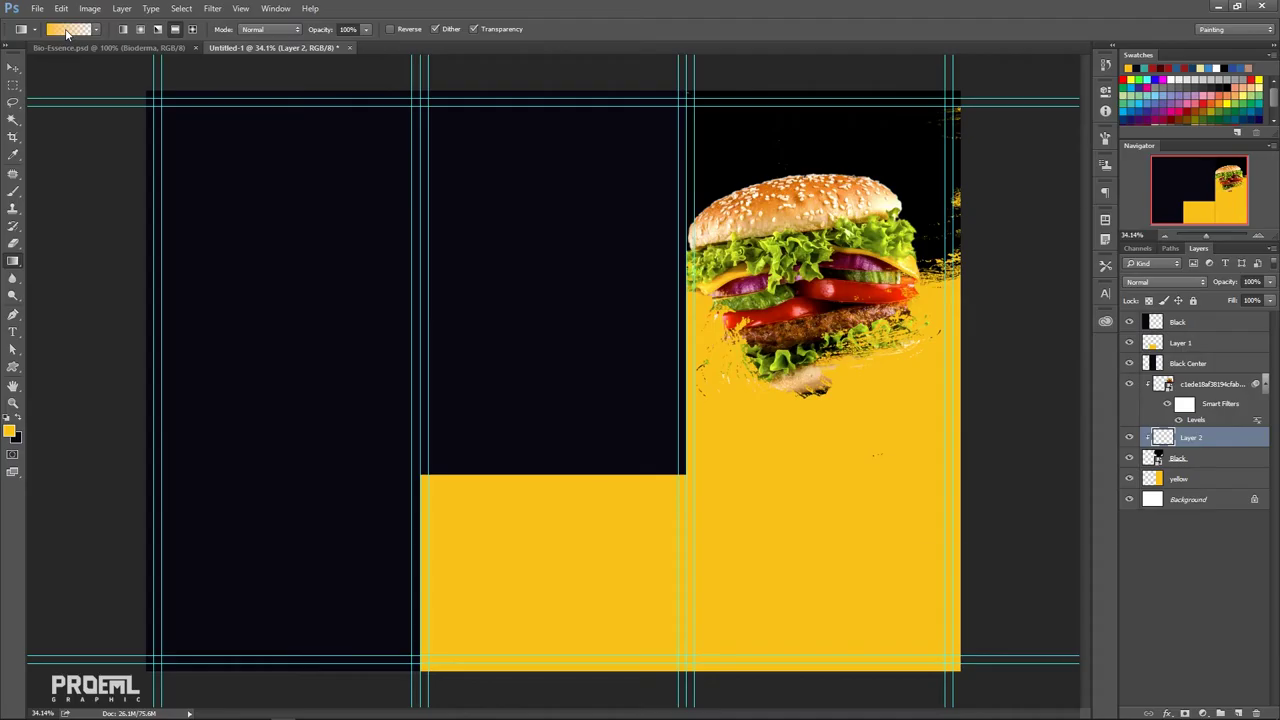
pyautogui.click(67, 30)
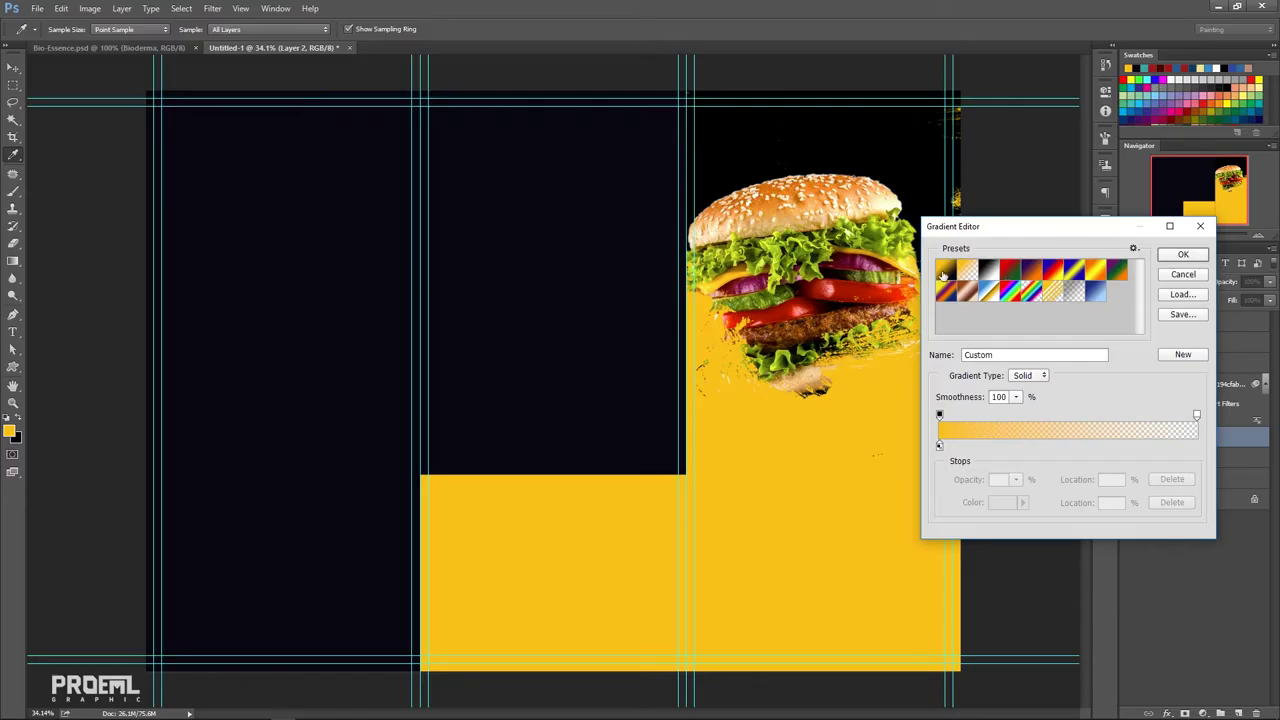
# In the Gradient Editor, make the left stop black and add a deep orange middle stop
pyautogui.click(945, 270)
pyautogui.click(939, 445)
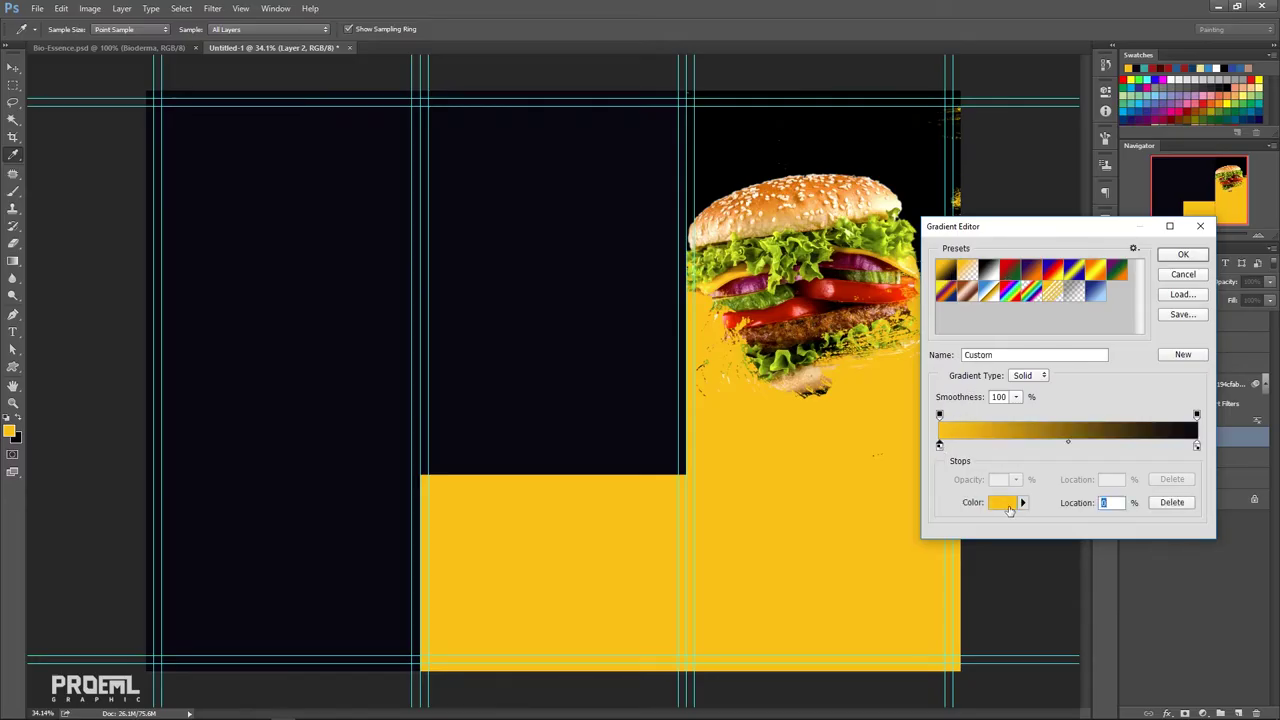
pyautogui.click(1008, 506)
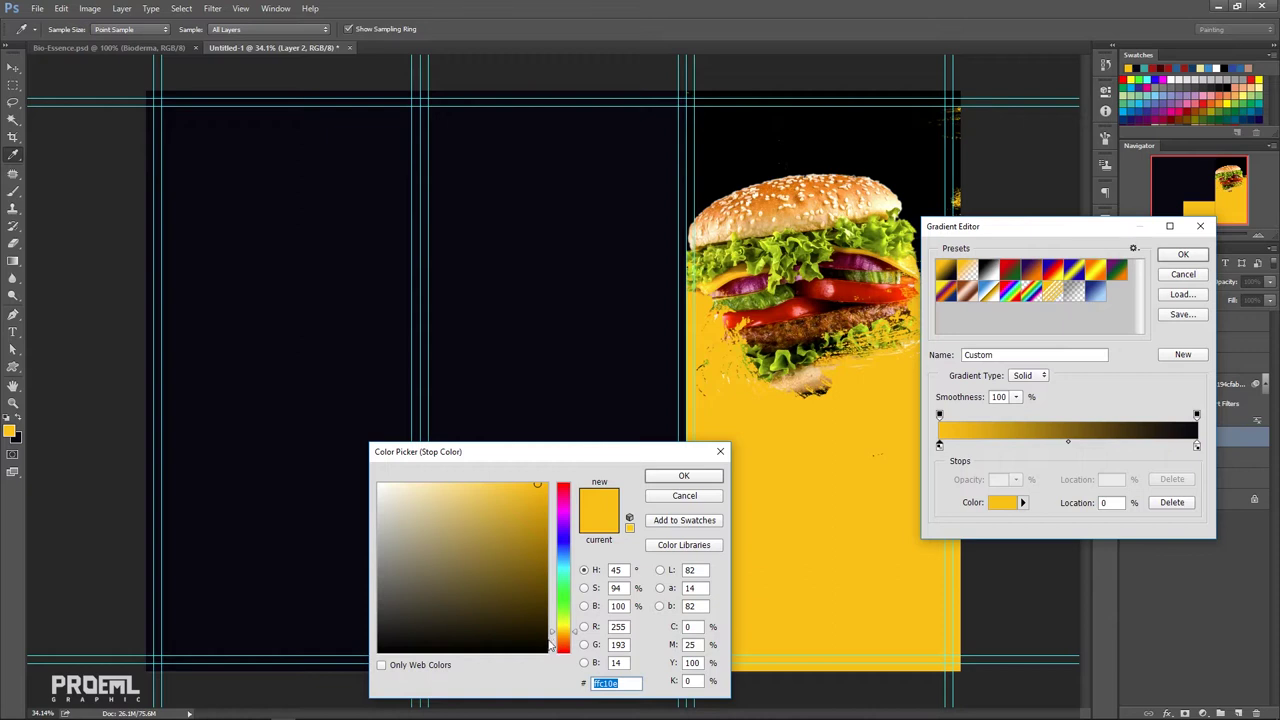
pyautogui.click(546, 650)
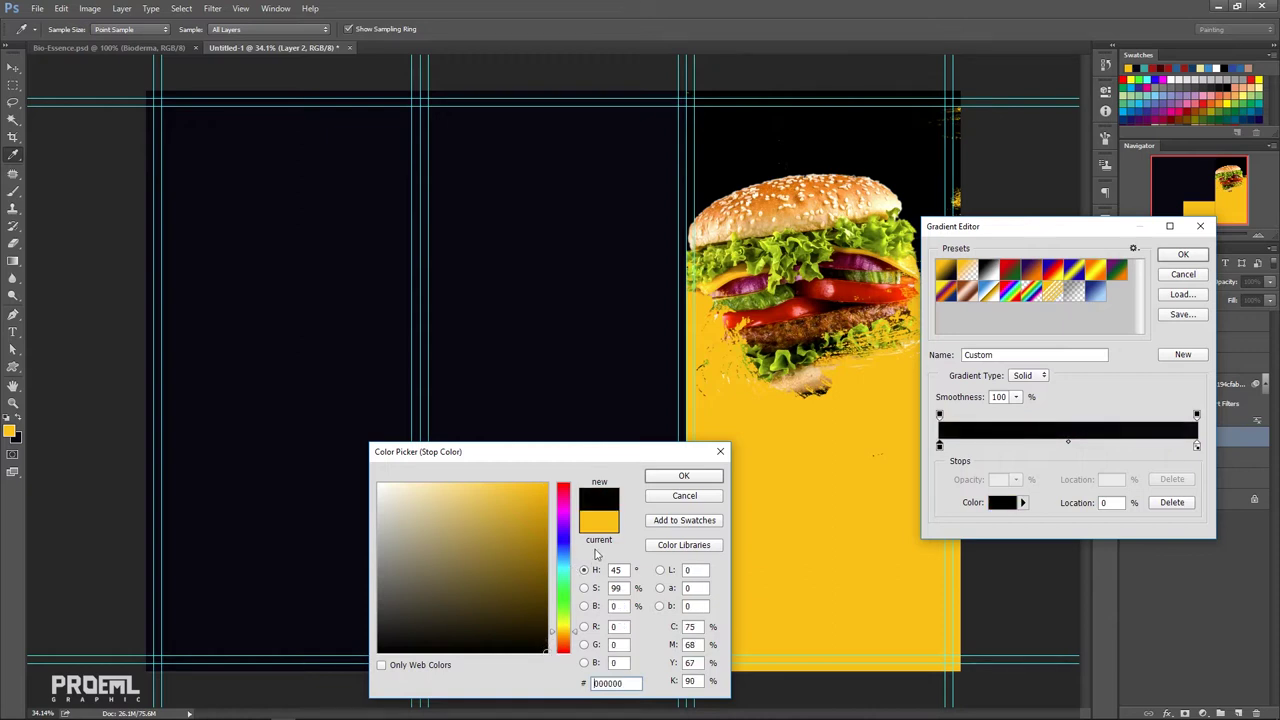
pyautogui.click(684, 476)
pyautogui.click(1050, 446)
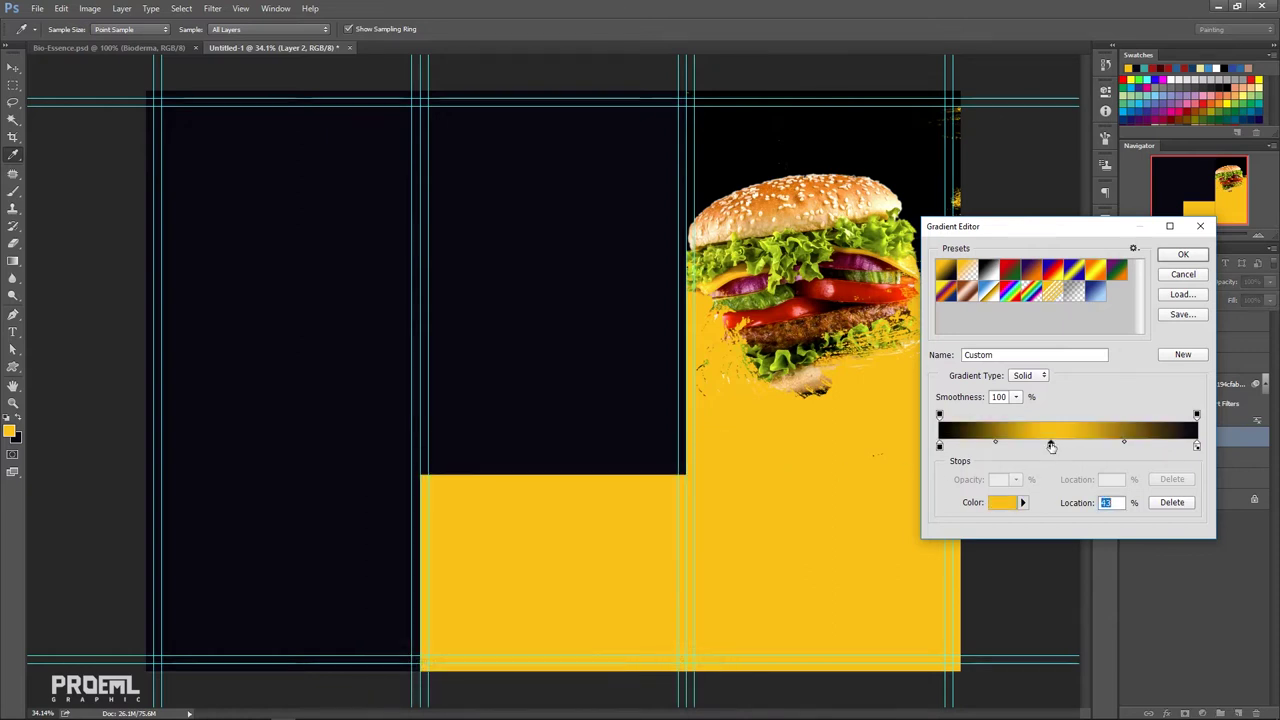
pyautogui.click(993, 503)
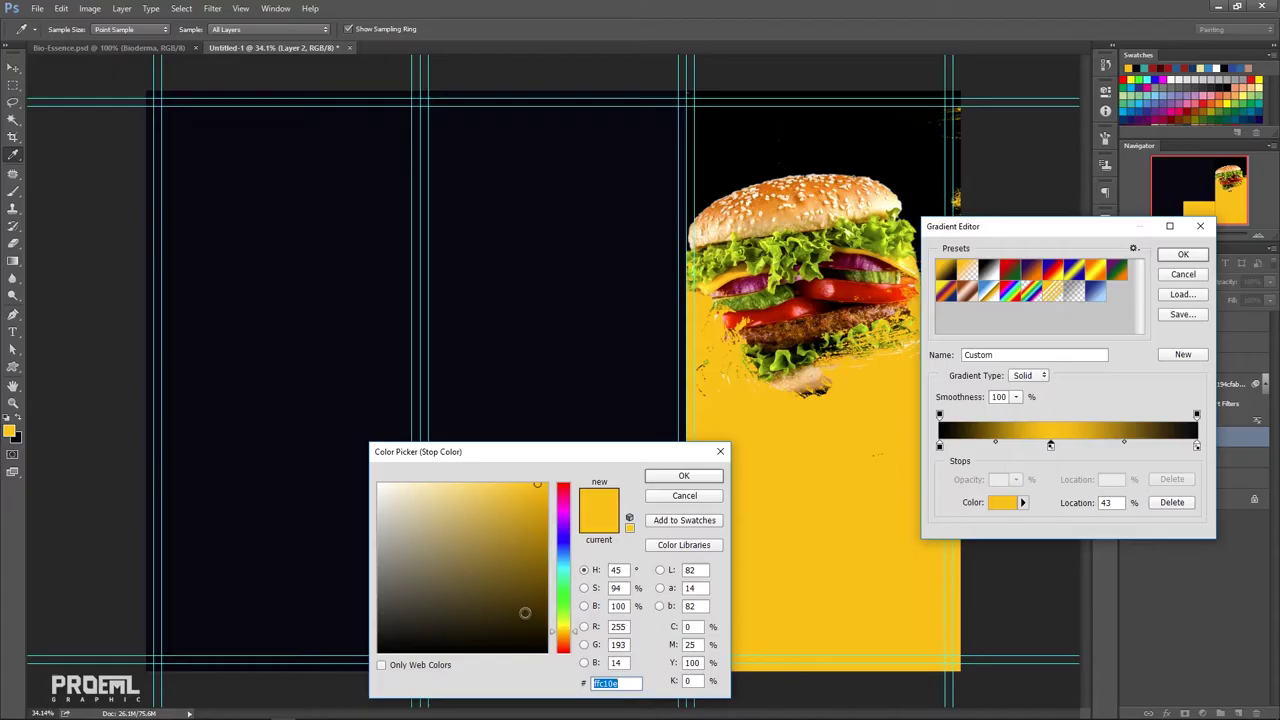
pyautogui.moveTo(554, 630); pyautogui.dragTo(556, 644)
pyautogui.moveTo(528, 560); pyautogui.dragTo(564, 498)
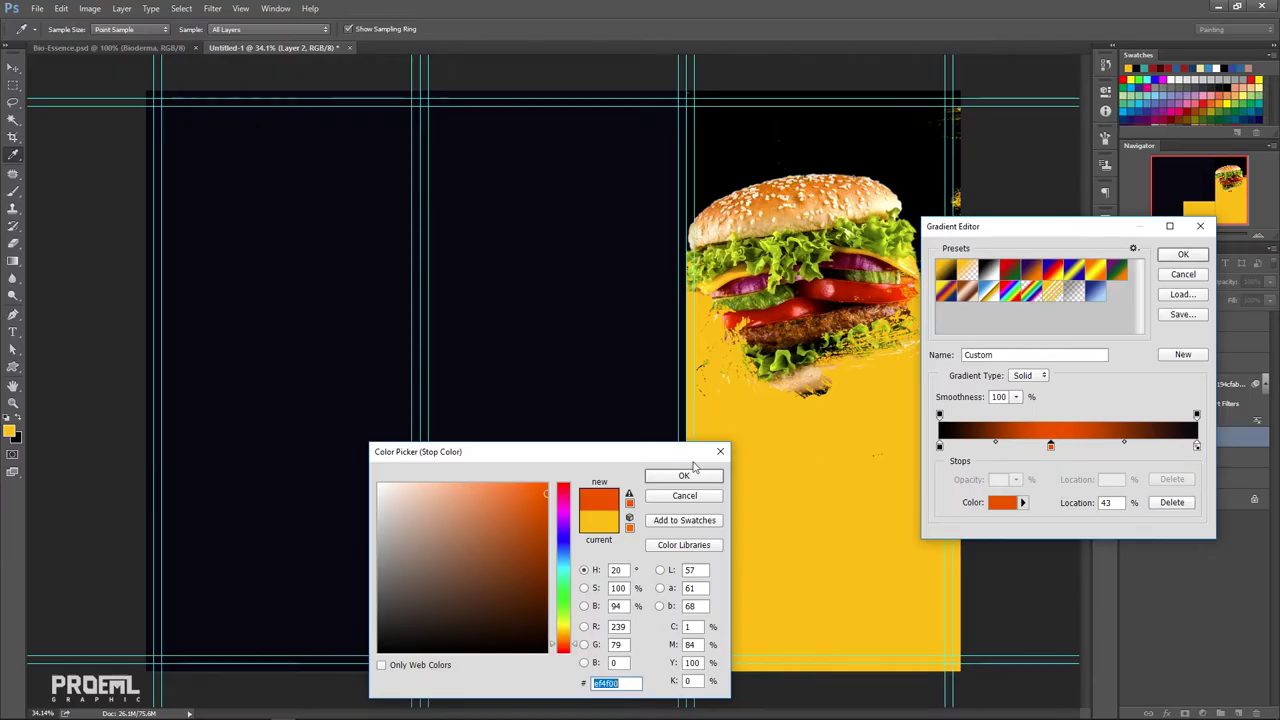
pyautogui.click(684, 475)
# Set the gradient's right-end stop to an orange colour
pyautogui.click(1196, 446)
pyautogui.click(1003, 502)
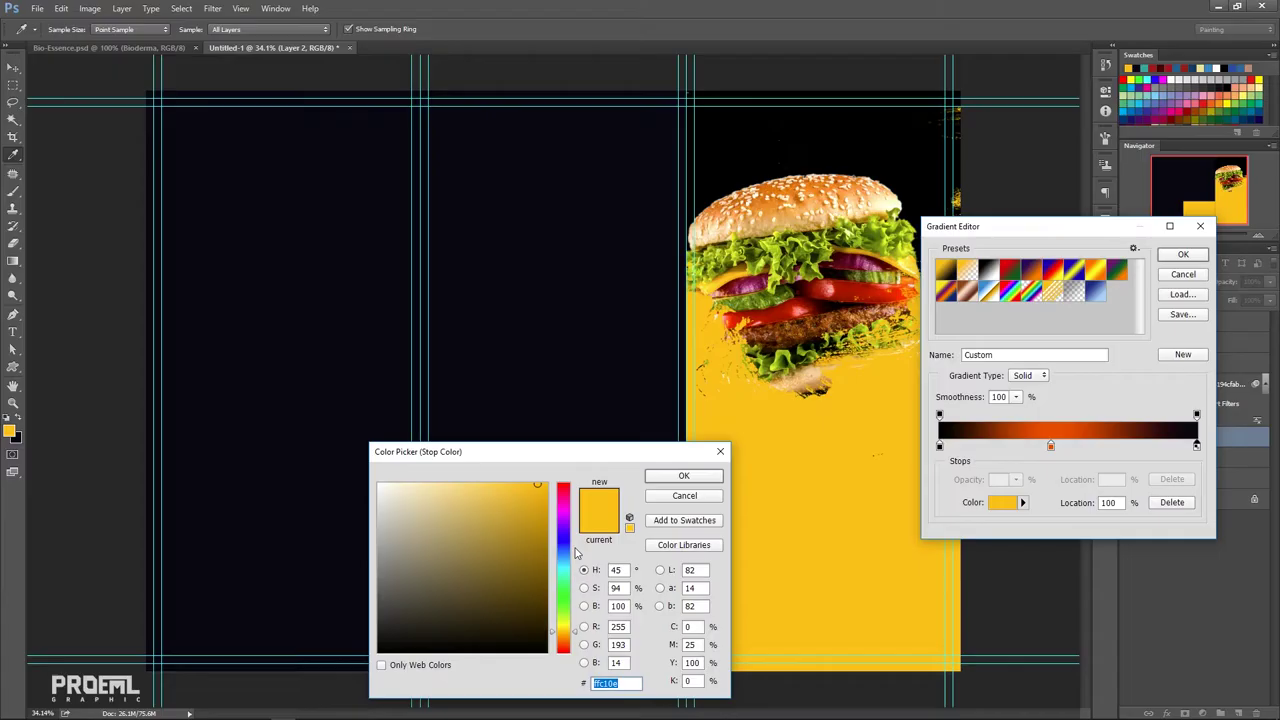
pyautogui.moveTo(565, 638); pyautogui.dragTo(566, 648)
pyautogui.click(493, 486)
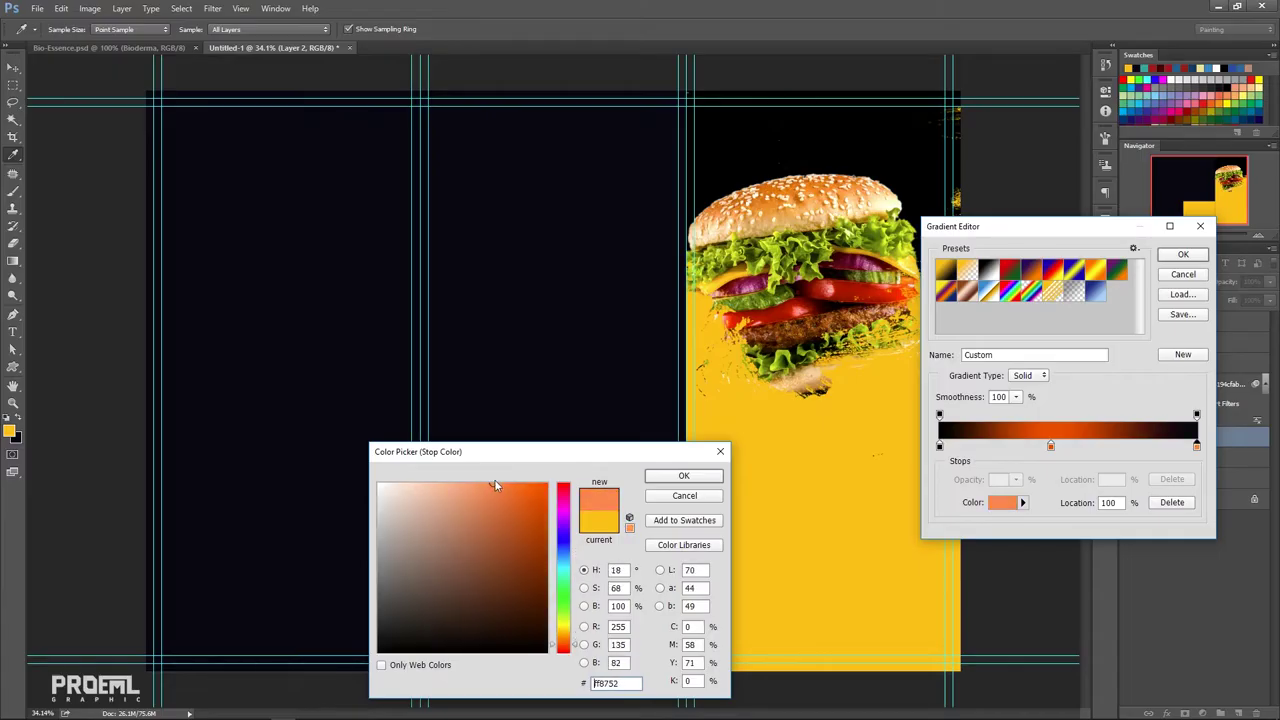
pyautogui.click(510, 487)
pyautogui.click(684, 475)
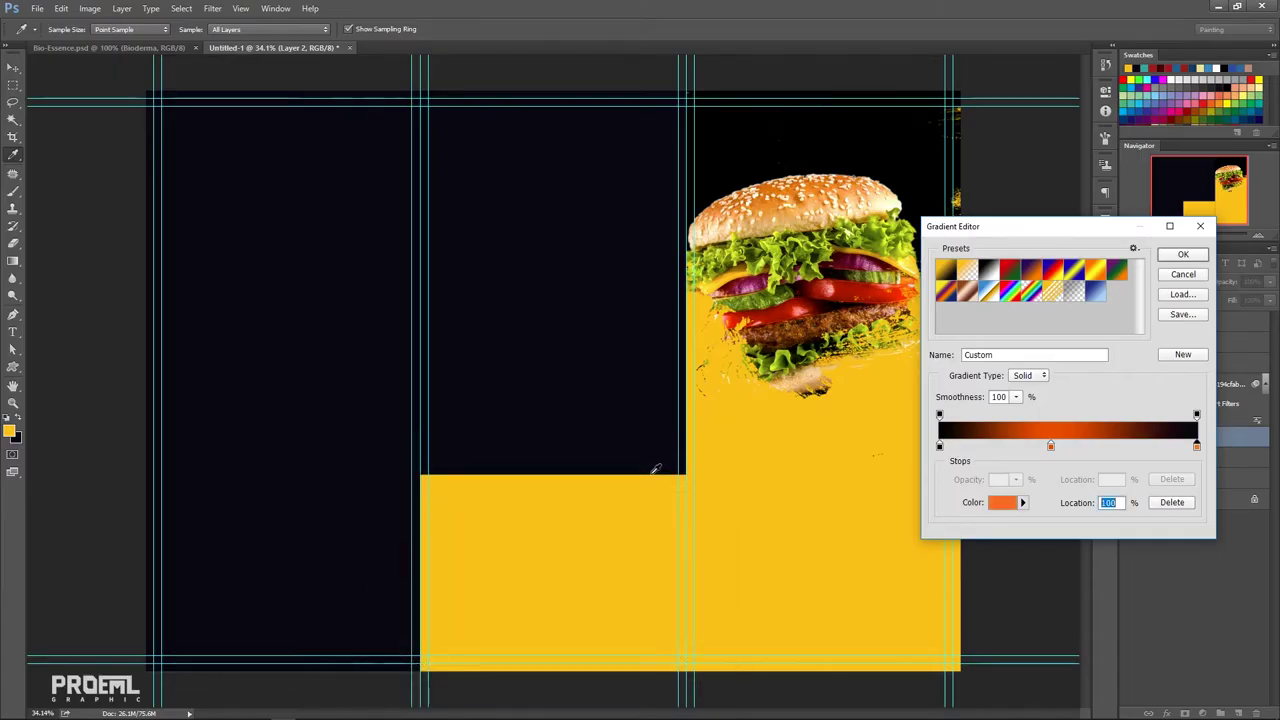
# Remove the extra stop, make the right end soft light orange, and accept the gradient
pyautogui.click(1186, 448)
pyautogui.click(1048, 447)
pyautogui.click(1197, 447)
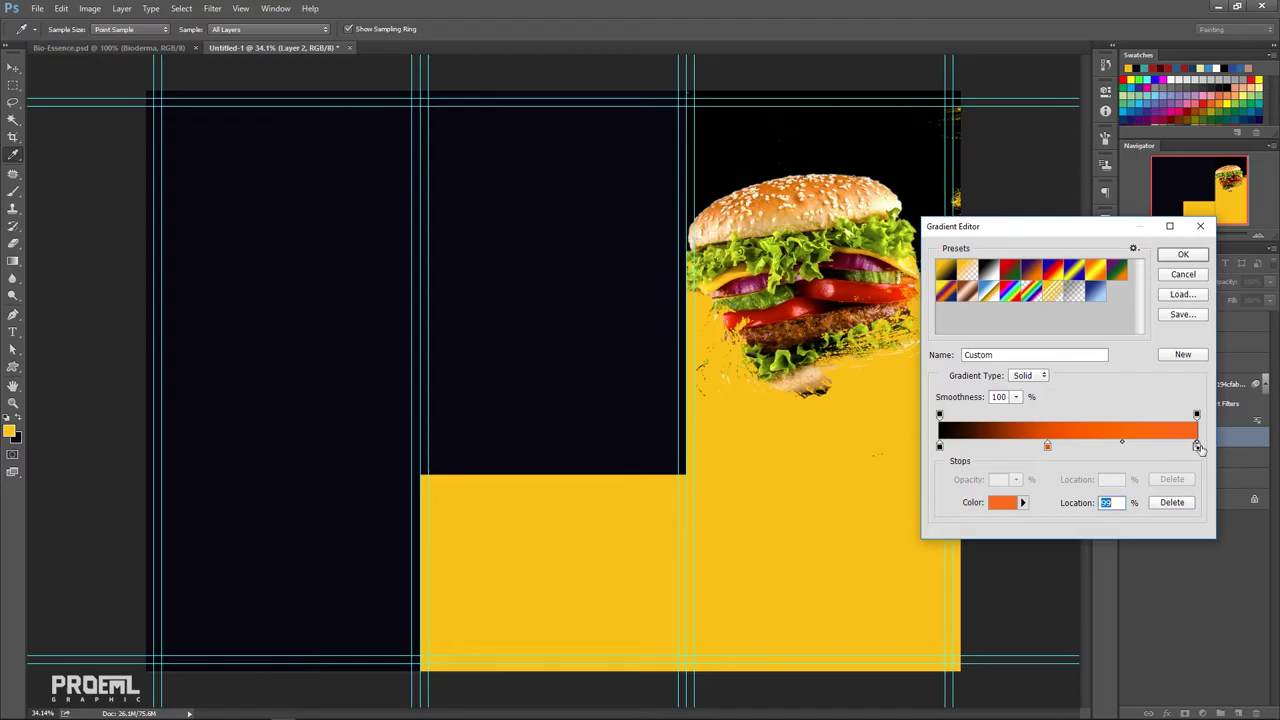
pyautogui.moveTo(1197, 447); pyautogui.dragTo(1199, 475)
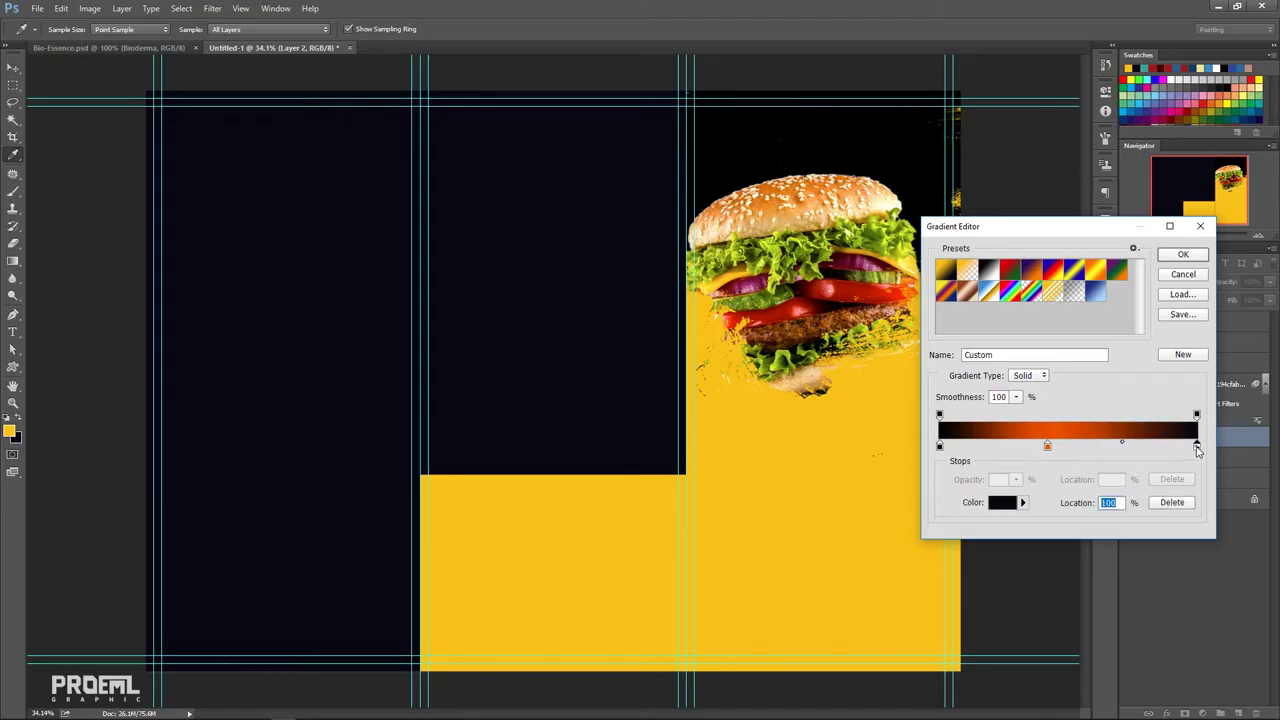
pyautogui.click(1003, 502)
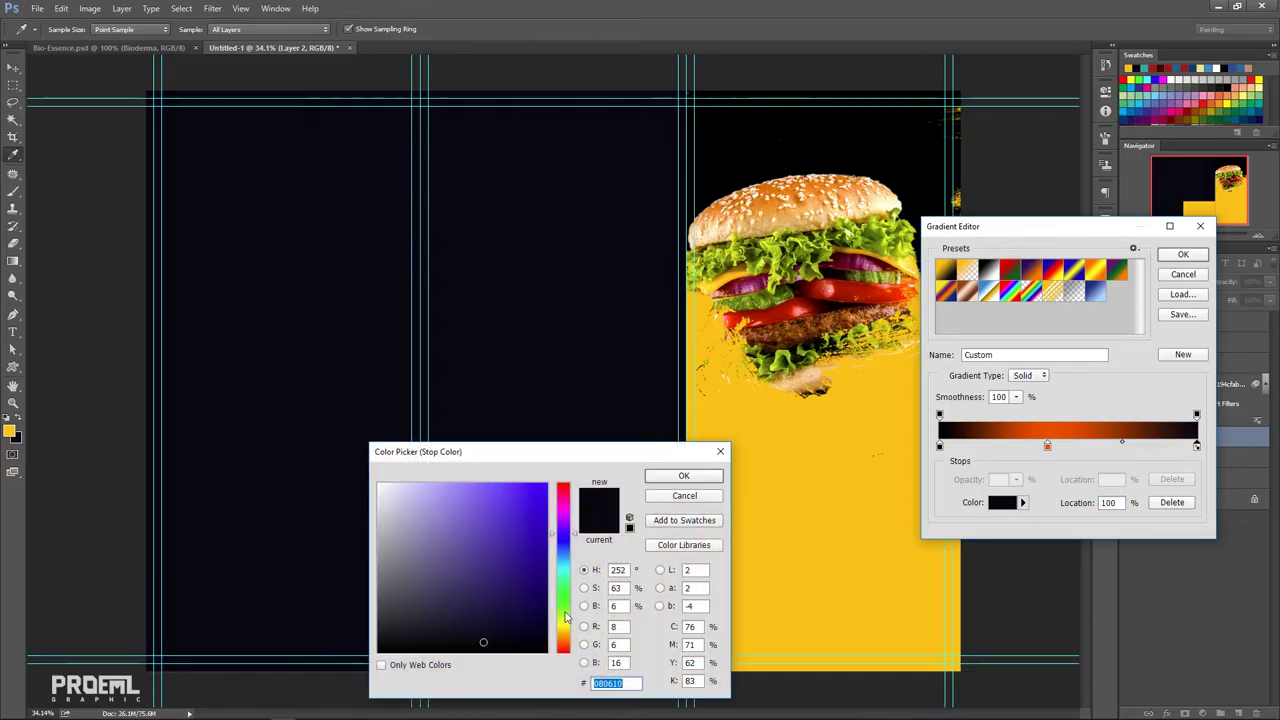
pyautogui.moveTo(572, 608); pyautogui.dragTo(563, 643)
pyautogui.click(514, 482)
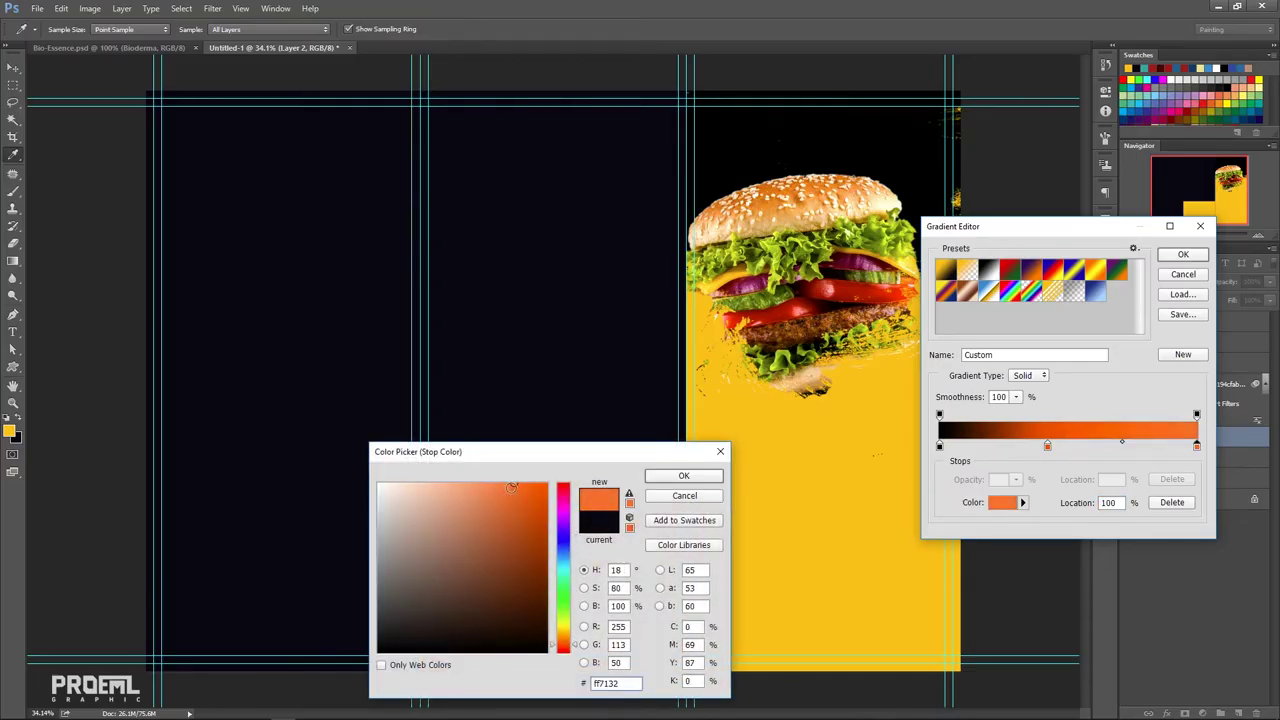
pyautogui.moveTo(512, 485); pyautogui.dragTo(472, 481)
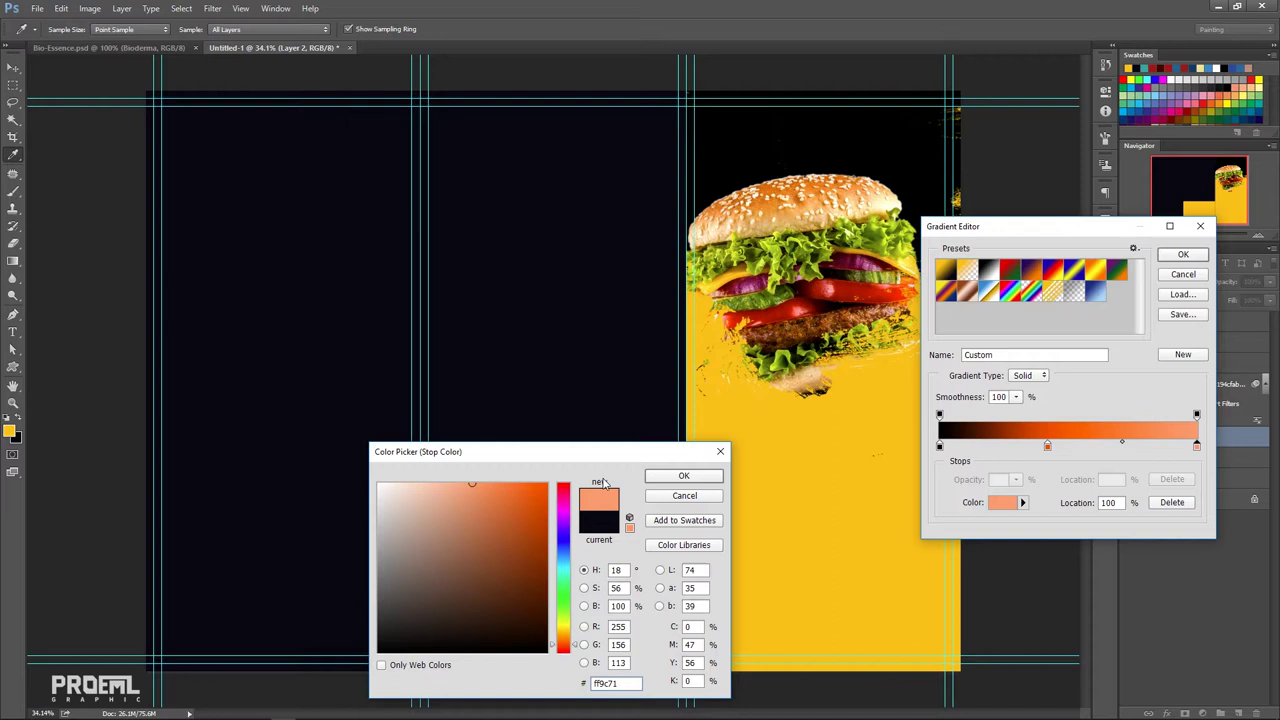
pyautogui.click(684, 476)
pyautogui.click(1181, 256)
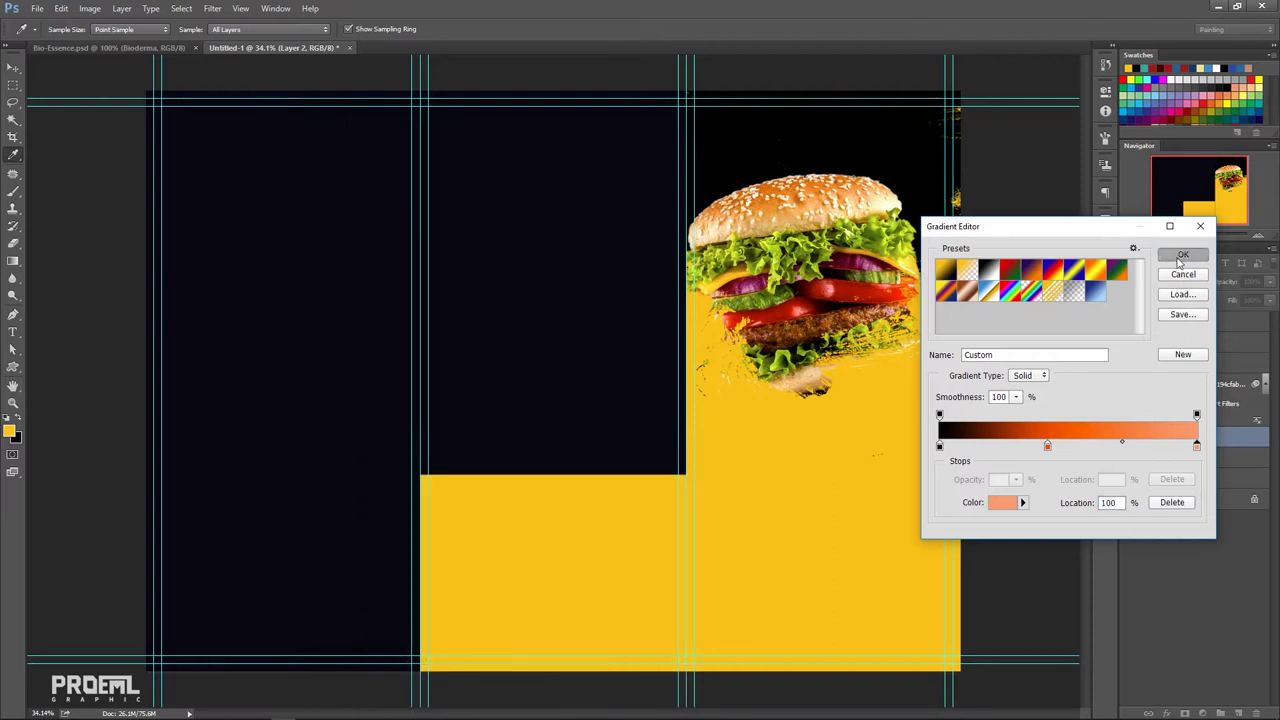
# Draw the black-to-orange gradient on Layer 2 across the burger panel
pyautogui.click(1129, 438)
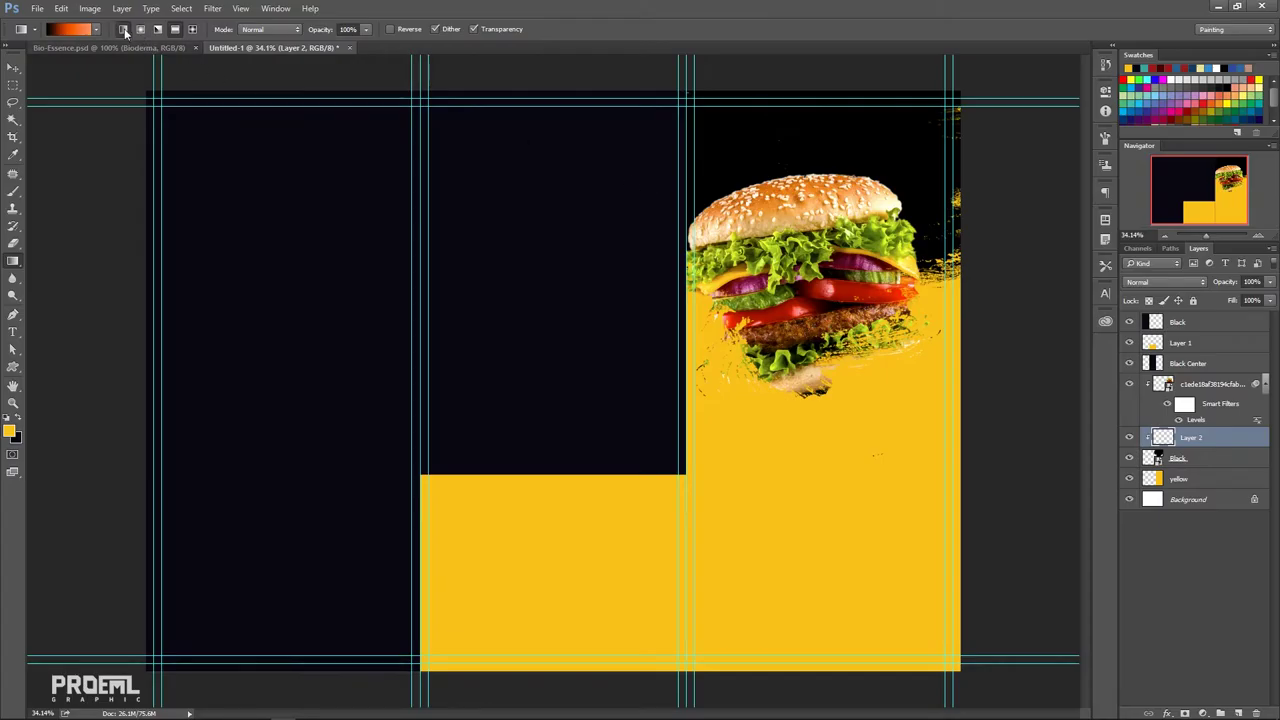
pyautogui.moveTo(671, 72); pyautogui.dragTo(760, 182)
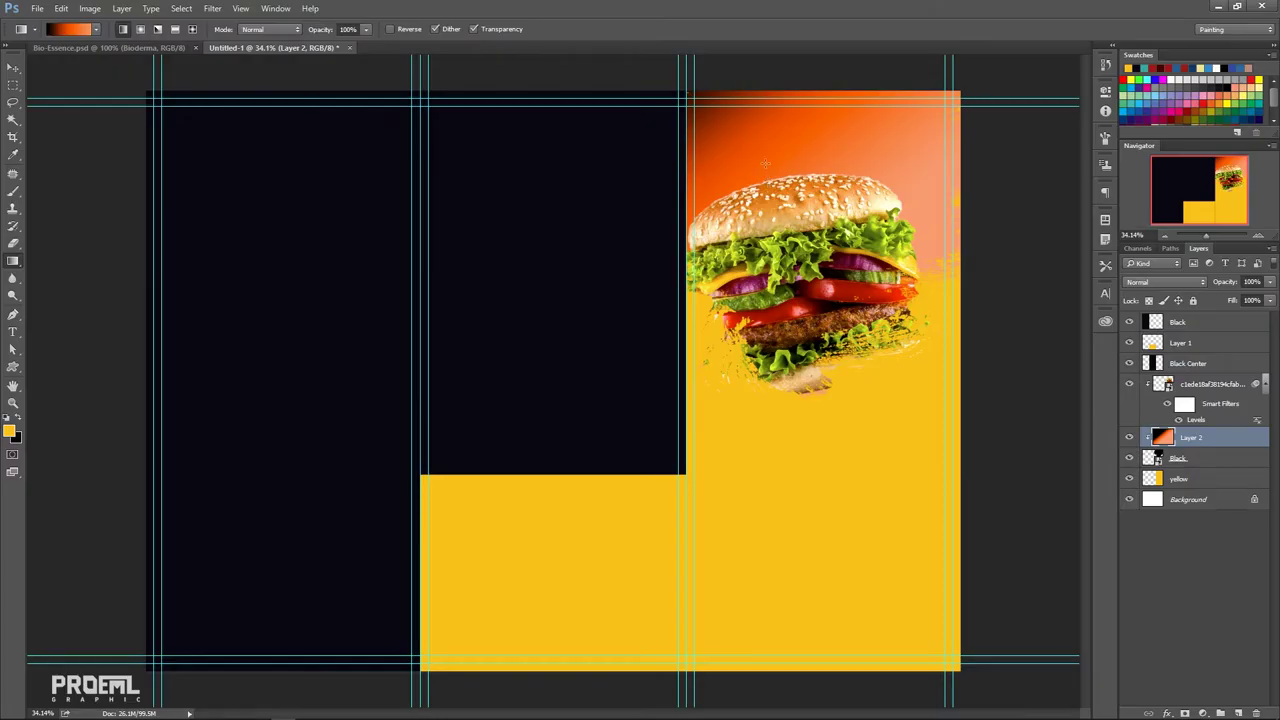
pyautogui.press('d')
pyautogui.moveTo(770, 170); pyautogui.dragTo(925, 318)
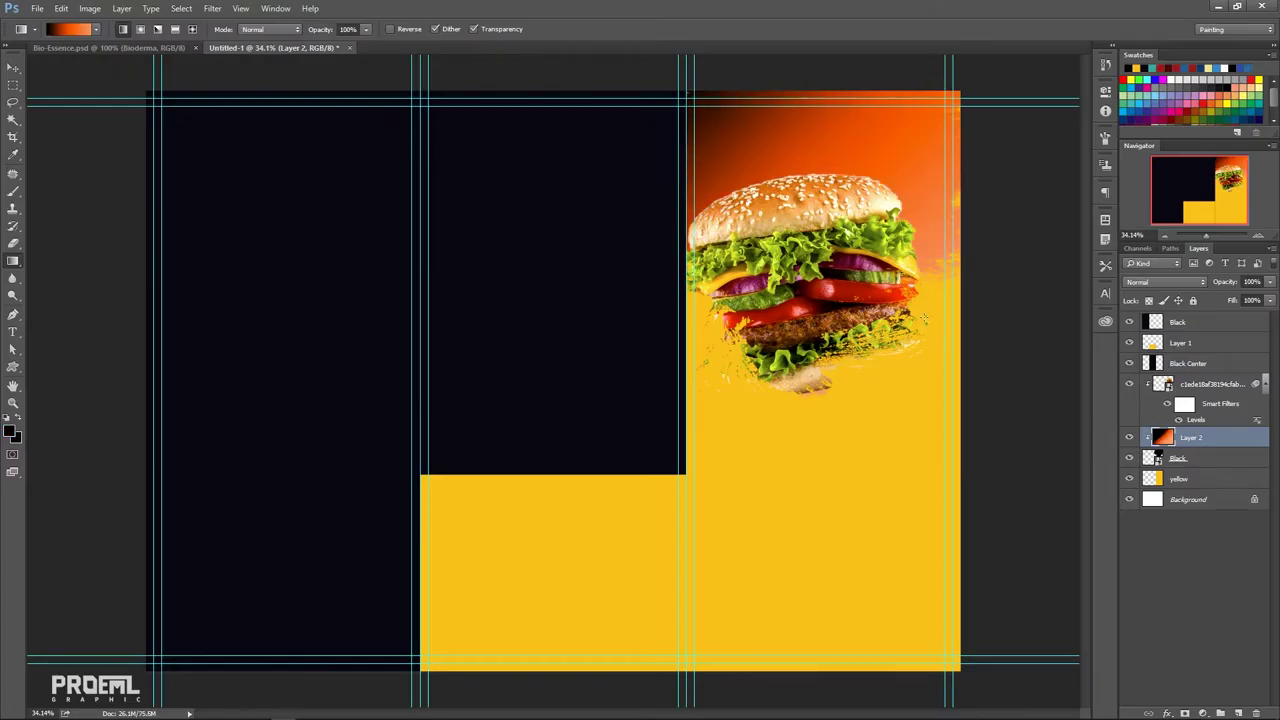
pyautogui.moveTo(858, 262); pyautogui.dragTo(1085, 363)
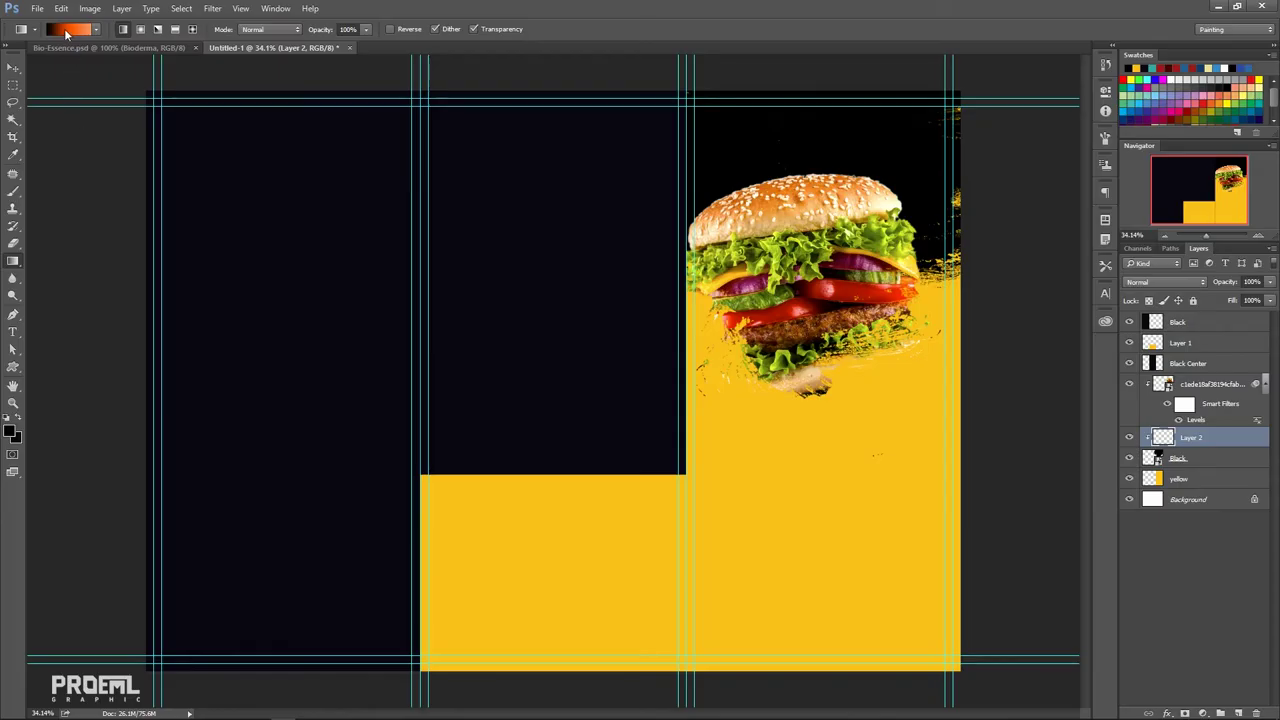
# Add a gradient stop at location 74 and redraw the gradient from top-left toward lower right
pyautogui.click(66, 30)
pyautogui.moveTo(1047, 447); pyautogui.dragTo(1130, 447)
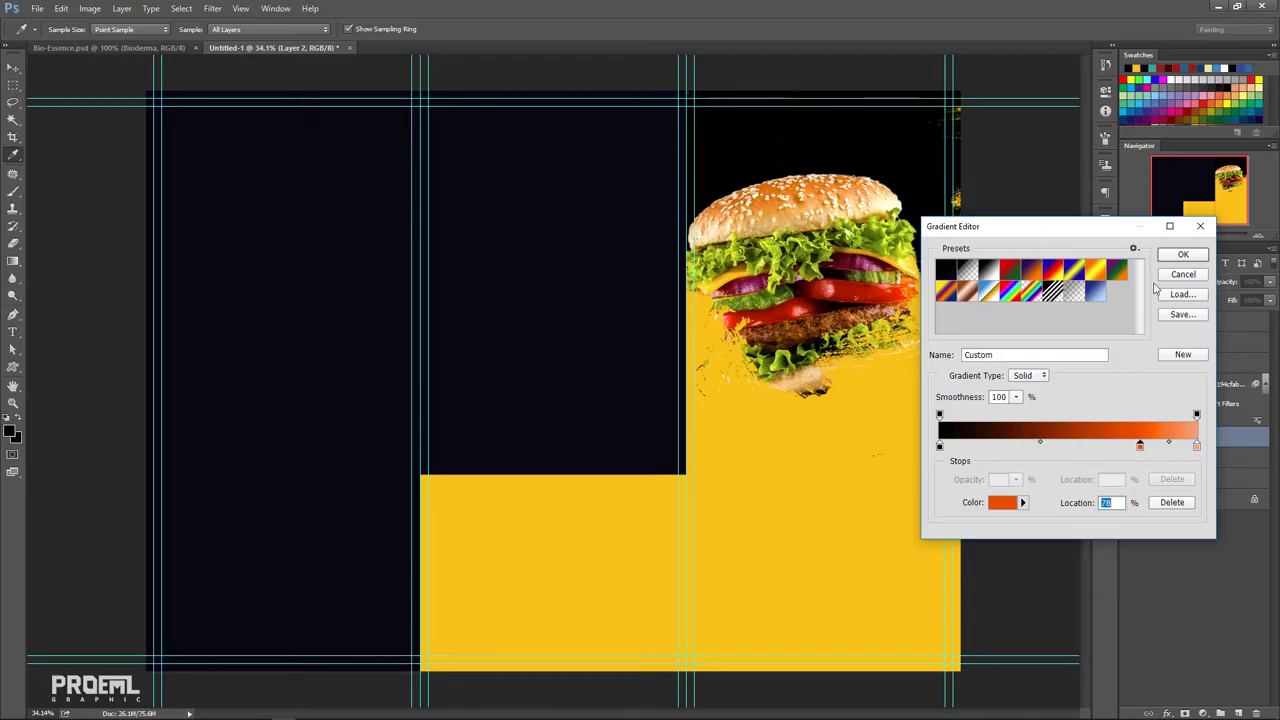
pyautogui.click(1182, 254)
pyautogui.moveTo(680, 82); pyautogui.dragTo(786, 188)
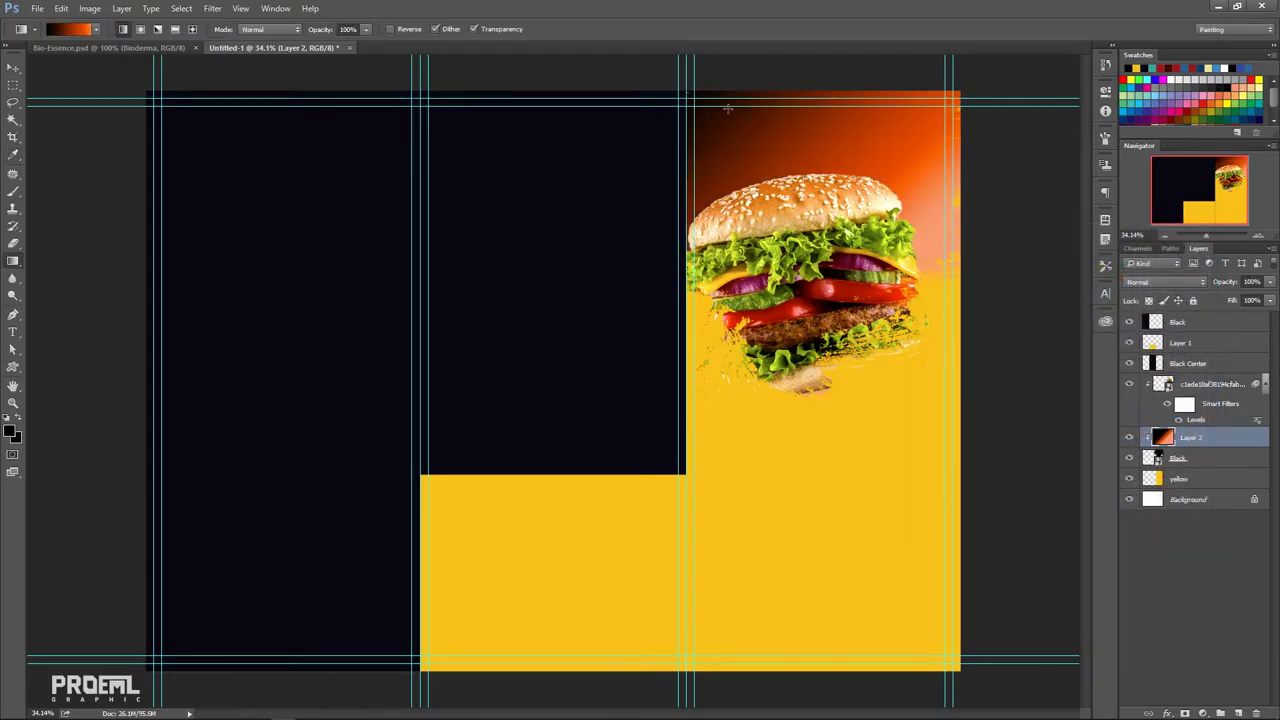
pyautogui.moveTo(680, 80); pyautogui.dragTo(884, 244)
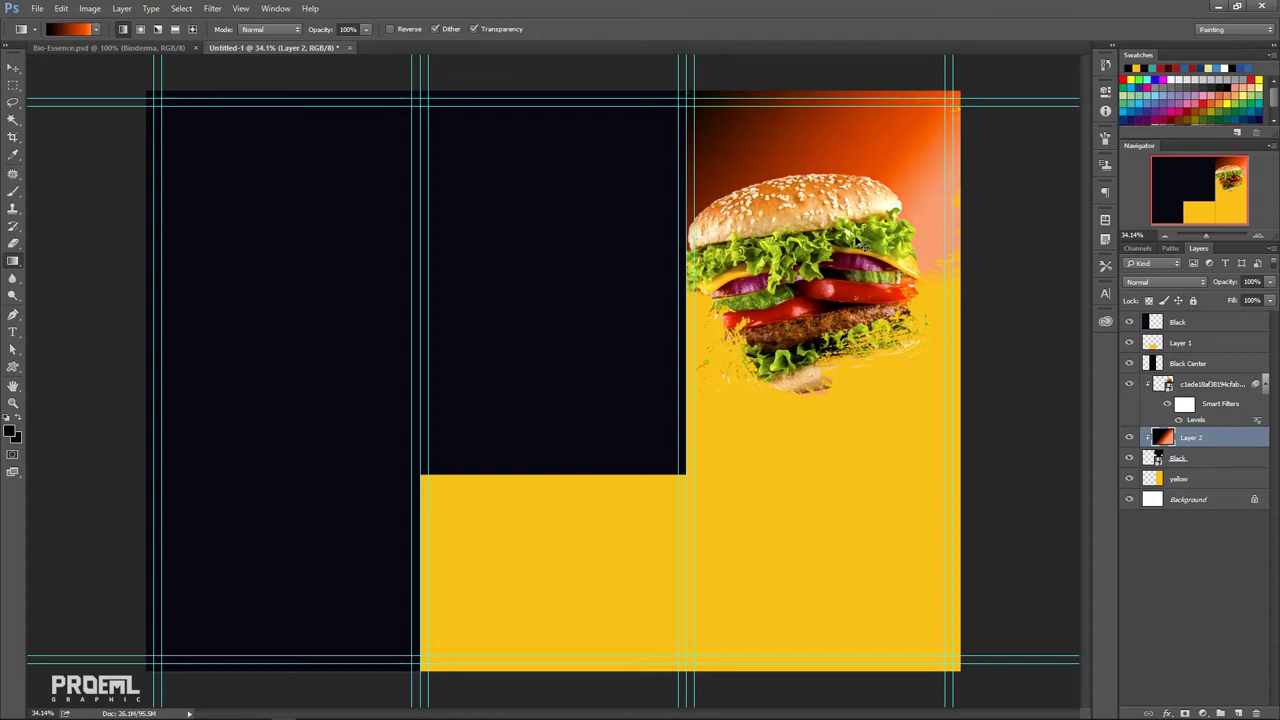
pyautogui.click(1129, 437)
pyautogui.click(1129, 437)
pyautogui.click(1129, 437)
pyautogui.click(1129, 437)
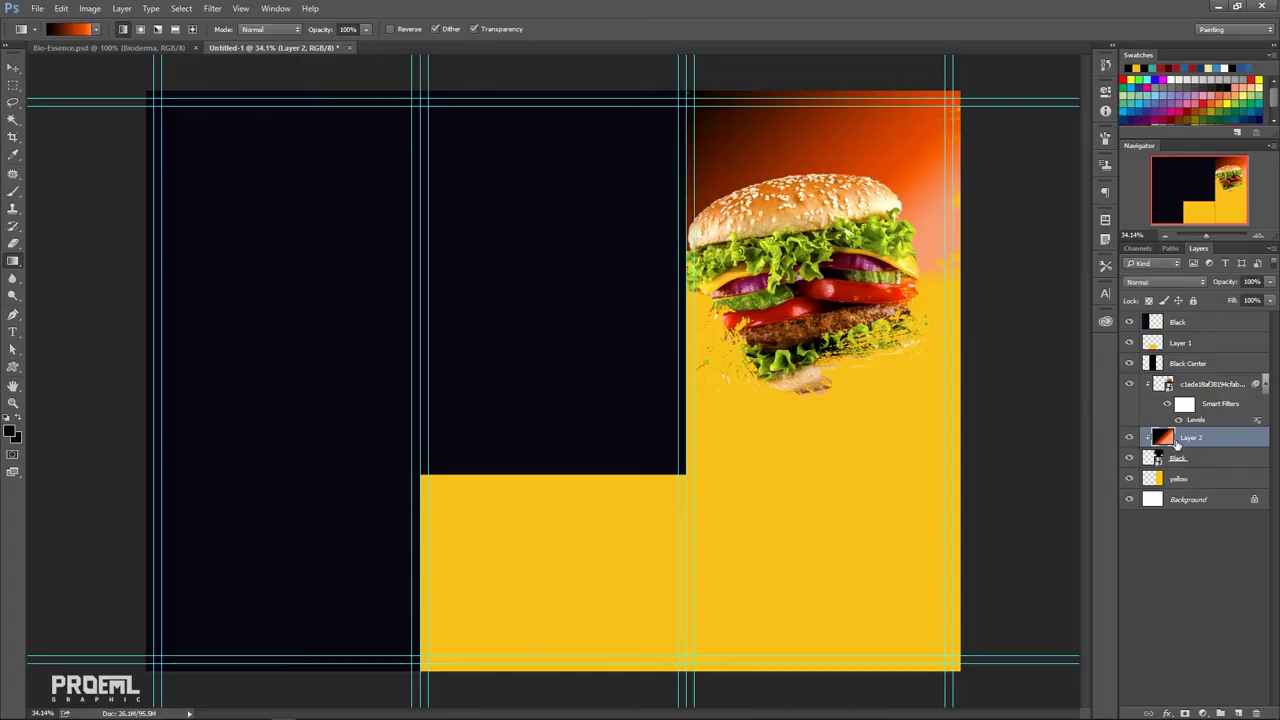
# Nudge the burger layer slightly down and to the right
pyautogui.click(1189, 385)
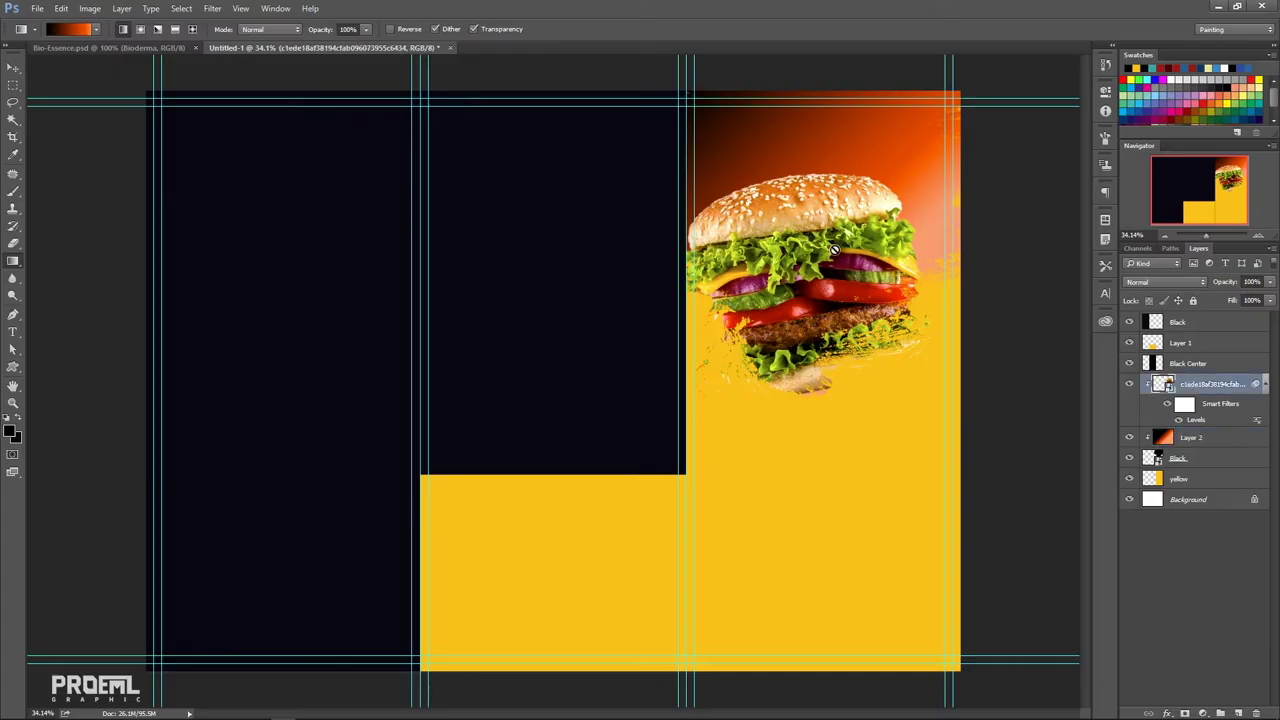
pyautogui.click(13, 67)
pyautogui.moveTo(764, 218); pyautogui.dragTo(776, 229)
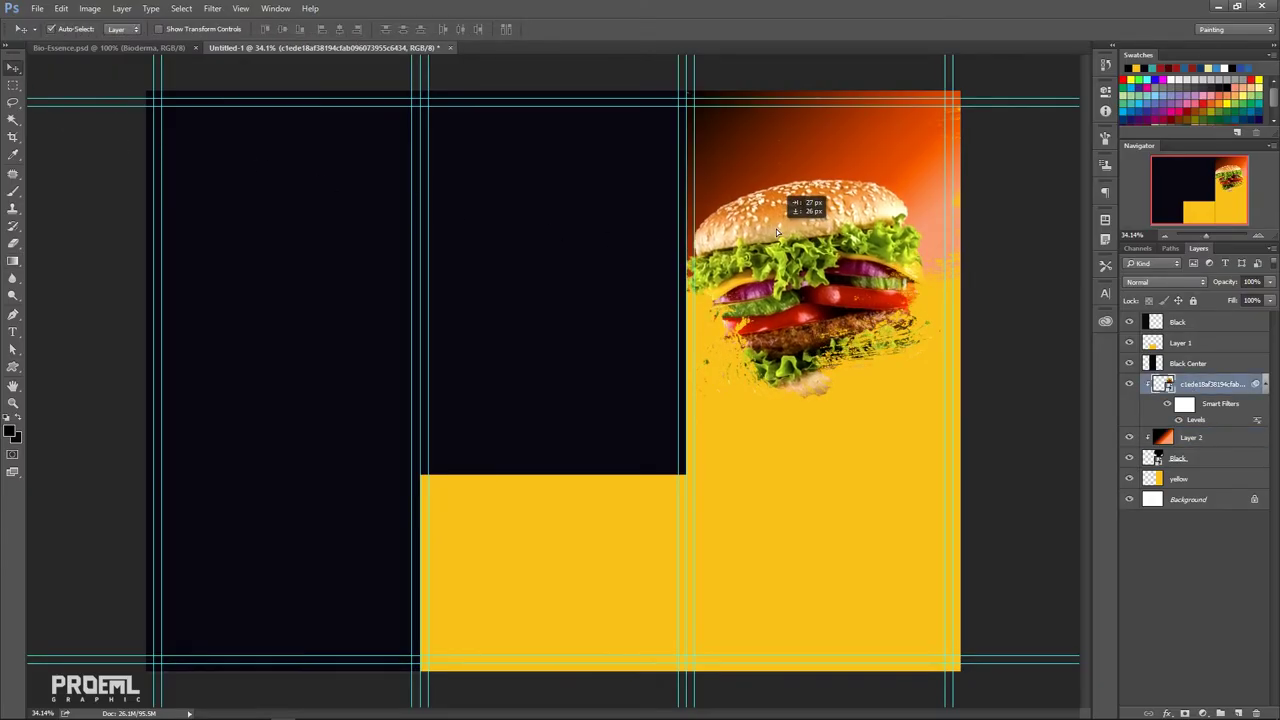
pyautogui.click(1169, 712)
# Give the burger a canvas-sampled orange drop shadow: size 40, distance 12, angle -85°, opacity 53%
pyautogui.click(1176, 704)
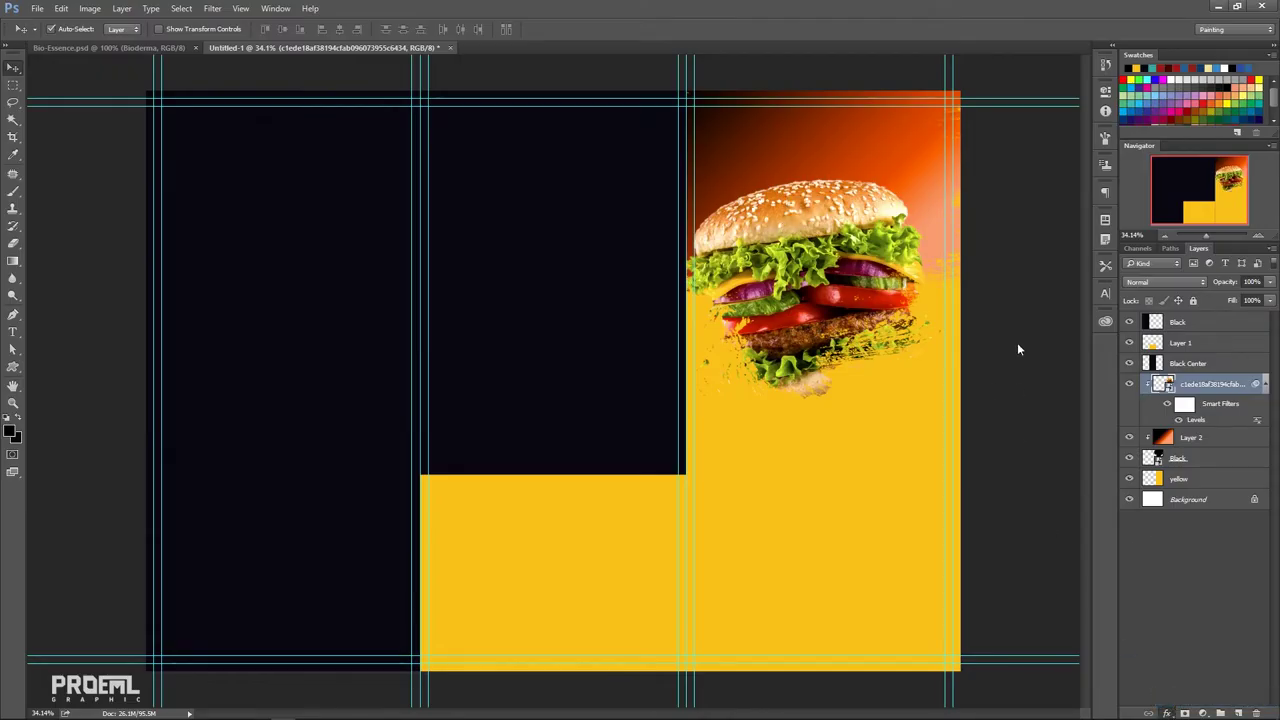
pyautogui.moveTo(751, 135)
pyautogui.mouseDown()
pyautogui.moveTo(767, 155)
pyautogui.moveTo(512, 199)
pyautogui.mouseUp()
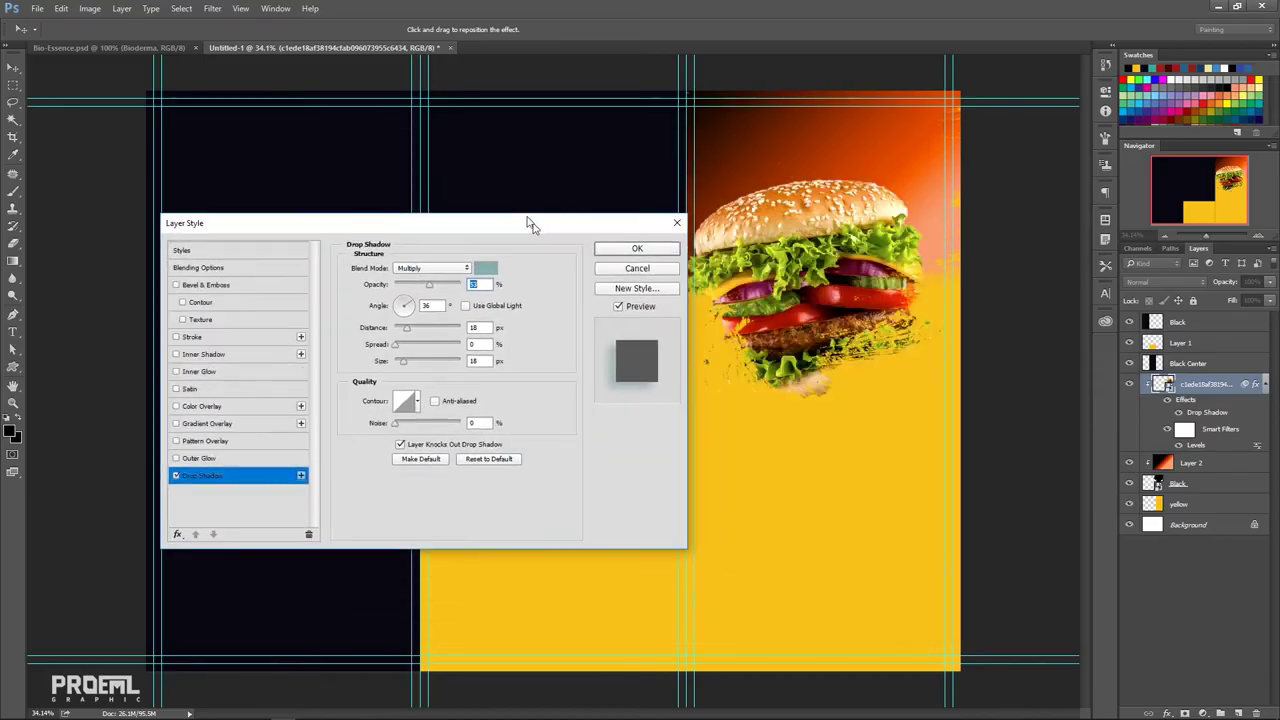
pyautogui.moveTo(815, 220); pyautogui.dragTo(823, 205)
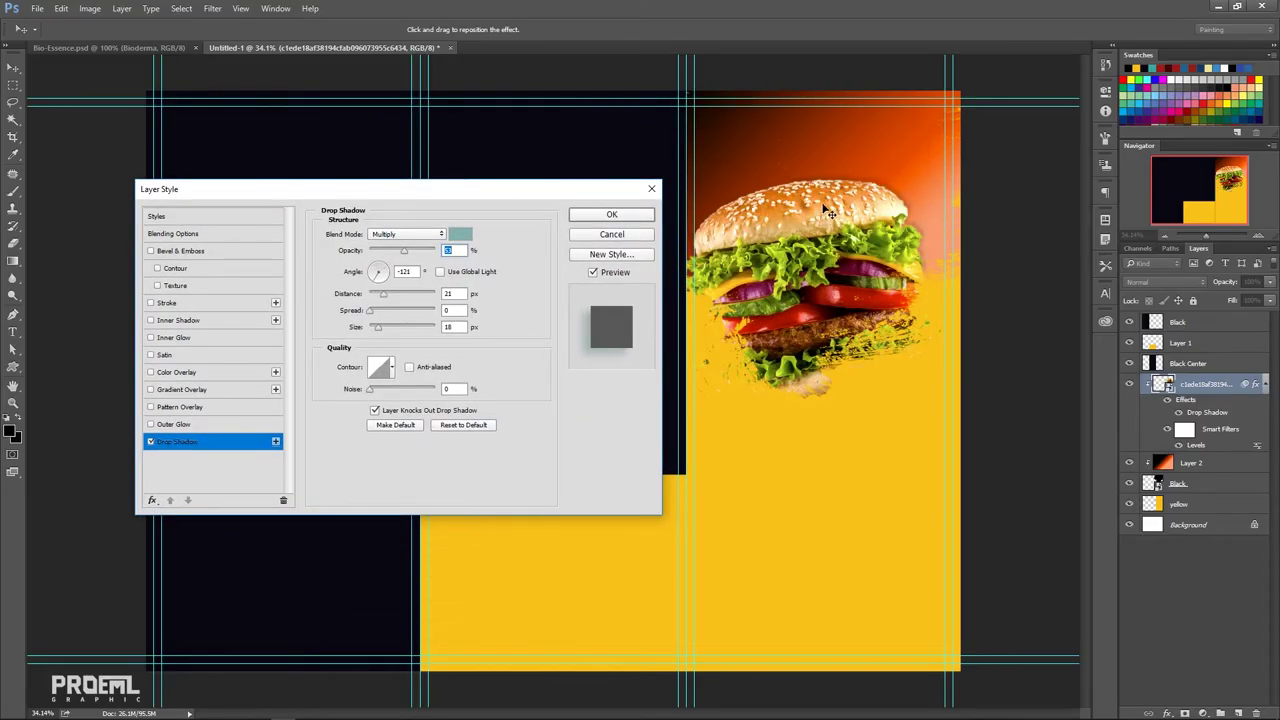
pyautogui.click(460, 234)
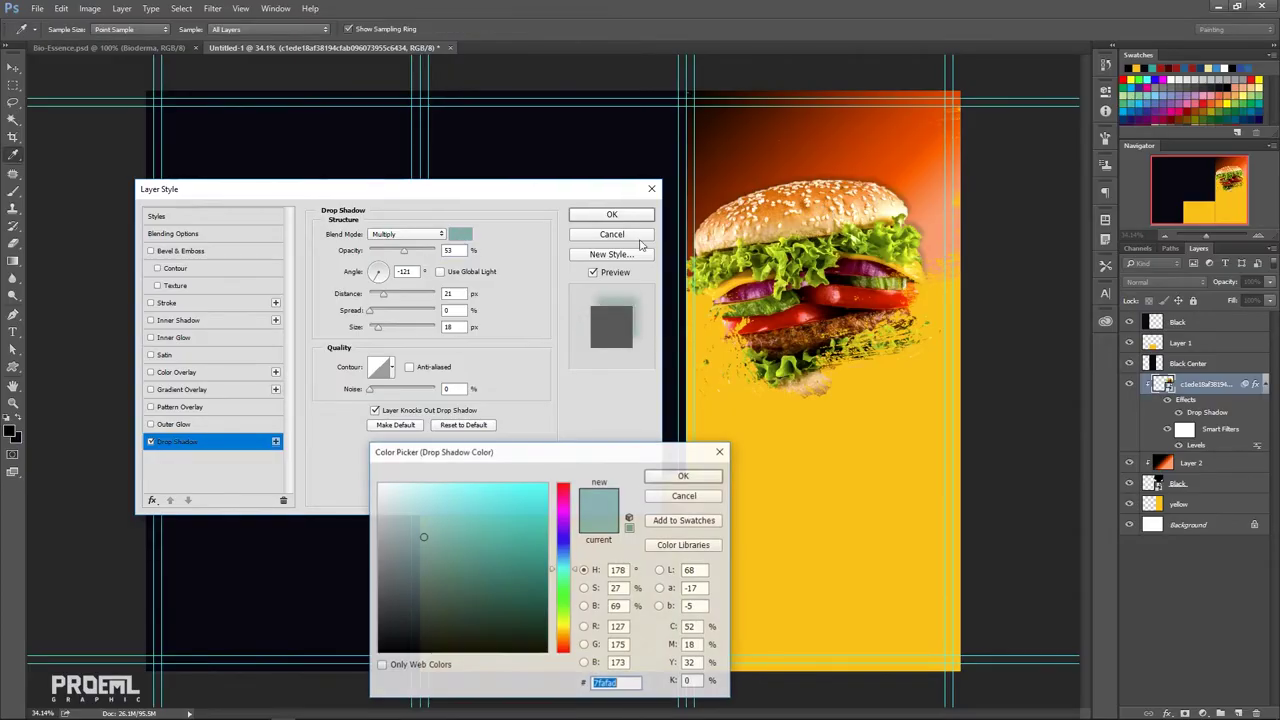
pyautogui.click(867, 157)
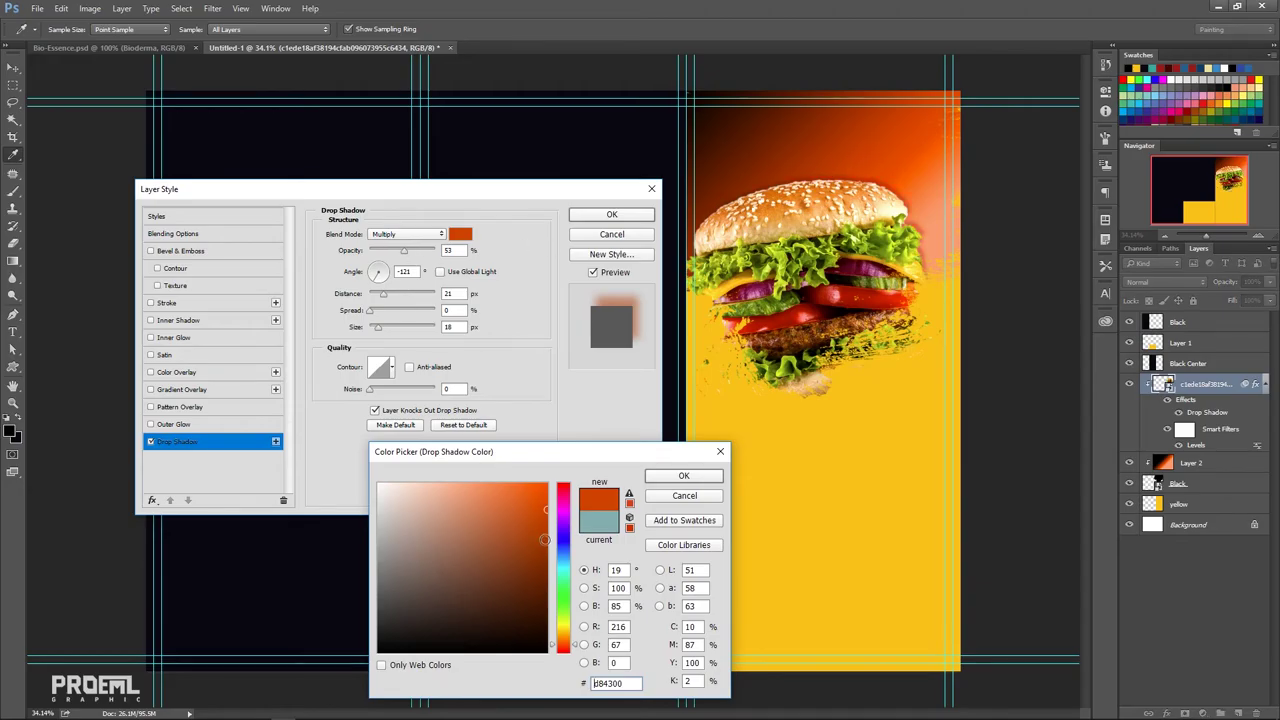
pyautogui.click(662, 476)
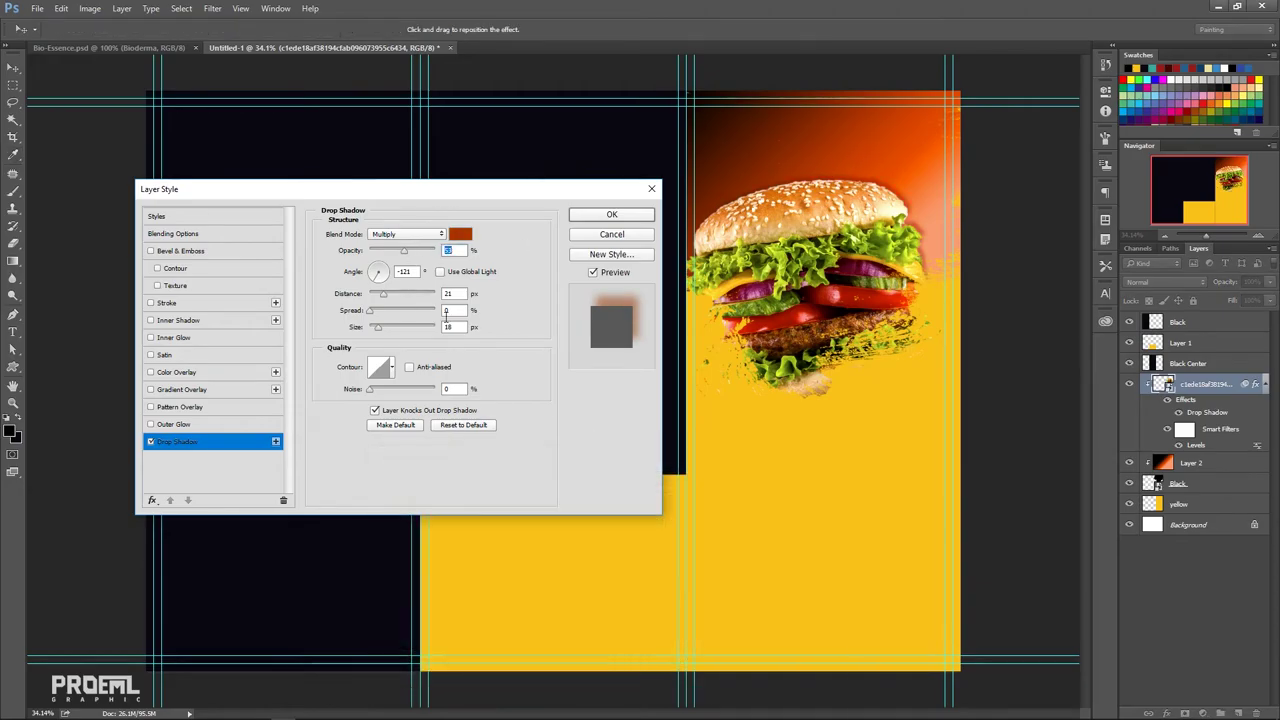
pyautogui.moveTo(379, 331); pyautogui.dragTo(384, 332)
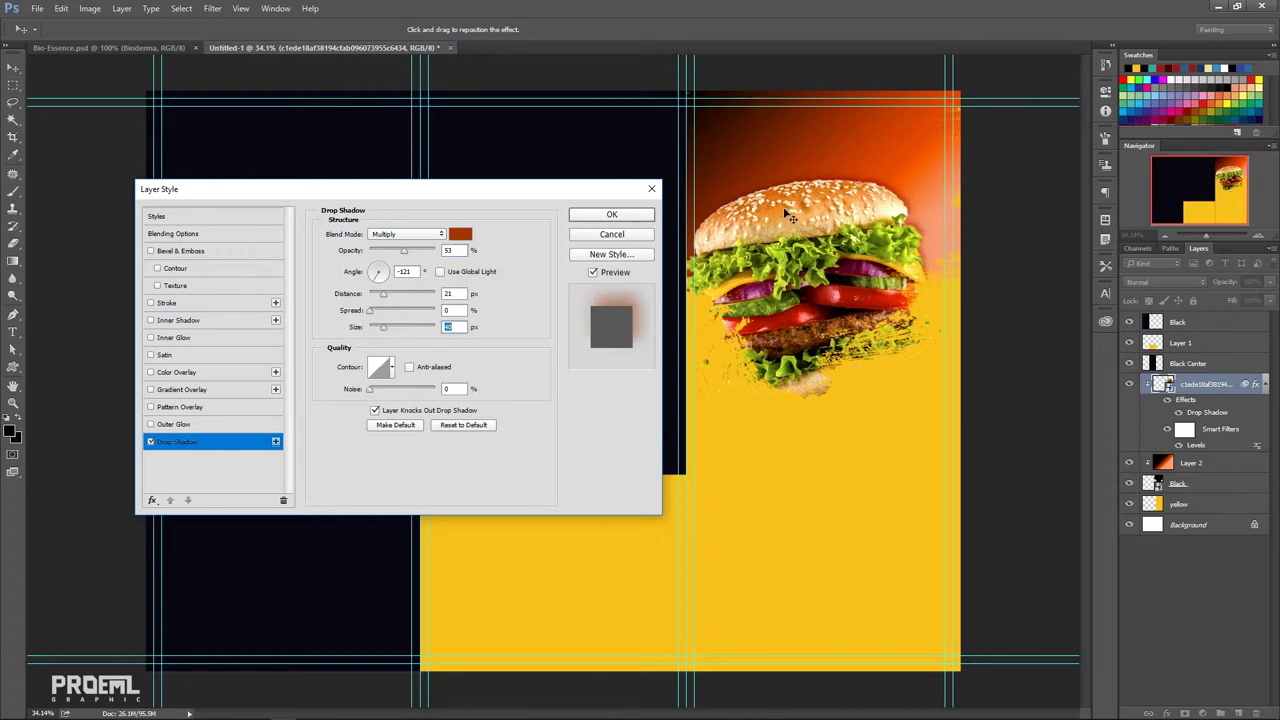
pyautogui.moveTo(787, 216); pyautogui.dragTo(791, 220)
pyautogui.click(405, 252)
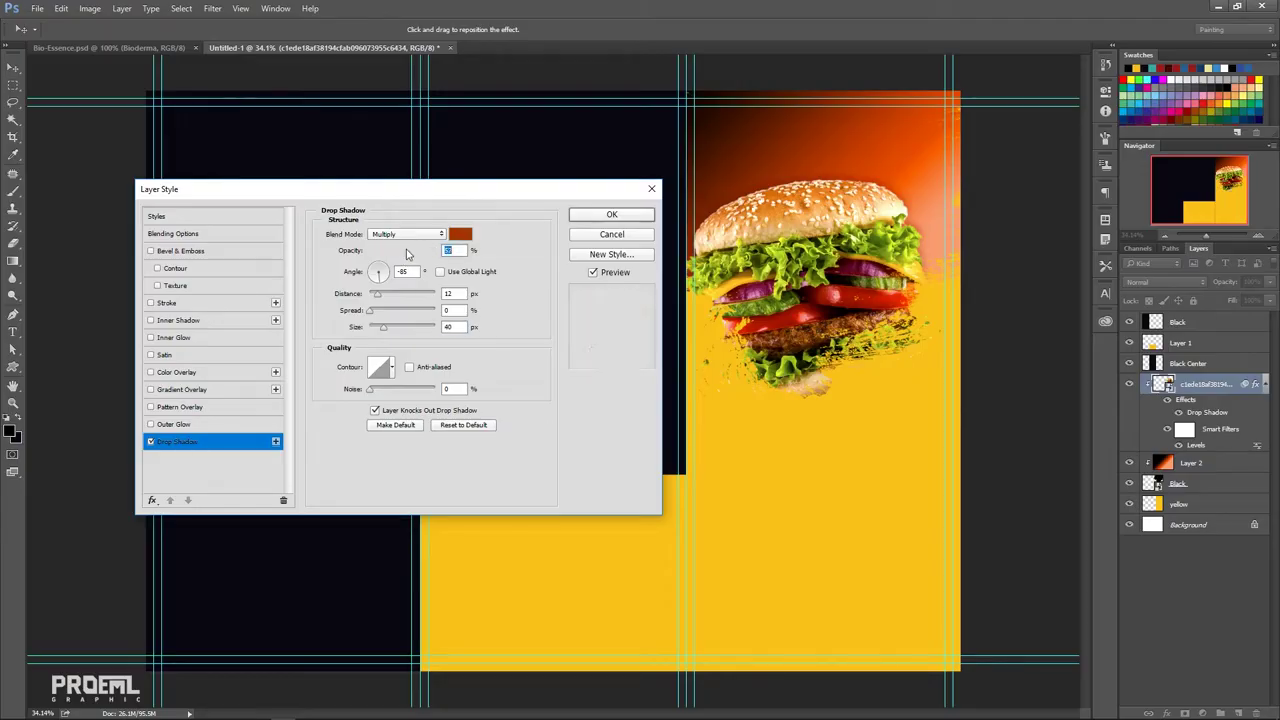
pyautogui.click(612, 215)
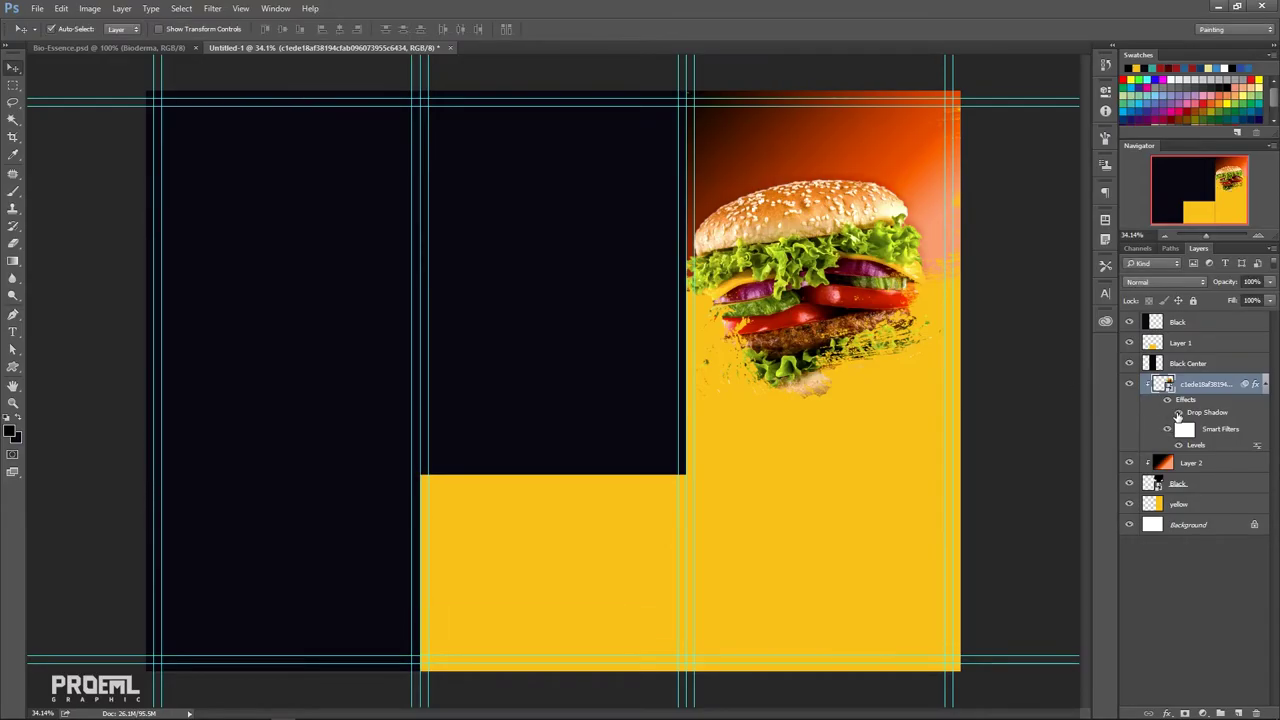
# Zoom in and toggle the burger, gradient and yellow layers to check each one
pyautogui.rightClick(818, 390)
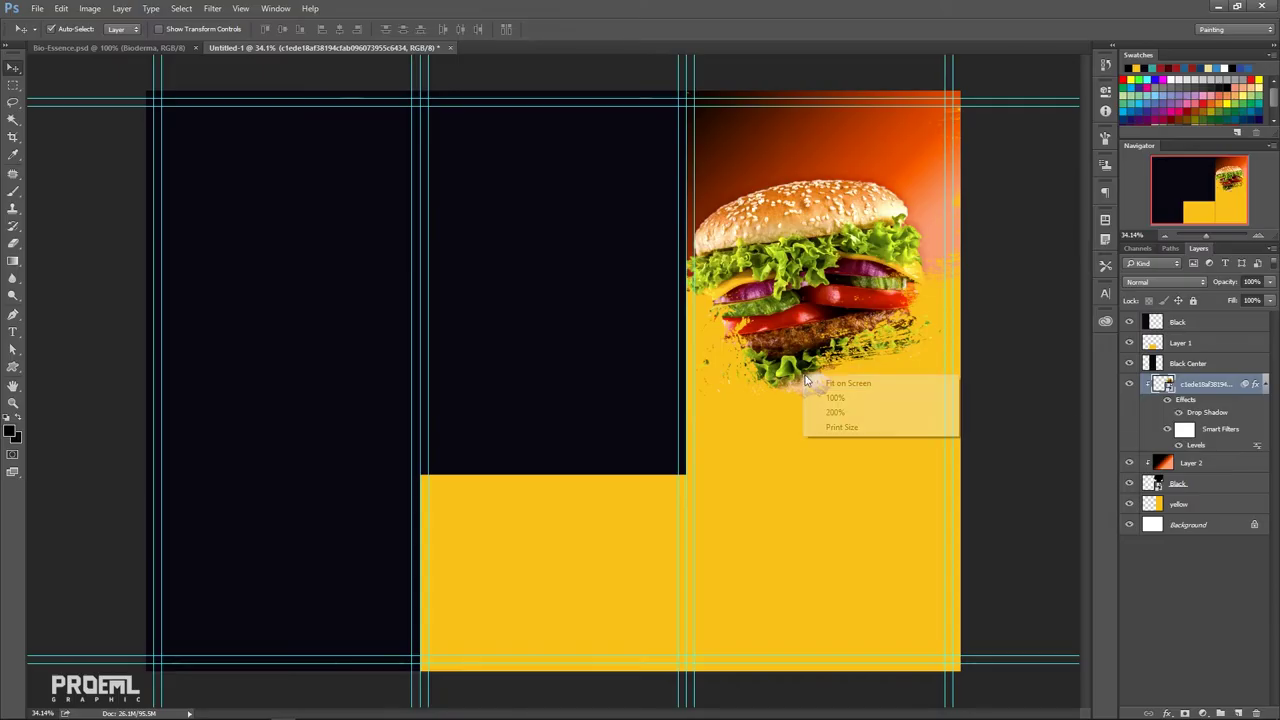
pyautogui.scroll(1, 818, 390)
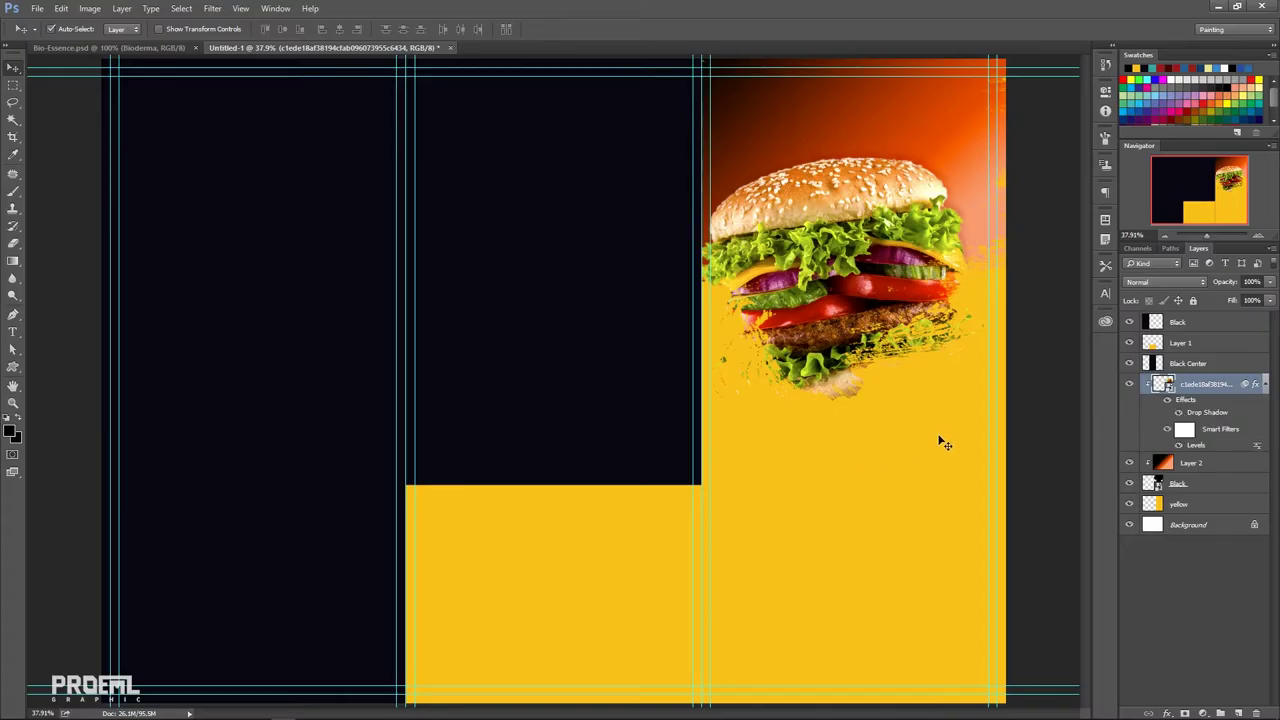
pyautogui.click(1129, 384)
pyautogui.click(1129, 384)
pyautogui.click(1129, 462)
pyautogui.click(1129, 462)
pyautogui.click(1129, 483)
pyautogui.click(1129, 483)
pyautogui.click(1129, 504)
pyautogui.click(1129, 505)
# Group the layers from burger down to yellow, name the group '1', and expand it
pyautogui.click(1206, 507)
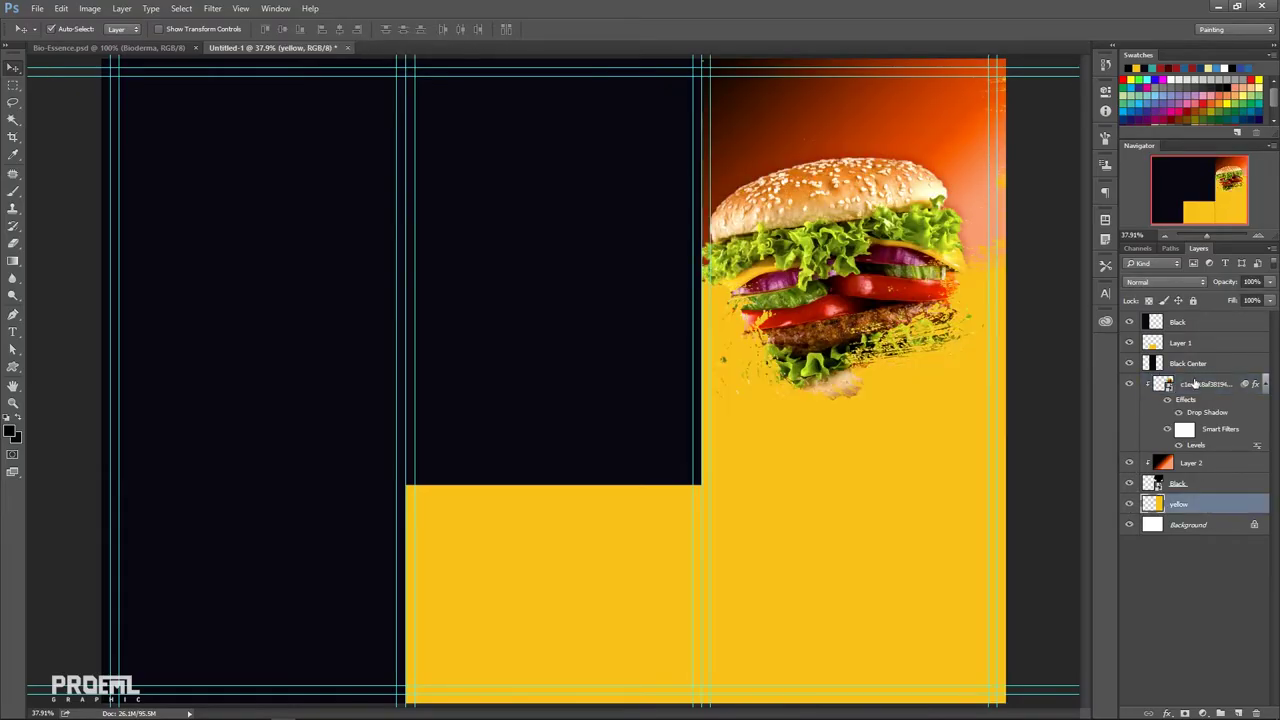
pyautogui.keyDown('shift'); pyautogui.click(1194, 385); pyautogui.keyUp('shift')
pyautogui.hotkey('ctrl', 'g')
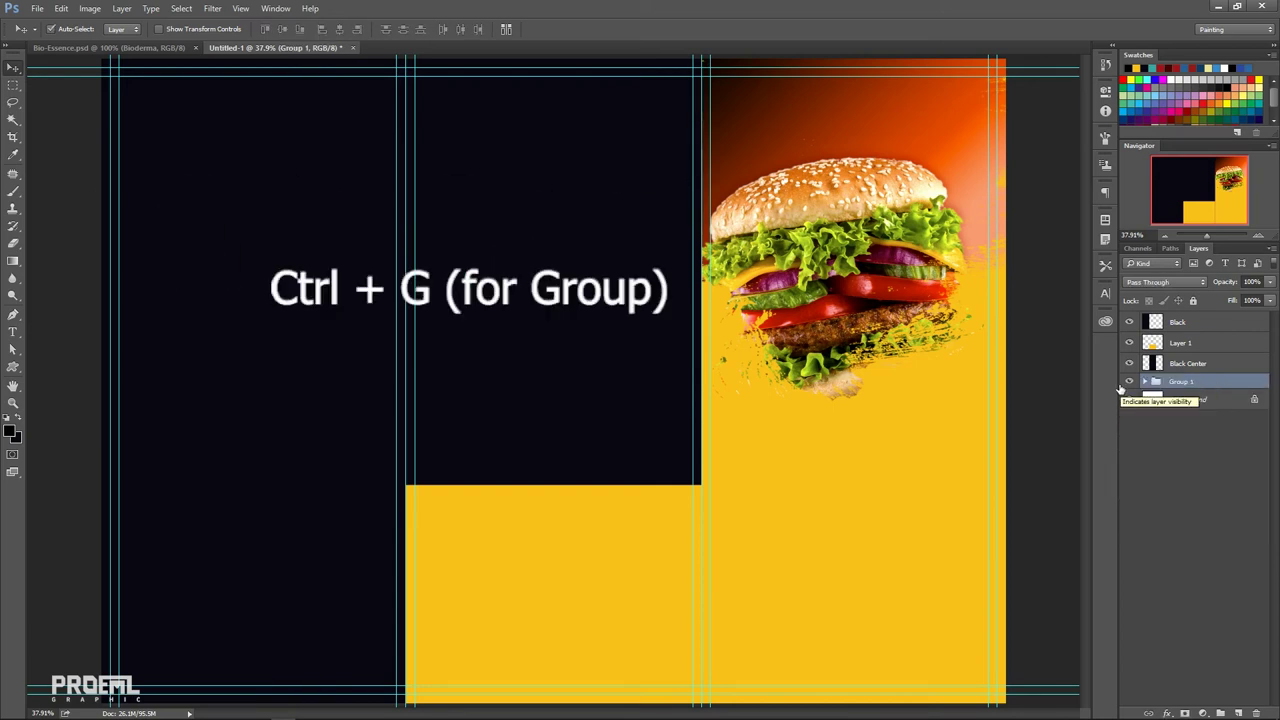
pyautogui.click(1129, 383)
pyautogui.click(1129, 383)
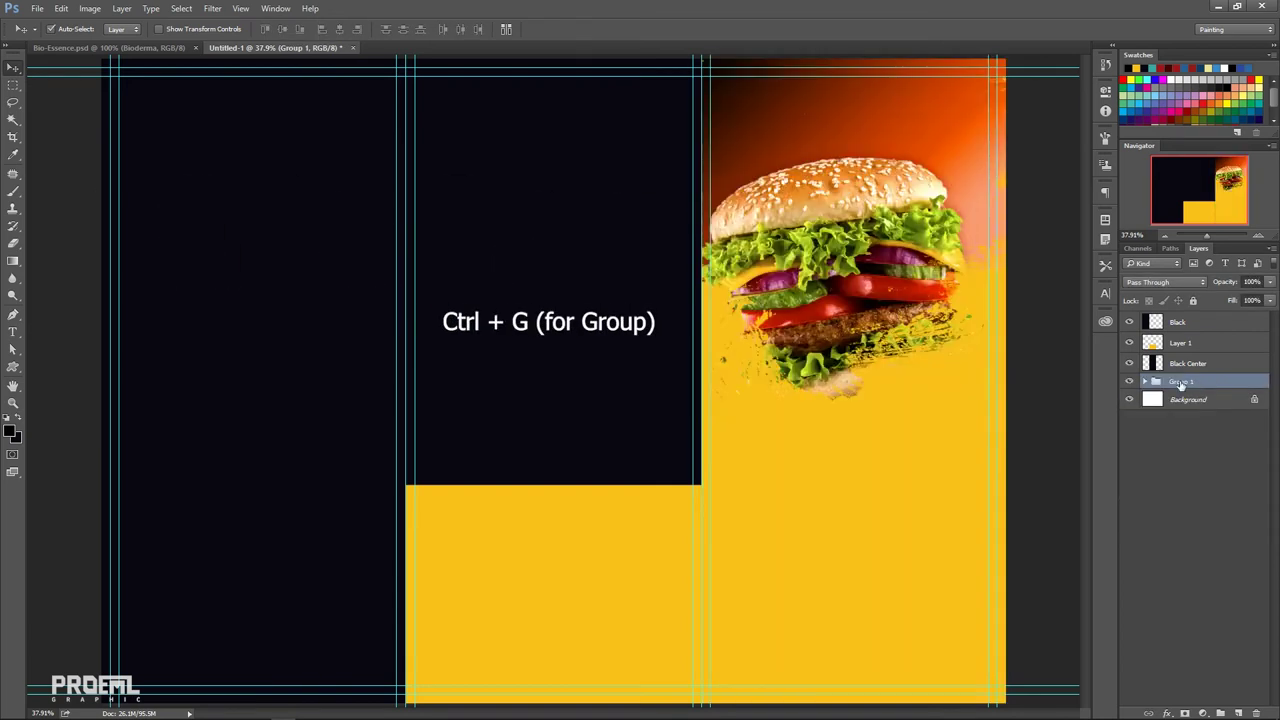
pyautogui.doubleClick(1180, 382)
pyautogui.write('1')
pyautogui.click(1075, 436)
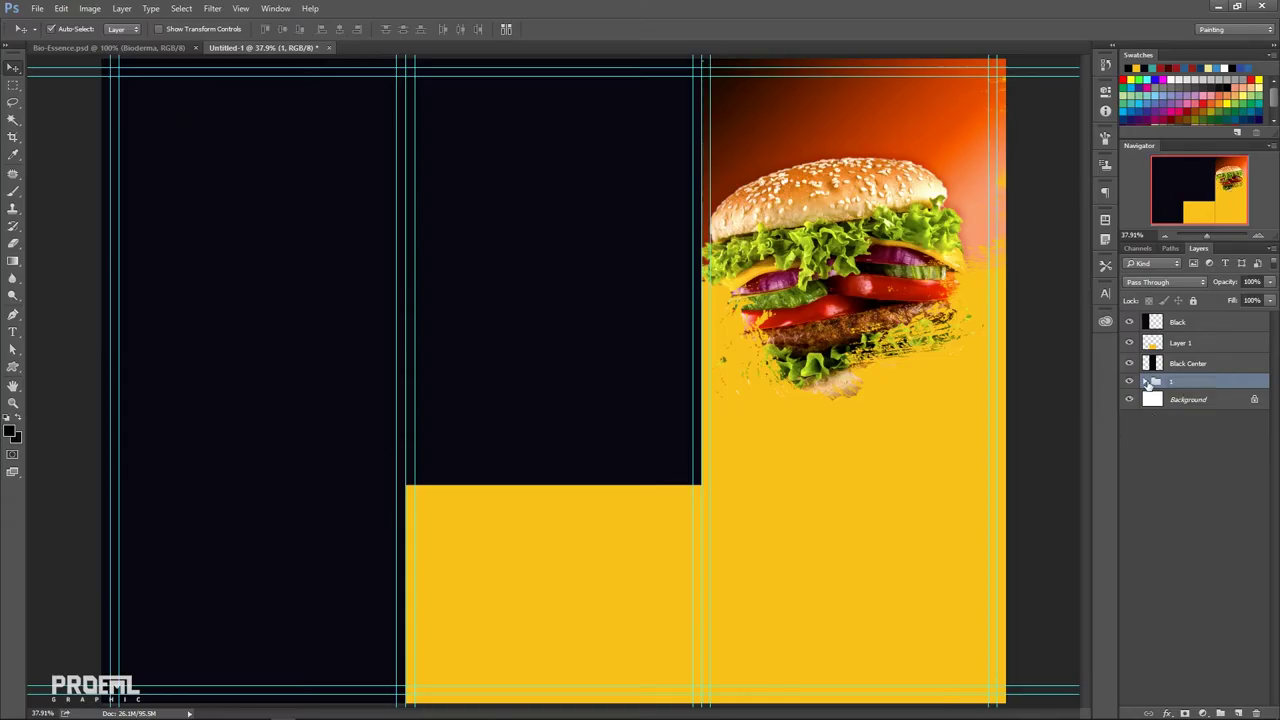
pyautogui.click(1146, 383)
pyautogui.click(1130, 386)
pyautogui.click(1130, 386)
# Type the text 'MENU' below the burger, above the burger layer
pyautogui.click(13, 331)
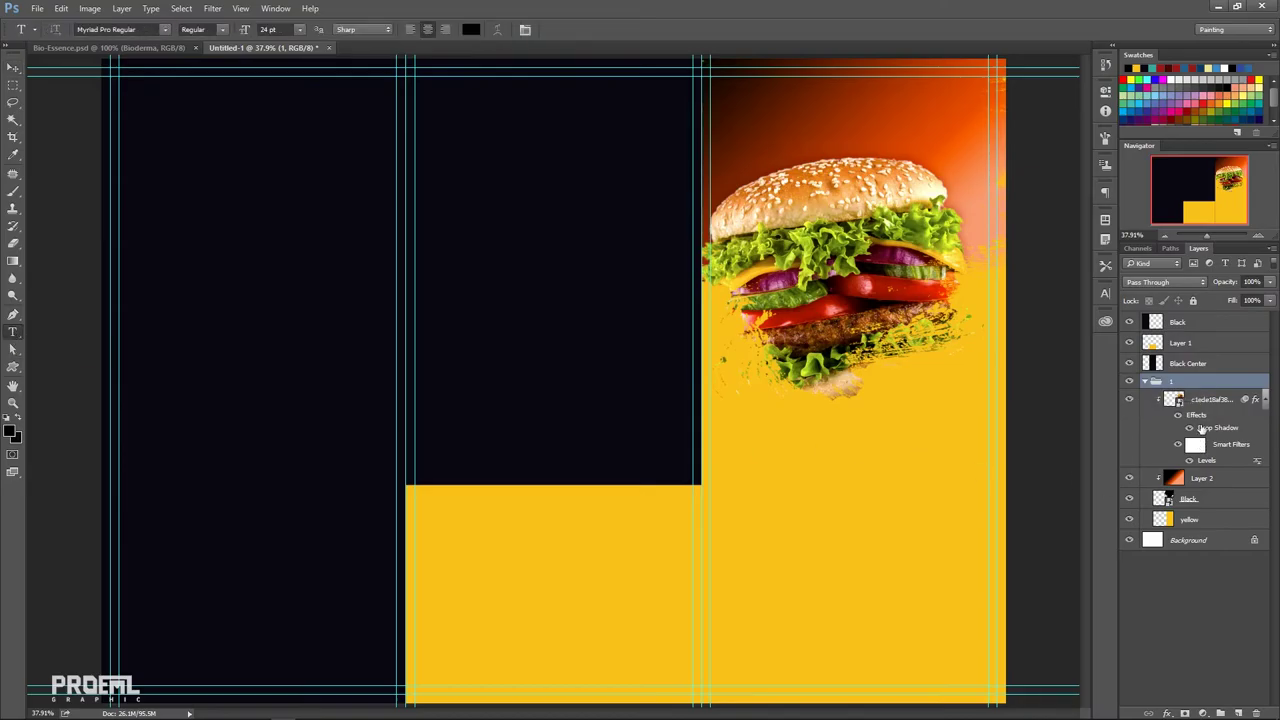
pyautogui.click(1210, 400)
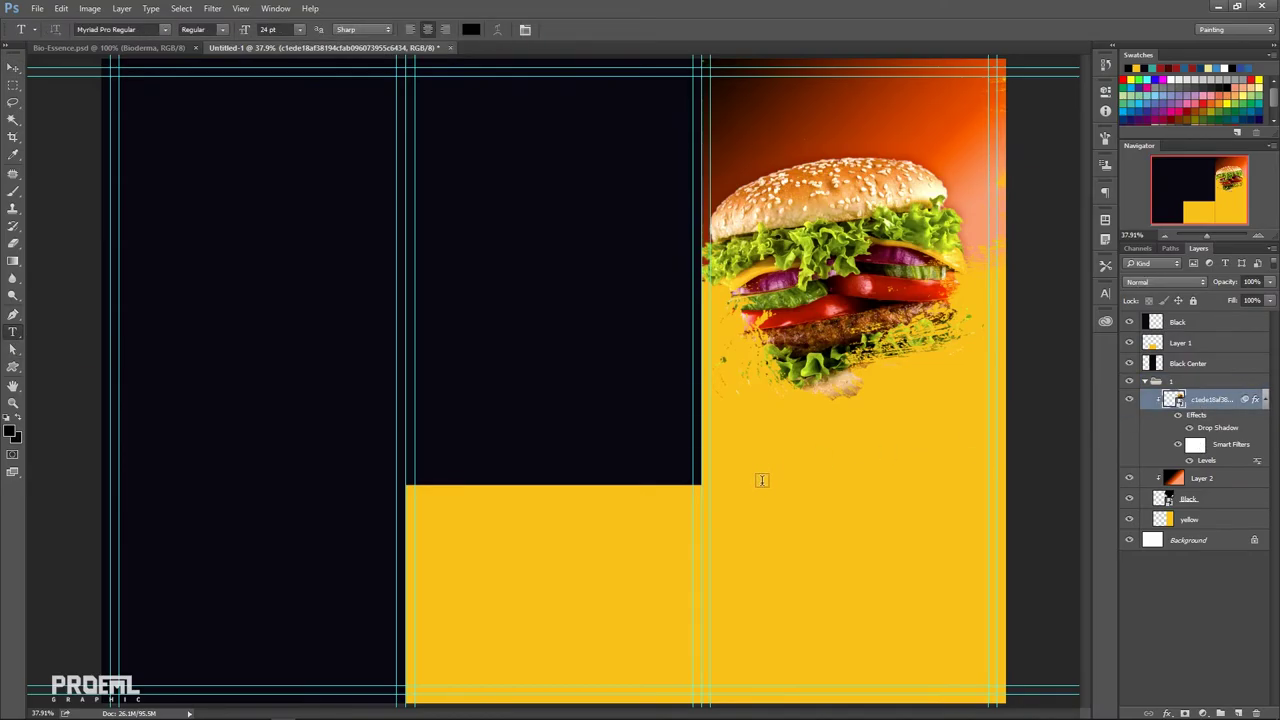
pyautogui.click(761, 481)
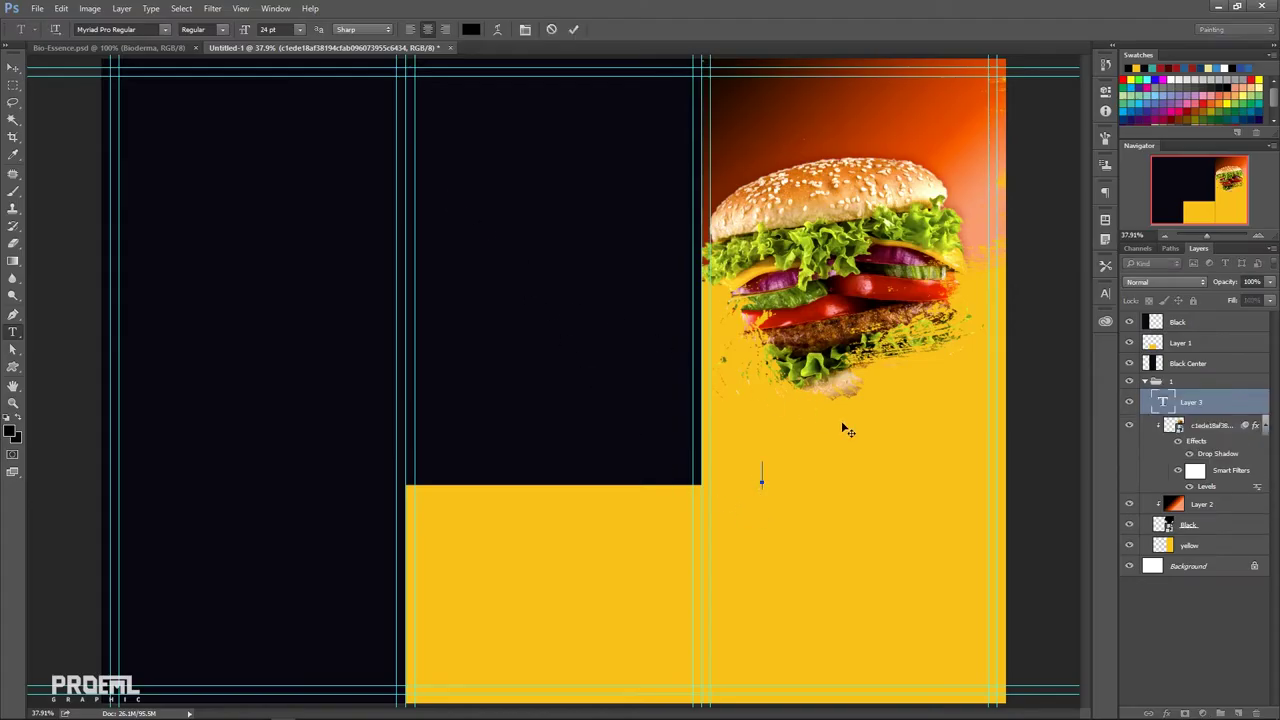
pyautogui.write('m')
pyautogui.write('MENU')
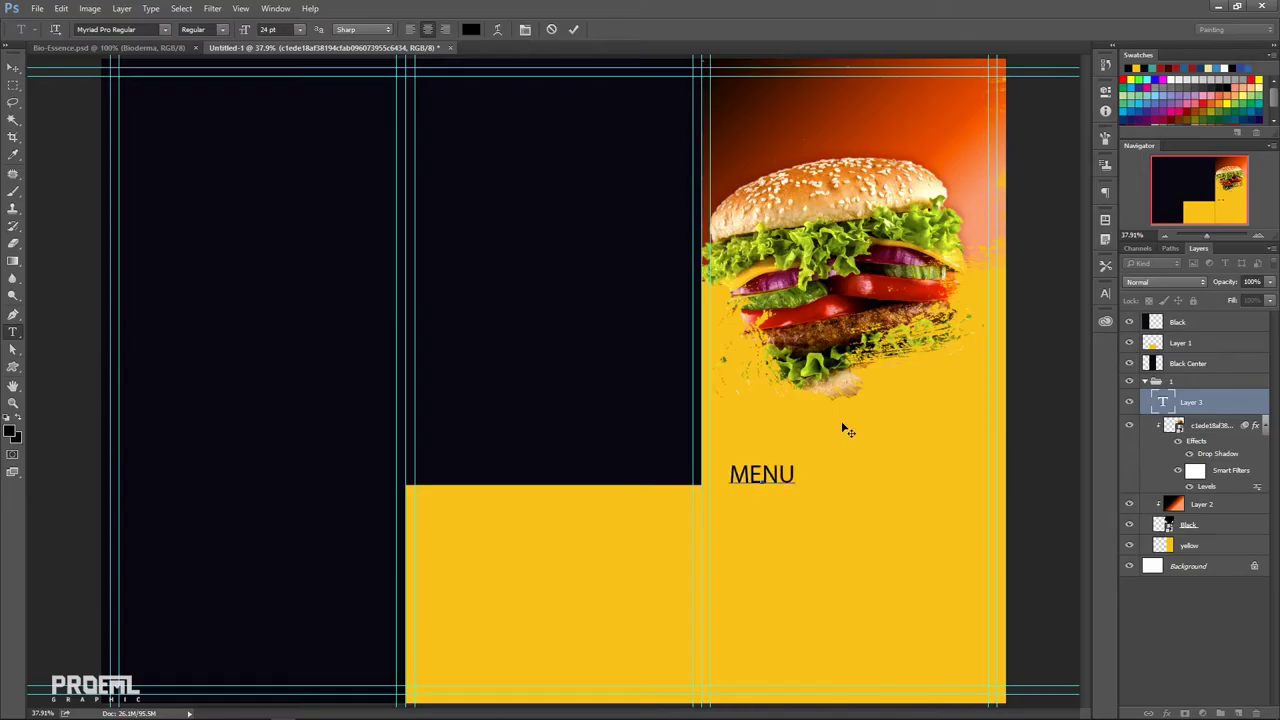
pyautogui.click(579, 29)
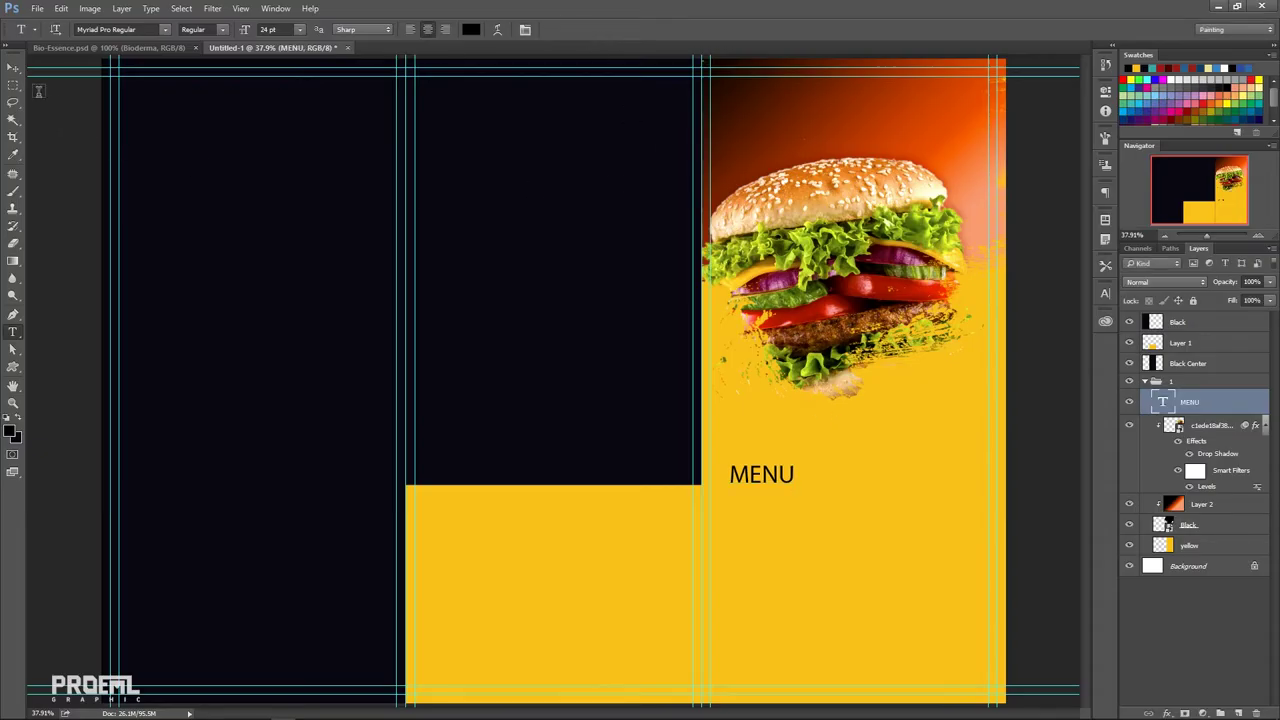
# Rotate MENU -90° to run vertically and place it on the yellow panel
pyautogui.click(20, 72)
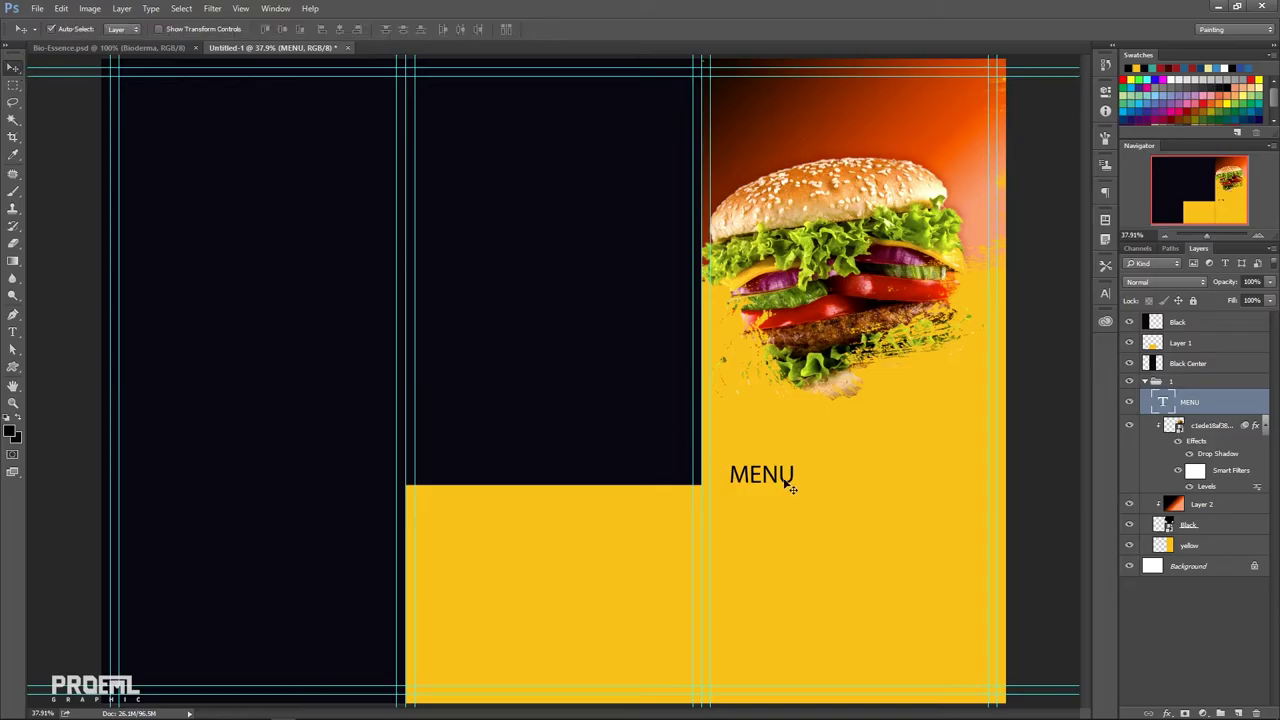
pyautogui.moveTo(790, 487); pyautogui.dragTo(868, 450)
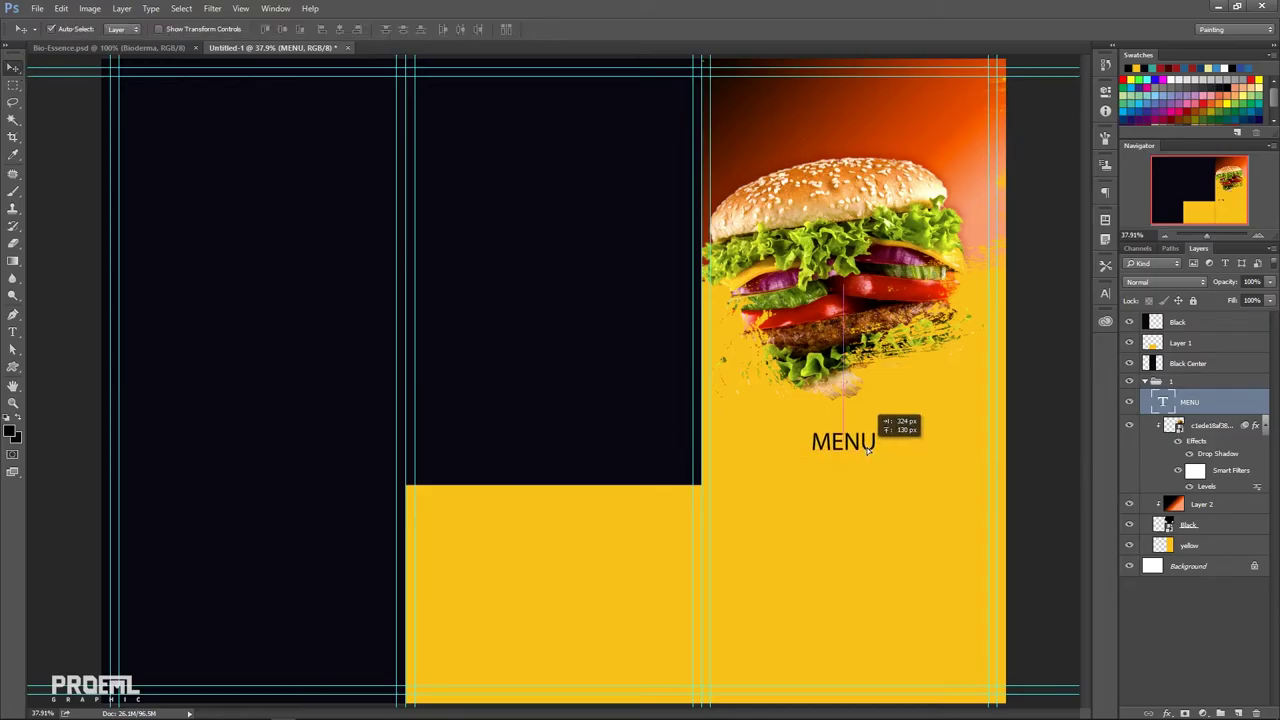
pyautogui.moveTo(868, 450); pyautogui.dragTo(900, 424)
pyautogui.hotkey('ctrl', 't')
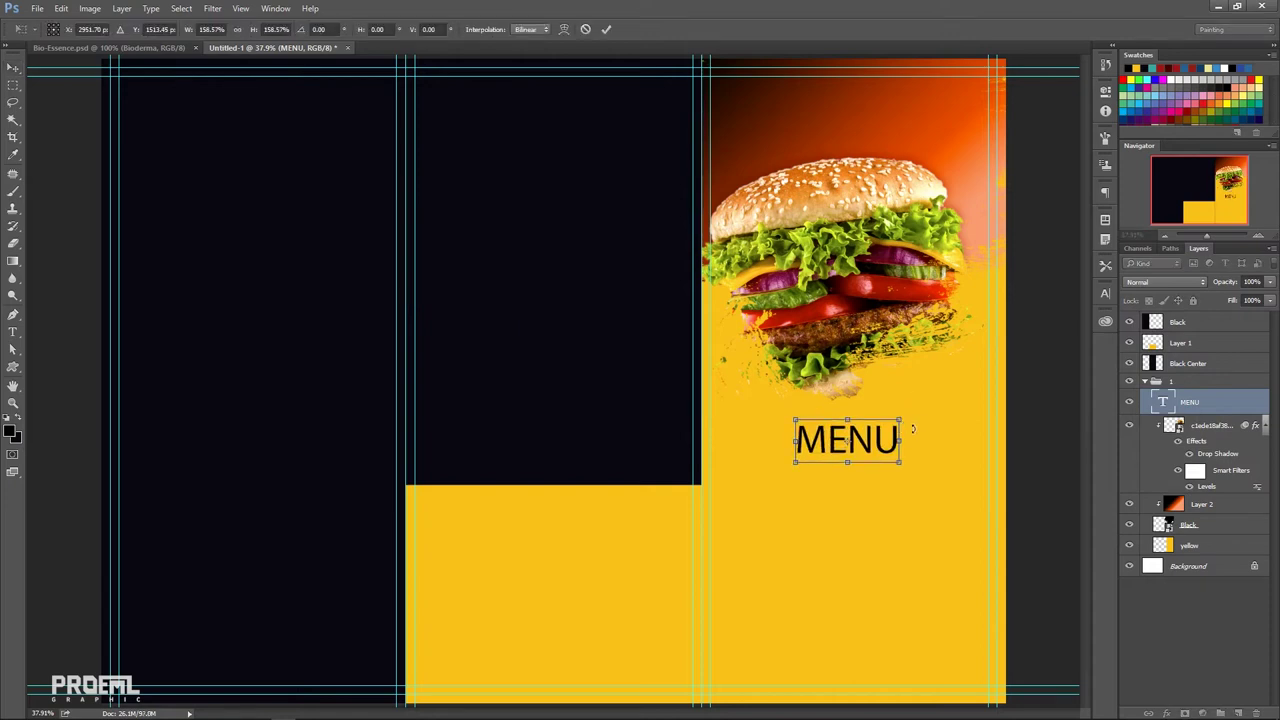
pyautogui.moveTo(899, 421)
pyautogui.mouseDown()
pyautogui.moveTo(806, 345)
pyautogui.moveTo(836, 333)
pyautogui.mouseUp()
pyautogui.moveTo(845, 432); pyautogui.dragTo(789, 537)
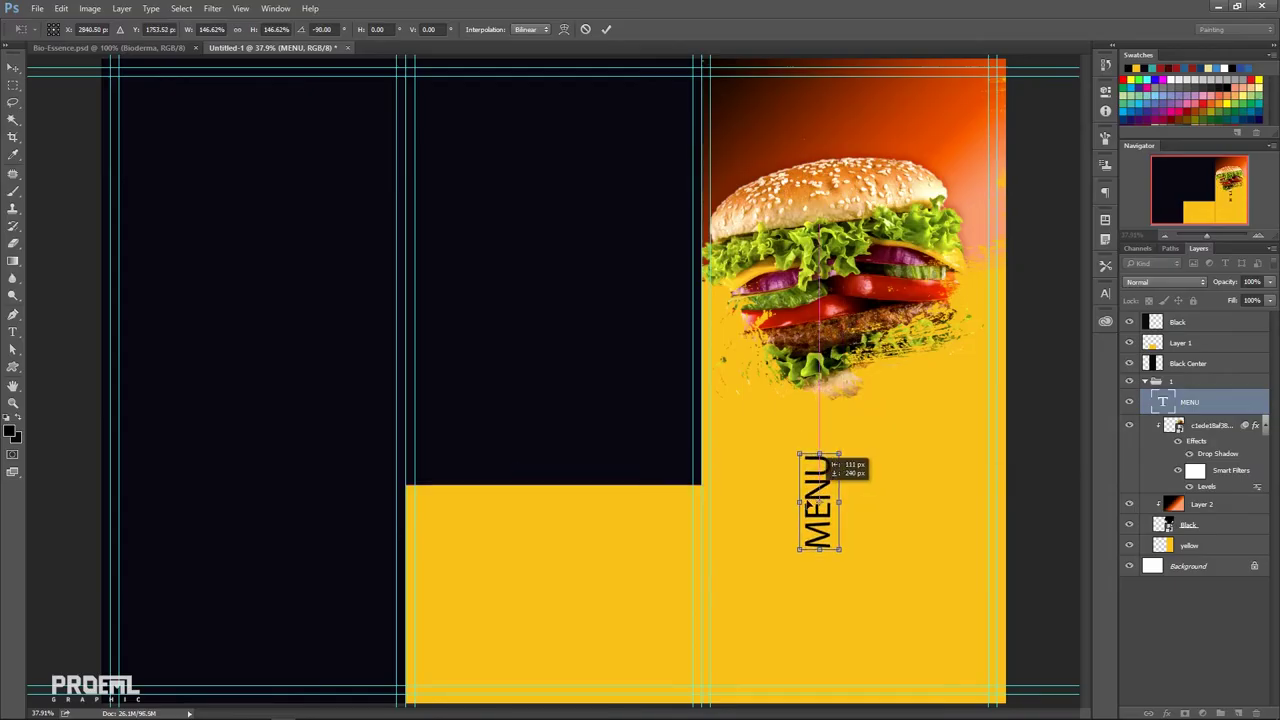
pyautogui.click(605, 30)
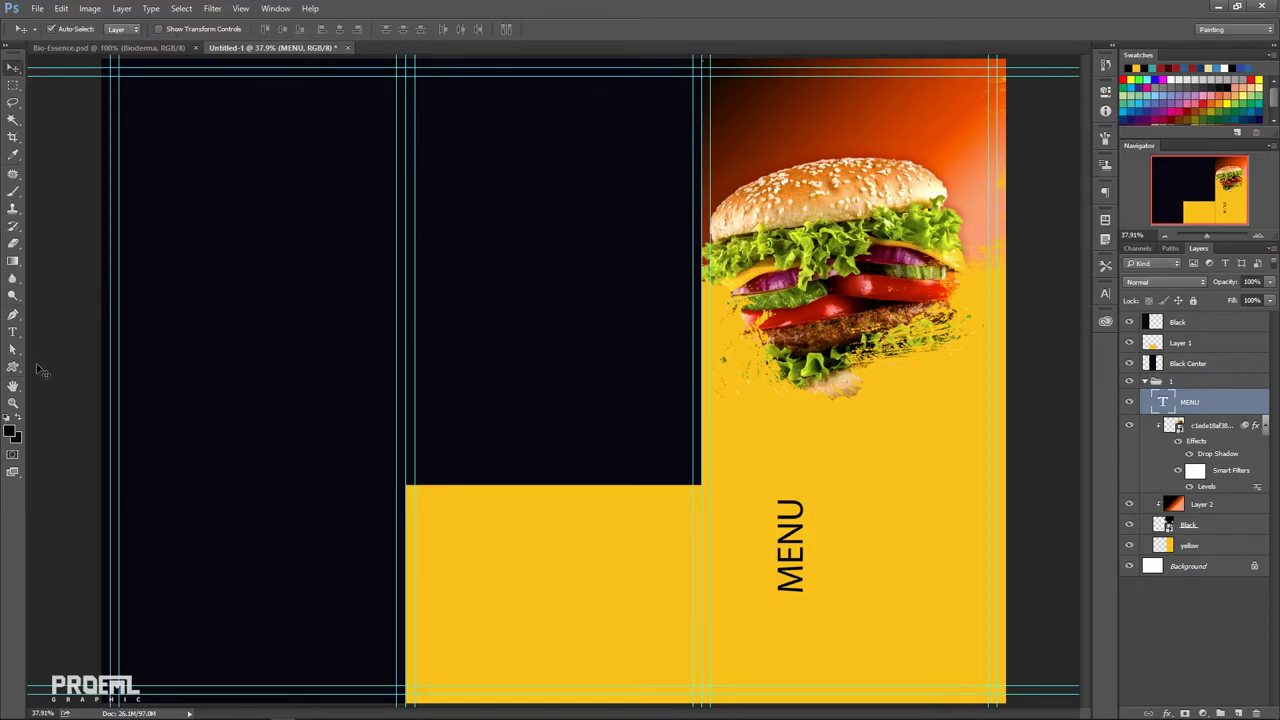
pyautogui.click(13, 366)
pyautogui.click(58, 366)
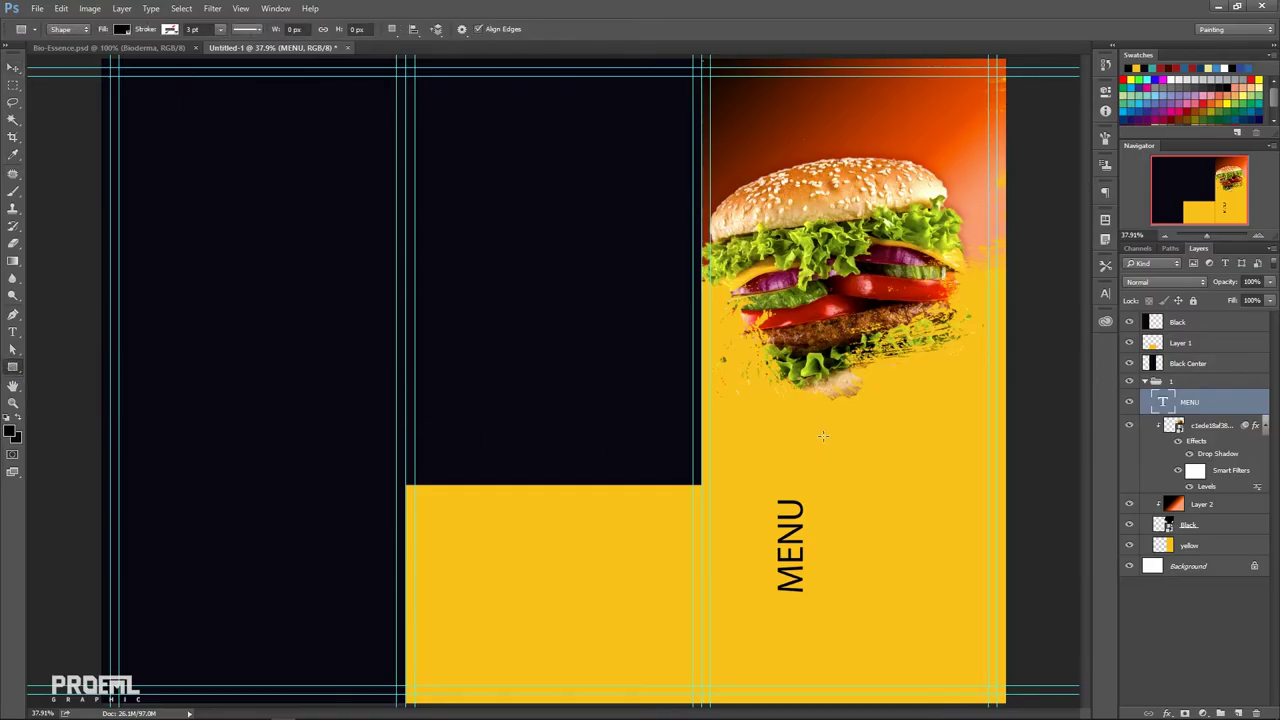
# Draw a thin vertical line beside MENU and move it up slightly
pyautogui.moveTo(824, 436); pyautogui.dragTo(825, 634)
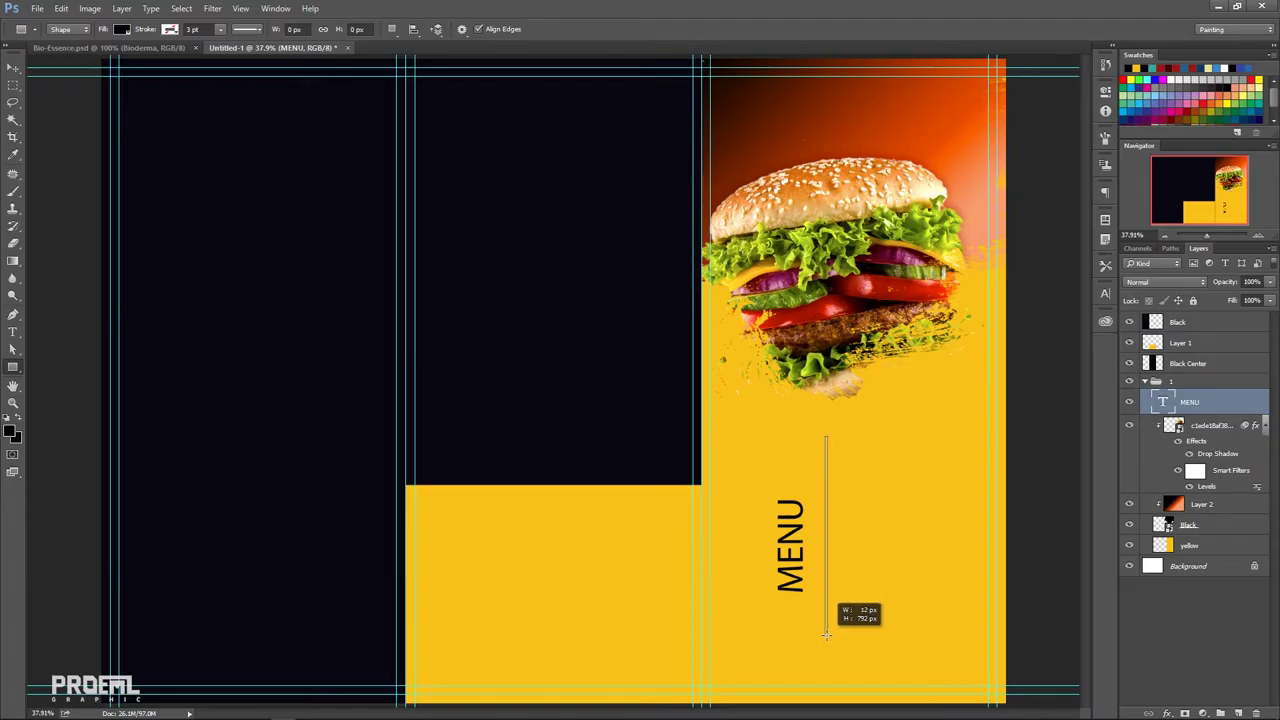
pyautogui.moveTo(825, 634); pyautogui.dragTo(823, 636)
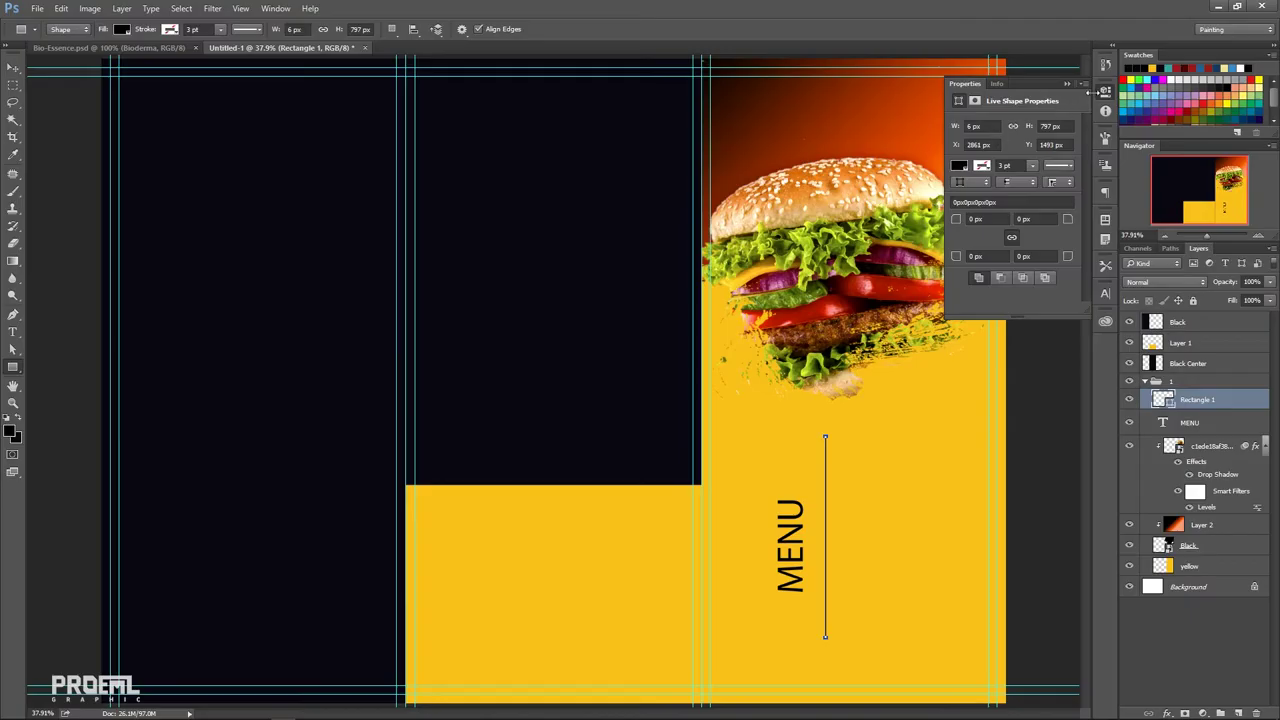
pyautogui.click(1105, 91)
pyautogui.click(13, 67)
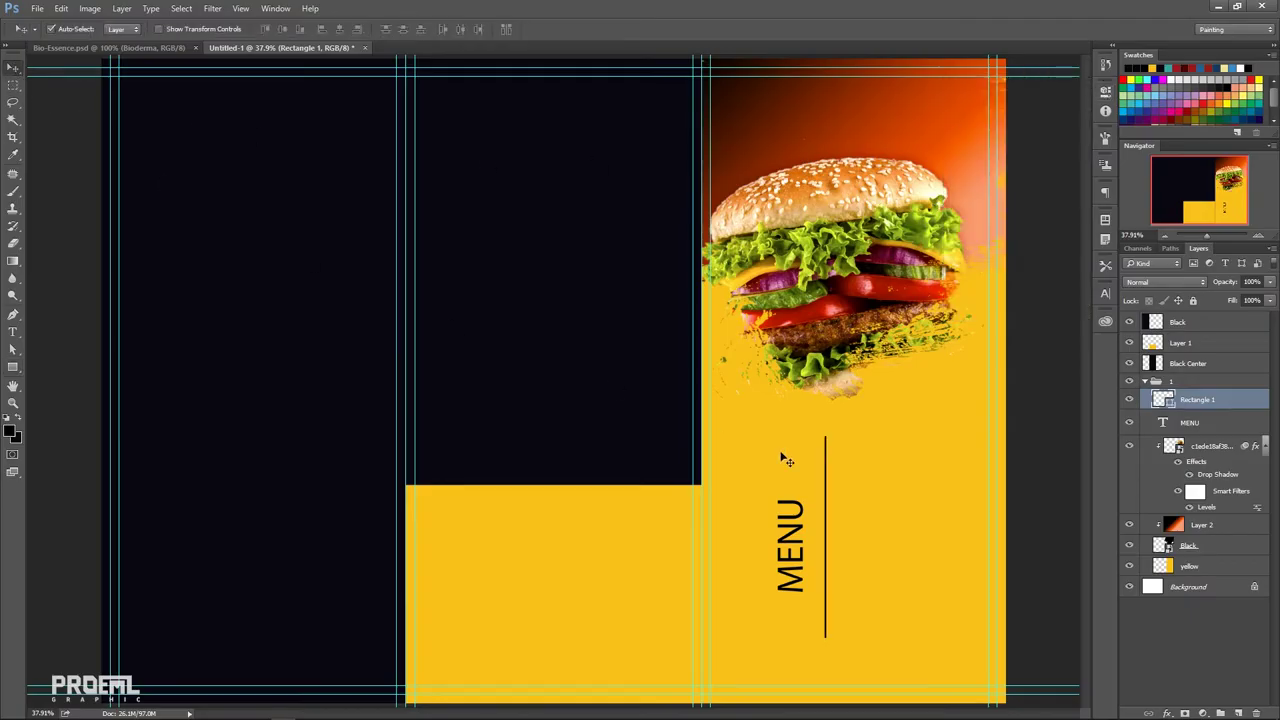
pyautogui.scroll(5, 906, 569)
pyautogui.moveTo(906, 569); pyautogui.dragTo(829, 452)
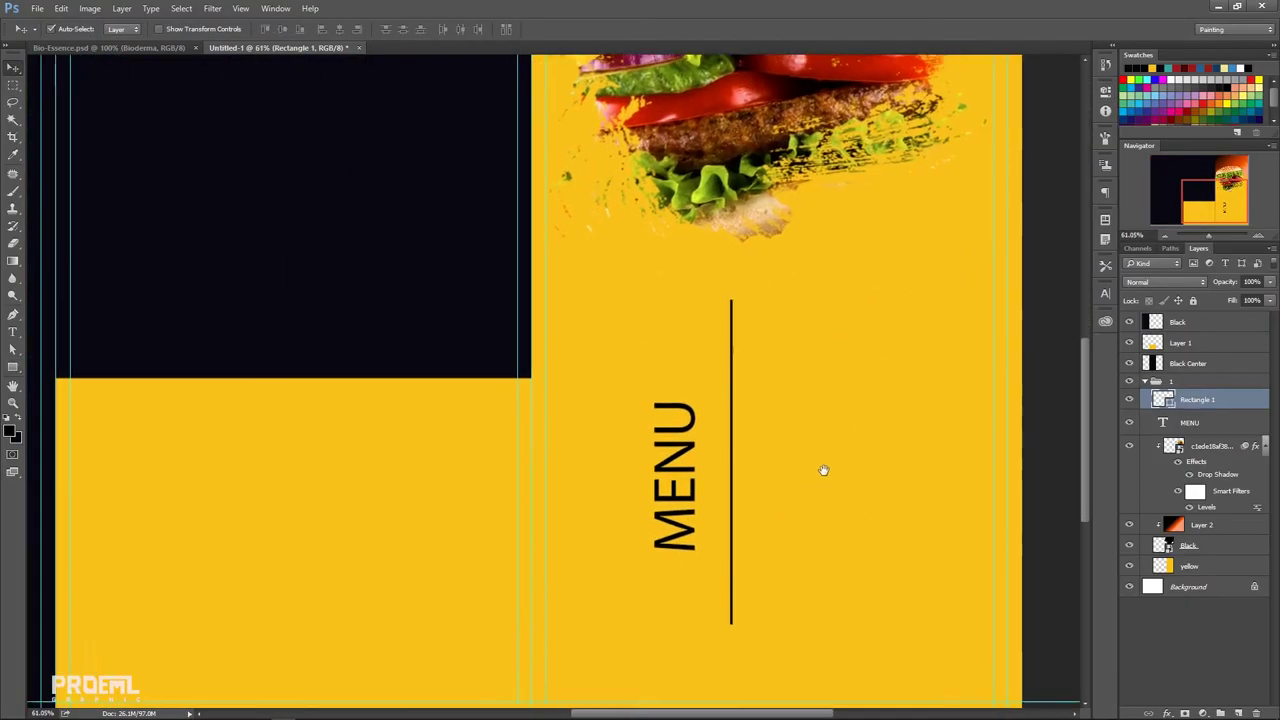
pyautogui.scroll(1, 829, 452)
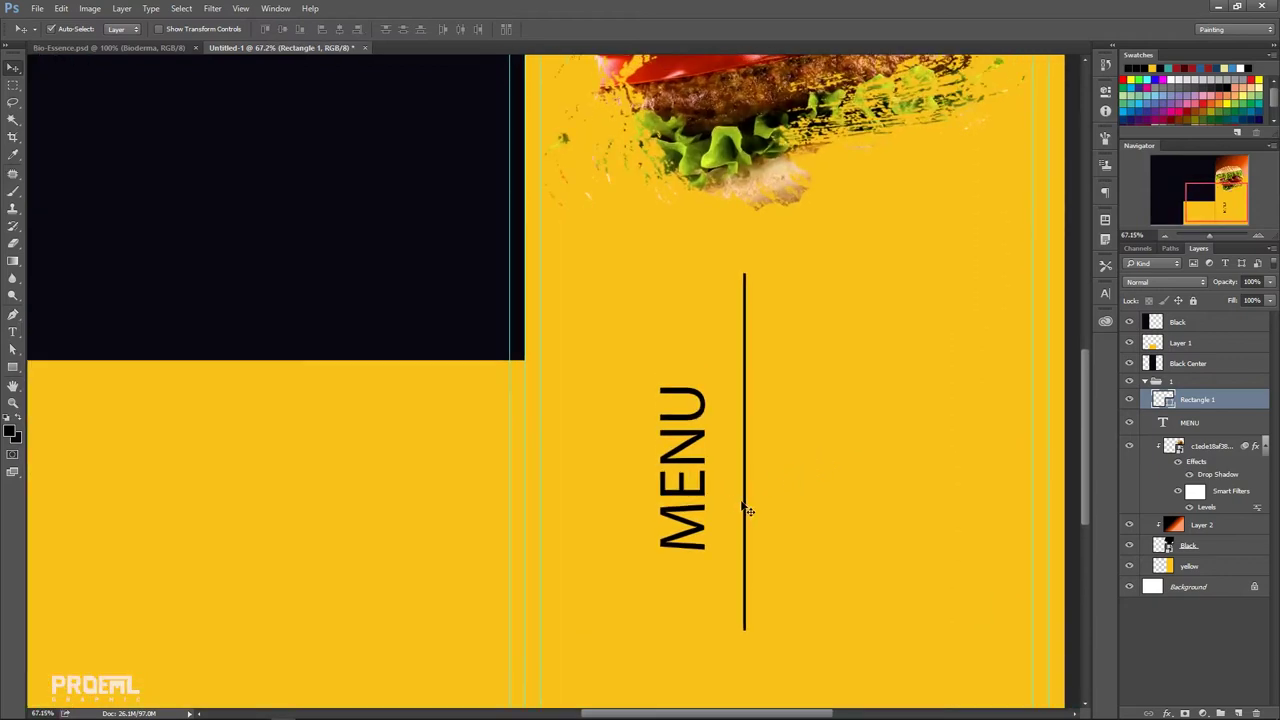
pyautogui.moveTo(748, 512); pyautogui.dragTo(737, 434)
# Shorten the divider line from its top end and commit the transform
pyautogui.hotkey('ctrl', 't')
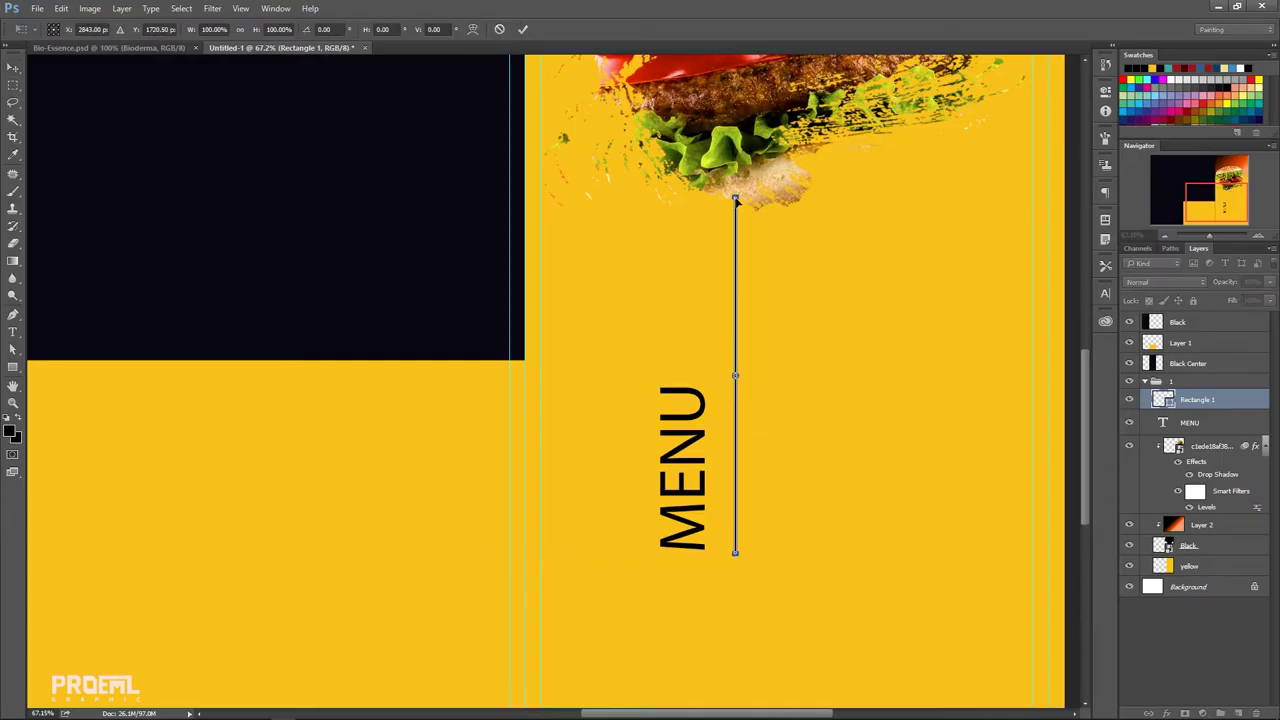
pyautogui.scroll(3, 735, 200)
pyautogui.moveTo(737, 197); pyautogui.dragTo(738, 336)
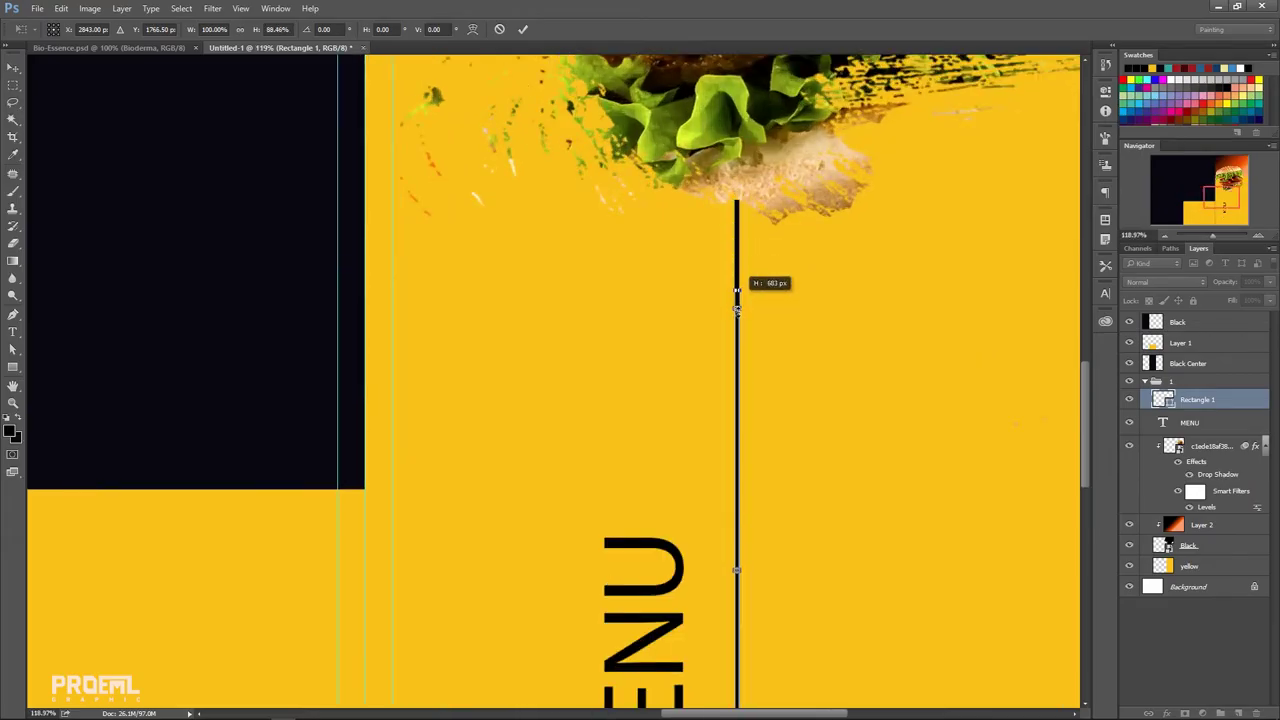
pyautogui.scroll(-1, 768, 346)
pyautogui.scroll(-1, 768, 346)
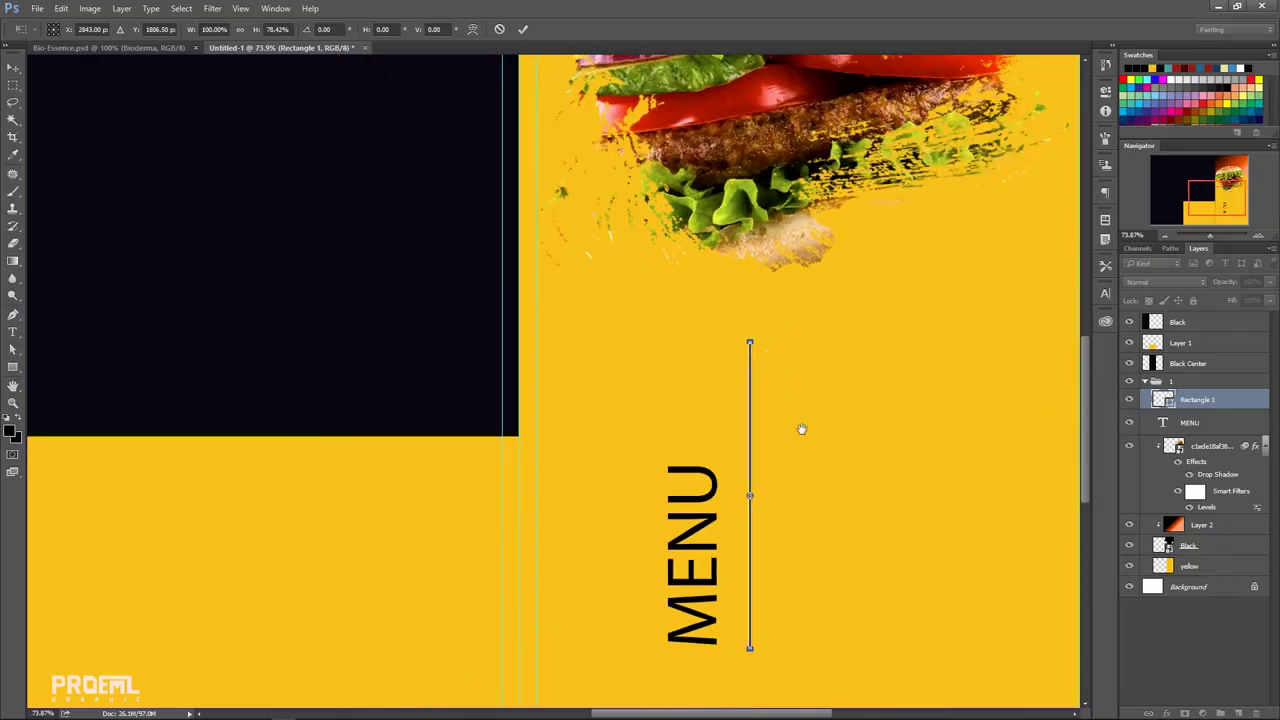
pyautogui.scroll(-1, 768, 346)
pyautogui.scroll(-1, 769, 346)
pyautogui.scroll(-1, 770, 346)
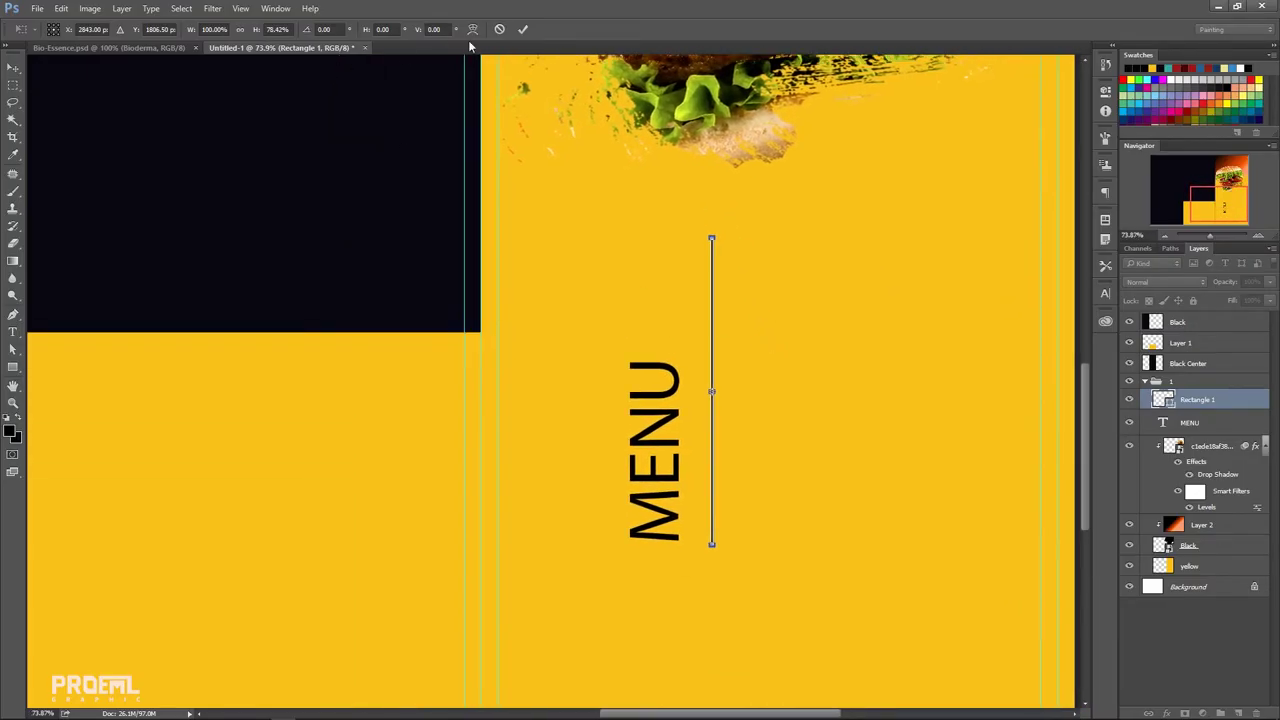
pyautogui.click(522, 29)
pyautogui.click(753, 497)
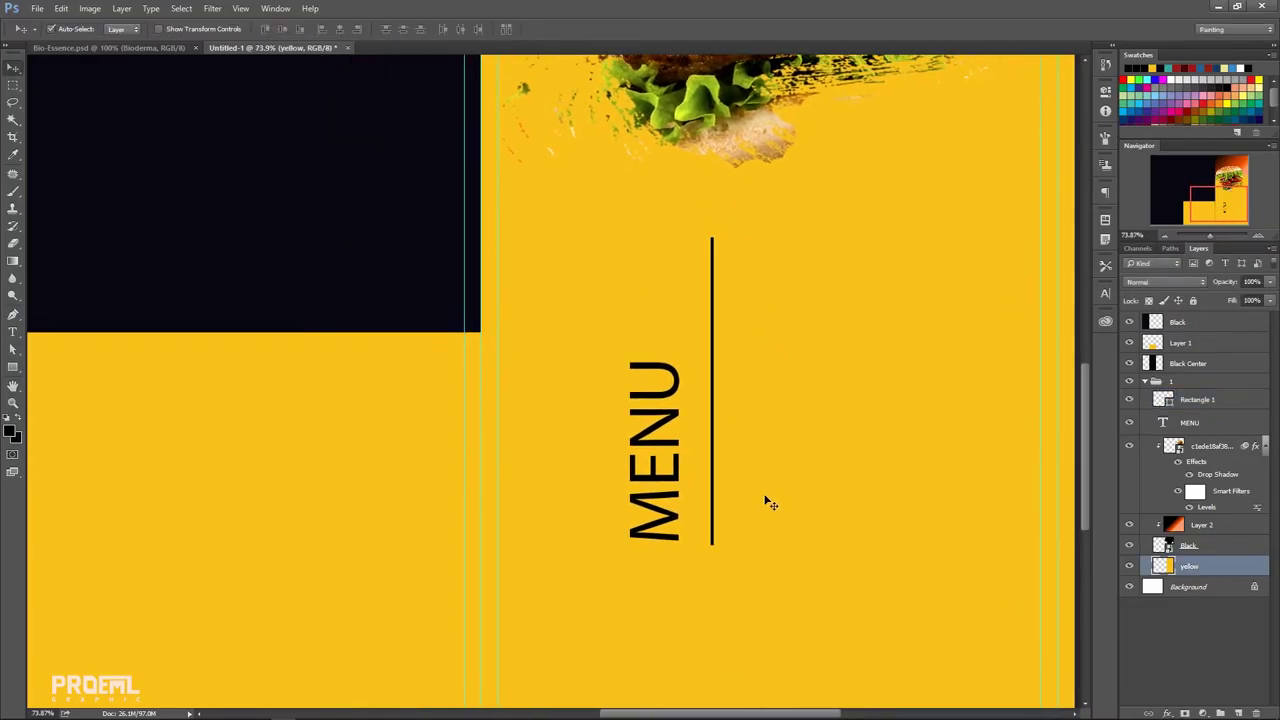
pyautogui.scroll(-1, 765, 497)
pyautogui.scroll(1, 767, 500)
pyautogui.scroll(2, 762, 493)
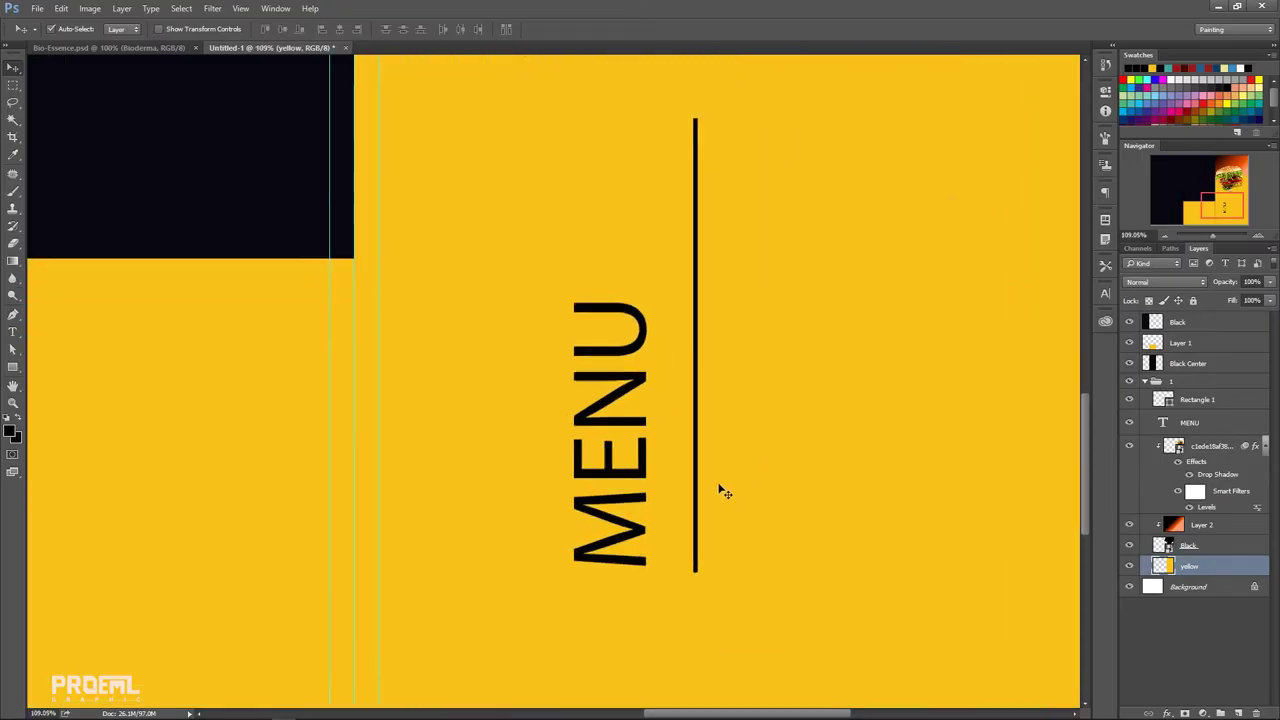
pyautogui.scroll(1, 723, 491)
# Narrow the divider line to 83.33% width and commit
pyautogui.click(697, 455)
pyautogui.hotkey('ctrl', 't')
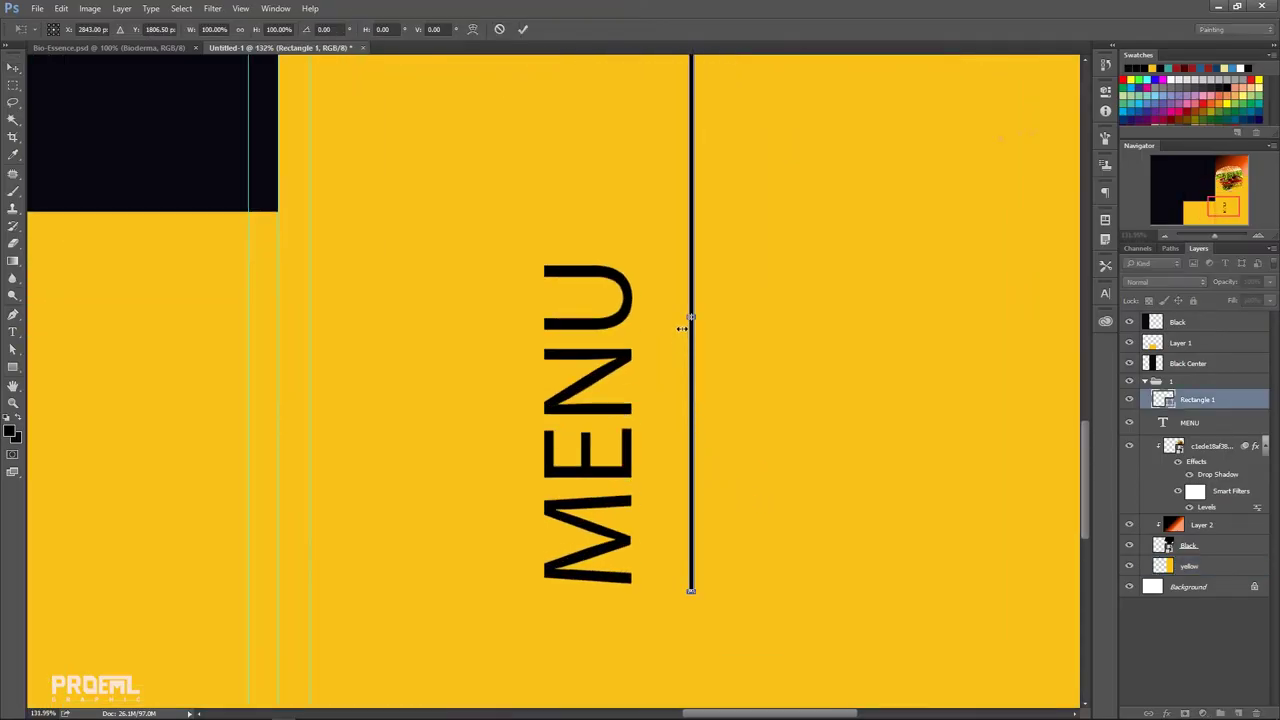
pyautogui.scroll(3, 690, 322)
pyautogui.moveTo(700, 313); pyautogui.dragTo(700, 313)
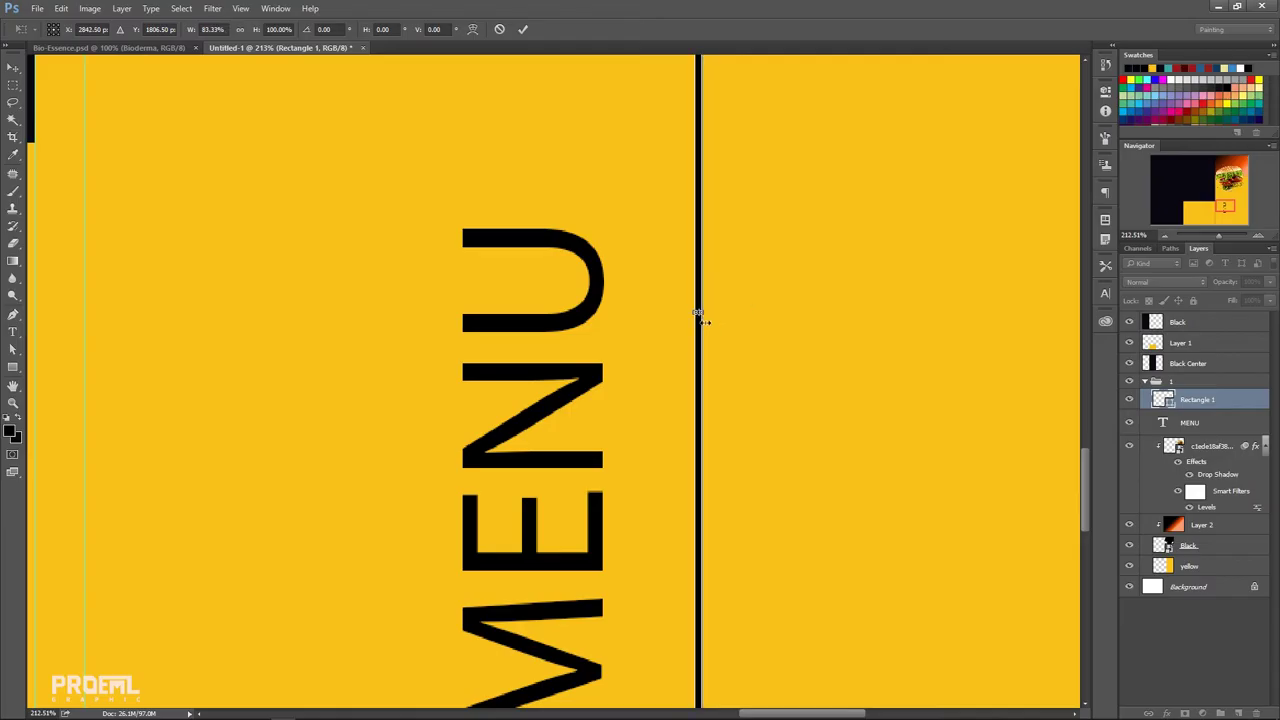
pyautogui.scroll(-2, 700, 313)
pyautogui.scroll(-2, 700, 311)
pyautogui.scroll(-2, 690, 300)
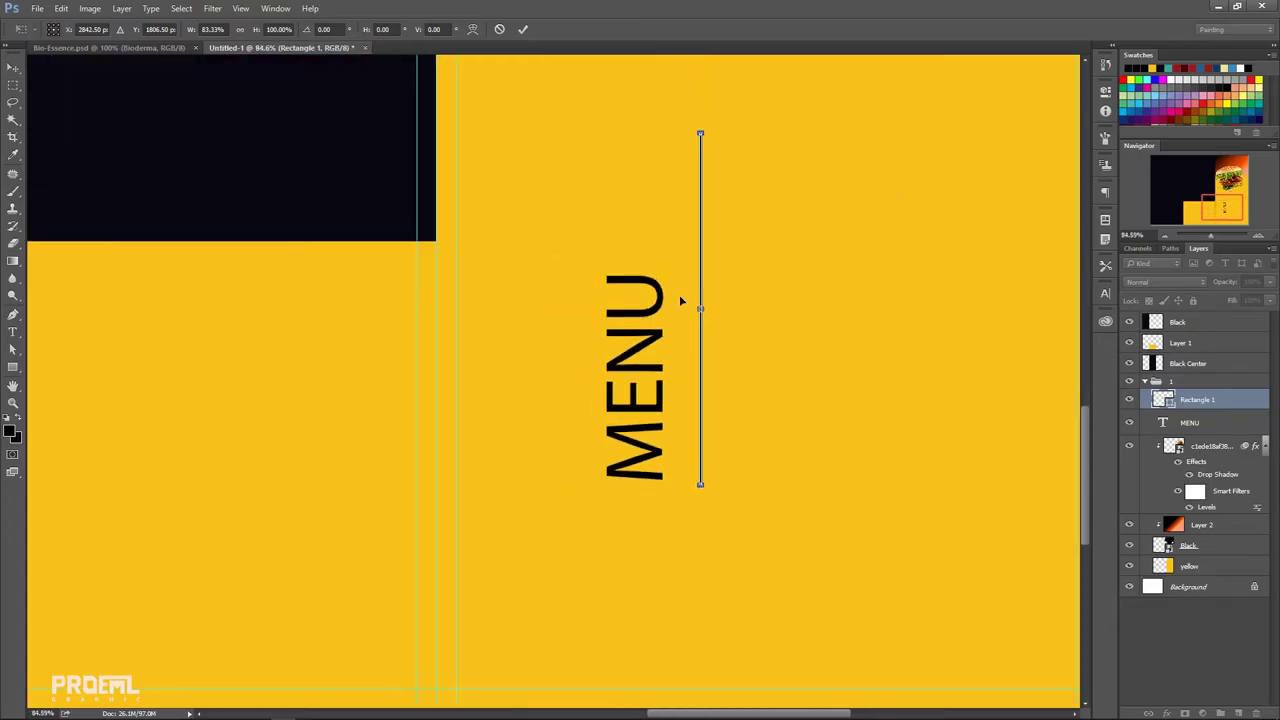
pyautogui.click(522, 29)
pyautogui.scroll(-2, 757, 368)
pyautogui.scroll(1, 757, 368)
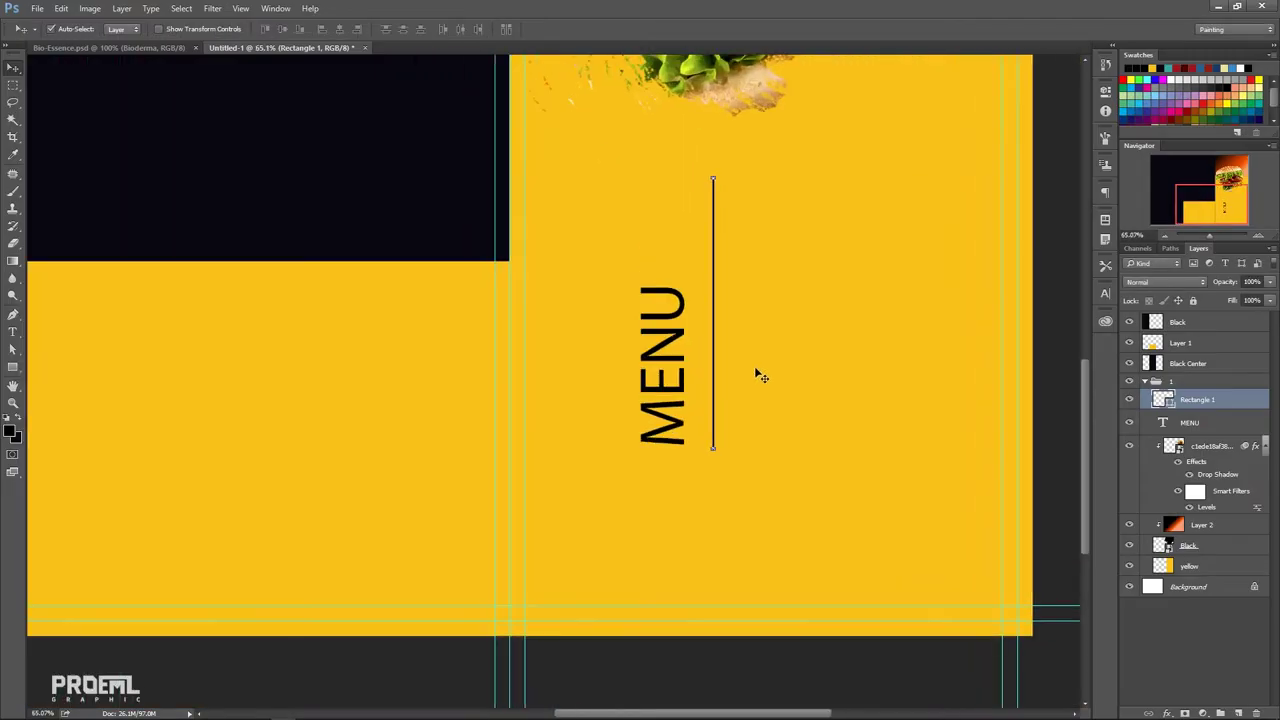
# Move the line right beside MENU and Alt-drag a copy of MENU to the upper right
pyautogui.click(760, 374)
pyautogui.moveTo(718, 420); pyautogui.dragTo(701, 418)
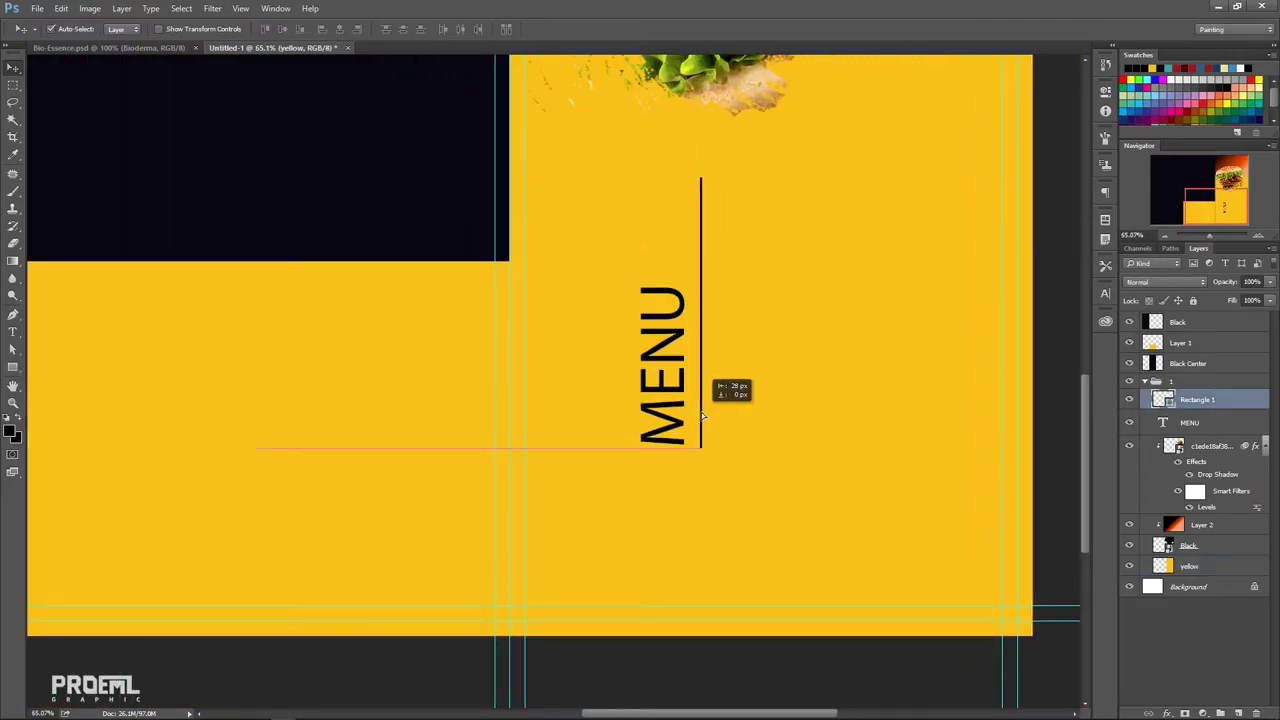
pyautogui.moveTo(701, 418); pyautogui.dragTo(701, 418)
pyautogui.moveTo(676, 345); pyautogui.dragTo(815, 213)
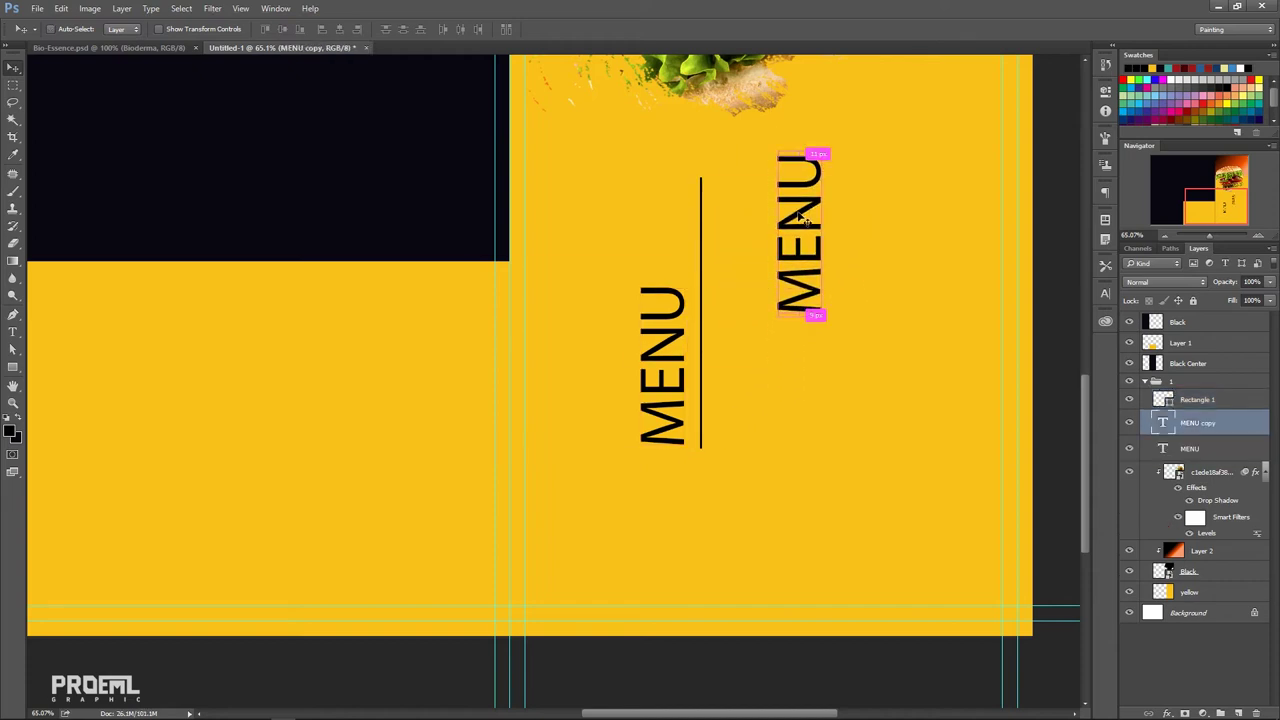
# Rotate the MENU copy 90° to horizontal and scale it down
pyautogui.hotkey('ctrl', 't')
pyautogui.moveTo(894, 206); pyautogui.dragTo(936, 331)
pyautogui.click(606, 29)
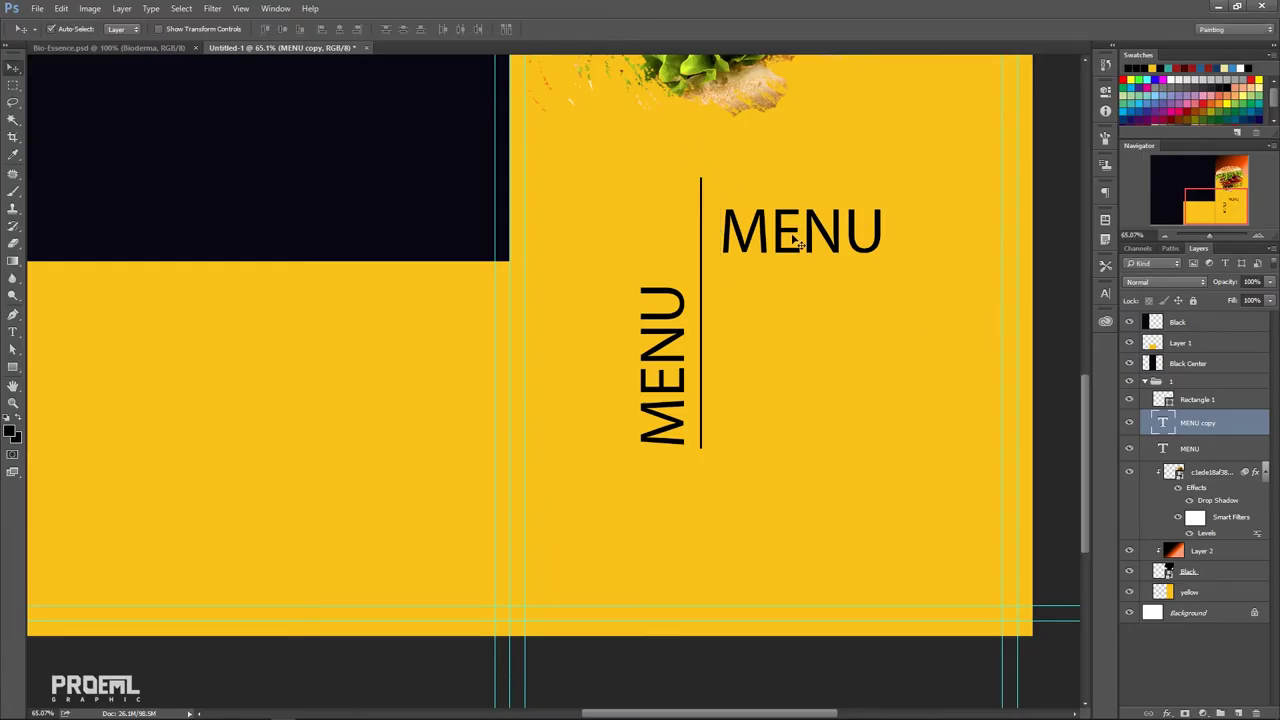
pyautogui.hotkey('ctrl', 't')
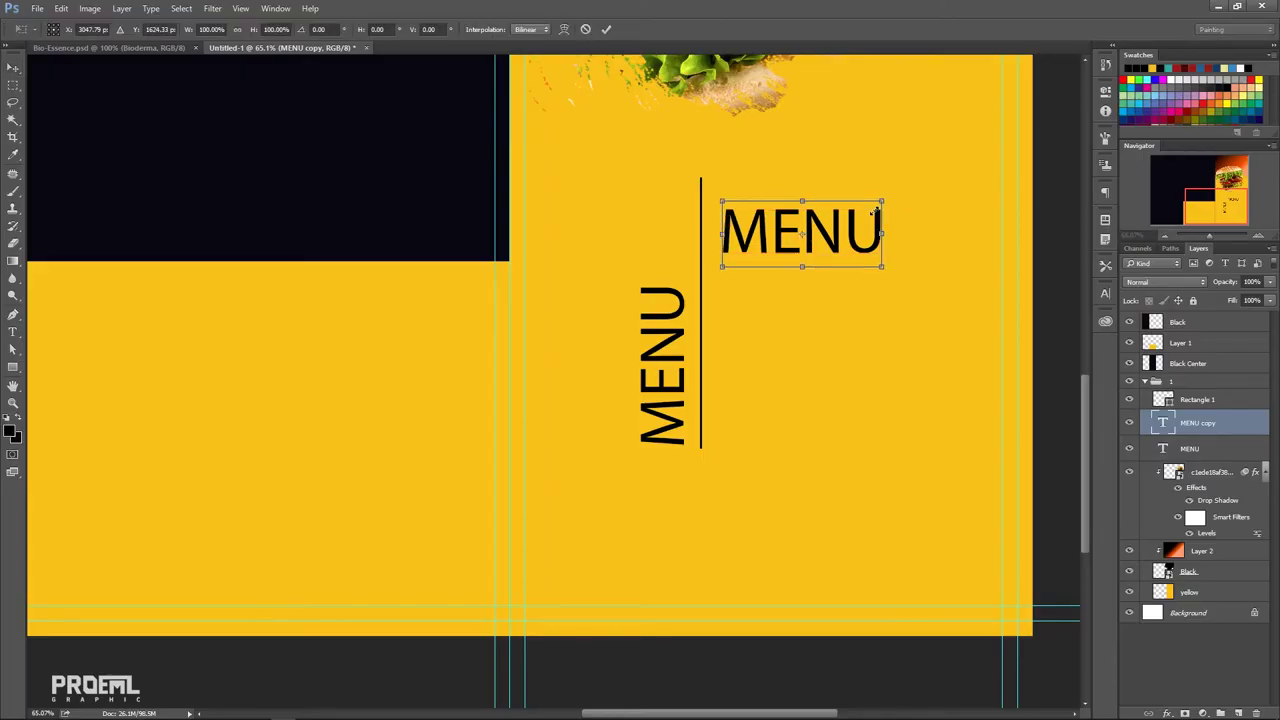
pyautogui.moveTo(879, 203); pyautogui.dragTo(853, 213)
pyautogui.click(606, 29)
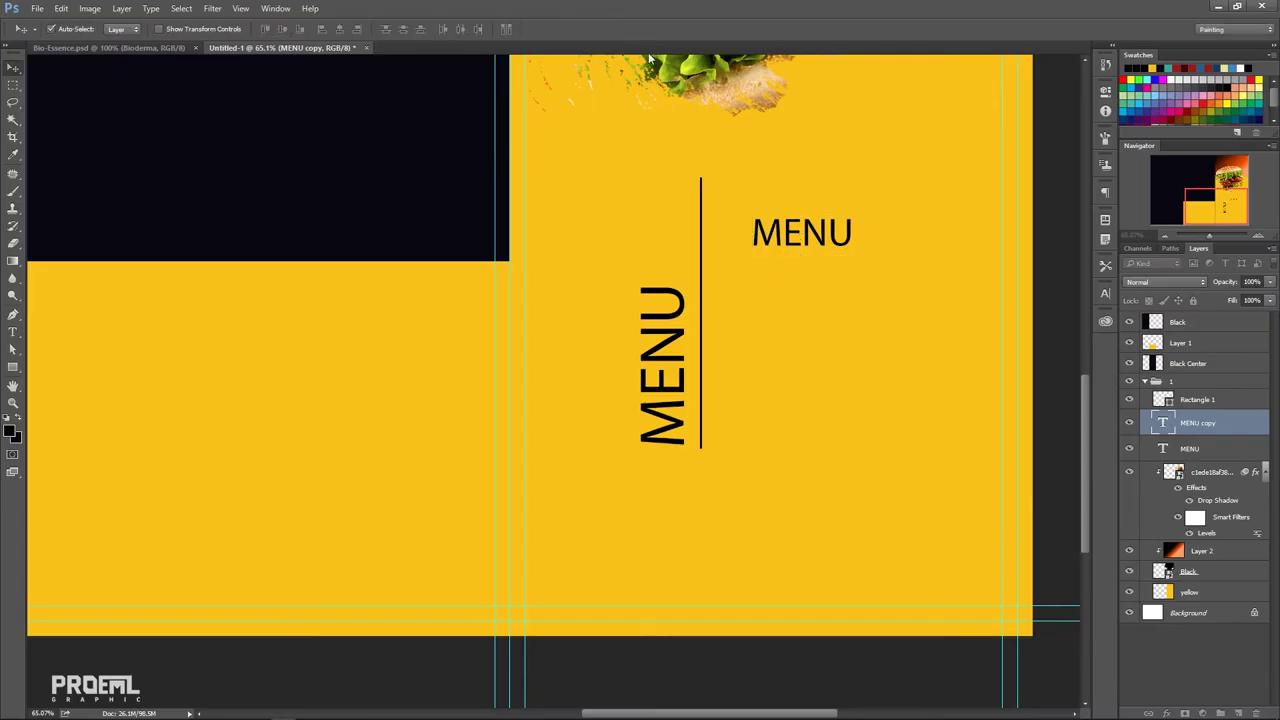
# Switch the copy to Arial and turn off the st ligature in Breakfast
pyautogui.click(1103, 295)
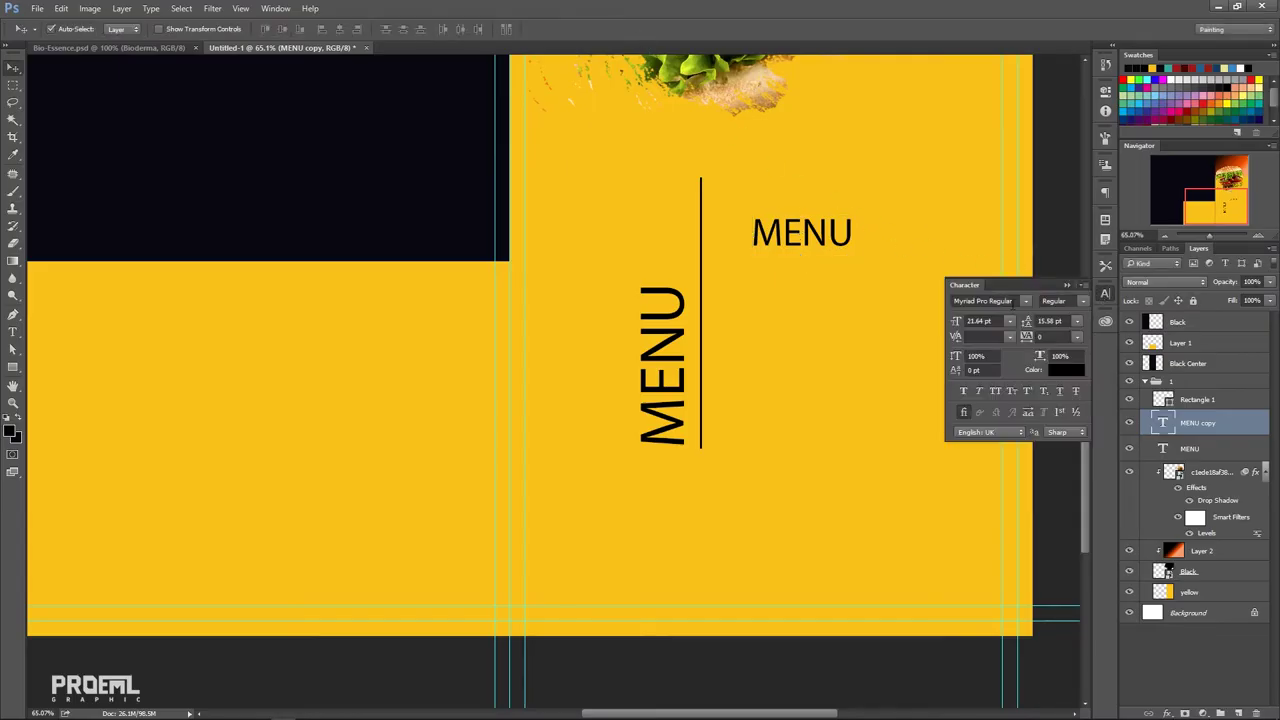
pyautogui.click(1012, 301)
pyautogui.click(1025, 301)
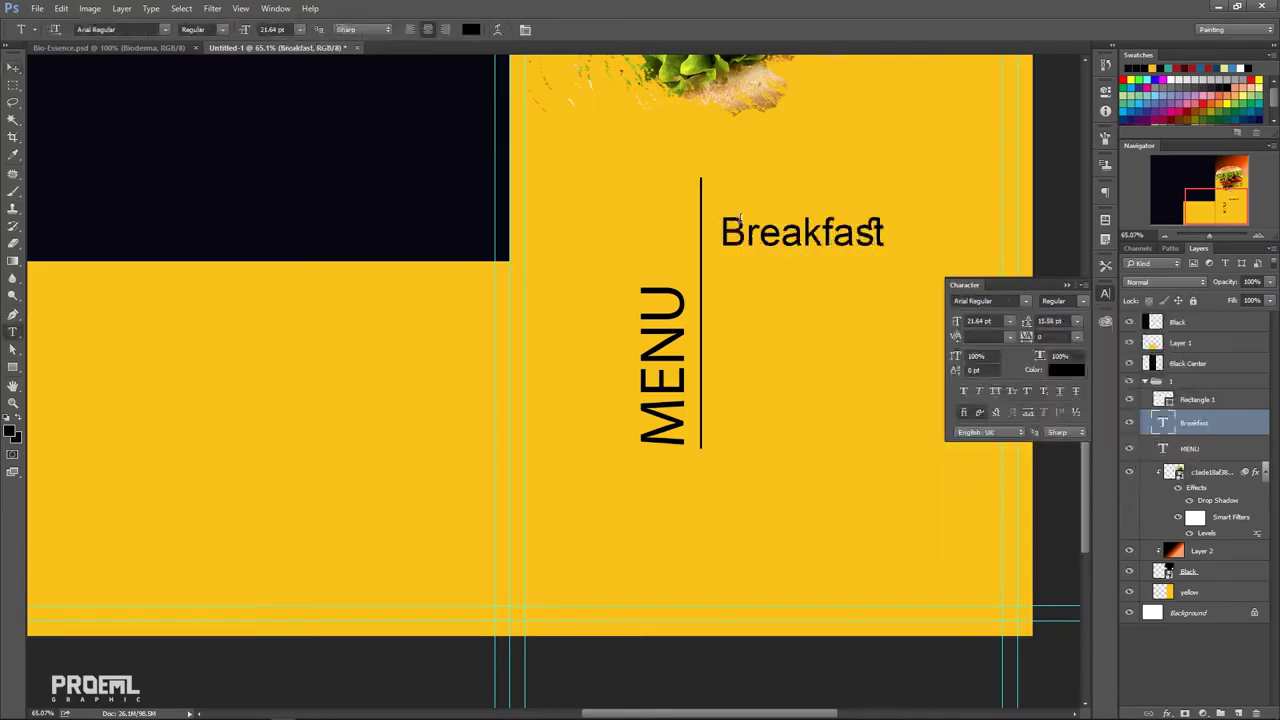
pyautogui.click(966, 412)
pyautogui.click(967, 413)
pyautogui.click(977, 413)
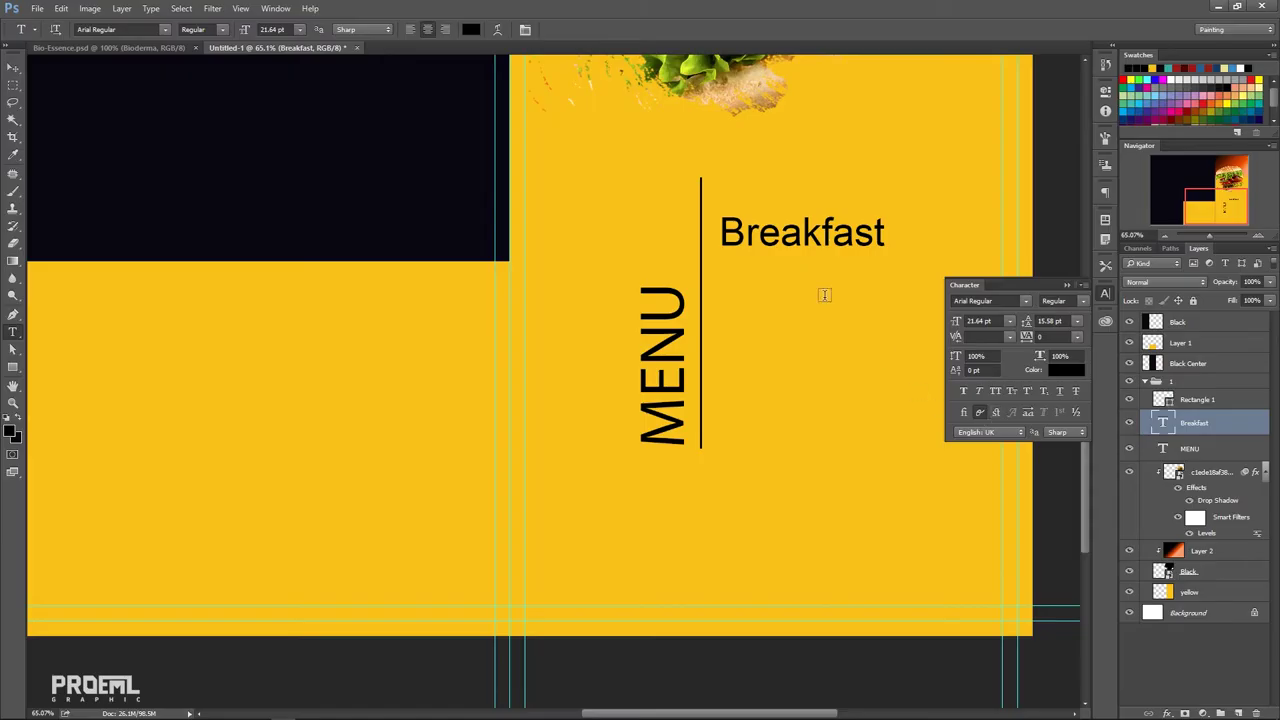
# Move Breakfast to the top of the divider, set it to 17 pt, and duplicate it below
pyautogui.click(14, 68)
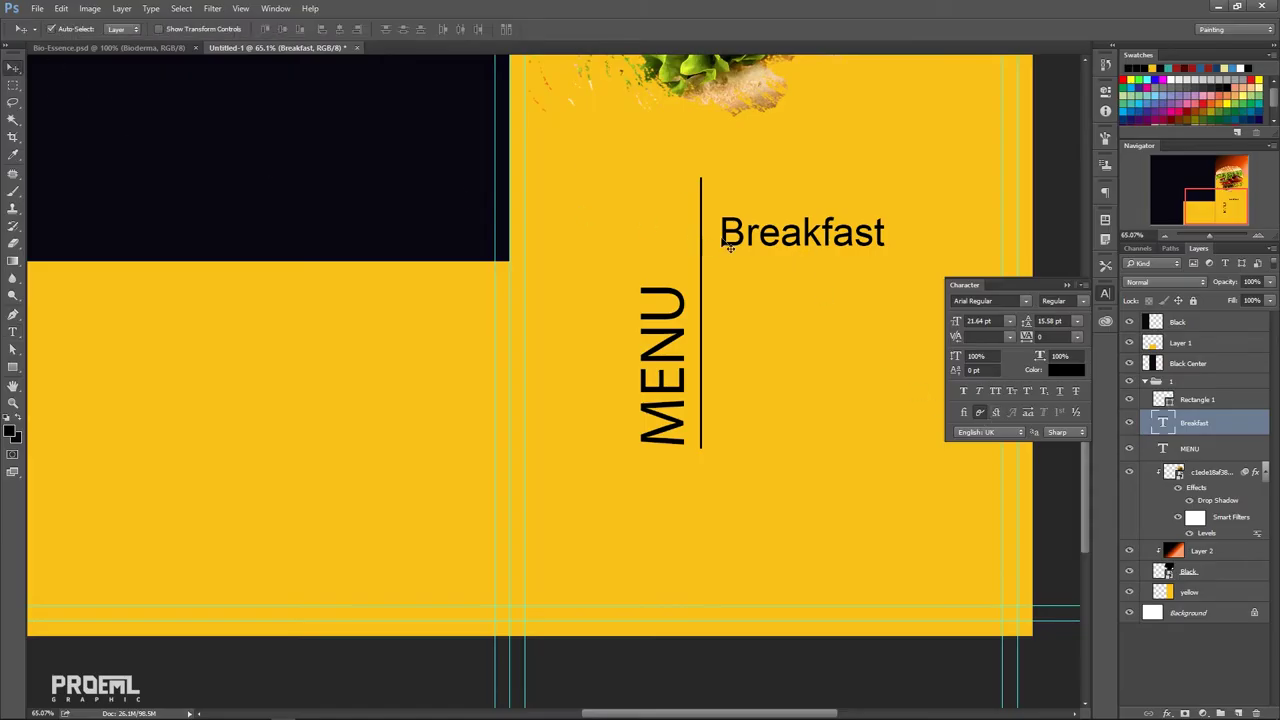
pyautogui.moveTo(797, 245); pyautogui.dragTo(787, 207)
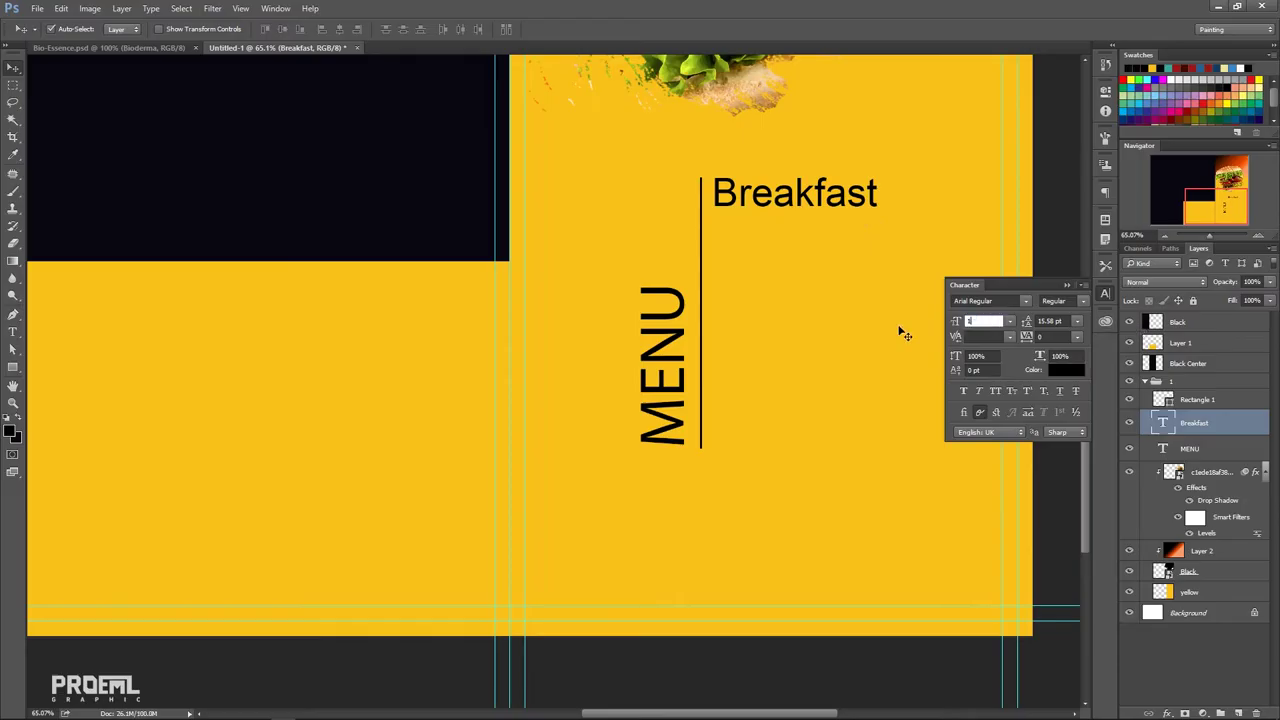
pyautogui.write('7')
pyautogui.press('Return')
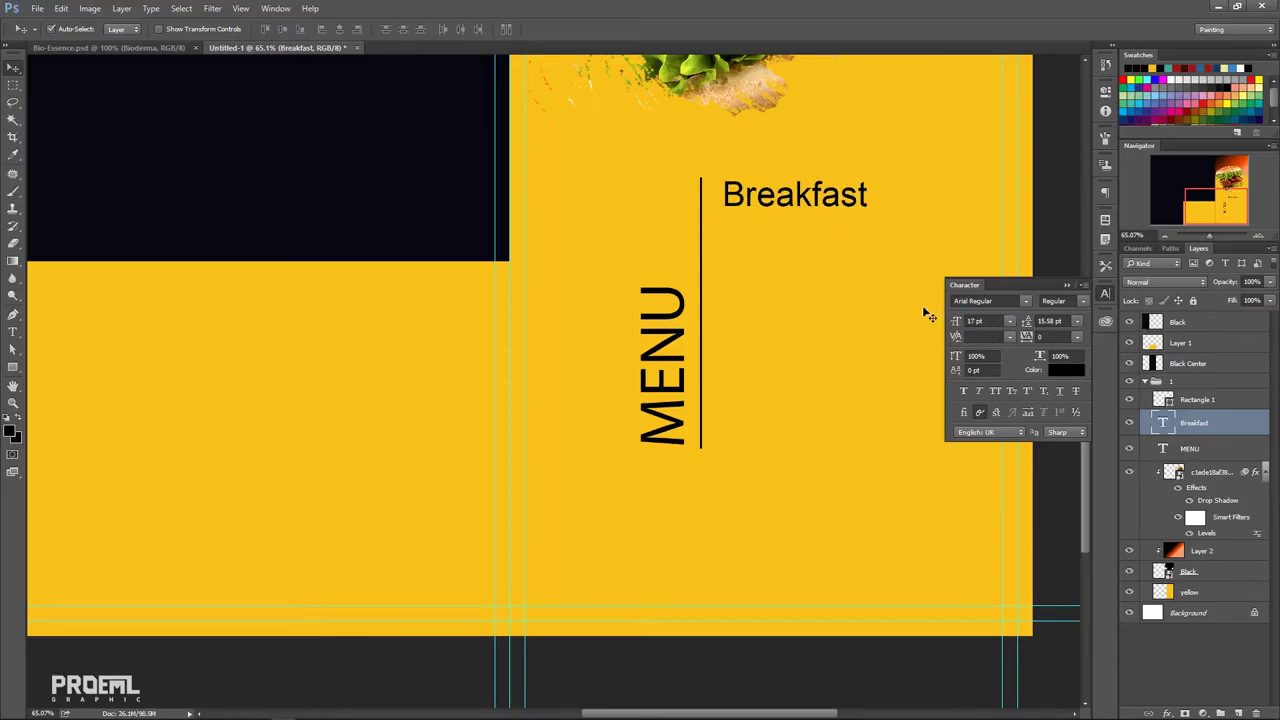
pyautogui.moveTo(820, 200)
pyautogui.mouseDown()
pyautogui.moveTo(800, 206)
pyautogui.moveTo(829, 211)
pyautogui.moveTo(810, 244)
pyautogui.mouseUp()
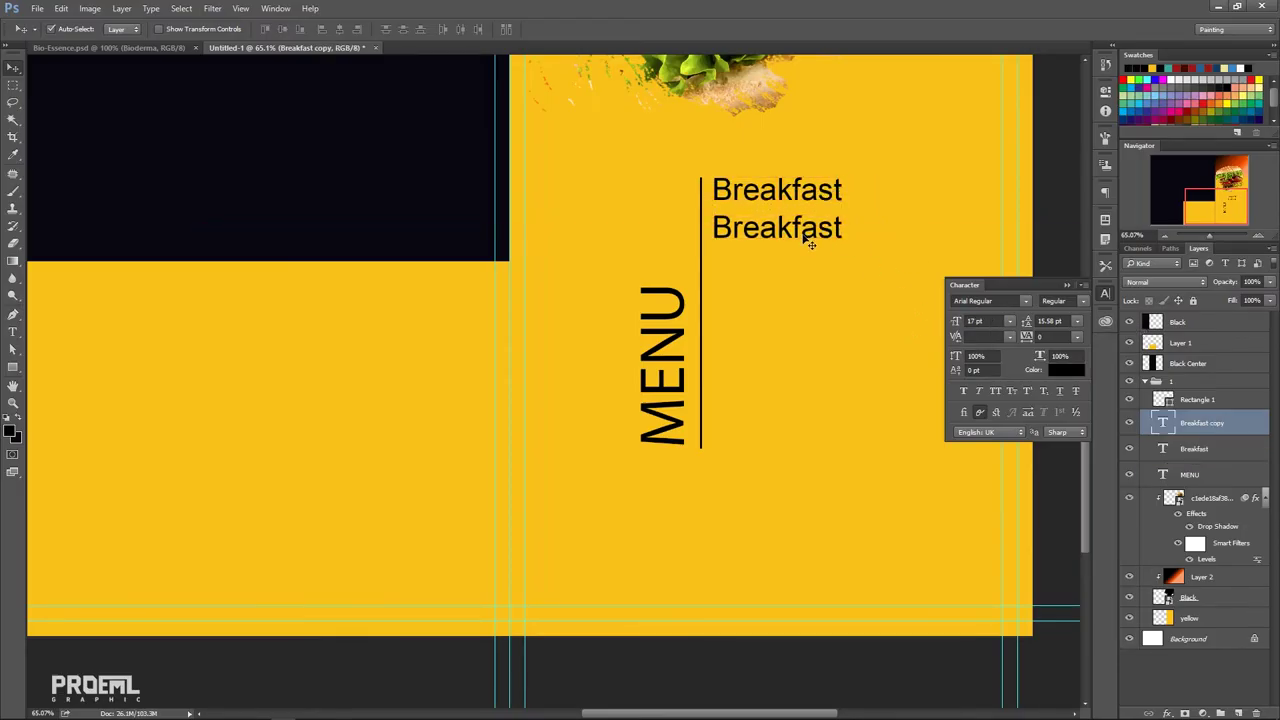
# Turn the duplicated lines into the Burger and Fish menu items
pyautogui.press('t')
pyautogui.doubleClick(808, 238)
pyautogui.write('Bu')
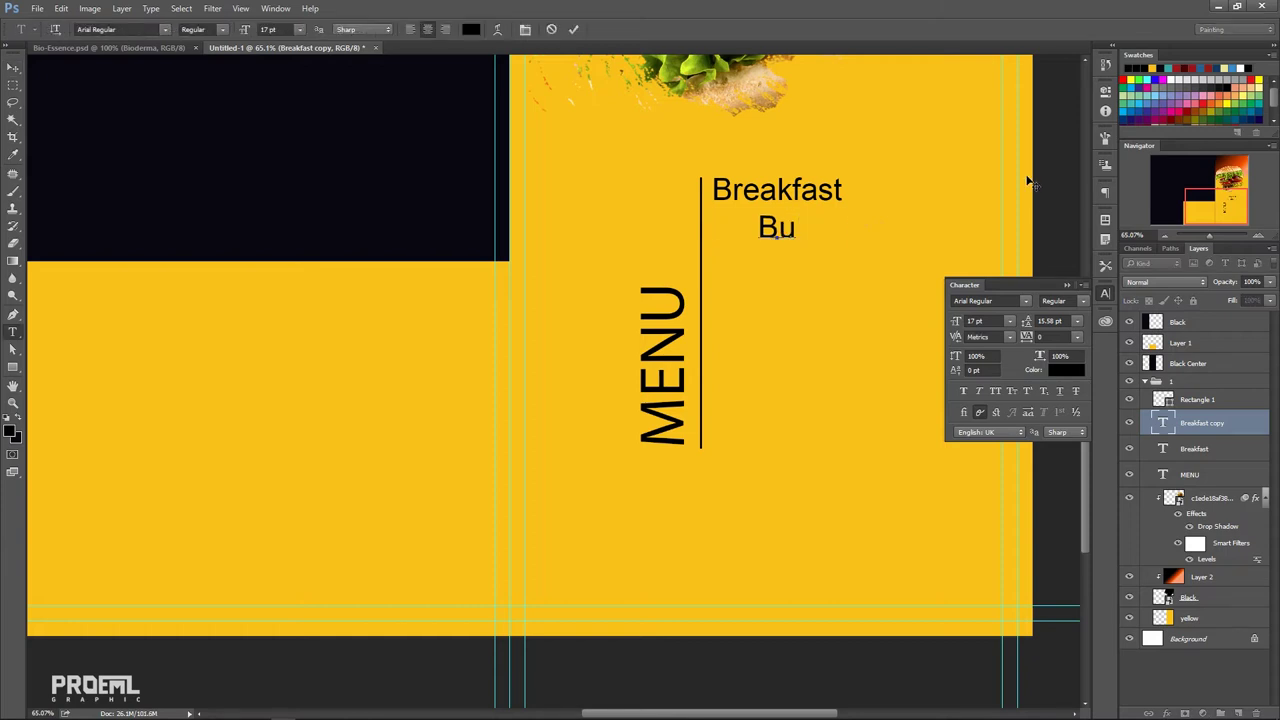
pyautogui.write('rger')
pyautogui.hotkey('ctrl', 'Return')
pyautogui.press('v')
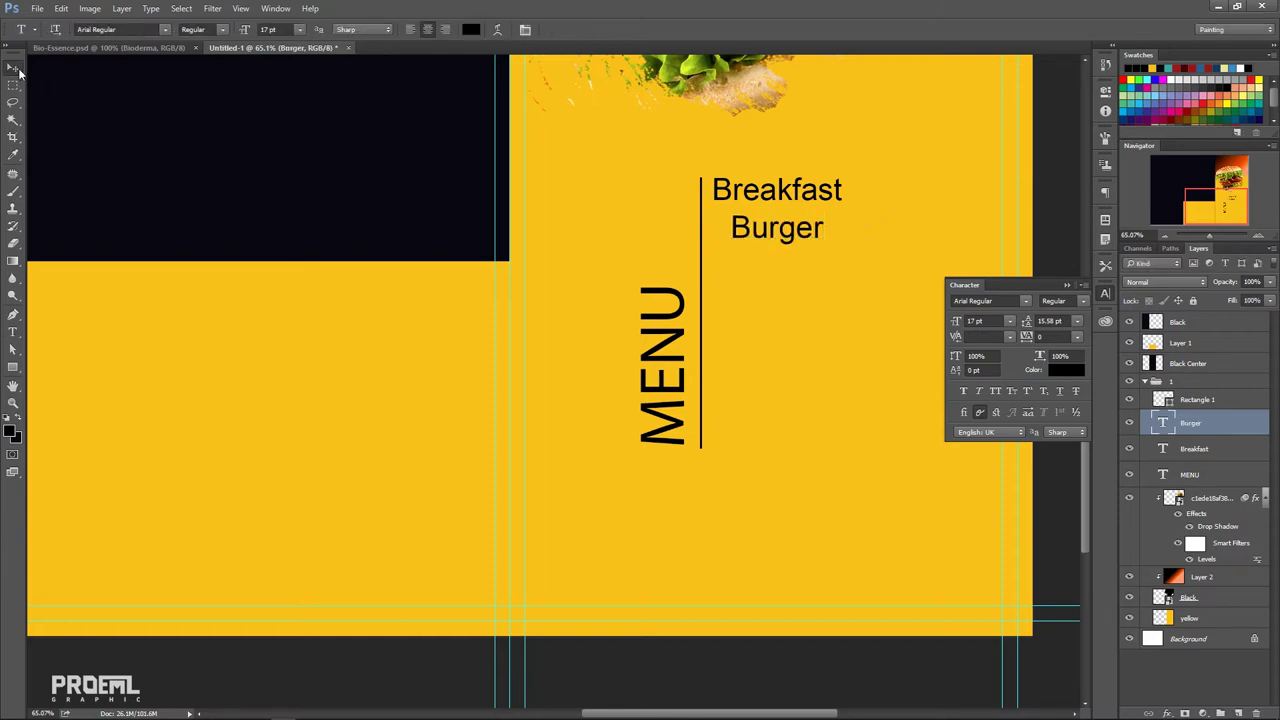
pyautogui.moveTo(755, 244)
pyautogui.mouseDown()
pyautogui.moveTo(738, 244)
pyautogui.moveTo(740, 280)
pyautogui.mouseUp()
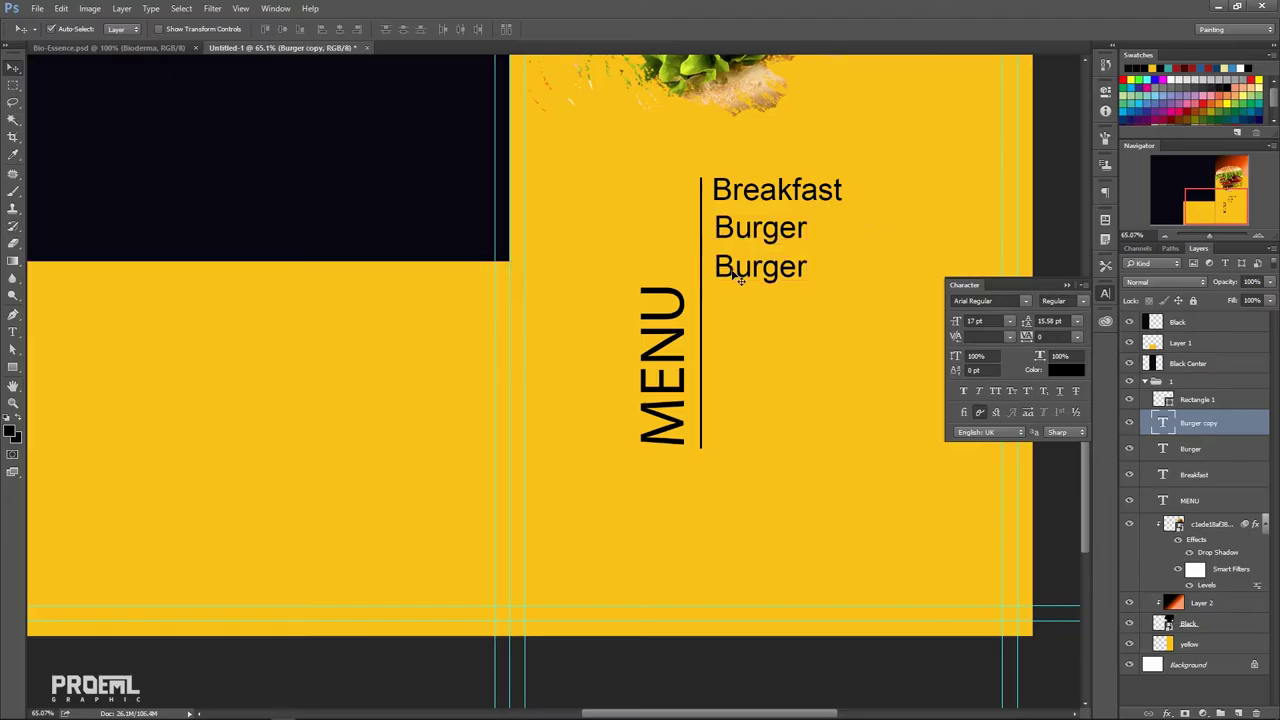
pyautogui.press('t')
pyautogui.doubleClick(758, 268)
pyautogui.write('Fish')
pyautogui.hotkey('ctrl', 'Return')
pyautogui.press('v')
pyautogui.moveTo(768, 281); pyautogui.dragTo(776, 318)
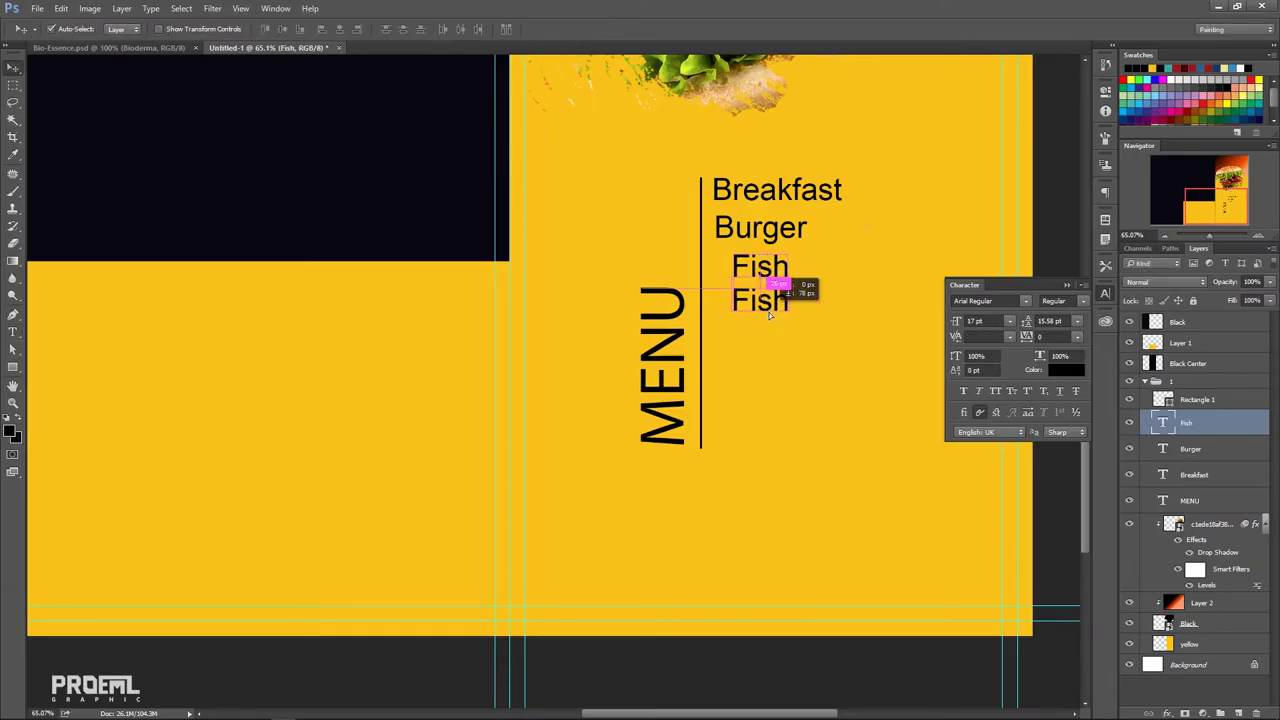
# Add Pasta and Pizza as the next menu items below Fish
pyautogui.press('t')
pyautogui.doubleClick(770, 304)
pyautogui.write('Pasta')
pyautogui.hotkey('ctrl', 'Return')
pyautogui.press('v')
pyautogui.moveTo(740, 292); pyautogui.dragTo(750, 344)
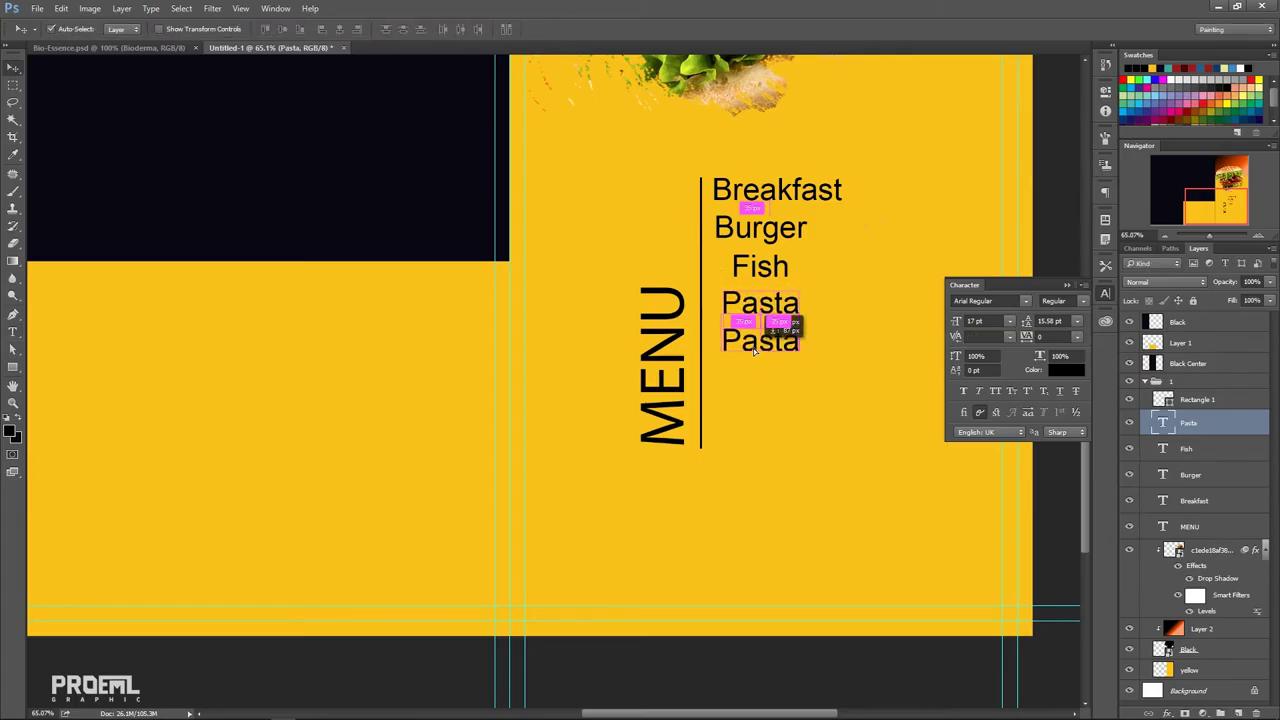
pyautogui.doubleClick(750, 344)
pyautogui.write('Pizza')
pyautogui.hotkey('ctrl', 'Return')
pyautogui.press('v')
pyautogui.keyDown('alt'); pyautogui.moveTo(765, 360); pyautogui.dragTo(766, 394); pyautogui.keyUp('alt')
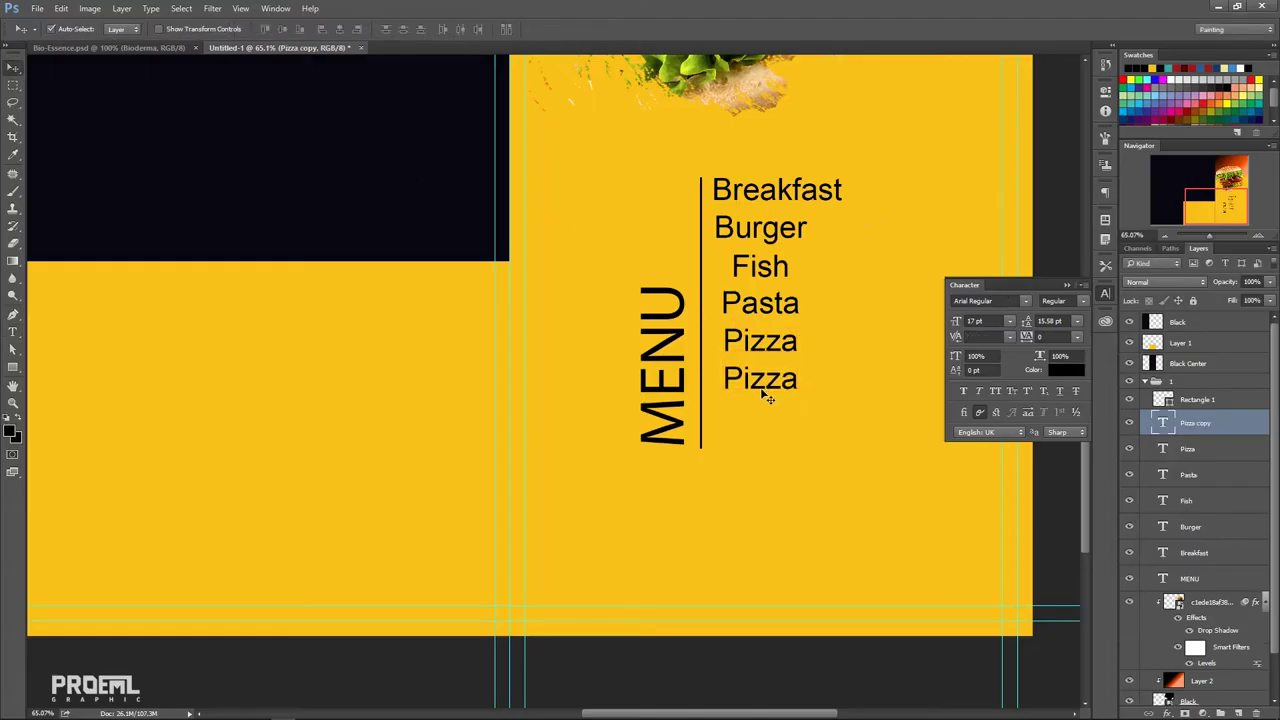
# Add Dessert & Drinks and Specialty Pizza's below Pizza
pyautogui.press('t')
pyautogui.doubleClick(760, 378)
pyautogui.write('Dessert & Drinks')
pyautogui.click(573, 29)
pyautogui.click(13, 67)
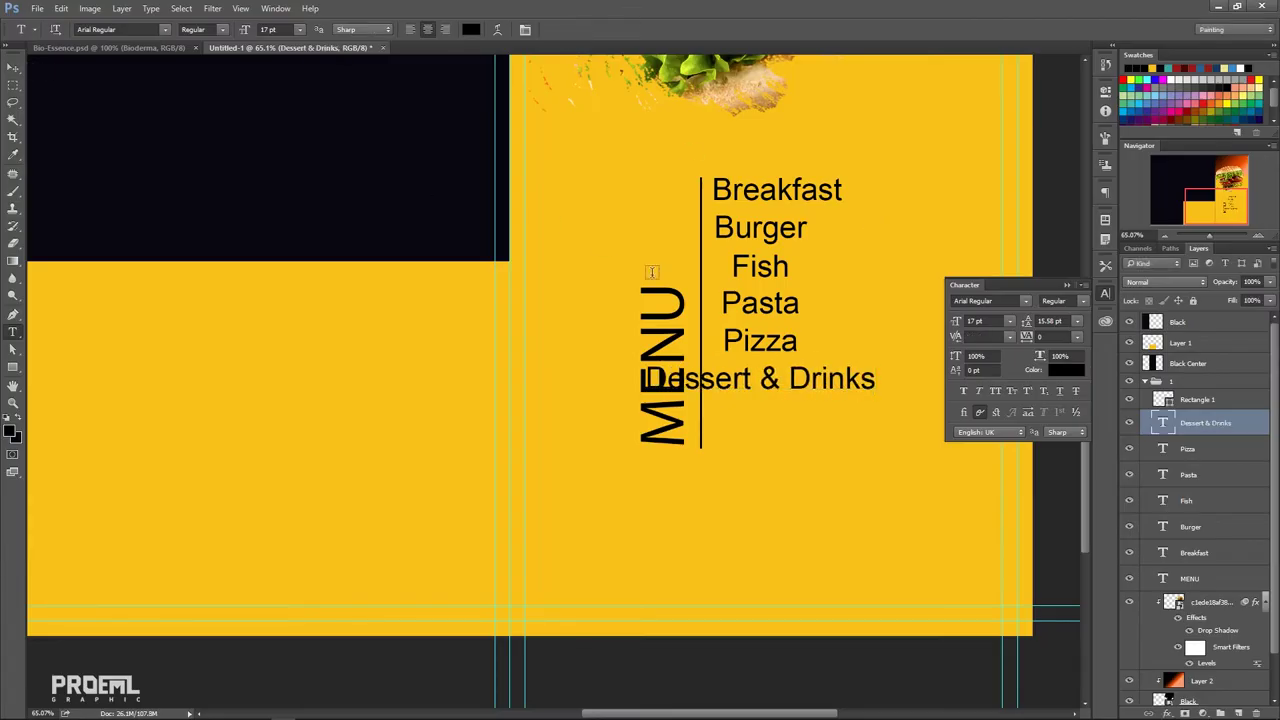
pyautogui.keyDown('alt'); pyautogui.moveTo(774, 401); pyautogui.dragTo(810, 437); pyautogui.keyUp('alt')
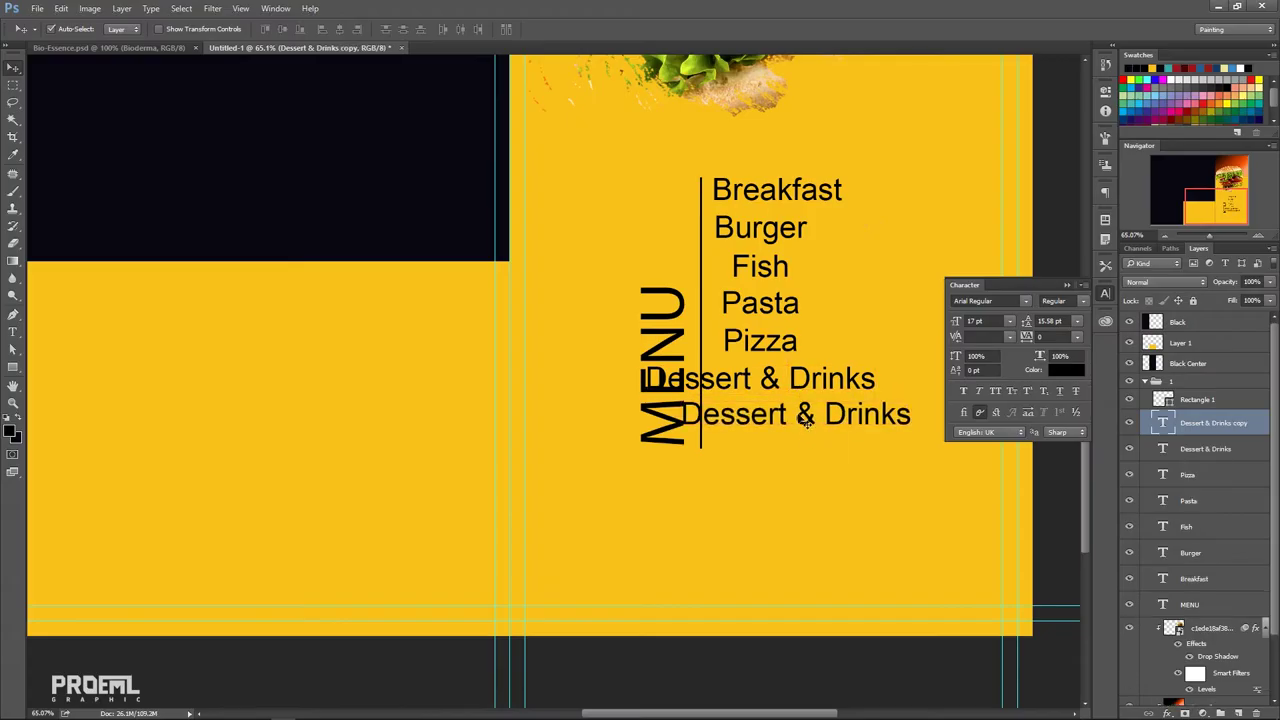
pyautogui.doubleClick(805, 420)
pyautogui.hotkey('ctrl', 'a')
pyautogui.write('Specialt')
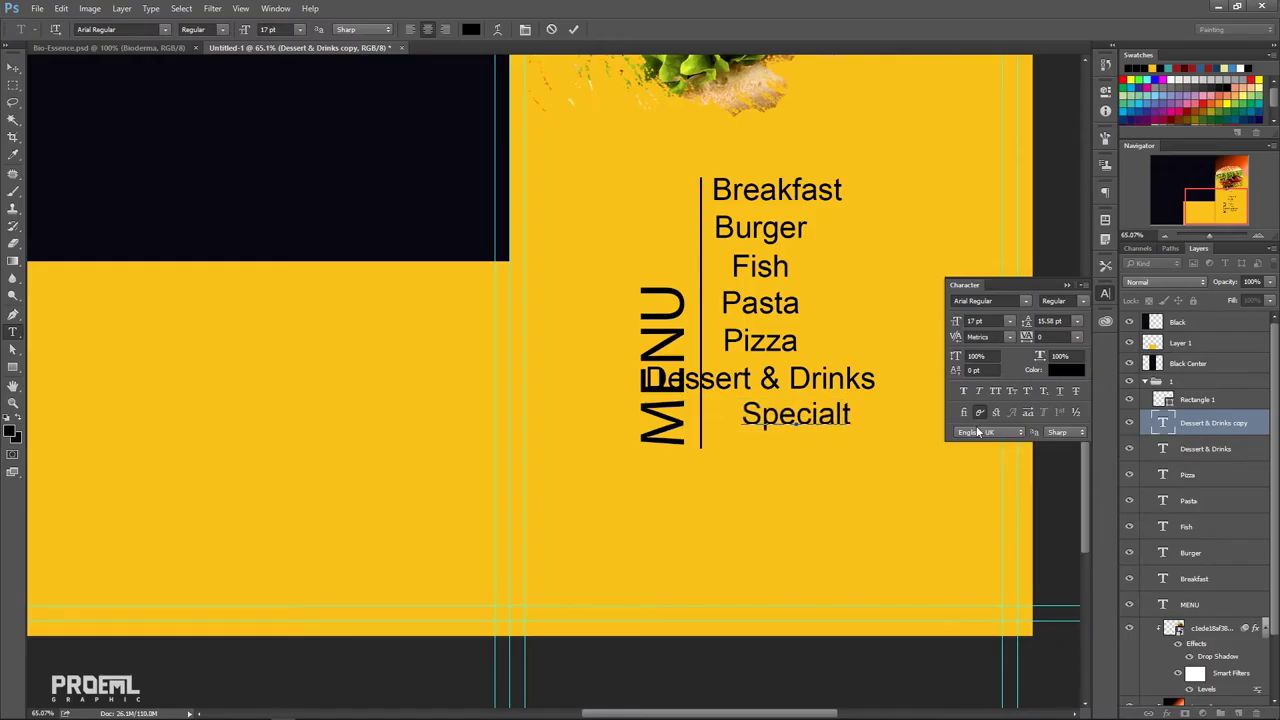
pyautogui.write("y Pizza's")
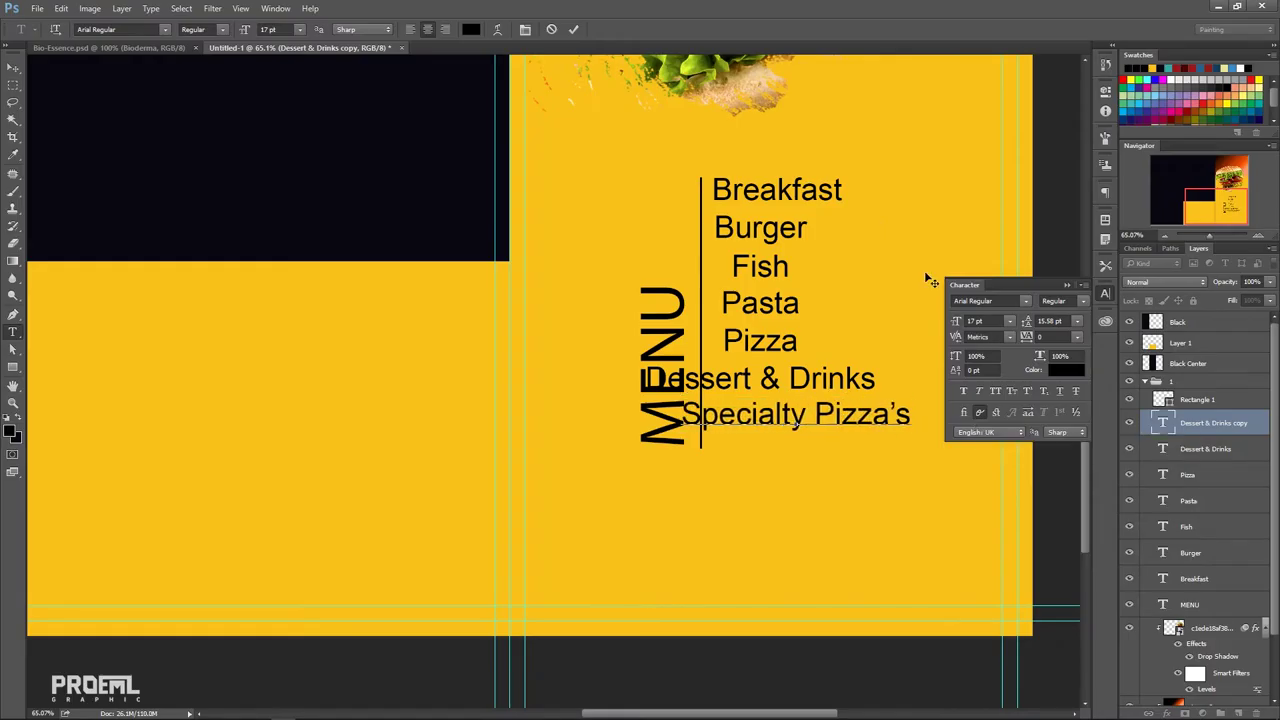
pyautogui.click(573, 29)
pyautogui.press('v')
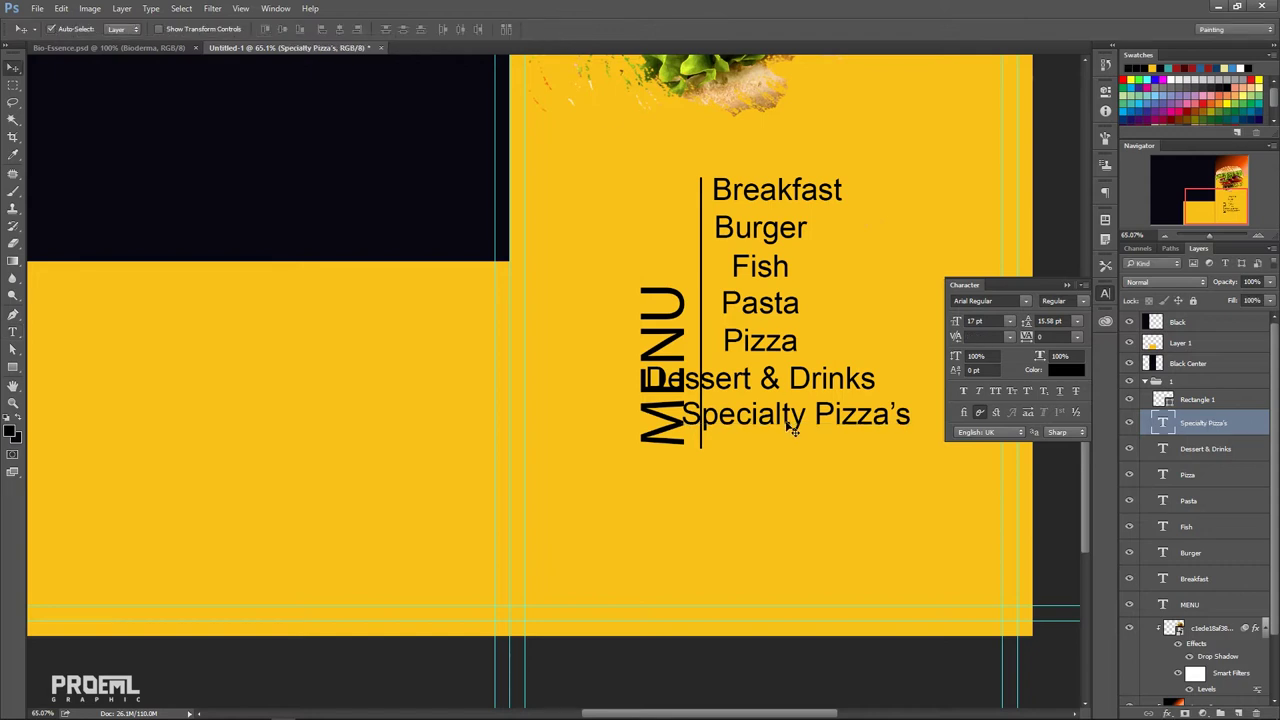
pyautogui.moveTo(788, 424); pyautogui.dragTo(788, 470)
# Retype the last copy as Beers and place it just under Specialty Pizza's
pyautogui.press('t')
pyautogui.click(912, 459)
pyautogui.moveTo(912, 459); pyautogui.dragTo(533, 443)
pyautogui.write('Beers')
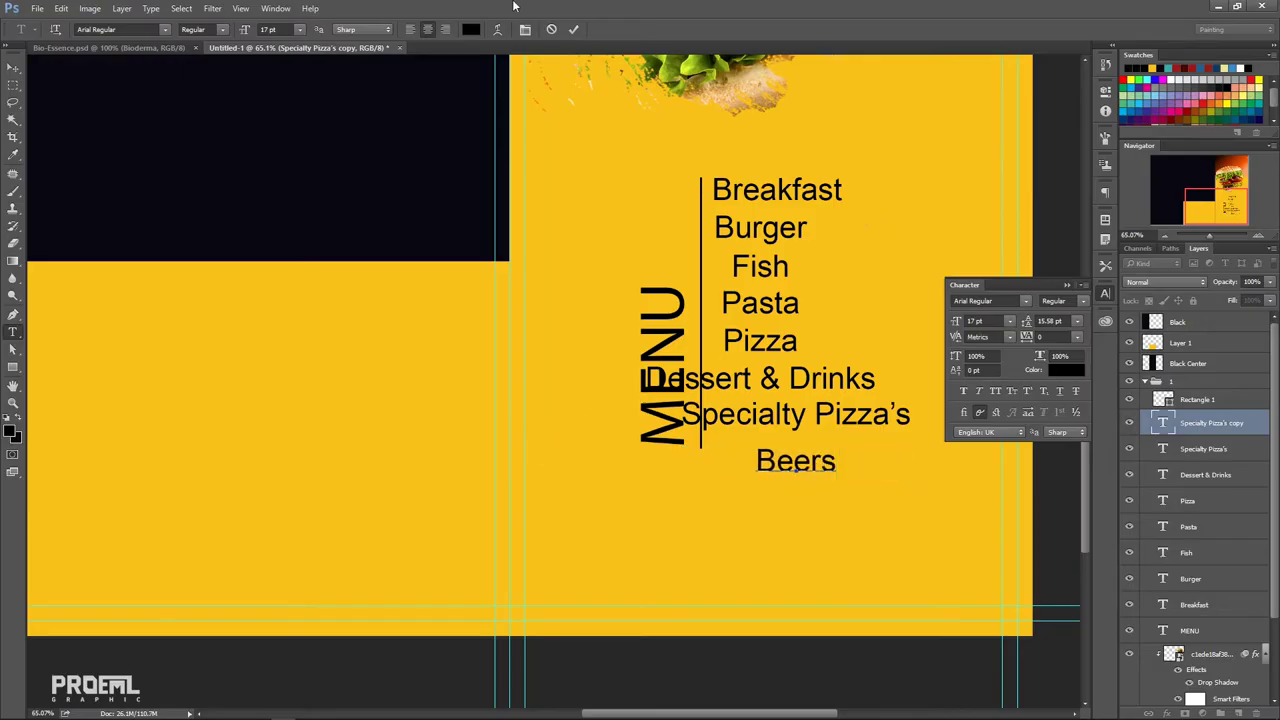
pyautogui.click(573, 29)
pyautogui.click(24, 78)
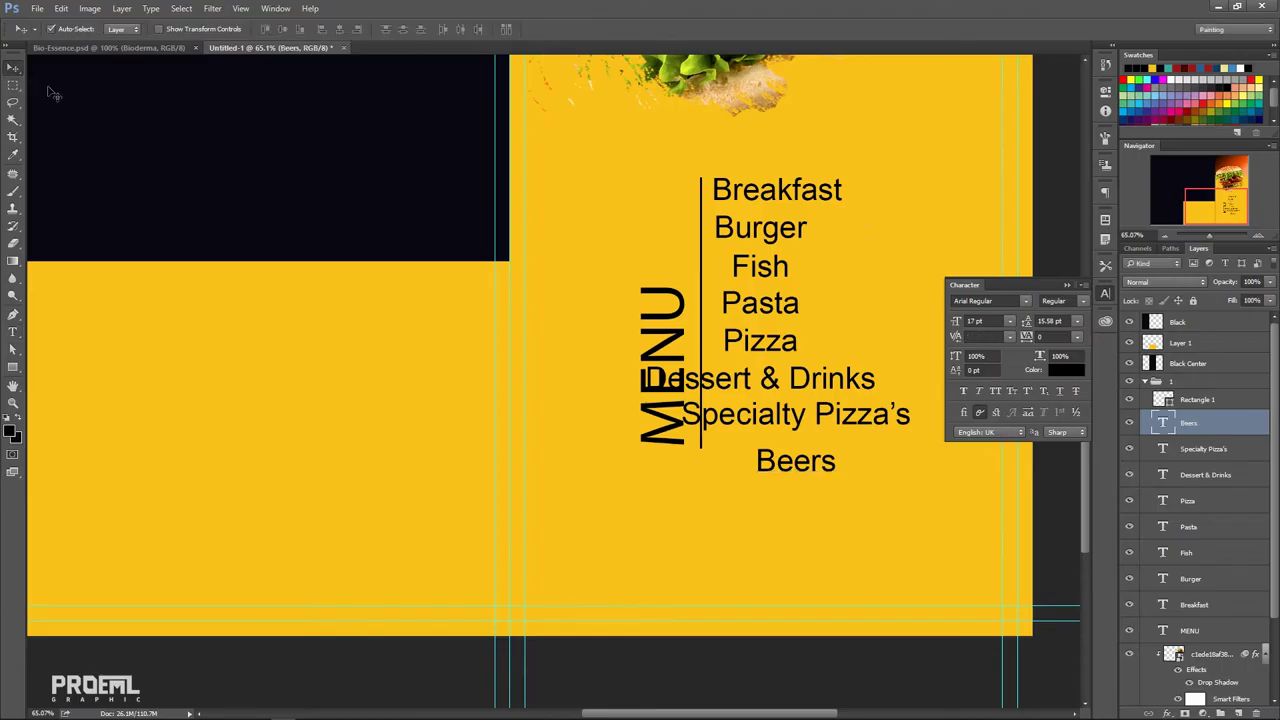
pyautogui.moveTo(778, 467); pyautogui.dragTo(774, 460)
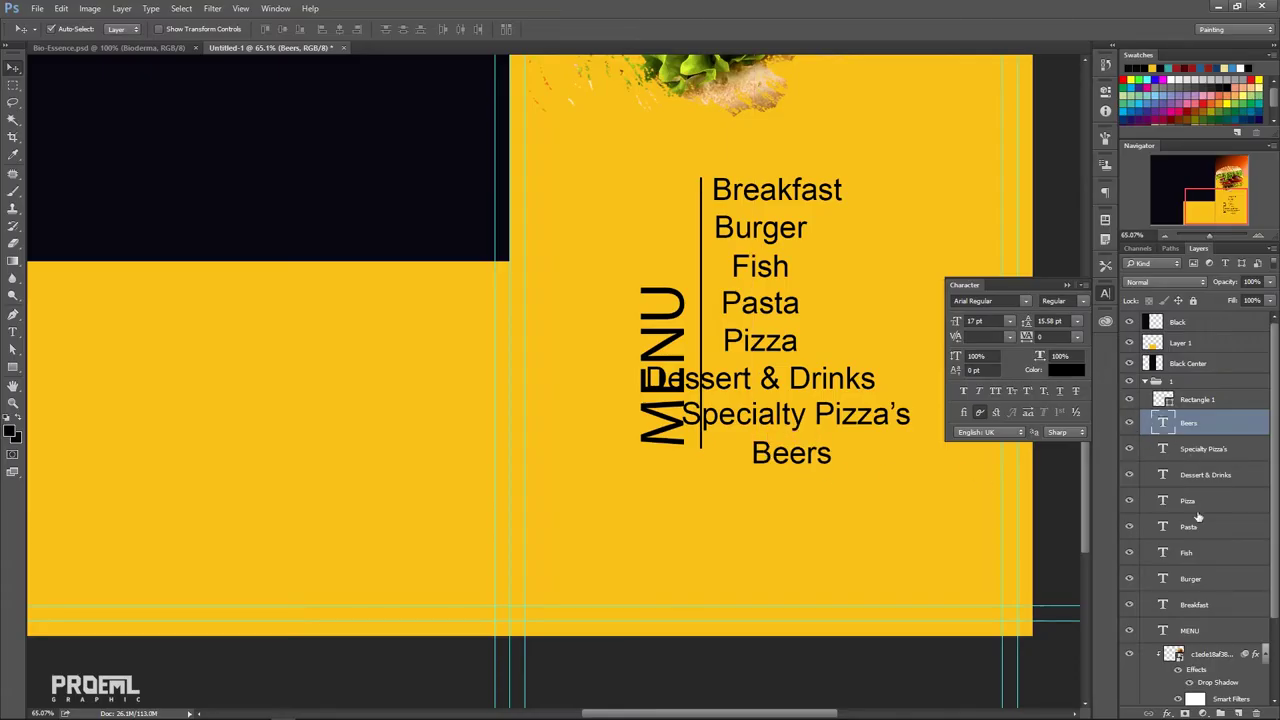
pyautogui.keyDown('shift'); pyautogui.click(1207, 606); pyautogui.keyUp('shift')
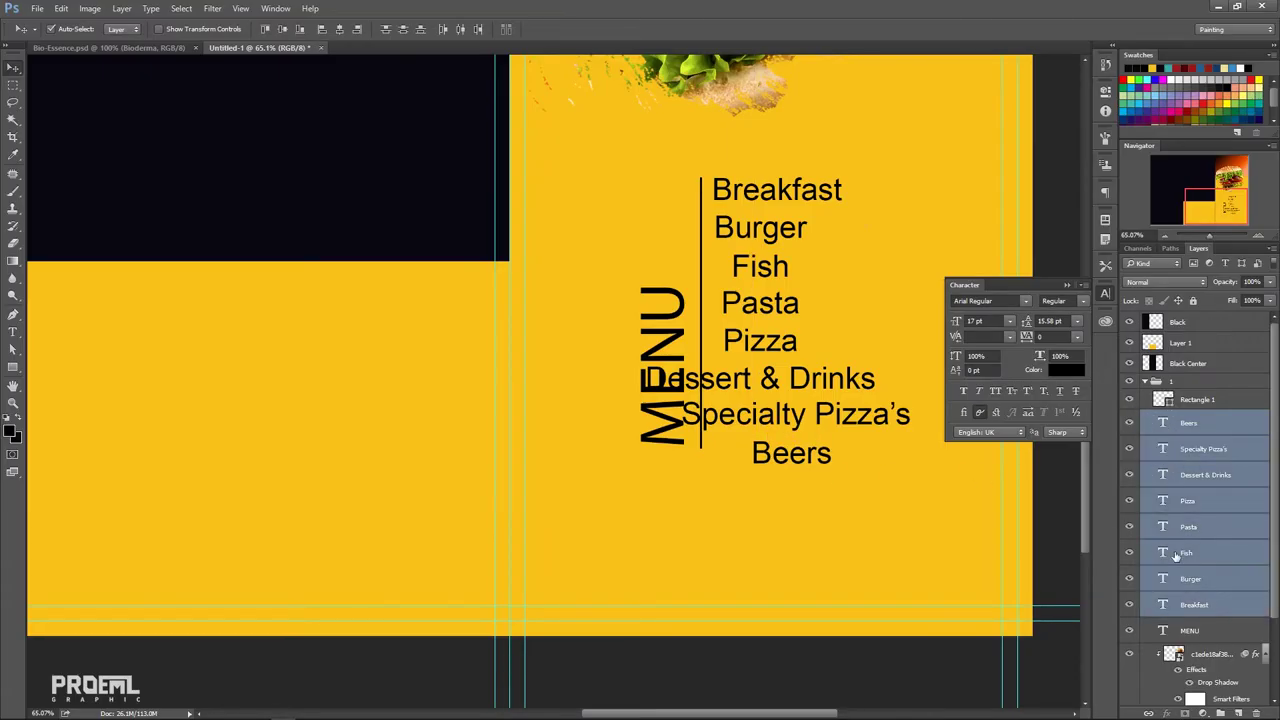
# Align the menu items' left edges, distribute them vertically, and move them beside MENU
pyautogui.click(322, 29)
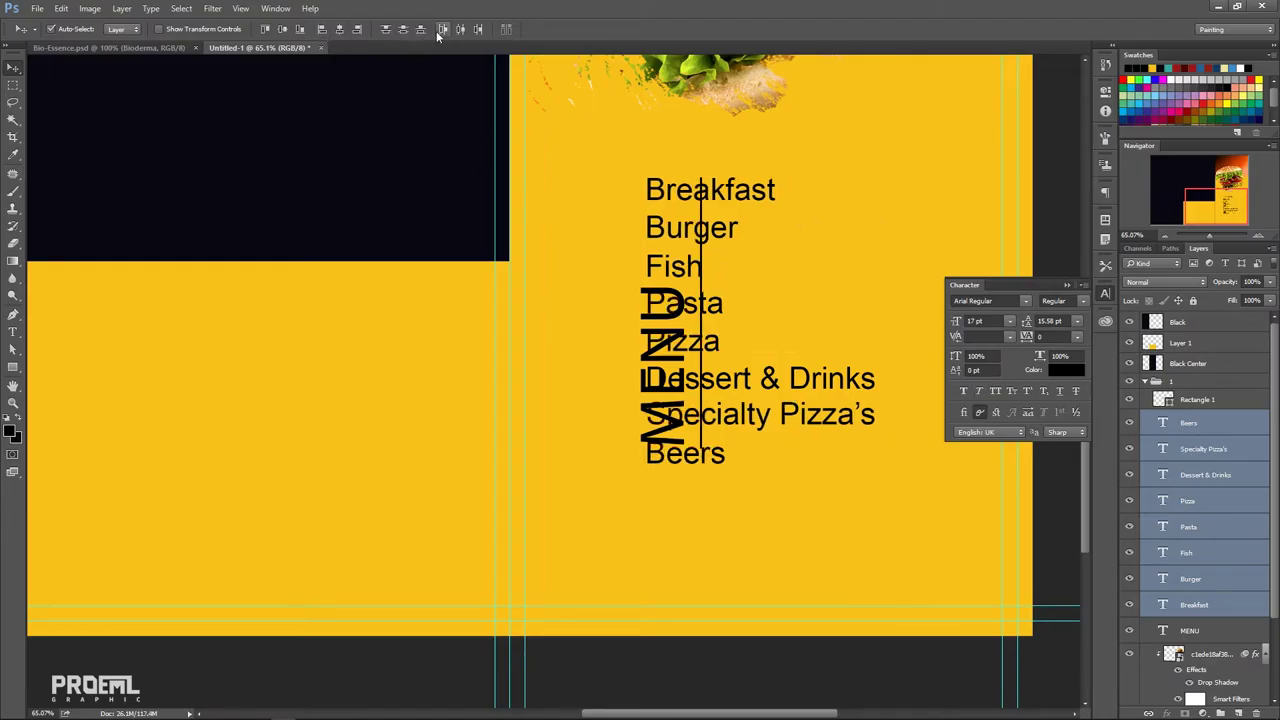
pyautogui.click(408, 32)
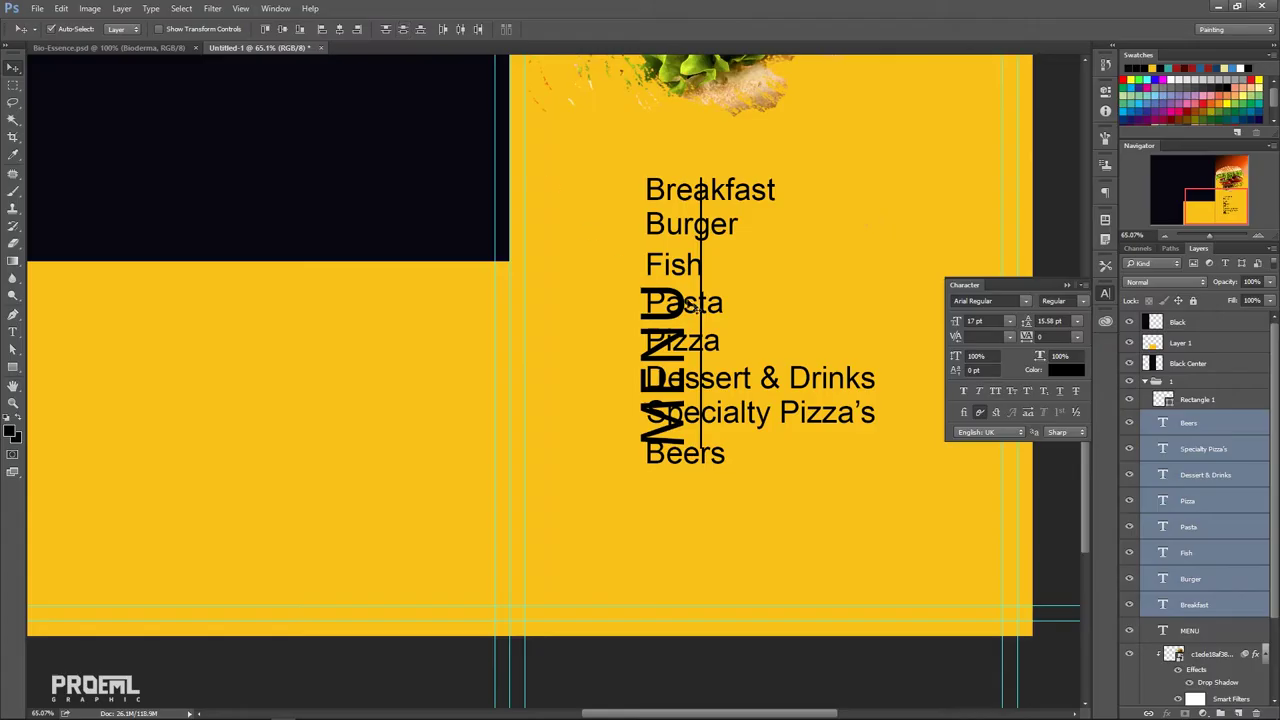
pyautogui.moveTo(726, 314); pyautogui.dragTo(797, 318)
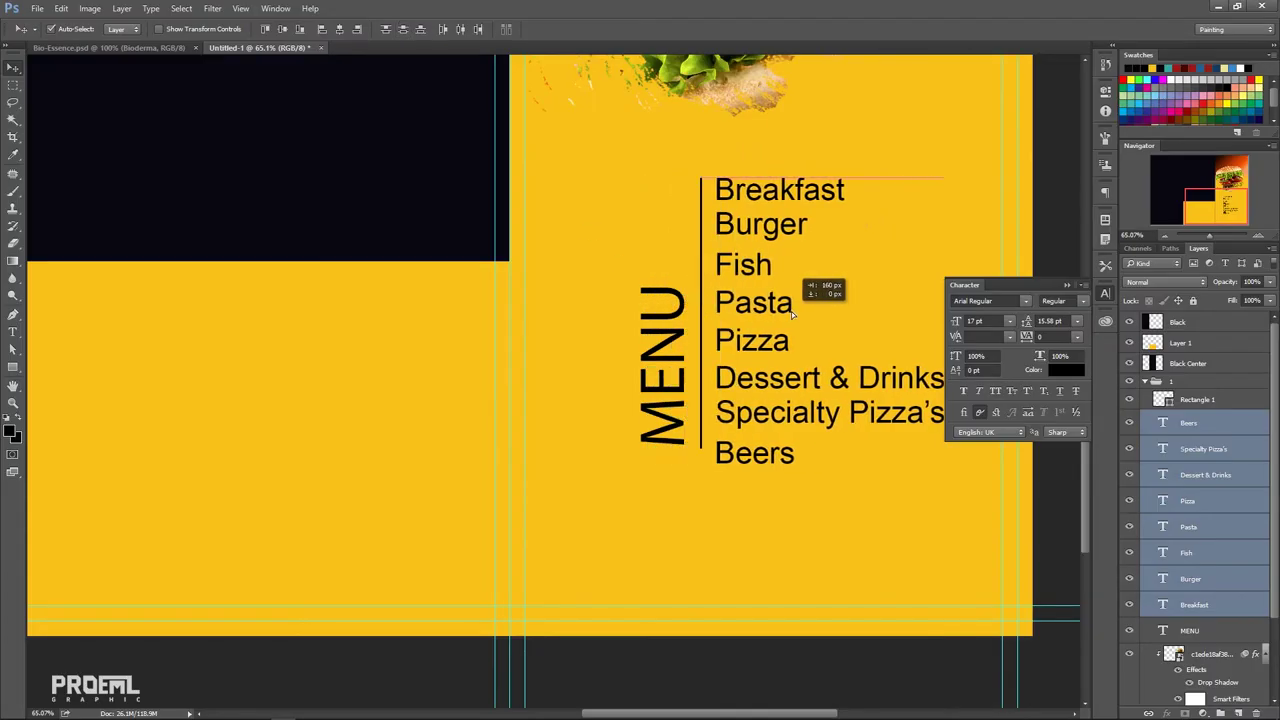
# Scale the menu list to about 93.85% and nudge it into place by the divider
pyautogui.hotkey('ctrl', 't')
pyautogui.moveTo(944, 176); pyautogui.dragTo(937, 187)
pyautogui.moveTo(803, 231); pyautogui.dragTo(797, 226)
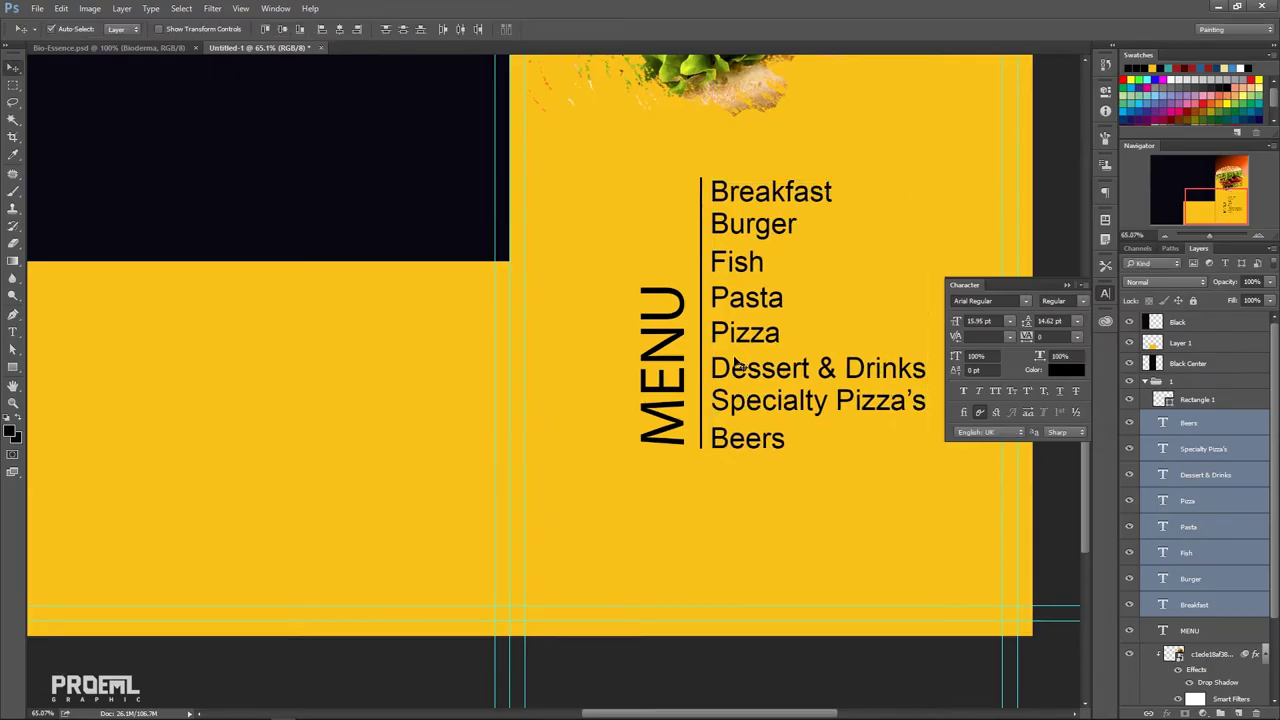
pyautogui.press('Right')
pyautogui.press('Right')
pyautogui.press('Right')
pyautogui.press('Right')
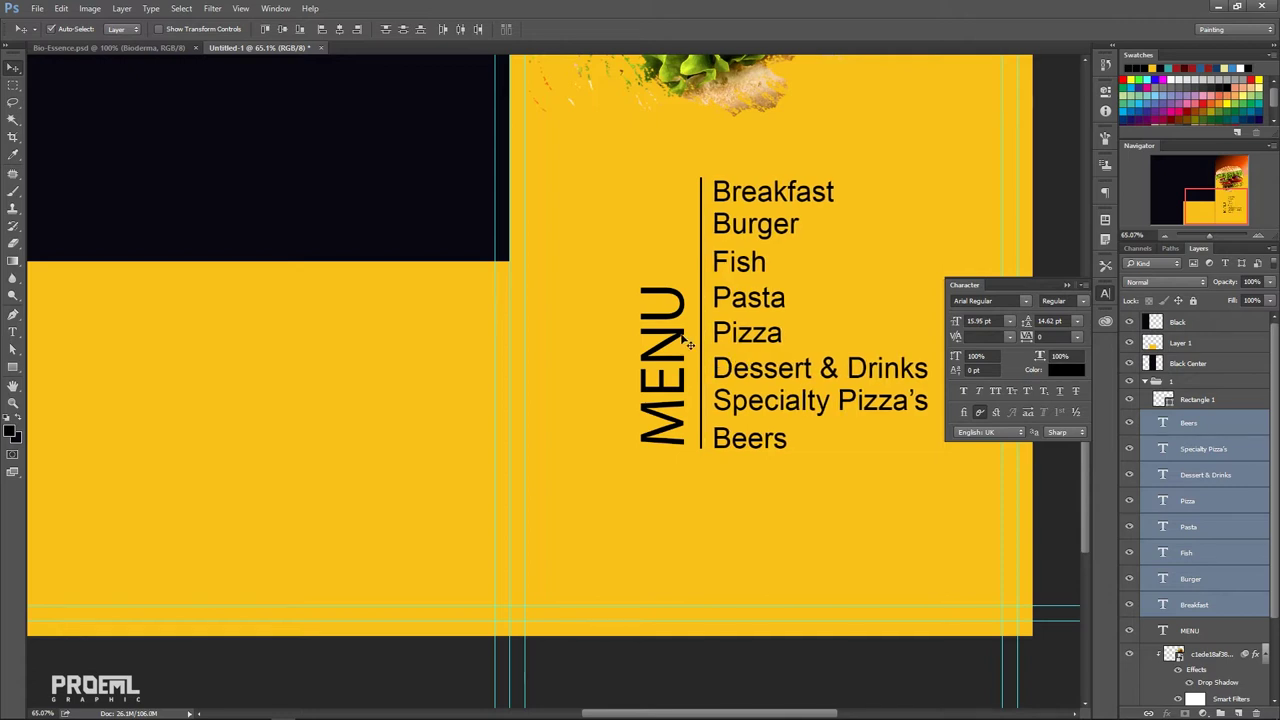
pyautogui.click(686, 343)
pyautogui.click(994, 303)
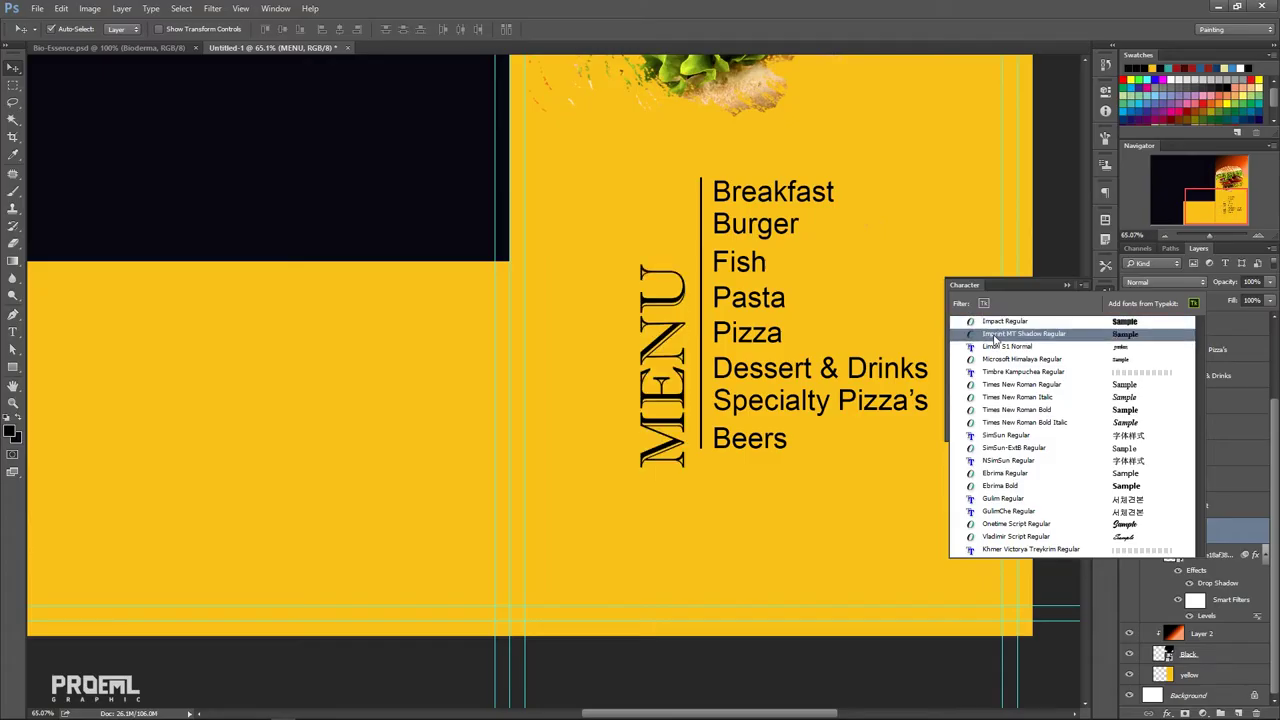
# Set the MENU title in Imprint MT Shadow and nudge it slightly up and left
pyautogui.click(995, 334)
pyautogui.moveTo(683, 398); pyautogui.dragTo(683, 379)
pyautogui.press('Left')
pyautogui.press('Left')
pyautogui.press('Left')
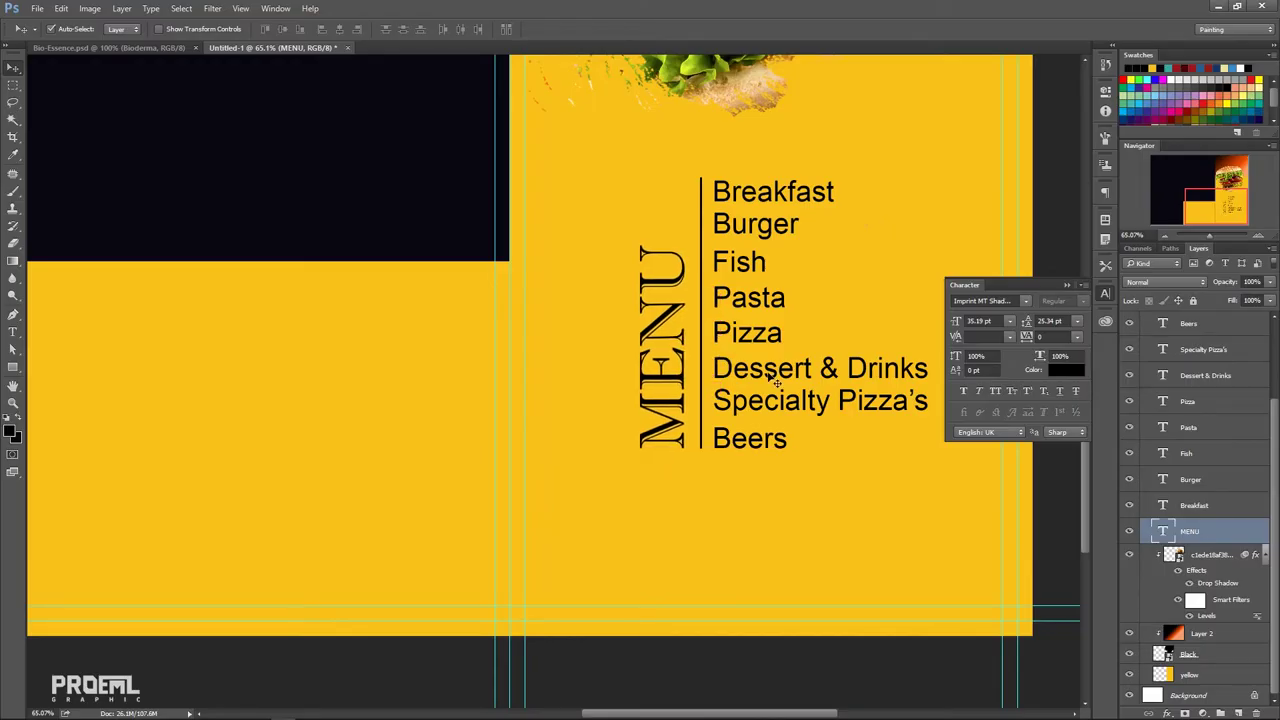
pyautogui.click(1104, 294)
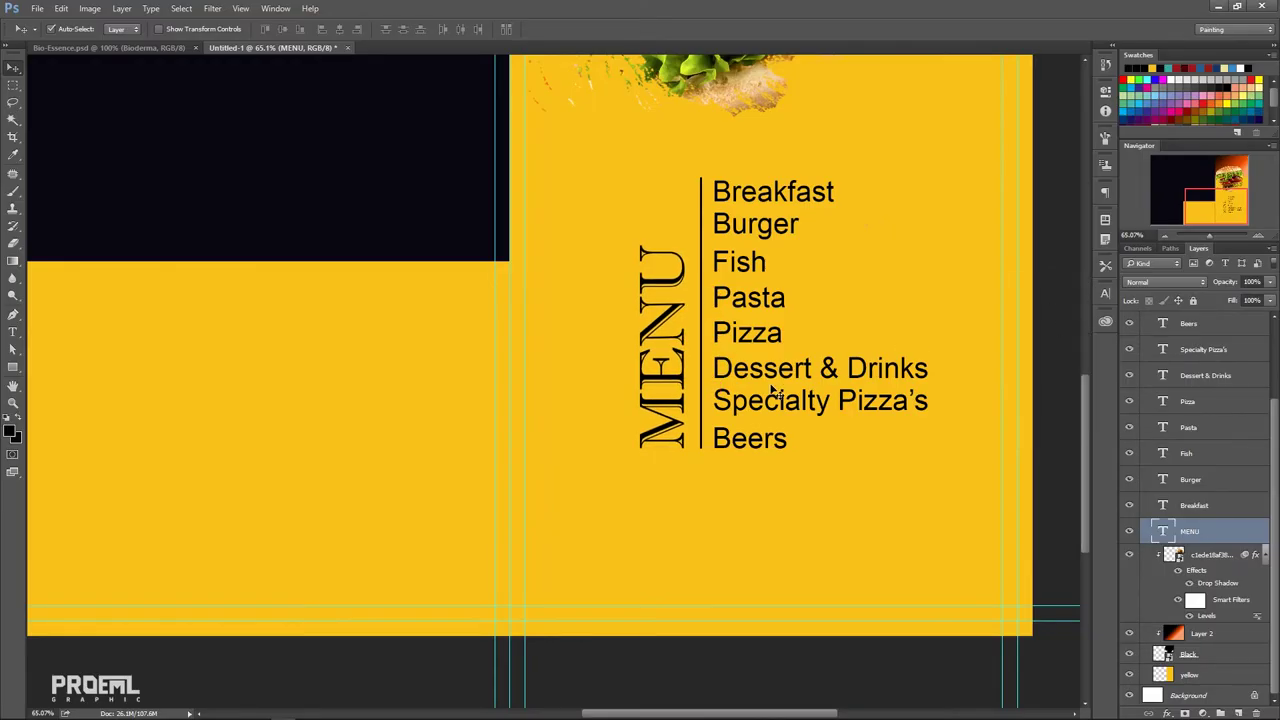
# Nudge the Breakfast-to-Beers menu items right and fit the brochure on screen
pyautogui.click(783, 385)
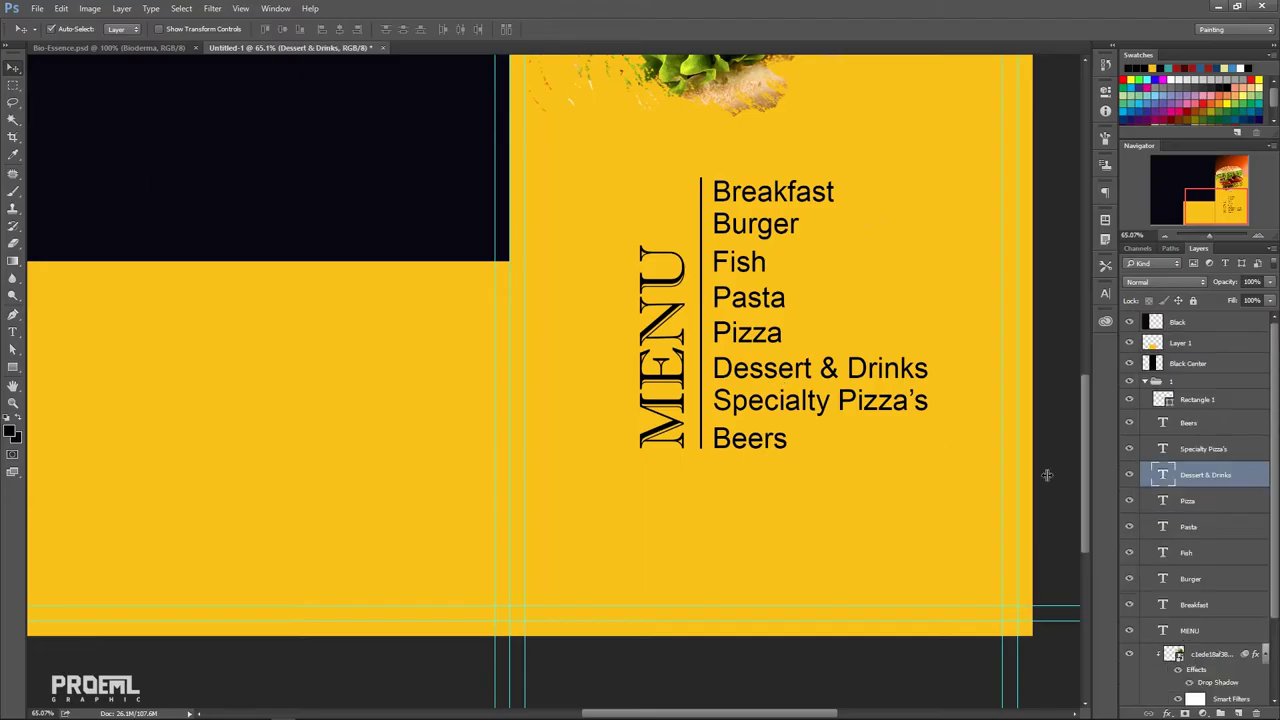
pyautogui.click(1199, 606)
pyautogui.keyDown('shift'); pyautogui.click(1190, 424); pyautogui.keyUp('shift')
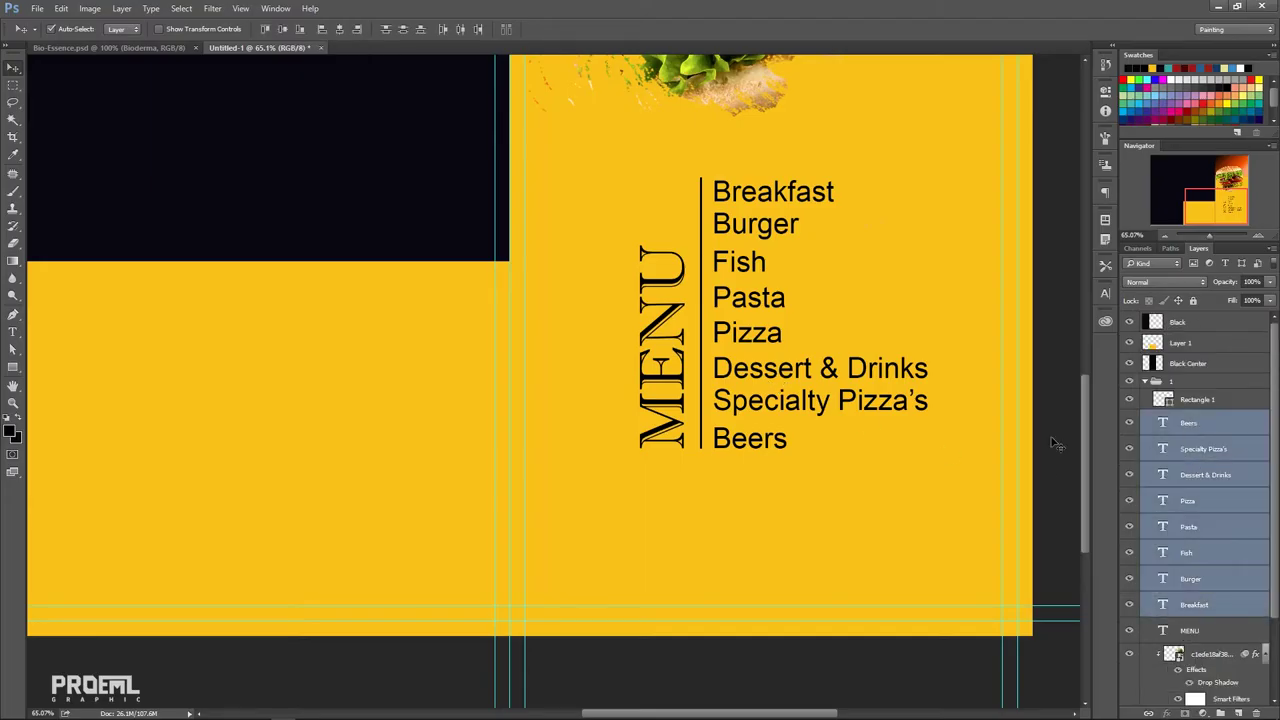
pyautogui.press('Right')
pyautogui.press('Right')
pyautogui.press('Right')
pyautogui.press('Right')
pyautogui.press('Right')
pyautogui.press('Right')
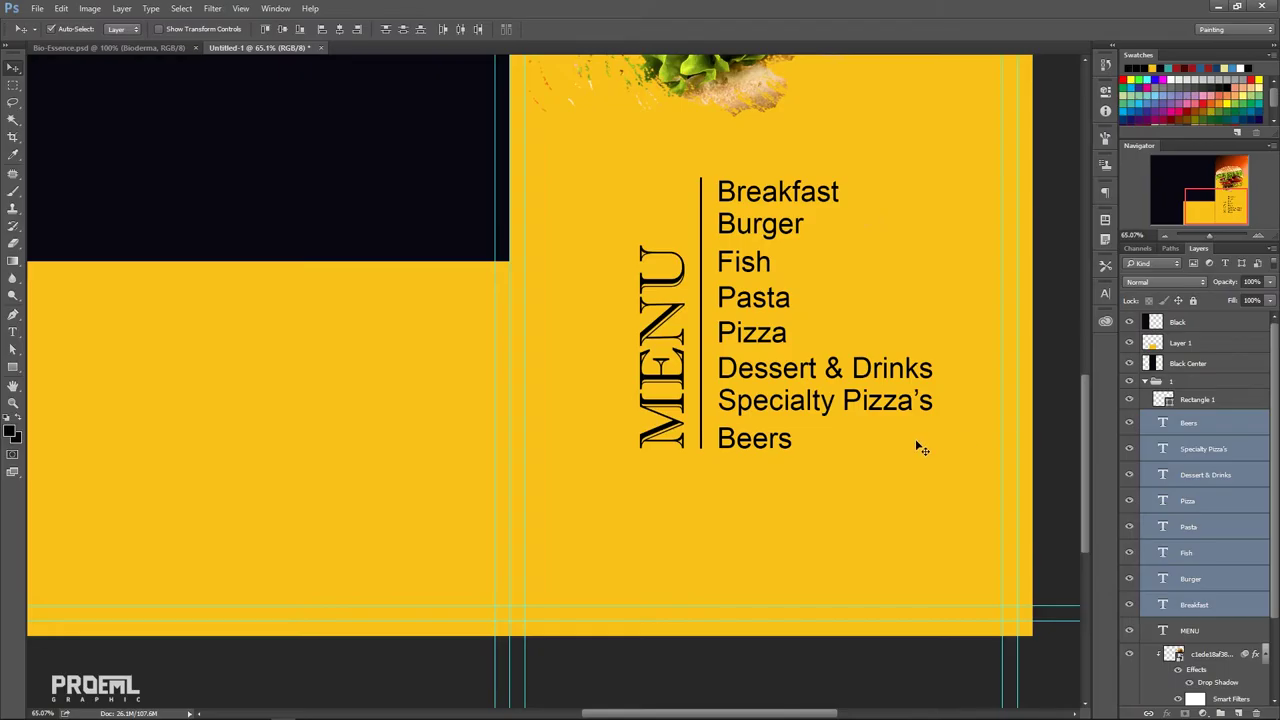
pyautogui.rightClick(822, 372)
pyautogui.click(845, 381)
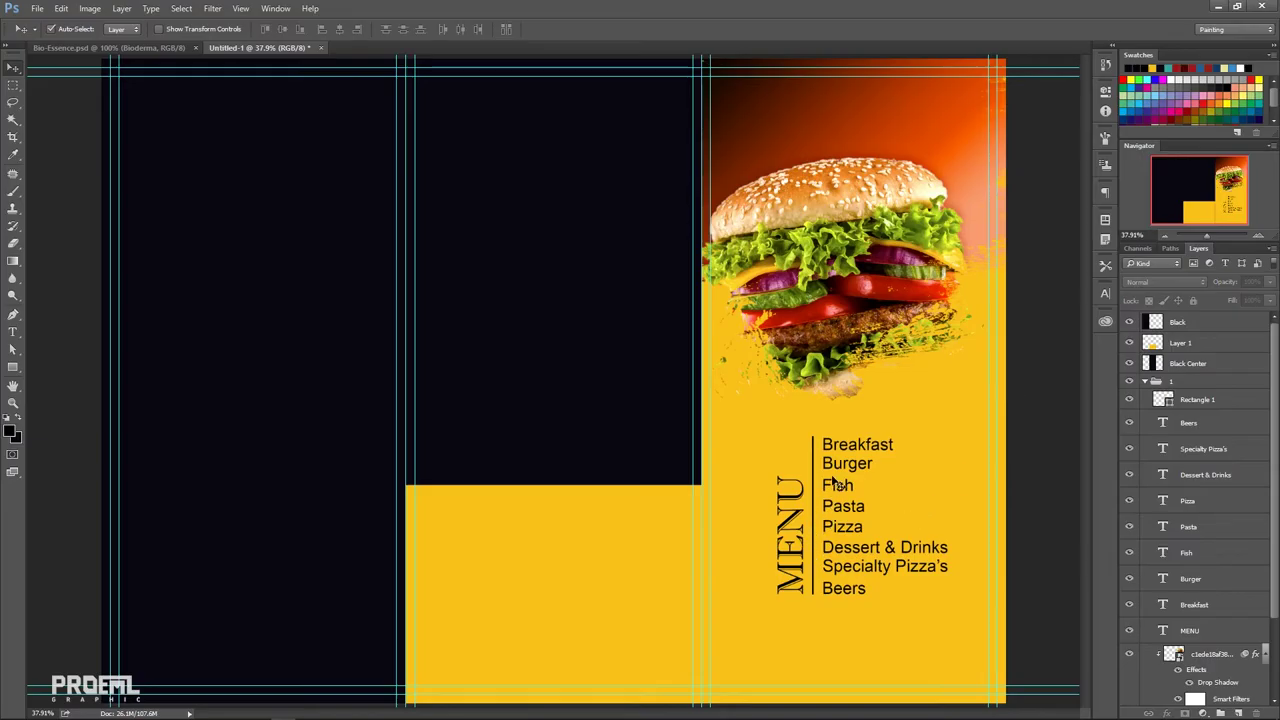
# Widen MENU's tracking to 400 and move the spaced title up to align
pyautogui.click(800, 506)
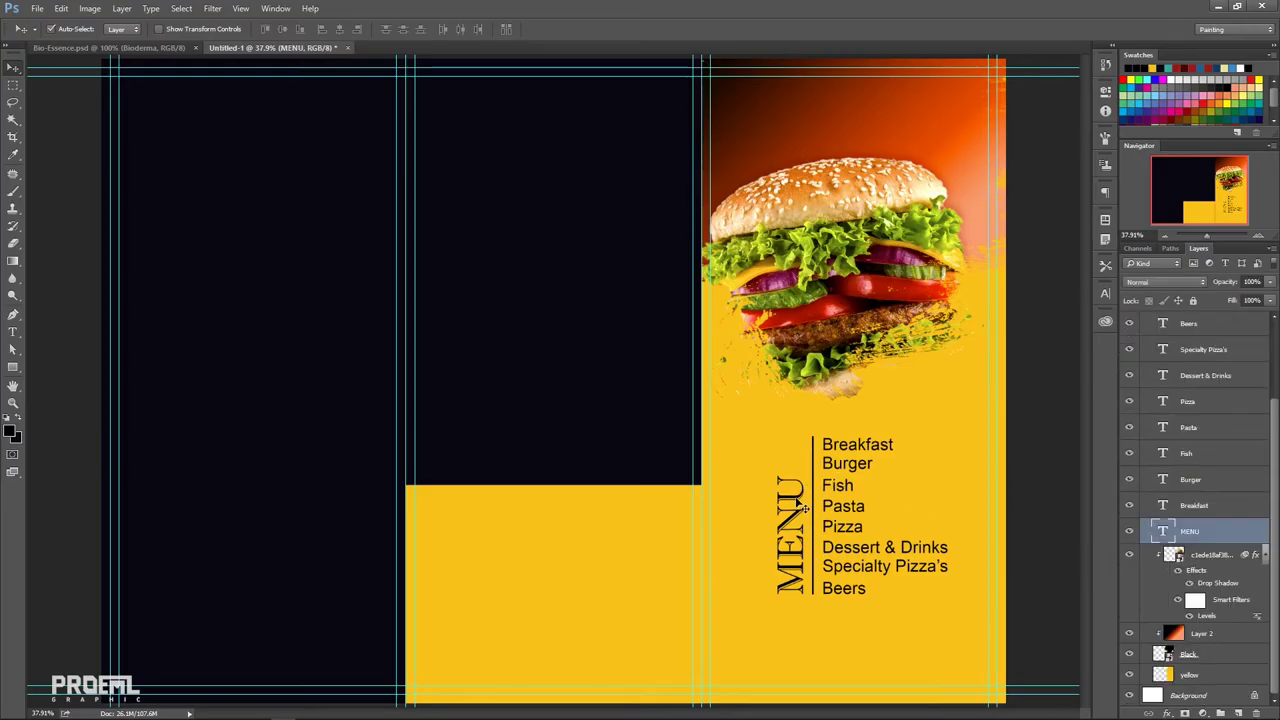
pyautogui.click(1105, 293)
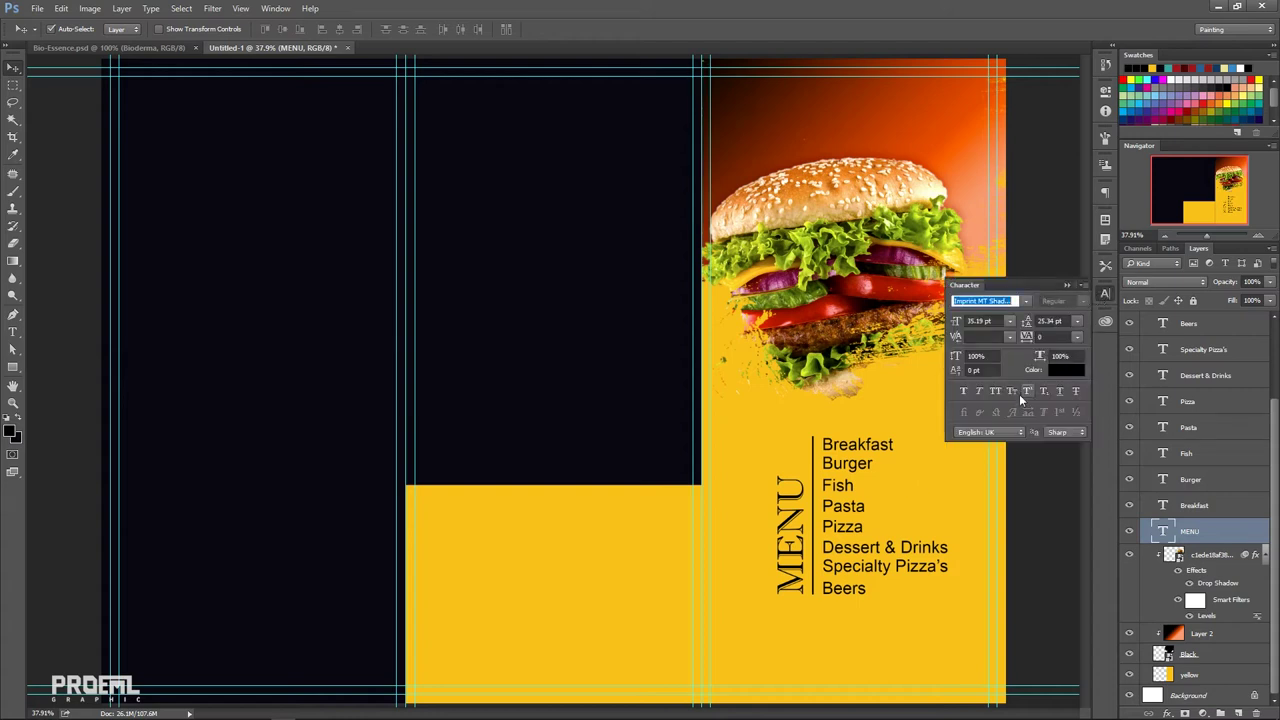
pyautogui.moveTo(1026, 339); pyautogui.dragTo(1030, 341)
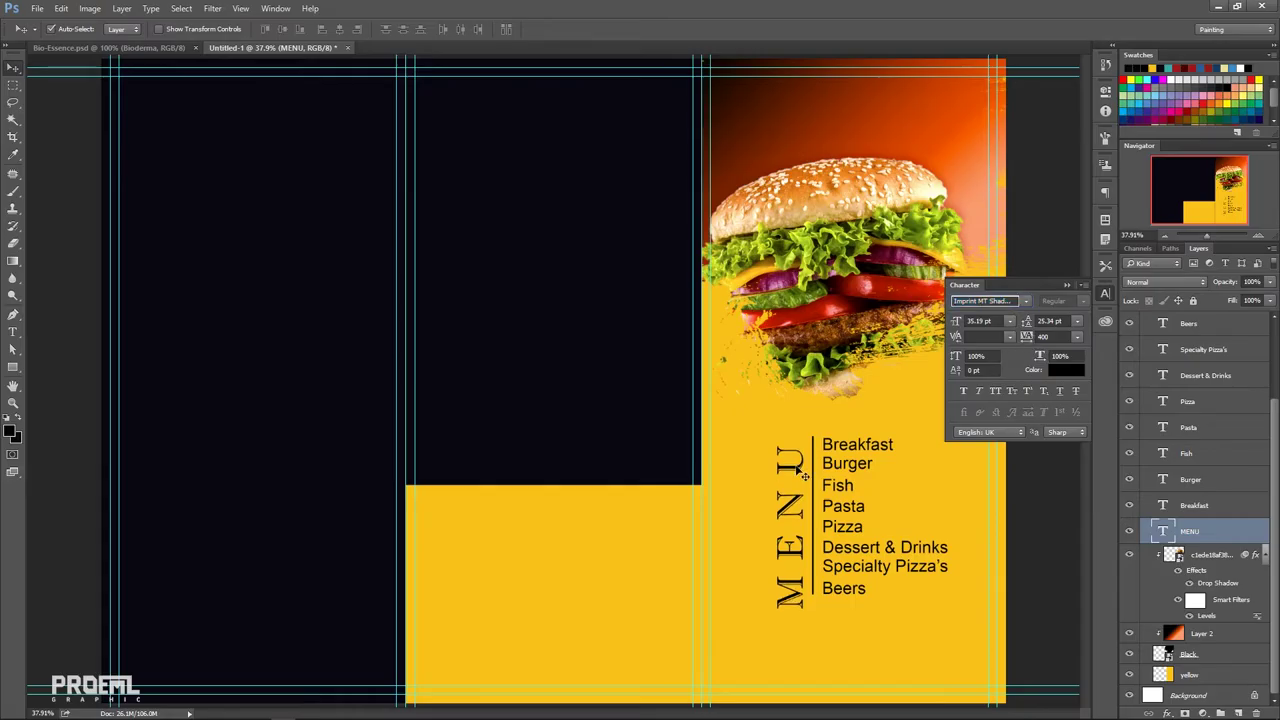
pyautogui.moveTo(803, 477); pyautogui.dragTo(800, 455)
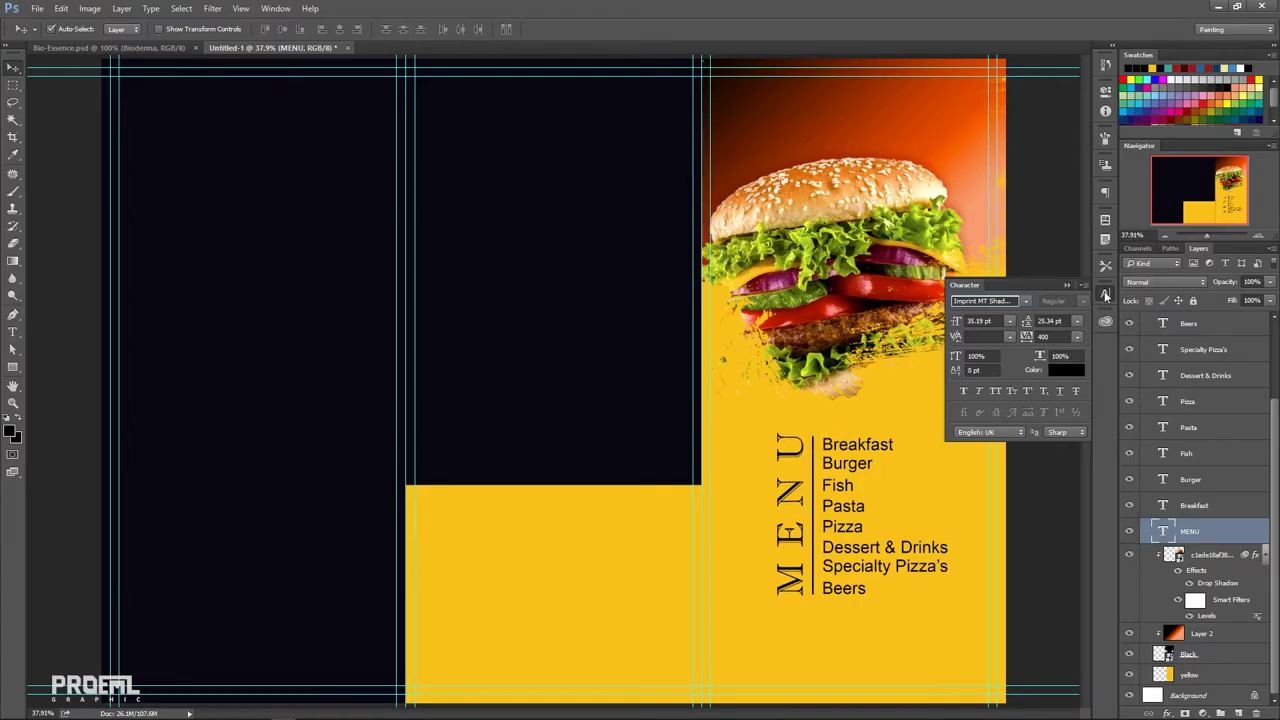
pyautogui.click(1105, 296)
pyautogui.scroll(1, 1212, 526)
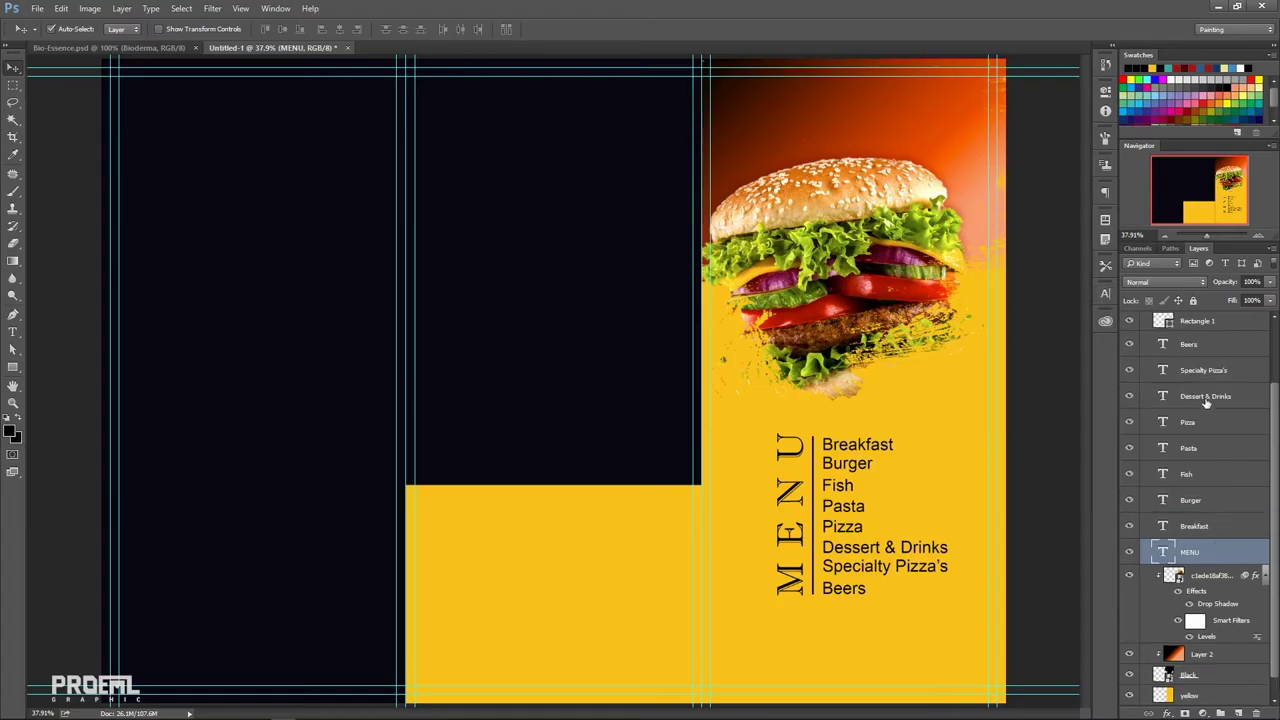
# Nudge the menu title, list and divider up together
pyautogui.keyDown('shift'); pyautogui.click(1212, 325); pyautogui.keyUp('shift')
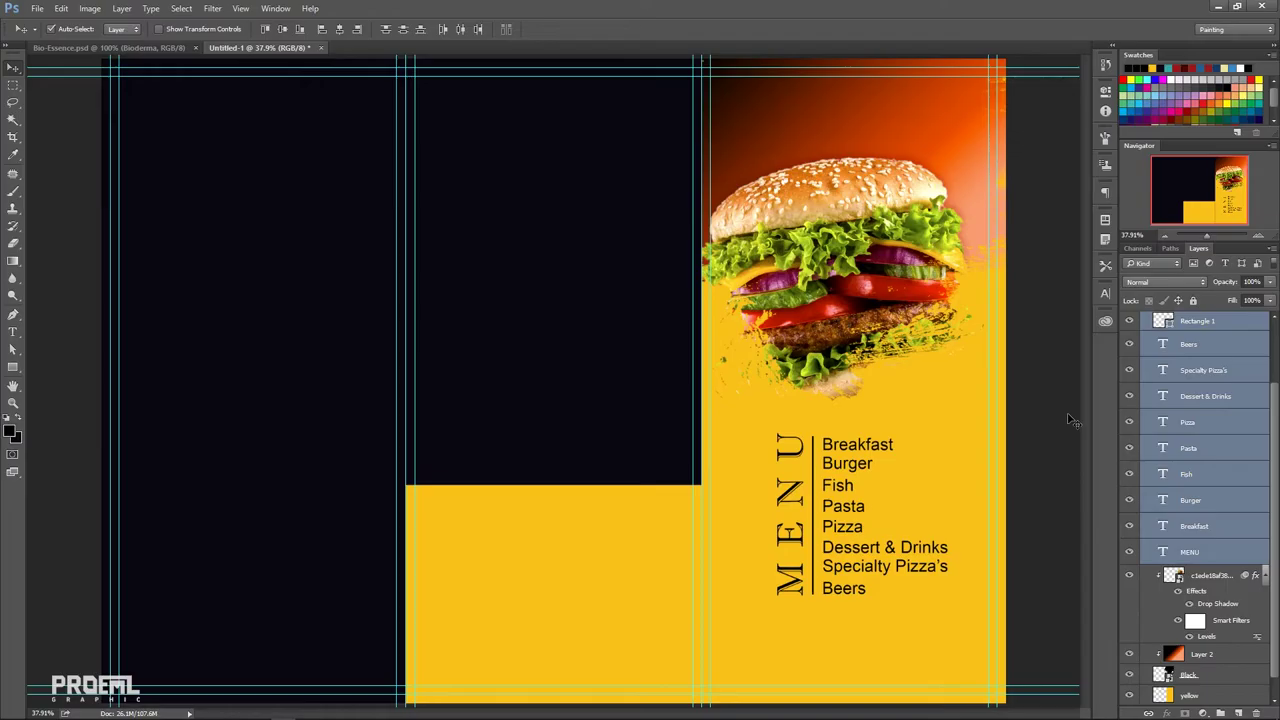
pyautogui.hotkey('shift', 'Up')
pyautogui.press('Up')
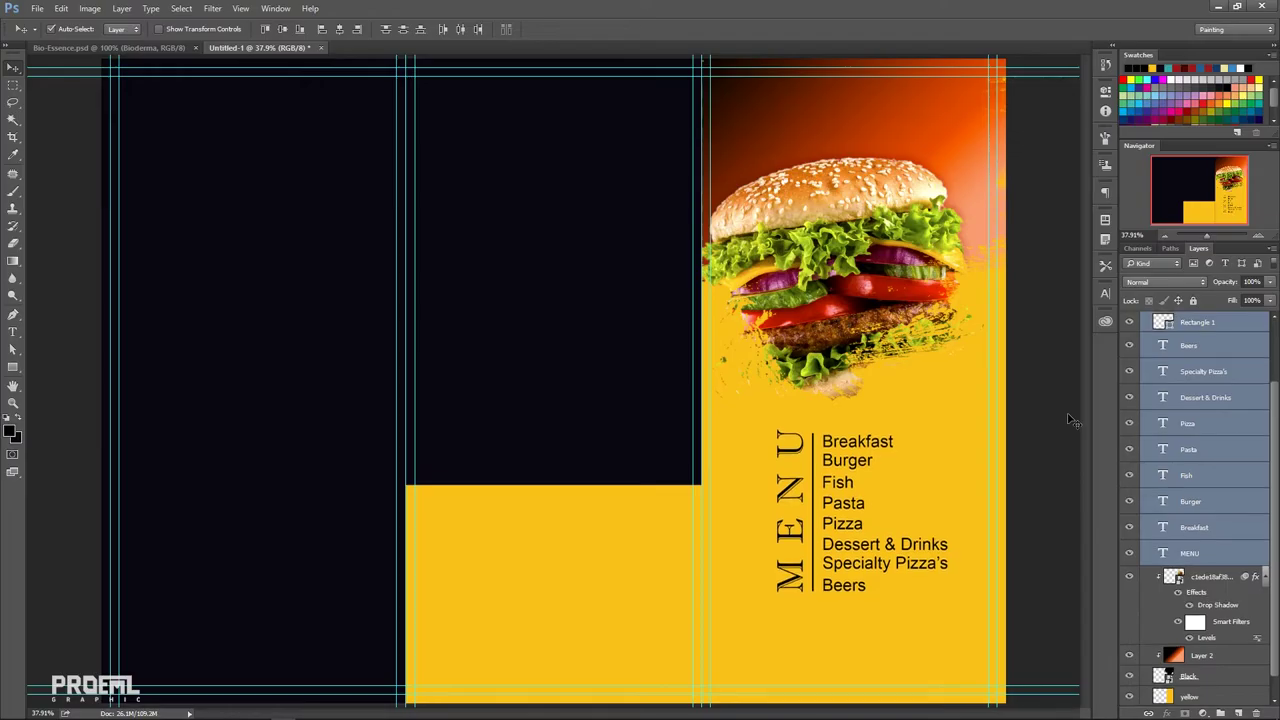
# Add a sample phone number line below the menu with tracking set to 0
pyautogui.click(611, 494)
pyautogui.write('0')
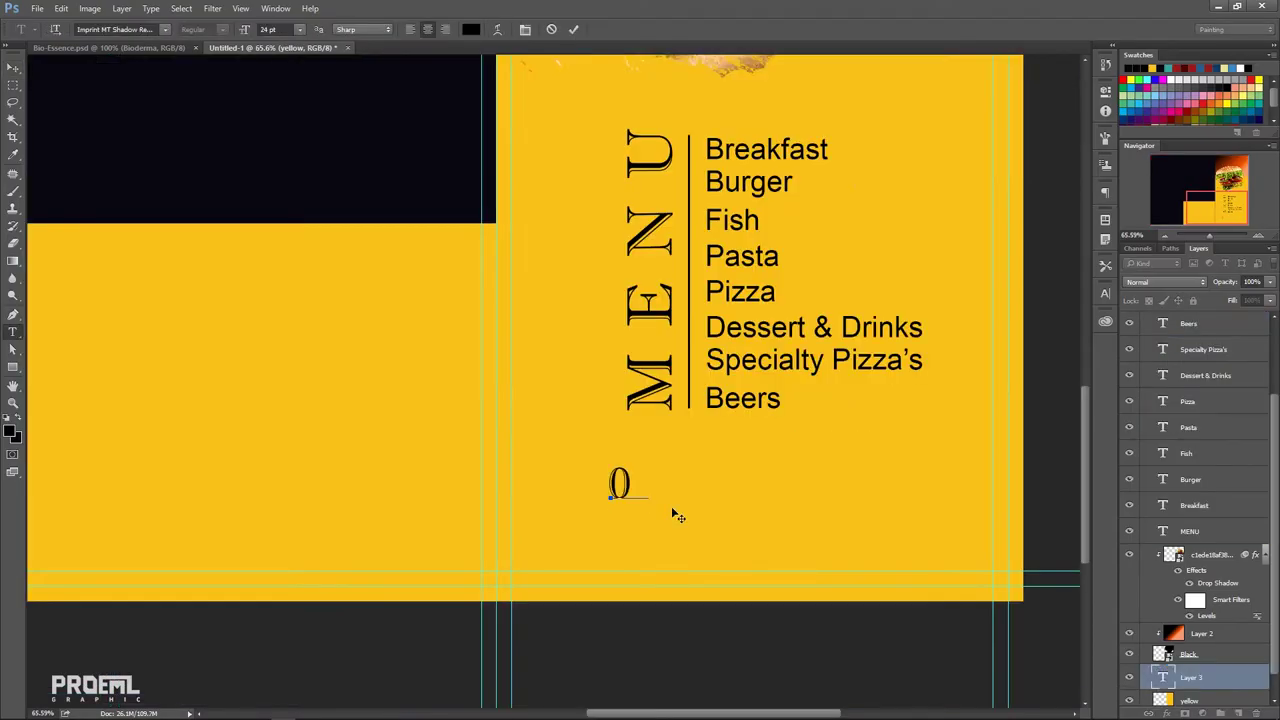
pyautogui.press('BackSpace')
pyautogui.click(1105, 294)
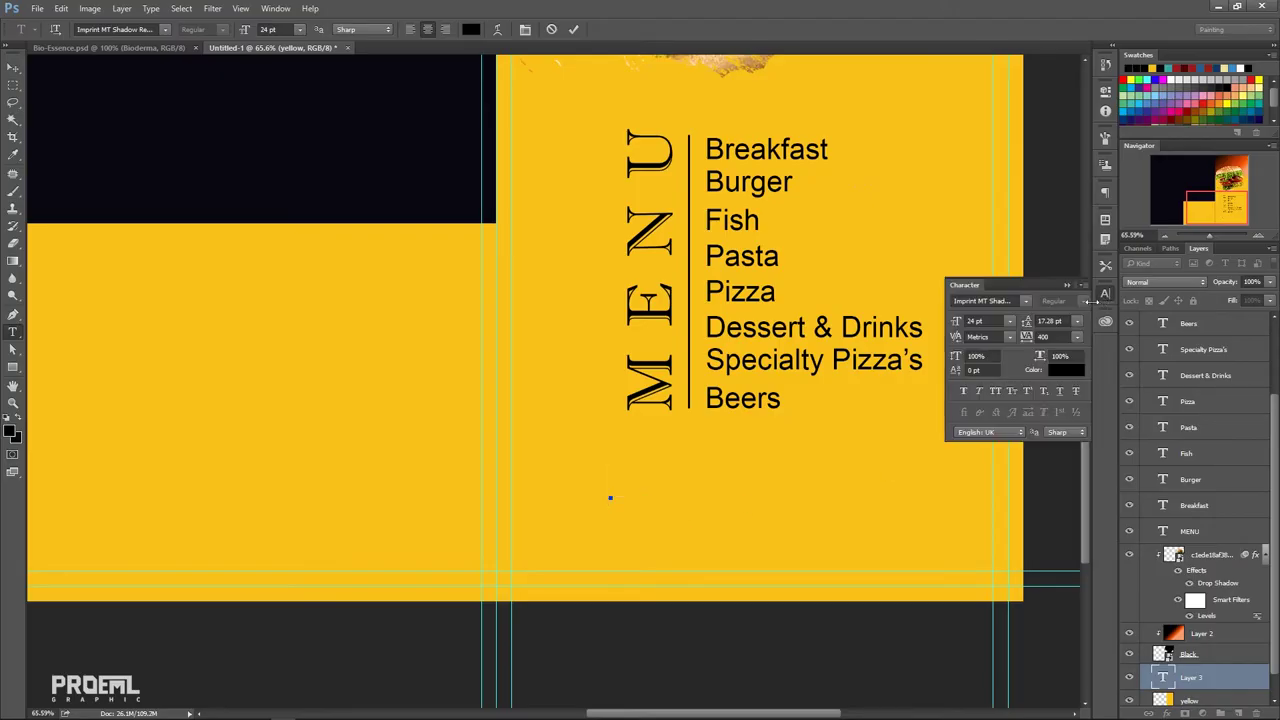
pyautogui.click(1061, 337)
pyautogui.write('0')
pyautogui.write('012')
pyautogui.write('3')
pyautogui.write('-')
pyautogui.write('4567-')
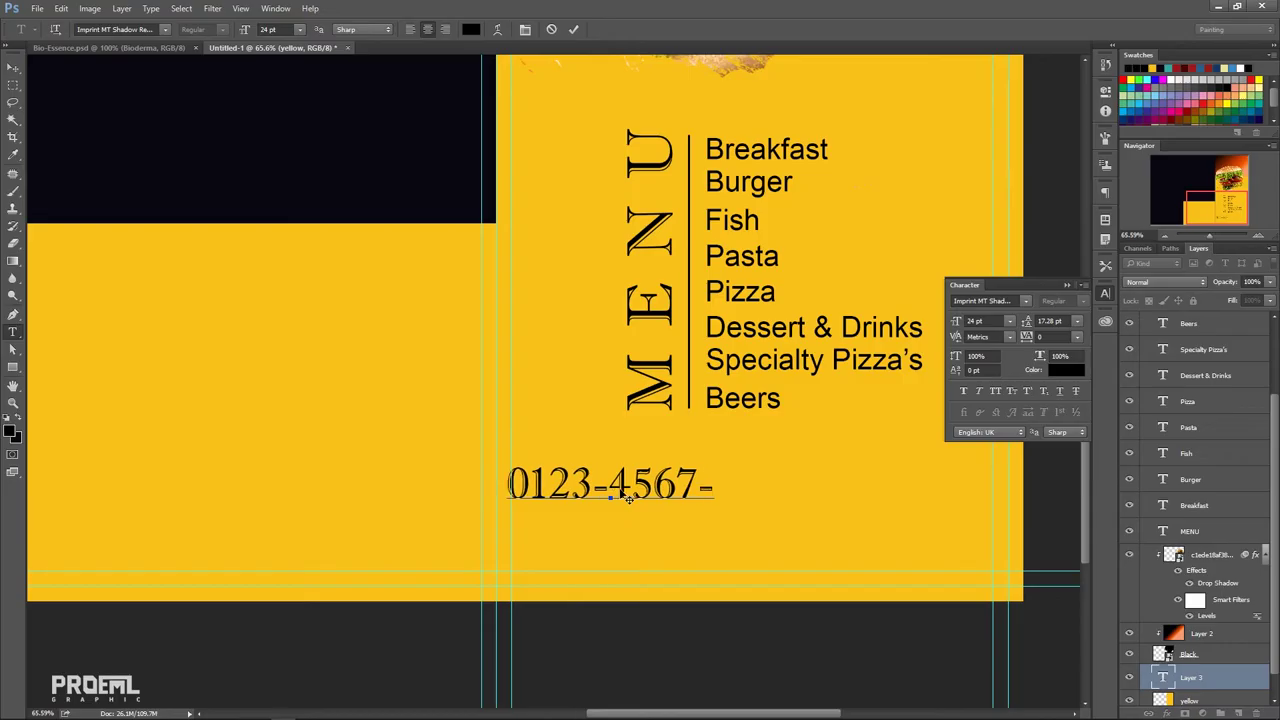
pyautogui.write('8900')
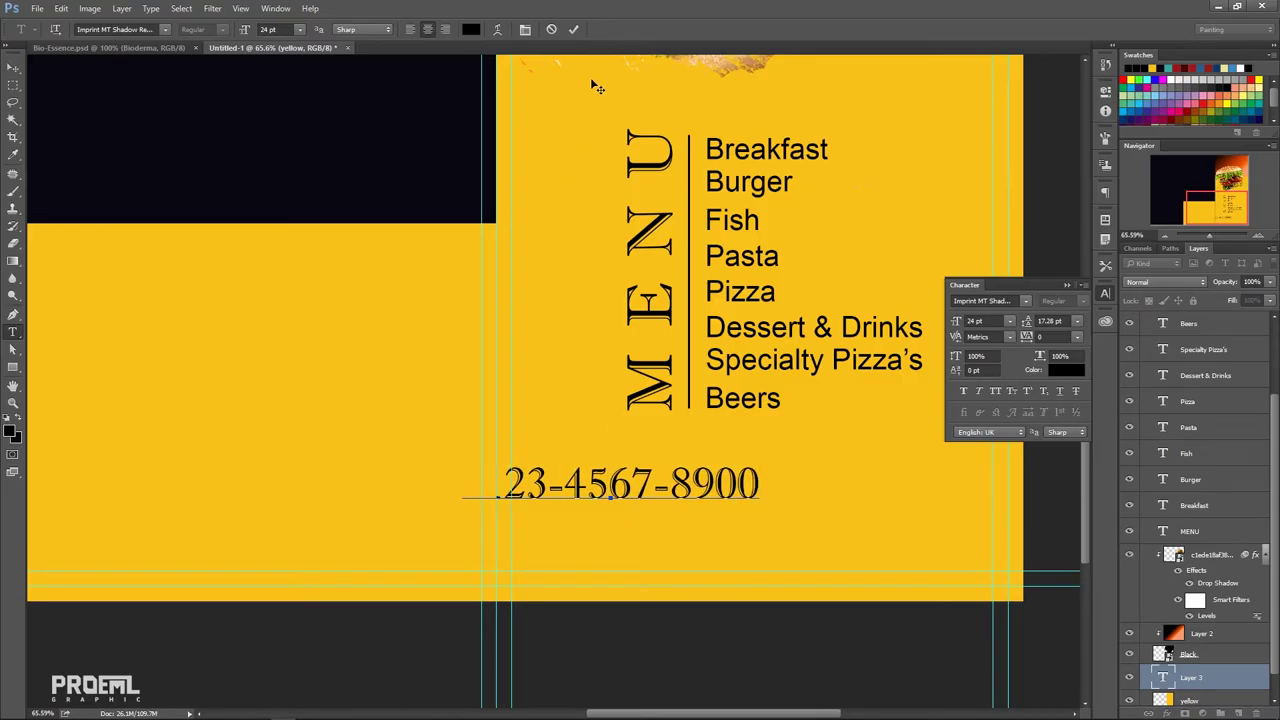
pyautogui.click(573, 29)
pyautogui.click(13, 67)
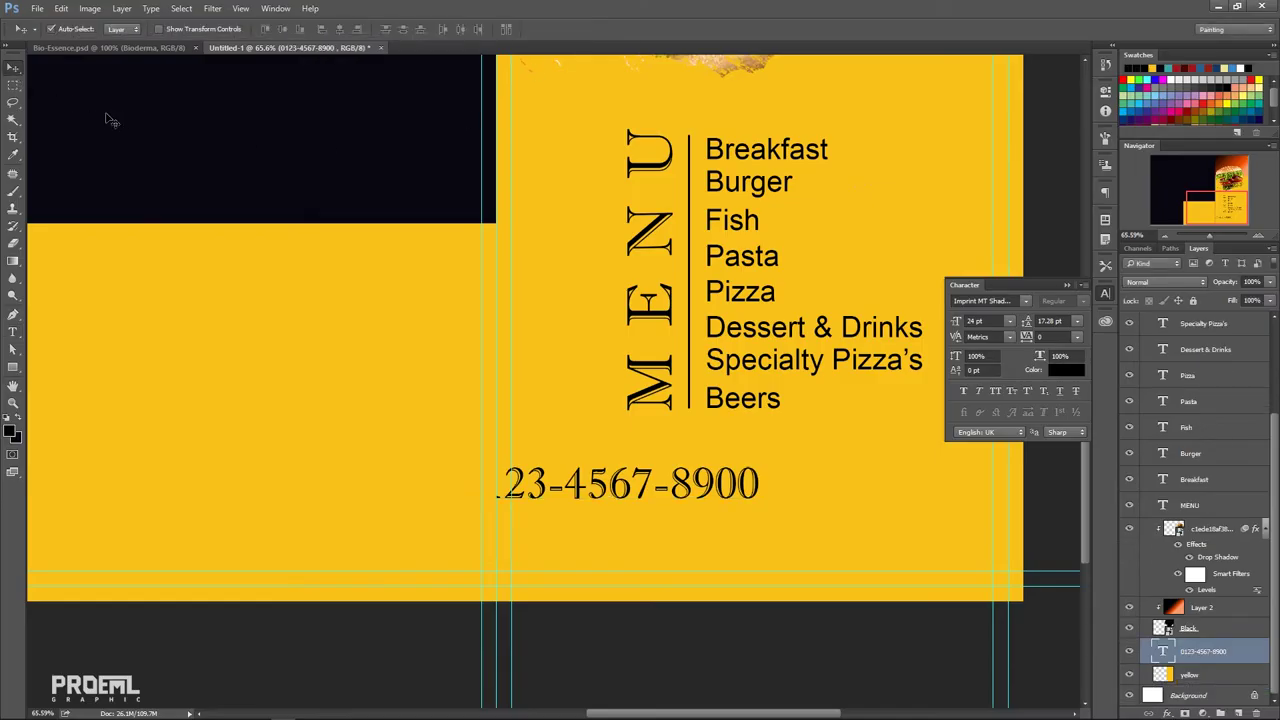
# Centre the phone number on the yellow panel and scale it to about 76%
pyautogui.moveTo(655, 483); pyautogui.dragTo(778, 485)
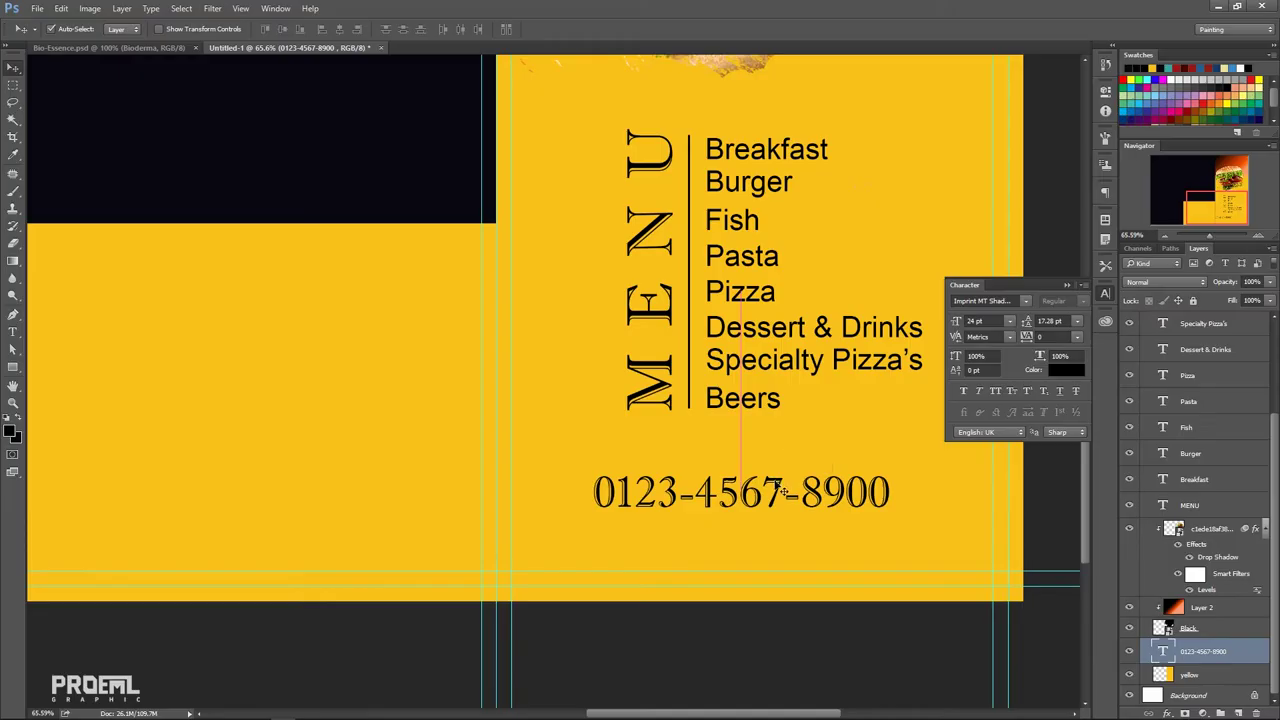
pyautogui.hotkey('alt', 'shift', '[')
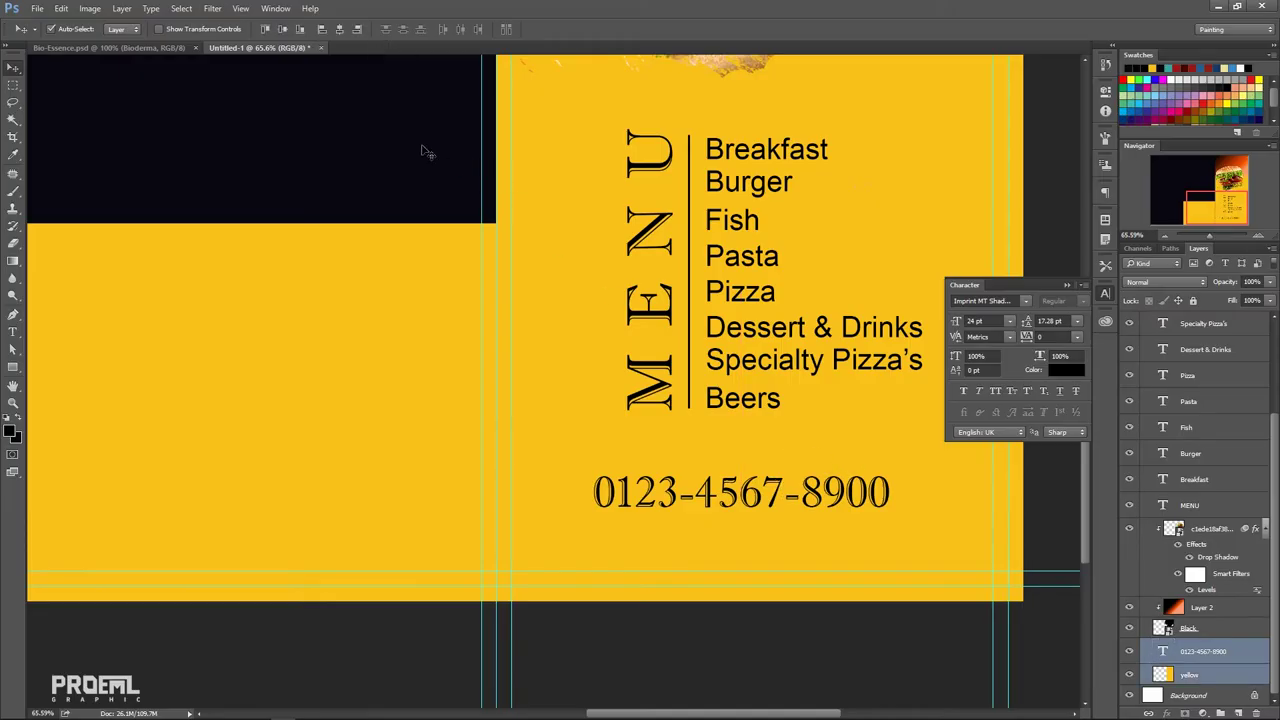
pyautogui.click(343, 30)
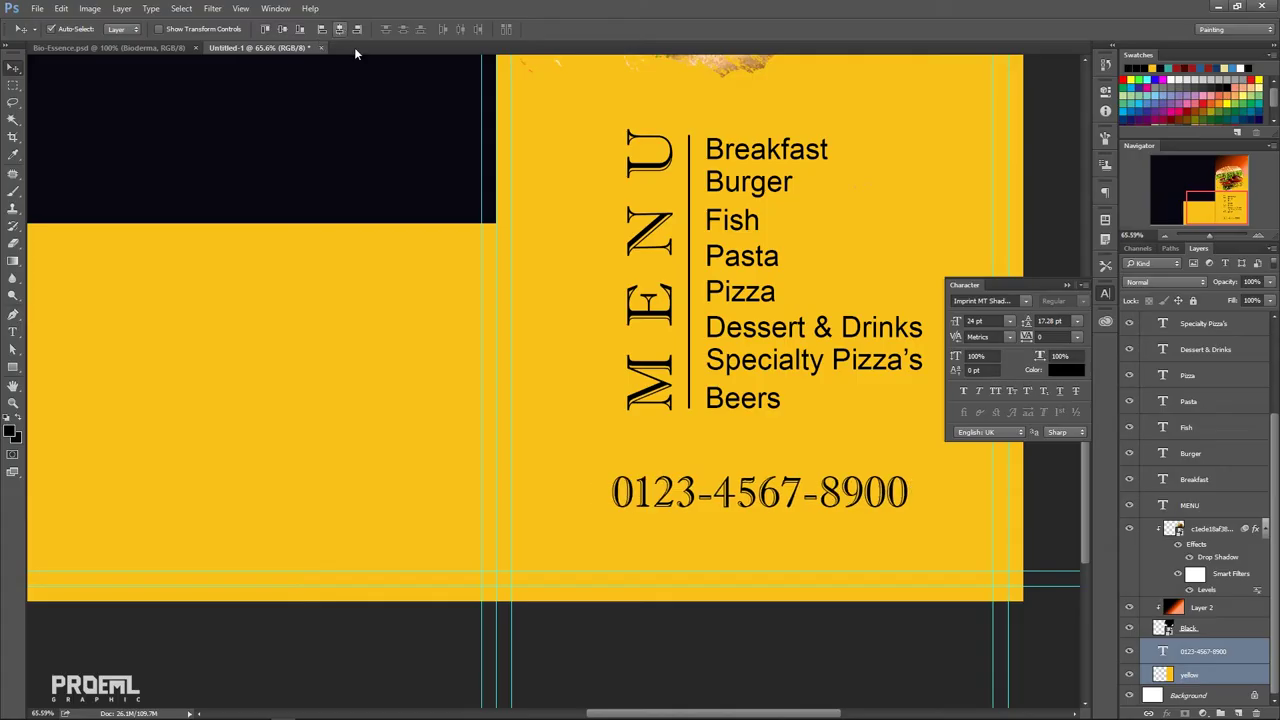
pyautogui.click(785, 618)
pyautogui.click(797, 510)
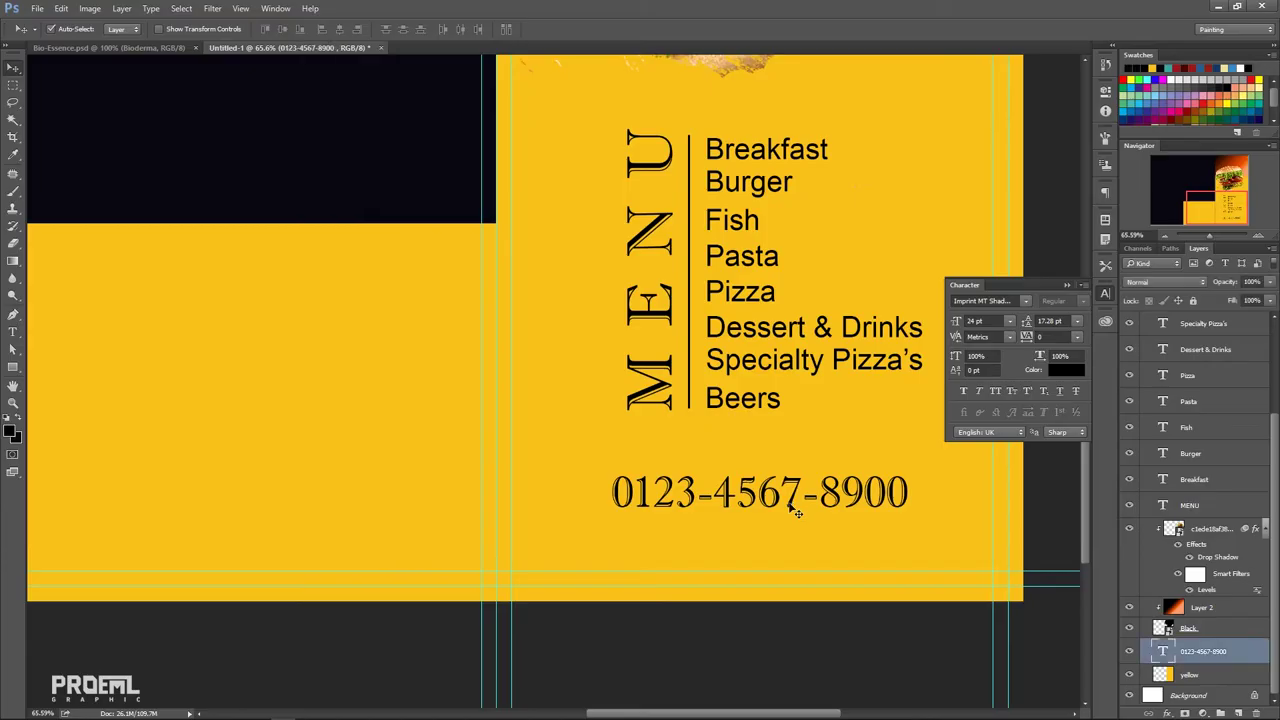
pyautogui.hotkey('ctrl', 't')
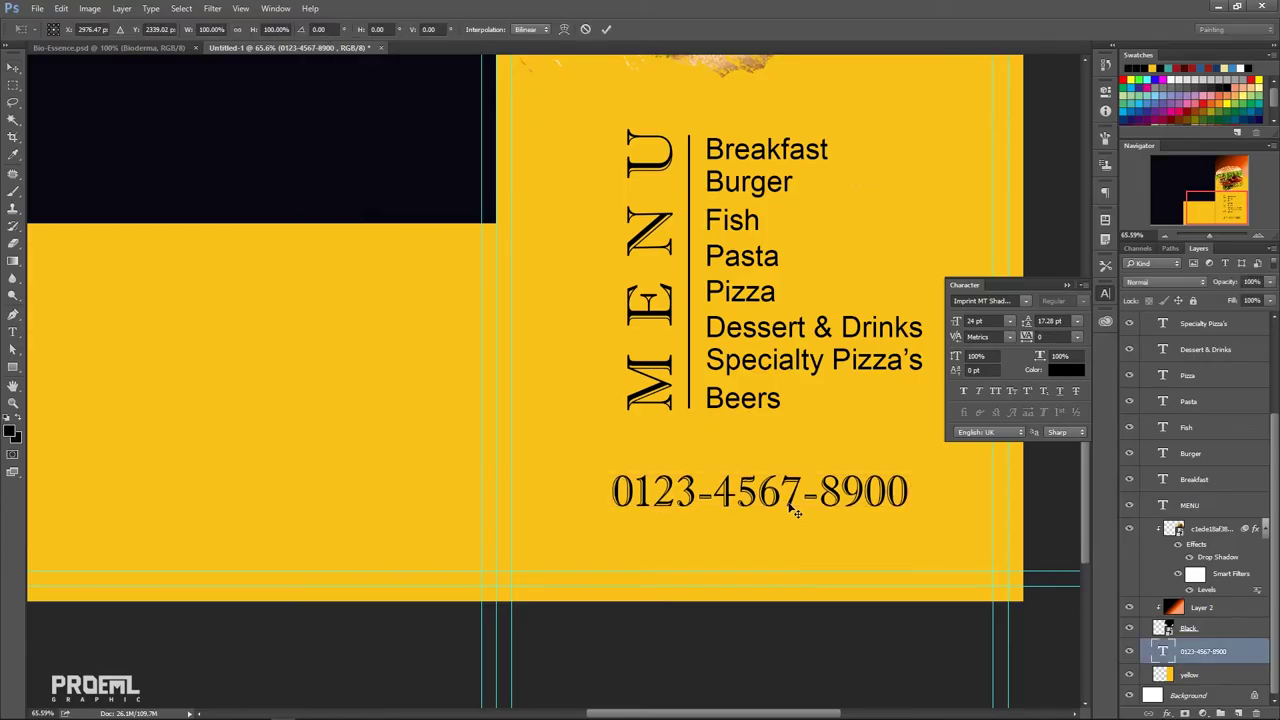
pyautogui.moveTo(908, 468); pyautogui.dragTo(872, 480)
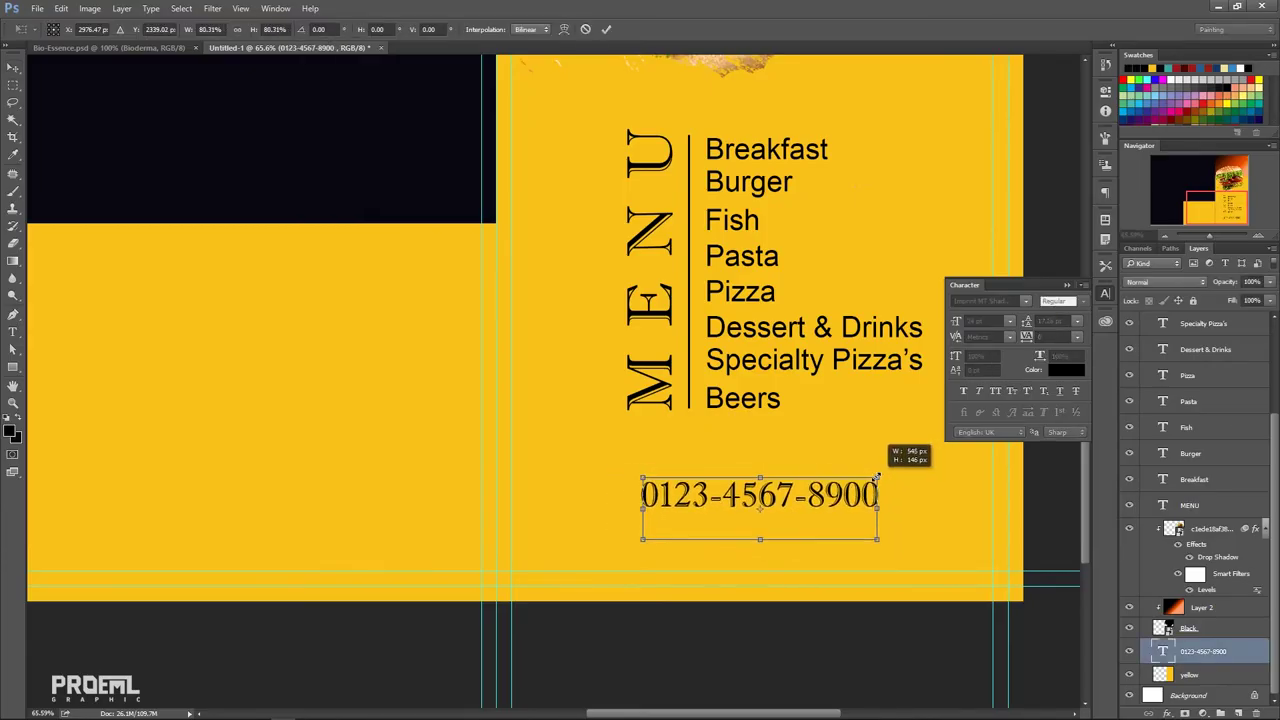
pyautogui.click(606, 29)
pyautogui.moveTo(758, 412); pyautogui.dragTo(762, 552)
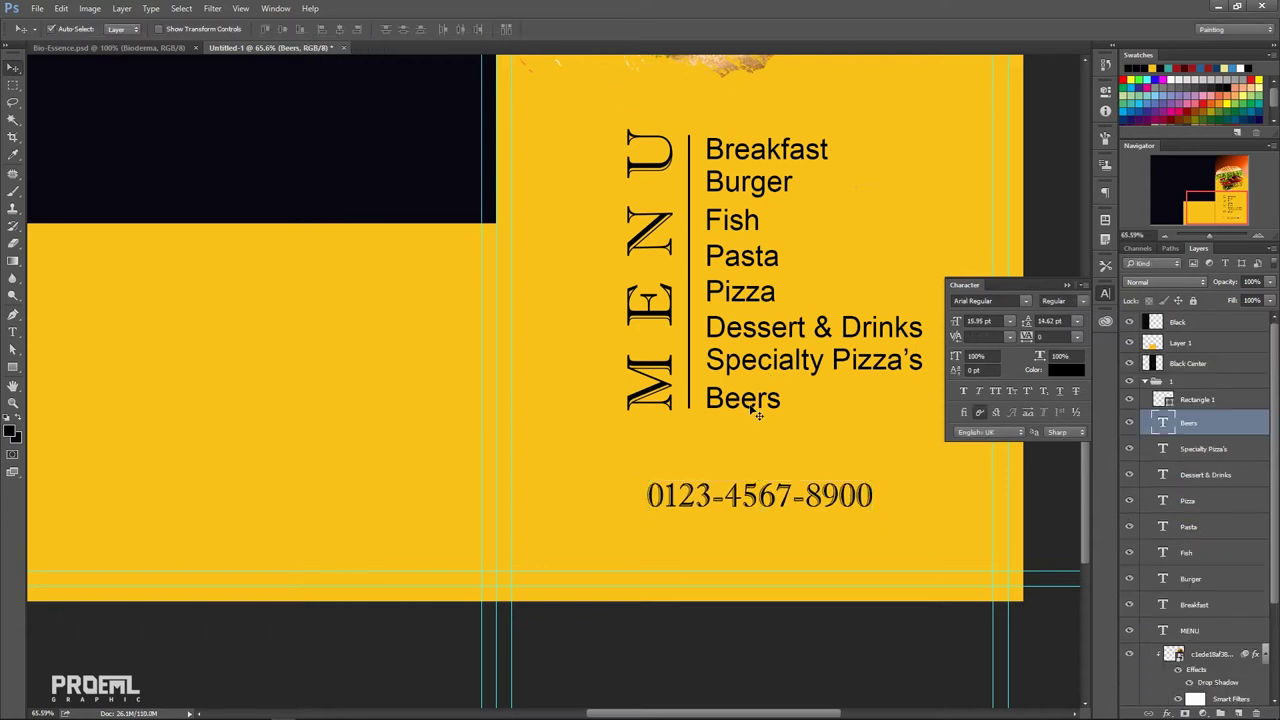
pyautogui.press('t')
pyautogui.doubleClick(760, 540)
pyautogui.write('www.proe')
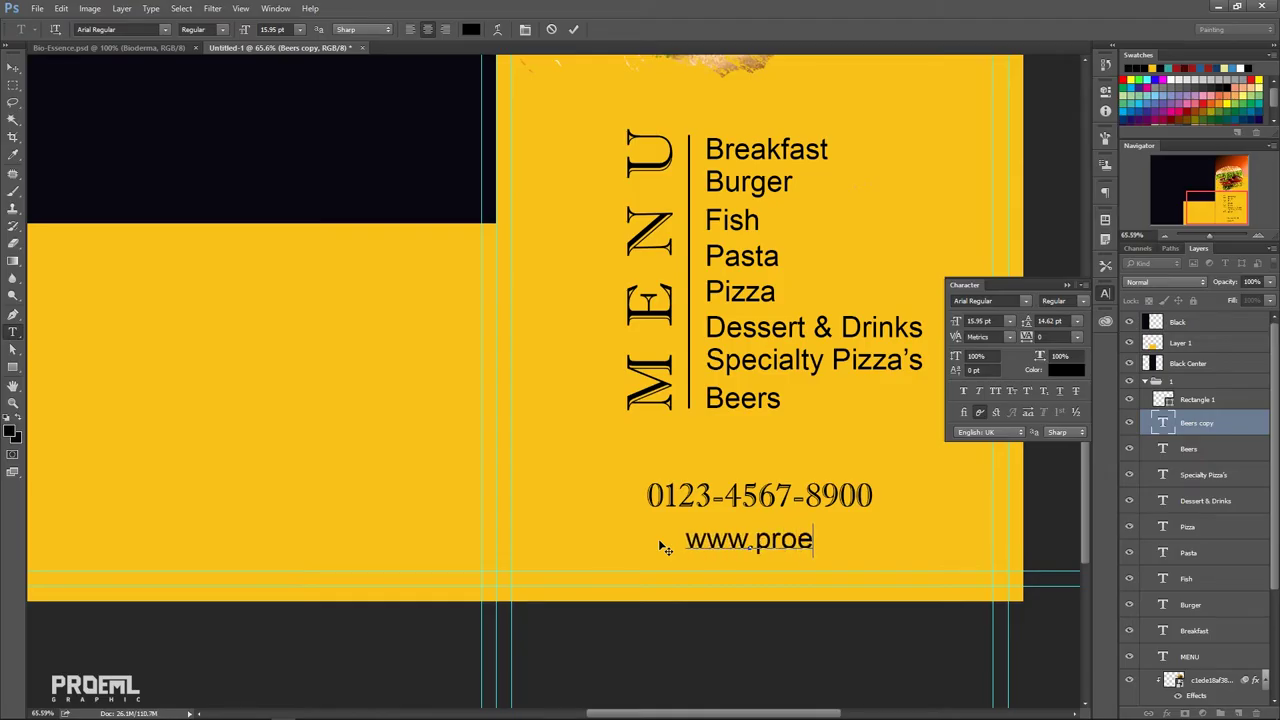
pyautogui.write('mlgraphic.com')
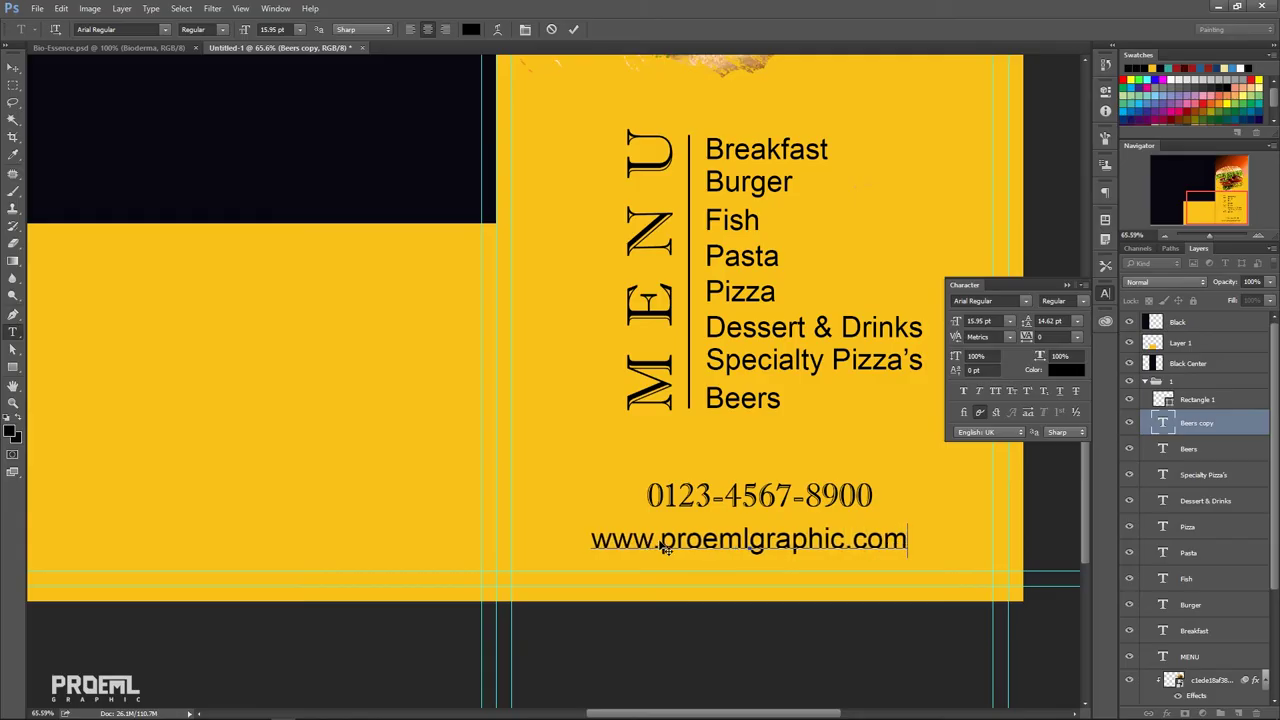
pyautogui.click(574, 29)
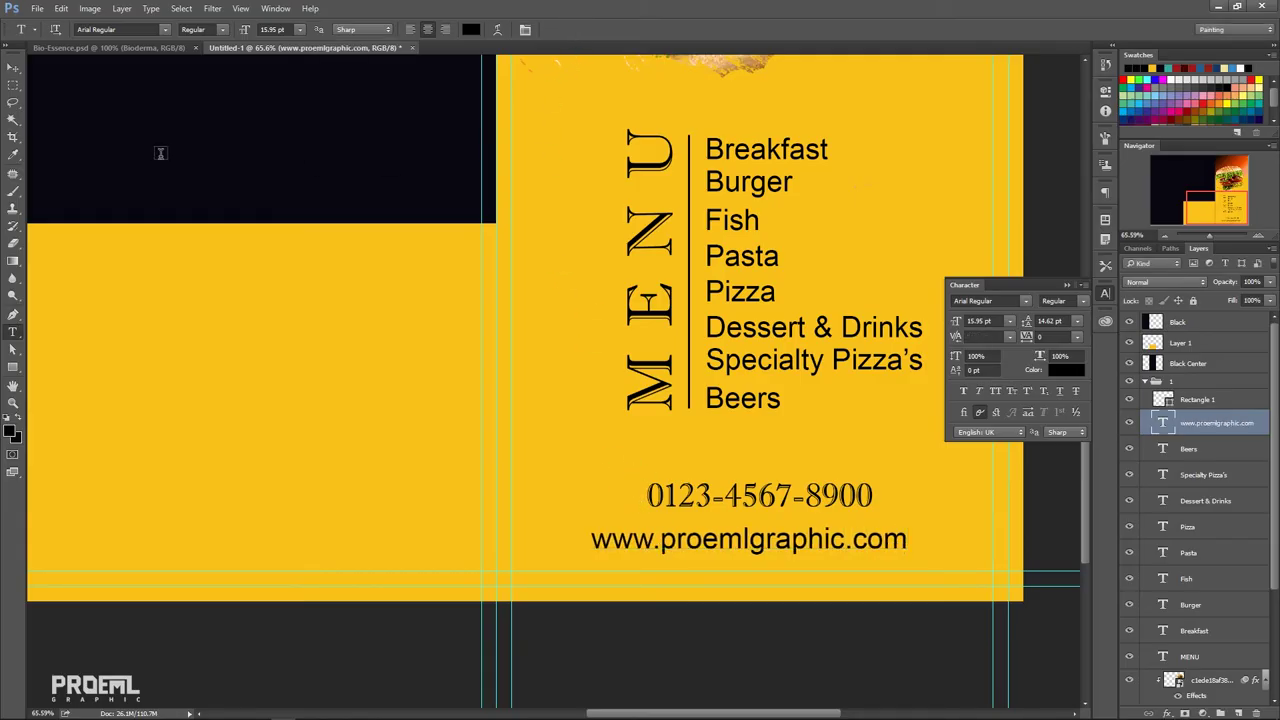
pyautogui.click(13, 67)
pyautogui.moveTo(783, 545); pyautogui.dragTo(783, 553)
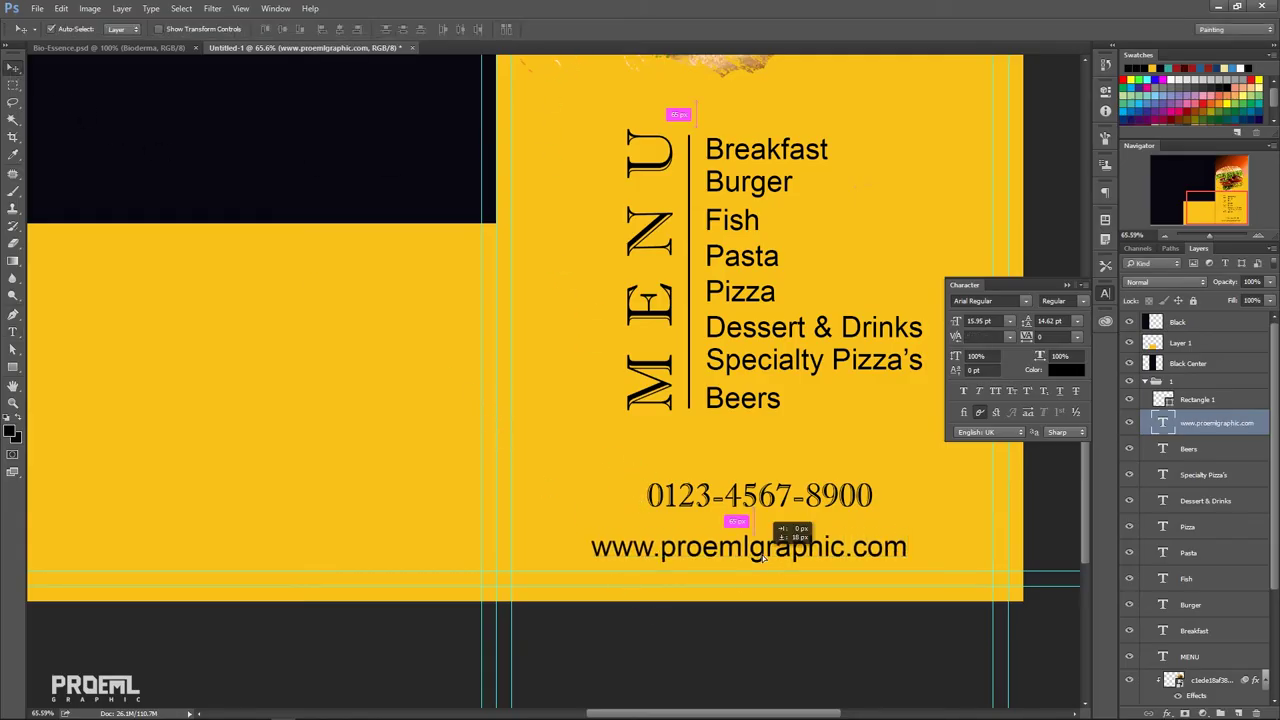
pyautogui.moveTo(775, 495); pyautogui.dragTo(775, 503)
# Scale the web address to about 72% and move it down with the phone number
pyautogui.click(789, 550)
pyautogui.hotkey('ctrl', 't')
pyautogui.moveTo(910, 560)
pyautogui.mouseDown()
pyautogui.moveTo(866, 541)
pyautogui.moveTo(874, 530)
pyautogui.mouseUp()
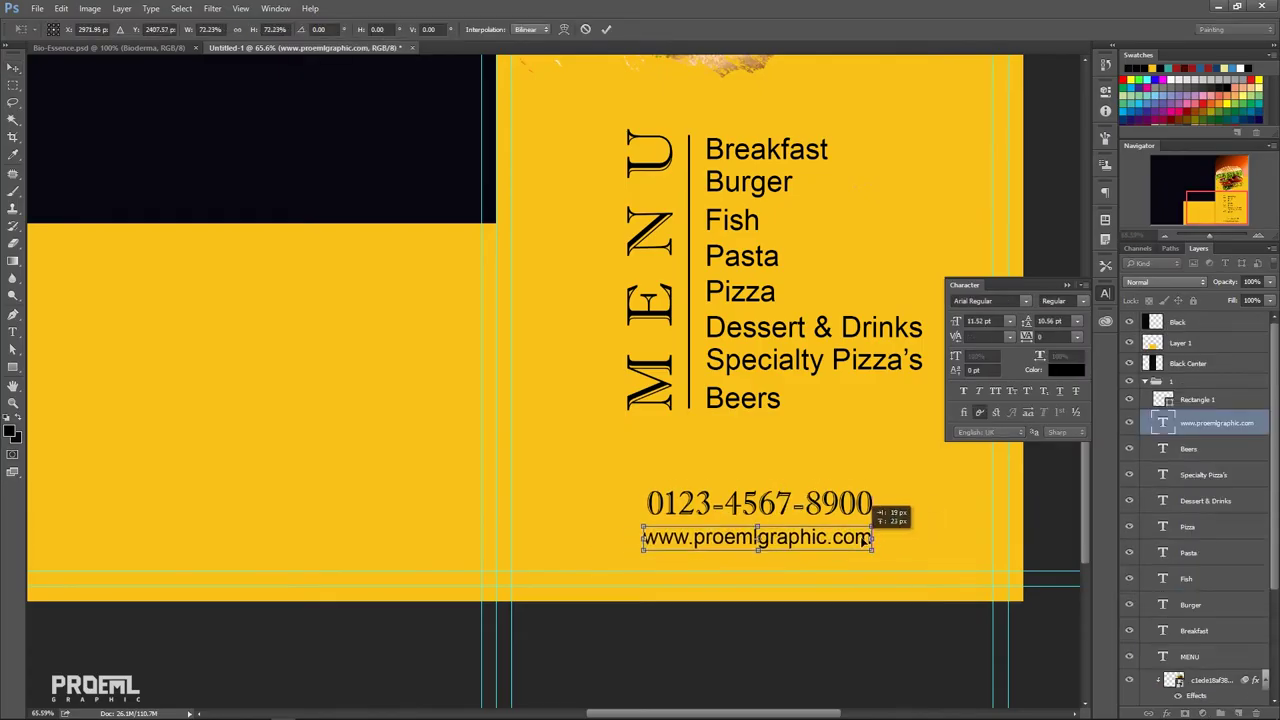
pyautogui.click(606, 29)
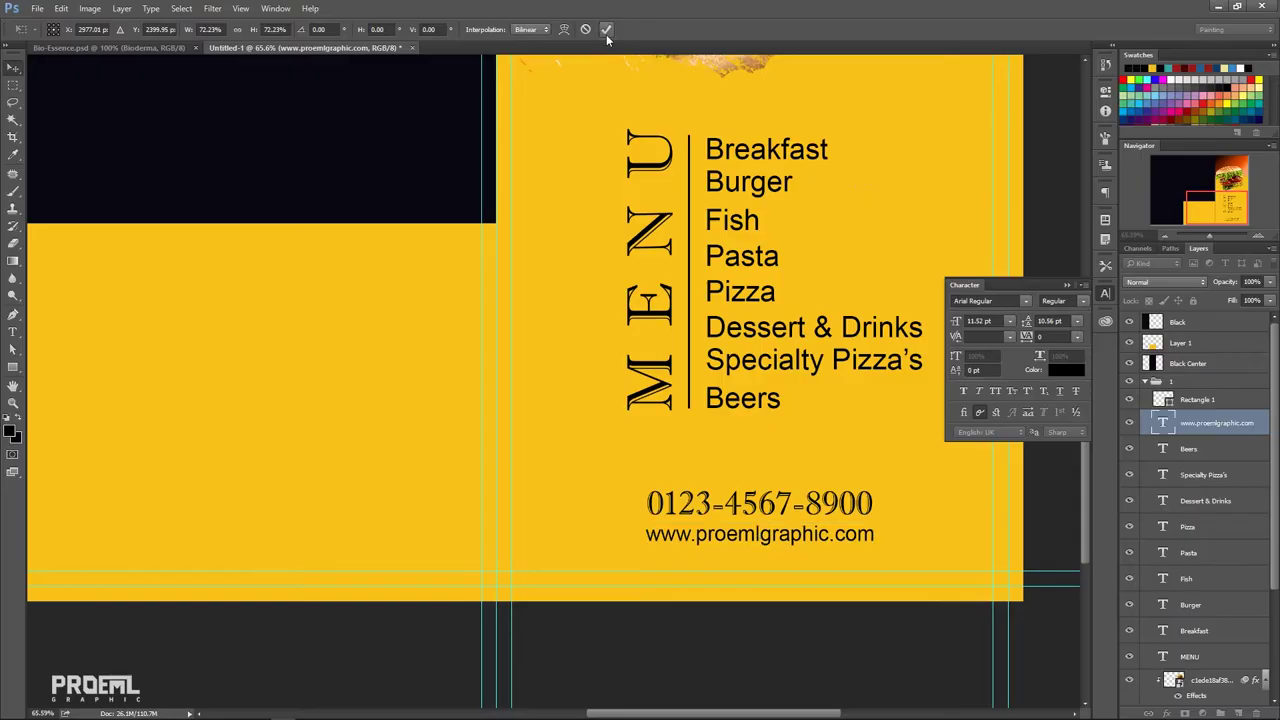
pyautogui.keyDown('shift'); pyautogui.click(778, 512); pyautogui.keyUp('shift')
pyautogui.moveTo(774, 509); pyautogui.dragTo(778, 519)
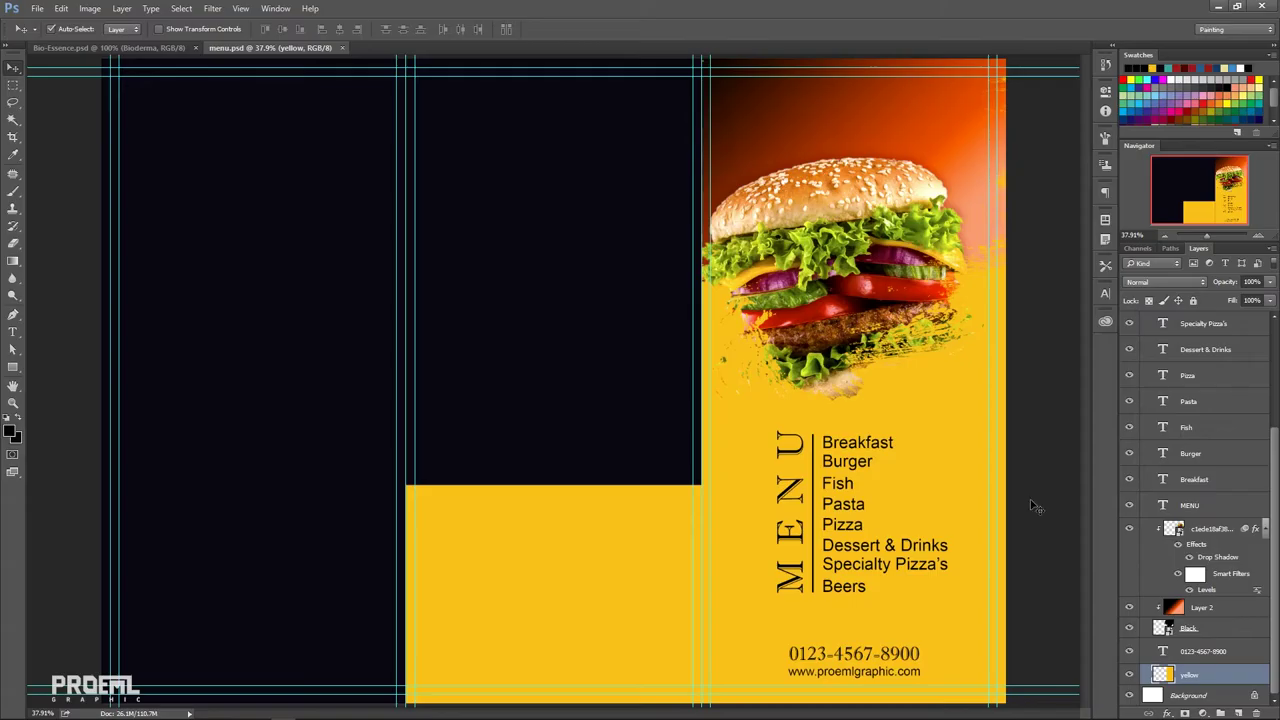
# Collapse group 1 and toggle group 1 and Black Center visibility to inspect the panels
pyautogui.moveTo(1275, 458); pyautogui.dragTo(1267, 343)
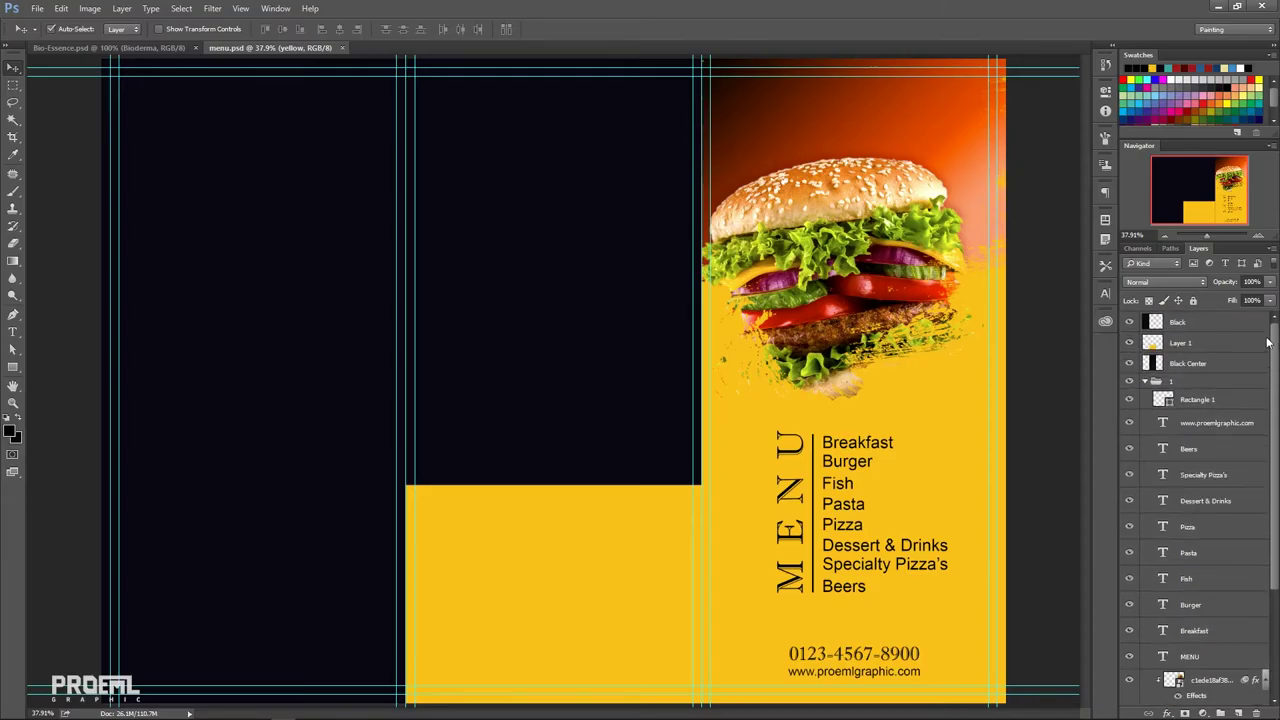
pyautogui.click(1146, 383)
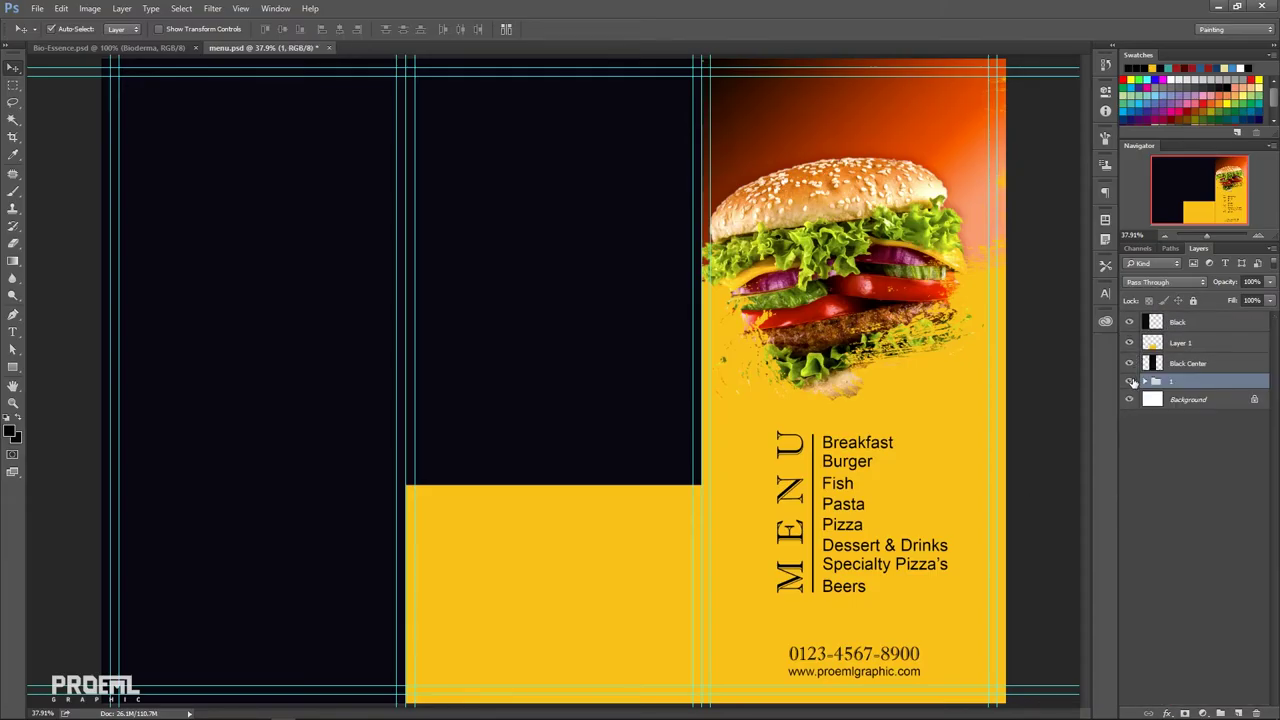
pyautogui.click(1130, 382)
pyautogui.click(1131, 382)
pyautogui.click(1131, 382)
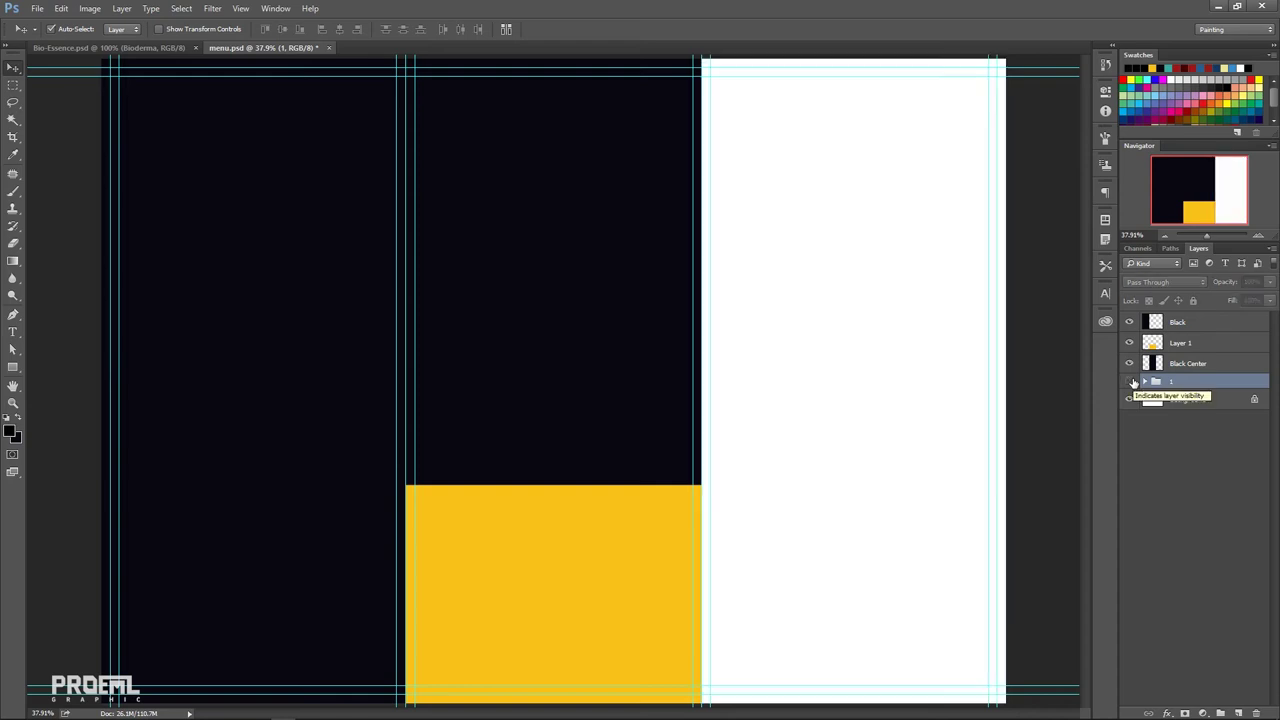
pyautogui.click(1131, 382)
pyautogui.click(1130, 363)
pyautogui.click(1130, 363)
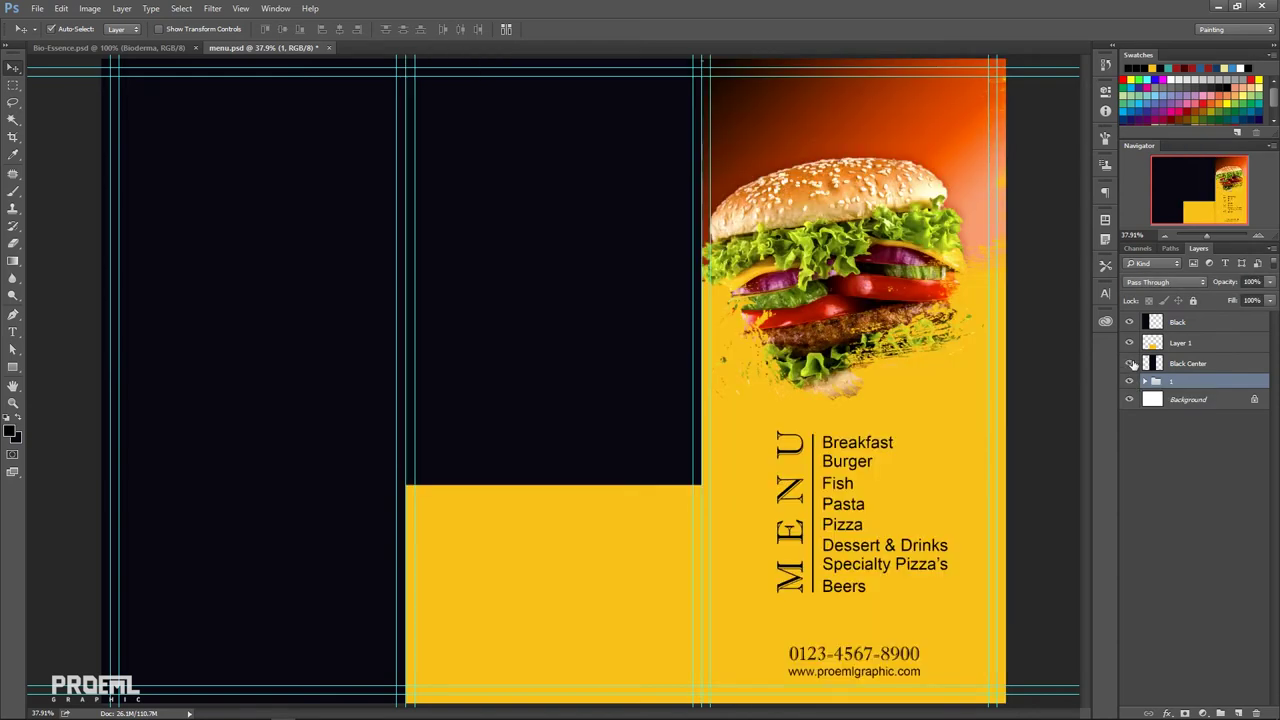
pyautogui.click(1131, 363)
pyautogui.click(1131, 363)
# Check Layer 1's yellow block and add a layer mask to it
pyautogui.click(1190, 364)
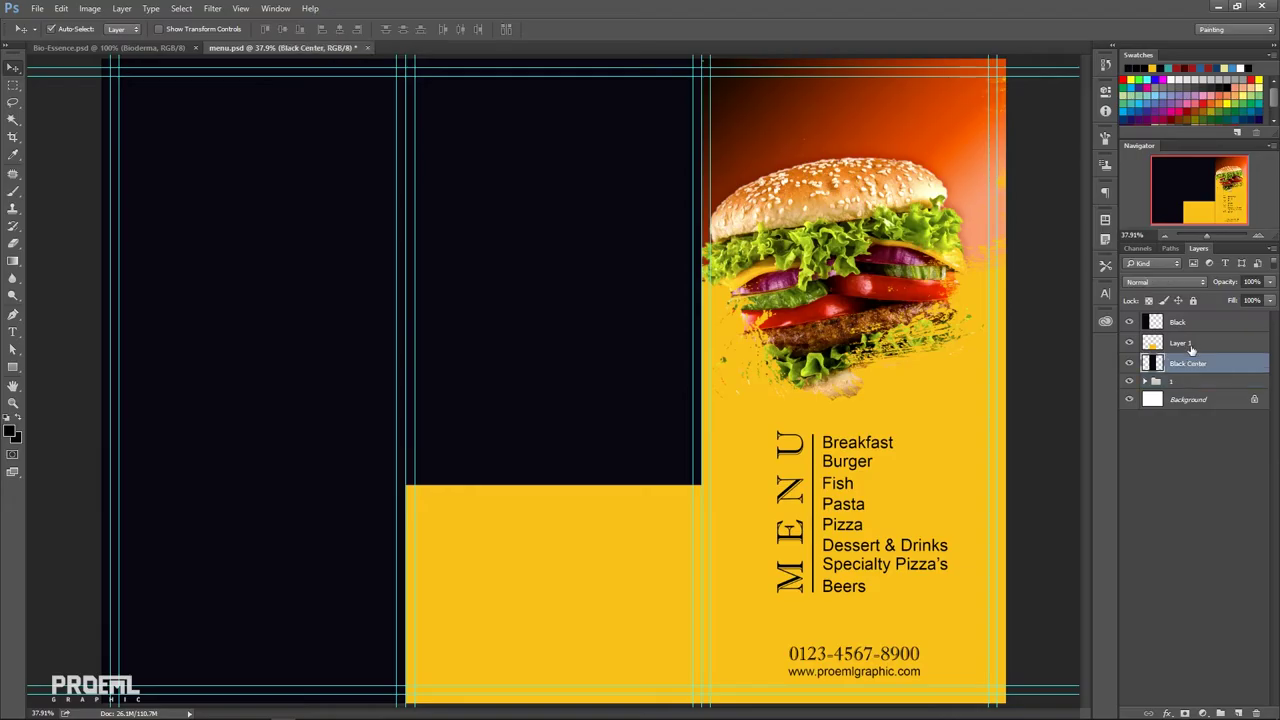
pyautogui.click(1192, 343)
pyautogui.click(1130, 343)
pyautogui.click(1130, 343)
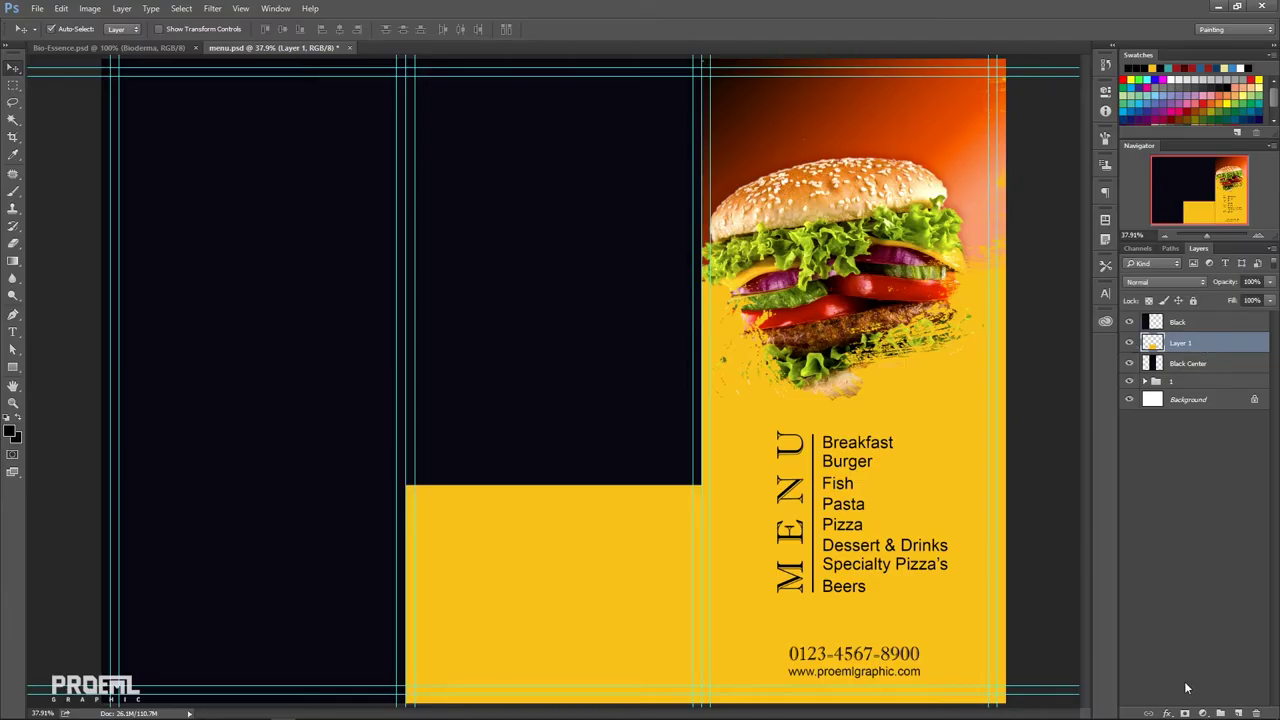
pyautogui.click(1184, 713)
# Toggle Layer 1's visibility and select an angled bristle brush preset
pyautogui.click(1129, 343)
pyautogui.click(1129, 343)
pyautogui.press('b')
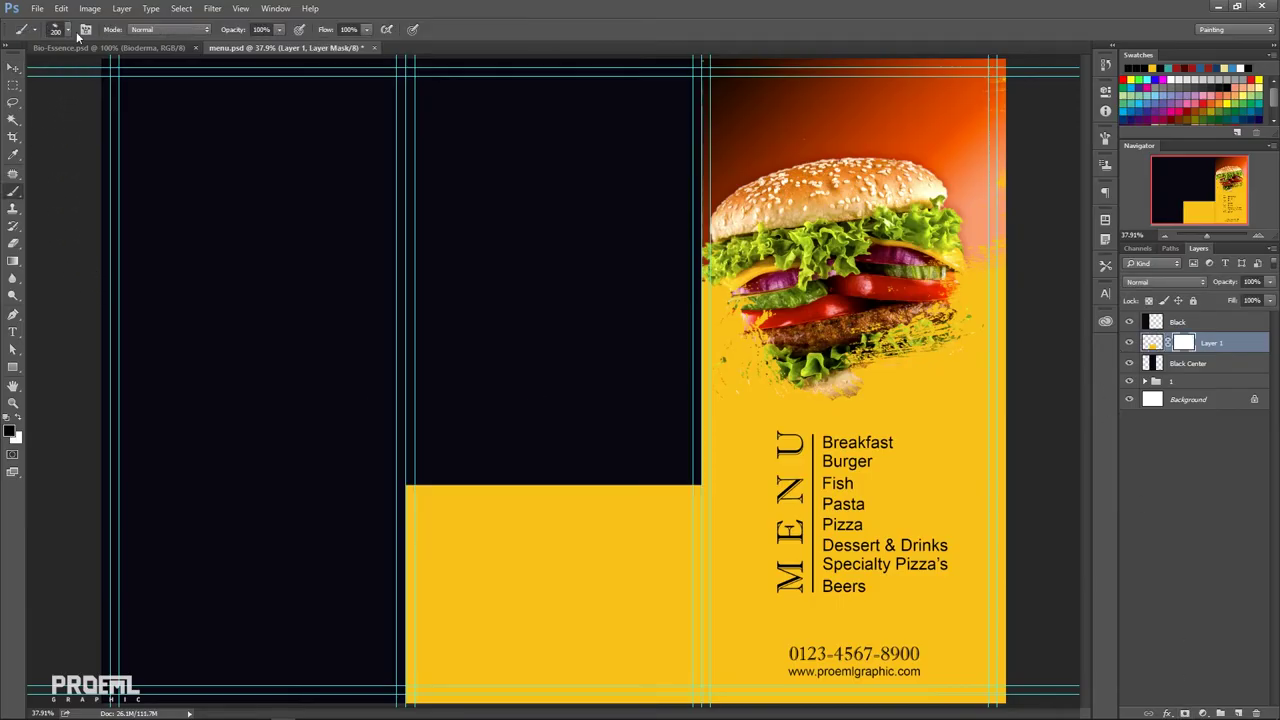
pyautogui.click(69, 31)
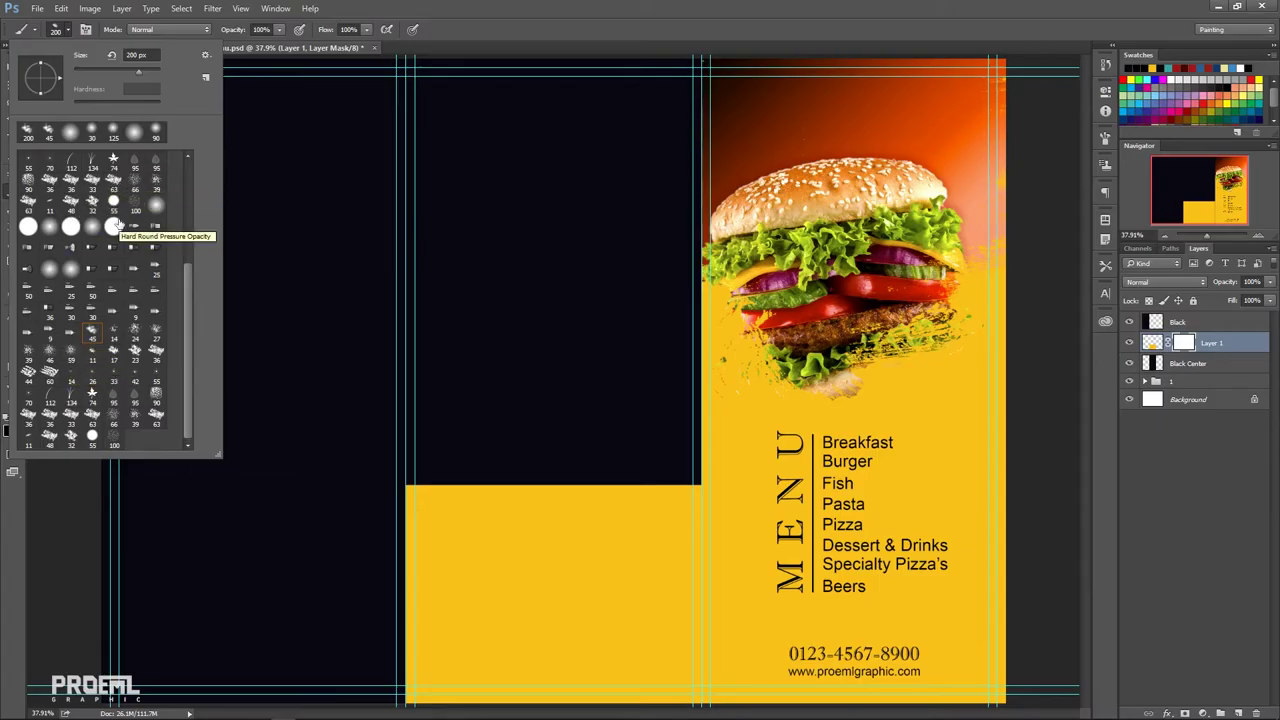
pyautogui.click(96, 203)
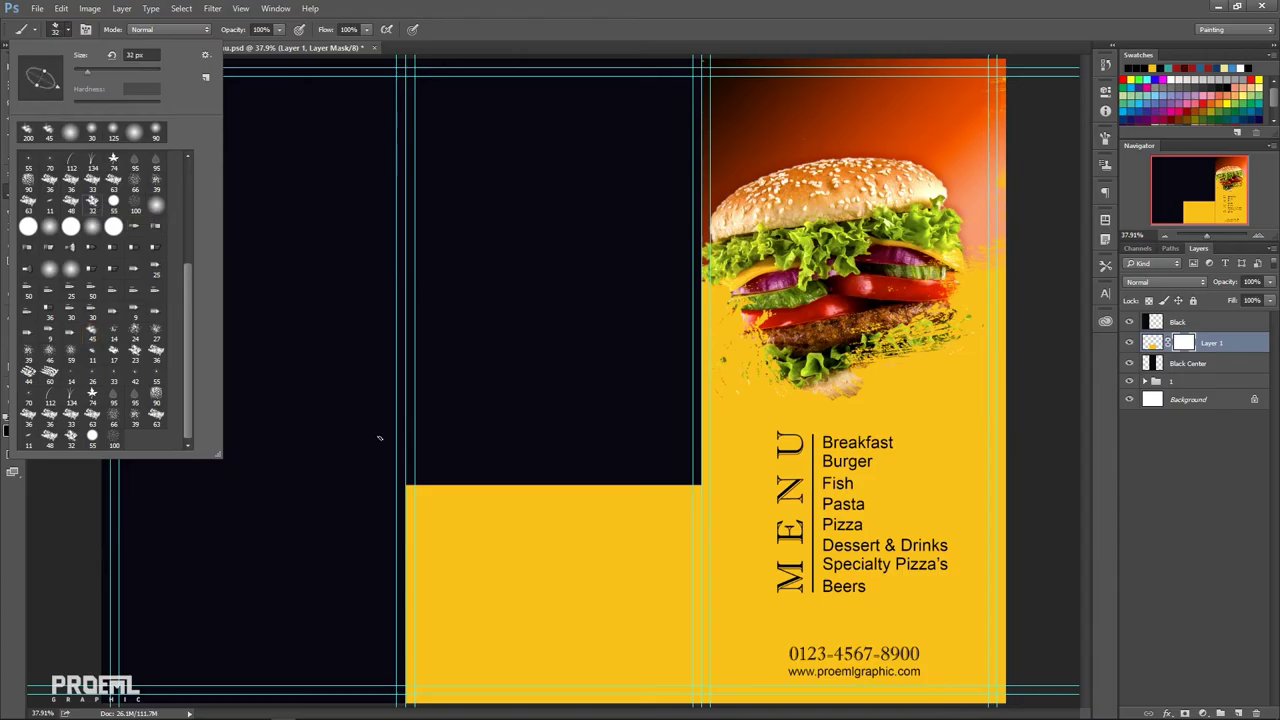
pyautogui.click(445, 492)
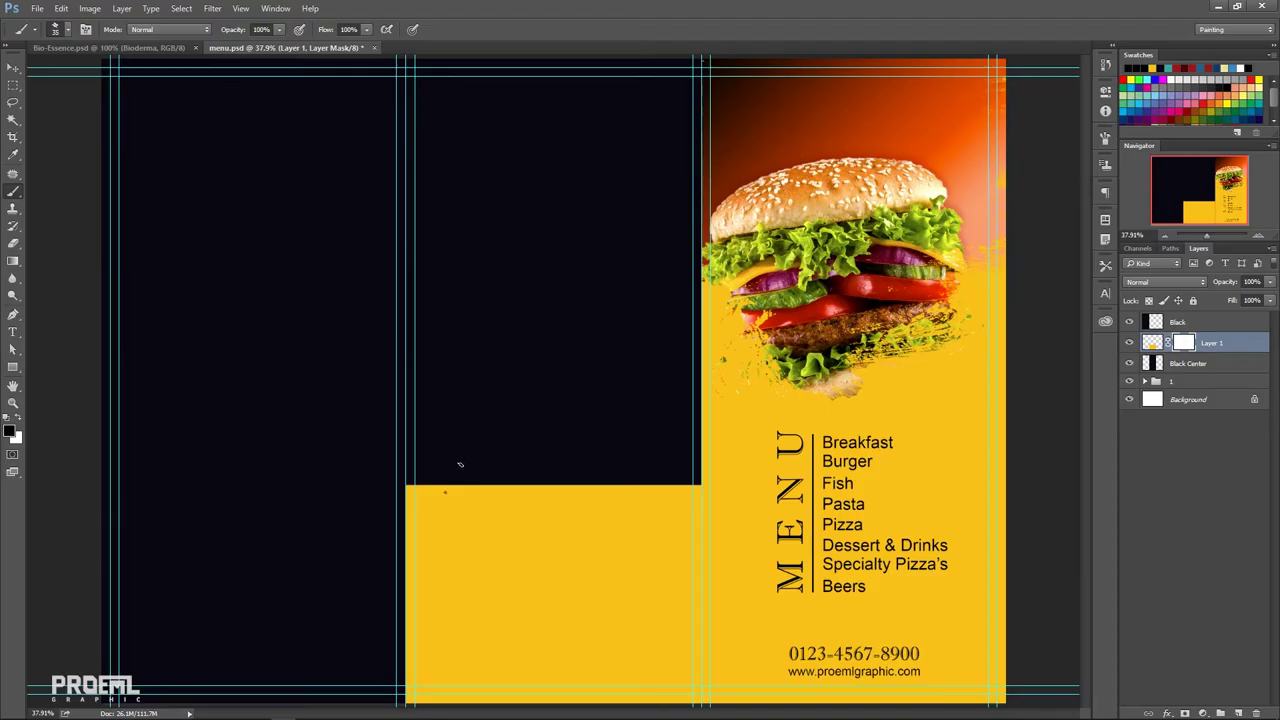
# Paint black on Layer 1's mask along the yellow top edge at 600 then 400 px
pyautogui.press(']')
pyautogui.press(']')
pyautogui.press(']')
pyautogui.click(430, 478)
pyautogui.moveTo(430, 478); pyautogui.dragTo(425, 472)
pyautogui.click(474, 470)
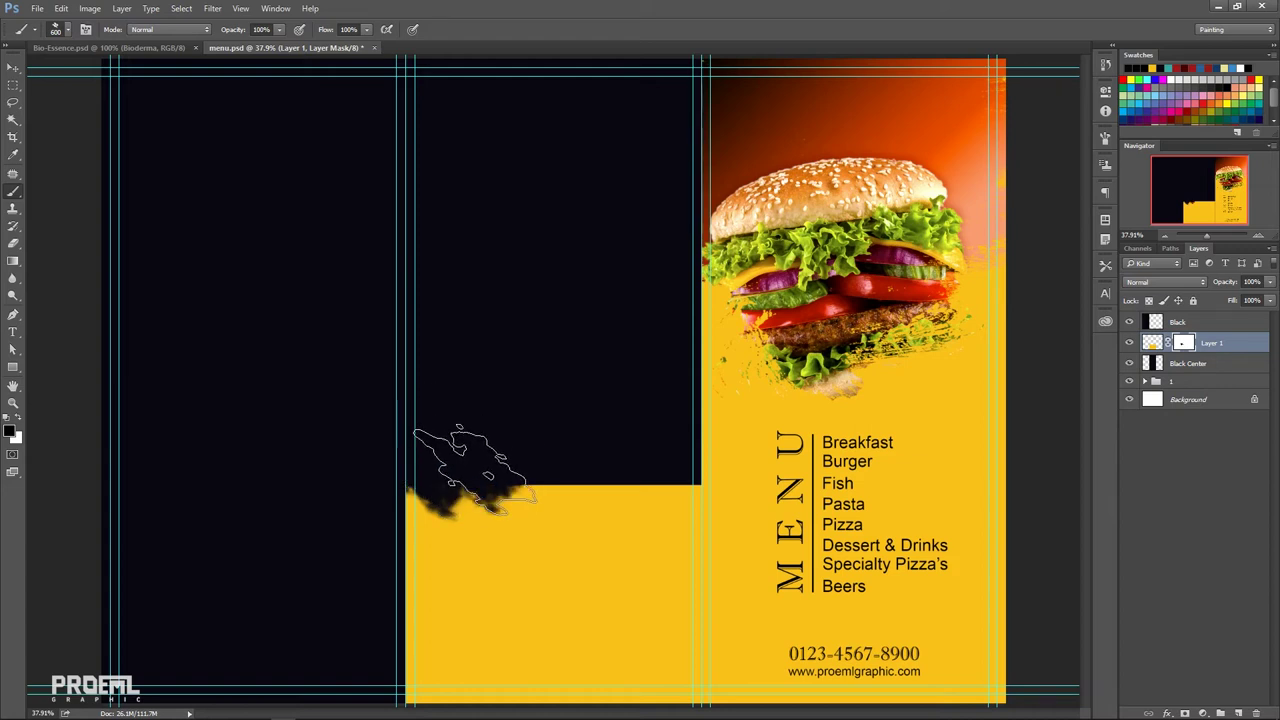
pyautogui.press('[')
pyautogui.press('[')
pyautogui.press('[')
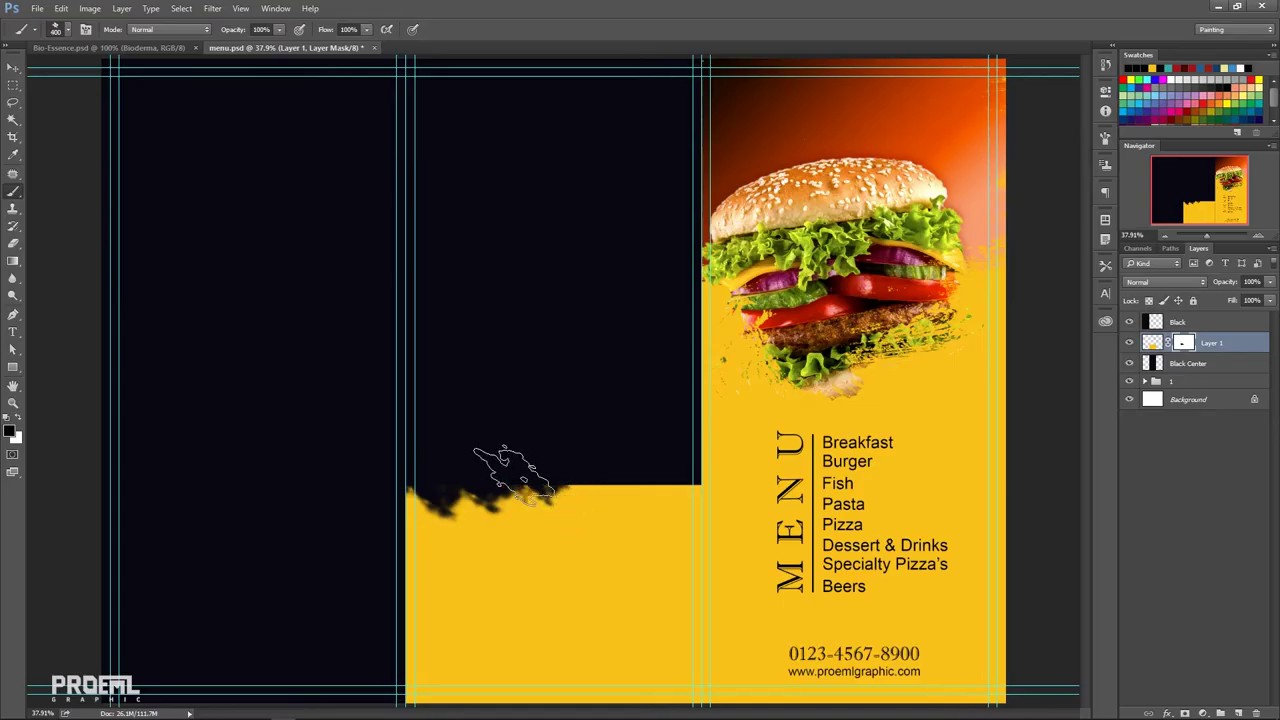
pyautogui.click(563, 477)
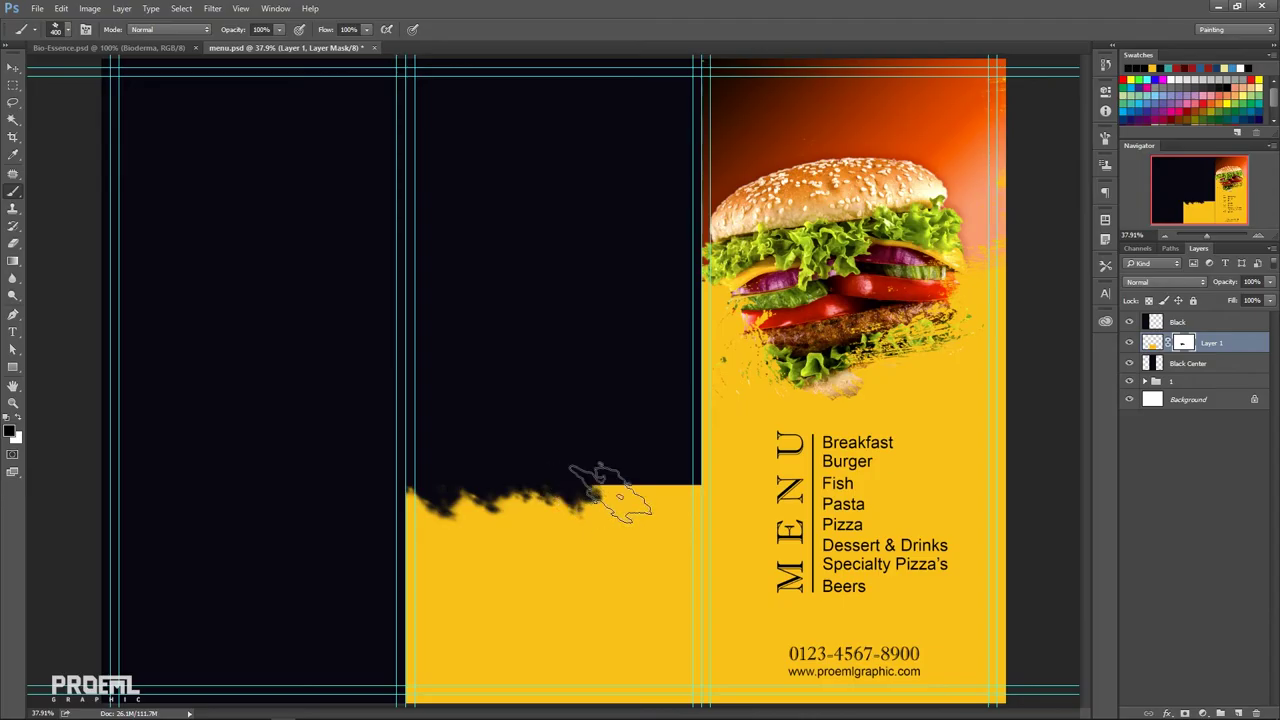
pyautogui.click(1105, 138)
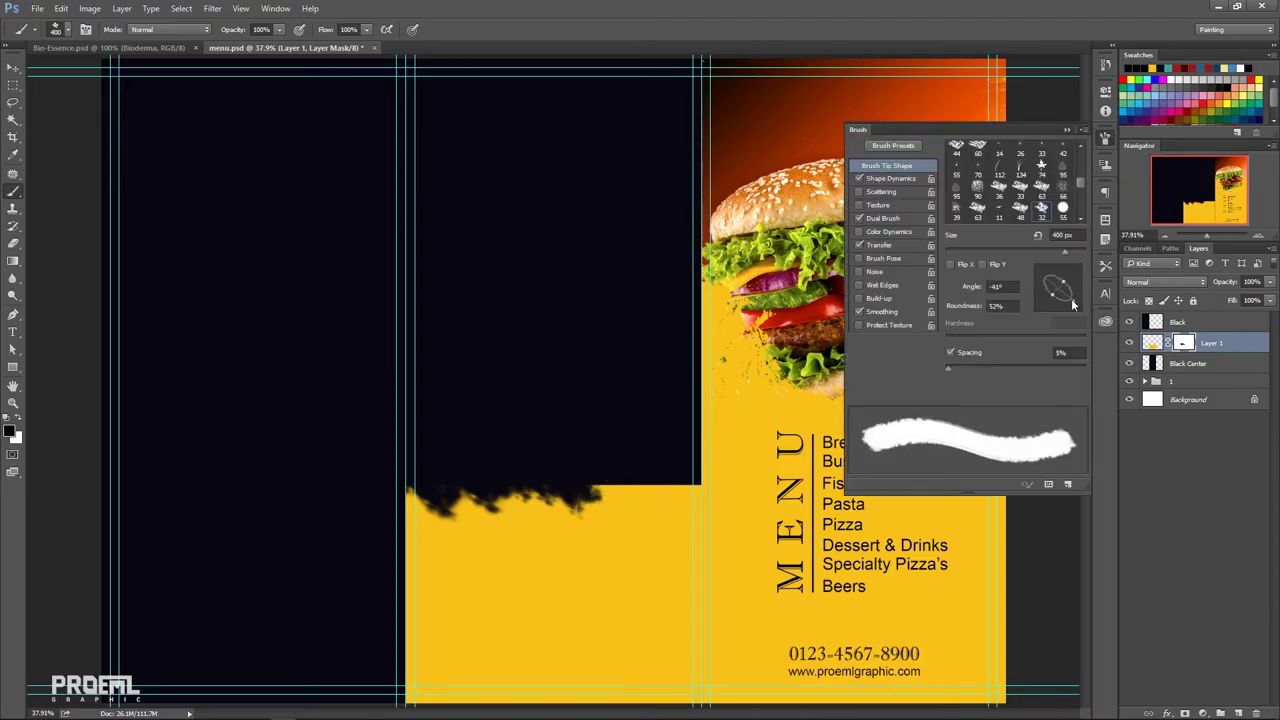
# Brush the torn edge to the yellow panel's right side, angling the tip -122° then -92°
pyautogui.moveTo(1077, 302); pyautogui.dragTo(1048, 305)
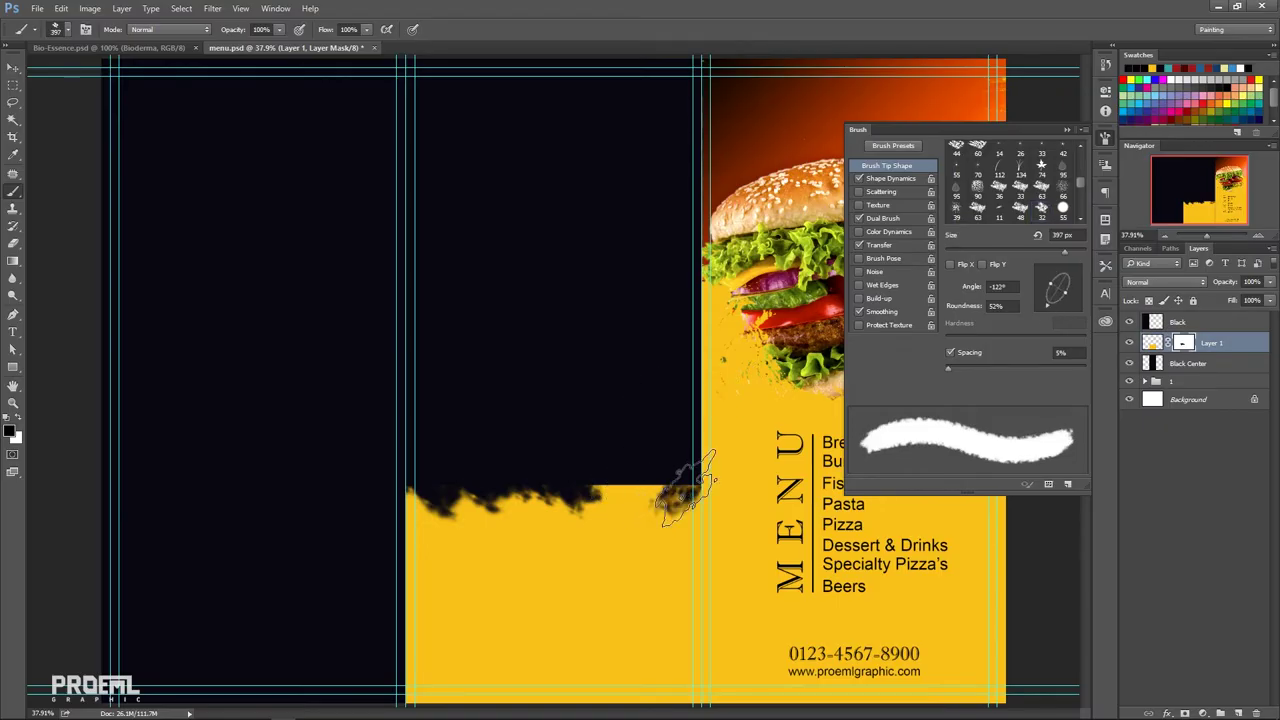
pyautogui.moveTo(686, 491)
pyautogui.mouseDown()
pyautogui.moveTo(651, 470)
pyautogui.moveTo(630, 505)
pyautogui.mouseUp()
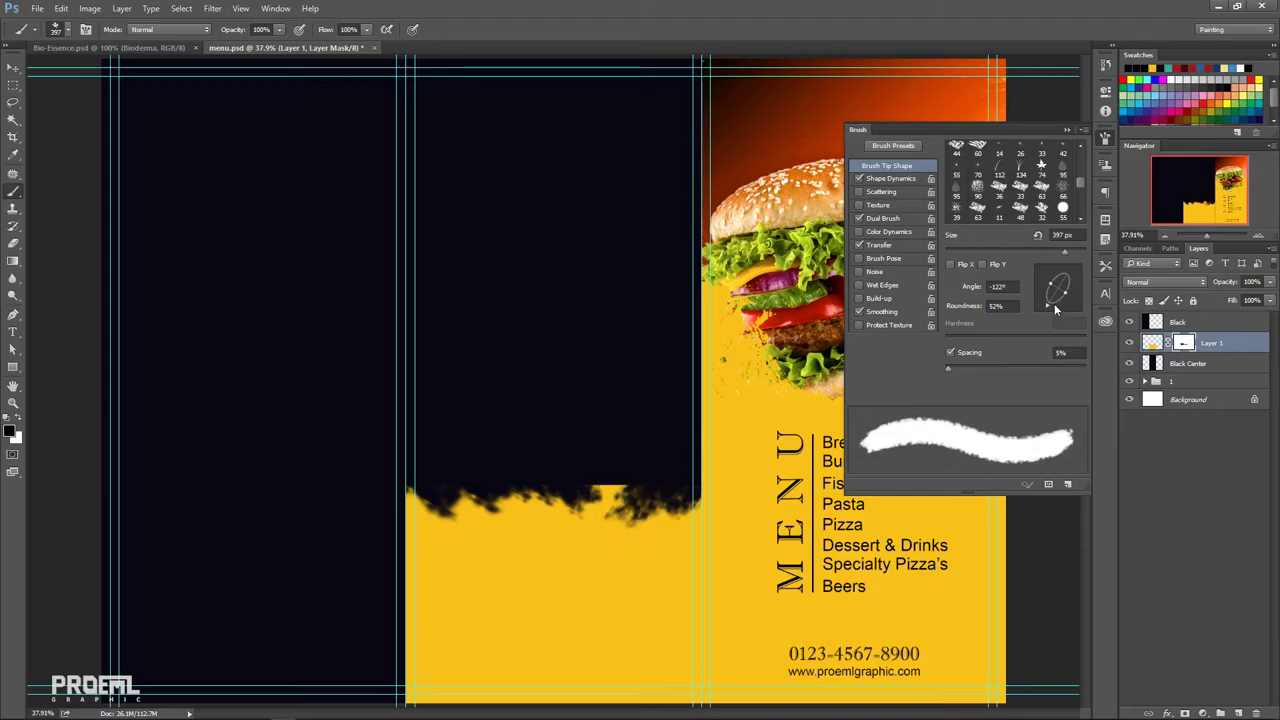
pyautogui.moveTo(1044, 307); pyautogui.dragTo(1055, 306)
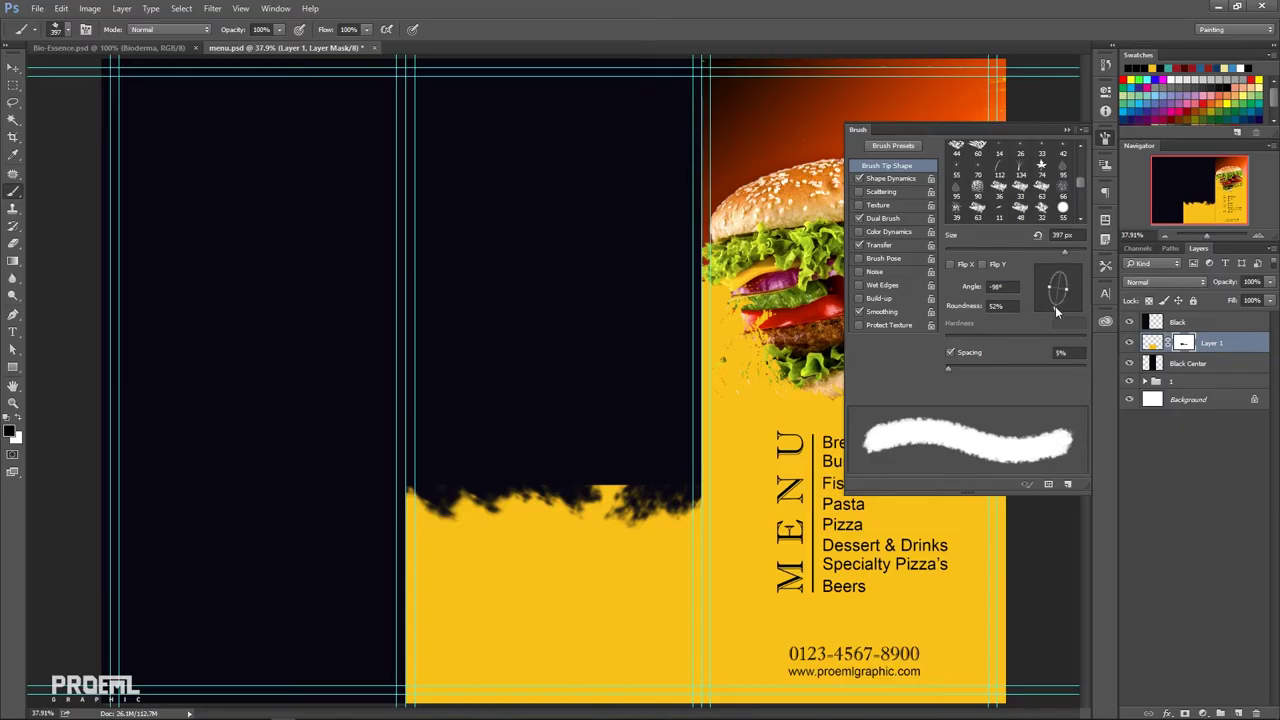
pyautogui.click(606, 488)
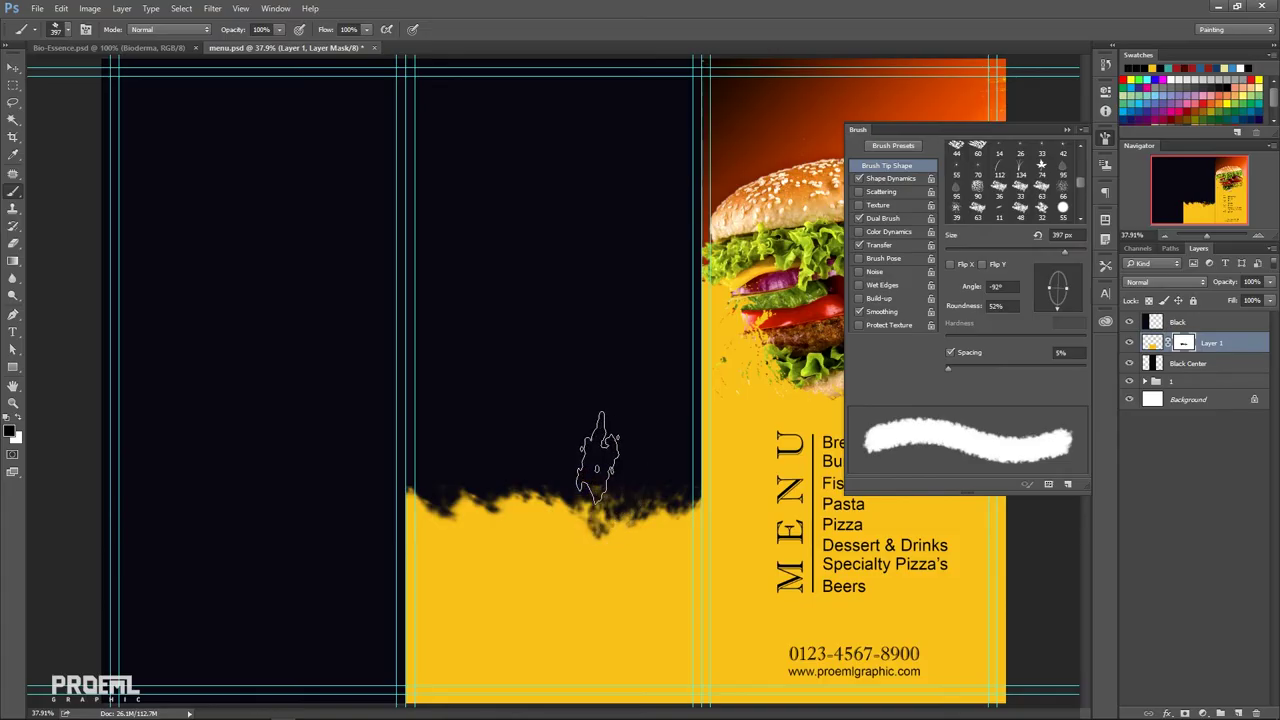
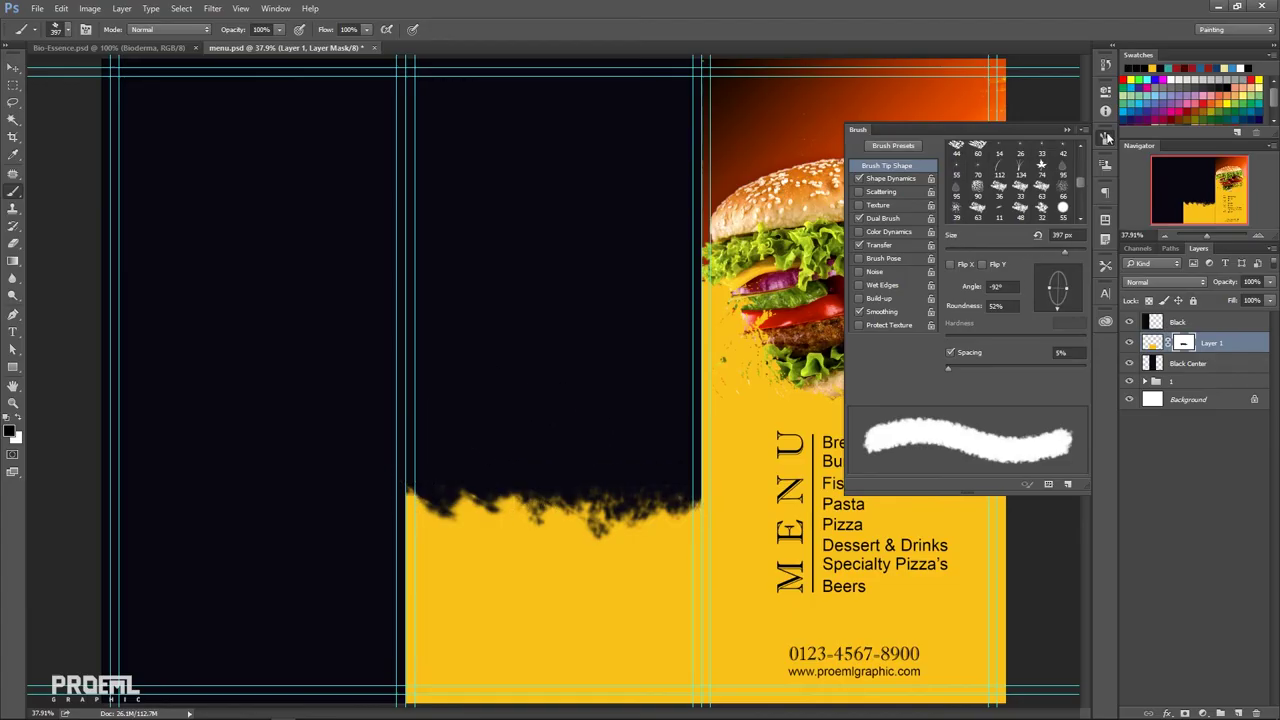
# Close the Brush panel and draw a rounded rectangle about 647 px tall atop the middle panel
pyautogui.click(1106, 137)
pyautogui.scroll(-1, 567, 440)
pyautogui.scroll(1, 567, 440)
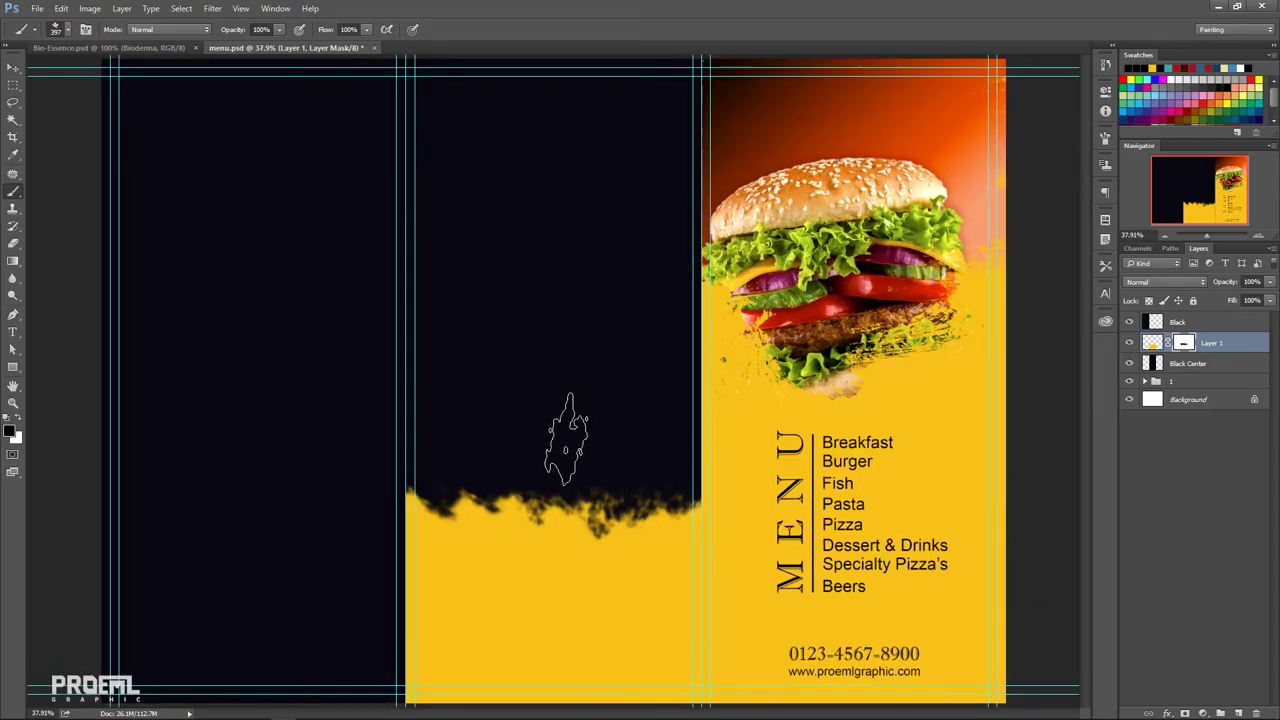
pyautogui.click(13, 67)
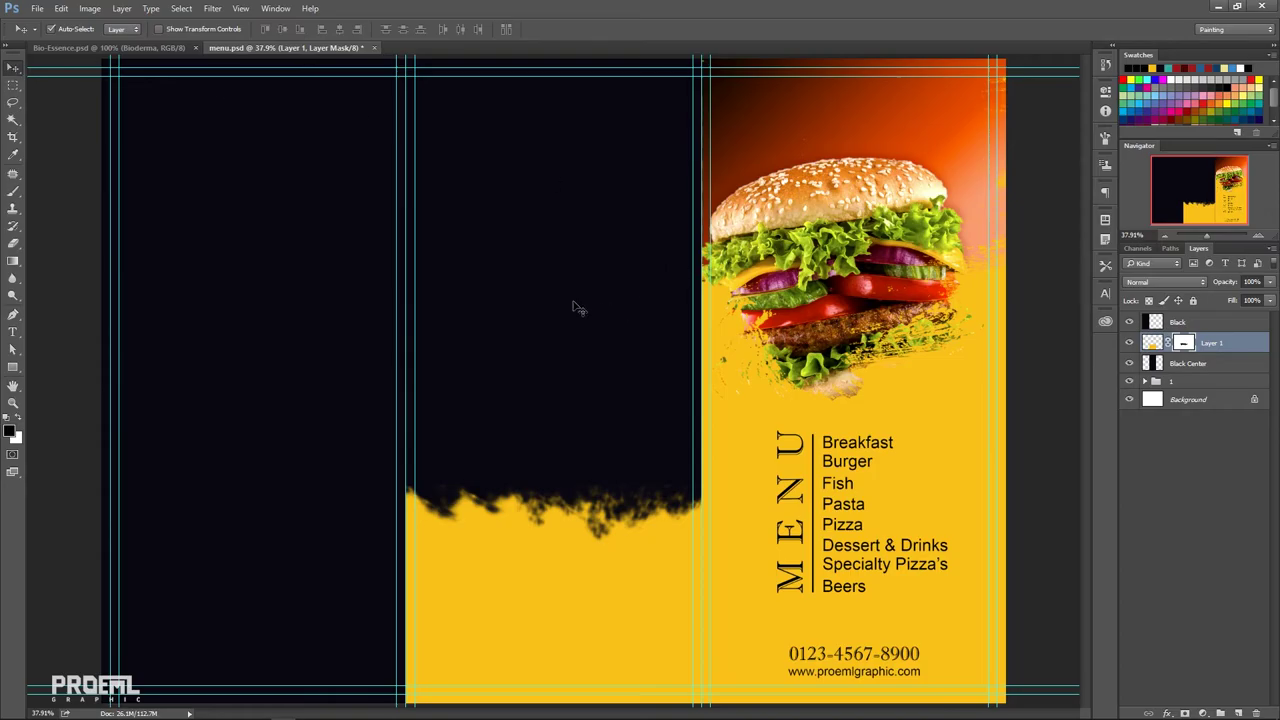
pyautogui.click(13, 367)
pyautogui.click(60, 364)
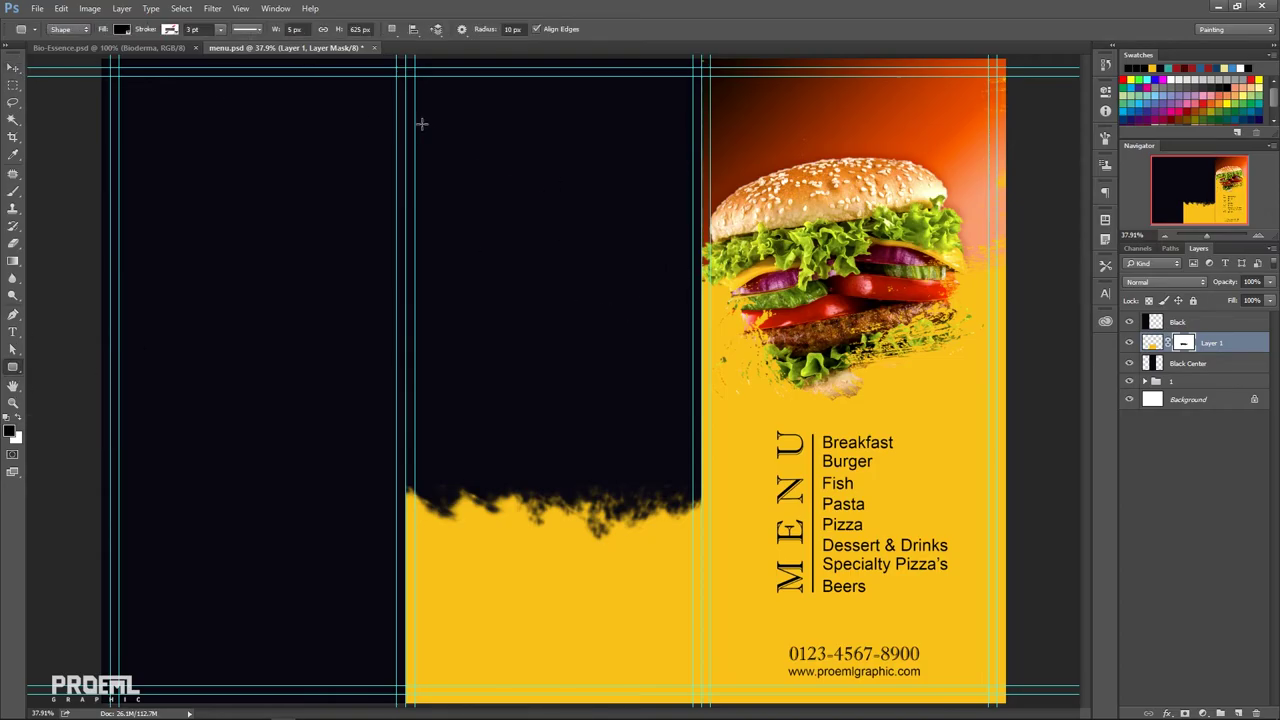
pyautogui.moveTo(424, 122); pyautogui.dragTo(686, 286)
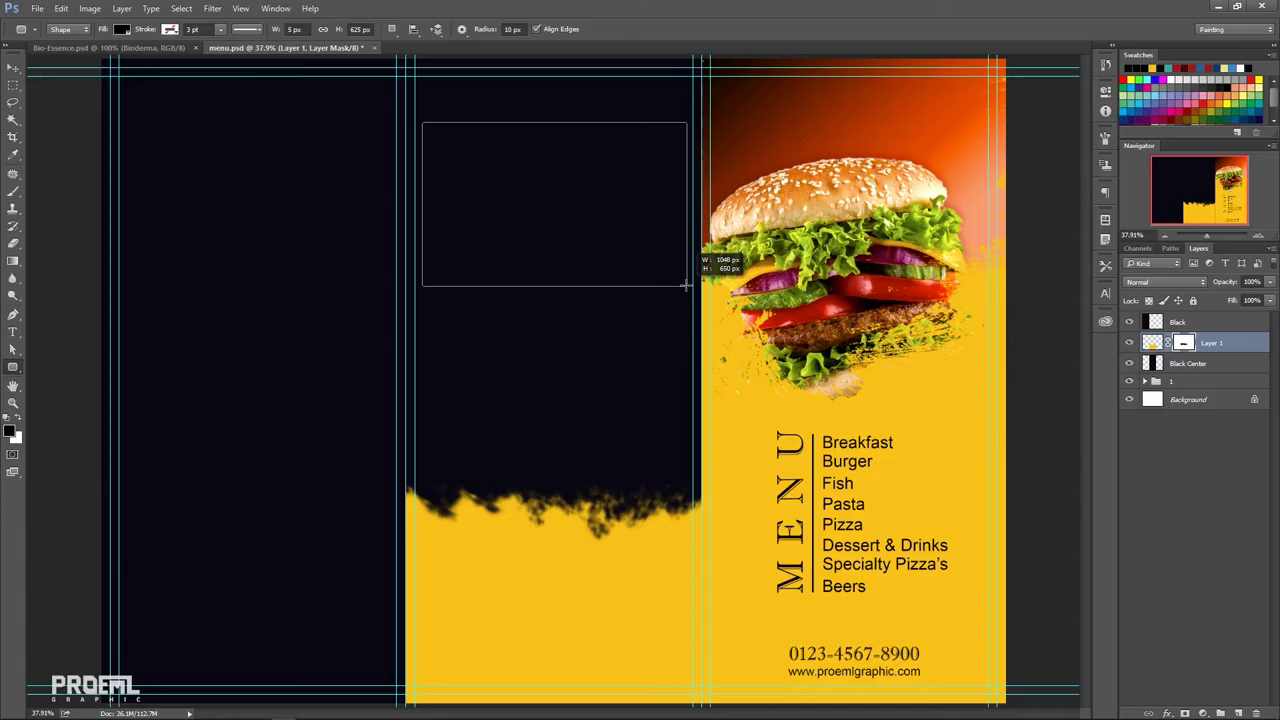
pyautogui.moveTo(686, 286); pyautogui.dragTo(686, 285)
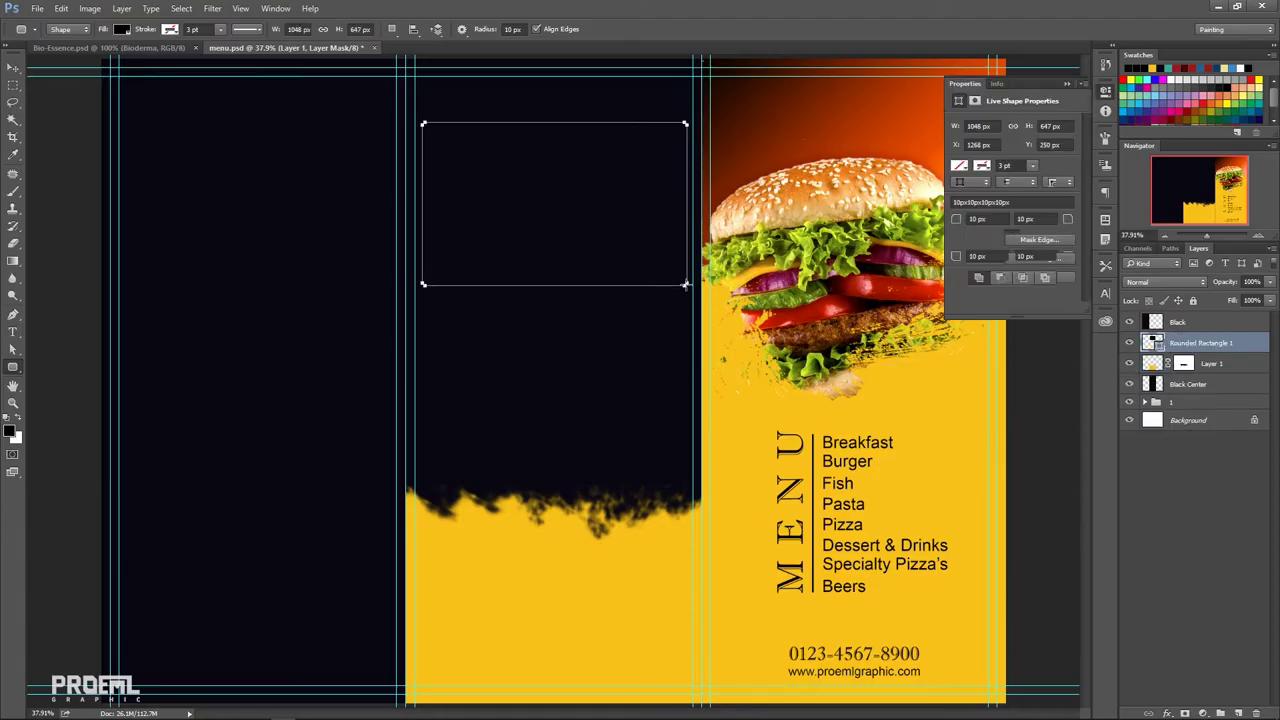
# Fill the rounded rectangle with yellow
pyautogui.click(959, 166)
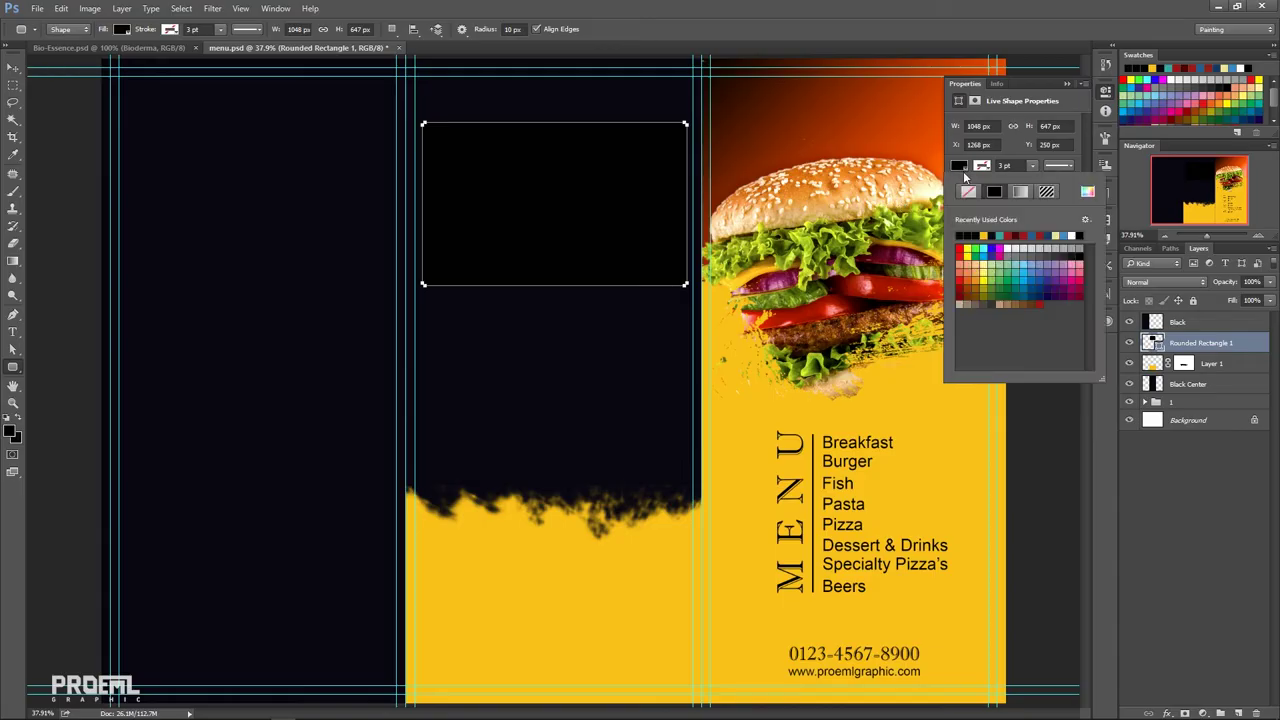
pyautogui.click(987, 235)
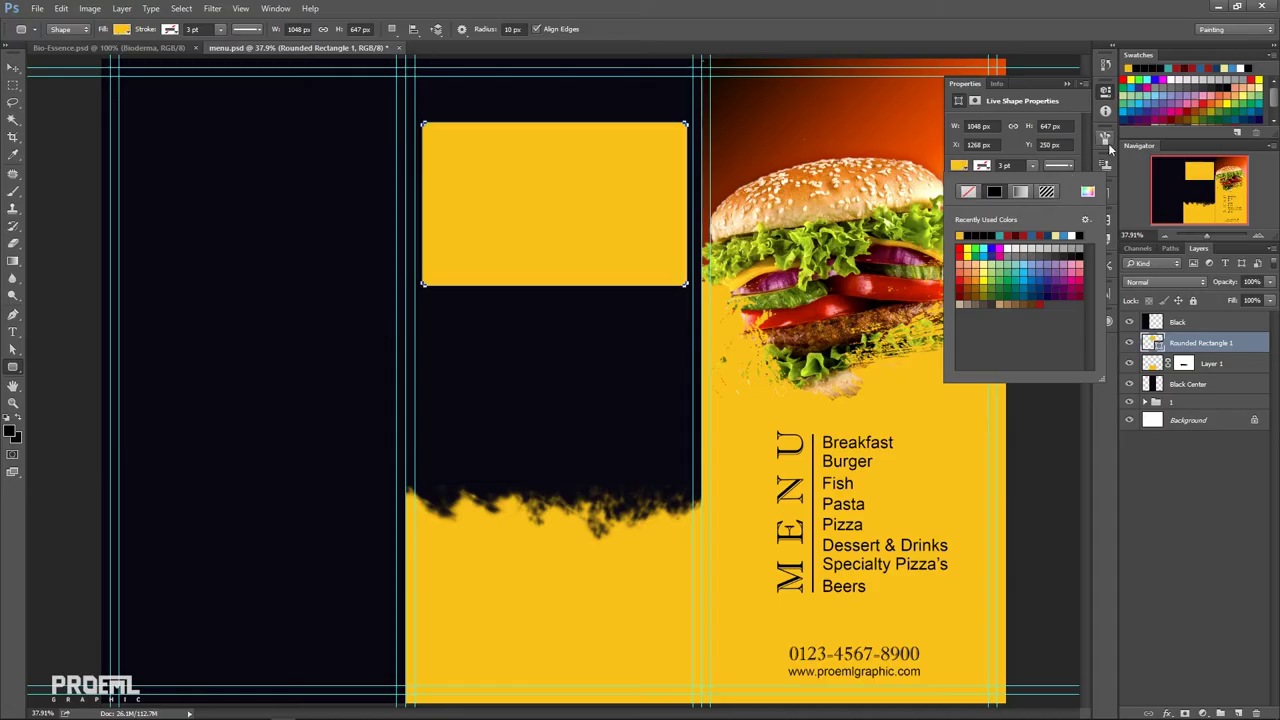
pyautogui.click(1105, 92)
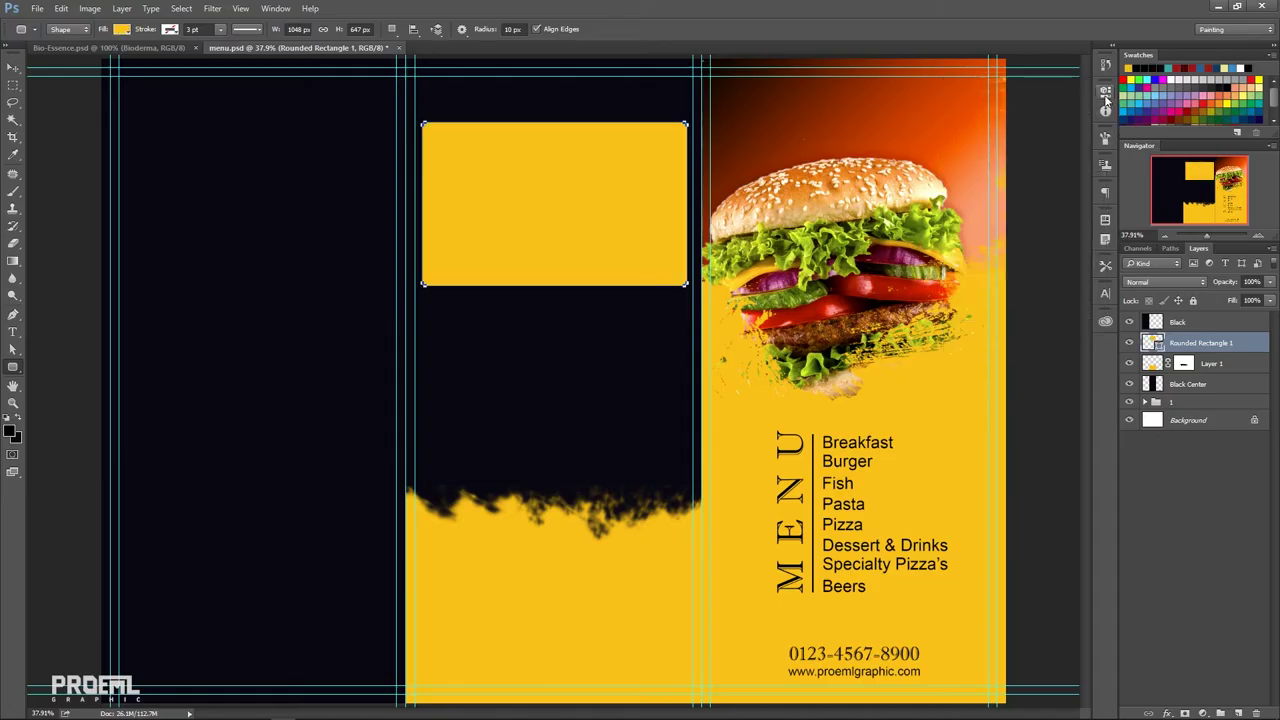
# Toggle the yellow rectangle to check it, then drag the wood texture PNG onto the canvas
pyautogui.click(14, 68)
pyautogui.click(1128, 342)
pyautogui.click(1128, 342)
pyautogui.click(1128, 342)
pyautogui.click(1128, 342)
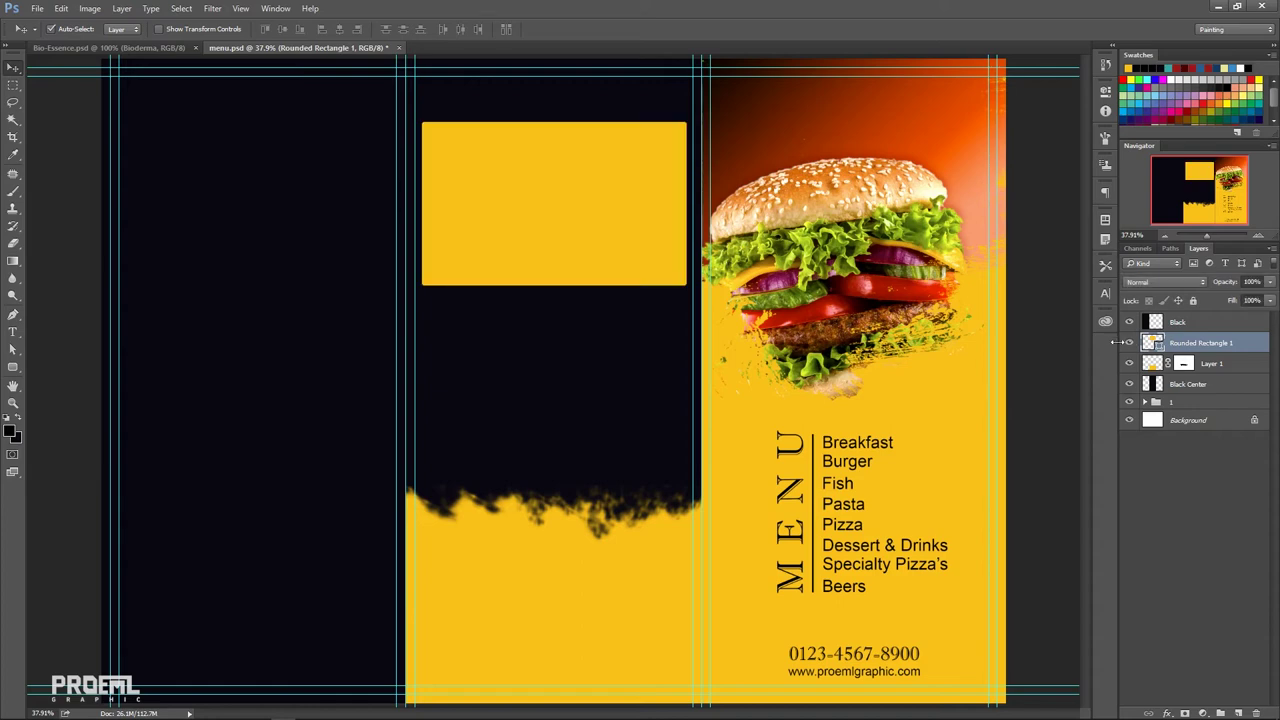
pyautogui.click(238, 712)
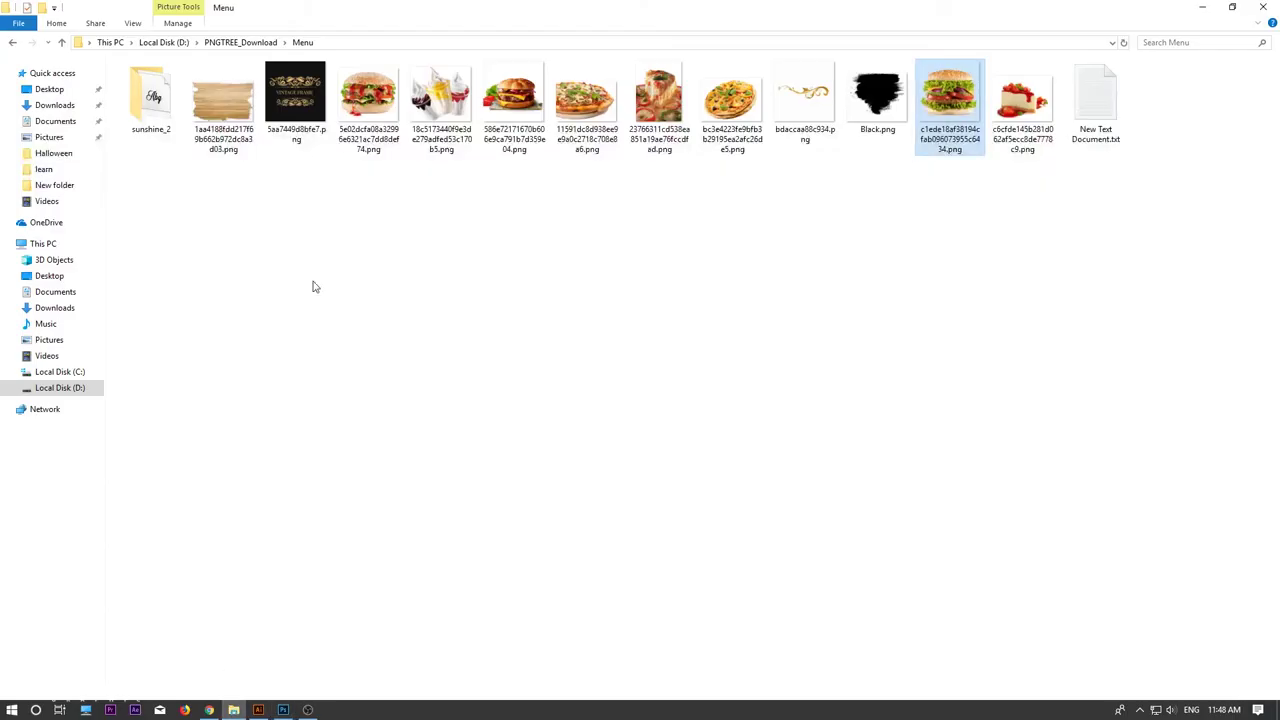
pyautogui.moveTo(231, 102)
pyautogui.mouseDown()
pyautogui.moveTo(518, 276)
pyautogui.moveTo(527, 248)
pyautogui.moveTo(616, 156)
pyautogui.mouseUp()
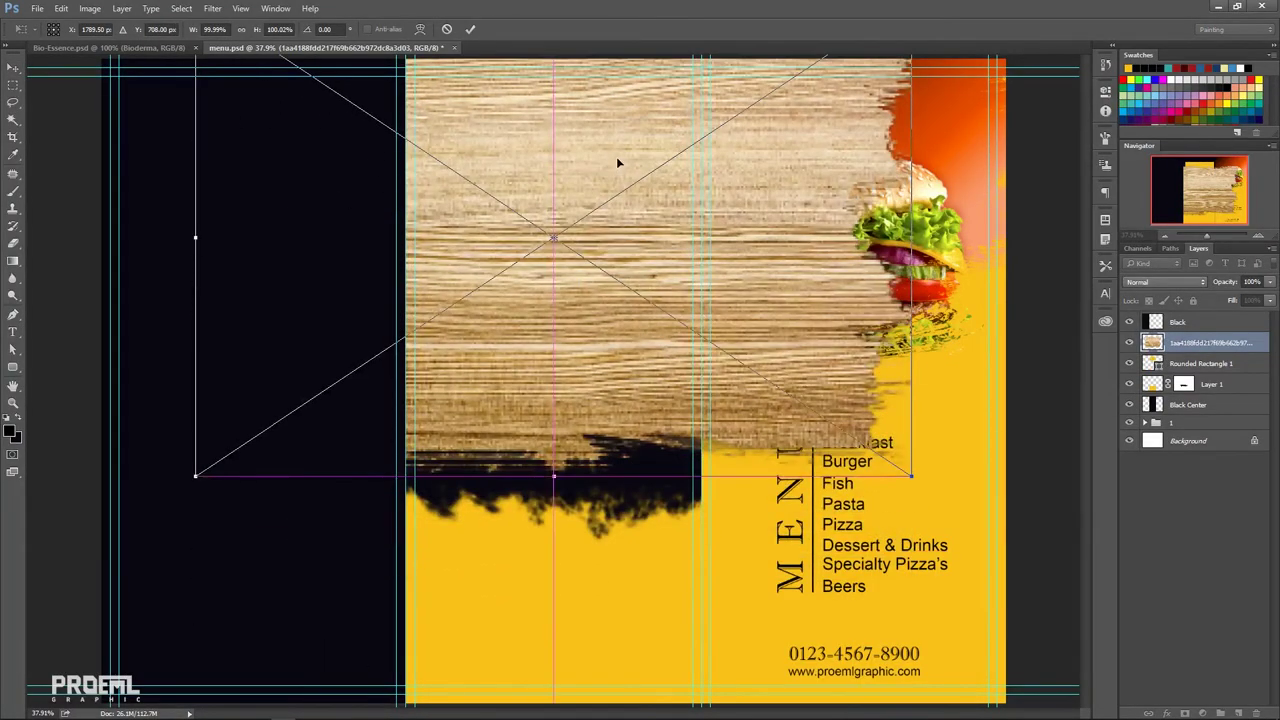
# Commit the wood texture placement and clip it into the rounded rectangle
pyautogui.click(469, 30)
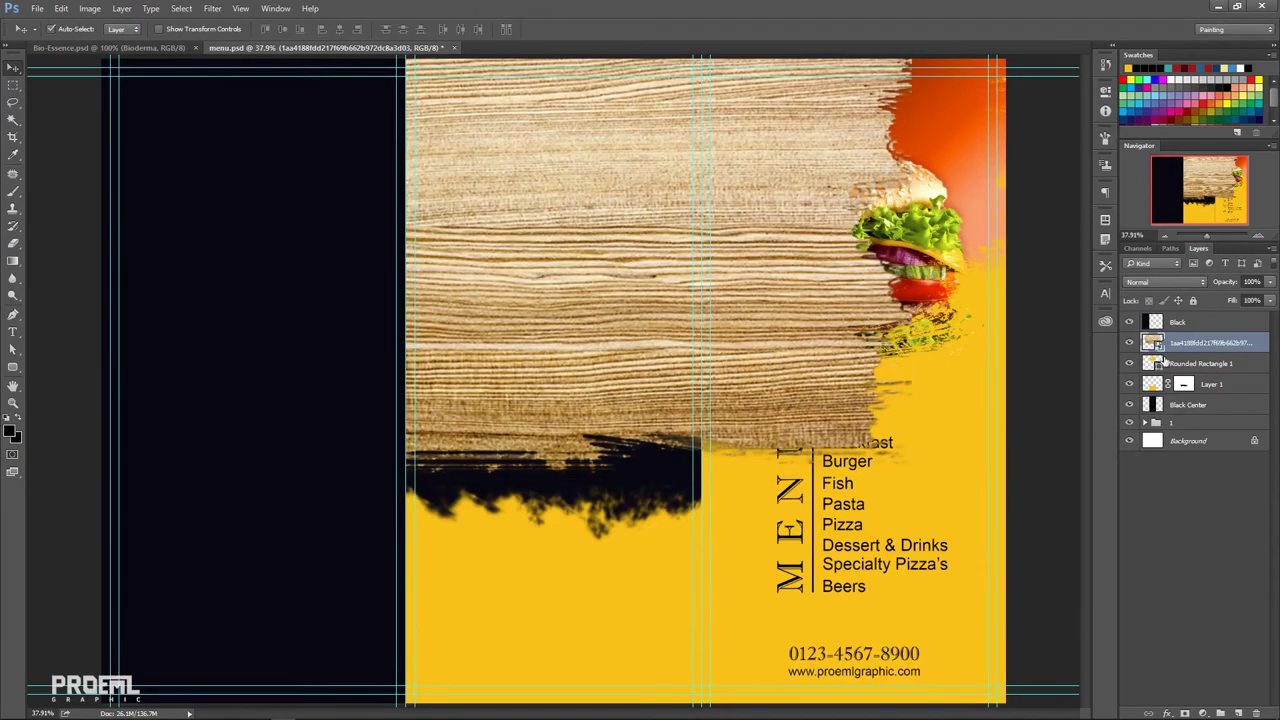
pyautogui.click(1129, 343)
pyautogui.click(1129, 343)
pyautogui.rightClick(1264, 346)
pyautogui.click(1190, 440)
# Move and scale the wood texture so it covers the rectangle's edges
pyautogui.moveTo(620, 250); pyautogui.dragTo(652, 172)
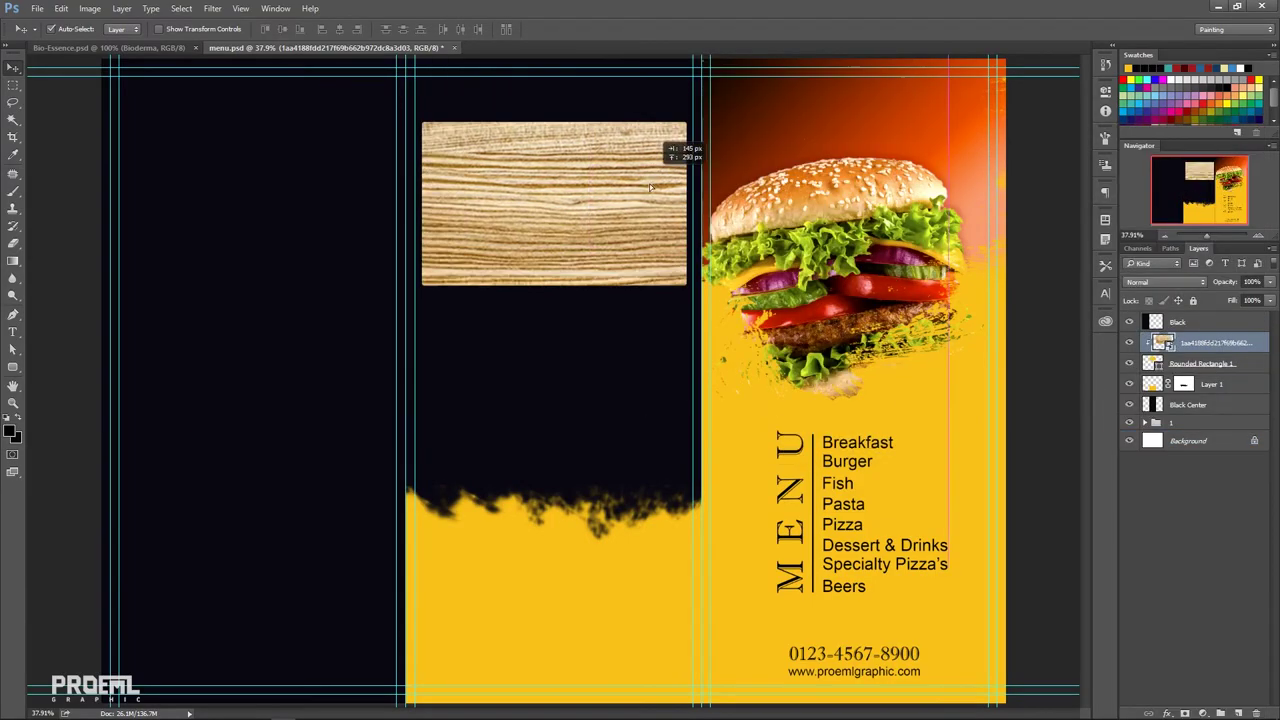
pyautogui.hotkey('ctrl', 't')
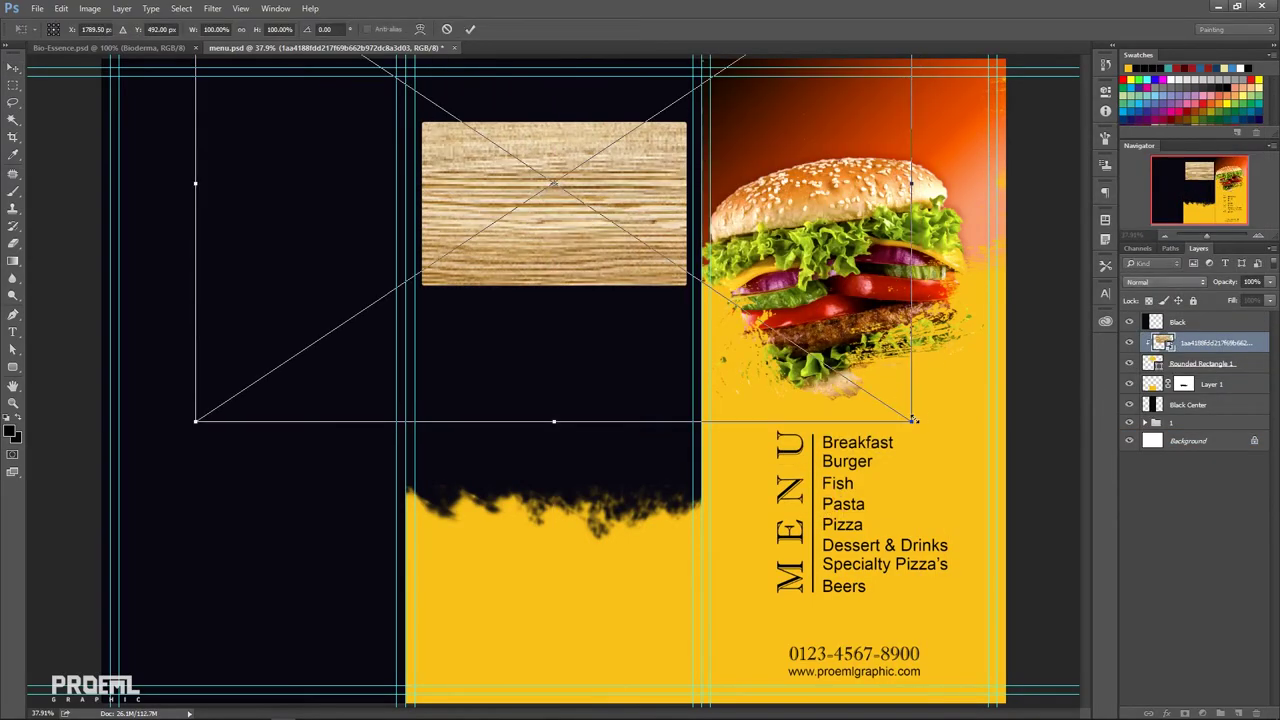
pyautogui.moveTo(913, 420); pyautogui.dragTo(677, 284)
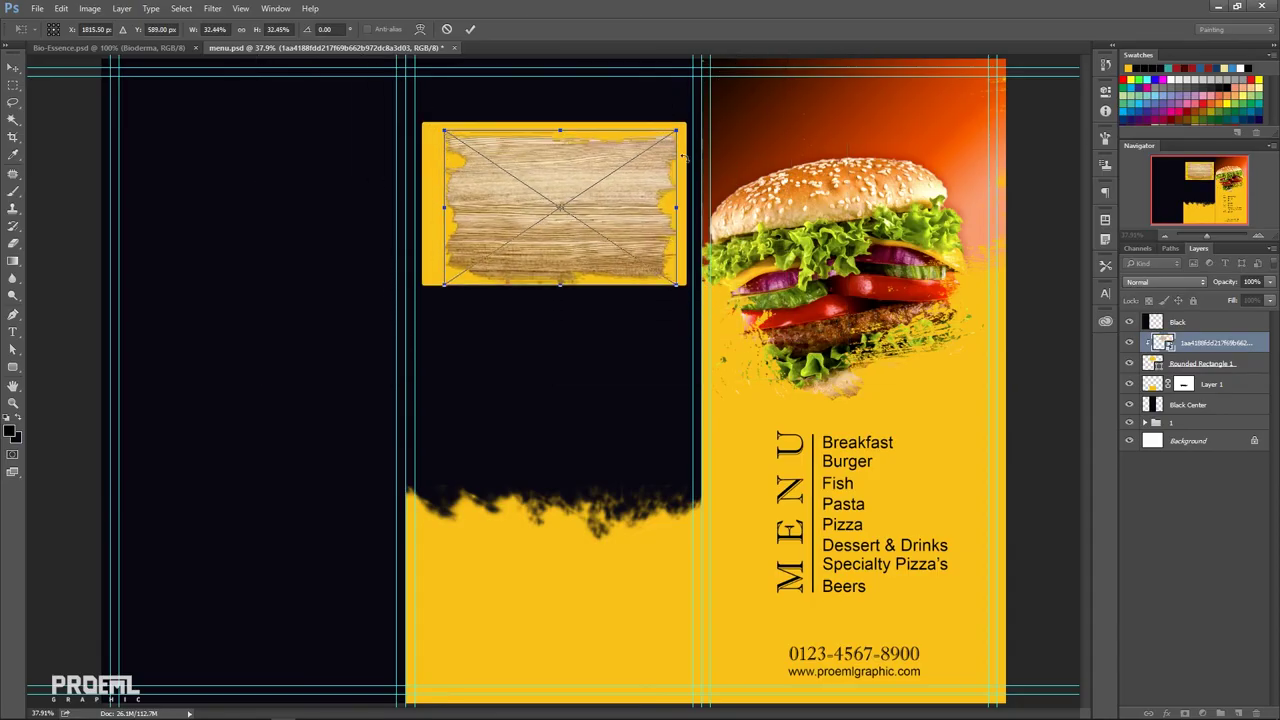
pyautogui.moveTo(677, 130)
pyautogui.mouseDown()
pyautogui.moveTo(705, 102)
pyautogui.moveTo(688, 122)
pyautogui.mouseUp()
pyautogui.click(471, 29)
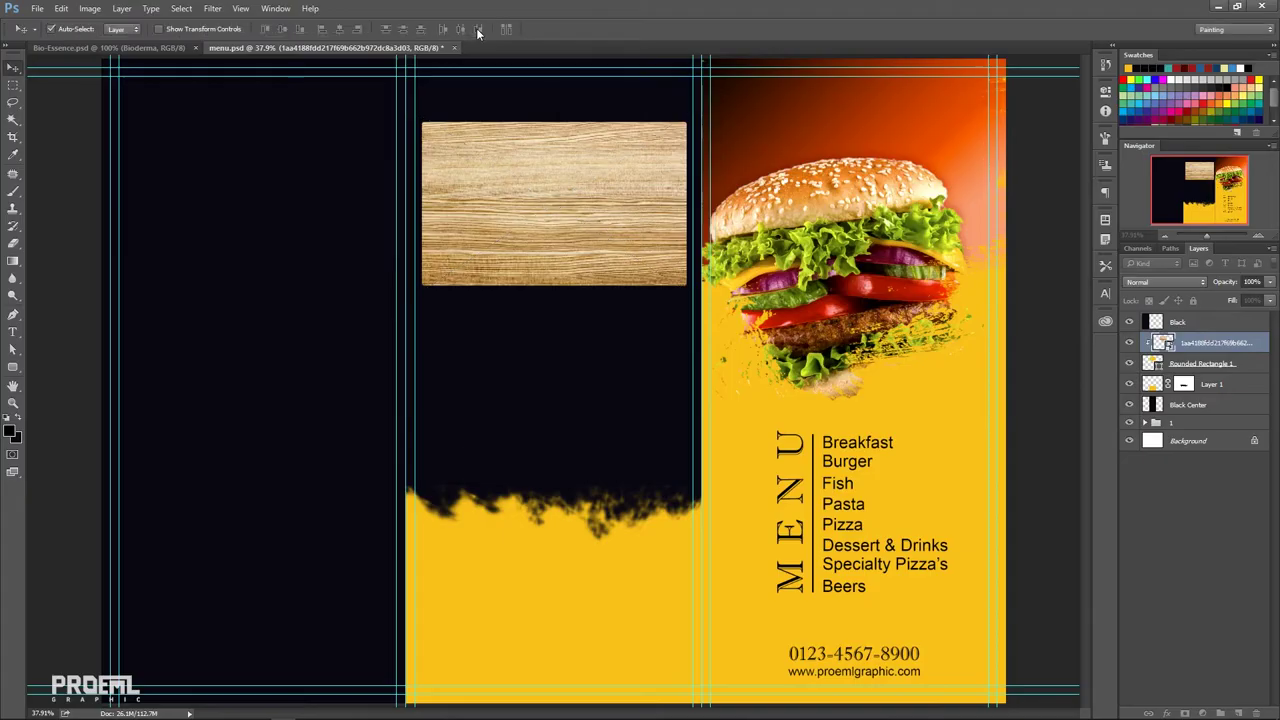
pyautogui.click(1129, 343)
# Add a new empty layer clipped to the wood texture
pyautogui.click(1129, 344)
pyautogui.click(1240, 712)
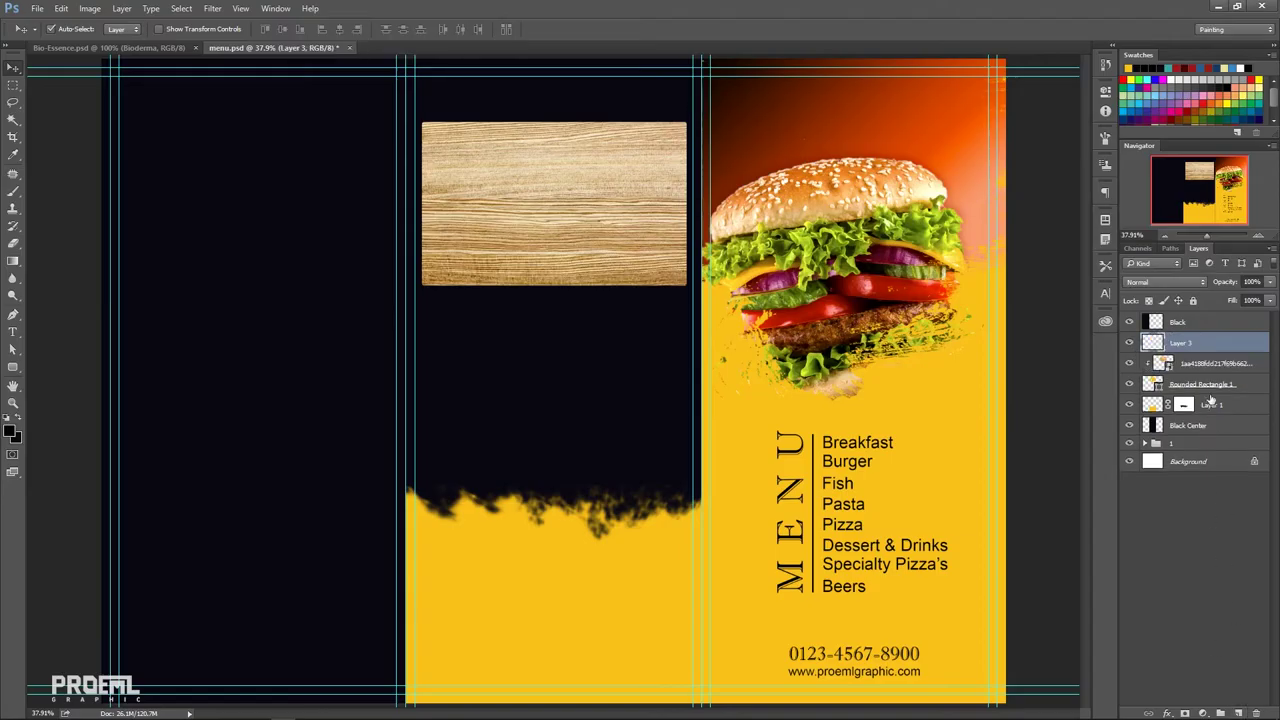
pyautogui.rightClick(1214, 345)
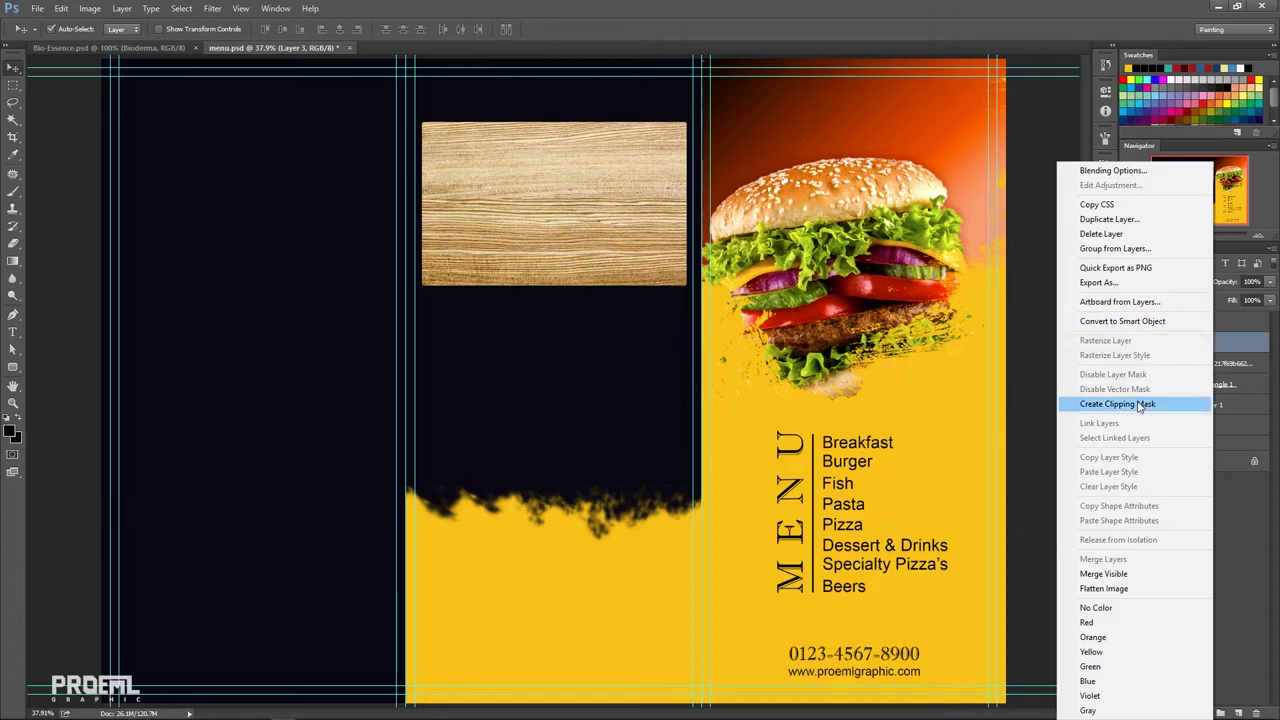
pyautogui.click(1130, 402)
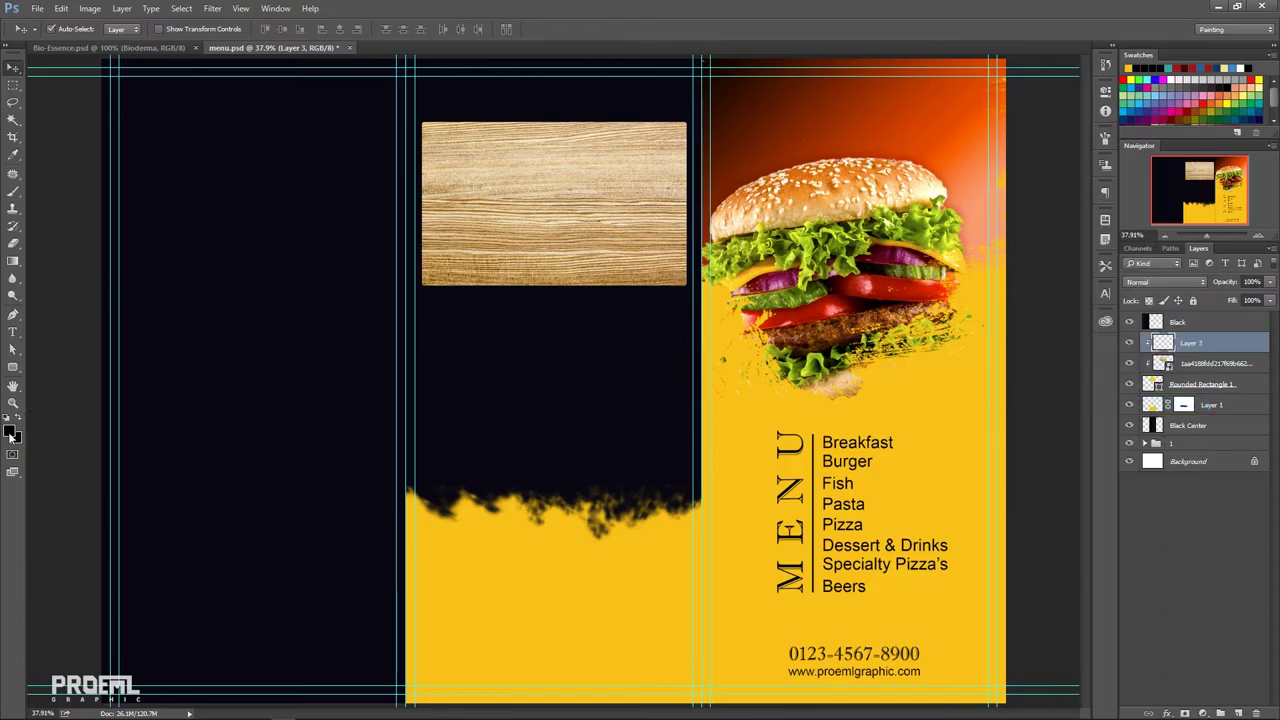
# Draw a black Foreground to Background gradient down over the wood panel
pyautogui.click(11, 437)
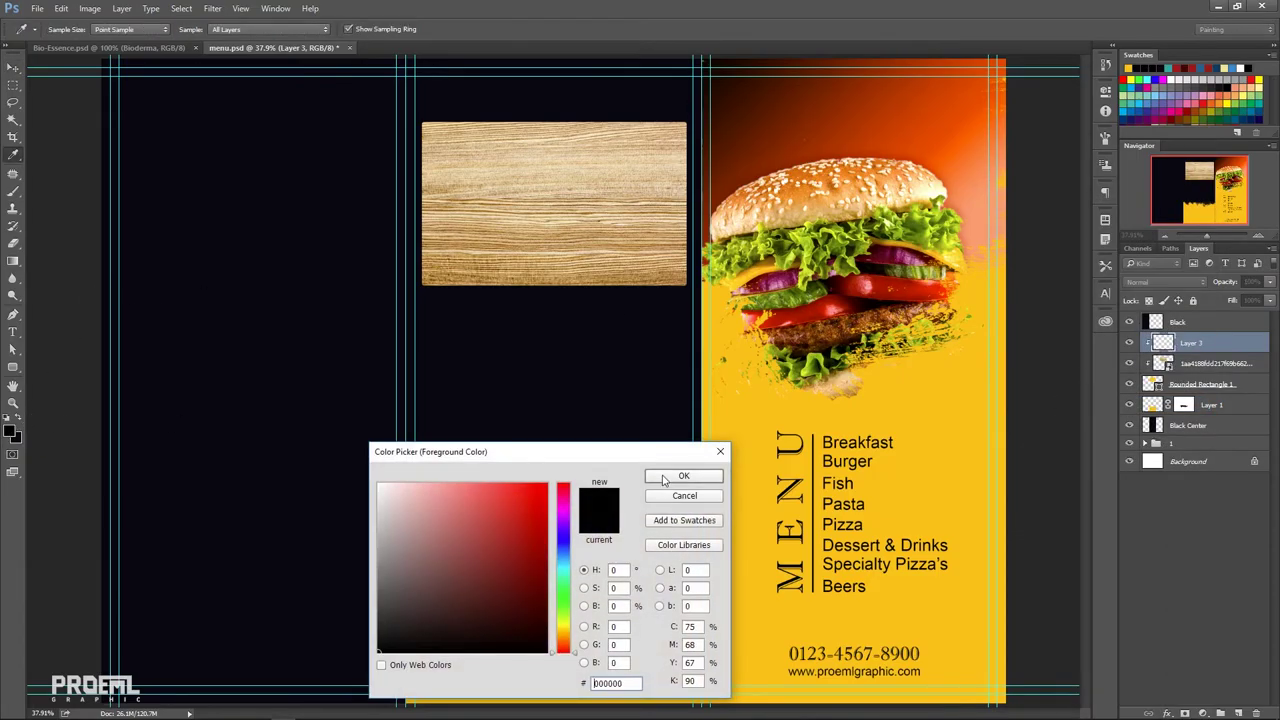
pyautogui.click(683, 476)
pyautogui.press('v')
pyautogui.click(13, 260)
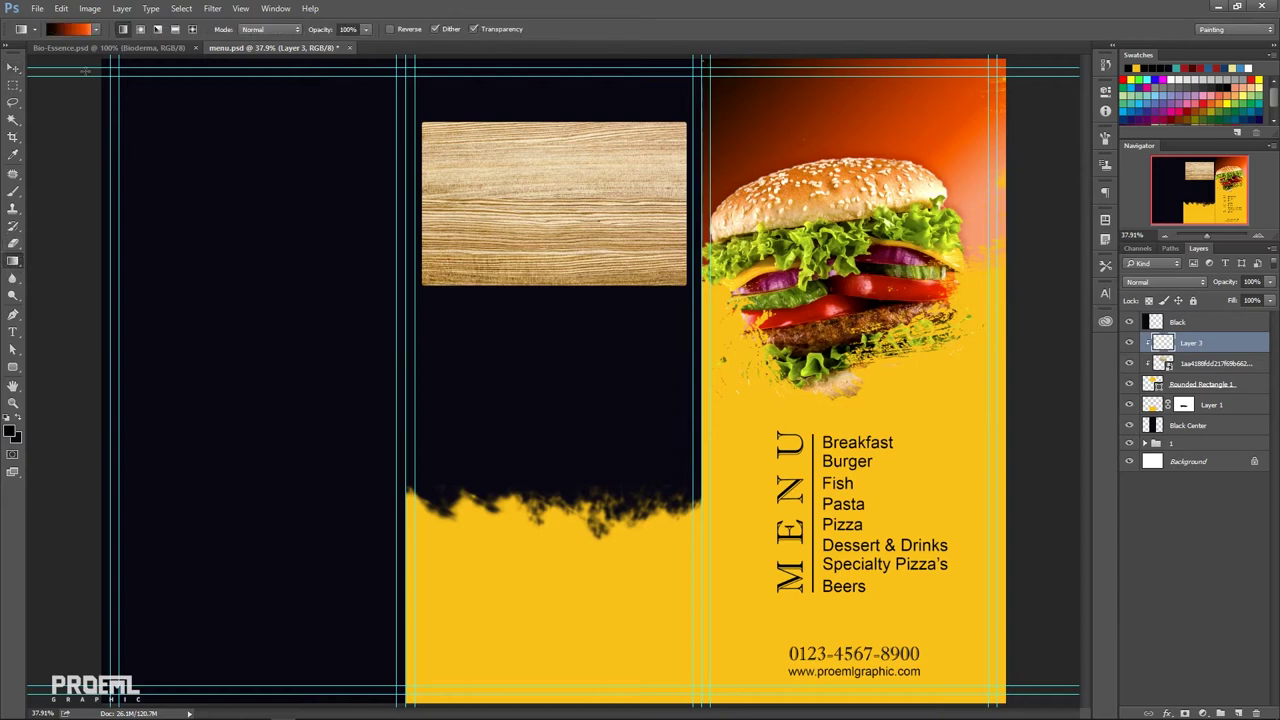
pyautogui.click(88, 30)
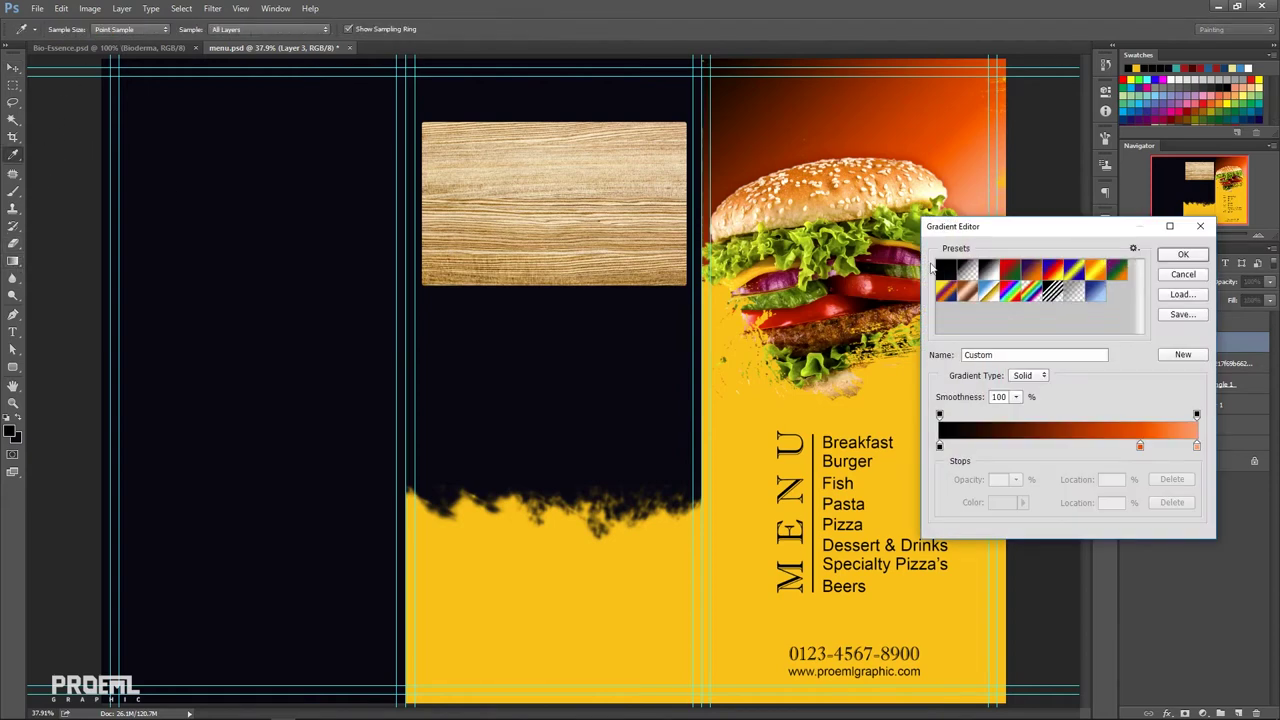
pyautogui.click(944, 270)
pyautogui.click(1182, 254)
pyautogui.moveTo(561, 103); pyautogui.dragTo(553, 300)
# Set the gradient layer to Multiply with fill around 64%, and compare it on and off
pyautogui.click(1163, 282)
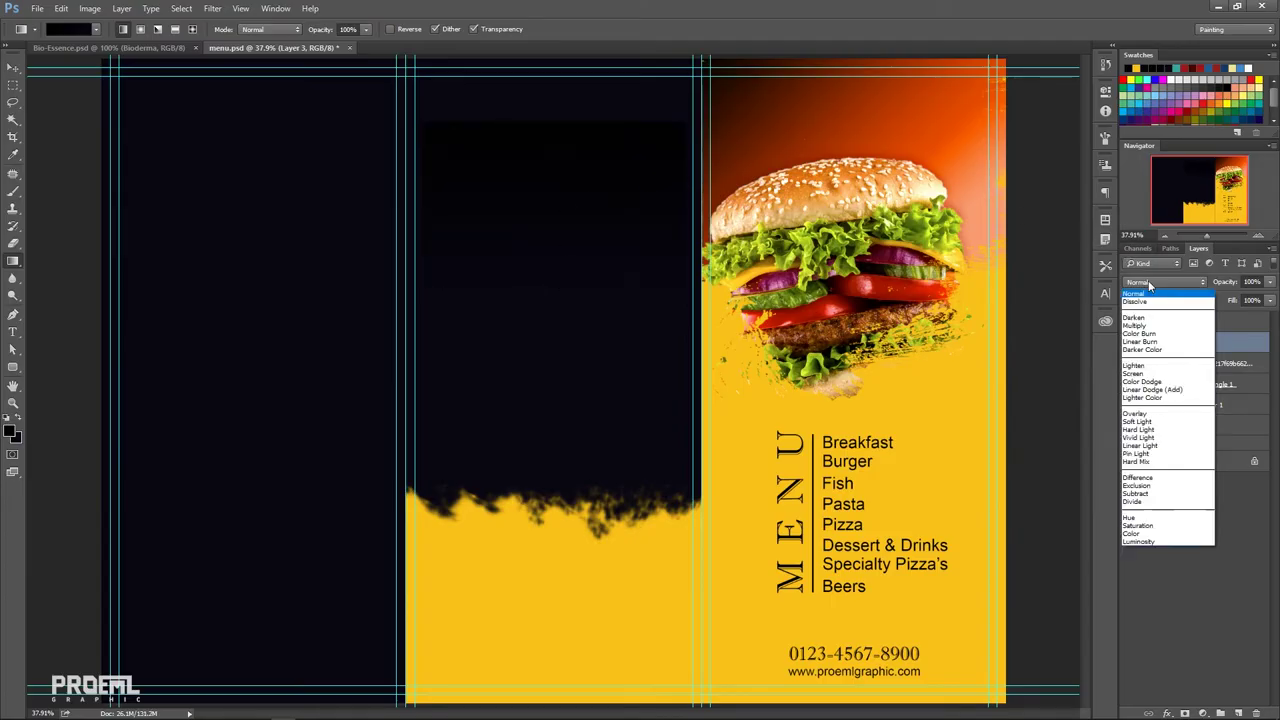
pyautogui.click(1164, 324)
pyautogui.moveTo(1270, 301)
pyautogui.mouseDown()
pyautogui.moveTo(1232, 318)
pyautogui.moveTo(1246, 318)
pyautogui.mouseUp()
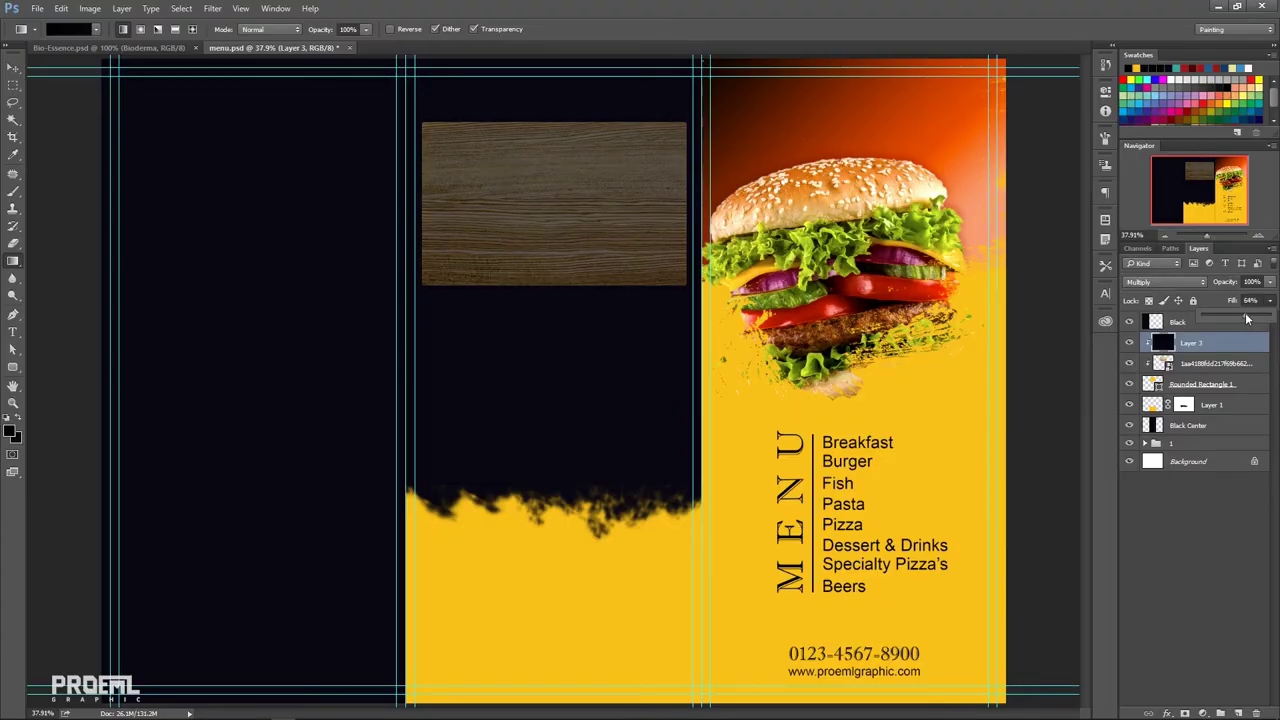
pyautogui.click(14, 70)
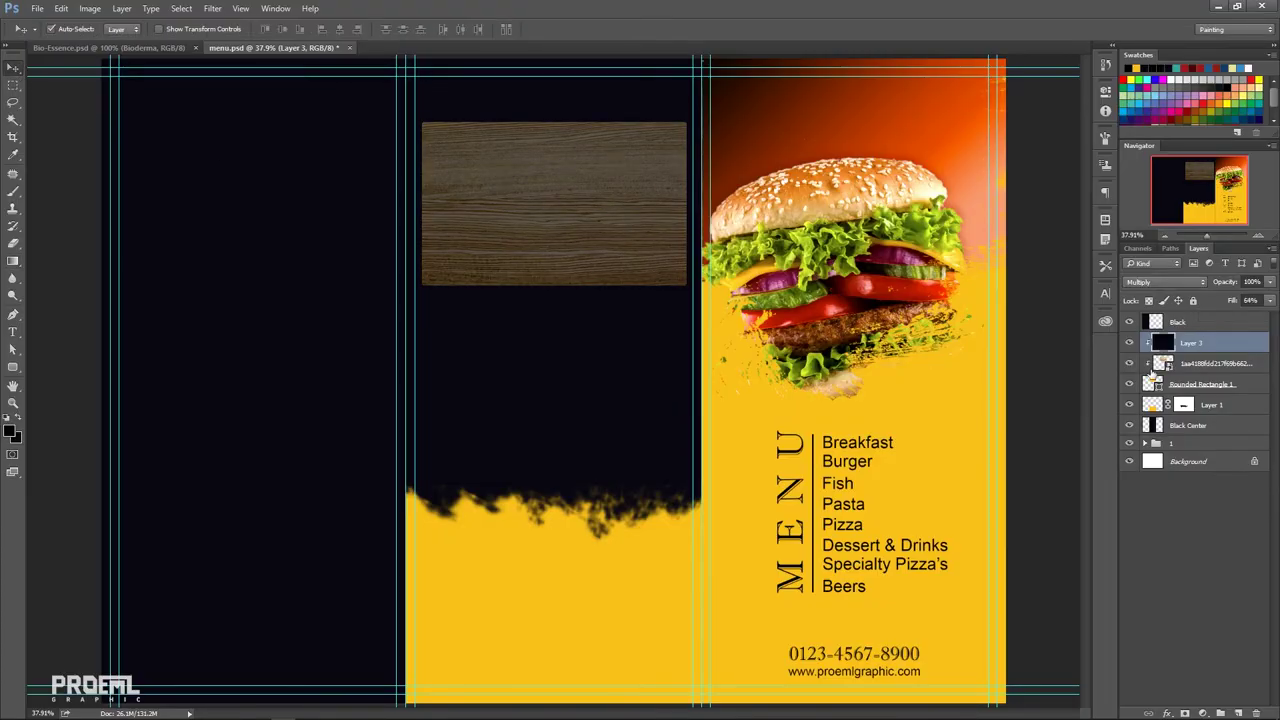
pyautogui.click(1129, 363)
pyautogui.click(1129, 363)
pyautogui.click(1200, 384)
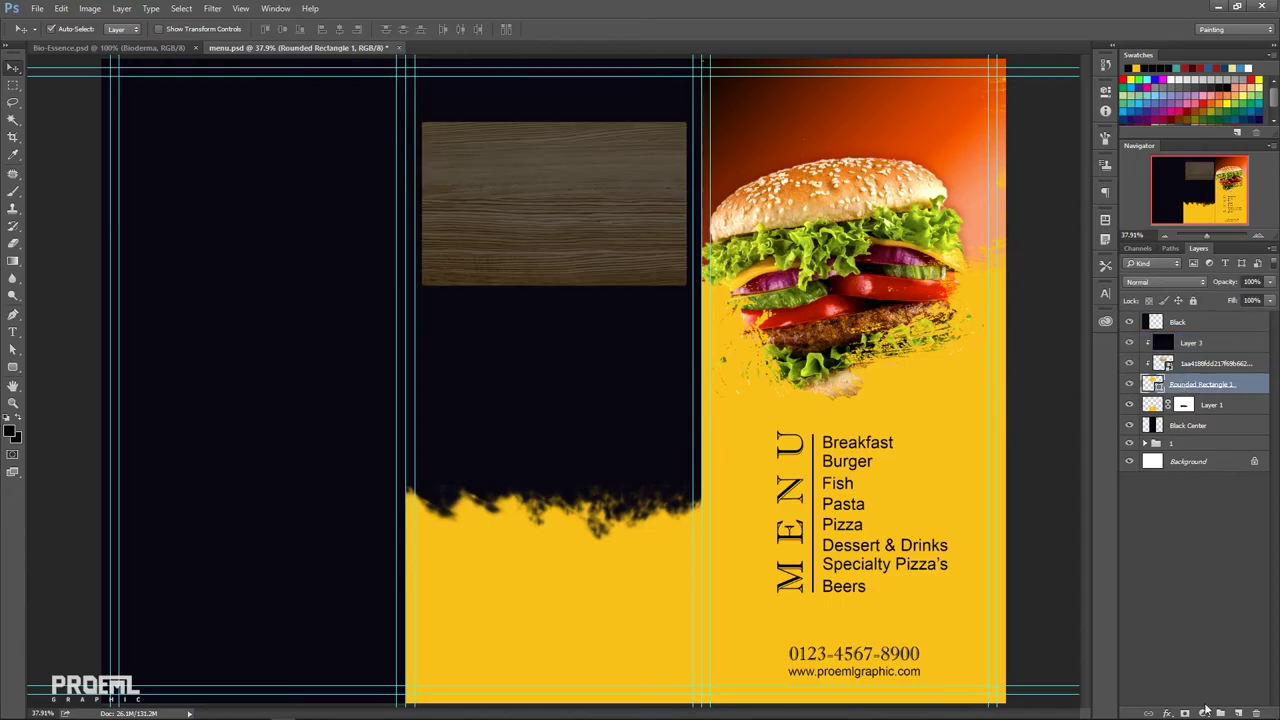
# Add a 4 px Stroke effect in the sampled menu yellow ffc10e to the rounded rectangle
pyautogui.click(1166, 713)
pyautogui.click(1068, 541)
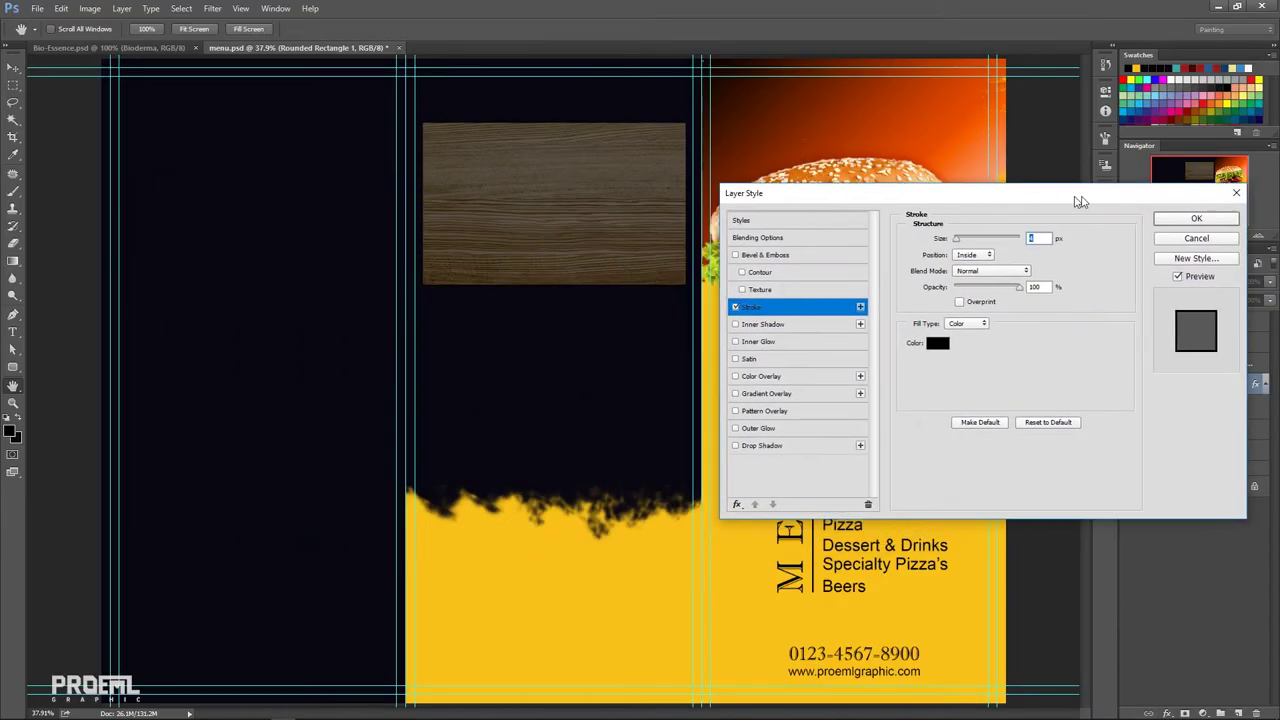
pyautogui.moveTo(490, 197); pyautogui.dragTo(1104, 200)
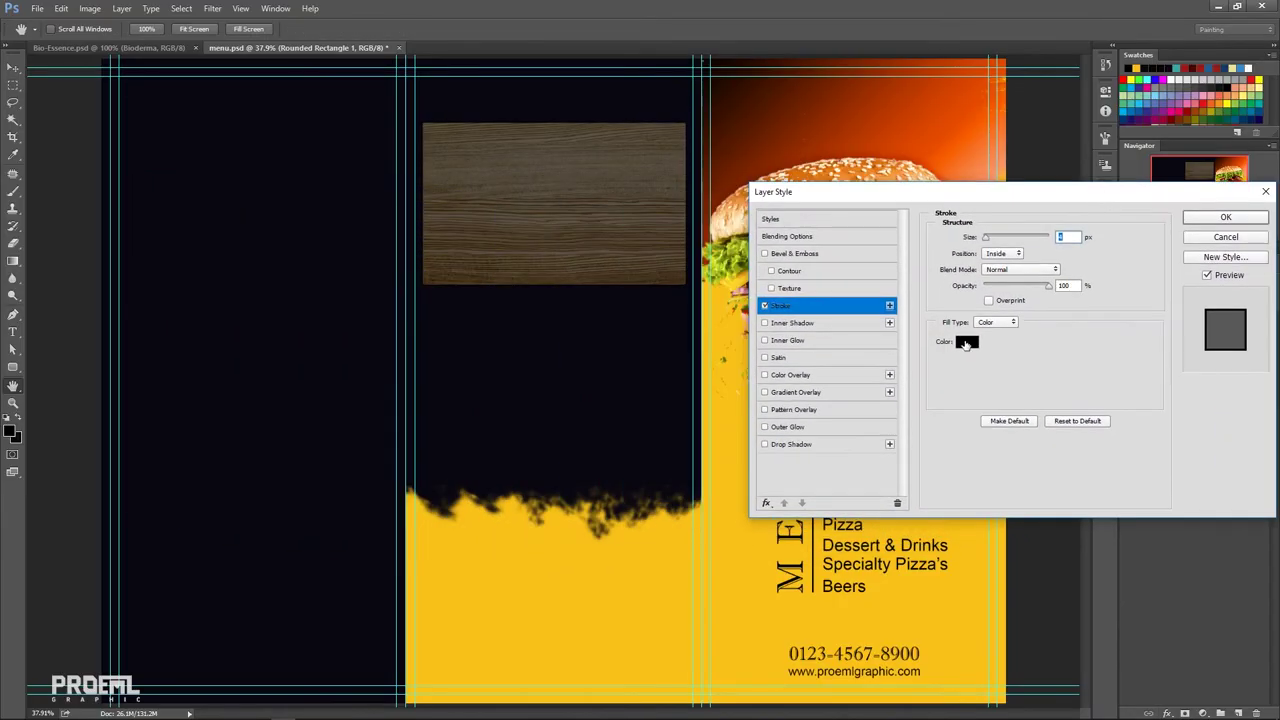
pyautogui.click(962, 344)
pyautogui.click(748, 515)
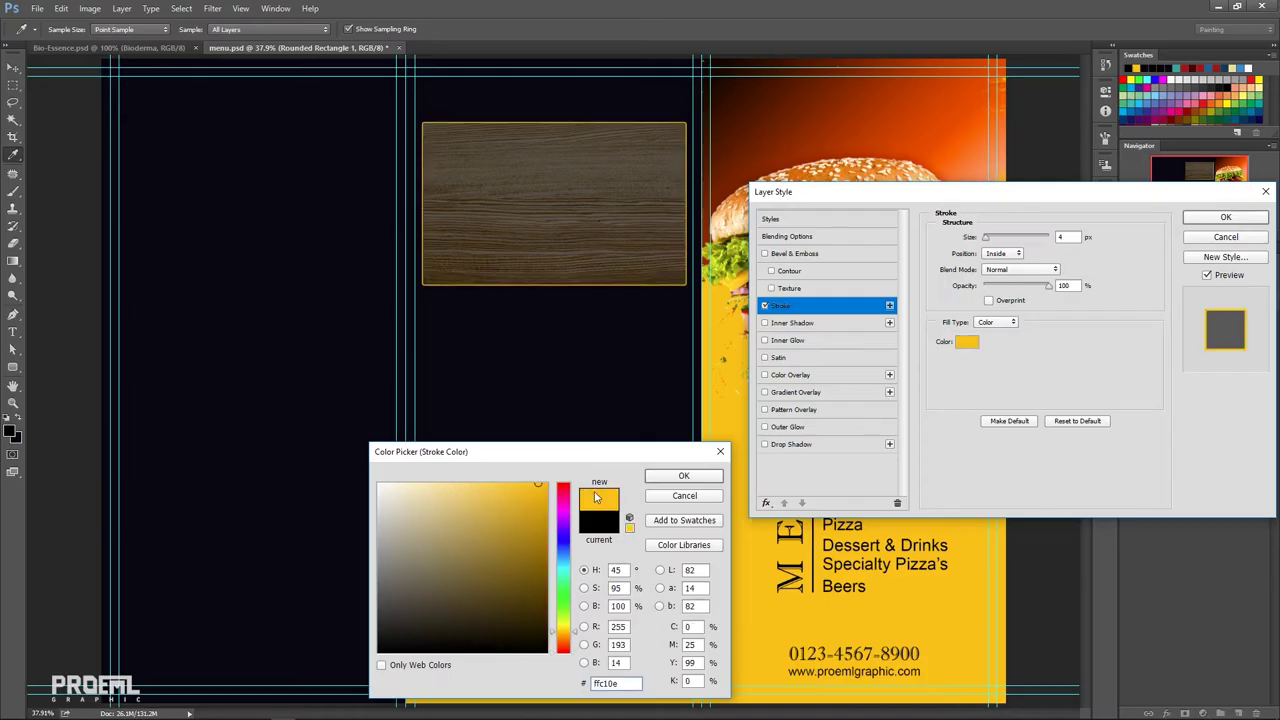
pyautogui.click(662, 475)
pyautogui.moveTo(986, 241); pyautogui.dragTo(1051, 242)
pyautogui.write('4')
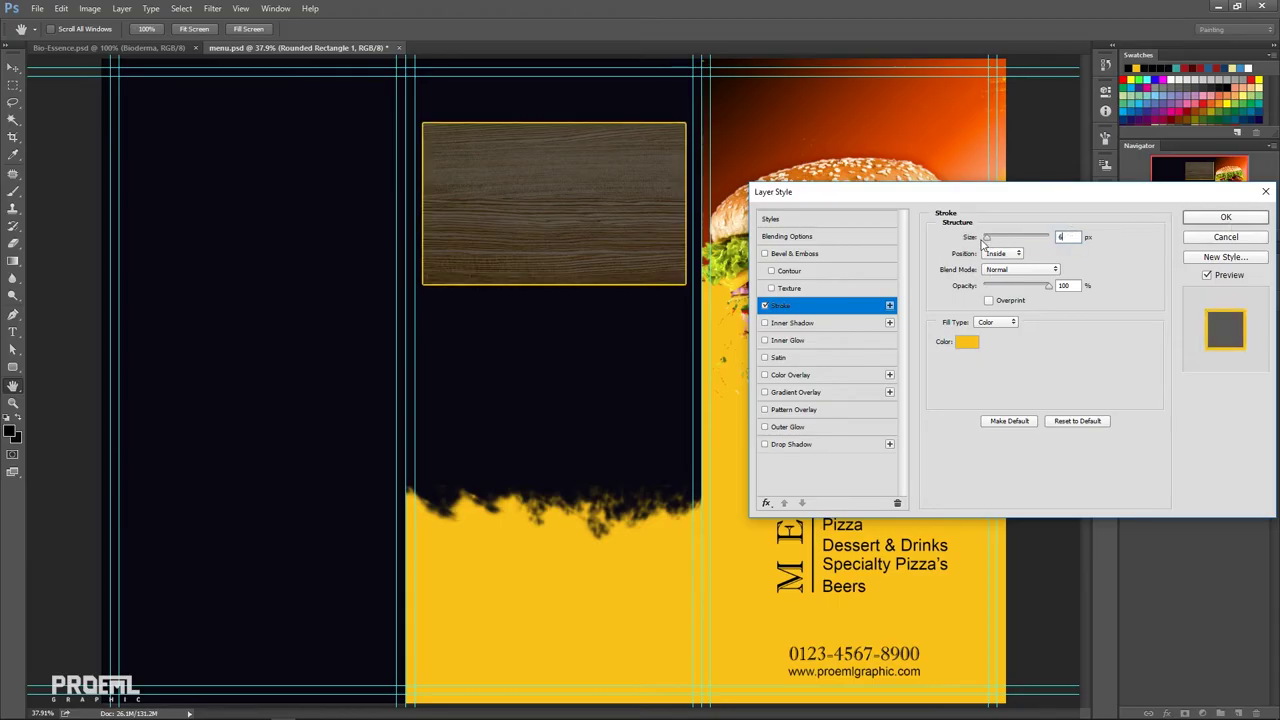
pyautogui.write('2')
pyautogui.click(1232, 218)
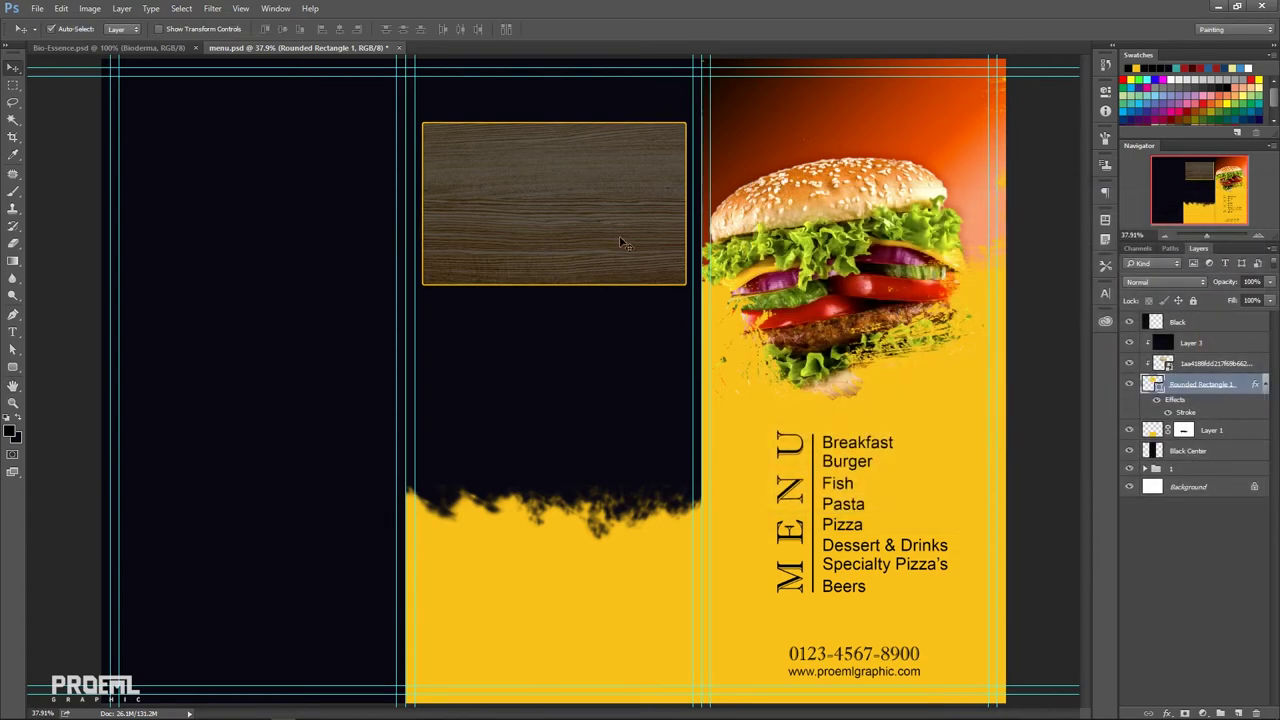
# Raise the dark overlay layer's fill to 75%
pyautogui.click(1190, 342)
pyautogui.click(1129, 342)
pyautogui.click(1129, 342)
pyautogui.click(1270, 300)
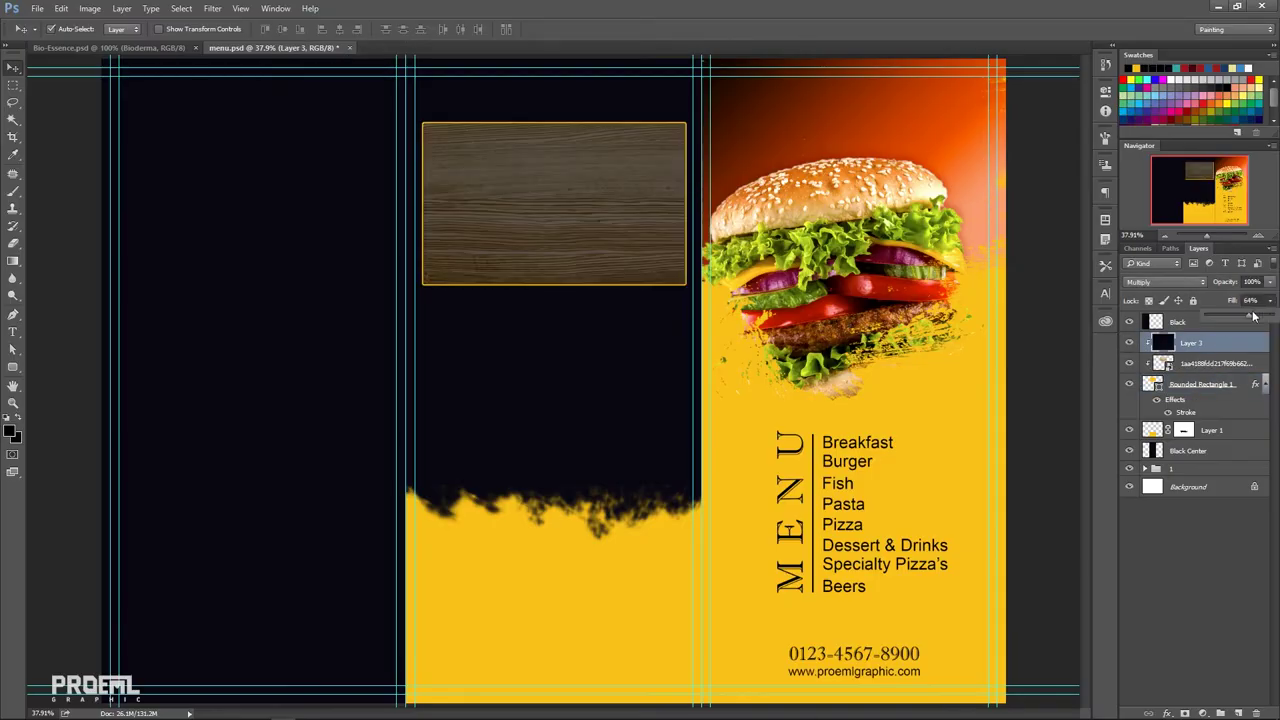
pyautogui.moveTo(1254, 319); pyautogui.dragTo(1257, 319)
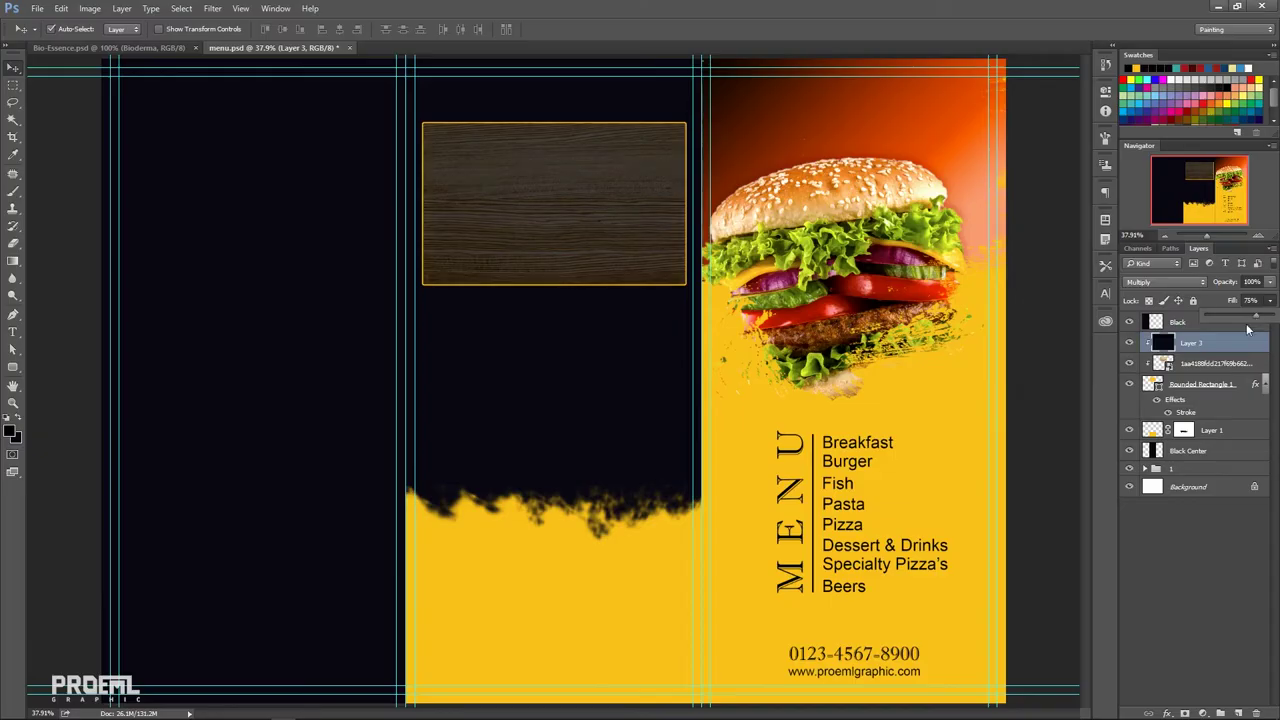
# Apply Levels with black input 16 to the wood image, then toggle the overlays to compare
pyautogui.click(1193, 365)
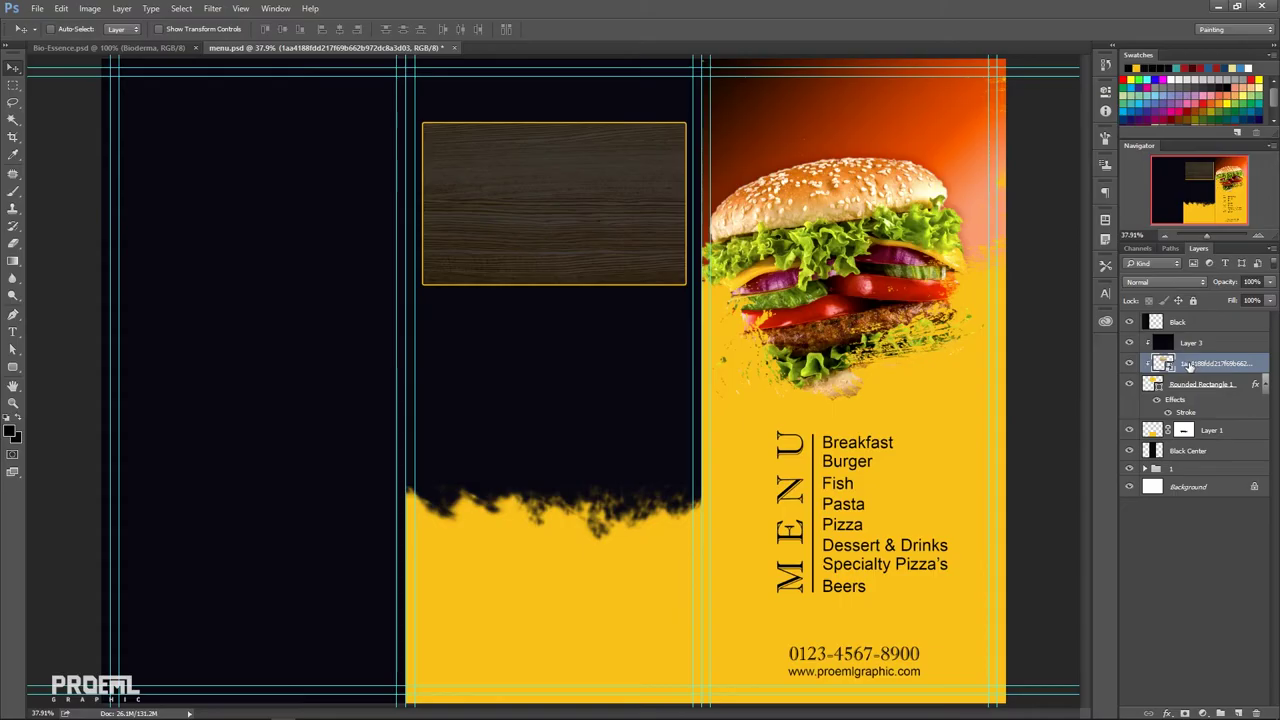
pyautogui.hotkey('ctrl', 'l')
pyautogui.moveTo(555, 147); pyautogui.dragTo(851, 137)
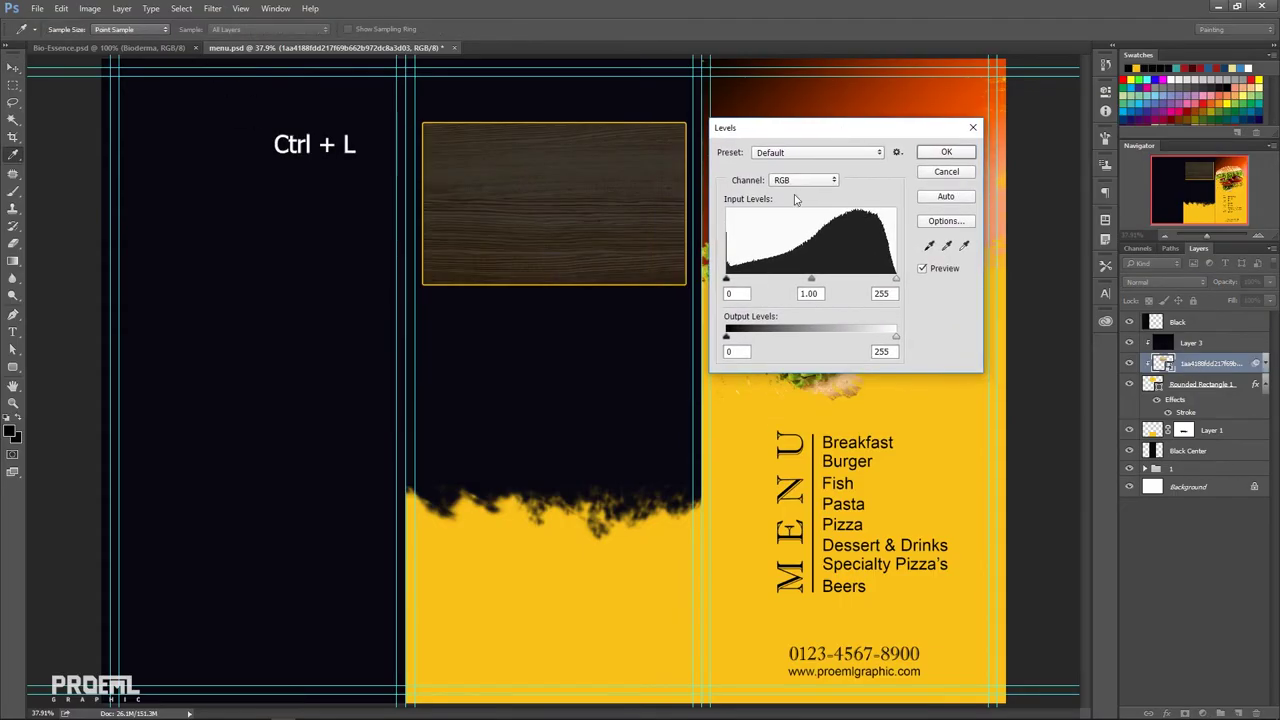
pyautogui.moveTo(730, 284); pyautogui.dragTo(760, 285)
pyautogui.moveTo(846, 284); pyautogui.dragTo(848, 284)
pyautogui.click(946, 152)
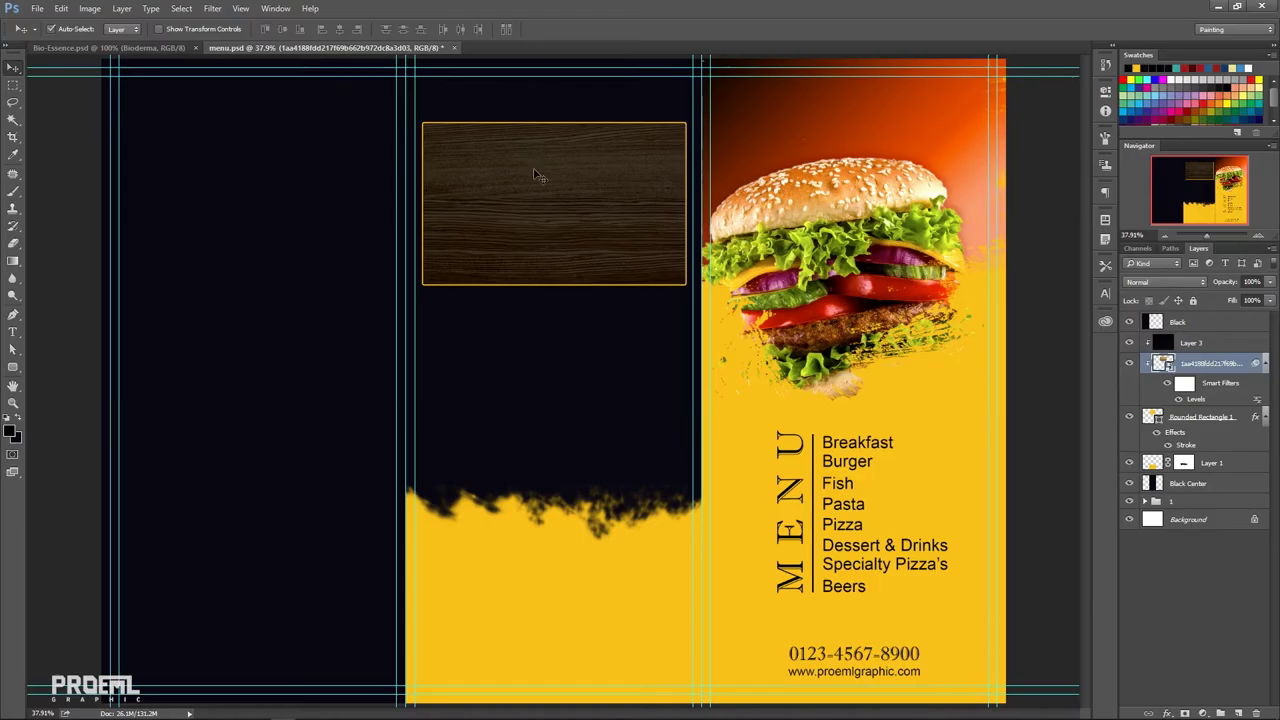
pyautogui.click(1225, 345)
pyautogui.click(1129, 343)
pyautogui.click(1129, 343)
pyautogui.click(1129, 322)
pyautogui.click(1129, 322)
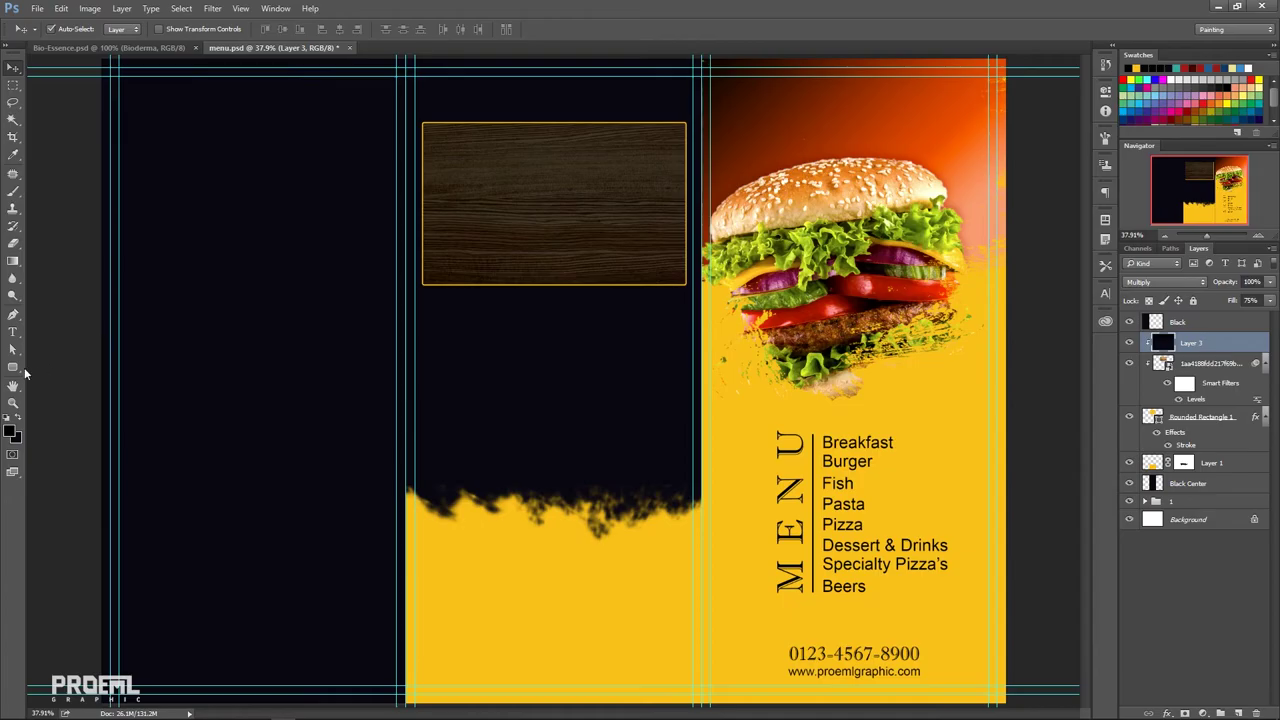
# Draw a black rounded square in the wood panel's top-left corner
pyautogui.click(13, 367)
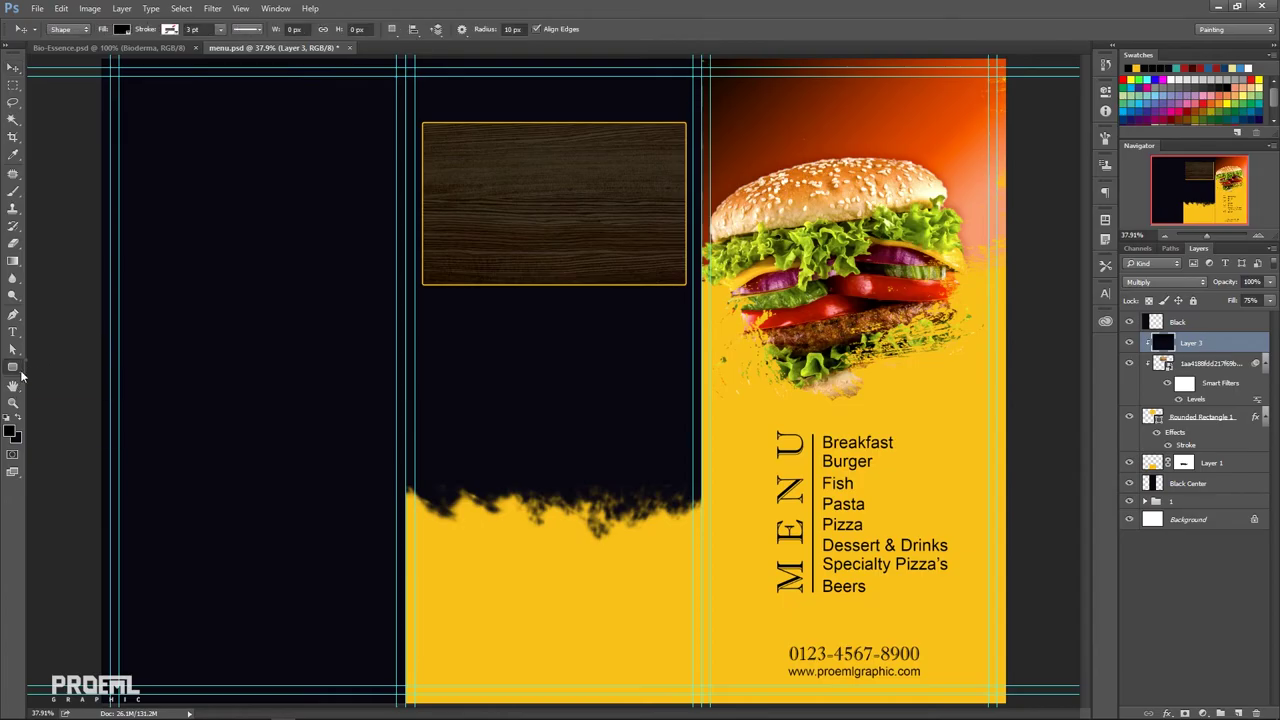
pyautogui.click(58, 377)
pyautogui.moveTo(444, 133); pyautogui.dragTo(490, 181)
pyautogui.press('v')
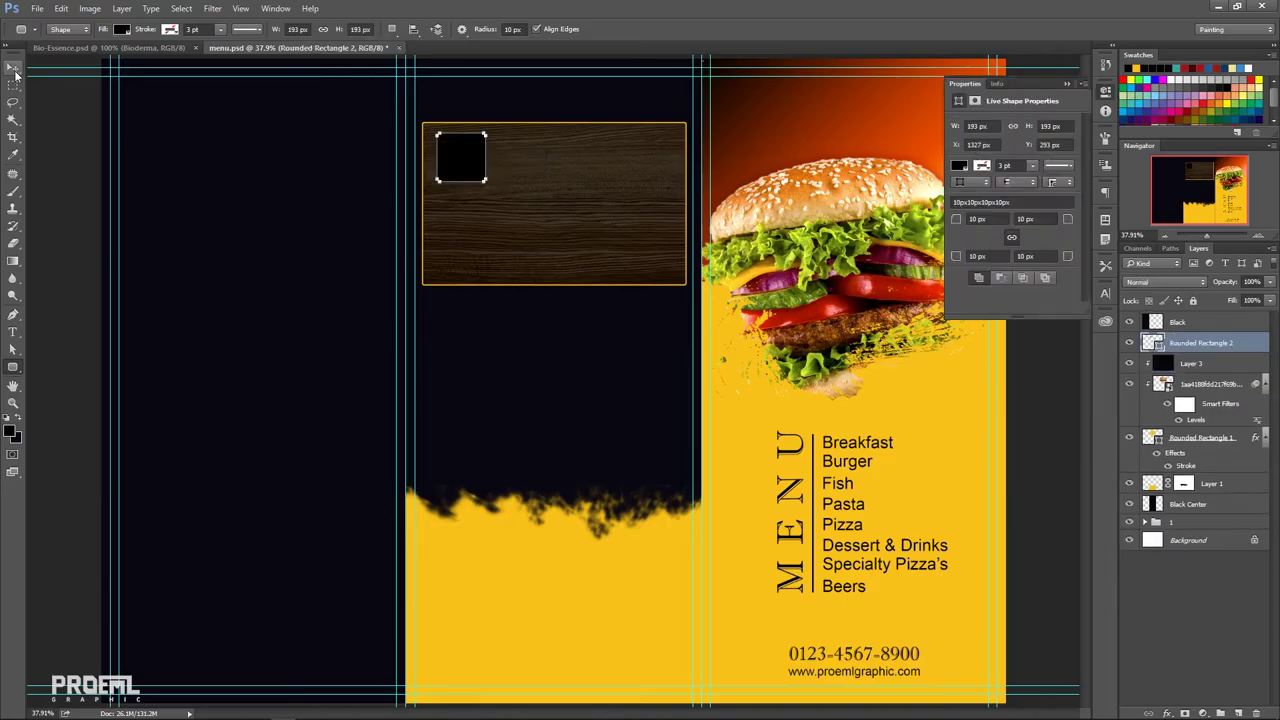
pyautogui.click(1130, 343)
pyautogui.click(1130, 343)
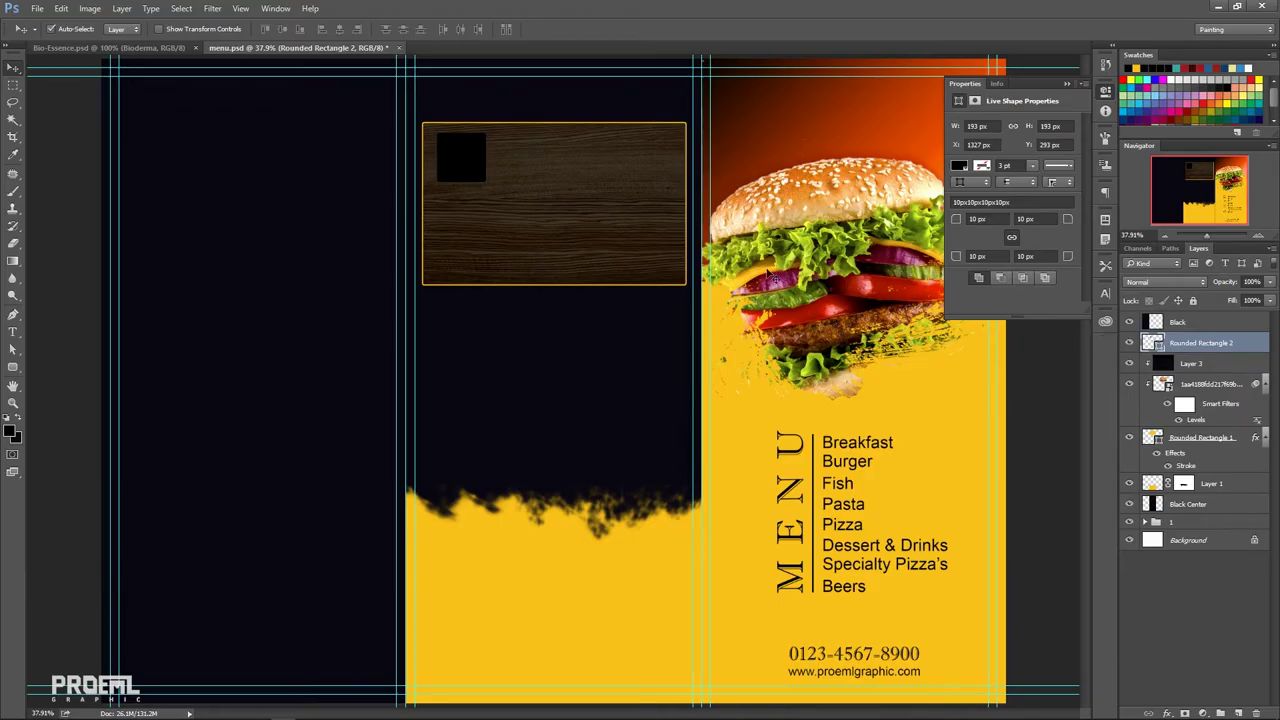
# Draw a thin white rectangle bar across the wood panel
pyautogui.rightClick(14, 368)
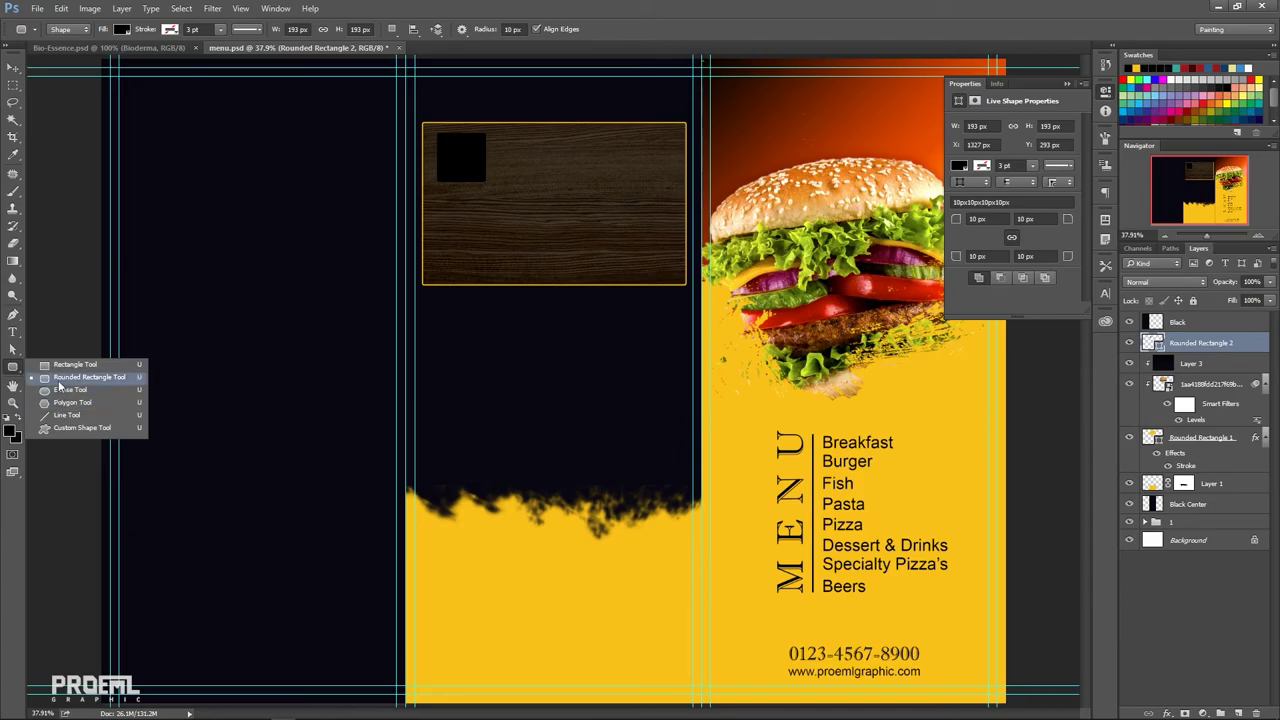
pyautogui.click(62, 384)
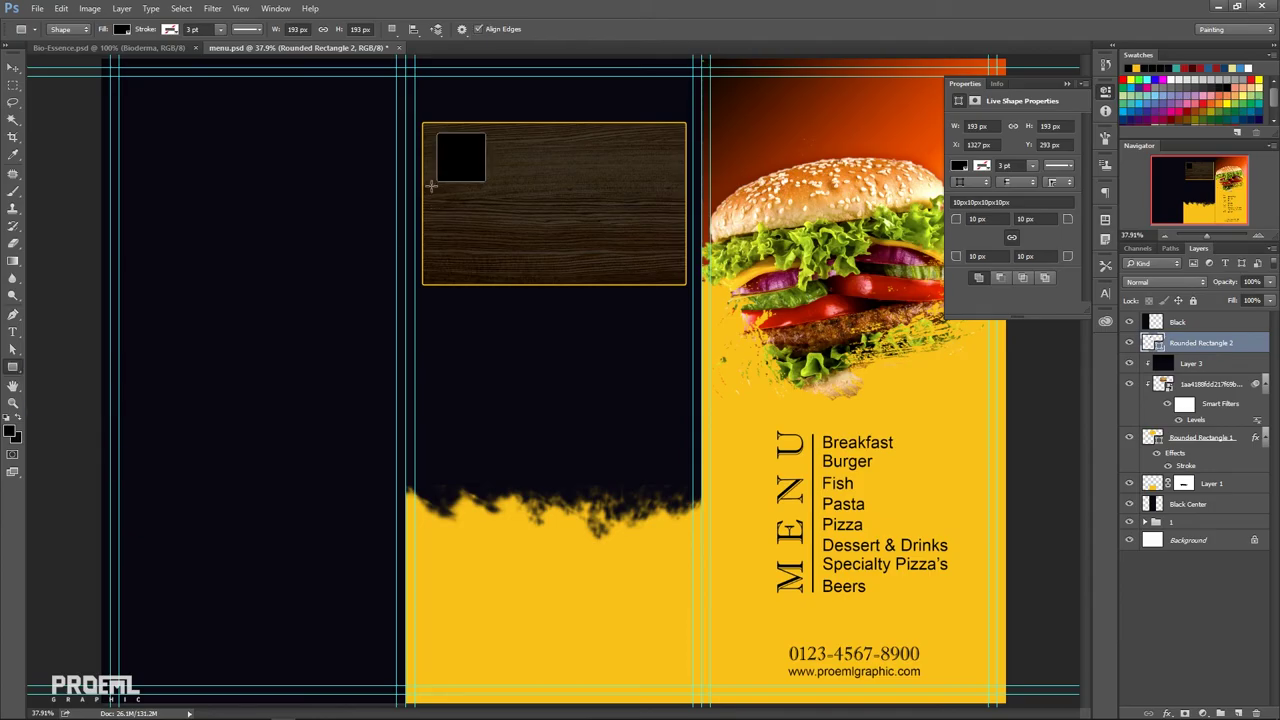
pyautogui.moveTo(427, 184); pyautogui.dragTo(681, 189)
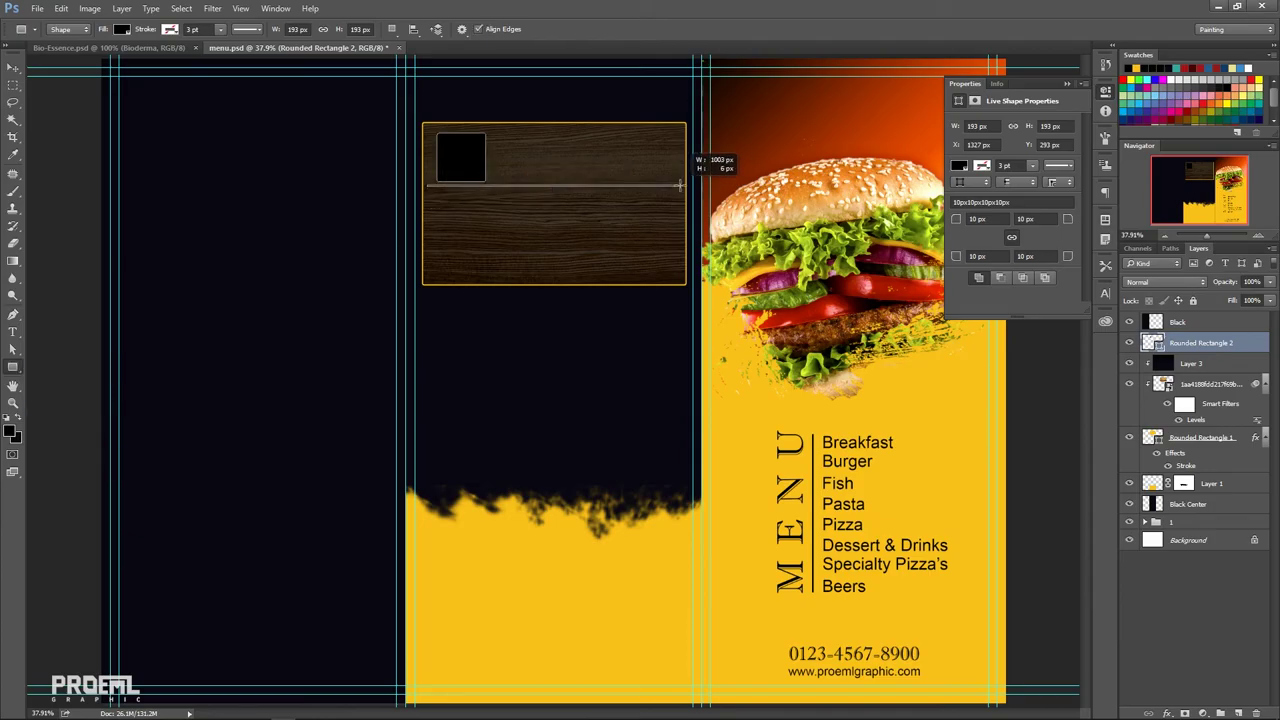
pyautogui.click(960, 166)
pyautogui.click(1070, 232)
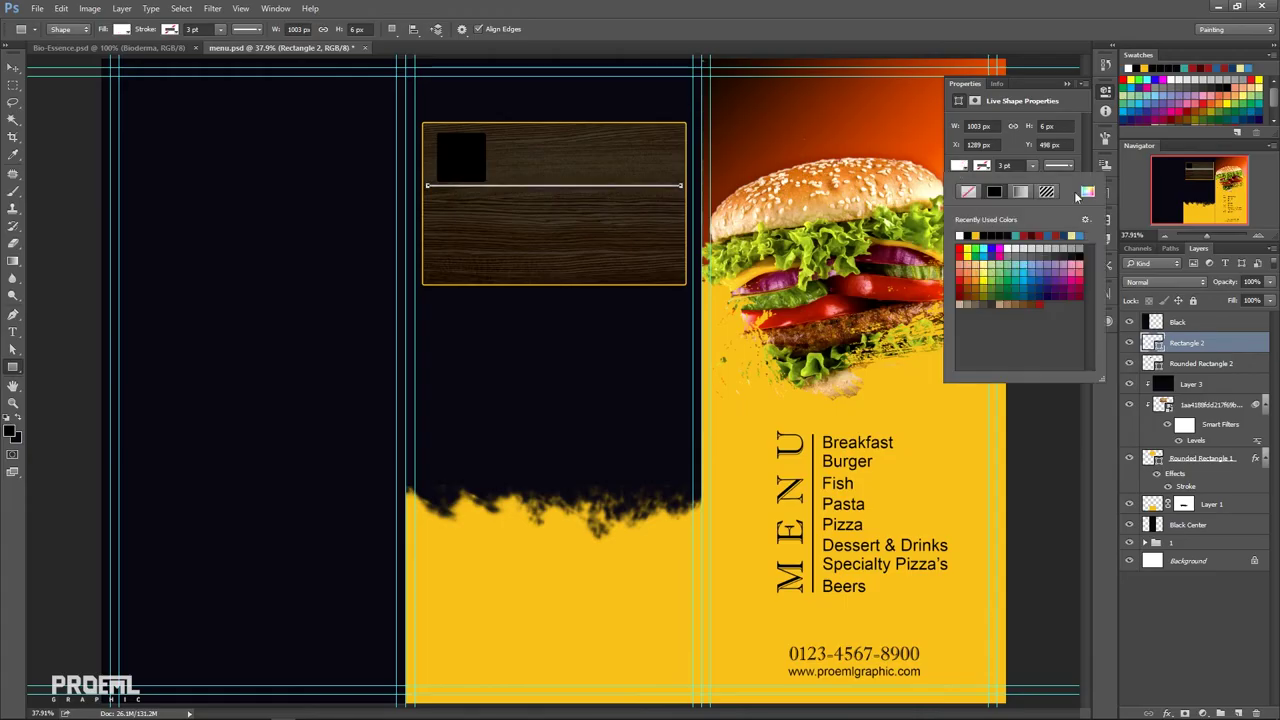
pyautogui.click(1047, 112)
# Thin the white line to about 4 px tall
pyautogui.click(13, 67)
pyautogui.click(460, 156)
pyautogui.scroll(4, 571, 166)
pyautogui.scroll(2, 486, 183)
pyautogui.scroll(1, 499, 258)
pyautogui.click(517, 330)
pyautogui.hotkey('ctrl', 't')
pyautogui.scroll(3, 590, 329)
pyautogui.moveTo(590, 329); pyautogui.dragTo(590, 327)
pyautogui.scroll(-1, 590, 327)
pyautogui.scroll(-2, 590, 327)
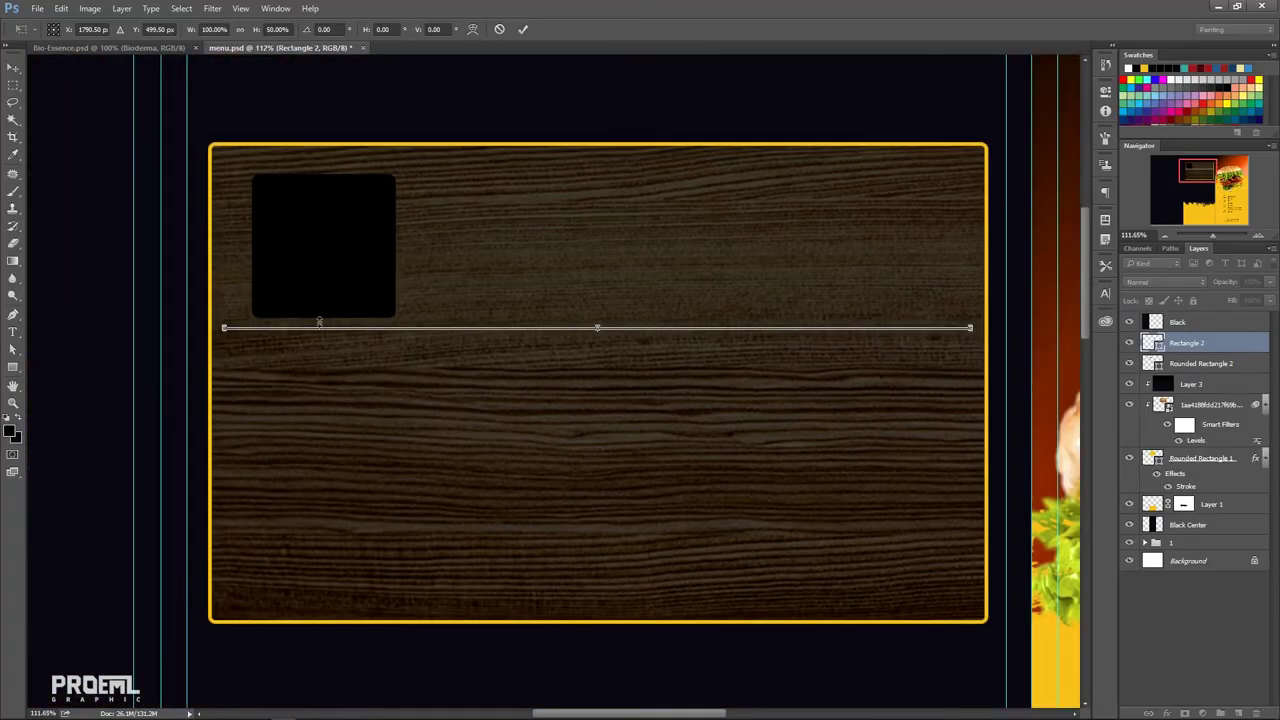
pyautogui.click(522, 29)
# Nudge the black square slightly left and reselect it
pyautogui.moveTo(359, 274); pyautogui.dragTo(330, 273)
pyautogui.scroll(-1, 466, 271)
pyautogui.scroll(-1, 457, 277)
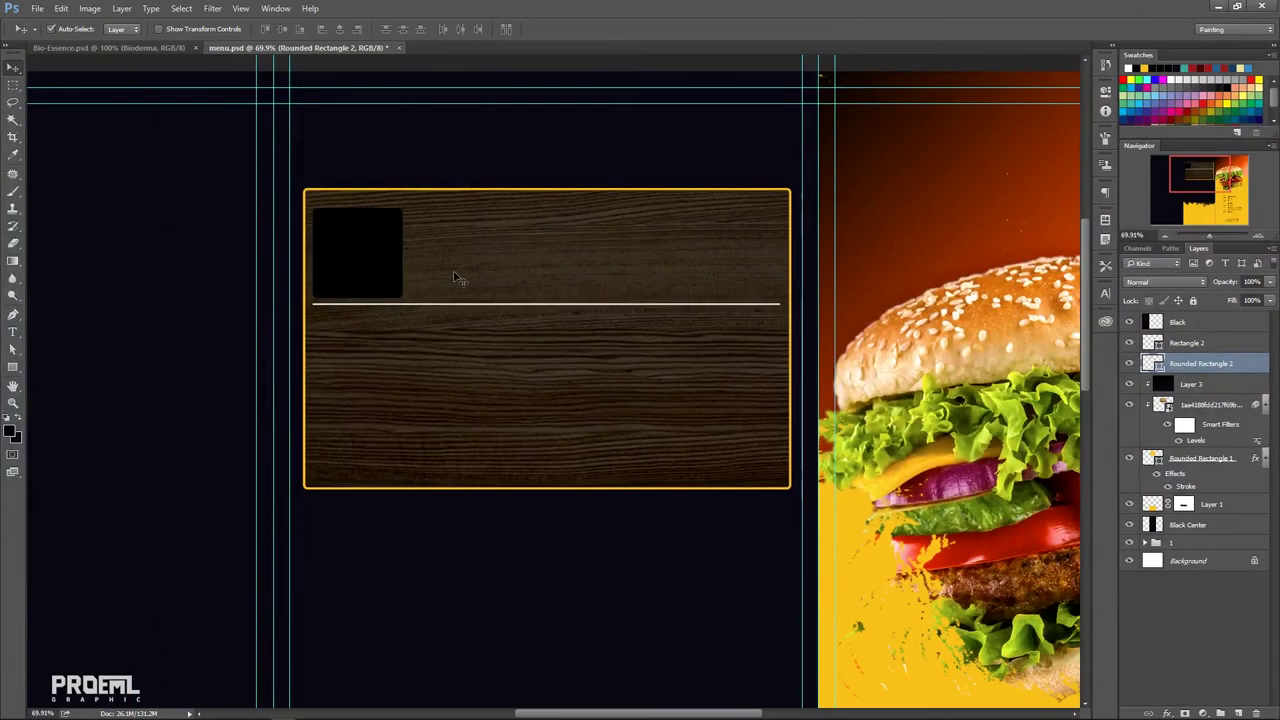
pyautogui.scroll(1, 457, 250)
pyautogui.click(455, 247)
pyautogui.click(697, 340)
pyautogui.click(13, 331)
pyautogui.click(445, 222)
pyautogui.write('F')
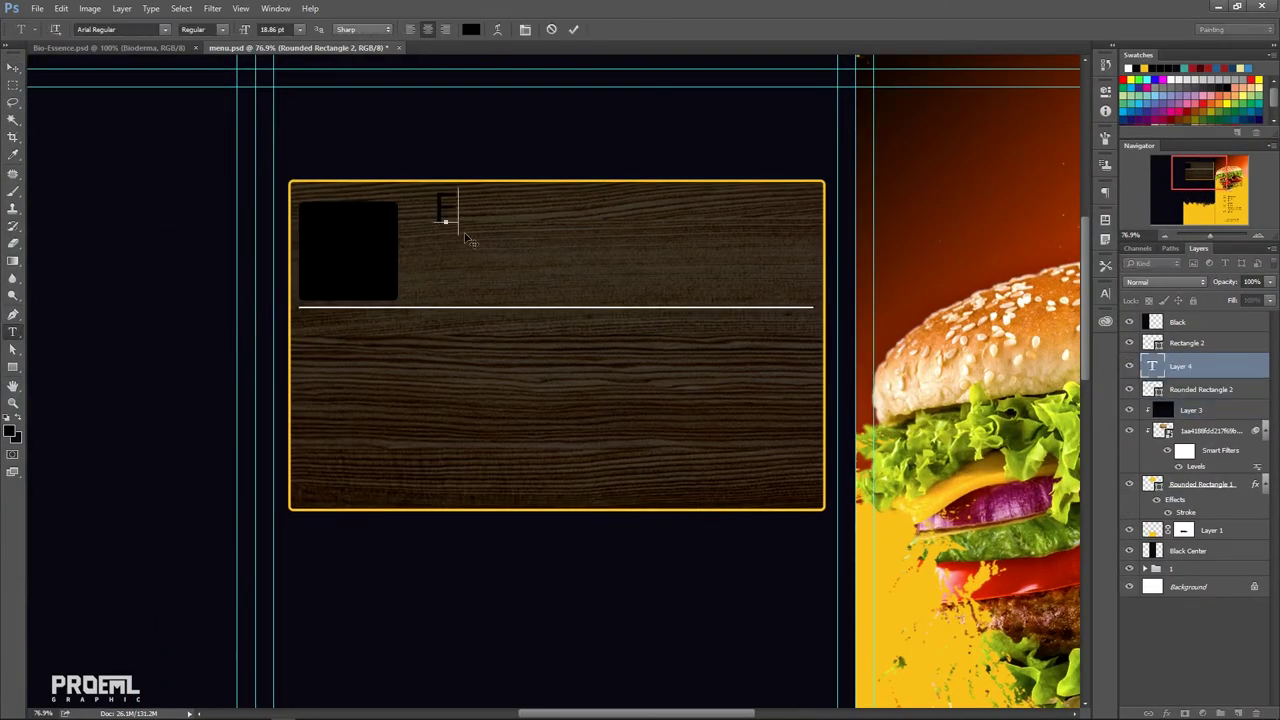
# Type 'FOOD NAME' and place it beside the black square
pyautogui.write('OOD NAME')
pyautogui.click(573, 29)
pyautogui.press('v')
pyautogui.moveTo(475, 224); pyautogui.dragTo(557, 234)
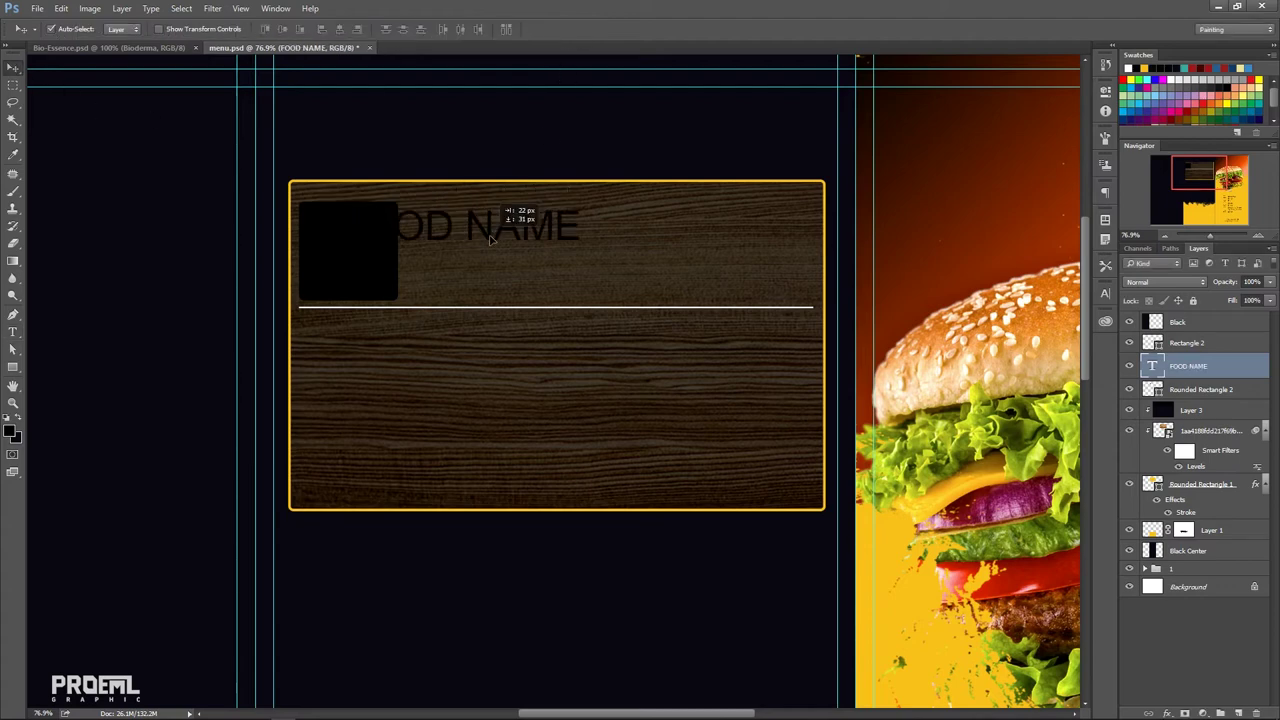
# Color the FOOD NAME text orange
pyautogui.click(1105, 293)
pyautogui.click(1065, 369)
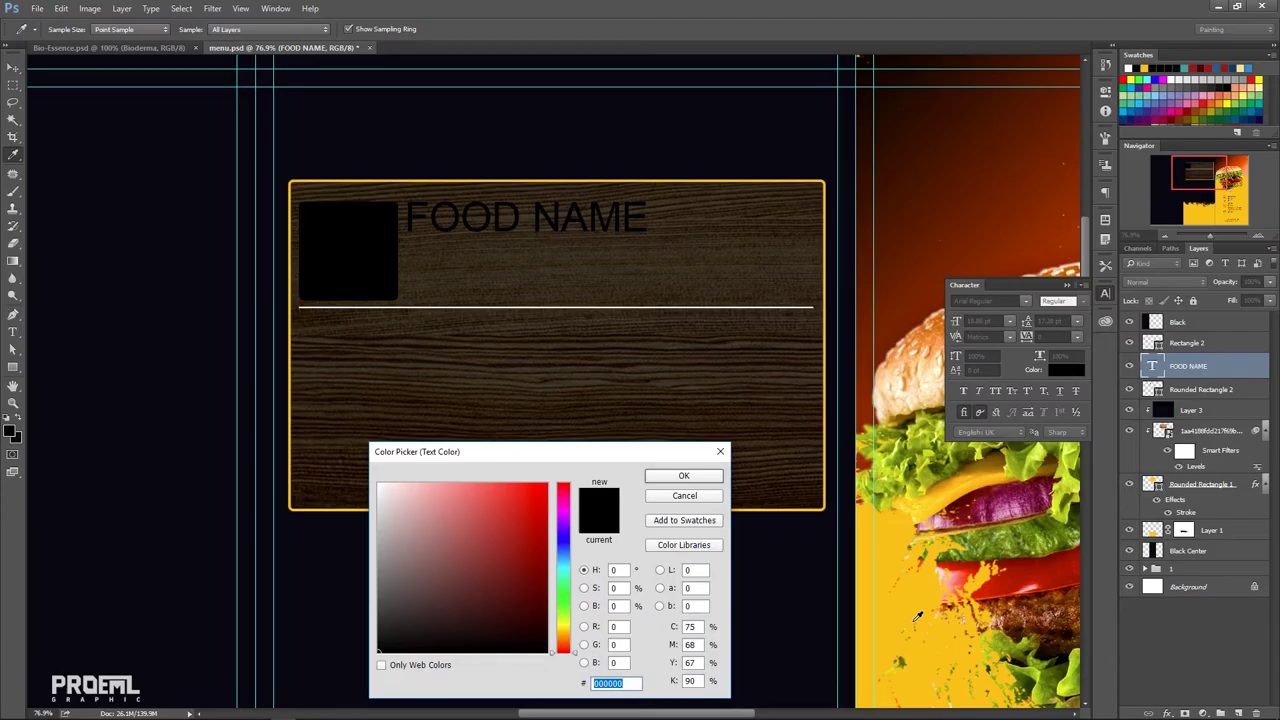
pyautogui.click(890, 542)
pyautogui.moveTo(575, 628); pyautogui.dragTo(575, 632)
pyautogui.click(541, 488)
pyautogui.press('Return')
pyautogui.click(1105, 293)
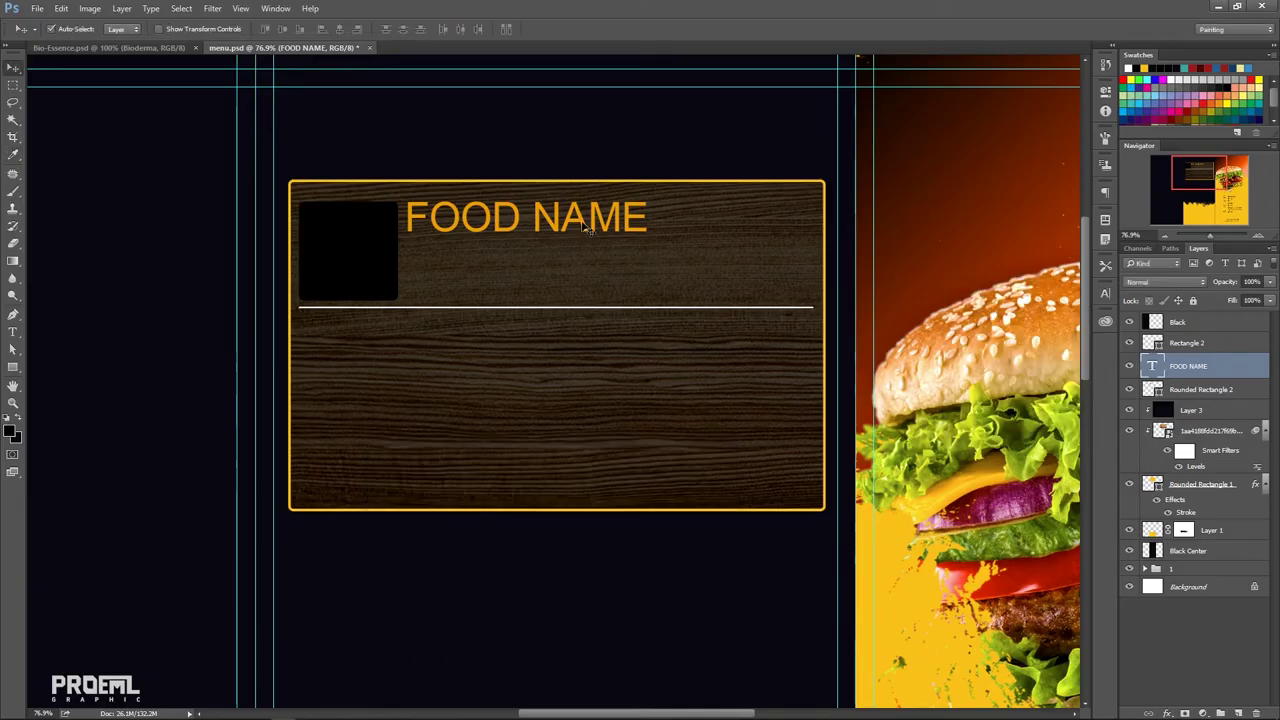
# Scale FOOD NAME to about 80% and tighten its letter spacing
pyautogui.hotkey('ctrl', 't')
pyautogui.moveTo(651, 196); pyautogui.dragTo(623, 203)
pyautogui.click(606, 29)
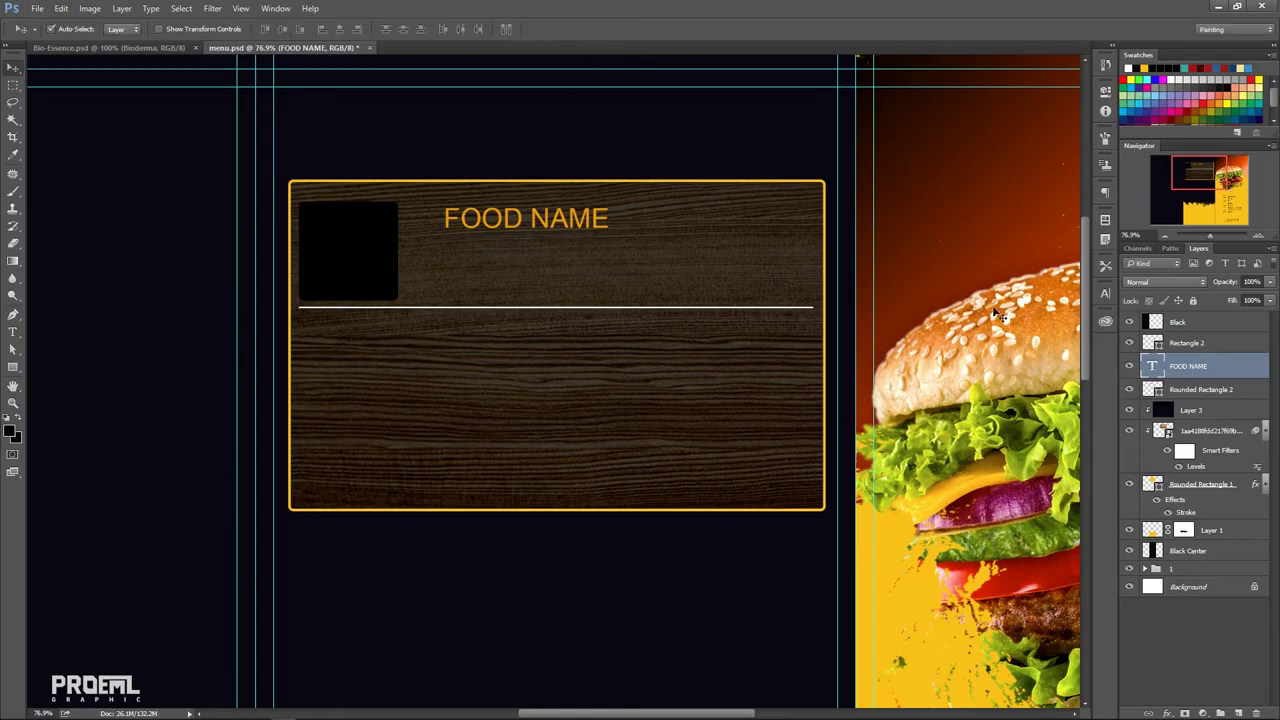
pyautogui.click(1105, 293)
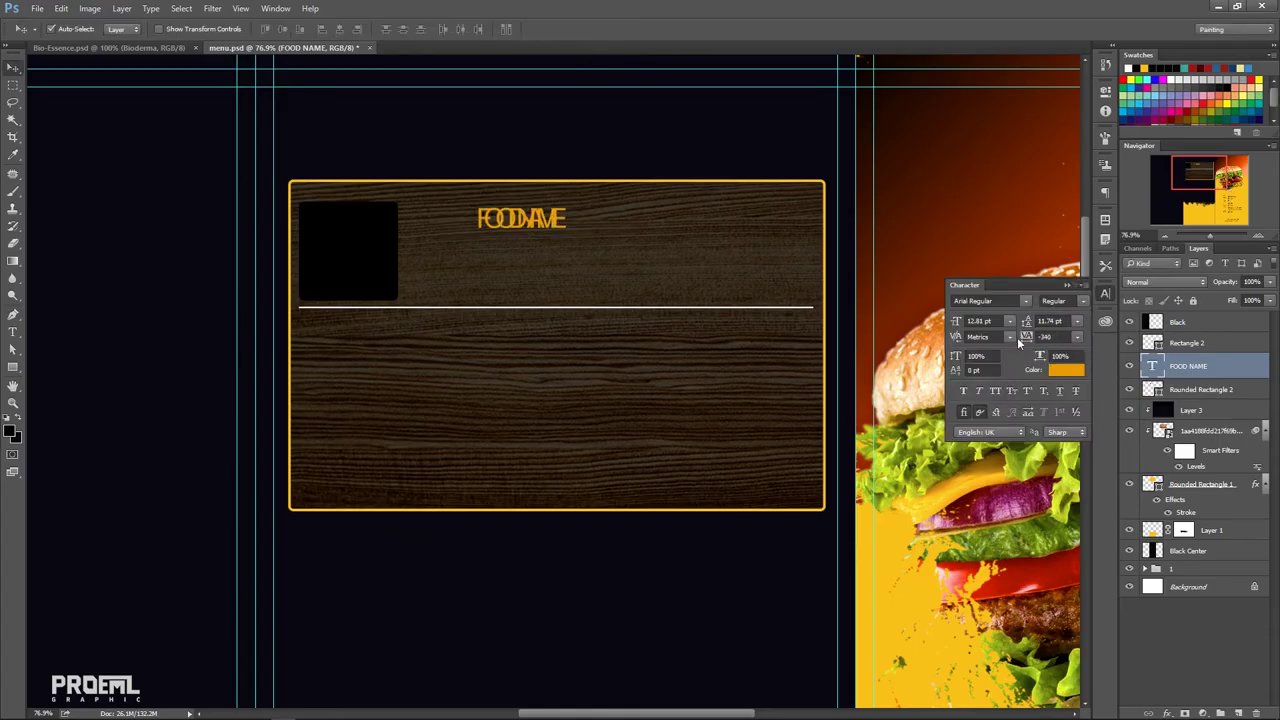
pyautogui.moveTo(1027, 340); pyautogui.dragTo(1011, 316)
# Set FOOD NAME in Tahoma Bold and shrink it to about 77%
pyautogui.click(990, 301)
pyautogui.write('im')
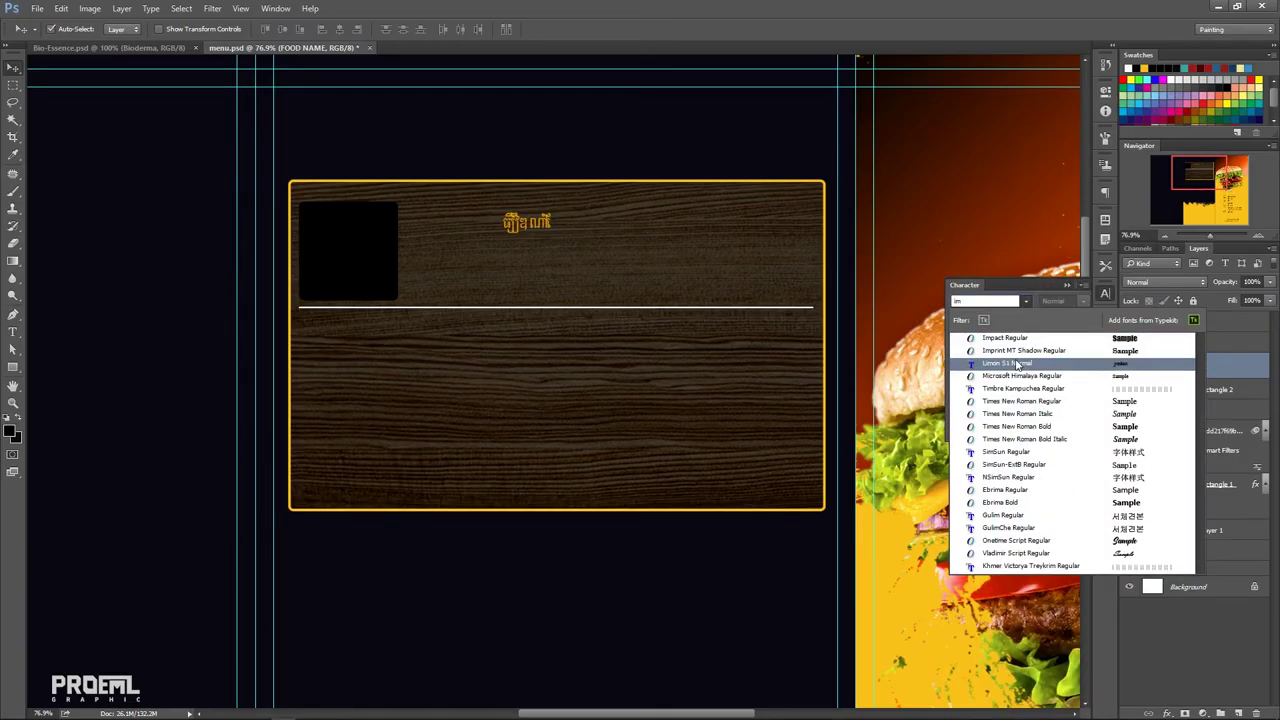
pyautogui.click(1010, 426)
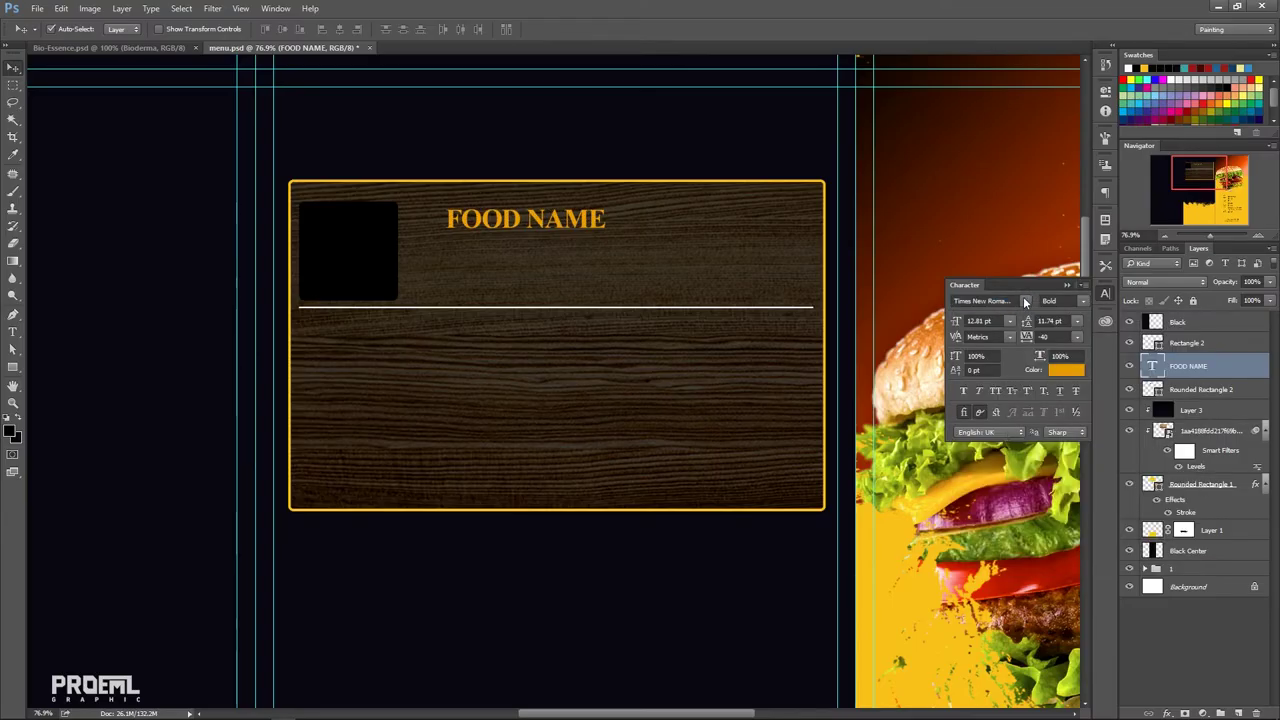
pyautogui.click(1028, 301)
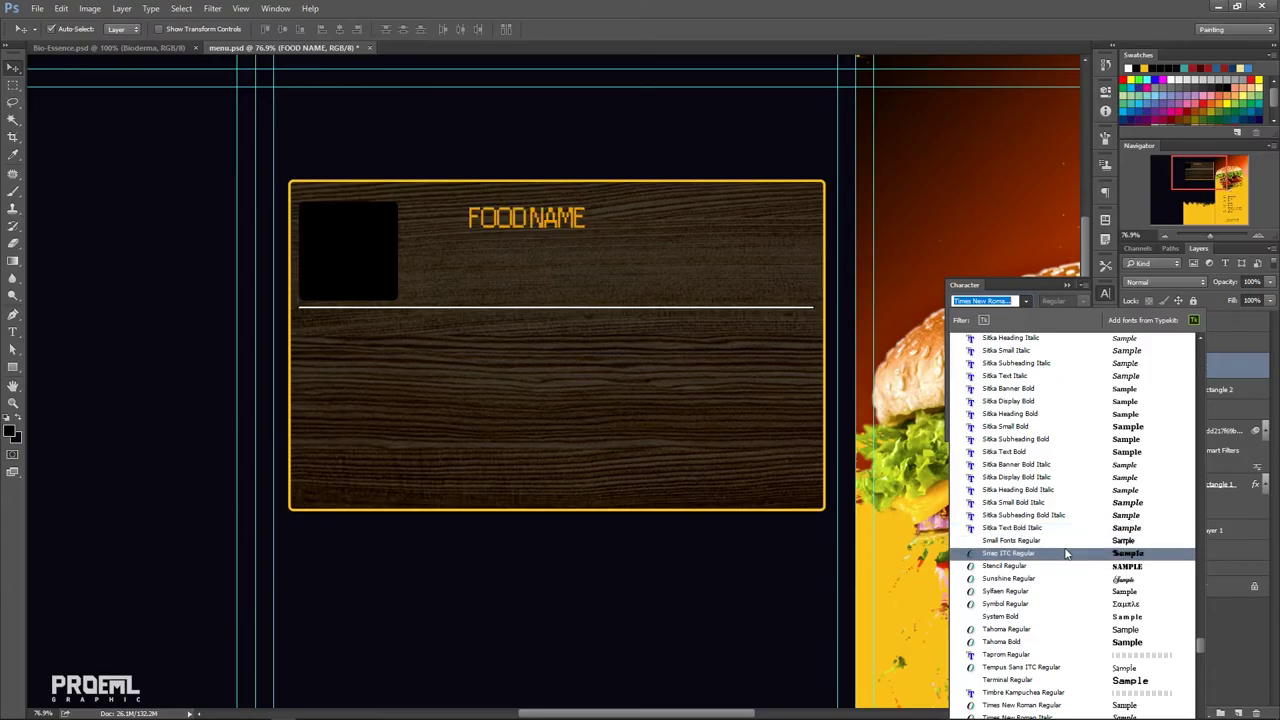
pyautogui.click(1082, 651)
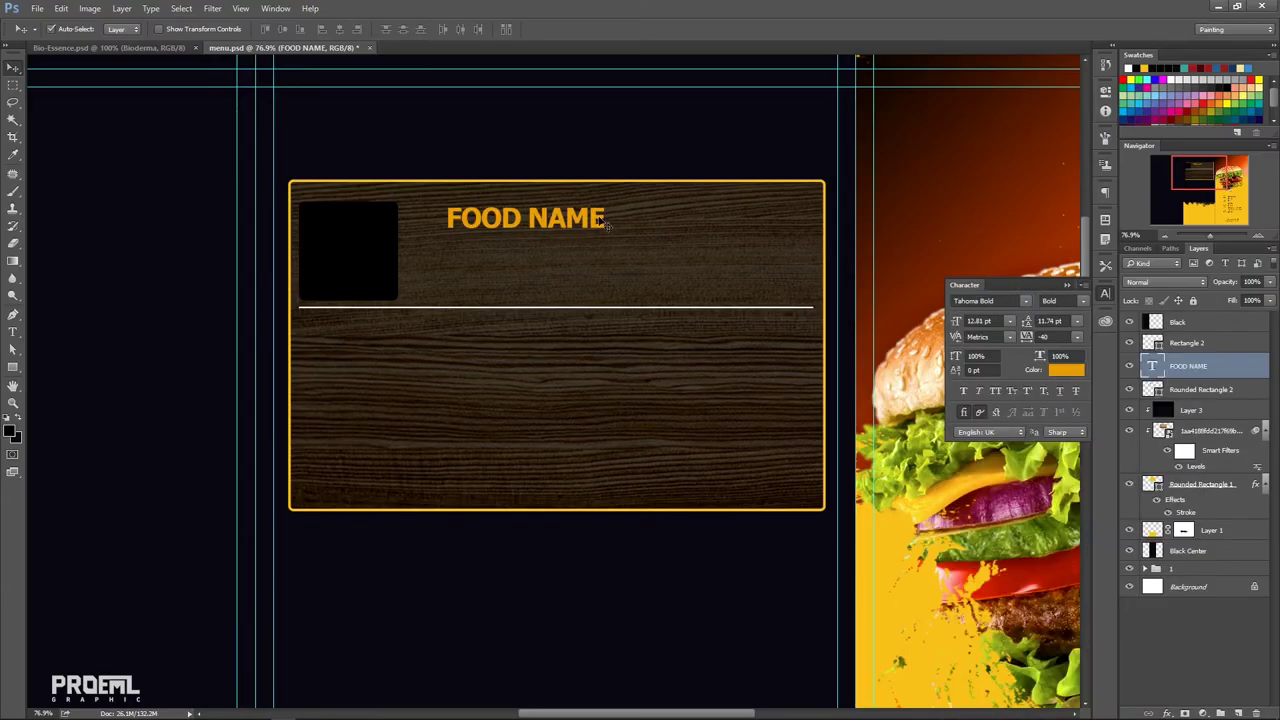
pyautogui.hotkey('ctrl', 't')
pyautogui.moveTo(608, 219); pyautogui.dragTo(465, 221)
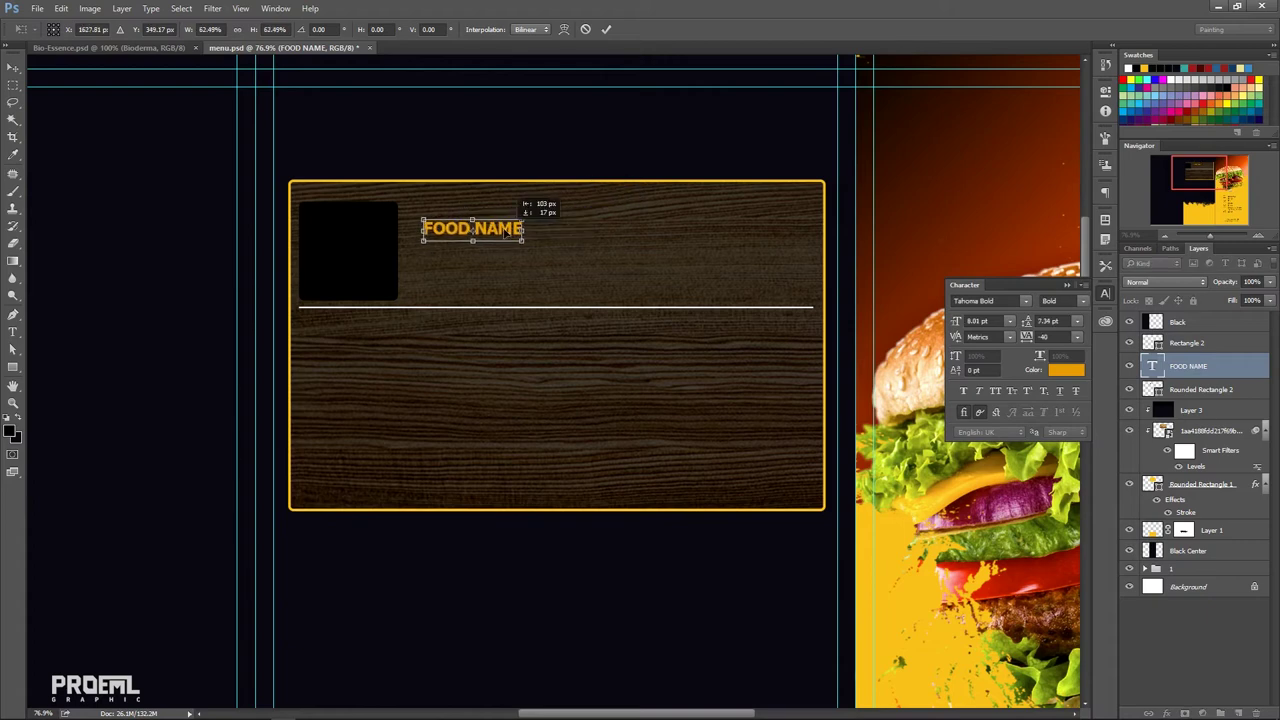
pyautogui.click(606, 29)
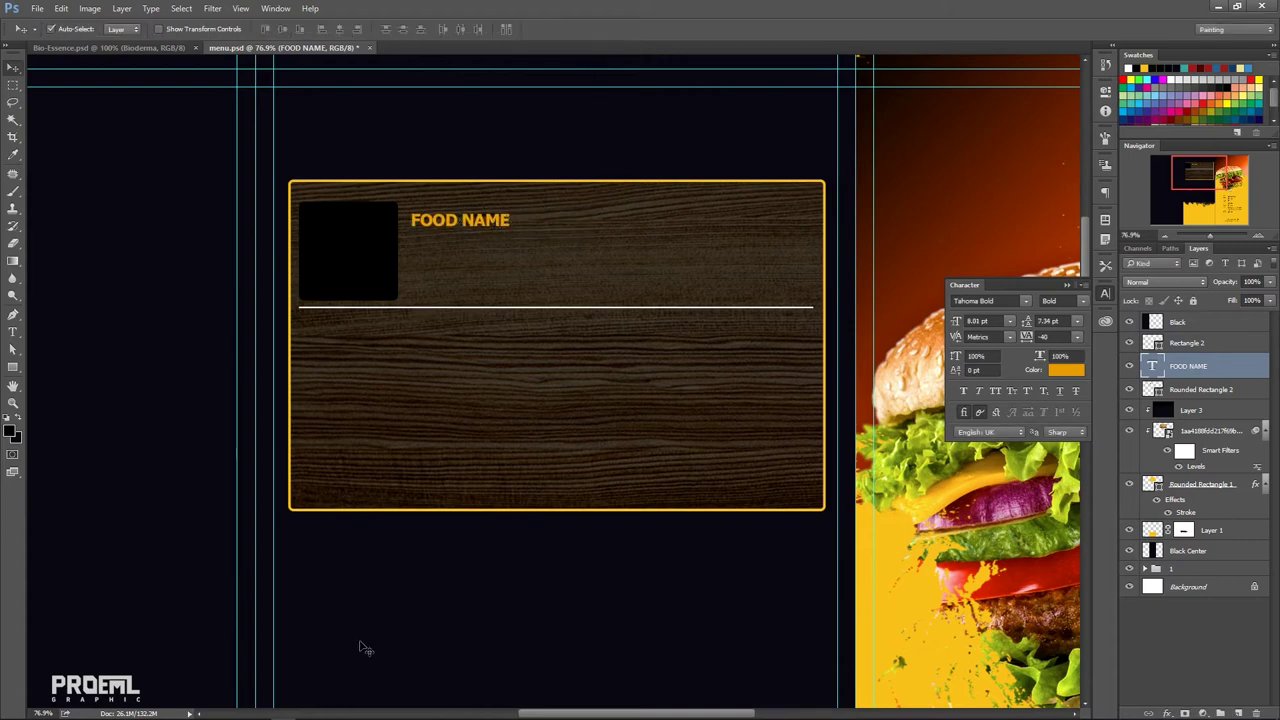
# Copy the Lorem ipsum line from the sample text file in Notepad
pyautogui.click(233, 709)
pyautogui.doubleClick(1095, 100)
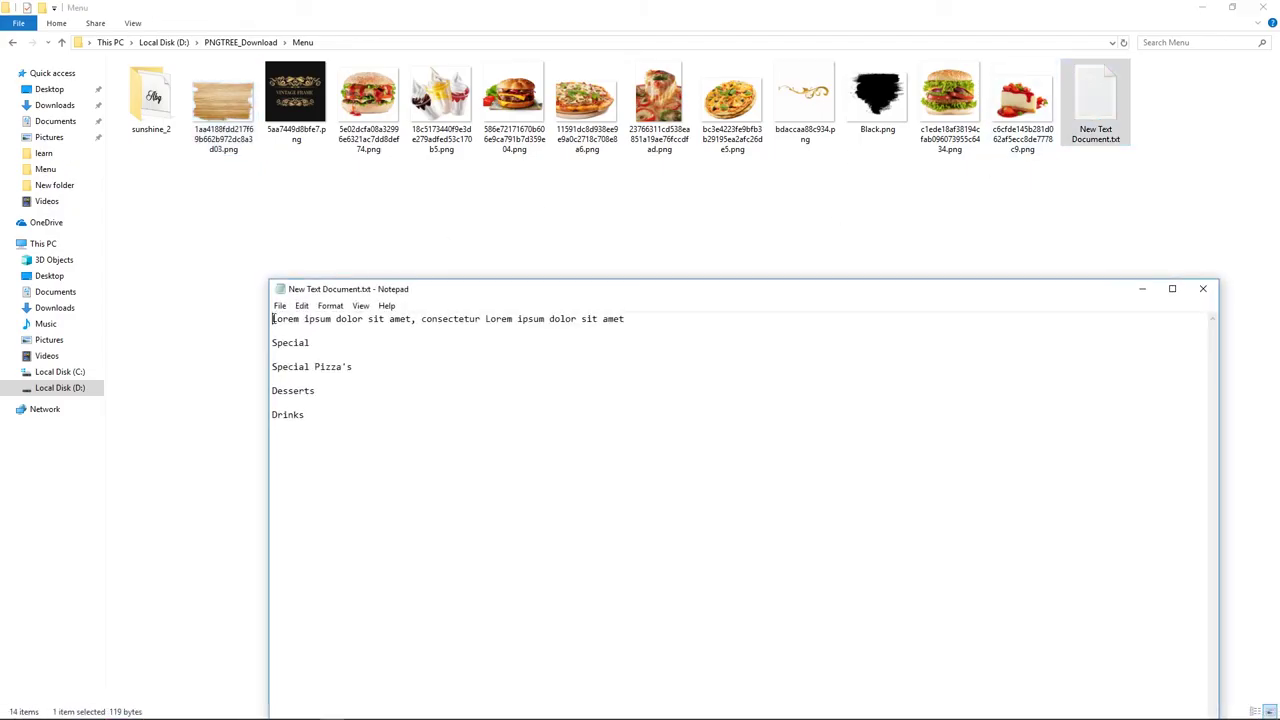
pyautogui.moveTo(273, 319); pyautogui.dragTo(690, 318)
pyautogui.hotkey('ctrl', 'c')
pyautogui.click(1144, 290)
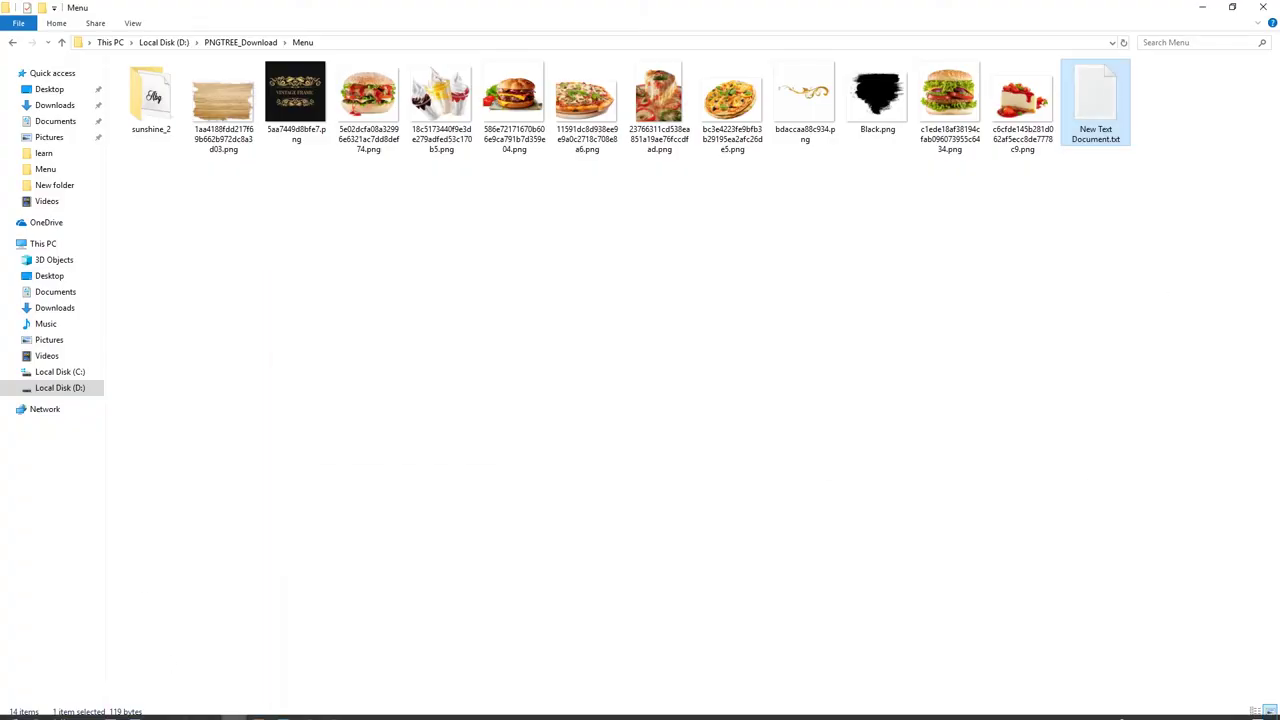
pyautogui.hotkey('alt', 'Tab')
pyautogui.click(400, 255)
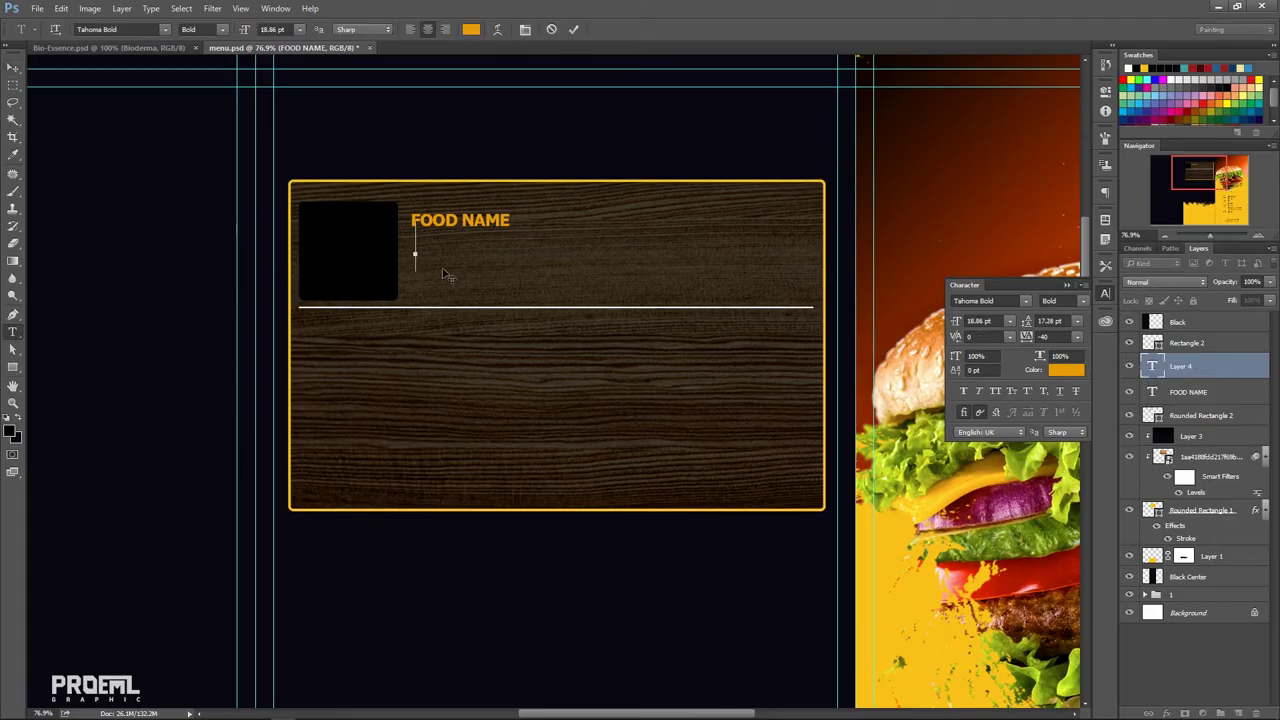
# Paste the Lorem ipsum description line in Arial Regular at a small size
pyautogui.hotkey('ctrl', 'v')
pyautogui.click(996, 301)
pyautogui.write('arial')
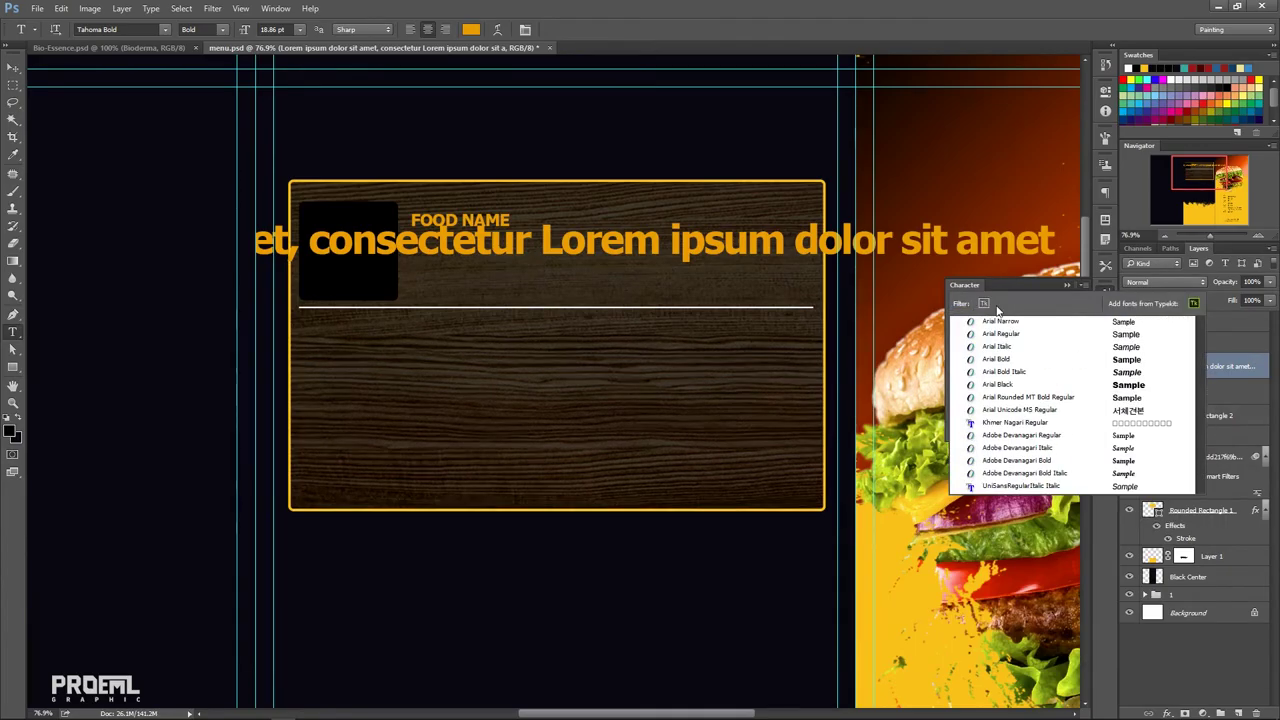
pyautogui.press('Return')
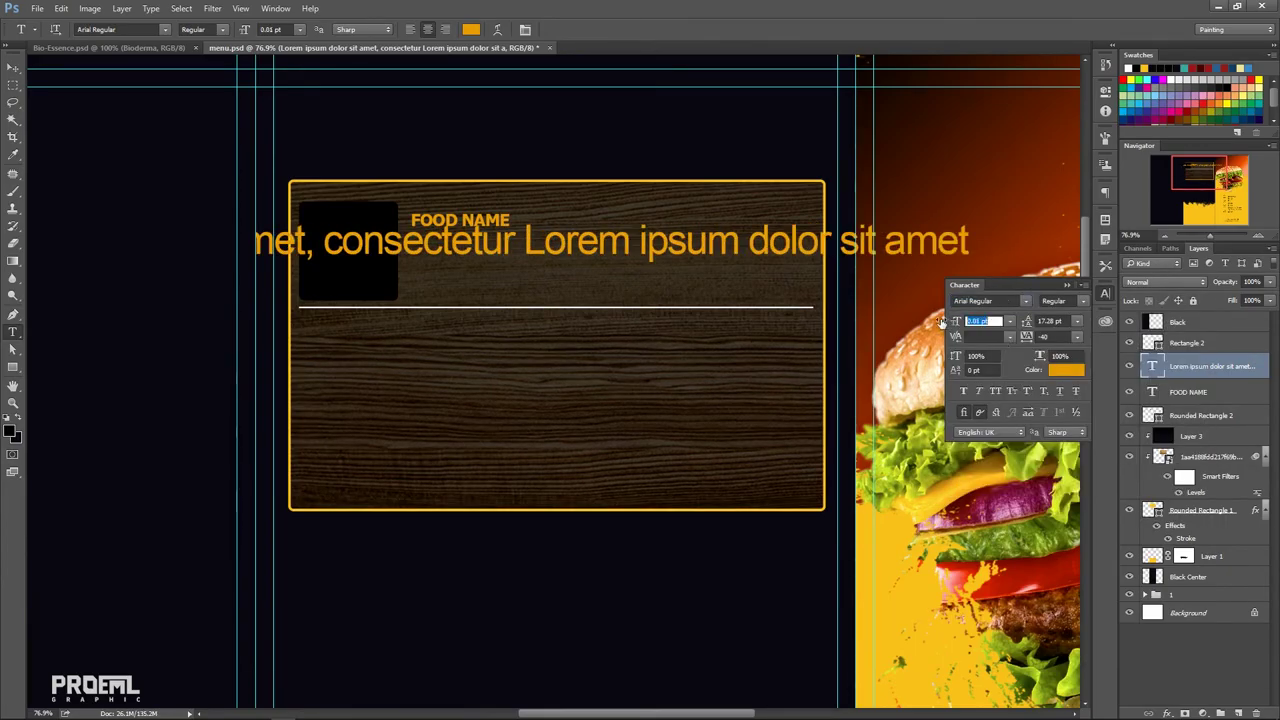
pyautogui.moveTo(958, 321); pyautogui.dragTo(90, 163)
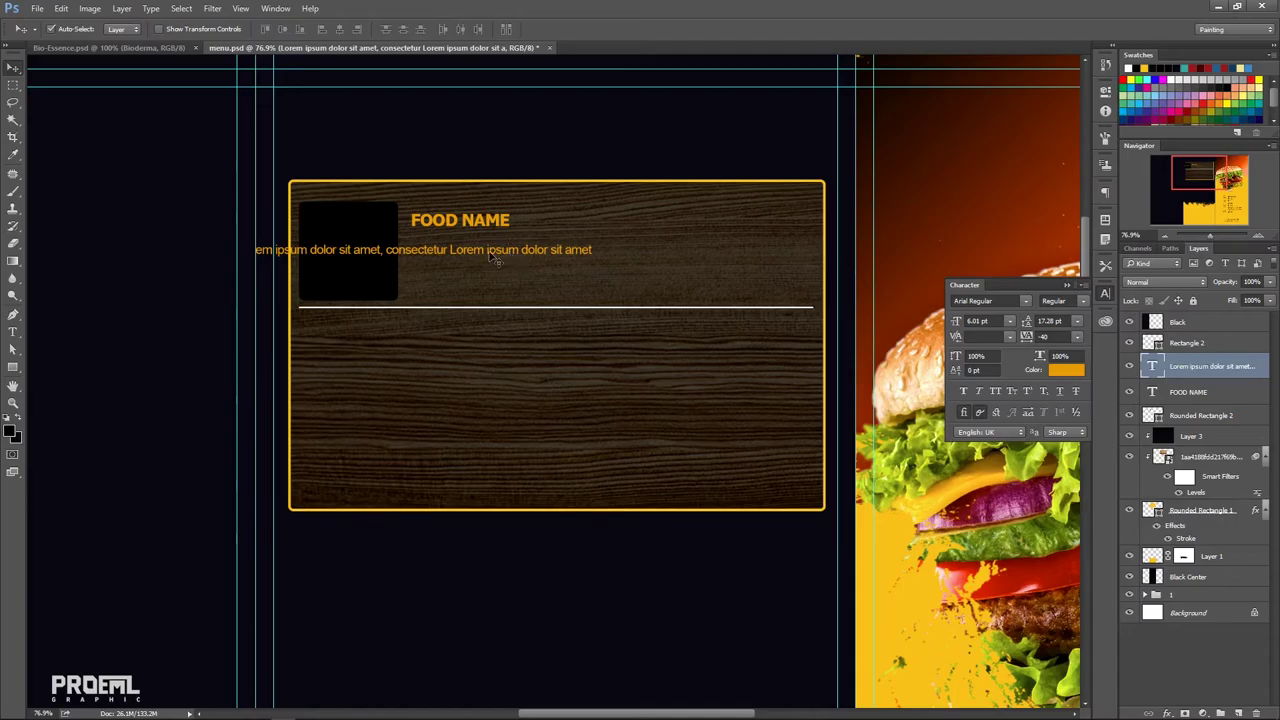
# Split the description into two left-aligned lines with automatic line spacing under FOOD NAME
pyautogui.moveTo(490, 257); pyautogui.dragTo(644, 252)
pyautogui.press('t')
pyautogui.click(659, 247)
pyautogui.press('Return')
pyautogui.hotkey('ctrl', 'a')
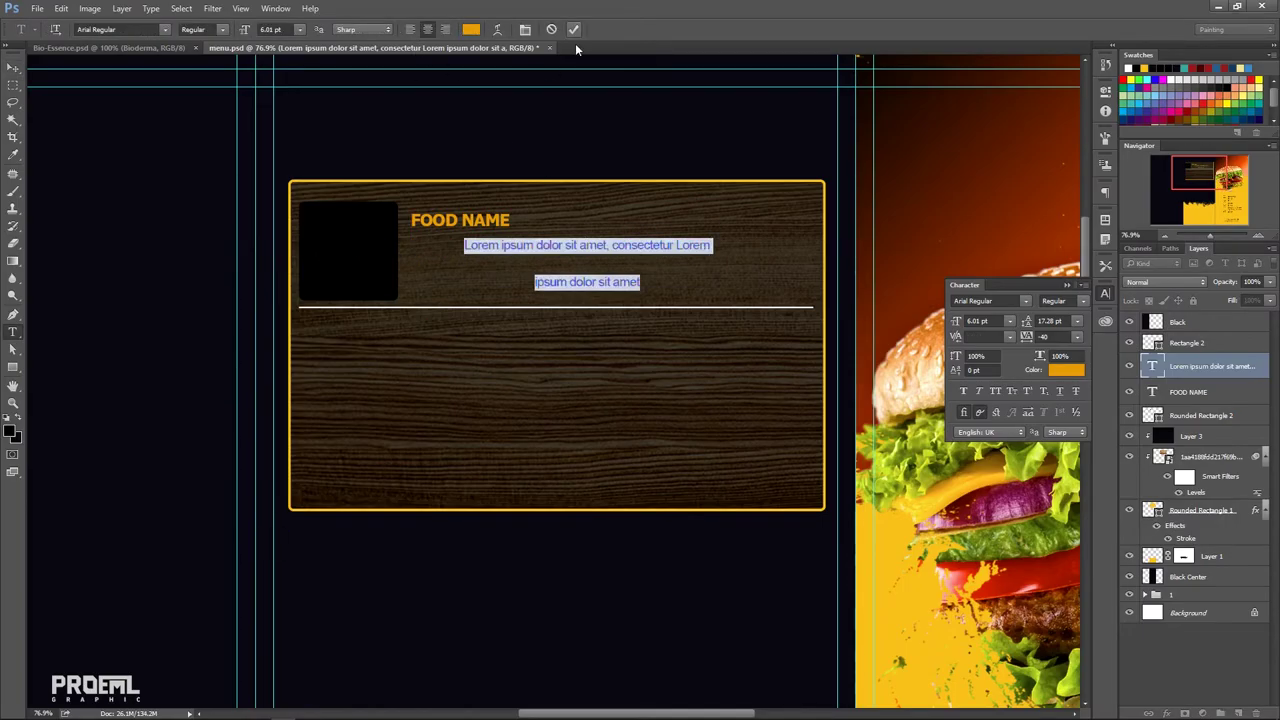
pyautogui.click(410, 29)
pyautogui.click(573, 29)
pyautogui.click(1077, 320)
pyautogui.click(1050, 322)
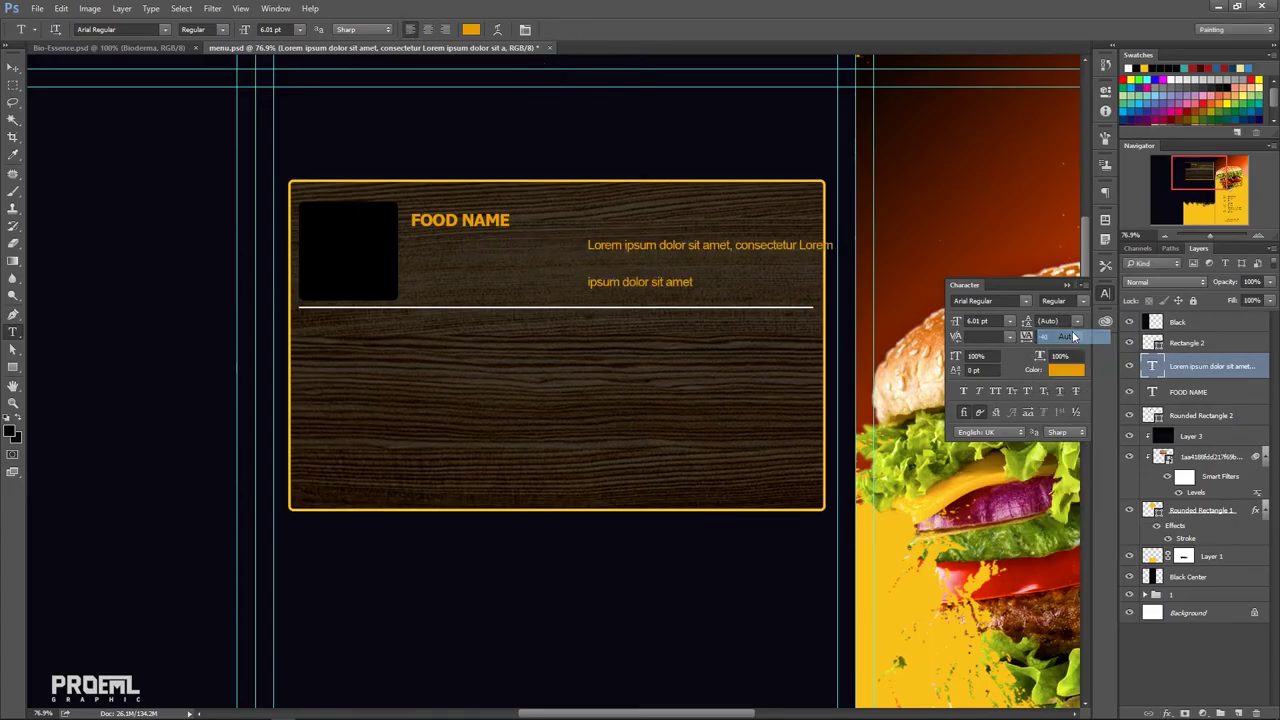
# Position the description just below FOOD NAME and set it to 8 pt
pyautogui.click(13, 67)
pyautogui.moveTo(615, 268); pyautogui.dragTo(438, 267)
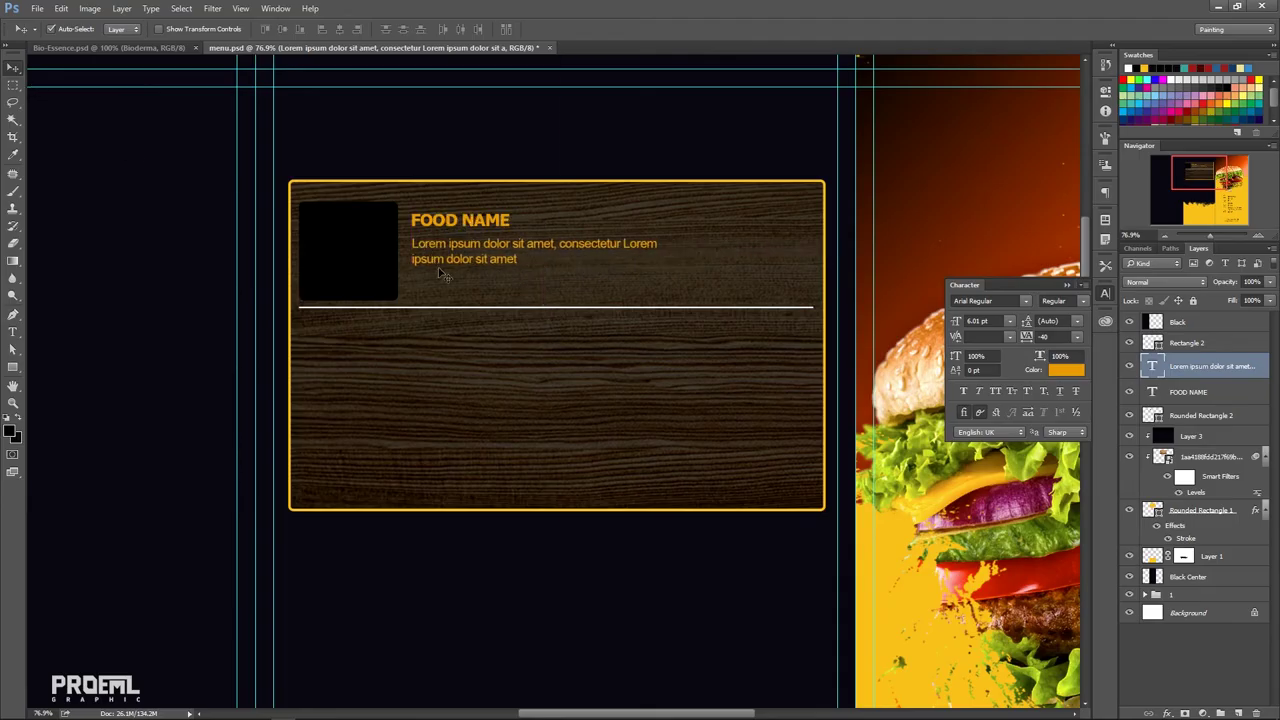
pyautogui.moveTo(505, 245); pyautogui.dragTo(505, 247)
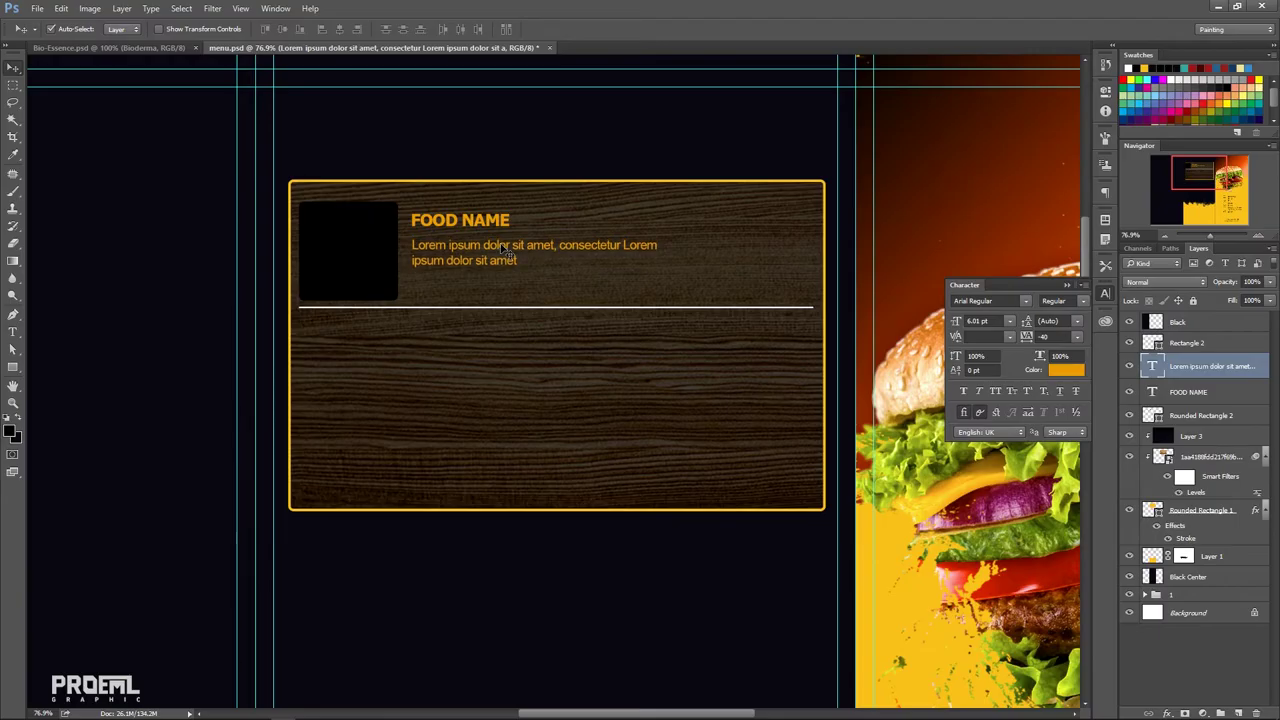
pyautogui.press('Down')
pyautogui.press('Down')
pyautogui.press('Down')
pyautogui.press('Down')
pyautogui.press('Down')
pyautogui.press('Down')
pyautogui.press('Down')
pyautogui.press('Down')
pyautogui.press('Down')
pyautogui.write('8')
pyautogui.press('Return')
pyautogui.press('Down')
pyautogui.press('Down')
pyautogui.press('Down')
pyautogui.press('Down')
pyautogui.press('Down')
pyautogui.press('Down')
pyautogui.press('Down')
pyautogui.press('Down')
# Set FOOD NAME to 9 pt and left-align it with the description
pyautogui.click(475, 222)
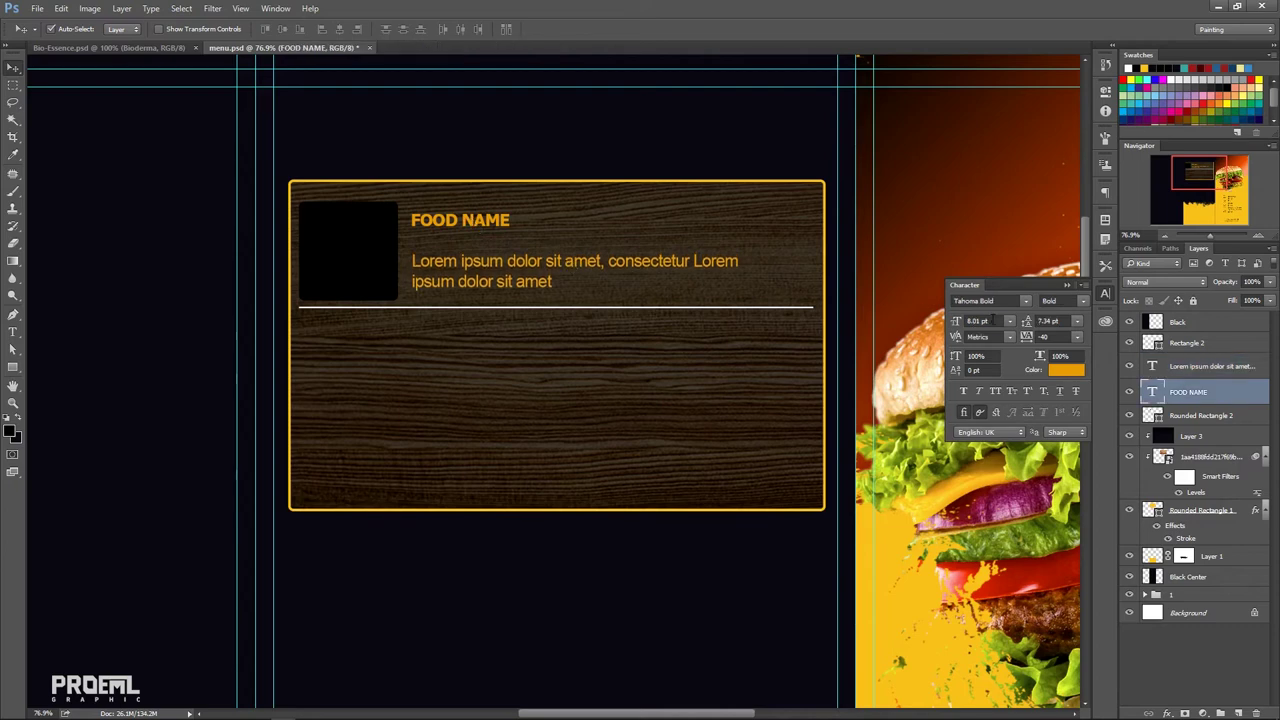
pyautogui.press('Return')
pyautogui.keyDown('shift'); pyautogui.click(492, 266); pyautogui.keyUp('shift')
pyautogui.click(321, 28)
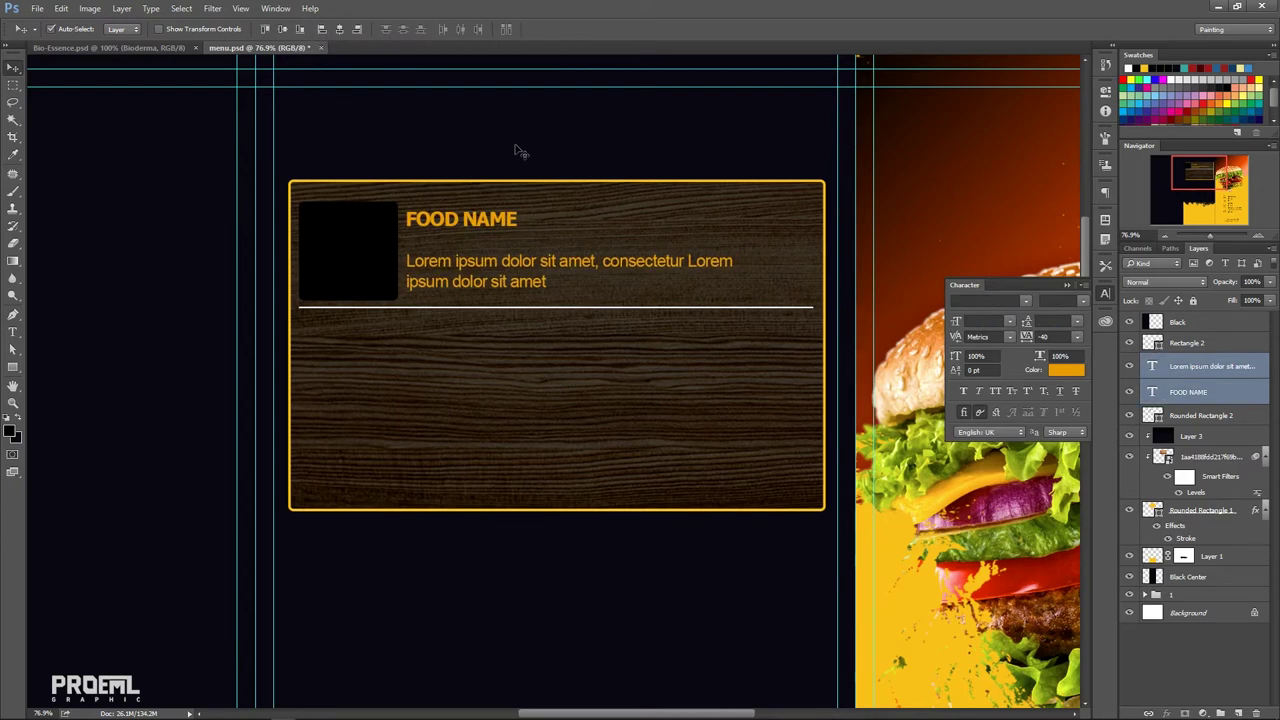
pyautogui.click(514, 272)
pyautogui.press('Up')
pyautogui.press('Up')
pyautogui.press('Up')
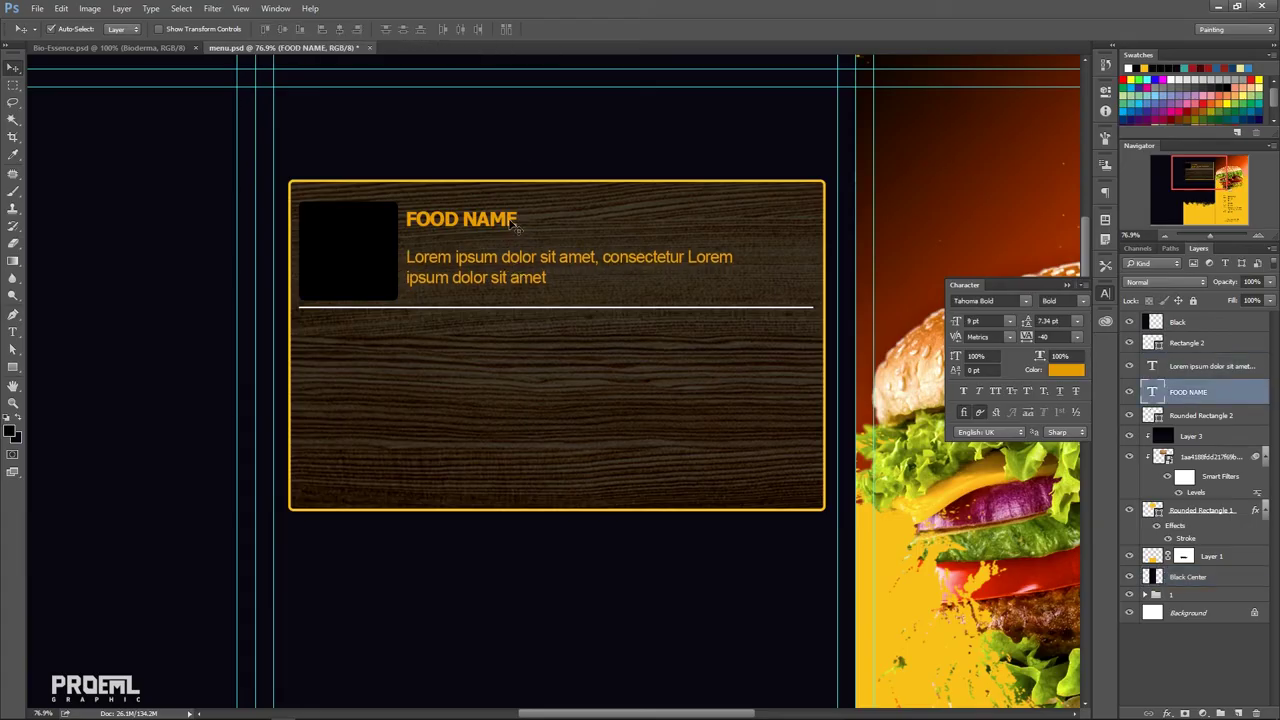
# Alt-drag a copy of FOOD NAME to the right, change it to 15$, and enlarge it about twofold
pyautogui.moveTo(470, 220); pyautogui.dragTo(740, 220)
pyautogui.doubleClick(730, 219)
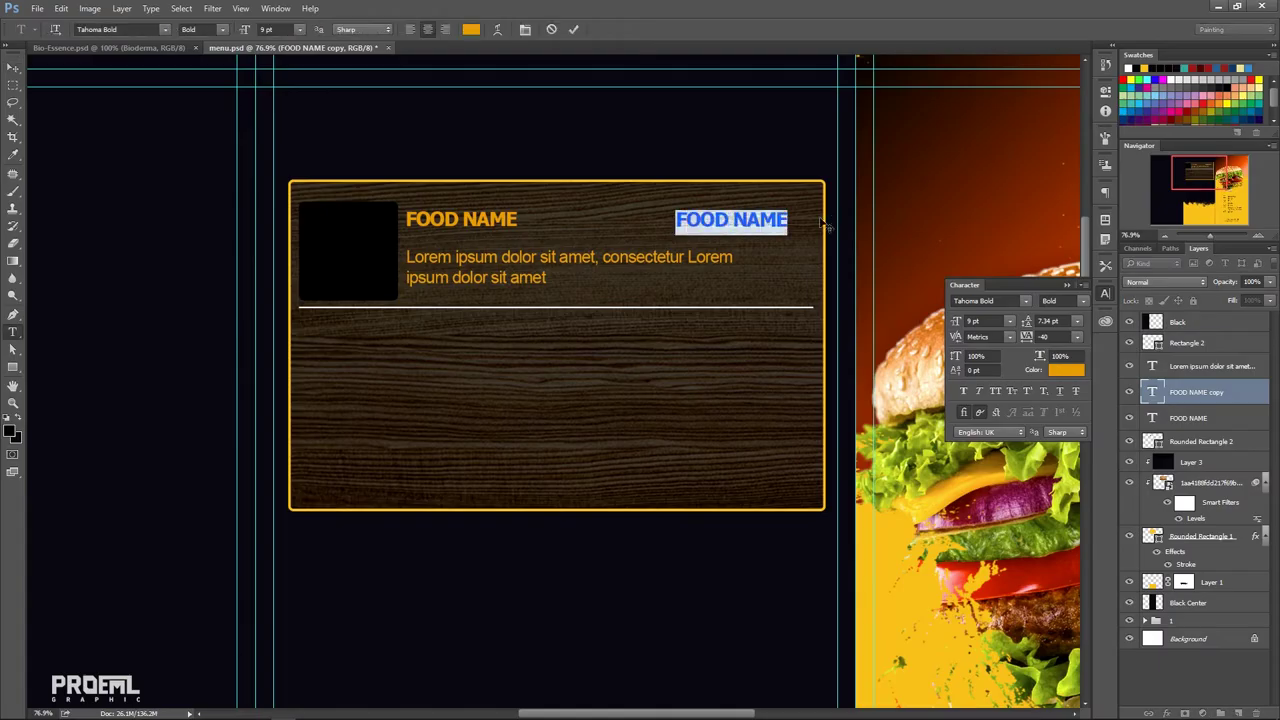
pyautogui.write('15$')
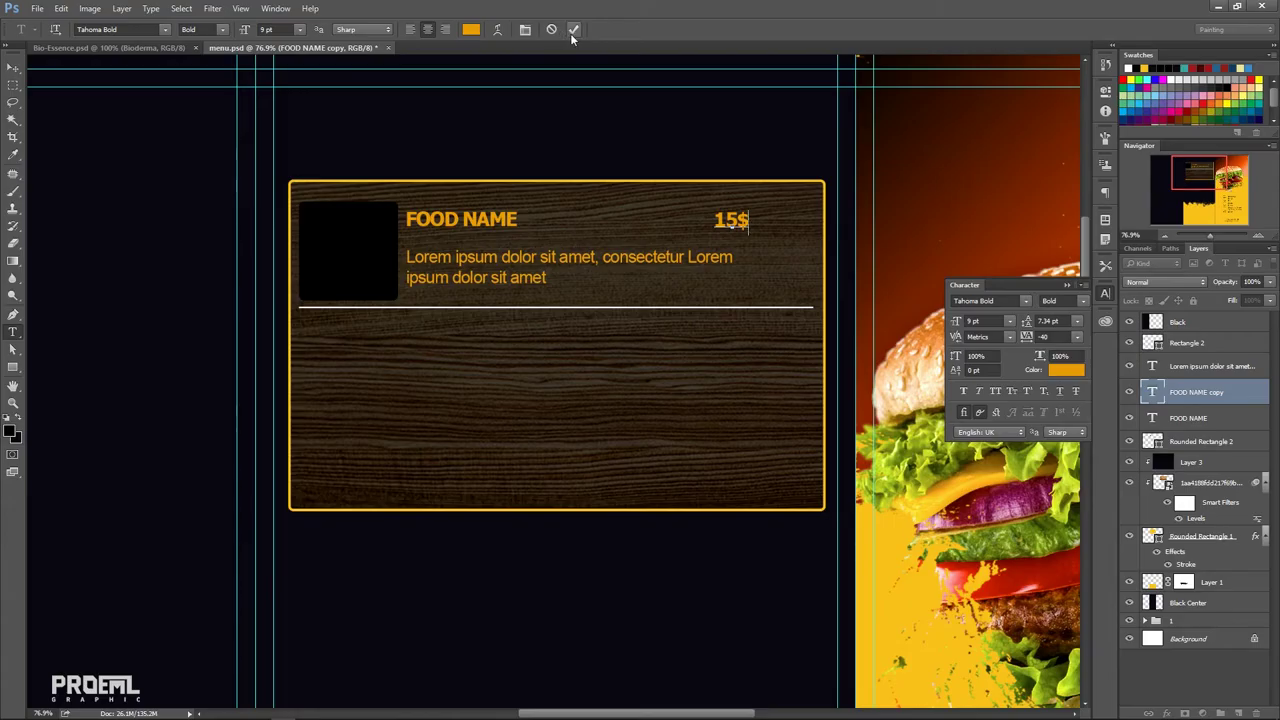
pyautogui.click(573, 29)
pyautogui.hotkey('ctrl', 't')
pyautogui.moveTo(750, 210); pyautogui.dragTo(814, 201)
pyautogui.click(606, 29)
# Make the description text white in the Color Picker
pyautogui.click(472, 284)
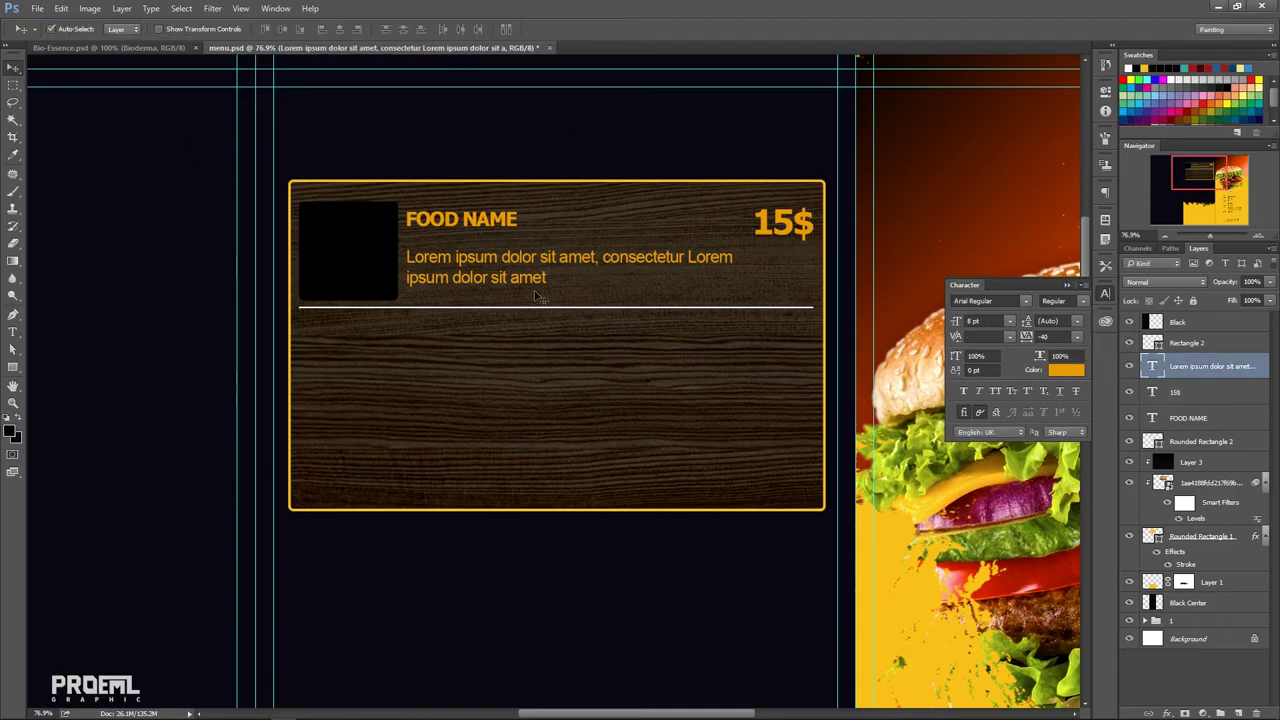
pyautogui.click(1062, 372)
pyautogui.moveTo(420, 520); pyautogui.dragTo(358, 462)
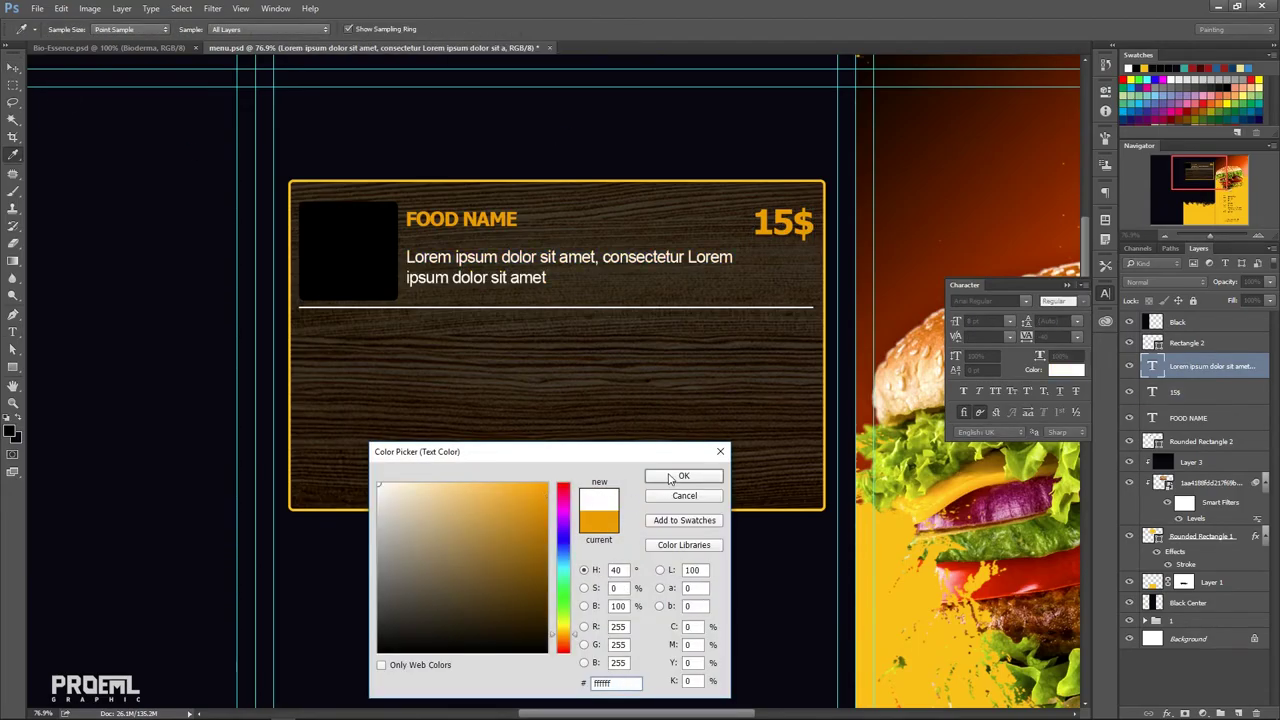
pyautogui.click(665, 477)
pyautogui.scroll(-5, 600, 405)
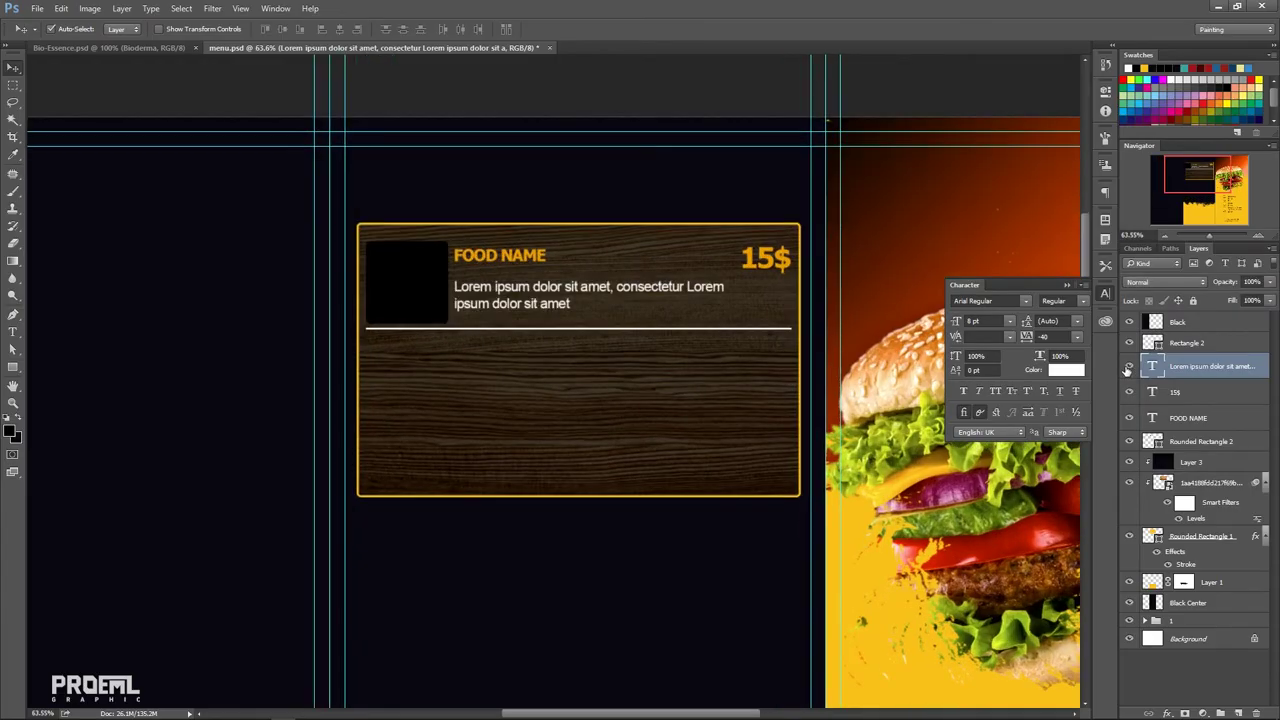
pyautogui.click(1140, 395)
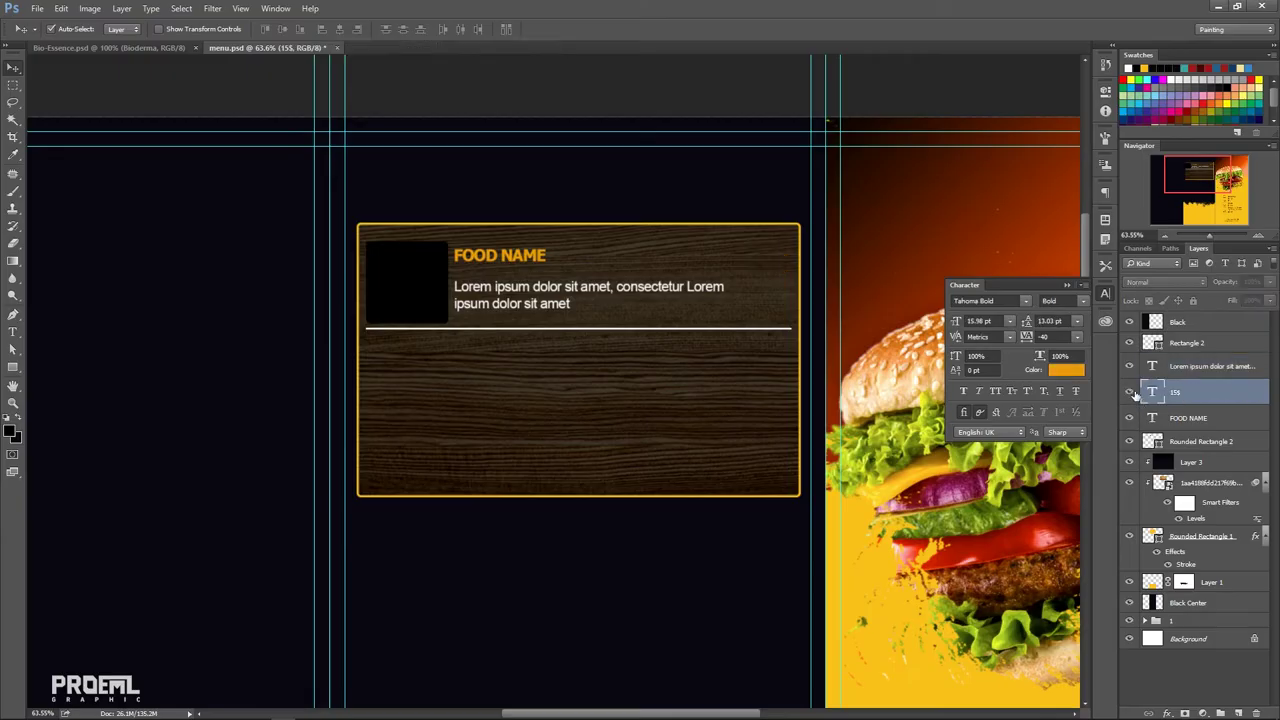
# Group the first menu item's layers with Ctrl+G and name the group text1
pyautogui.click(1188, 417)
pyautogui.keyDown('ctrl'); pyautogui.click(1198, 342); pyautogui.keyUp('ctrl')
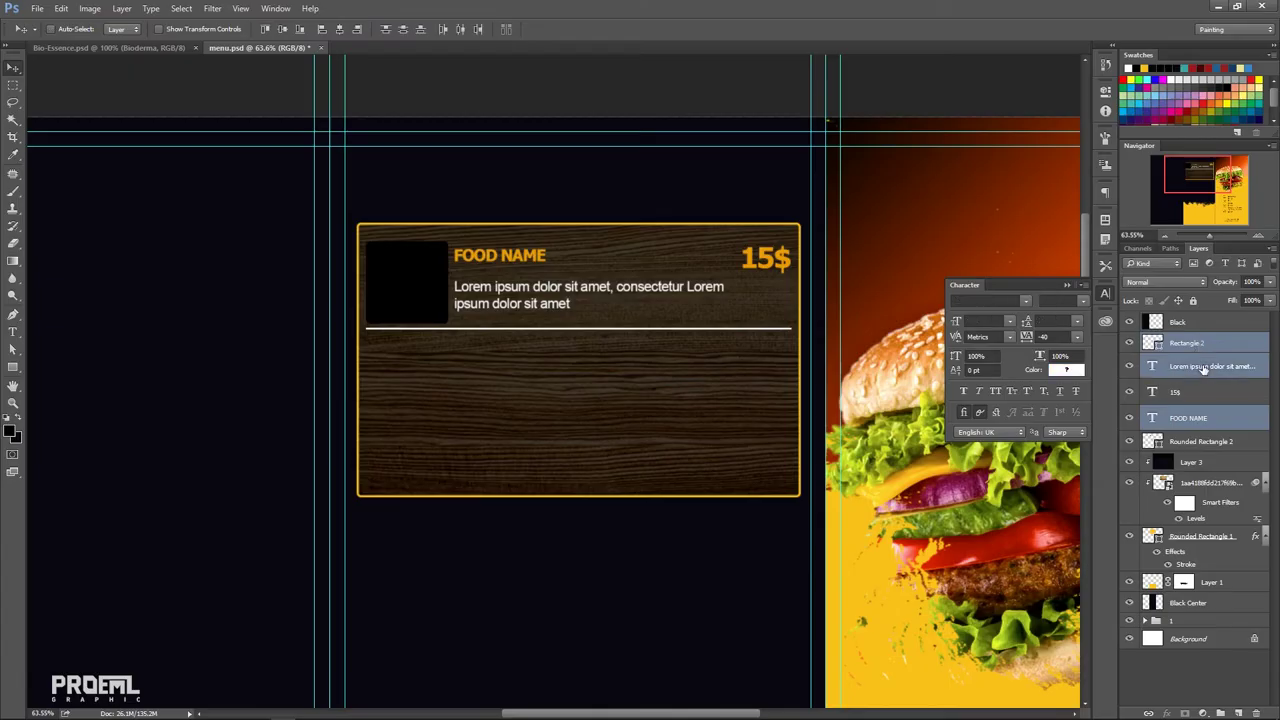
pyautogui.click(1186, 394)
pyautogui.click(1131, 441)
pyautogui.click(1131, 441)
pyautogui.click(1200, 441)
pyautogui.keyDown('shift'); pyautogui.click(1196, 343); pyautogui.keyUp('shift')
pyautogui.hotkey('ctrl', 'g')
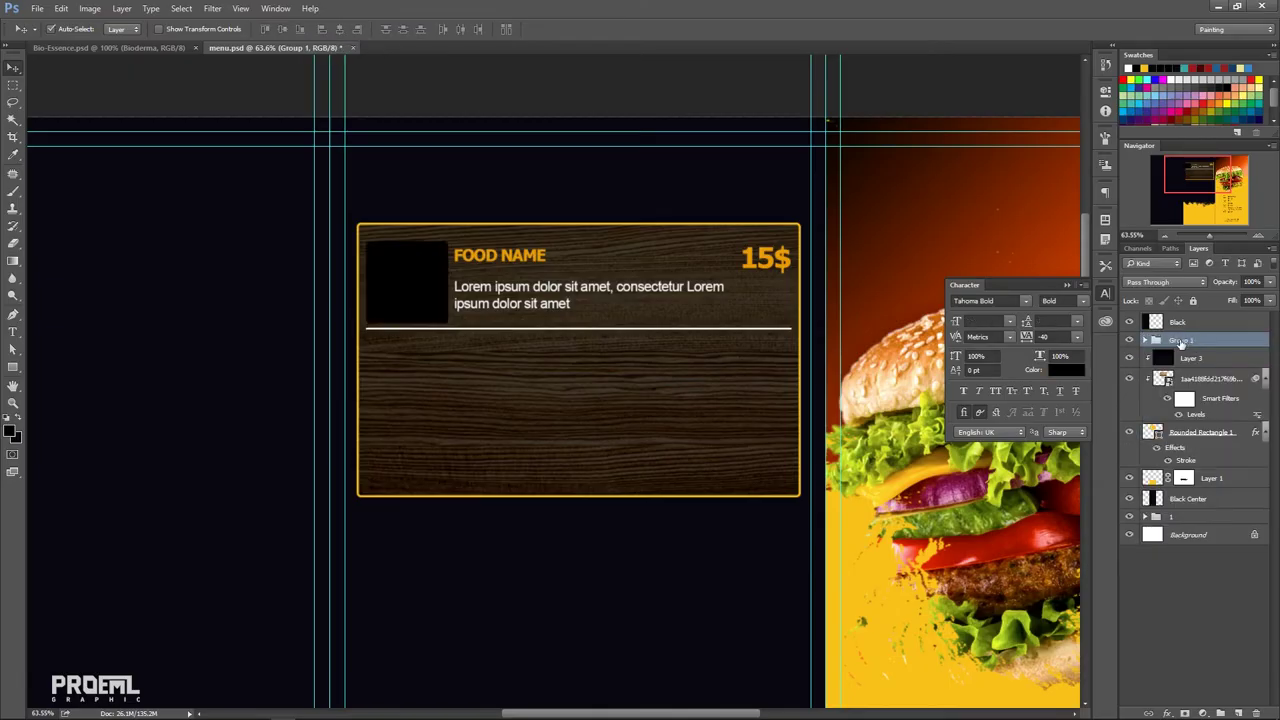
pyautogui.click(1129, 340)
pyautogui.click(1129, 340)
pyautogui.write('1')
pyautogui.press('Return')
# Duplicate the text1 group twice, stacking the copies below as second and third items
pyautogui.rightClick(1206, 345)
pyautogui.click(1120, 329)
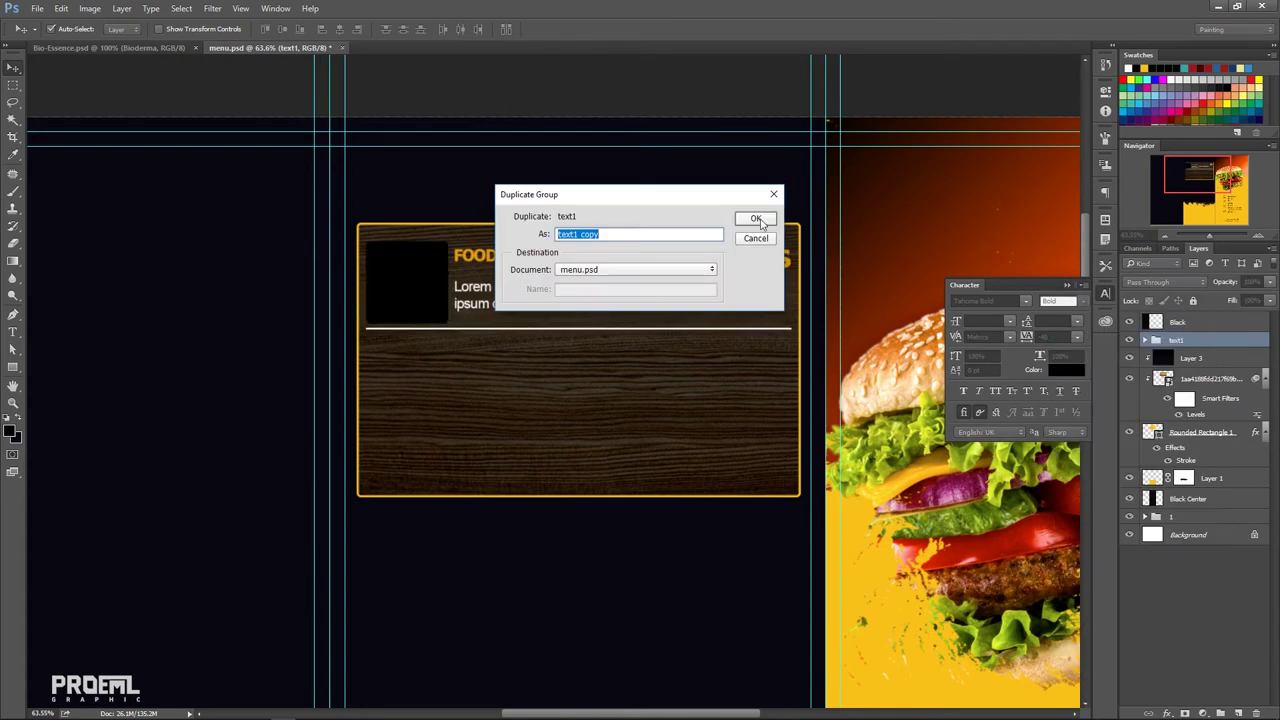
pyautogui.click(757, 214)
pyautogui.hotkey('ctrl', 't')
pyautogui.moveTo(435, 284); pyautogui.dragTo(435, 383)
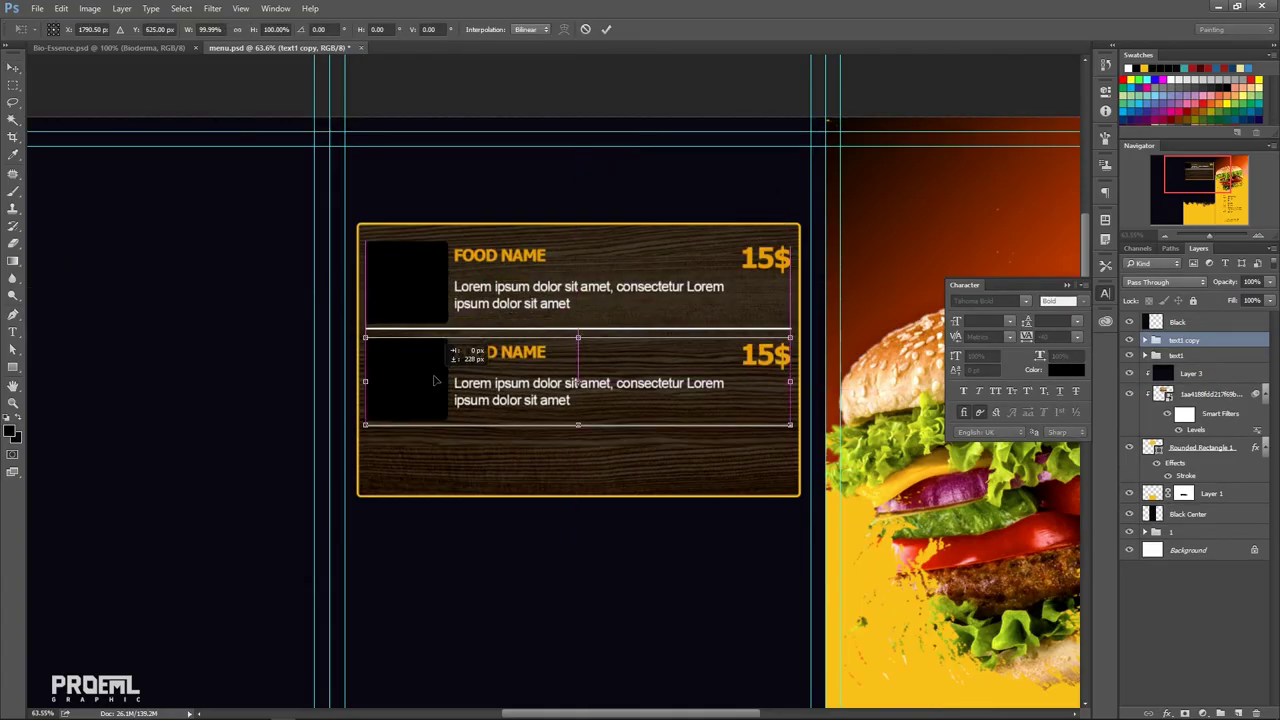
pyautogui.press('Return')
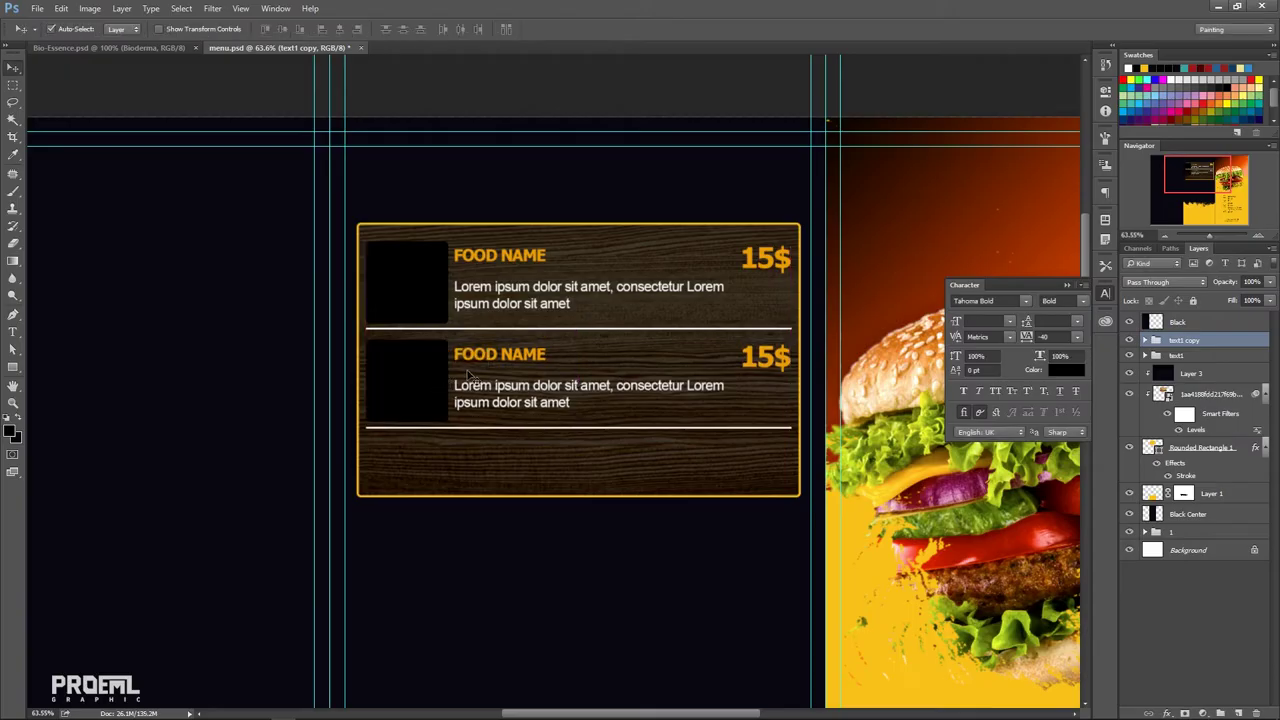
pyautogui.rightClick(1208, 345)
pyautogui.click(1190, 338)
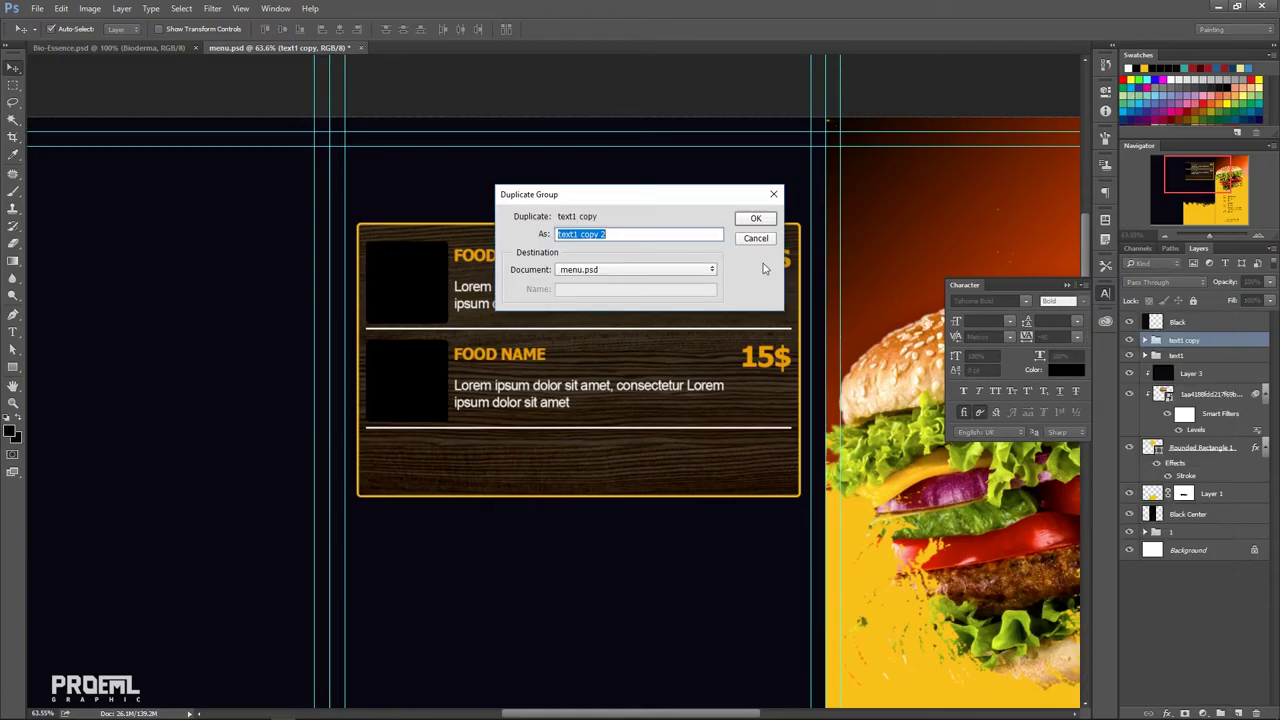
pyautogui.click(756, 219)
pyautogui.hotkey('ctrl', 't')
pyautogui.moveTo(433, 371); pyautogui.dragTo(433, 472)
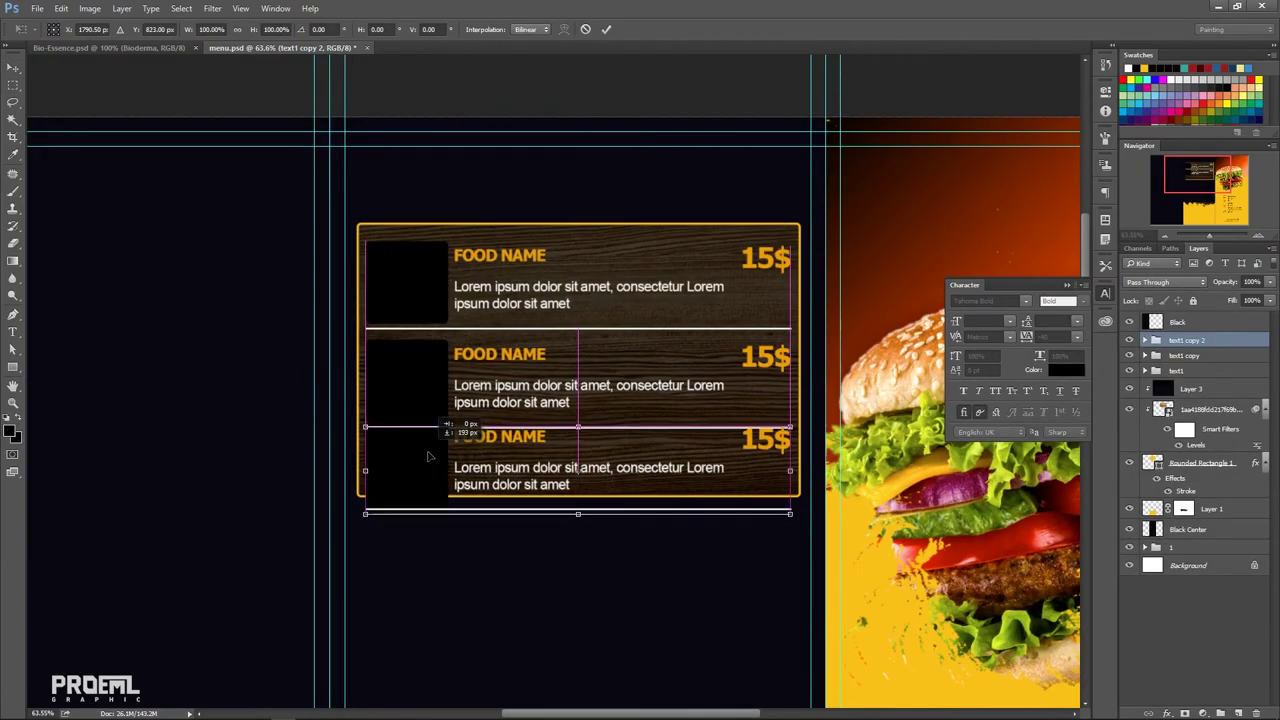
pyautogui.click(606, 29)
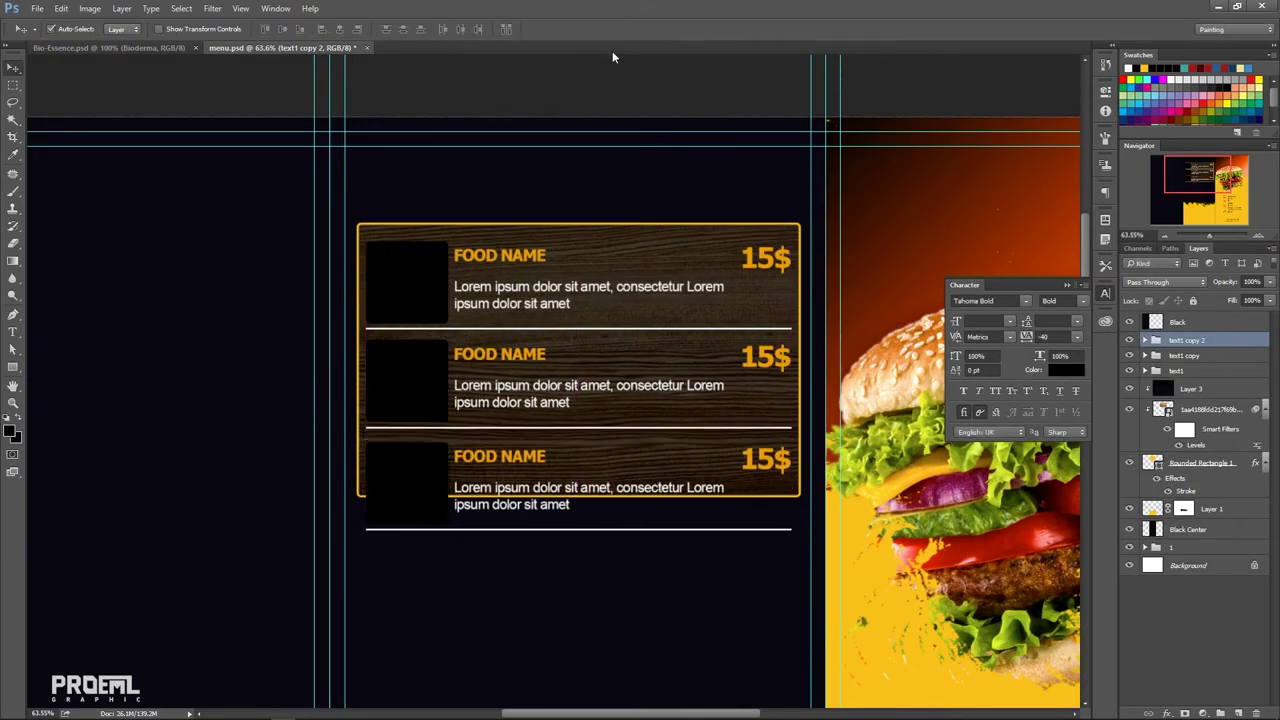
# Stretch the wooden card down to surround all three menu items
pyautogui.click(608, 478)
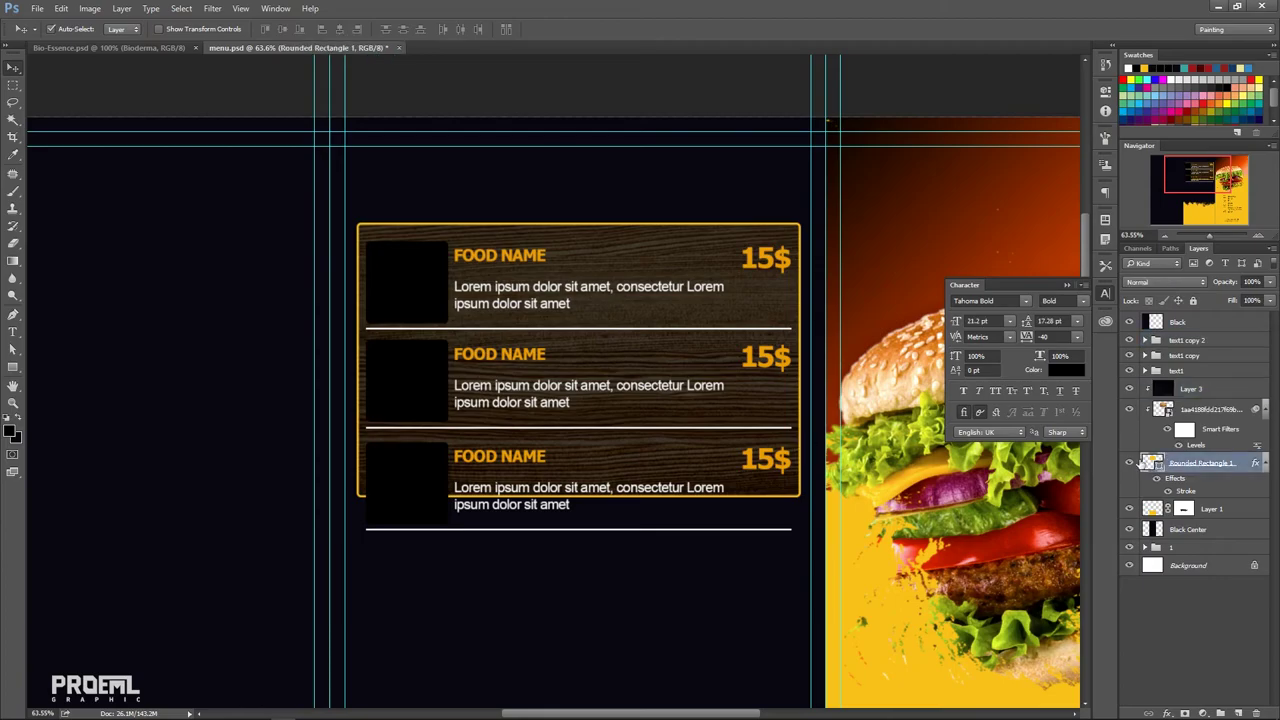
pyautogui.hotkey('ctrl', 't')
pyautogui.moveTo(579, 497); pyautogui.dragTo(580, 542)
pyautogui.press('Return')
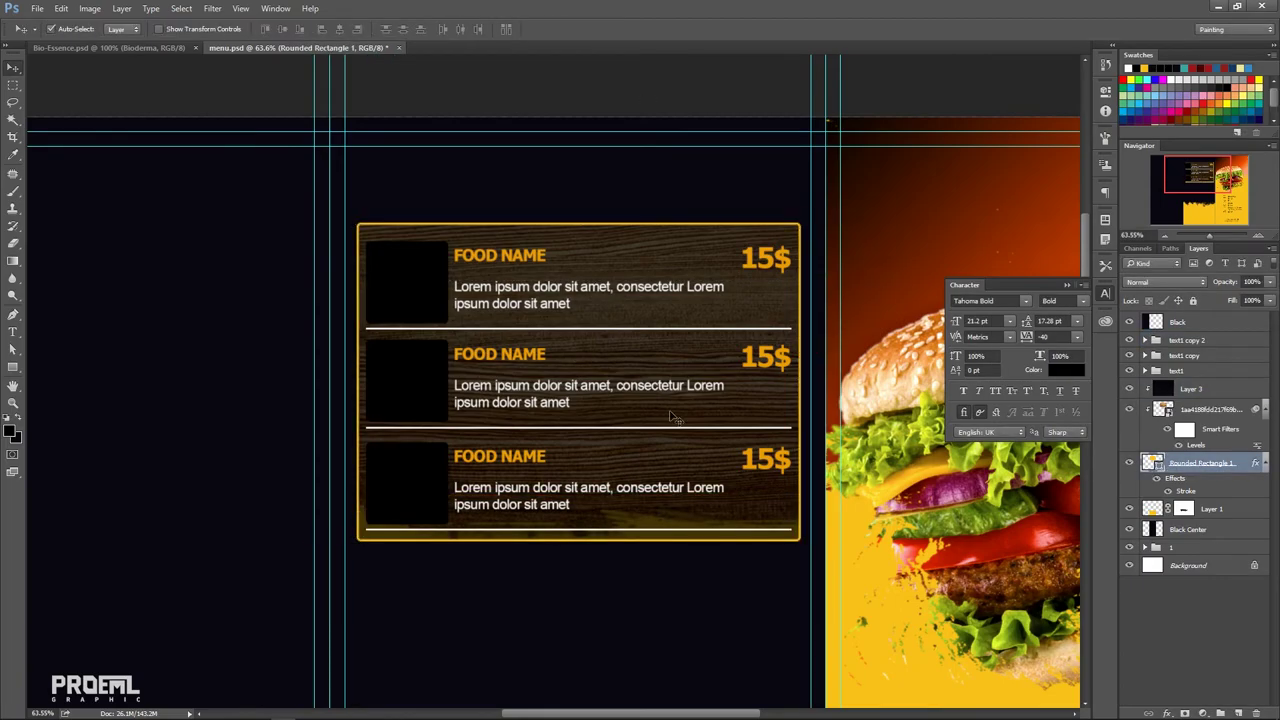
# Set Layer 3 to Multiply blending and lower its fill
pyautogui.click(1175, 388)
pyautogui.hotkey('shift', 'alt', 'm')
pyautogui.moveTo(1270, 301); pyautogui.dragTo(1257, 317)
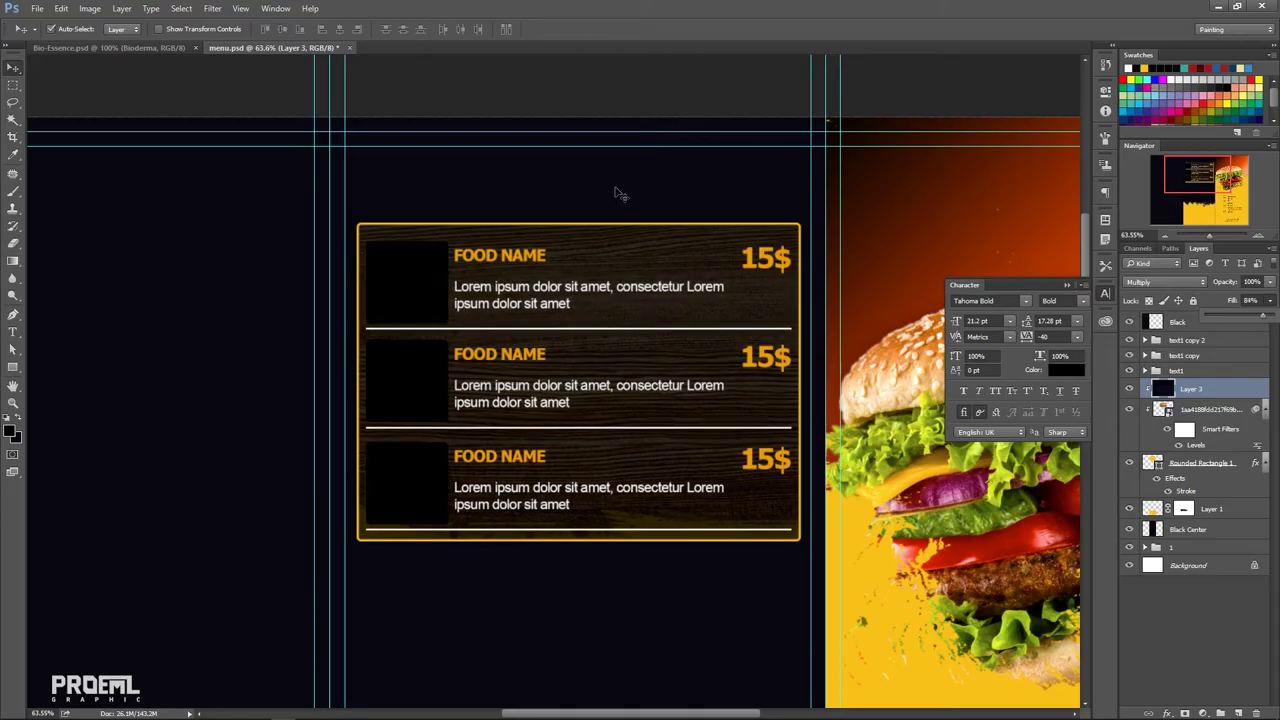
# Select the first item's black image square and open the Menu images folder in File Explorer
pyautogui.click(622, 358)
pyautogui.scroll(-1, 622, 358)
pyautogui.scroll(-3, 626, 363)
pyautogui.scroll(3, 591, 200)
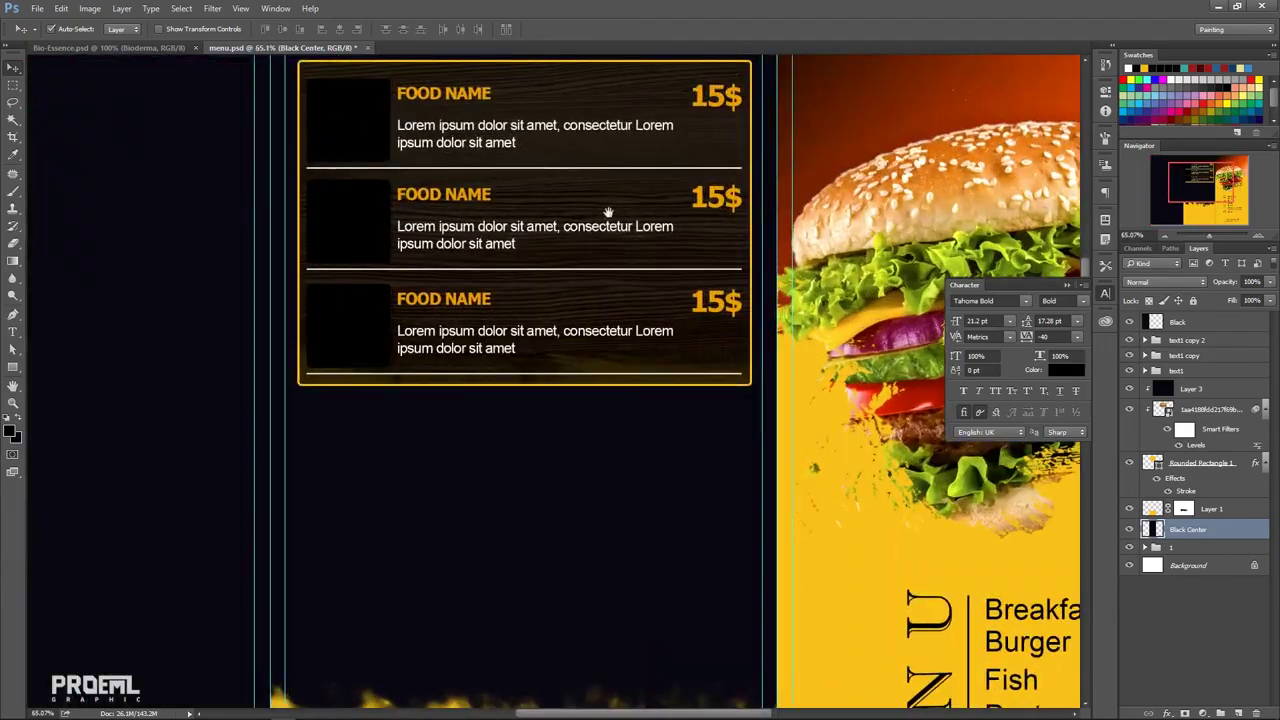
pyautogui.scroll(1, 409, 250)
pyautogui.click(409, 250)
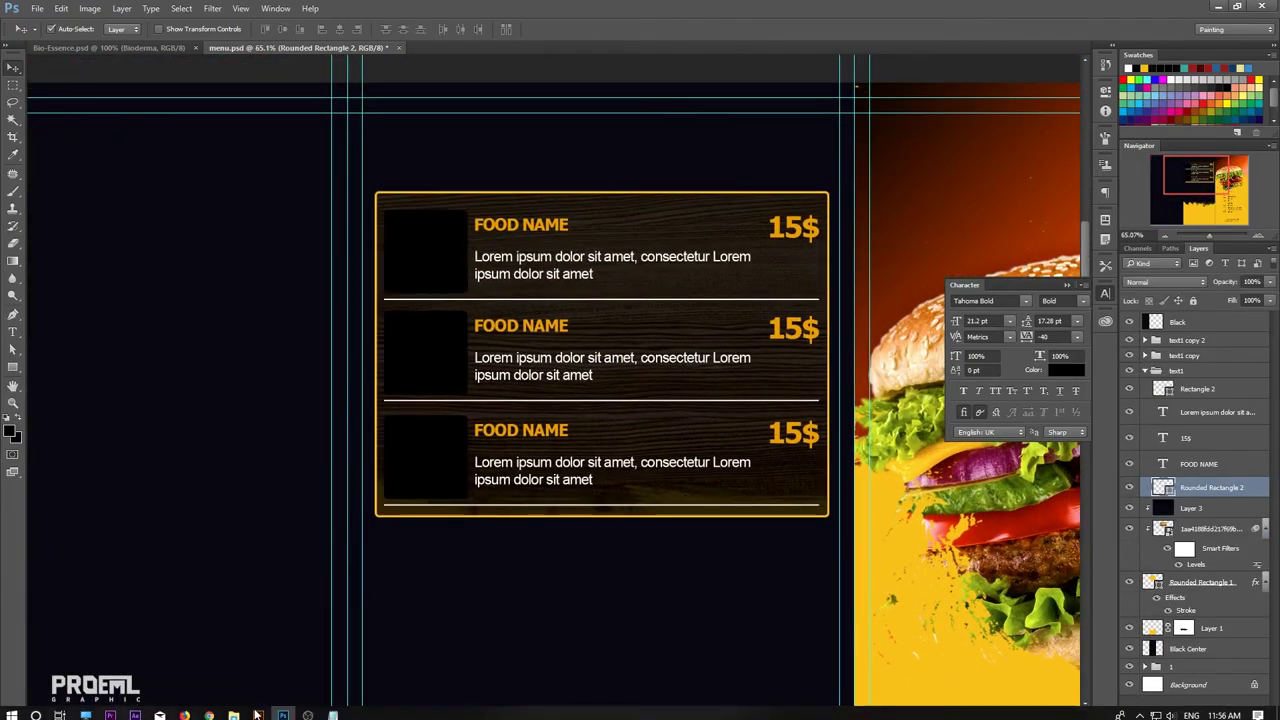
pyautogui.click(235, 710)
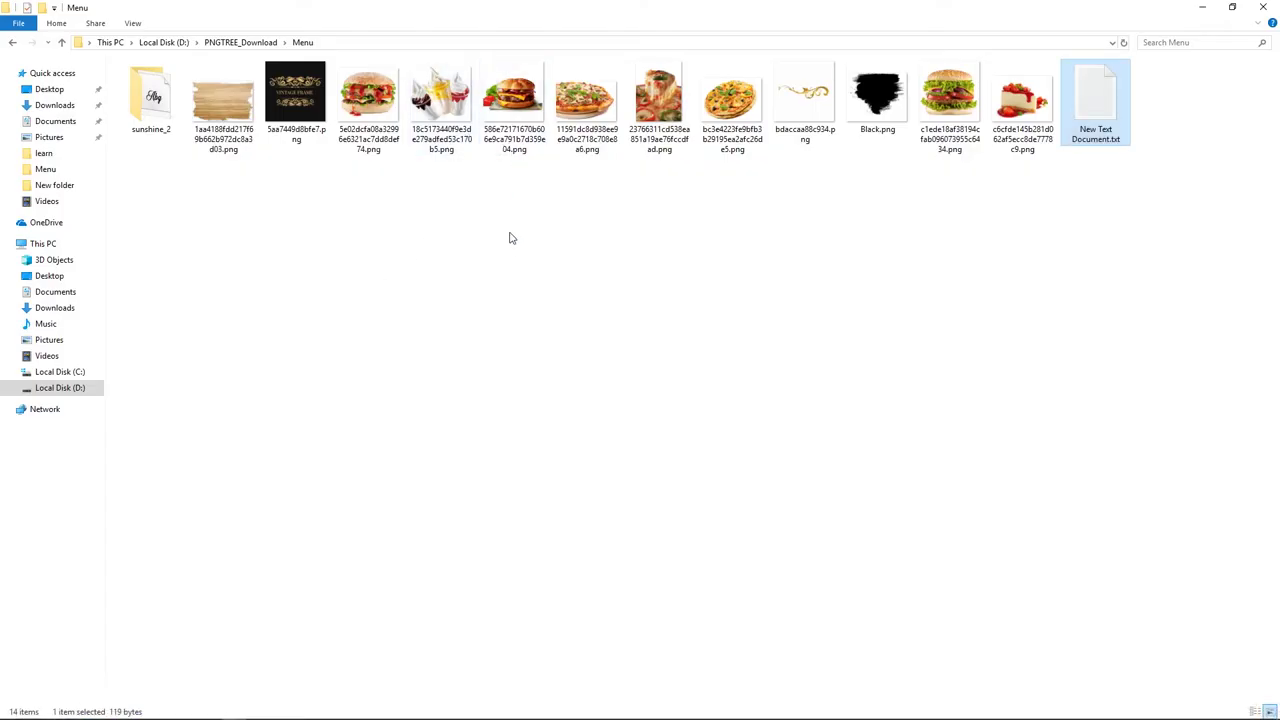
# Drag the burger image into the menu, shrink it, and place it over the first item's square
pyautogui.click(234, 710)
pyautogui.click(234, 710)
pyautogui.moveTo(368, 100)
pyautogui.mouseDown()
pyautogui.moveTo(286, 710)
pyautogui.moveTo(620, 380)
pyautogui.mouseUp()
pyautogui.moveTo(357, 700)
pyautogui.mouseDown()
pyautogui.moveTo(323, 408)
pyautogui.moveTo(457, 286)
pyautogui.mouseUp()
pyautogui.scroll(2, 540, 230)
pyautogui.moveTo(540, 230); pyautogui.dragTo(430, 160)
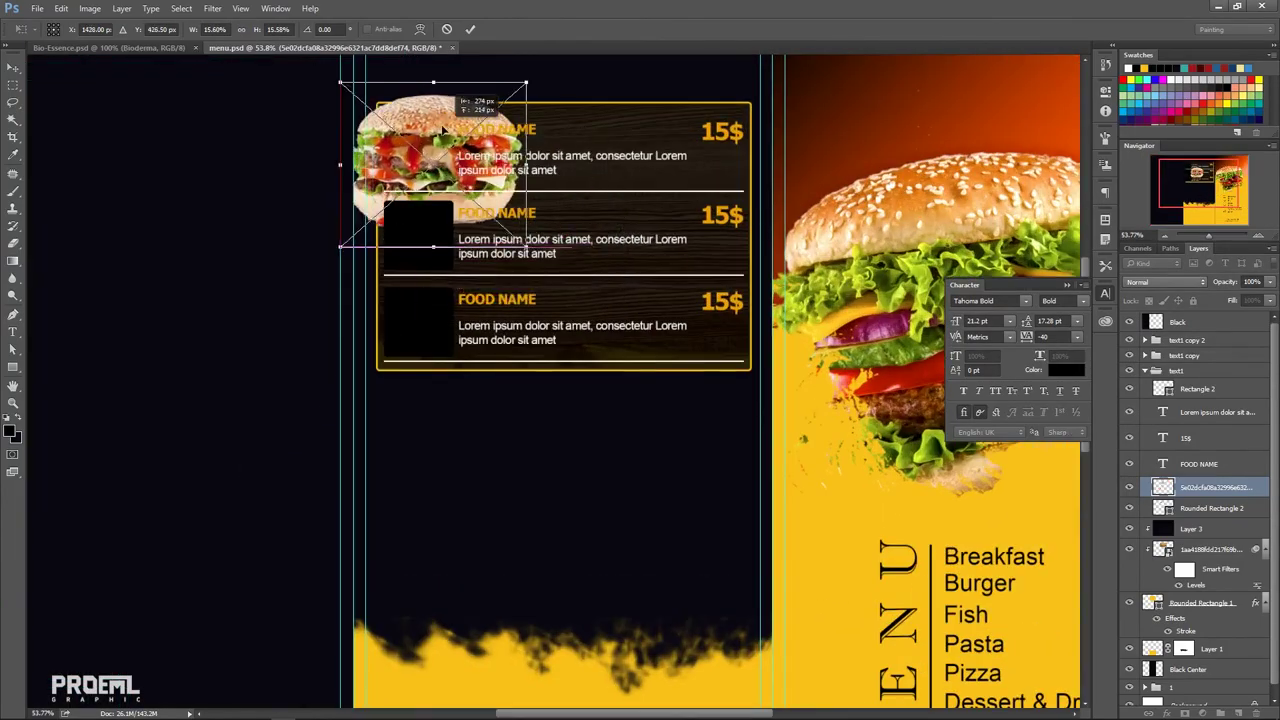
pyautogui.click(471, 29)
# Clip the burger to the black square and resize it to fit the box
pyautogui.rightClick(1258, 497)
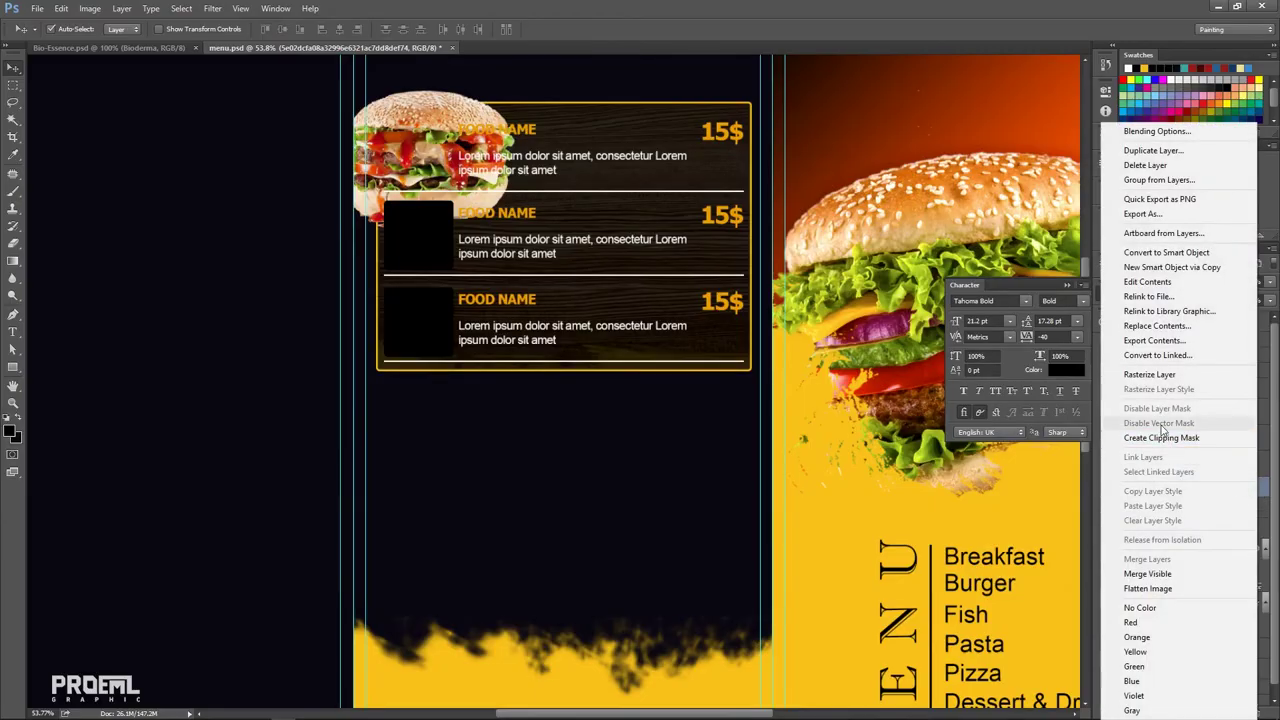
pyautogui.click(1150, 428)
pyautogui.scroll(2, 430, 135)
pyautogui.hotkey('ctrl', 't')
pyautogui.scroll(1, 492, 207)
pyautogui.moveTo(589, 325)
pyautogui.mouseDown()
pyautogui.moveTo(462, 211)
pyautogui.moveTo(487, 233)
pyautogui.mouseUp()
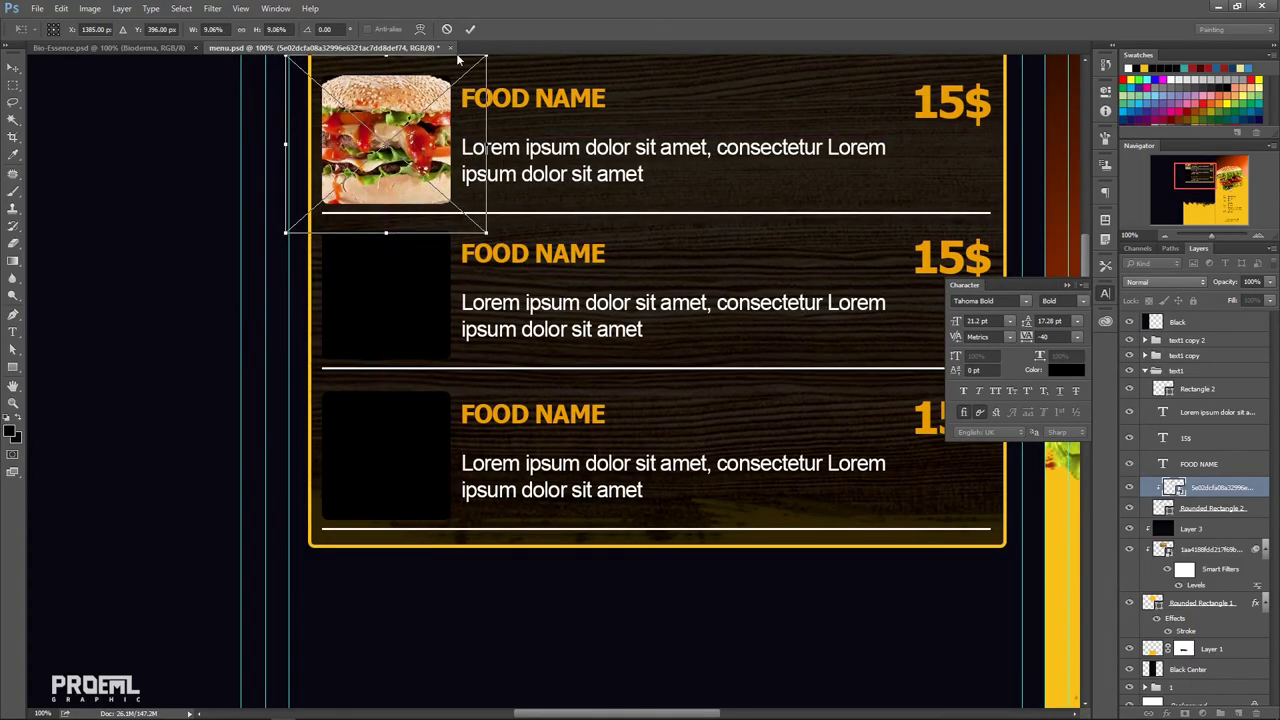
pyautogui.click(470, 29)
pyautogui.hotkey('ctrl', 't')
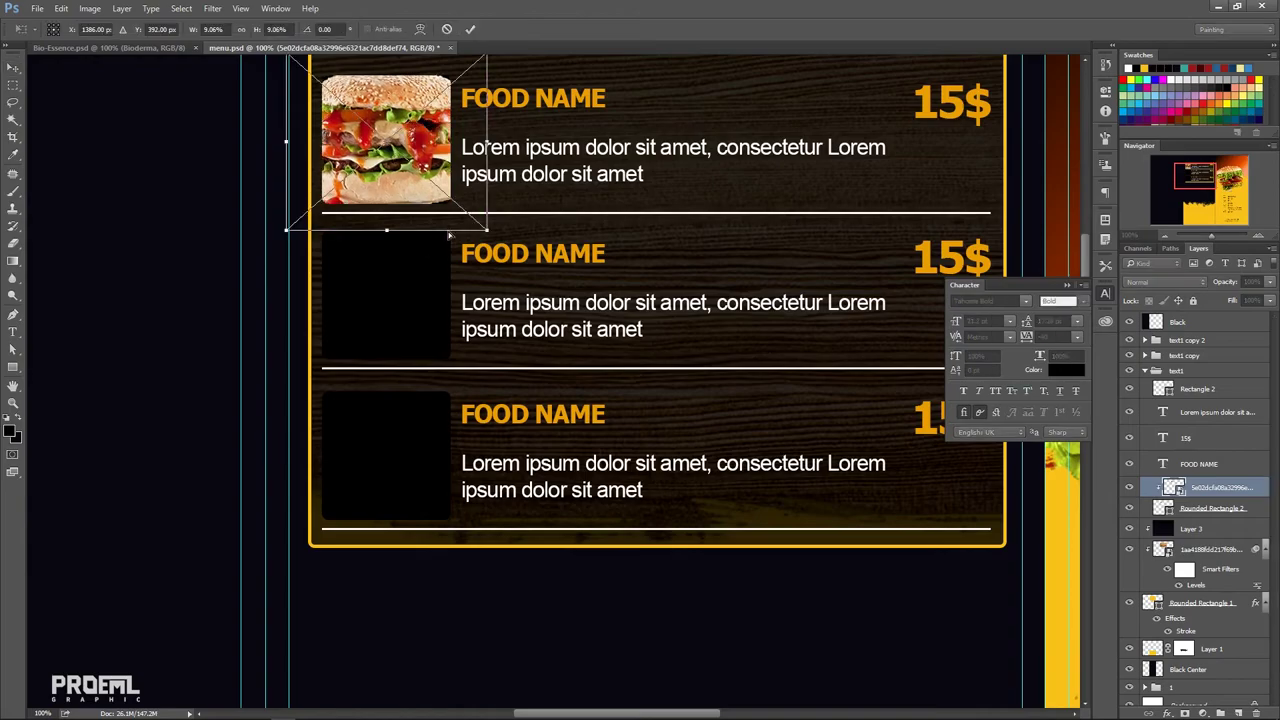
pyautogui.moveTo(487, 231); pyautogui.dragTo(490, 233)
pyautogui.click(470, 29)
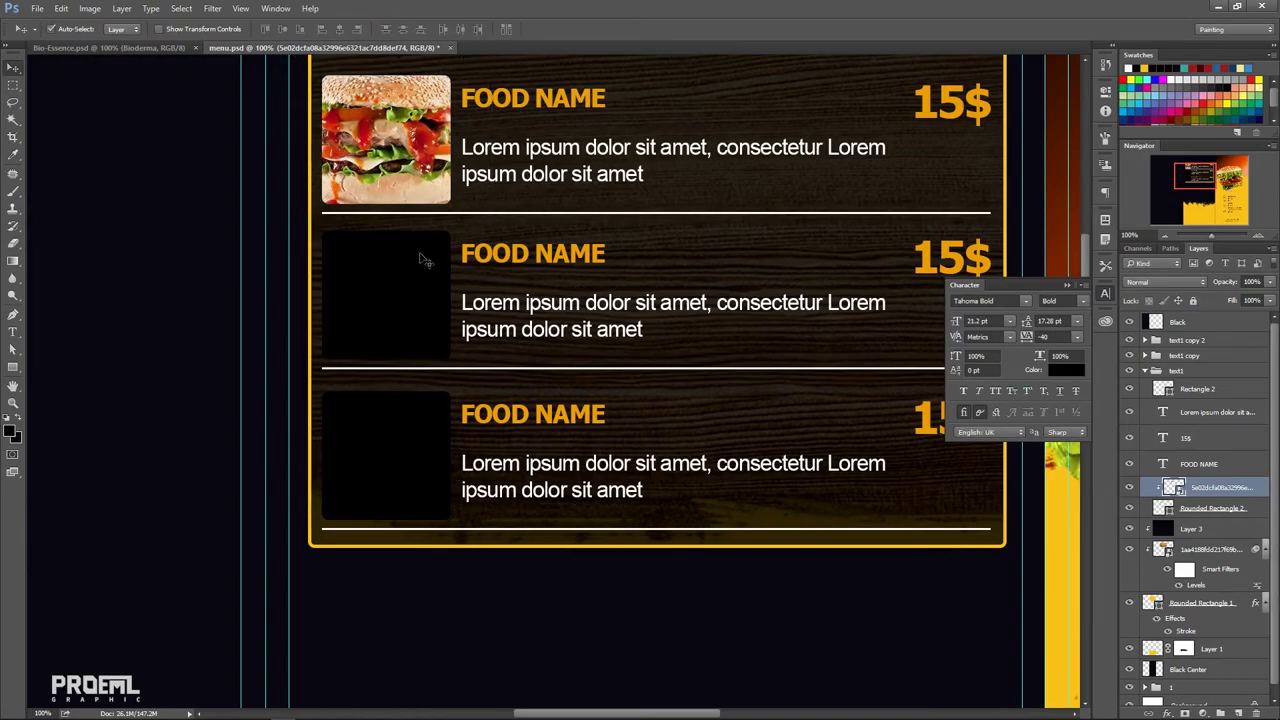
# Expand the text1 copy group and select its Rounded Rectangle 2 picture box layer
pyautogui.click(425, 258)
pyautogui.click(1130, 473)
pyautogui.click(1130, 473)
pyautogui.click(1130, 473)
pyautogui.click(1130, 473)
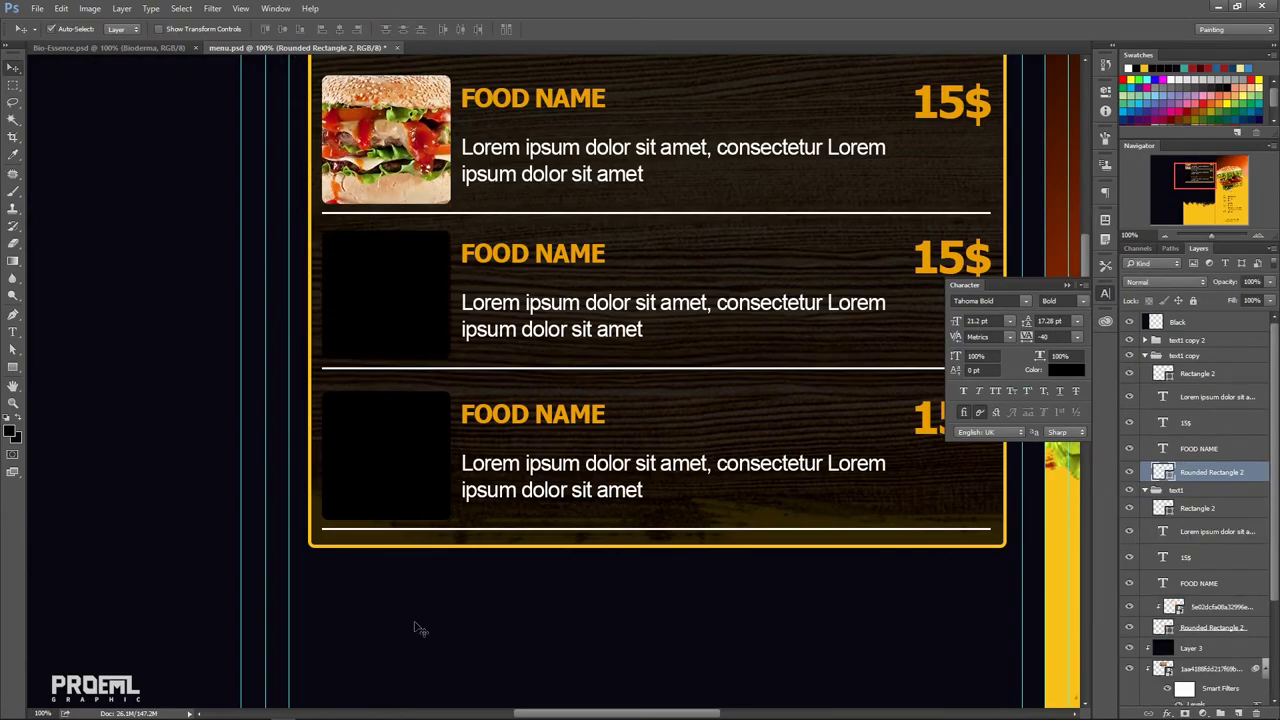
# Drag a burger PNG from Explorer into the menu, scaled over the second item's picture box
pyautogui.click(308, 710)
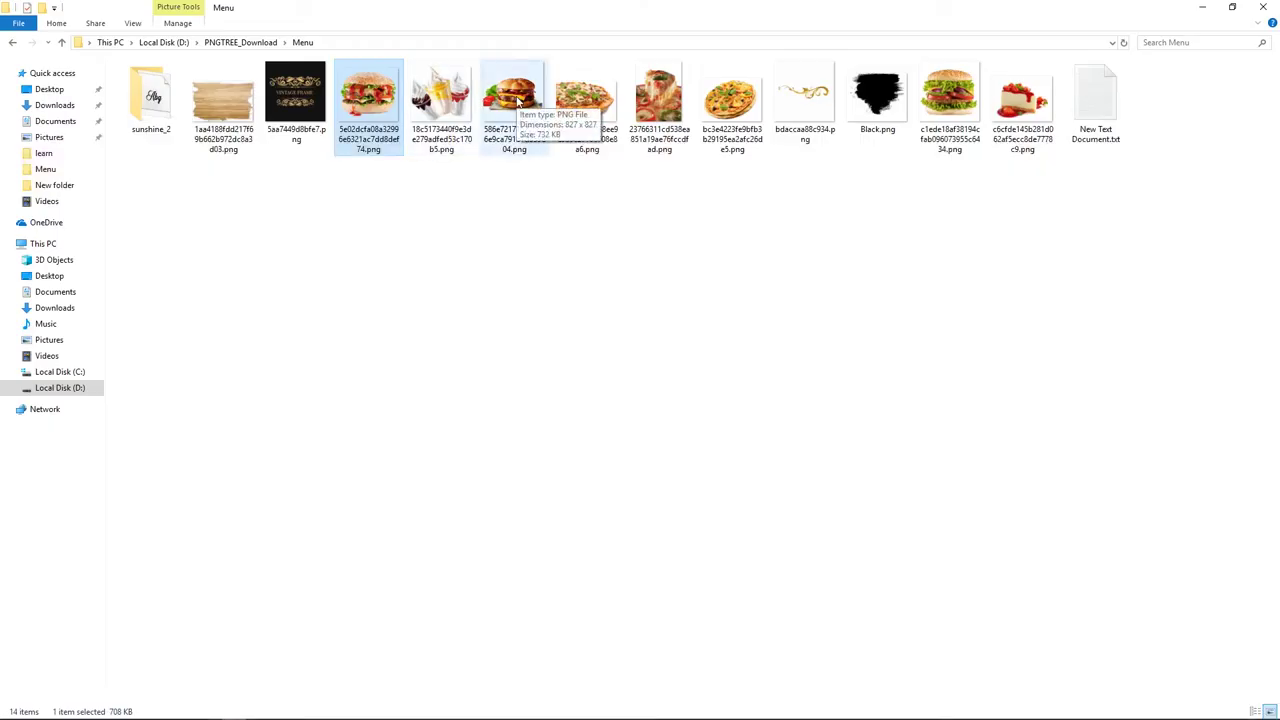
pyautogui.moveTo(949, 95)
pyautogui.mouseDown()
pyautogui.moveTo(306, 408)
pyautogui.moveTo(190, 712)
pyautogui.moveTo(412, 323)
pyautogui.mouseUp()
pyautogui.scroll(-3, 412, 323)
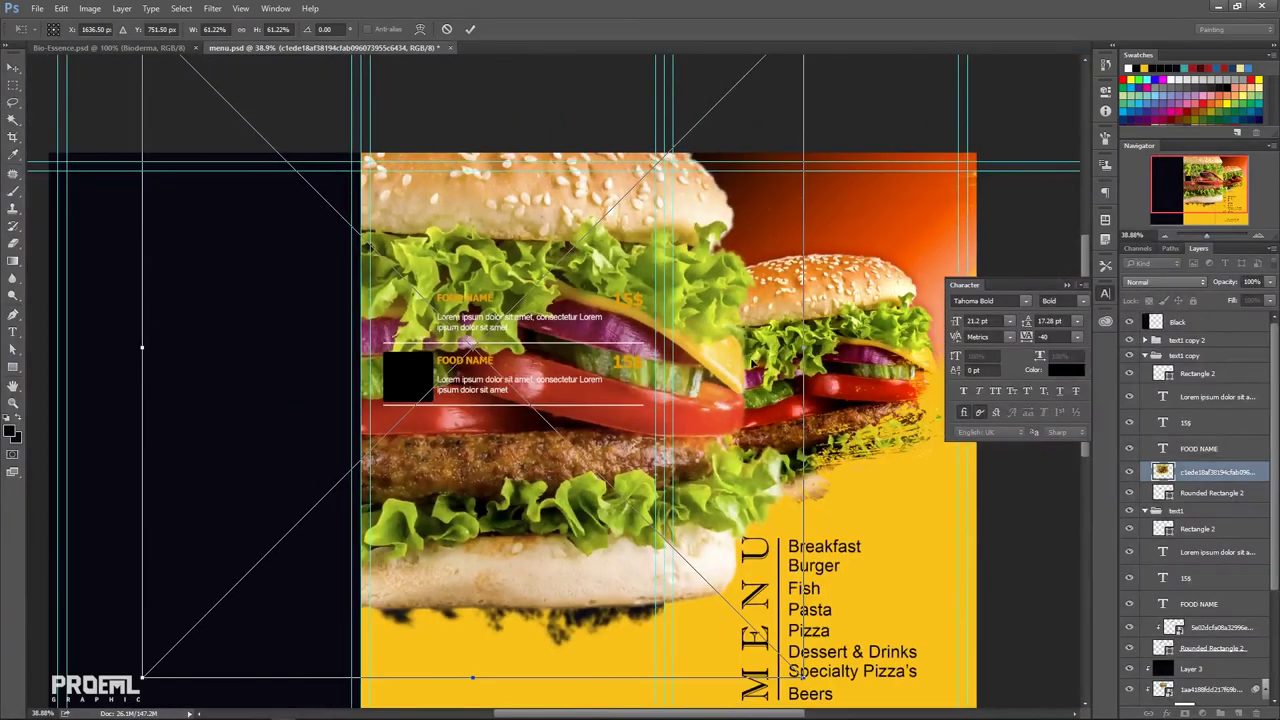
pyautogui.moveTo(806, 680)
pyautogui.mouseDown()
pyautogui.moveTo(643, 449)
pyautogui.moveTo(540, 405)
pyautogui.mouseUp()
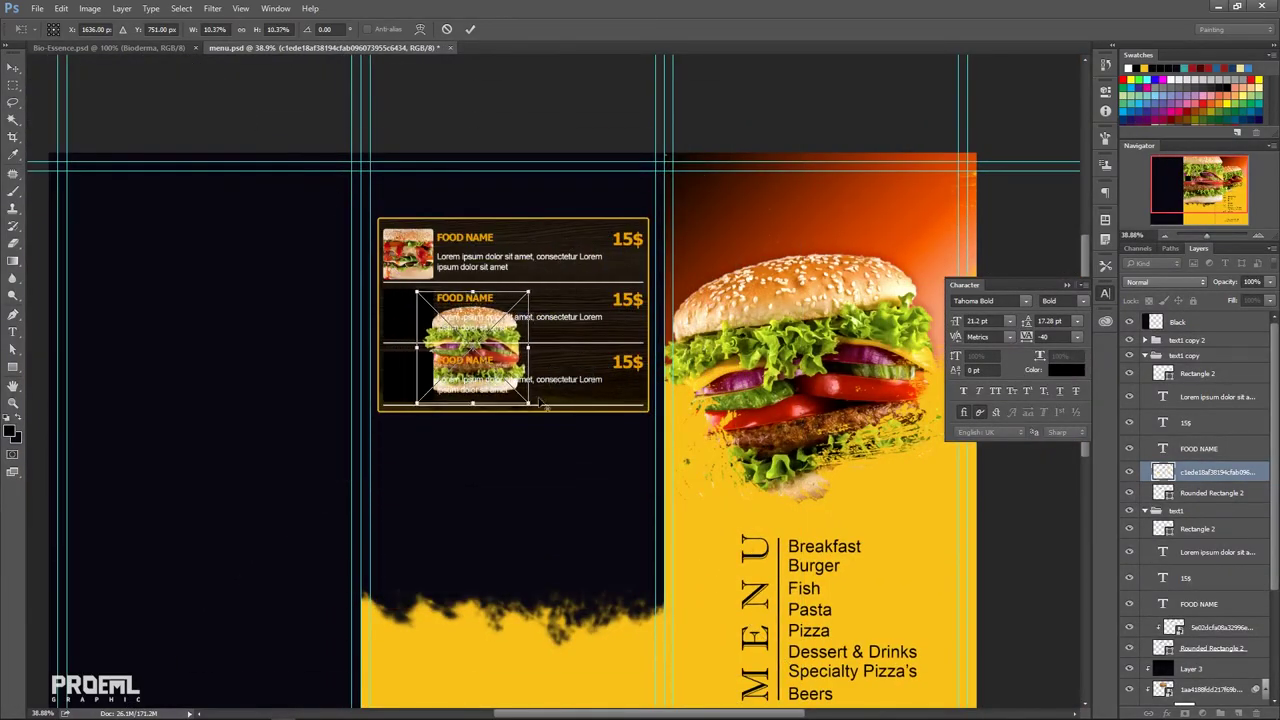
pyautogui.scroll(3, 503, 367)
pyautogui.scroll(1, 503, 367)
pyautogui.moveTo(503, 367); pyautogui.dragTo(388, 303)
pyautogui.press('Return')
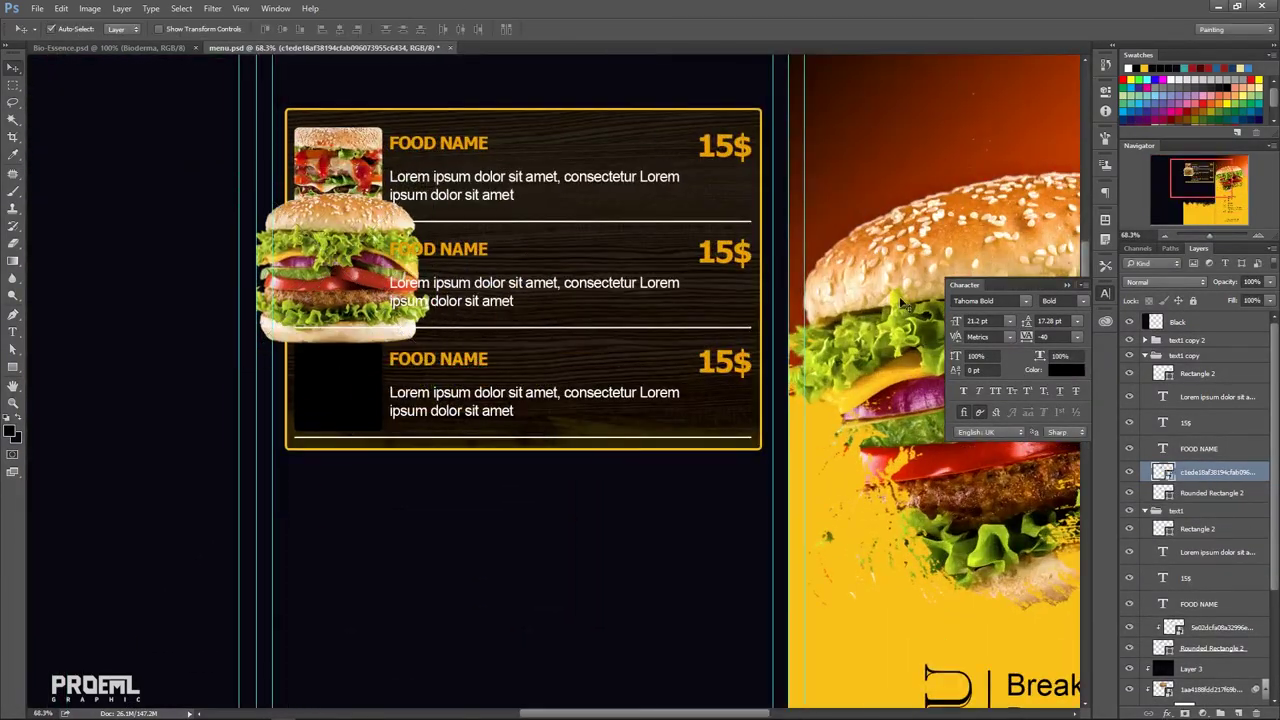
# Clip the burger to the second picture box and resize it to fill the box
pyautogui.rightClick(1258, 484)
pyautogui.click(1180, 430)
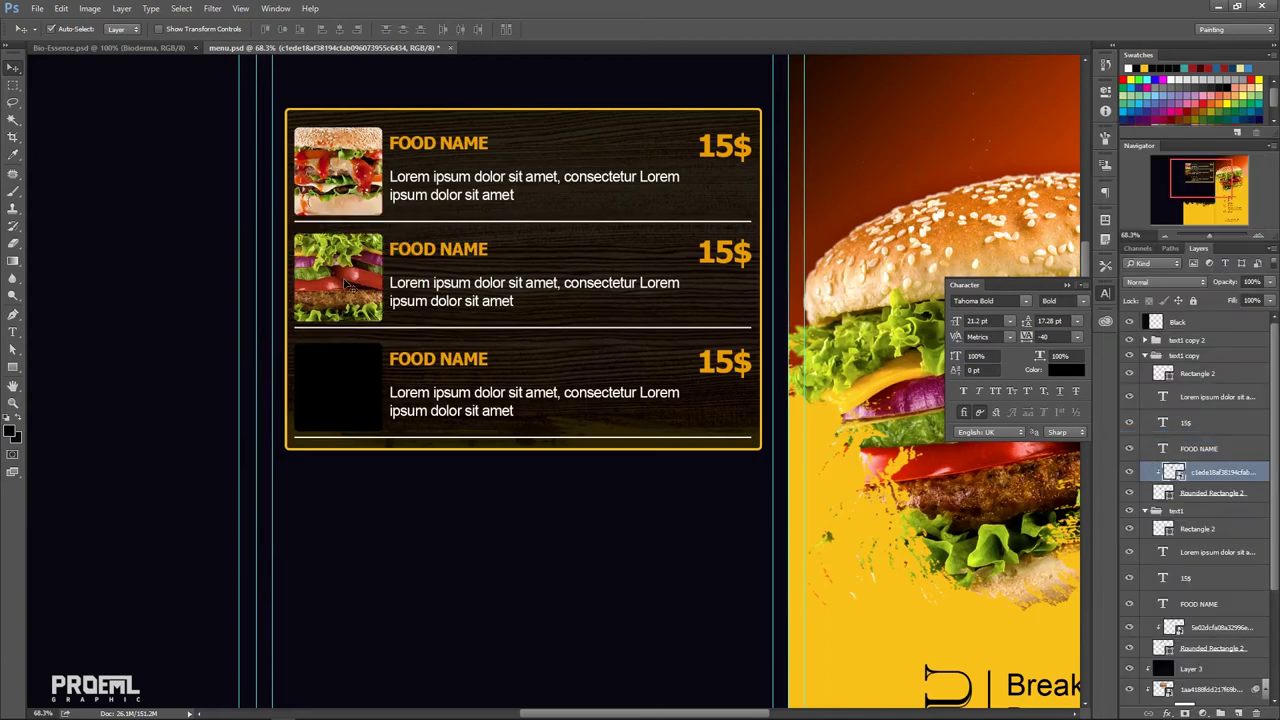
pyautogui.hotkey('ctrl', 't')
pyautogui.scroll(2, 350, 285)
pyautogui.moveTo(371, 400)
pyautogui.mouseDown()
pyautogui.moveTo(457, 366)
pyautogui.moveTo(406, 357)
pyautogui.moveTo(380, 312)
pyautogui.mouseUp()
pyautogui.moveTo(410, 197); pyautogui.dragTo(424, 185)
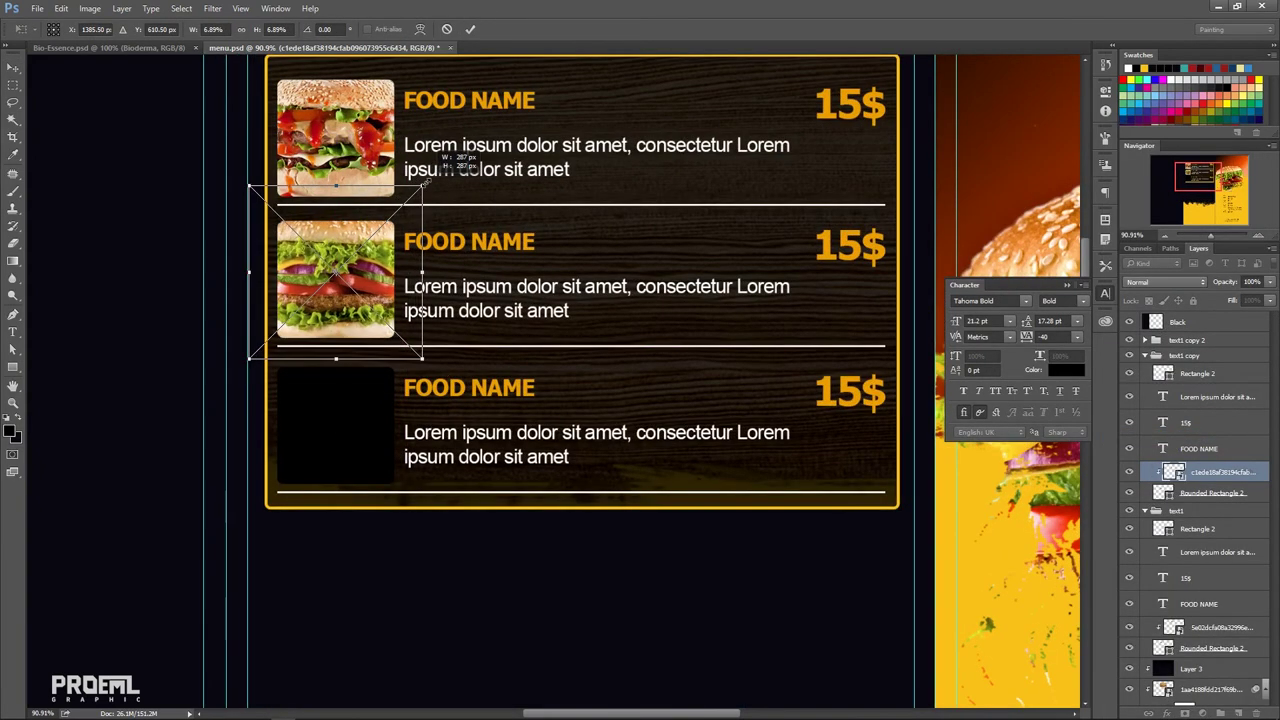
pyautogui.click(470, 29)
pyautogui.click(360, 413)
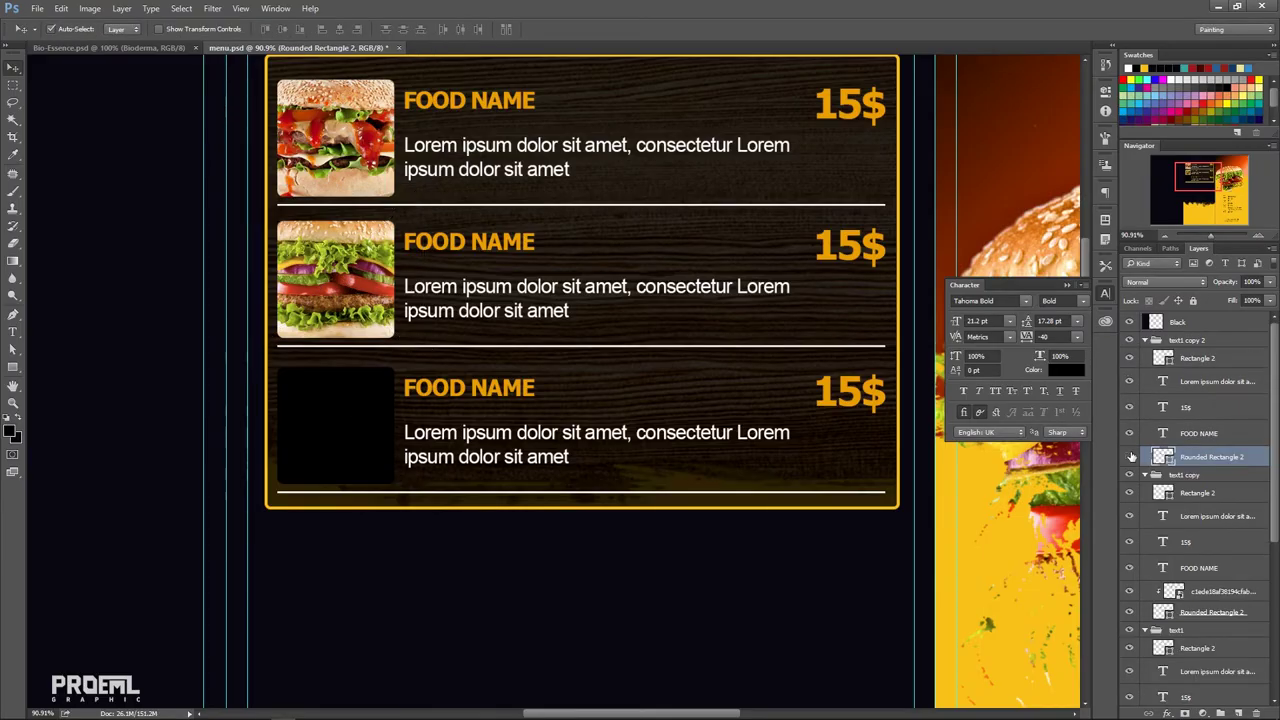
# Drag the cheeseburger PNG into the menu and scale it onto the third item's box
pyautogui.click(247, 710)
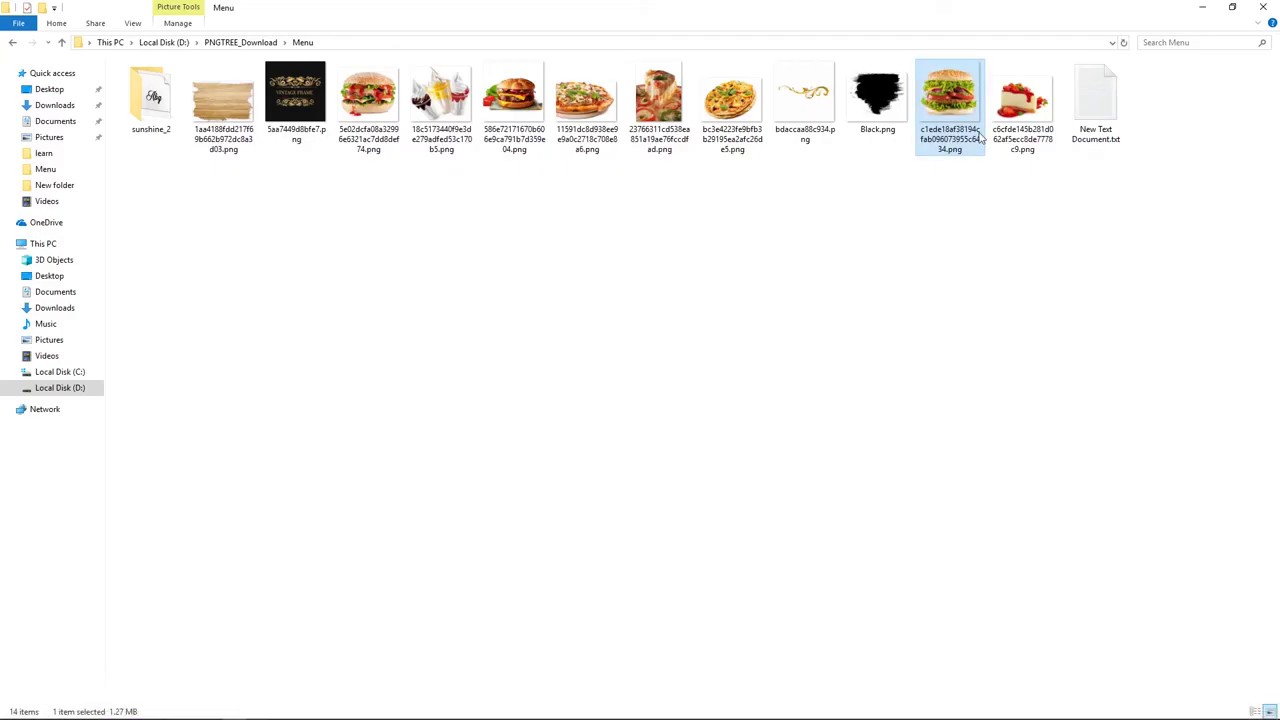
pyautogui.moveTo(514, 100); pyautogui.dragTo(360, 428)
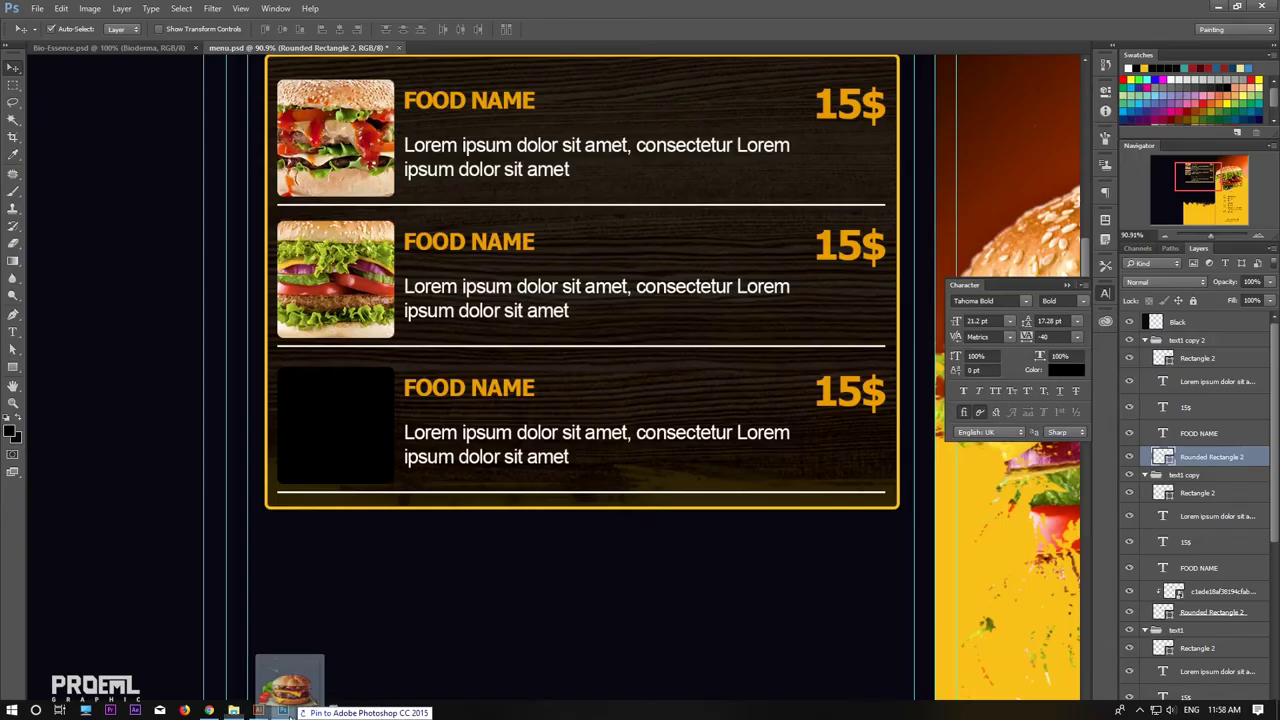
pyautogui.moveTo(302, 631)
pyautogui.mouseDown()
pyautogui.moveTo(458, 378)
pyautogui.moveTo(392, 386)
pyautogui.mouseUp()
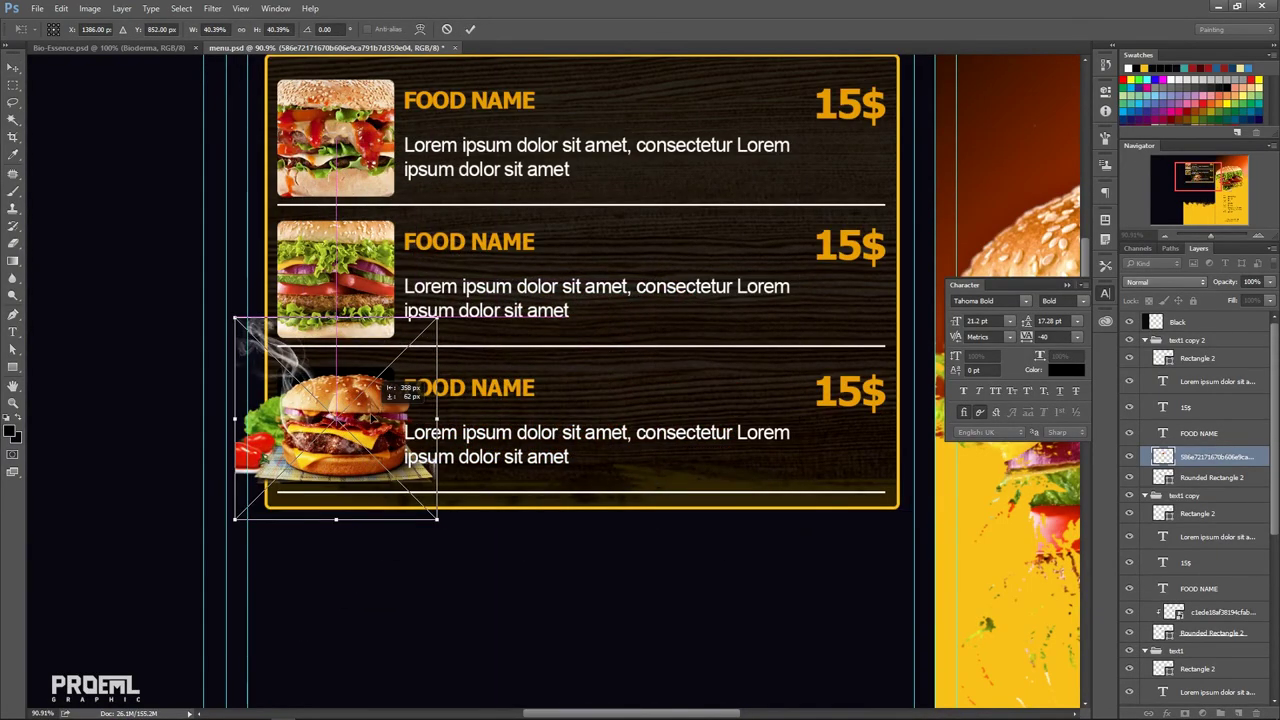
pyautogui.click(470, 29)
# Clip the cheeseburger to the third picture box, enlarge it to fill, and zoom out
pyautogui.rightClick(1261, 460)
pyautogui.click(1194, 437)
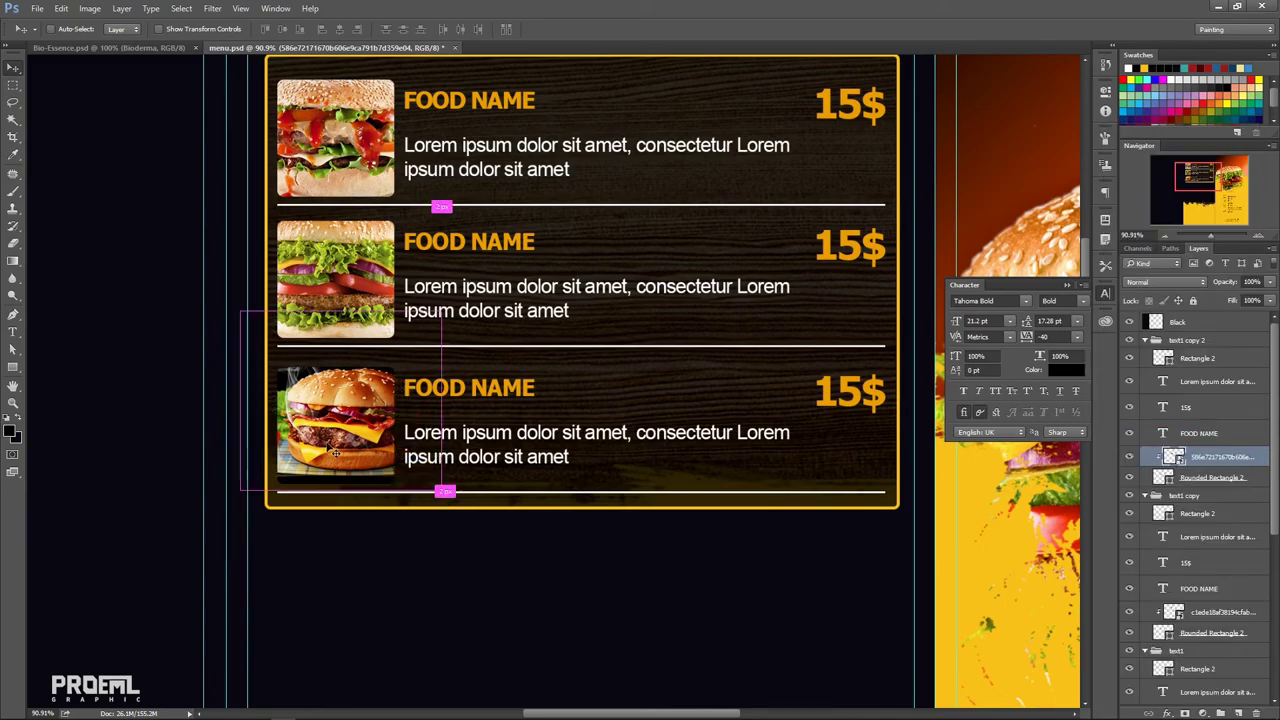
pyautogui.hotkey('ctrl', 't')
pyautogui.moveTo(430, 307); pyautogui.dragTo(442, 294)
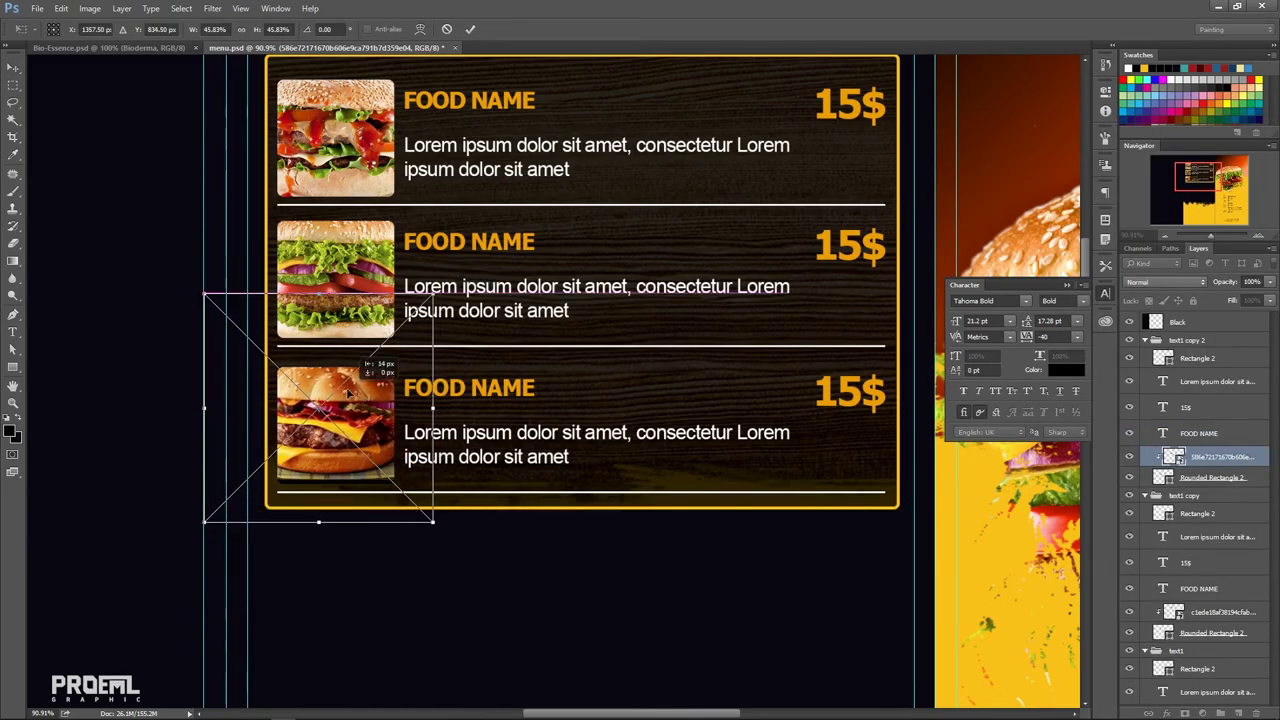
pyautogui.click(474, 30)
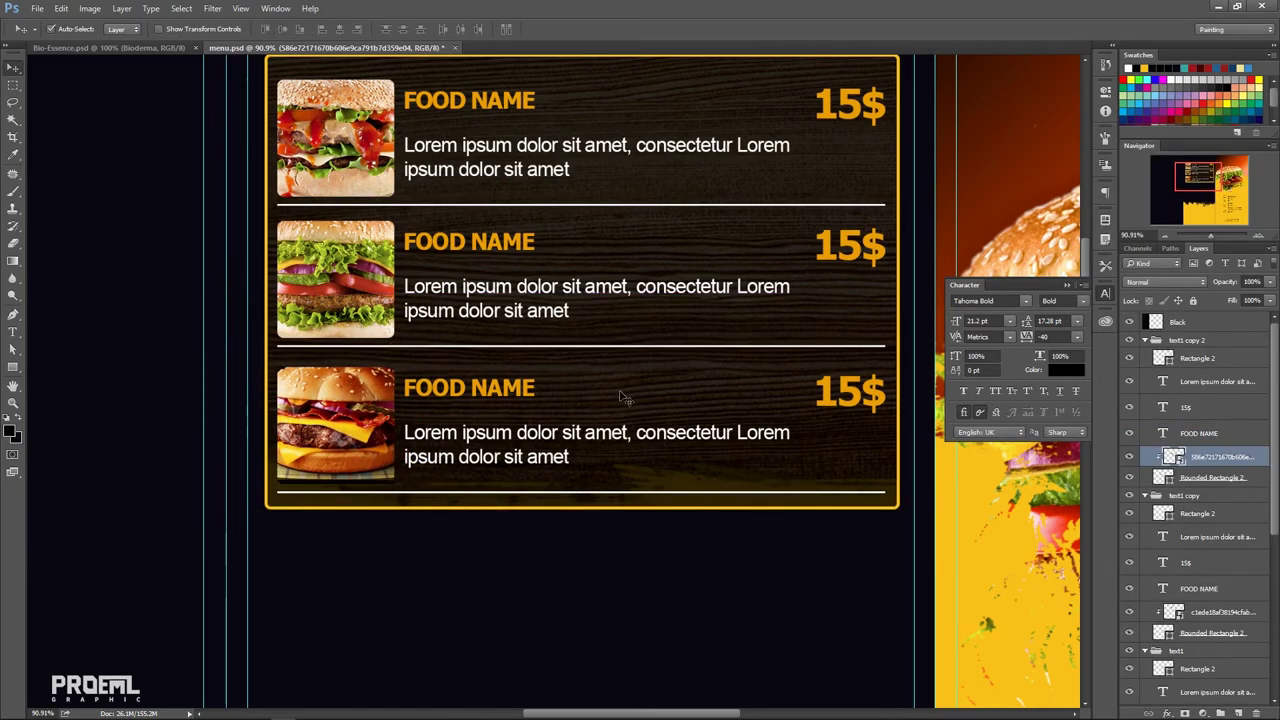
pyautogui.scroll(-1, 623, 400)
pyautogui.scroll(-2, 630, 420)
pyautogui.scroll(-1, 634, 428)
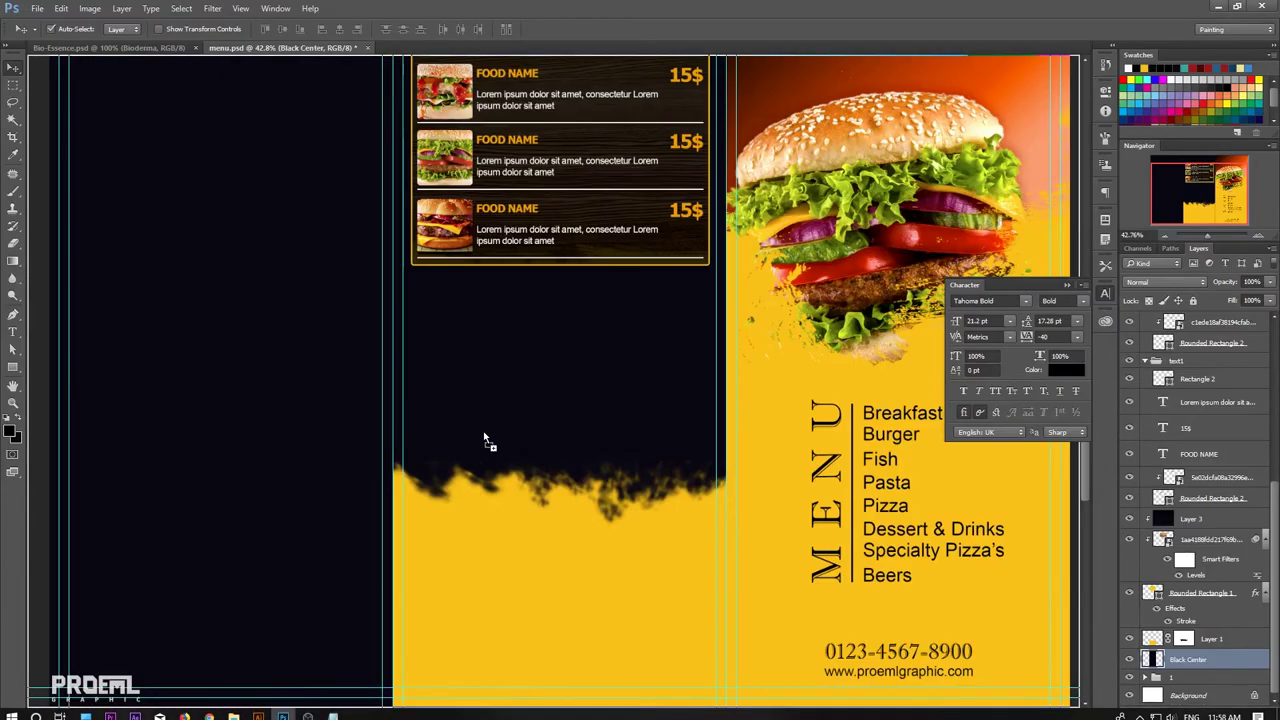
# Place the smoking burger photo at about 146% mid-panel and lower the yellow band 73 px
pyautogui.moveTo(229, 663); pyautogui.dragTo(503, 428)
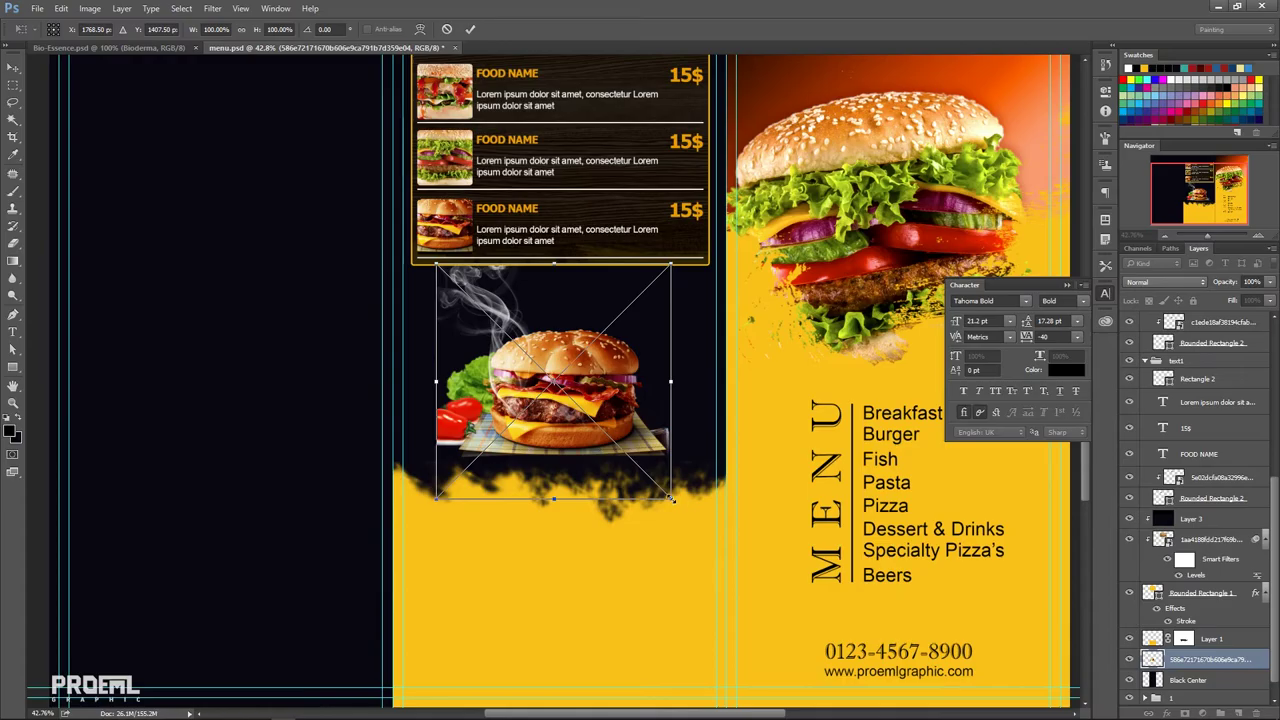
pyautogui.moveTo(673, 498); pyautogui.dragTo(736, 590)
pyautogui.moveTo(623, 419); pyautogui.dragTo(629, 458)
pyautogui.moveTo(736, 586); pyautogui.dragTo(726, 577)
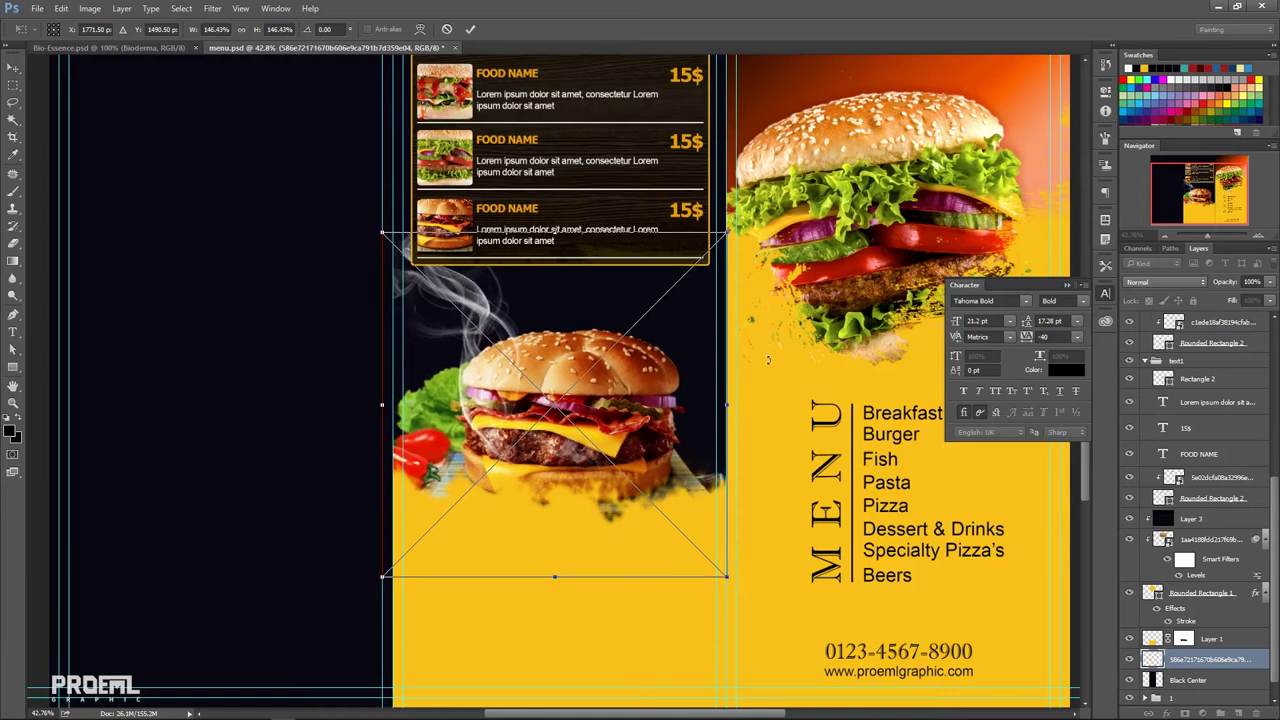
pyautogui.moveTo(642, 394); pyautogui.dragTo(641, 406)
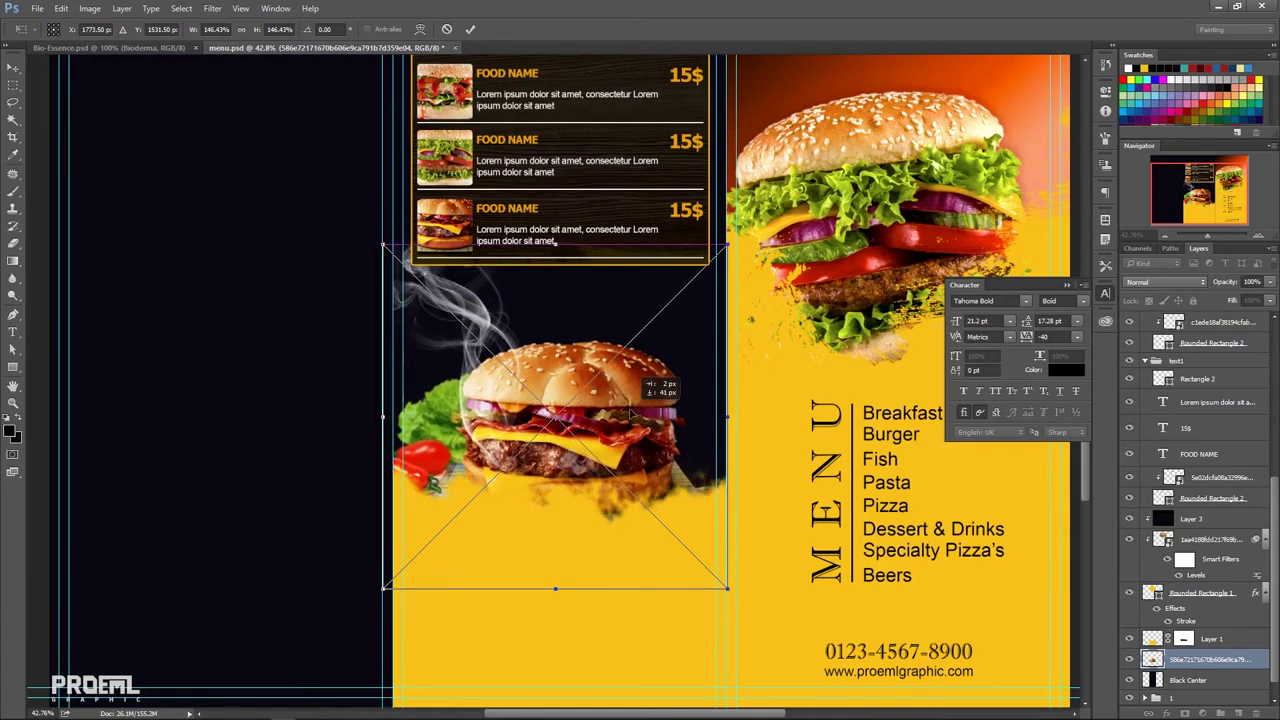
pyautogui.click(470, 29)
pyautogui.moveTo(552, 536); pyautogui.dragTo(552, 567)
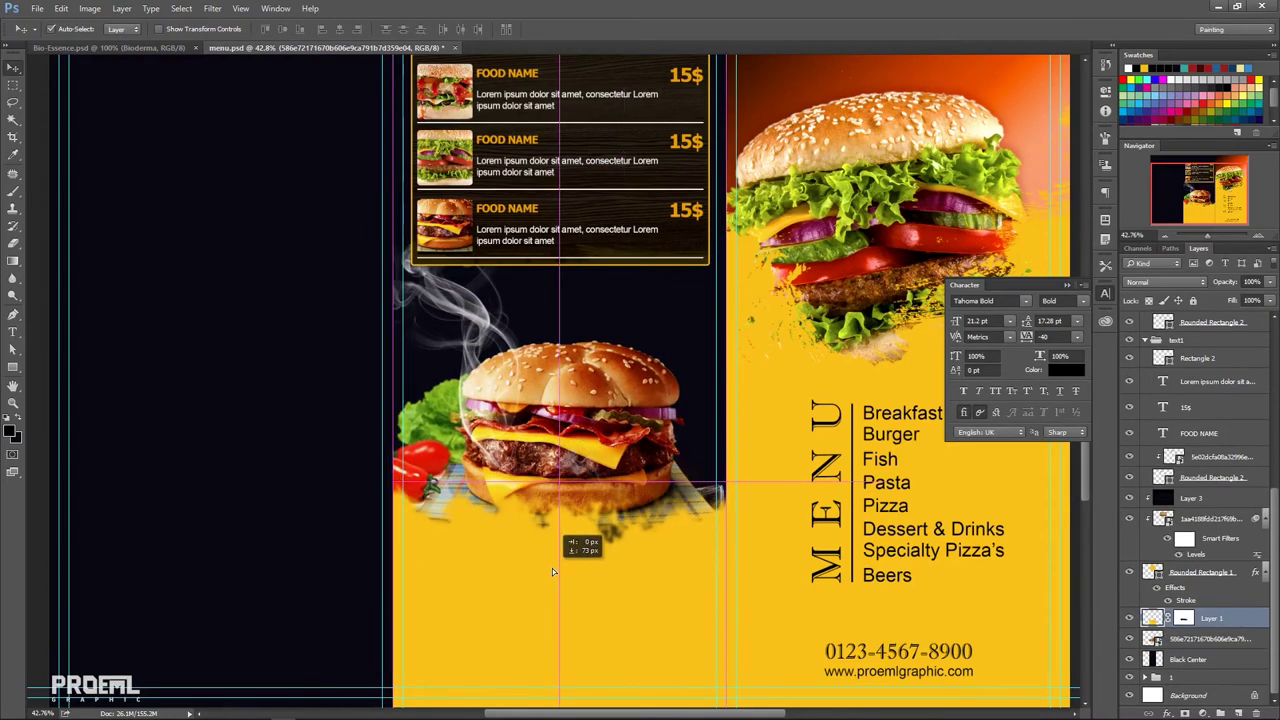
pyautogui.moveTo(552, 380); pyautogui.dragTo(552, 376)
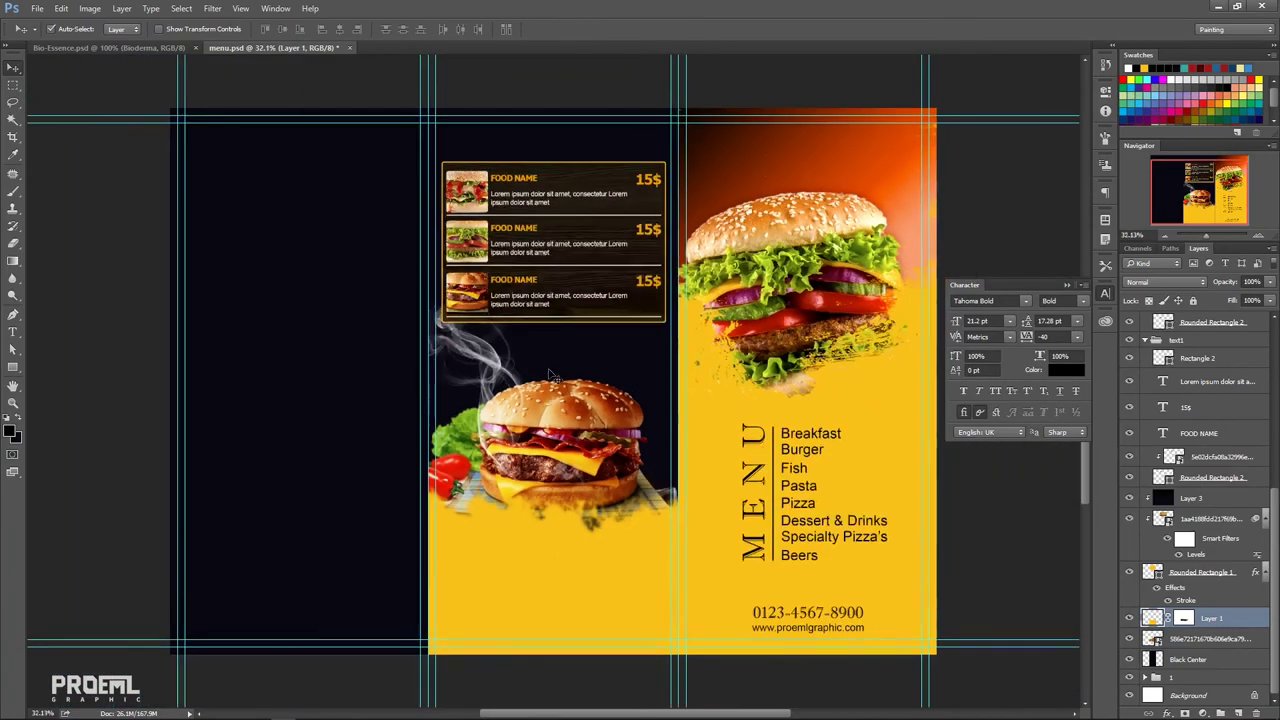
# Add a new empty layer directly above the Black Center layer
pyautogui.click(1054, 627)
pyautogui.click(1130, 660)
pyautogui.click(1130, 660)
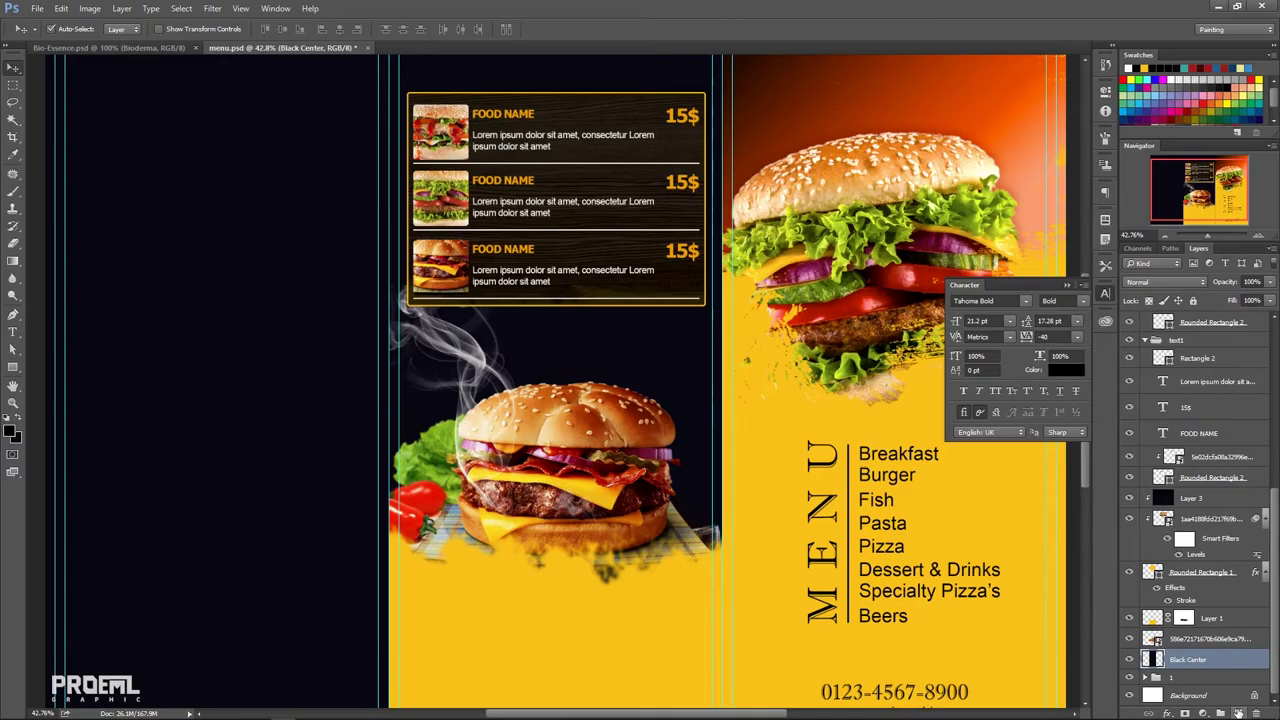
pyautogui.click(1238, 713)
pyautogui.click(1130, 638)
pyautogui.click(1130, 638)
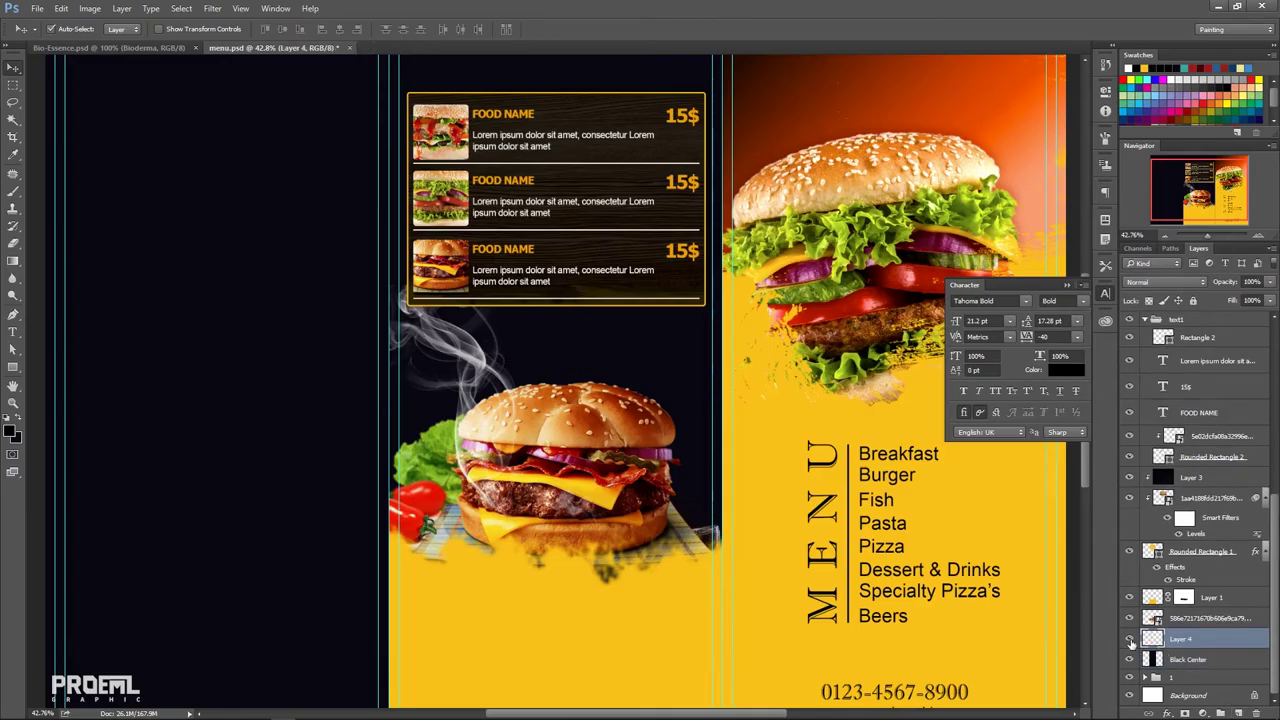
# Choose the Gradient Tool, start from the Black, White preset, and keep a black start stop
pyautogui.click(12, 260)
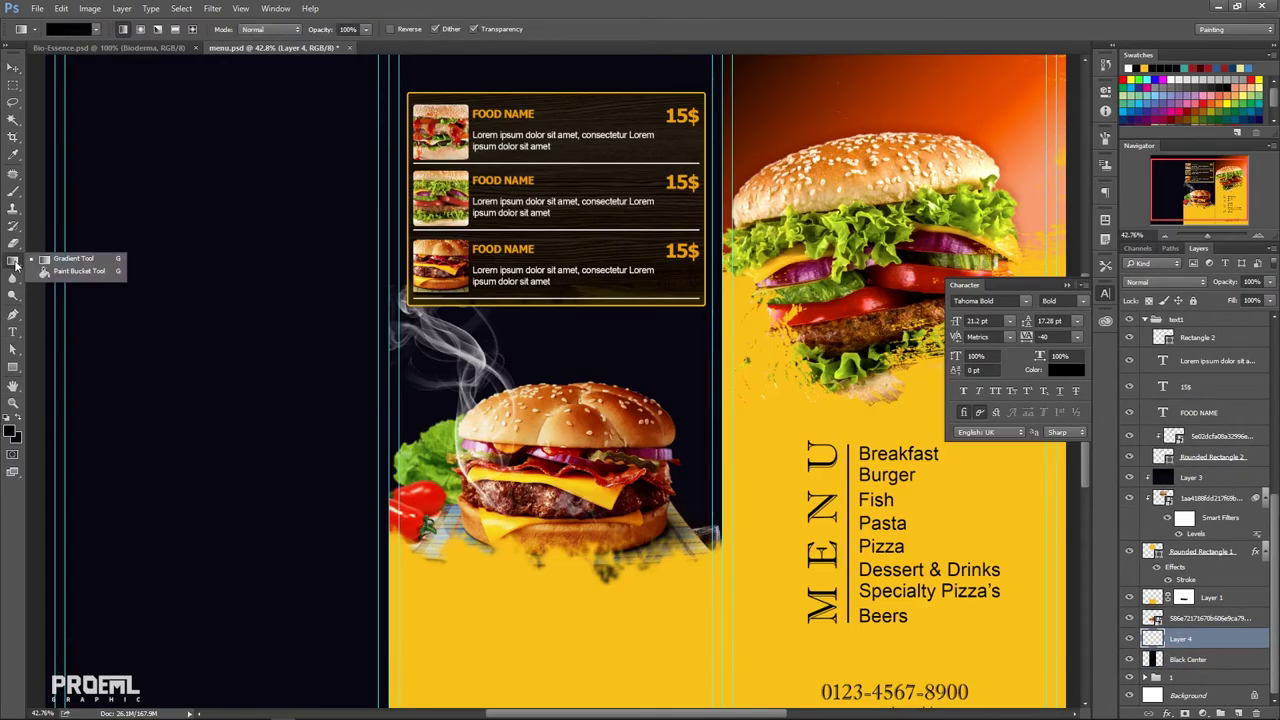
pyautogui.click(70, 262)
pyautogui.click(68, 30)
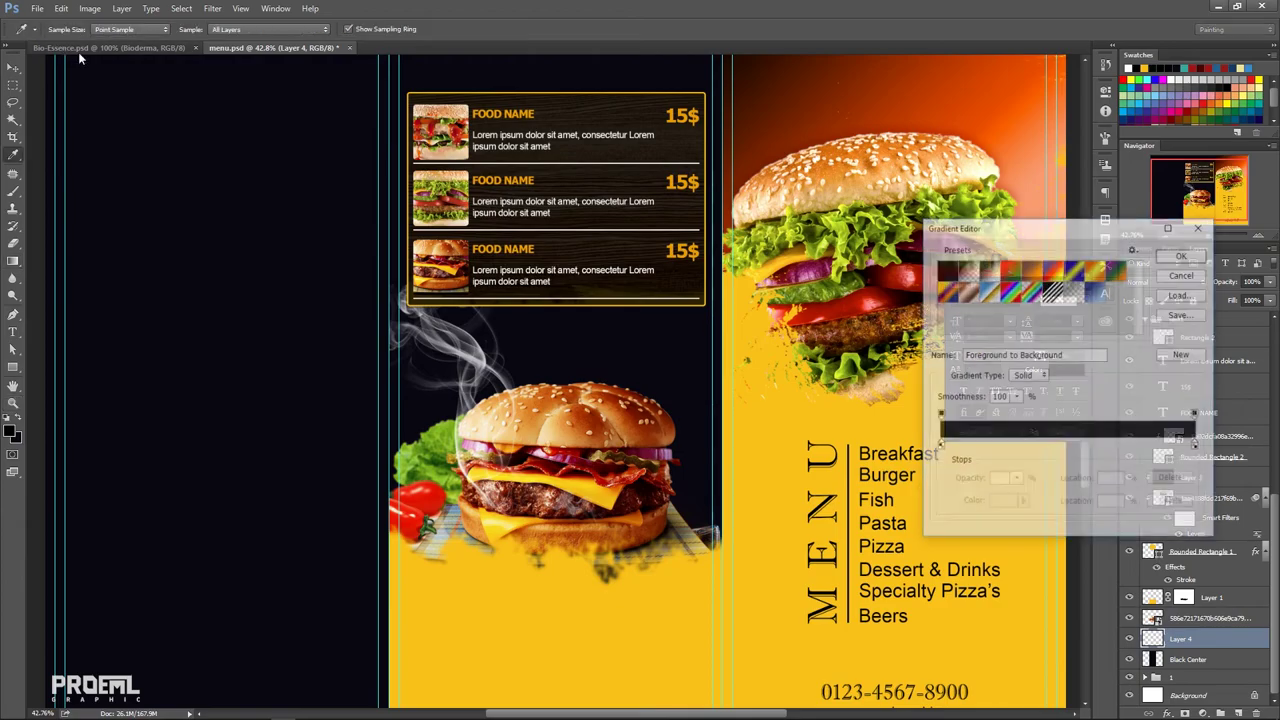
pyautogui.click(988, 270)
pyautogui.click(940, 447)
pyautogui.click(1003, 502)
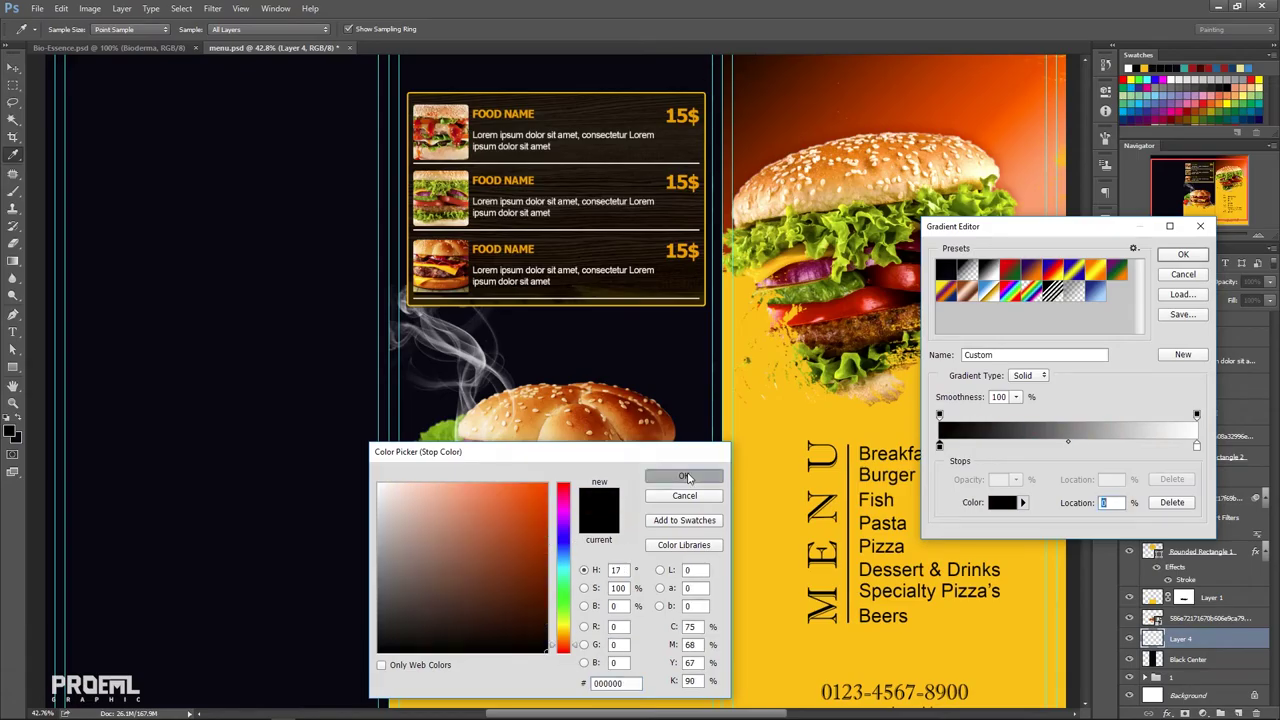
pyautogui.click(684, 475)
# Set the gradient's end stop to orange #ff9c0e and accept the black-to-orange gradient
pyautogui.click(1195, 448)
pyautogui.click(997, 504)
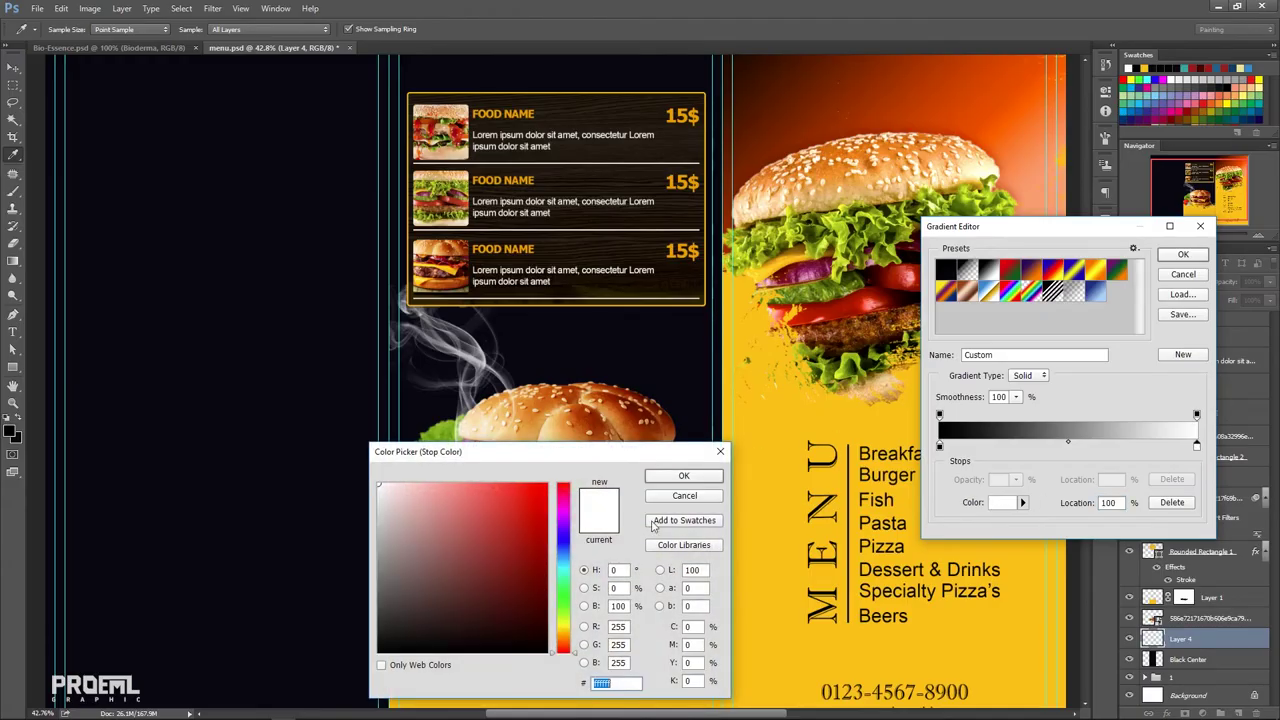
pyautogui.click(787, 430)
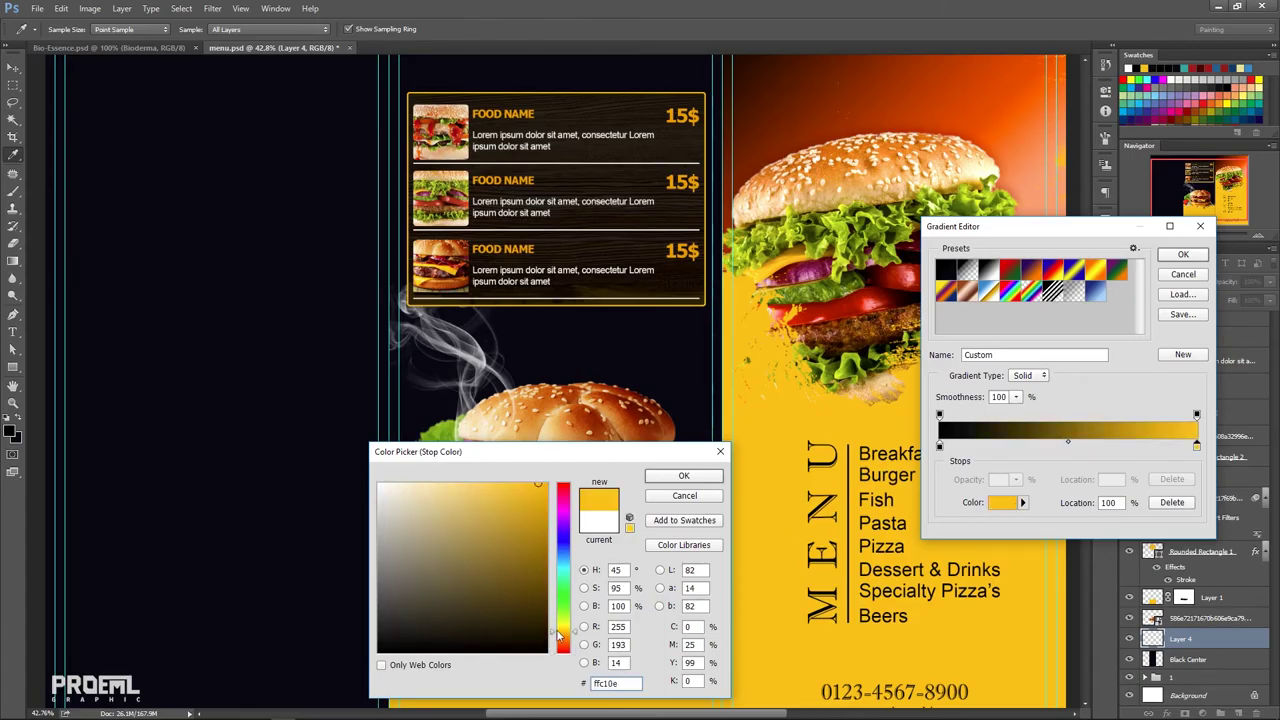
pyautogui.moveTo(558, 630); pyautogui.dragTo(562, 642)
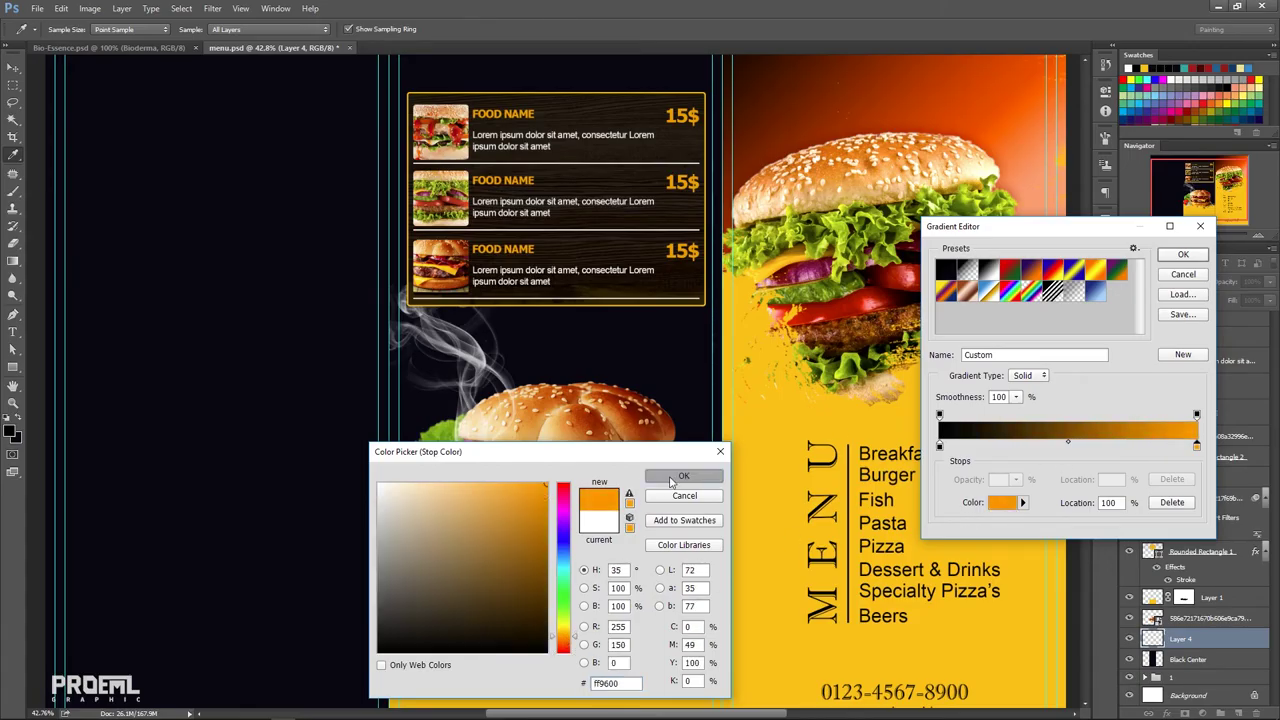
pyautogui.click(684, 475)
pyautogui.click(1181, 256)
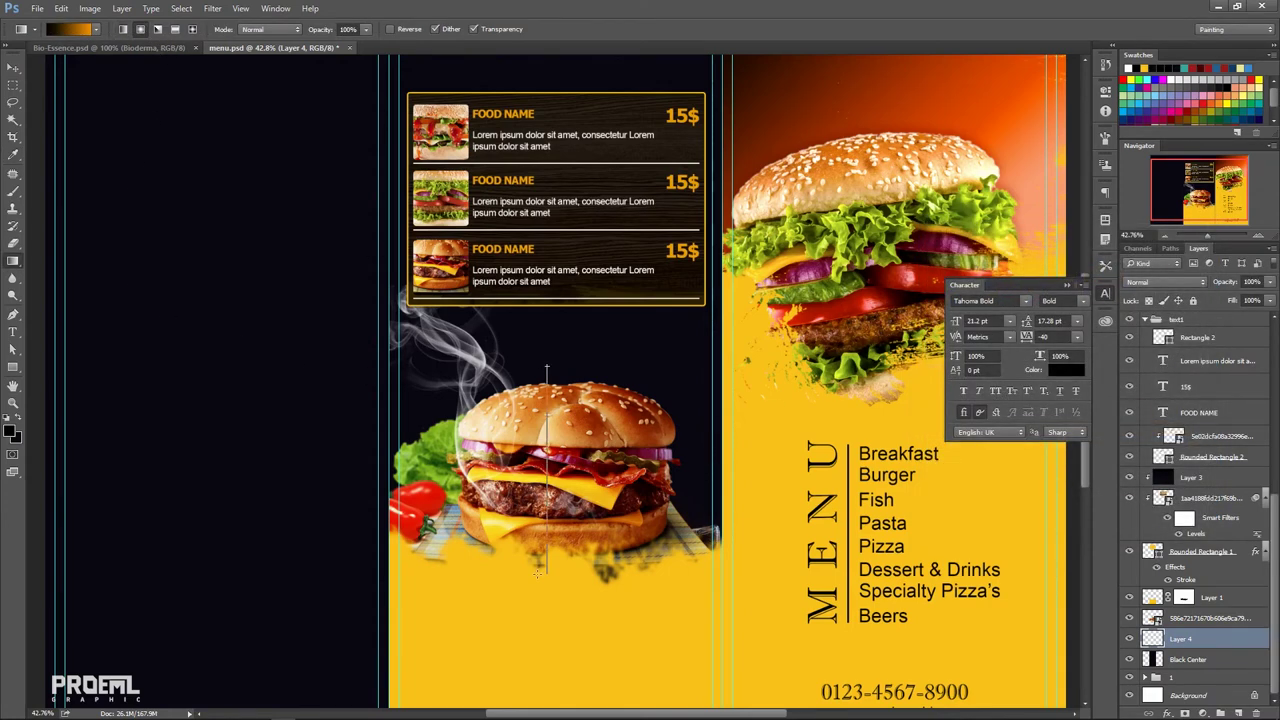
# Undo a trial linear gradient and clip Layer 4 to the Black Center layer
pyautogui.moveTo(535, 560); pyautogui.dragTo(544, 486)
pyautogui.hotkey('ctrl', 'z')
pyautogui.rightClick(1225, 643)
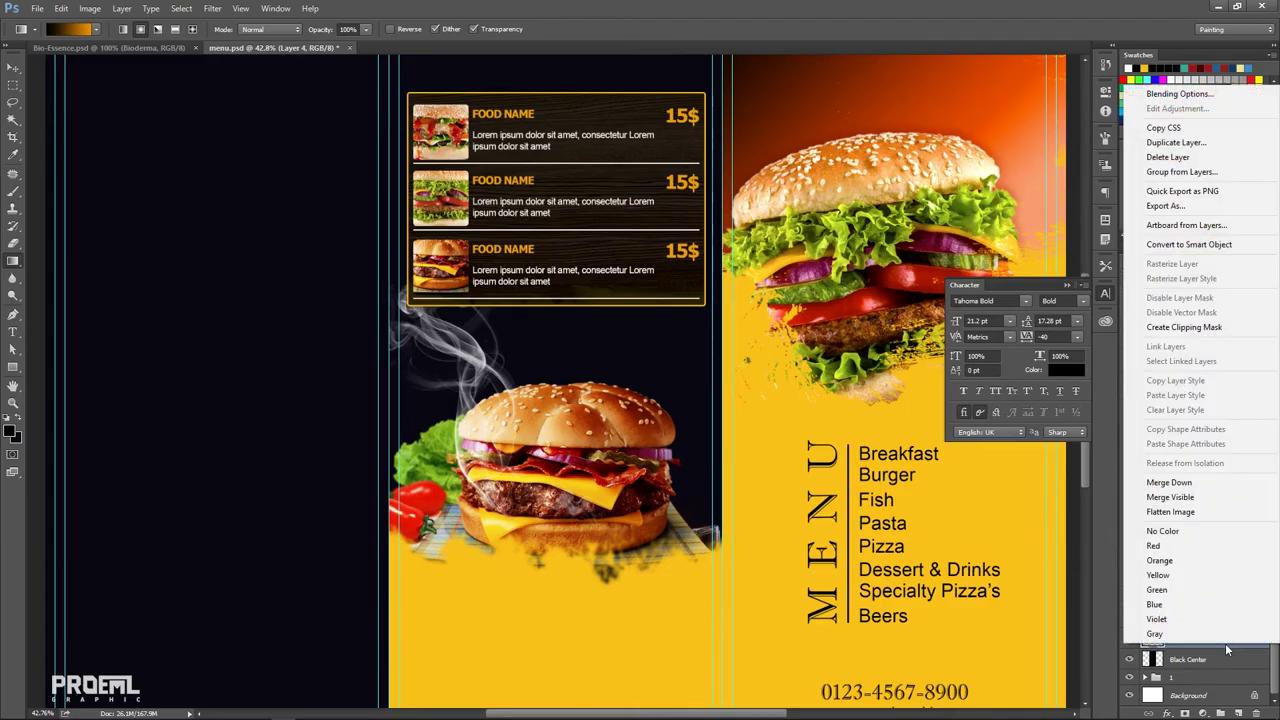
pyautogui.click(1190, 333)
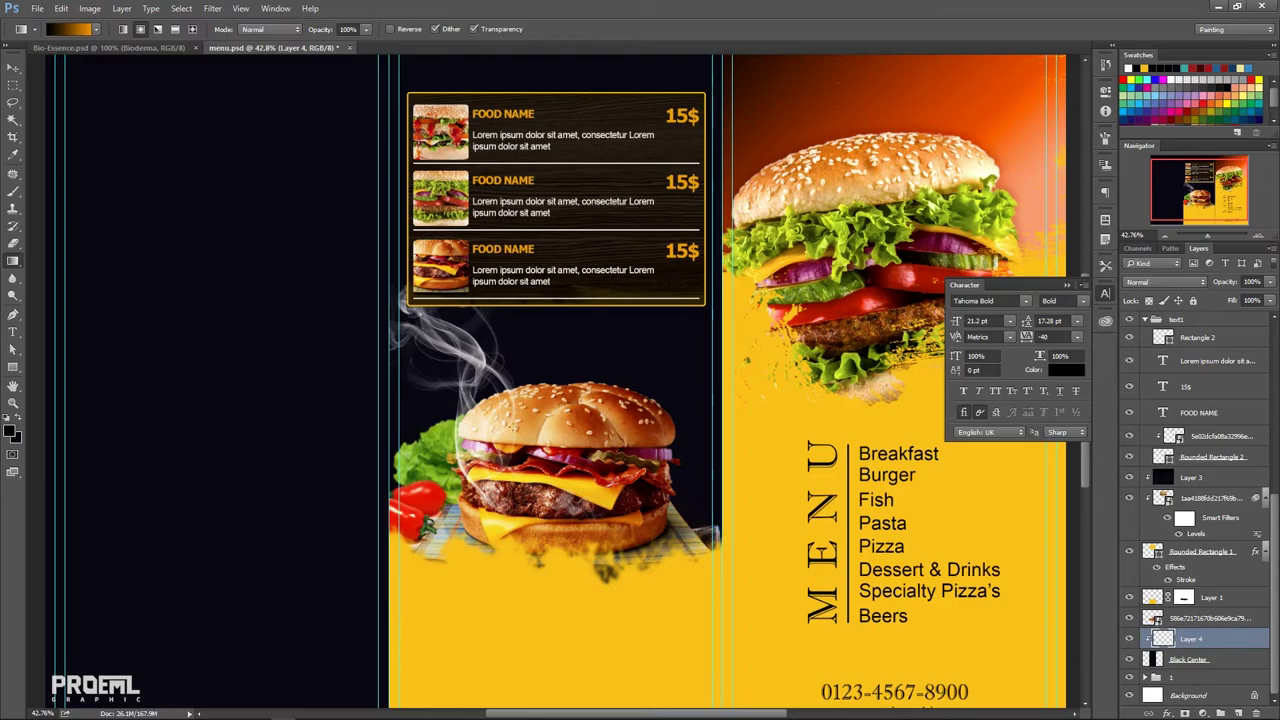
# Place a radial black-to-orange glow behind the burger on Layer 4
pyautogui.moveTo(429, 379); pyautogui.dragTo(448, 400)
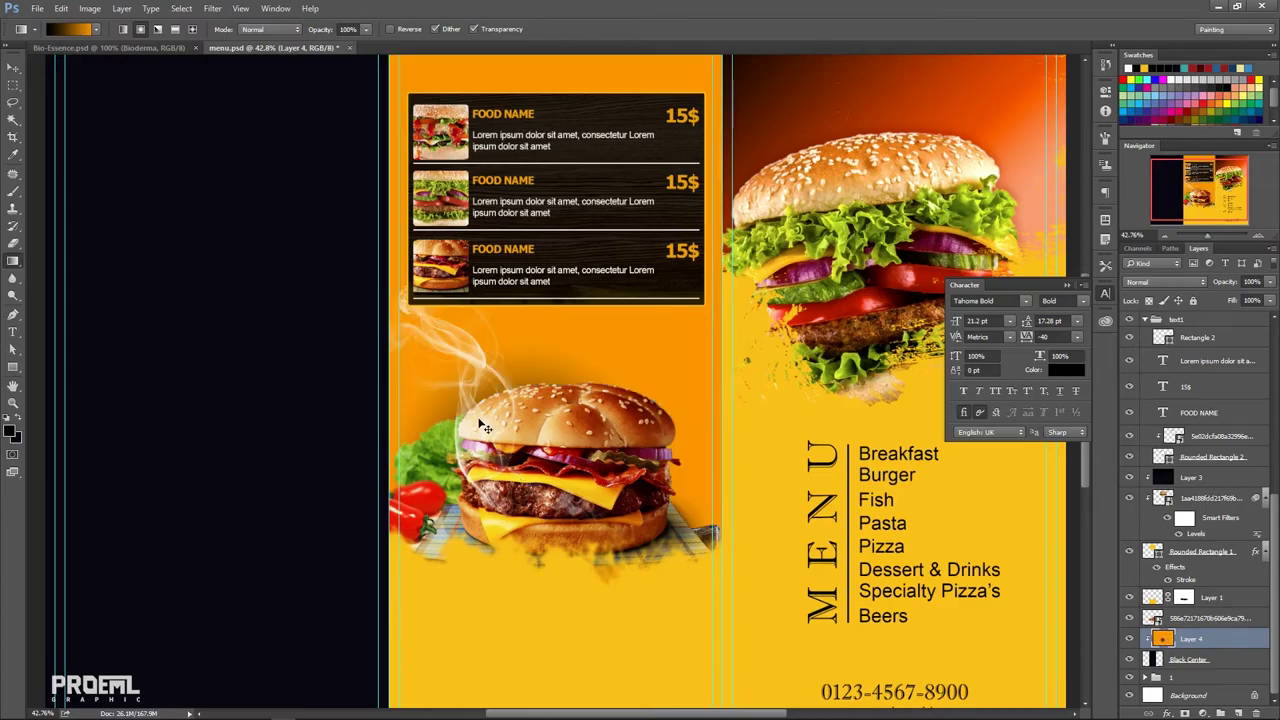
pyautogui.hotkey('ctrl', 'z')
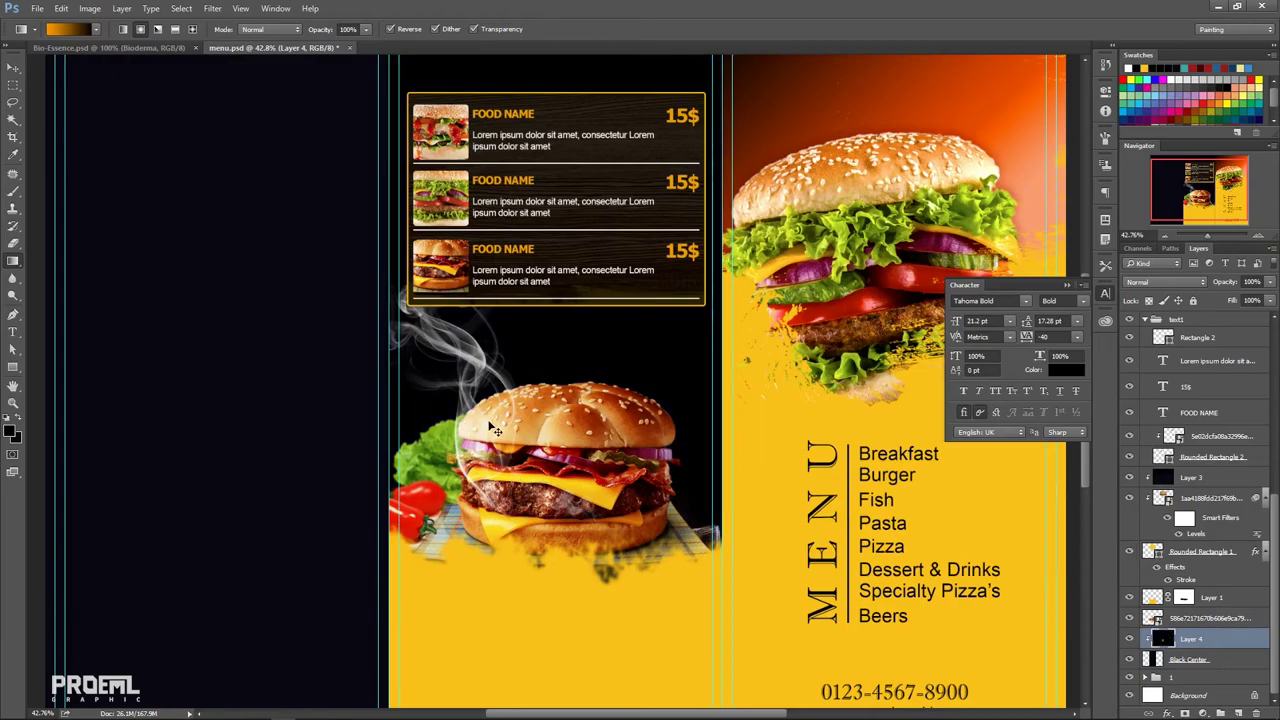
pyautogui.hotkey('ctrl', 'z')
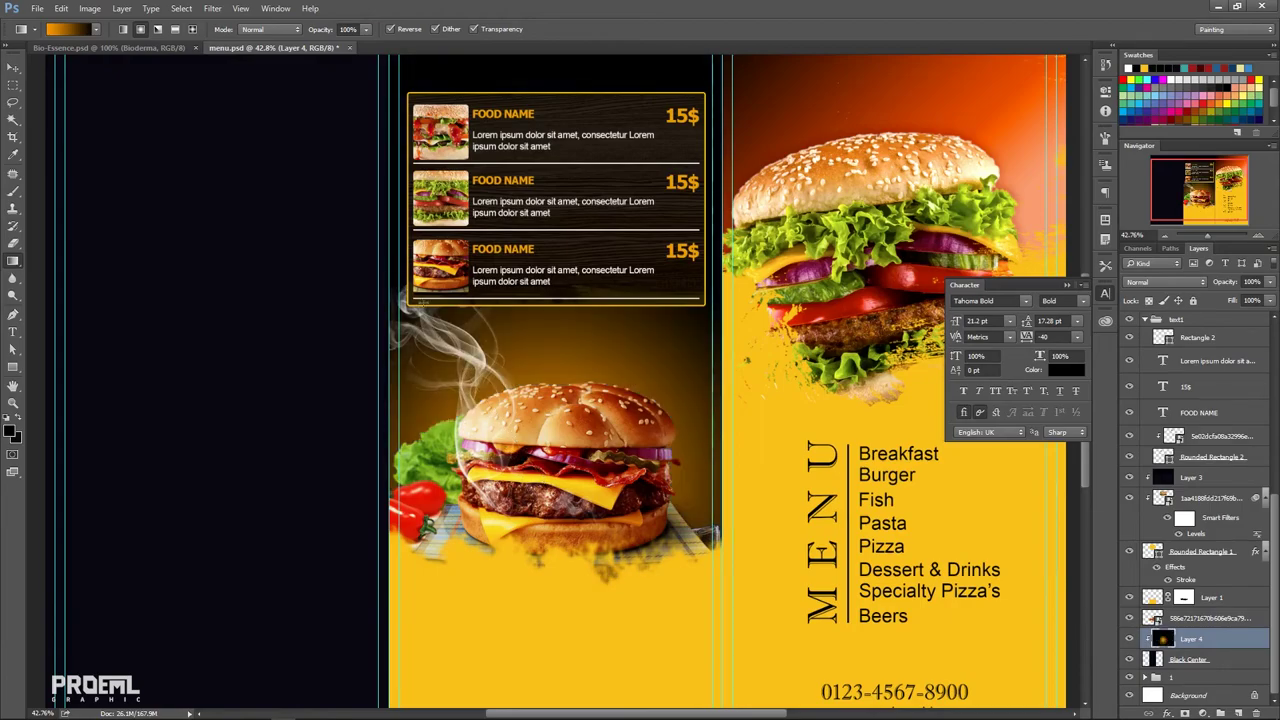
pyautogui.click(14, 67)
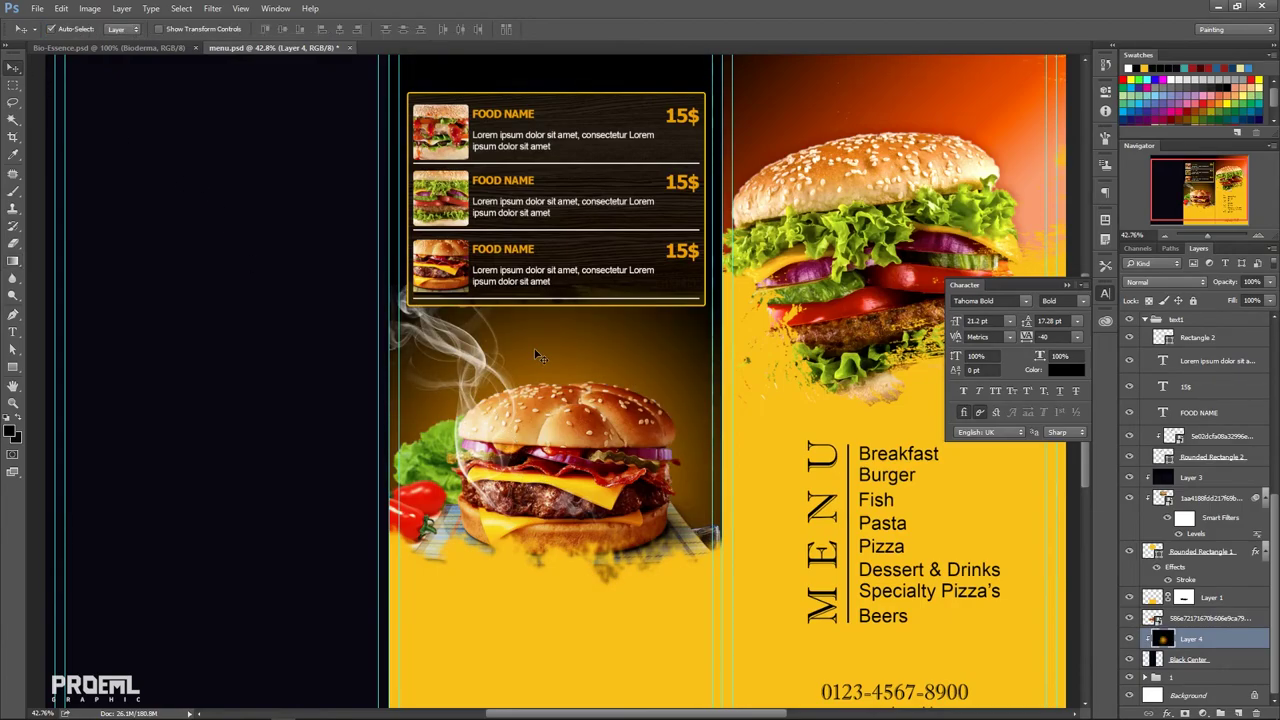
pyautogui.click(1152, 284)
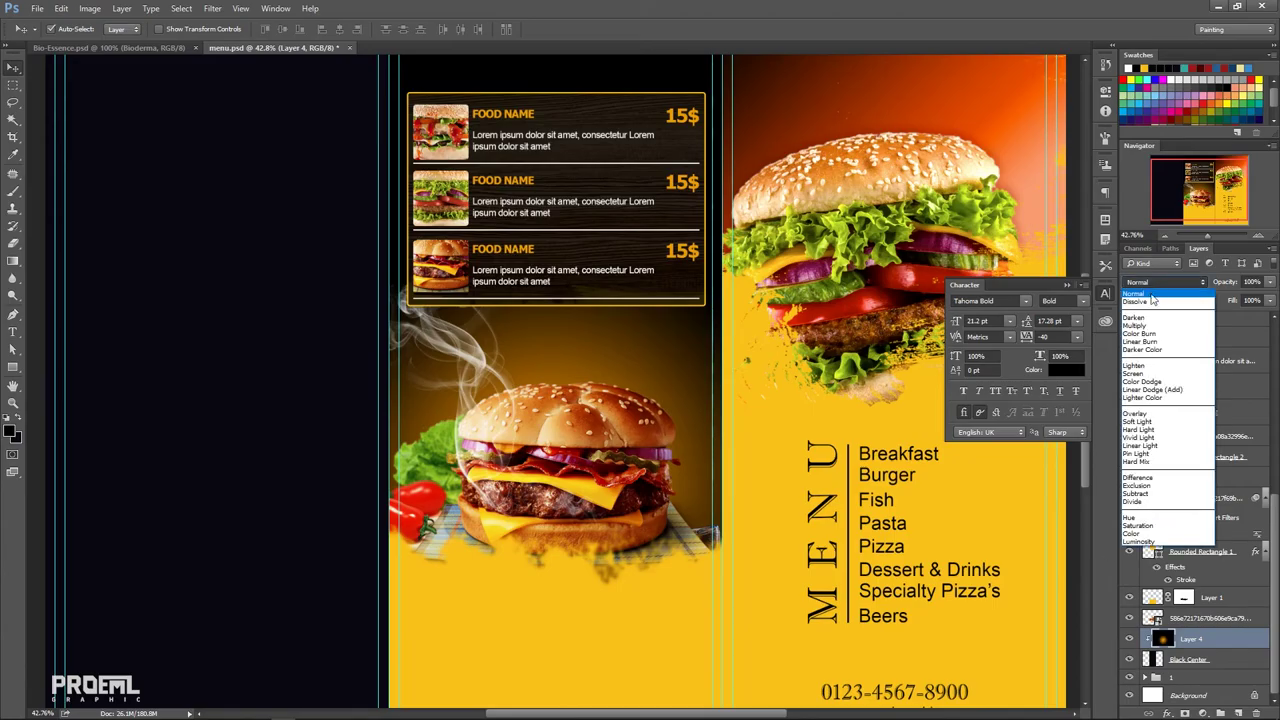
# Set Layer 4 to Screen and apply Hue -11, Saturation +24
pyautogui.click(1160, 374)
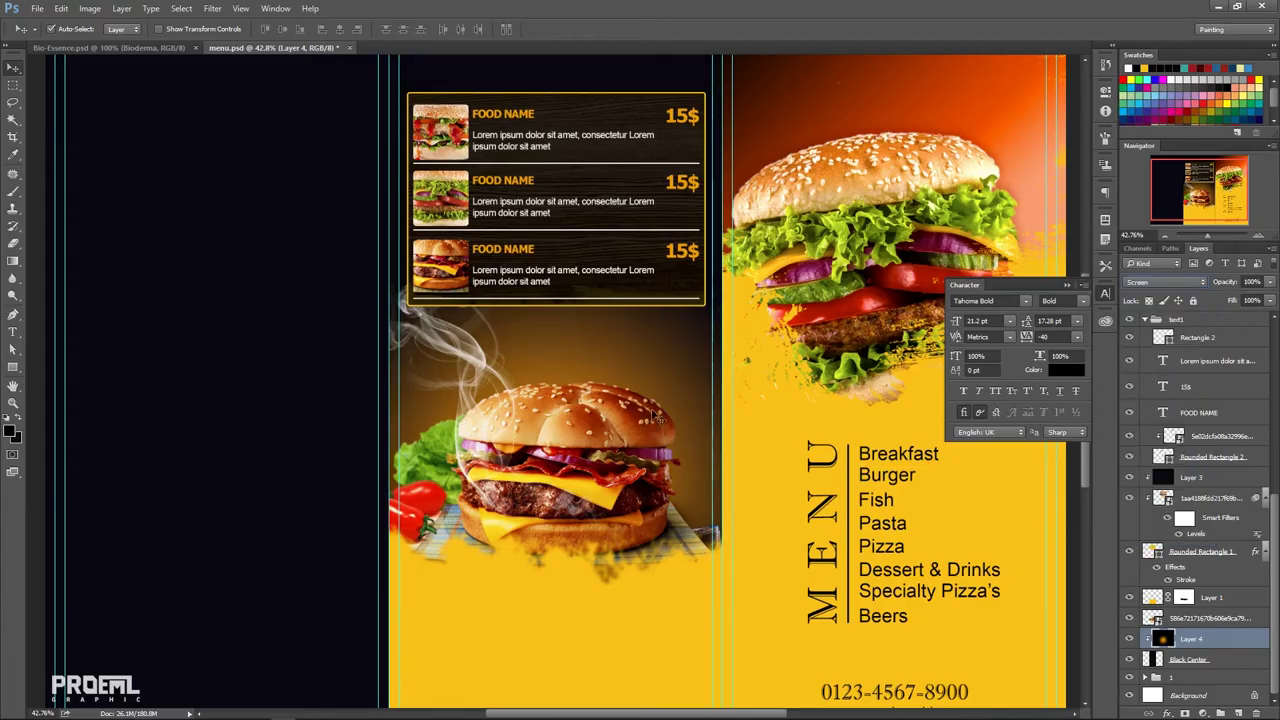
pyautogui.hotkey('ctrl', 'u')
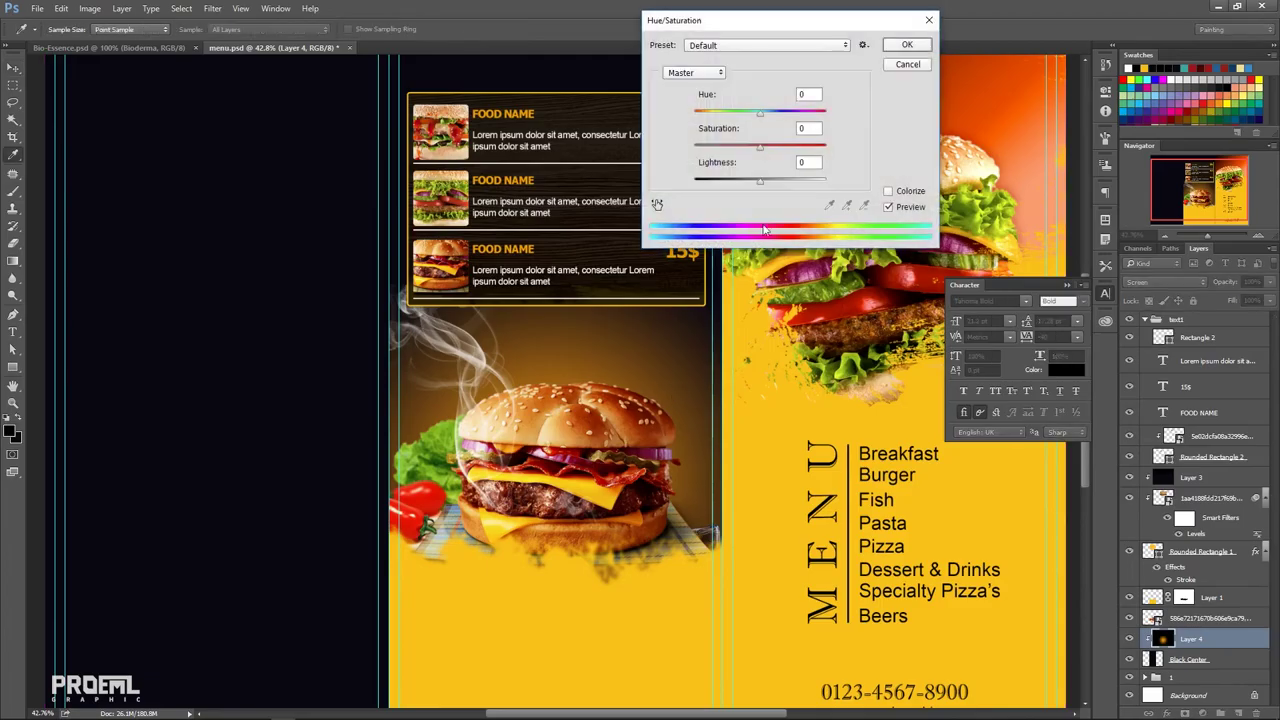
pyautogui.moveTo(760, 147)
pyautogui.mouseDown()
pyautogui.moveTo(777, 150)
pyautogui.moveTo(754, 117)
pyautogui.mouseUp()
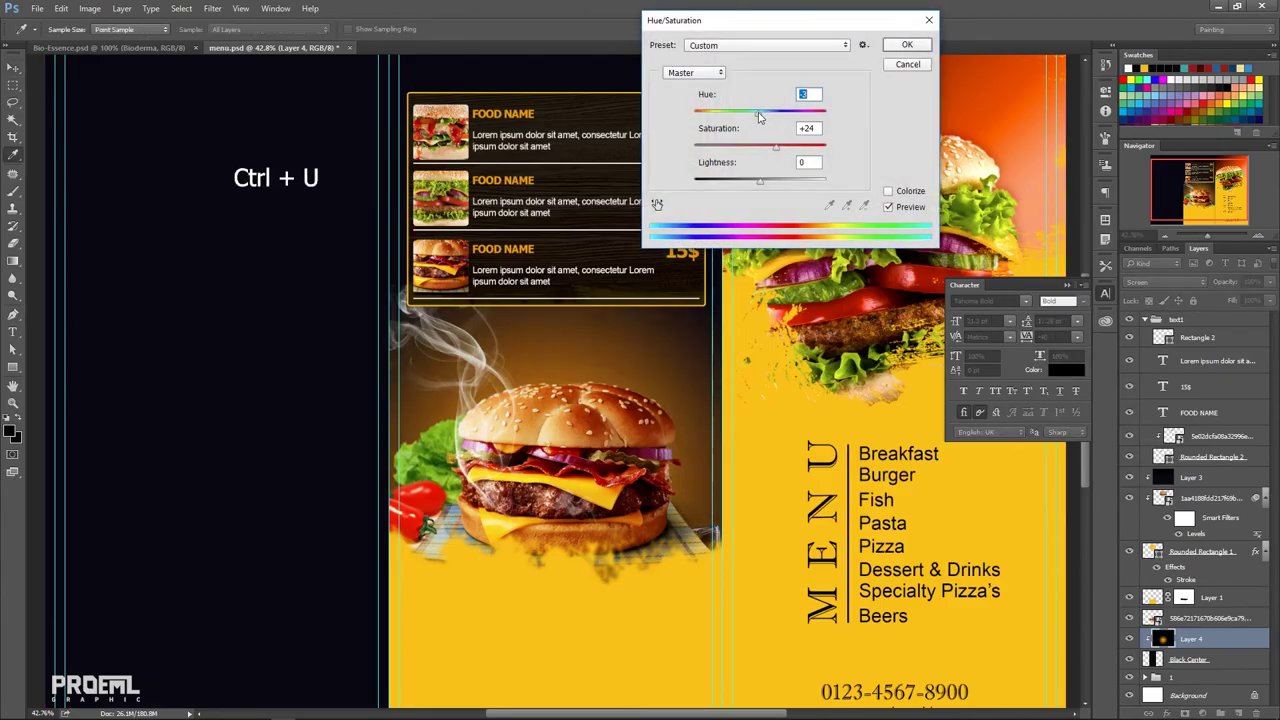
pyautogui.click(907, 45)
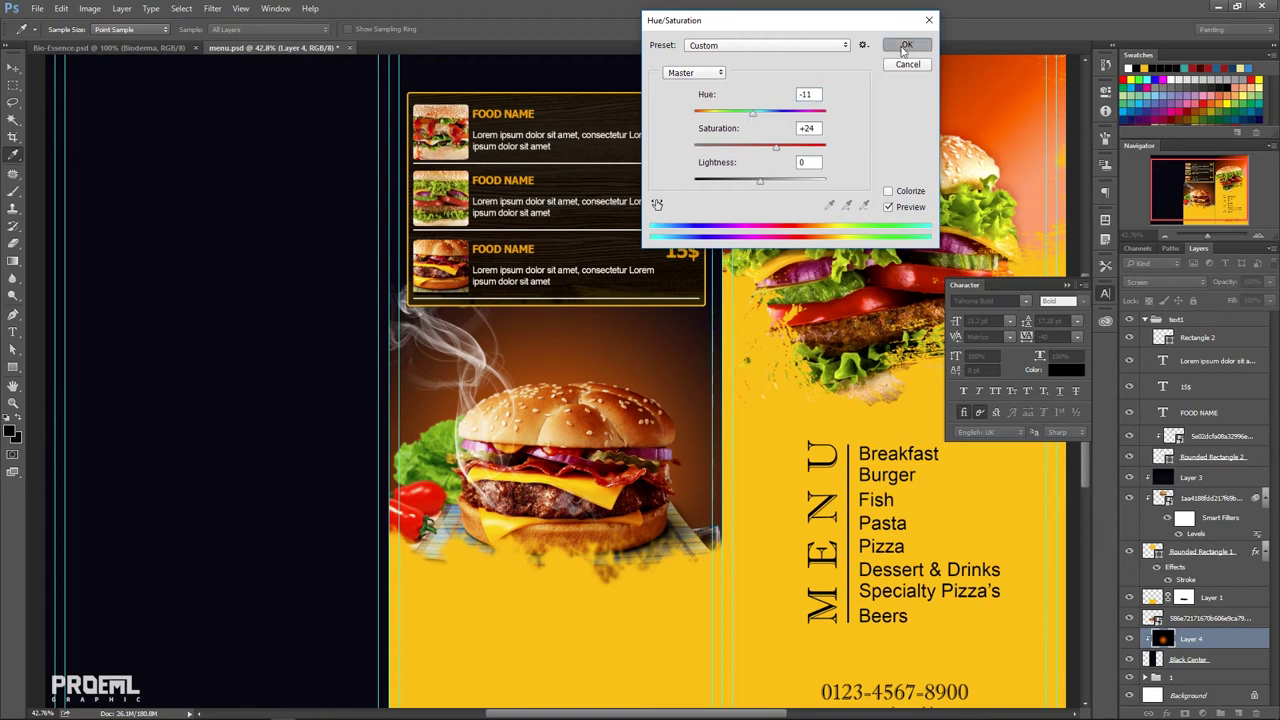
# Nudge the orange glow slightly lower and zoom out to review it
pyautogui.press('v')
pyautogui.moveTo(677, 401); pyautogui.dragTo(677, 407)
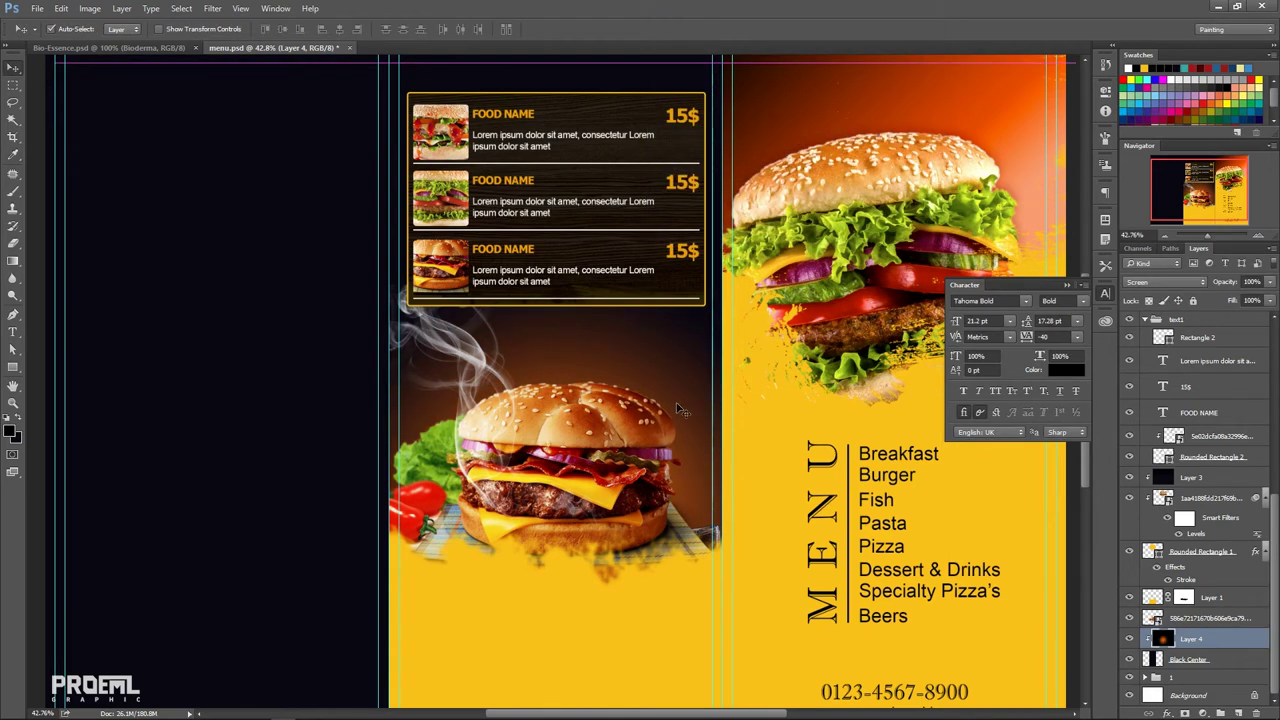
pyautogui.scroll(-2, 690, 405)
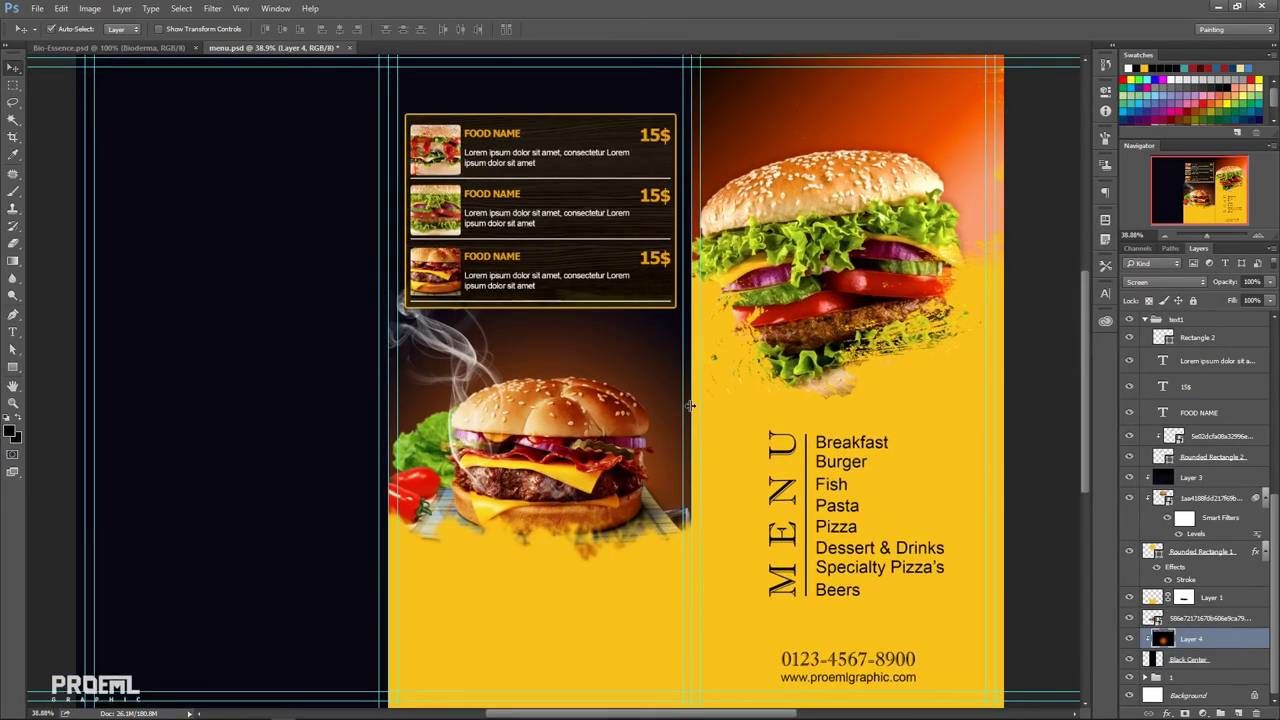
pyautogui.hotkey('ctrl', ';')
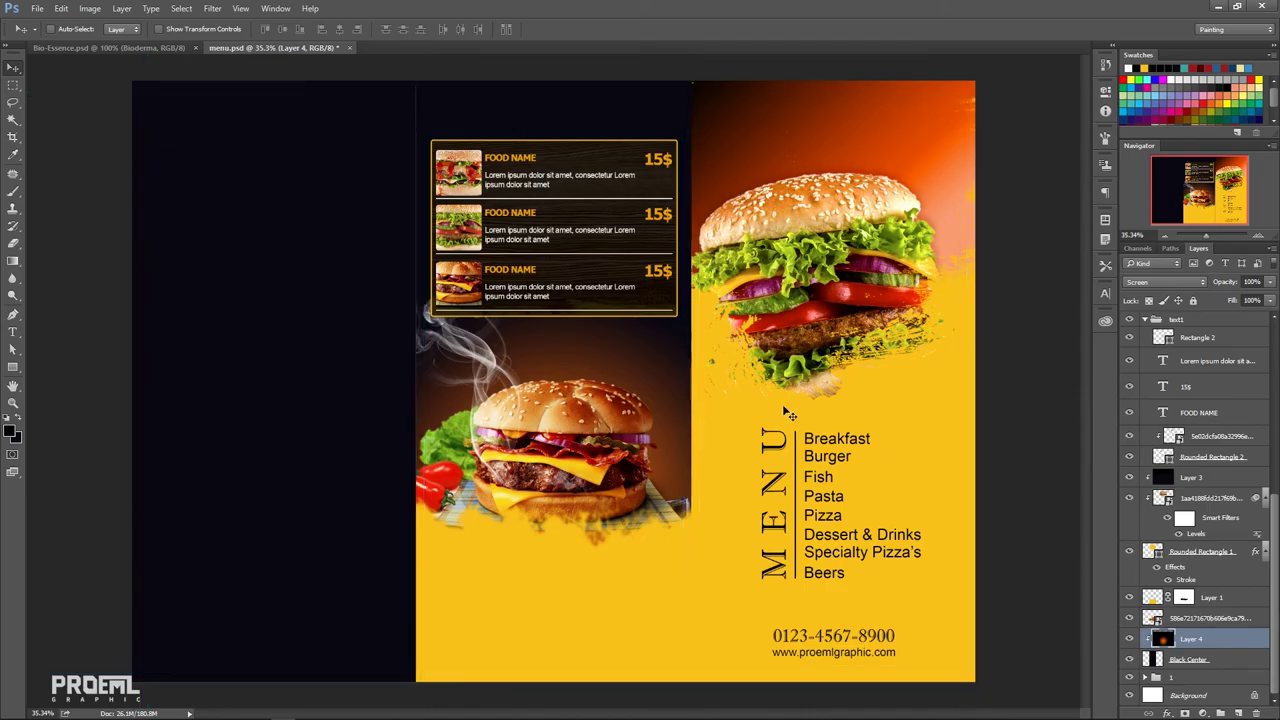
pyautogui.hotkey('ctrl', ';')
# Scale the burger photo up slightly with Free Transform
pyautogui.keyDown('ctrl'); pyautogui.click(588, 447); pyautogui.keyUp('ctrl')
pyautogui.hotkey('ctrl', 't')
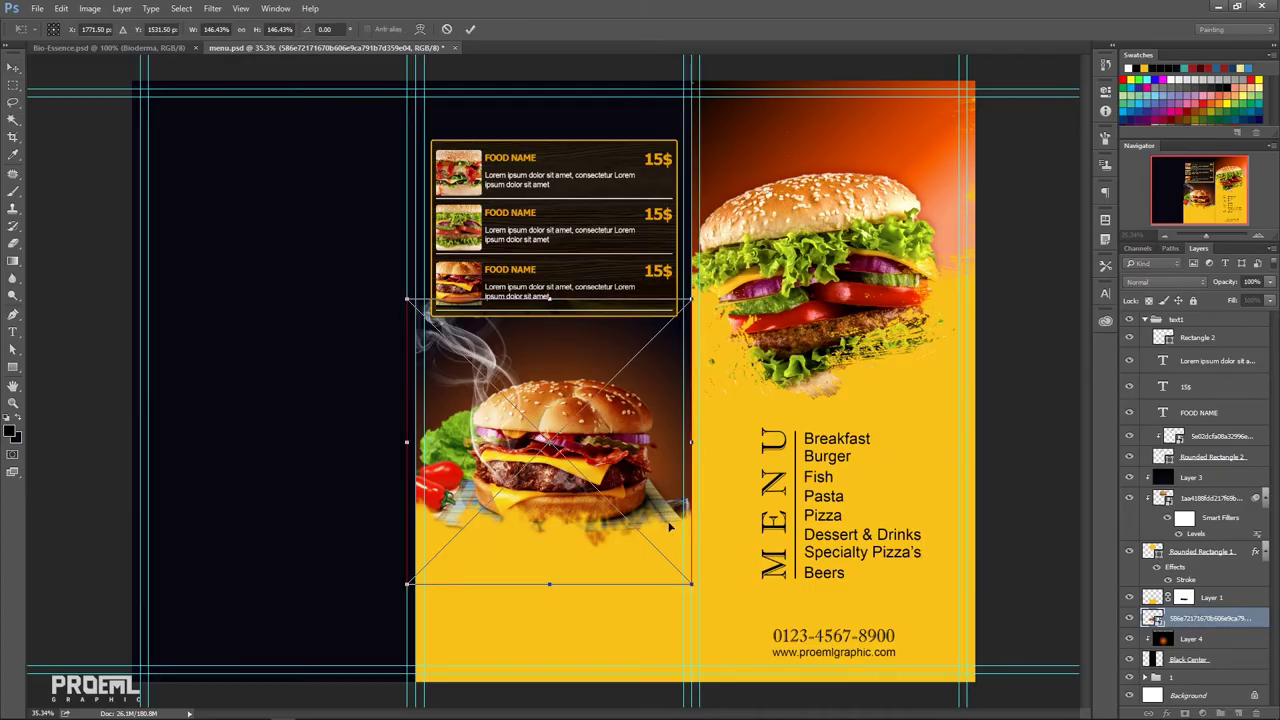
pyautogui.moveTo(691, 583); pyautogui.dragTo(691, 580)
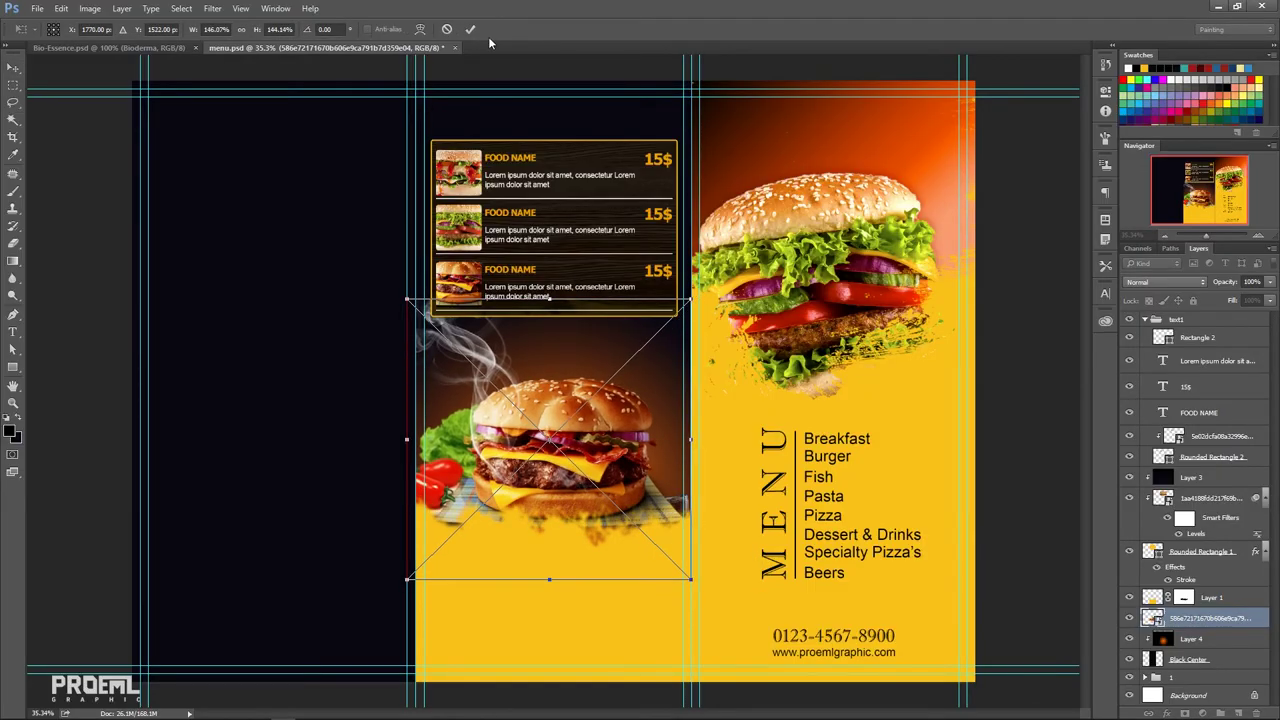
# Add a 'DELIVERY SERVICE' heading, shrink it to about two thirds, and centre it below the burger
pyautogui.write('DE')
pyautogui.write('LIVERY')
pyautogui.write(' SER')
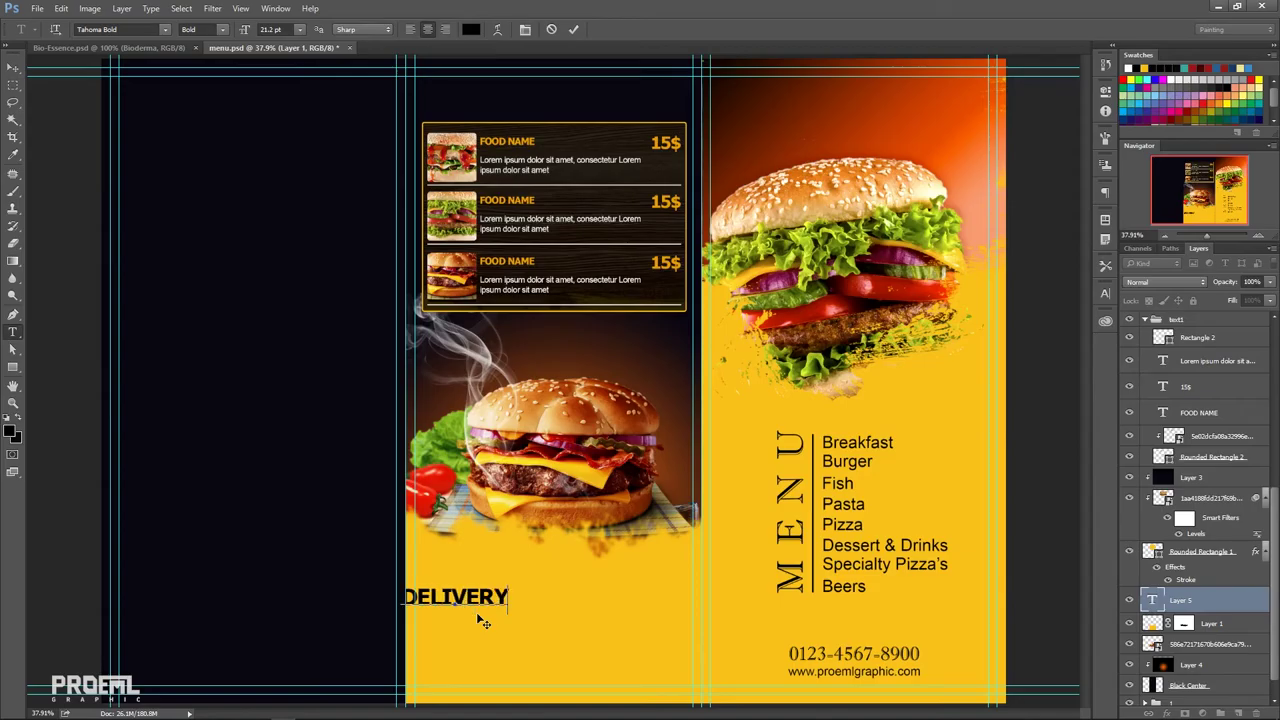
pyautogui.write('VICE')
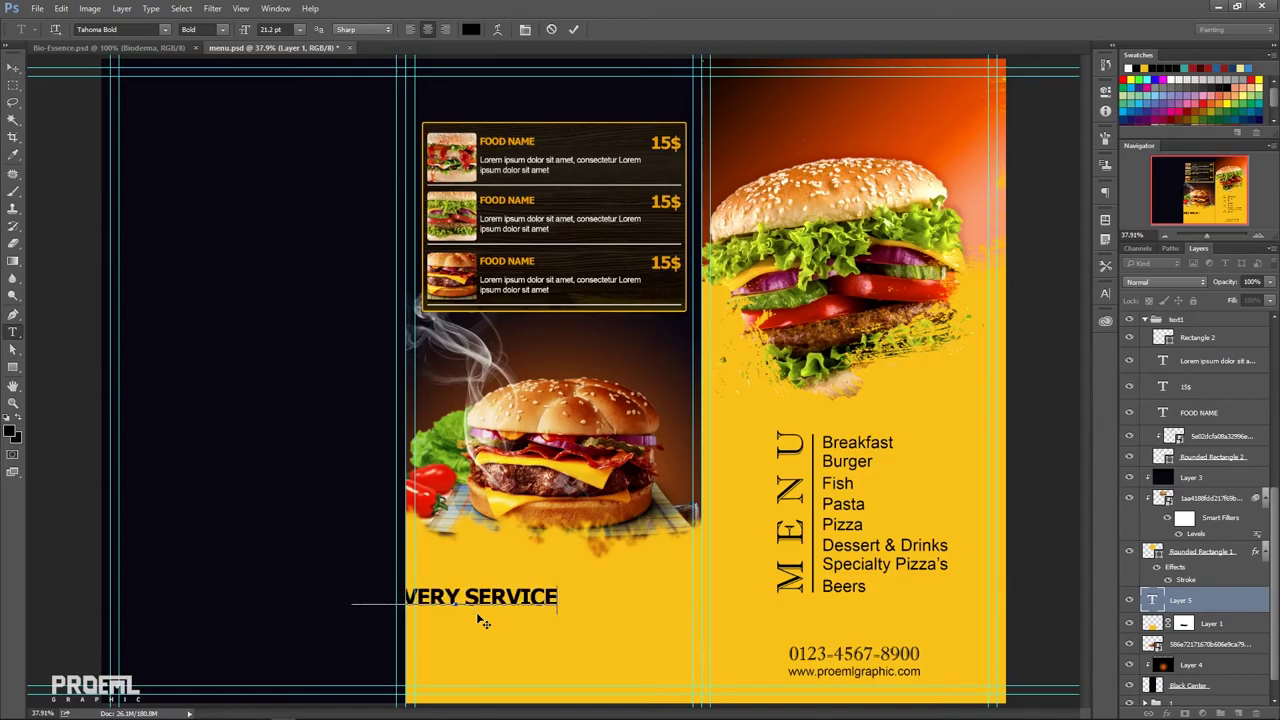
pyautogui.click(573, 29)
pyautogui.press('v')
pyautogui.moveTo(530, 600); pyautogui.dragTo(620, 587)
pyautogui.hotkey('ctrl', 't')
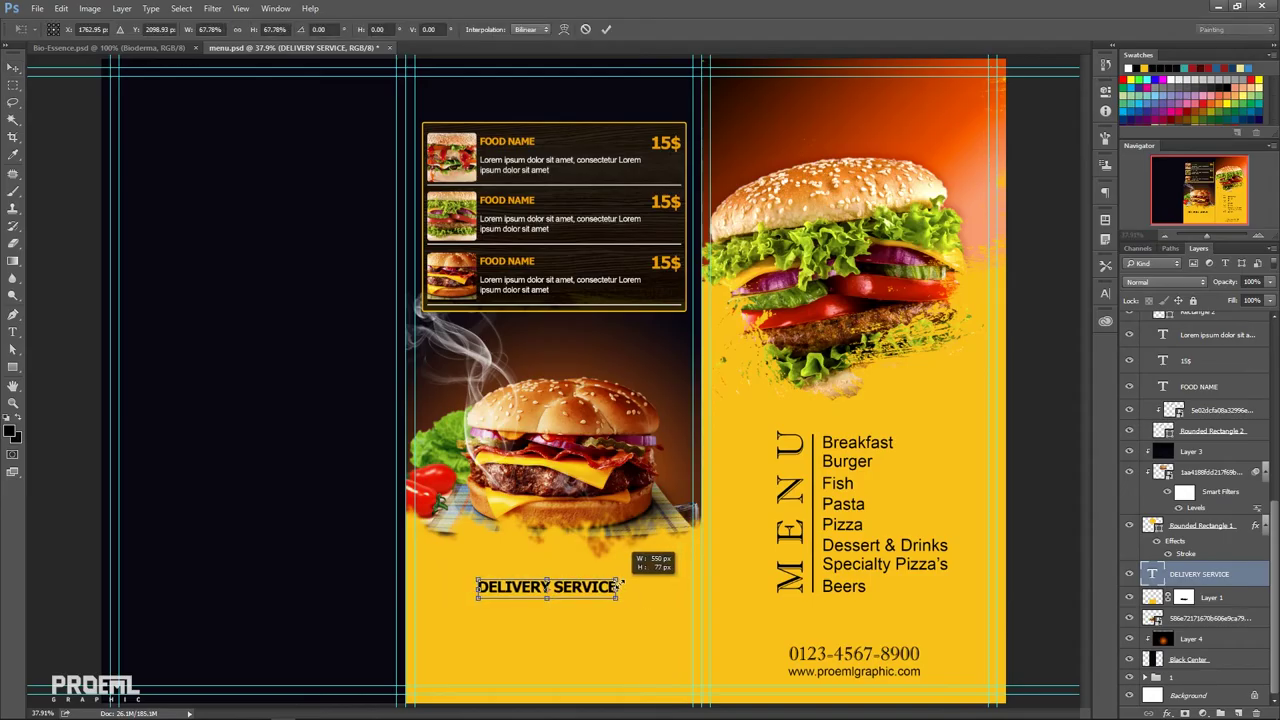
pyautogui.press('Return')
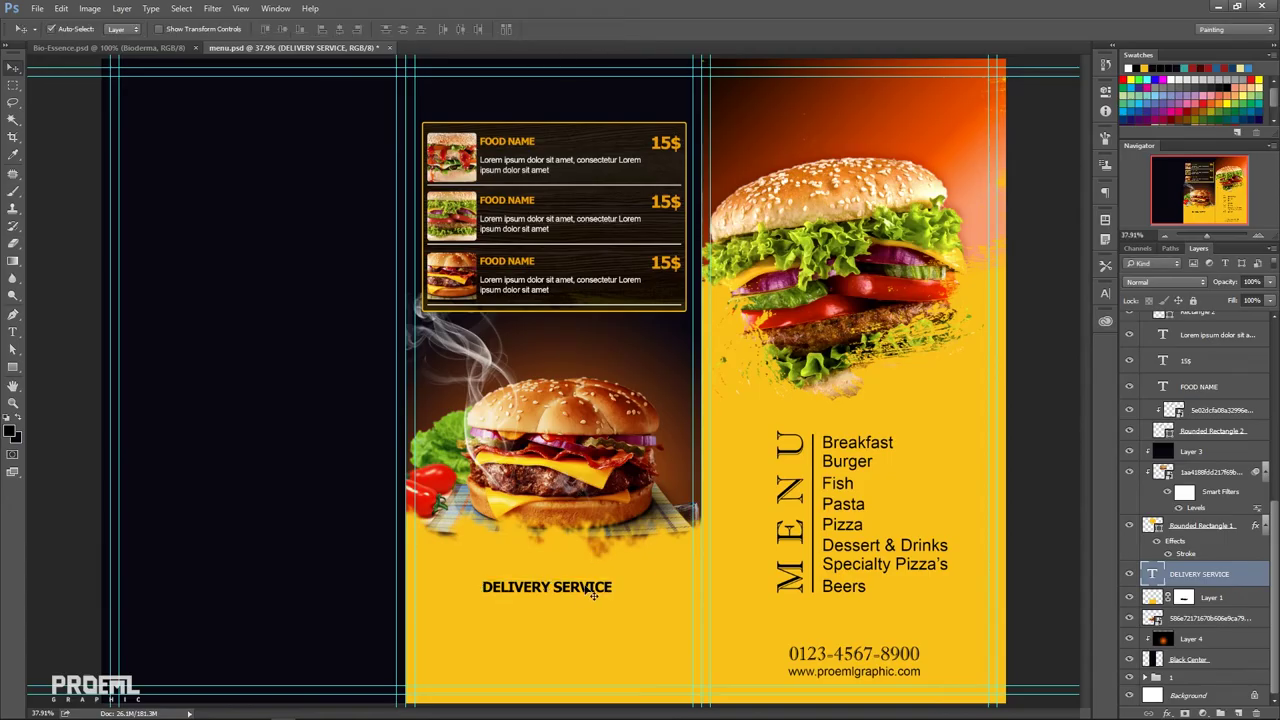
pyautogui.moveTo(593, 595); pyautogui.dragTo(537, 550)
# Duplicate the heading below itself and retype the copy as a phone number
pyautogui.moveTo(586, 587); pyautogui.dragTo(586, 626)
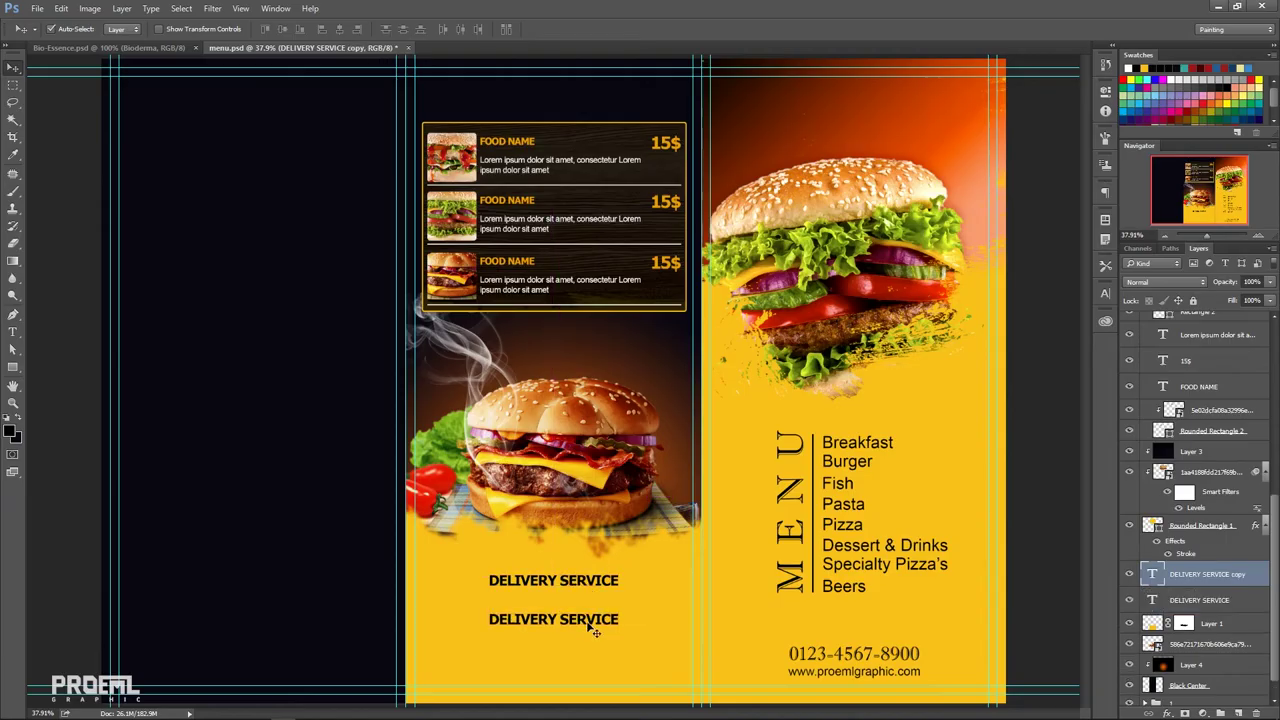
pyautogui.doubleClick(554, 620)
pyautogui.write('0123-3456-7890')
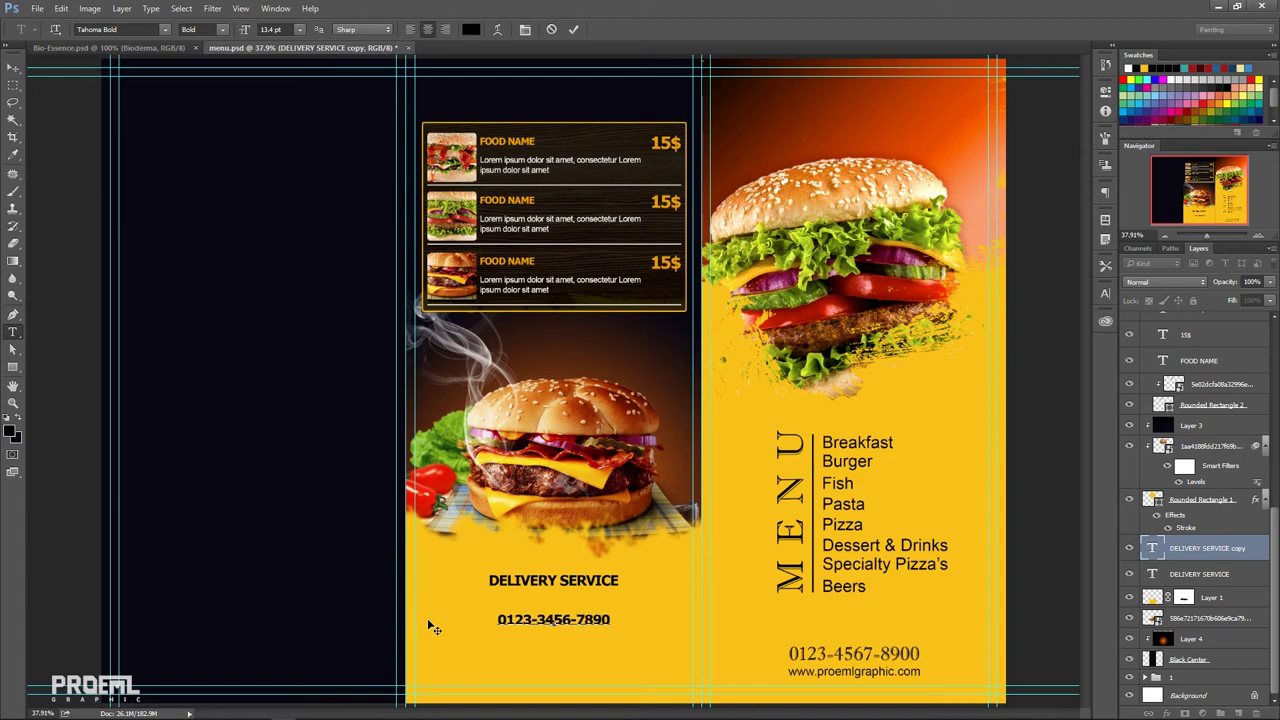
# Enlarge the phone number text to about 134.5%
pyautogui.click(574, 29)
pyautogui.hotkey('ctrl', 't')
pyautogui.moveTo(611, 611)
pyautogui.mouseDown()
pyautogui.moveTo(667, 585)
pyautogui.moveTo(628, 617)
pyautogui.mouseUp()
pyautogui.click(606, 29)
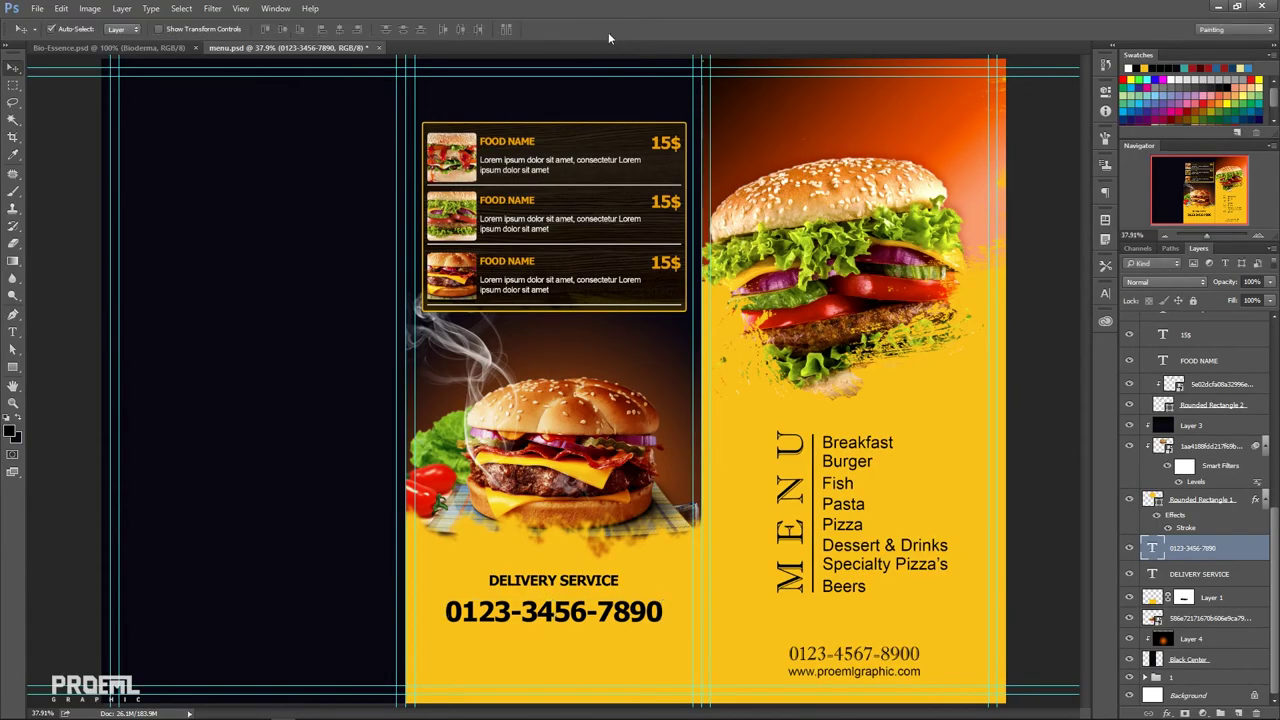
# Add a 'Mail:' line with a contact e-mail address beneath the phone number
pyautogui.moveTo(588, 585); pyautogui.dragTo(597, 647)
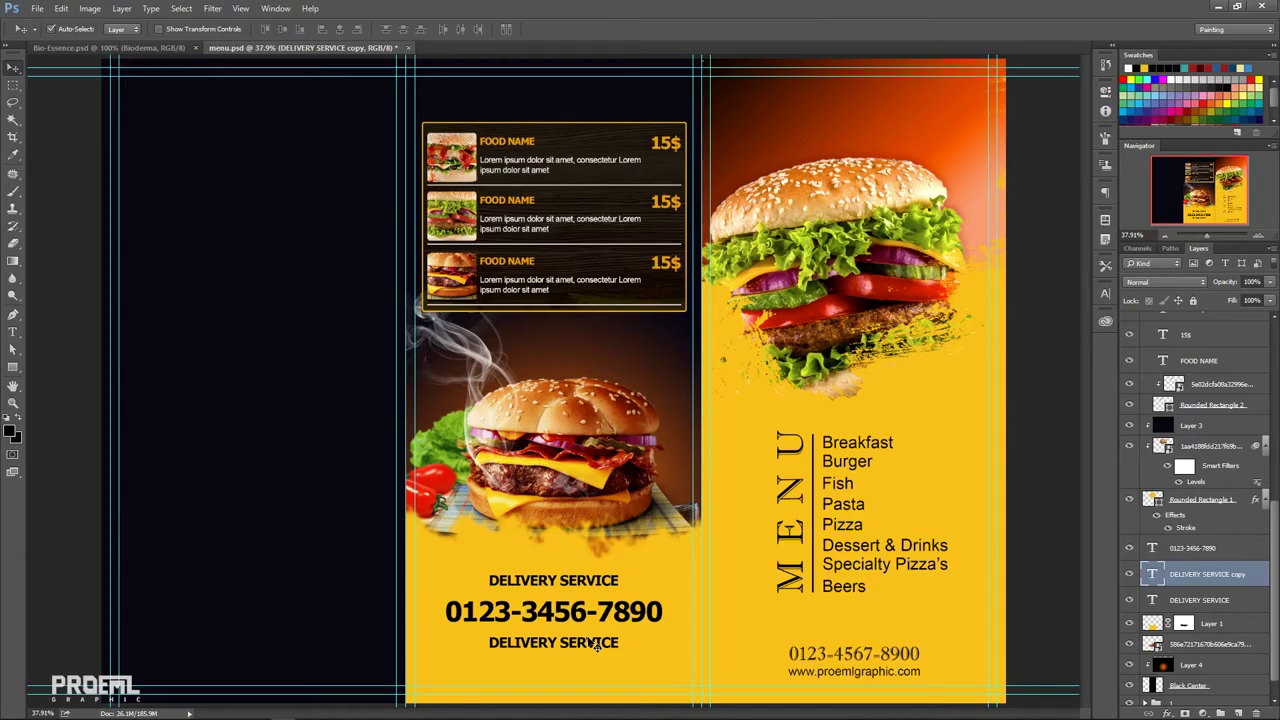
pyautogui.doubleClick(597, 647)
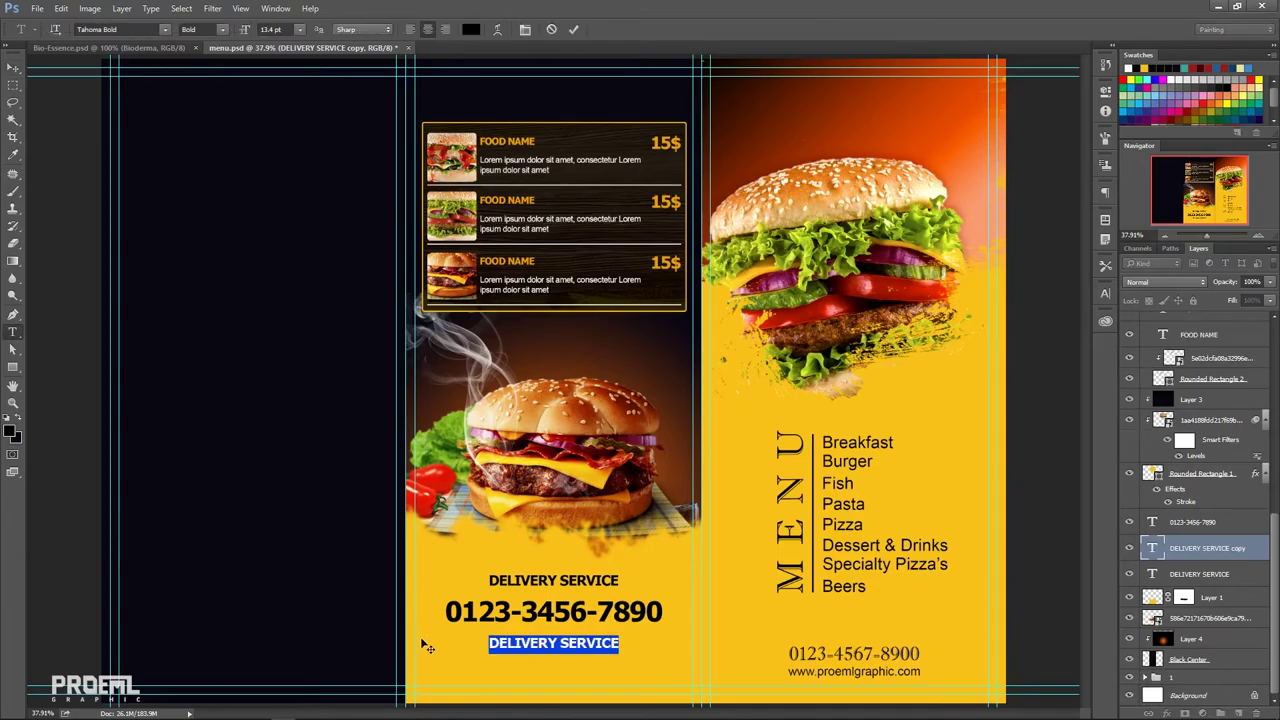
pyautogui.press('BackSpace')
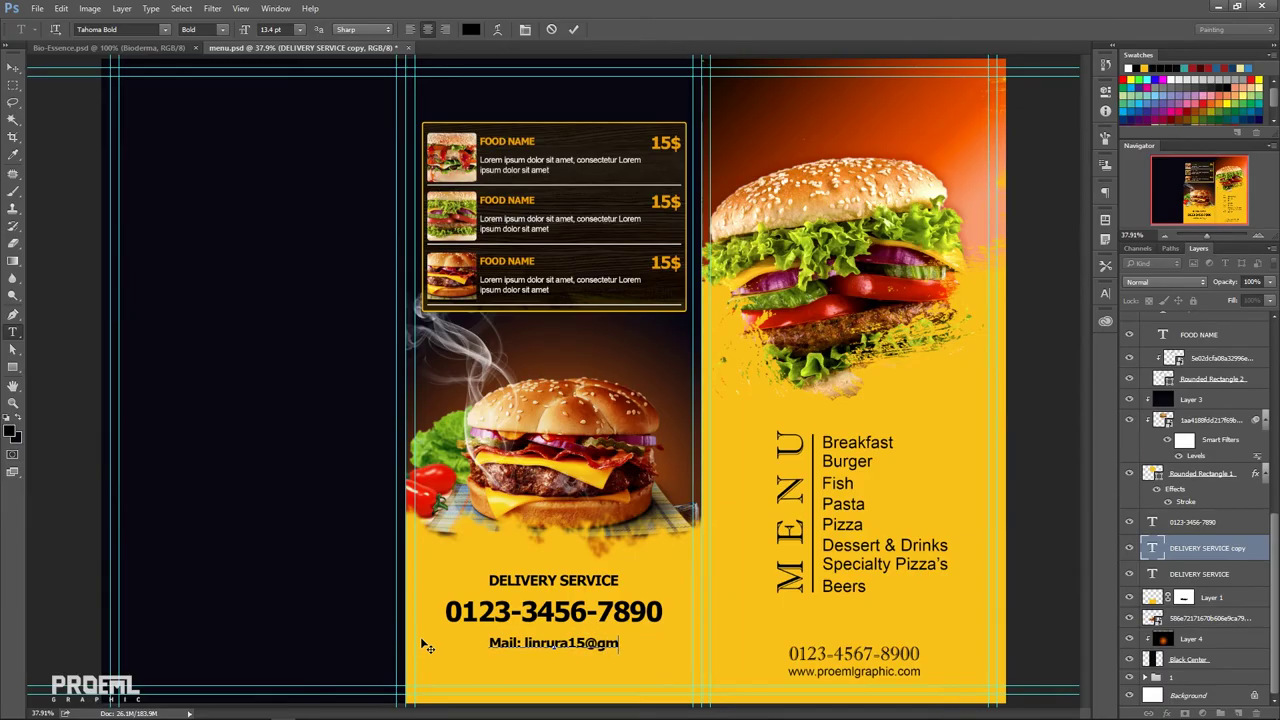
pyautogui.click(573, 29)
pyautogui.scroll(3, 641, 683)
# Nudge the mail line up and fix a mistyped letter in the e-mail address
pyautogui.scroll(1, 596, 520)
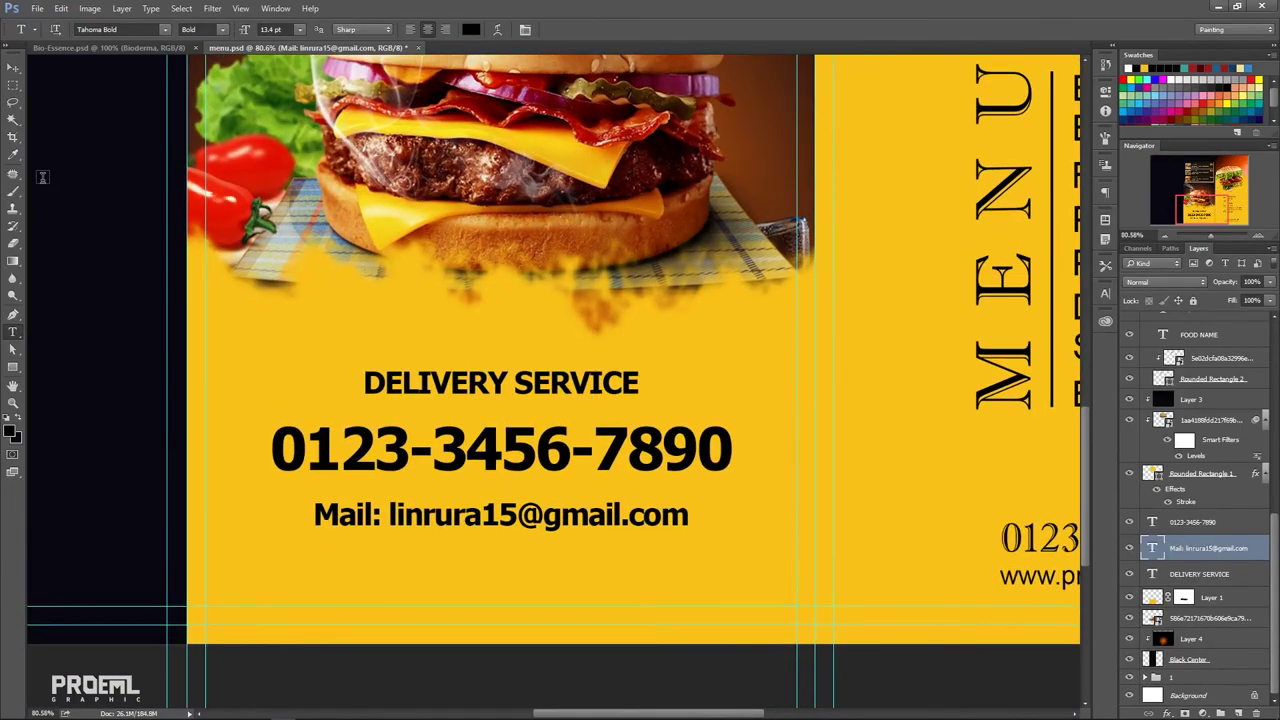
pyautogui.press('v')
pyautogui.hotkey('shift', 'Up')
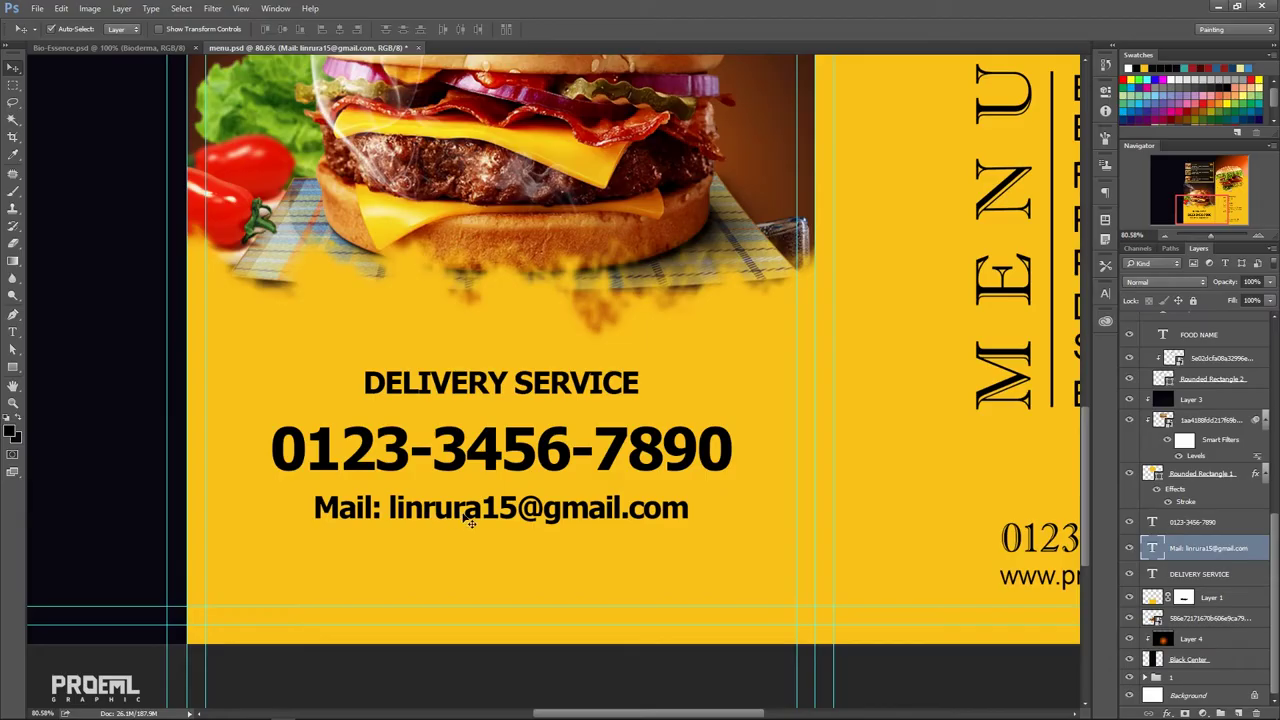
pyautogui.press('t')
pyautogui.moveTo(446, 510); pyautogui.dragTo(456, 510)
pyautogui.write('s')
pyautogui.click(573, 29)
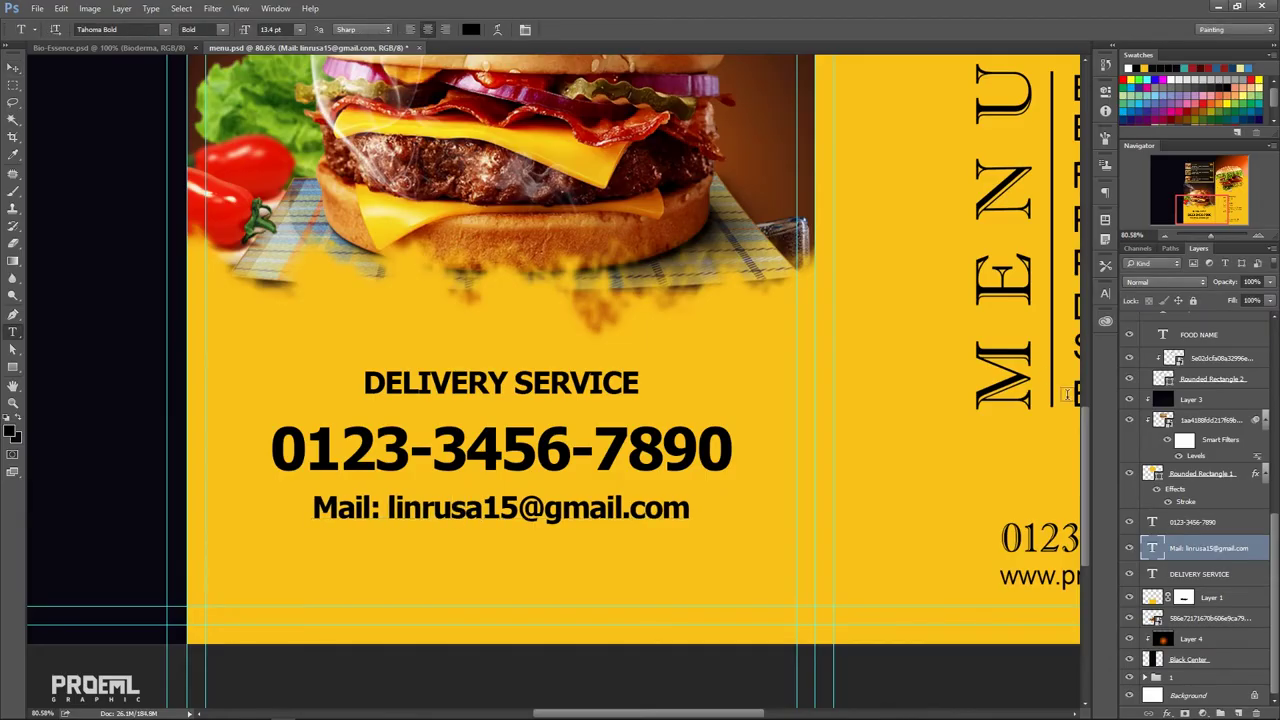
# Set the mail line's font to Arial Regular
pyautogui.click(1106, 294)
pyautogui.write('aral')
pyautogui.press('BackSpace')
pyautogui.press('BackSpace')
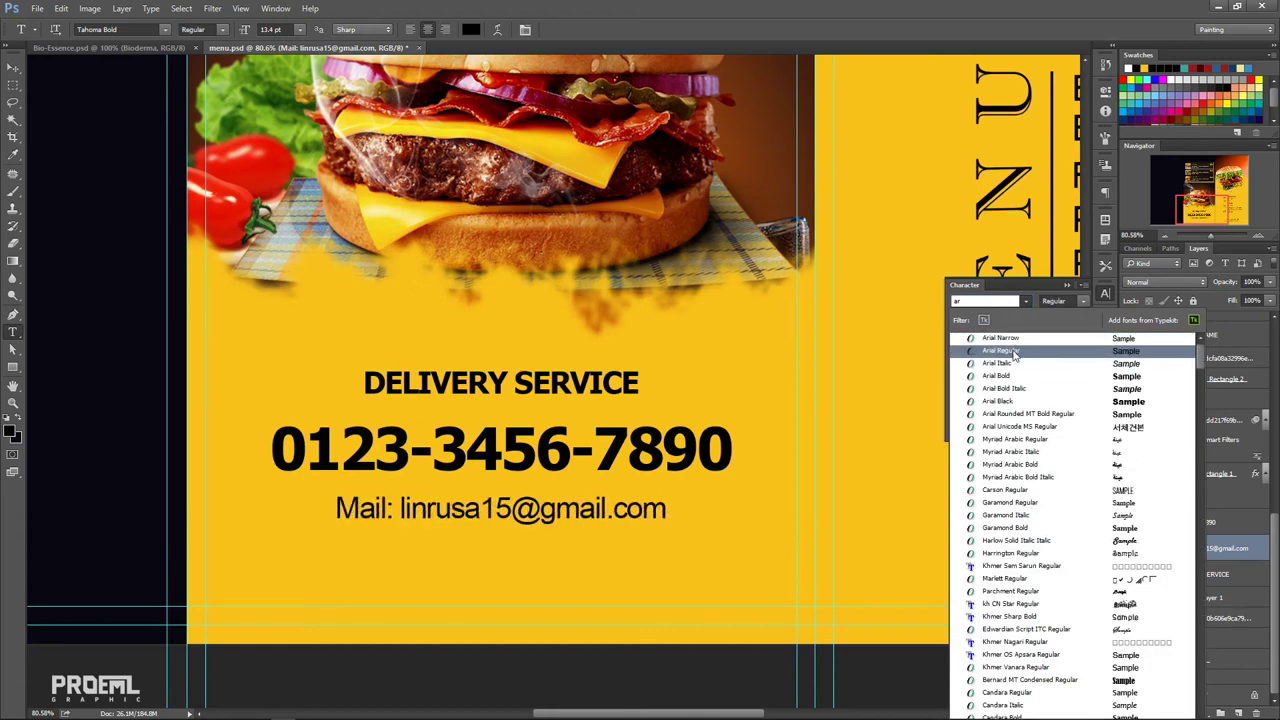
pyautogui.click(1013, 352)
# Duplicate the mail line below and retype it as 'Address: your addres here,...!'
pyautogui.click(13, 67)
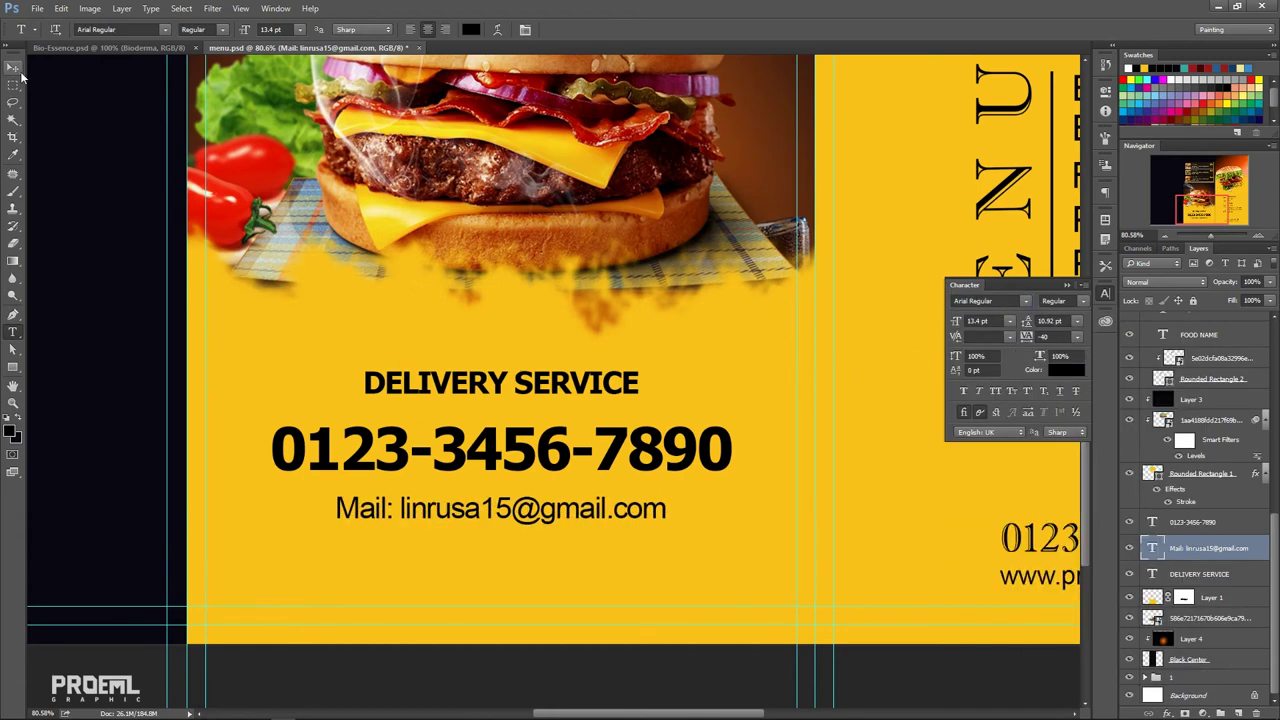
pyautogui.moveTo(555, 524); pyautogui.dragTo(555, 583)
pyautogui.press('t')
pyautogui.moveTo(668, 567); pyautogui.dragTo(316, 557)
pyautogui.write('Address:')
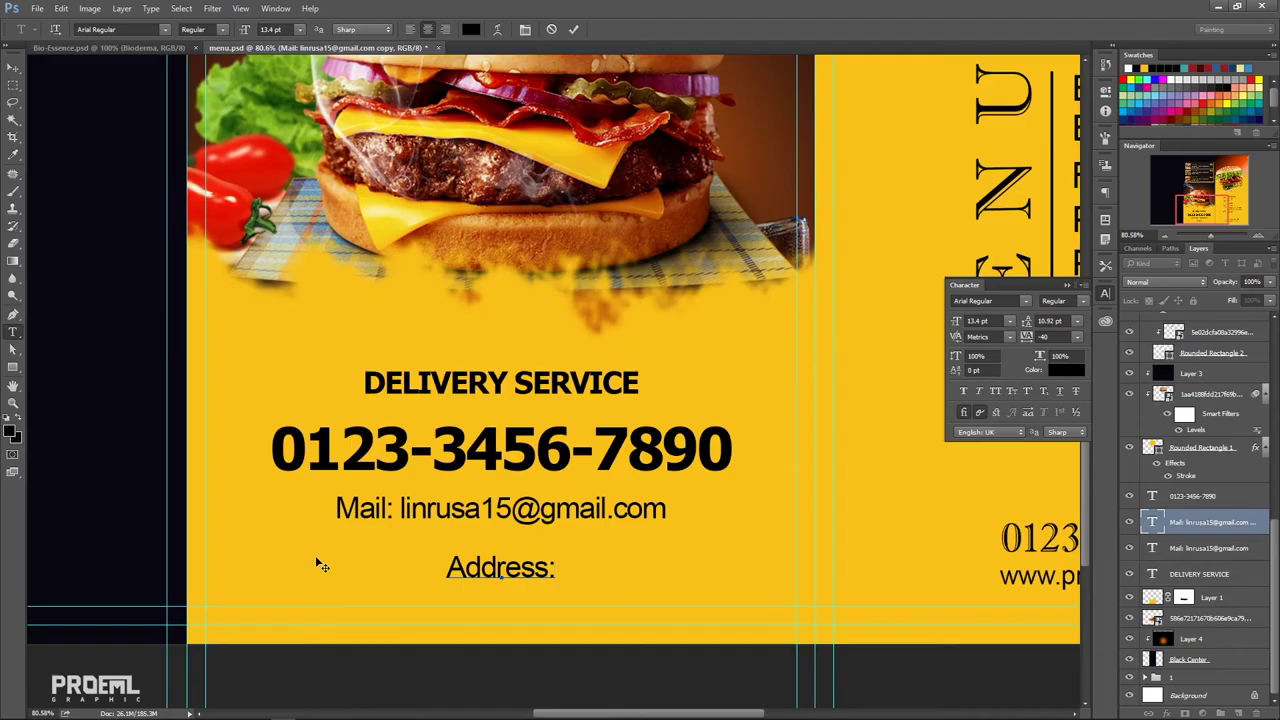
pyautogui.write(' your addres here')
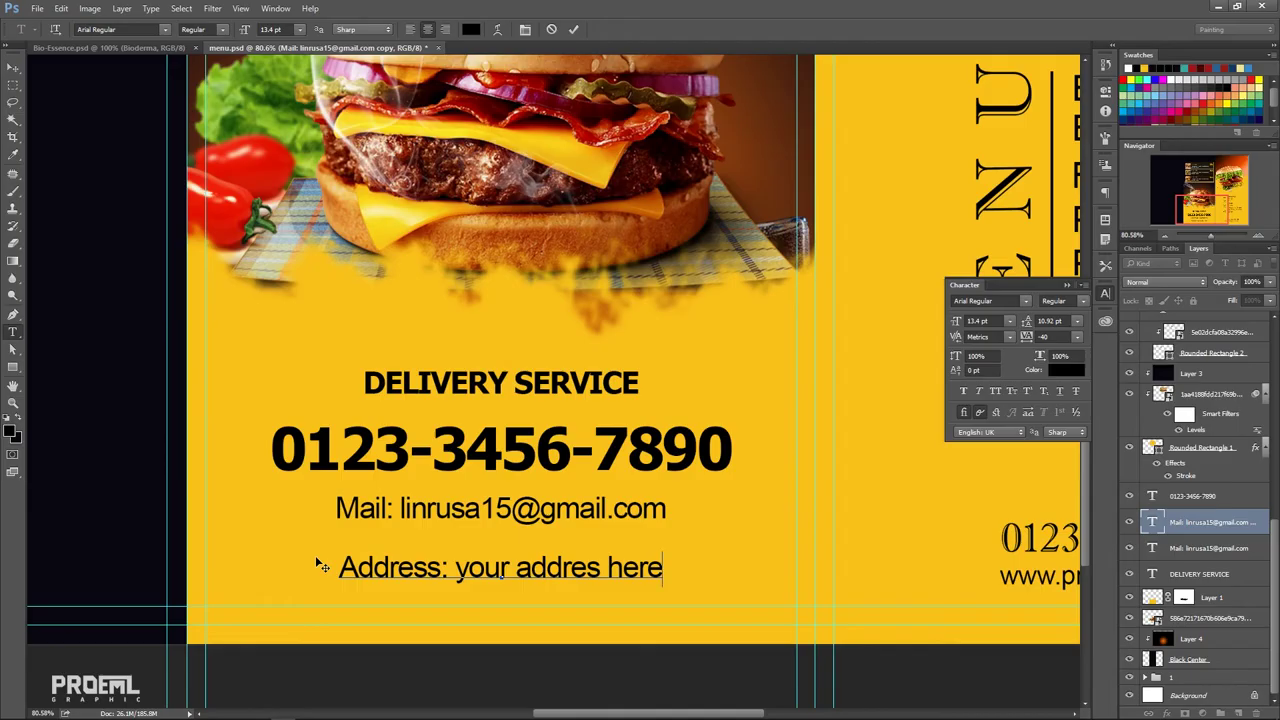
pyautogui.write(',...')
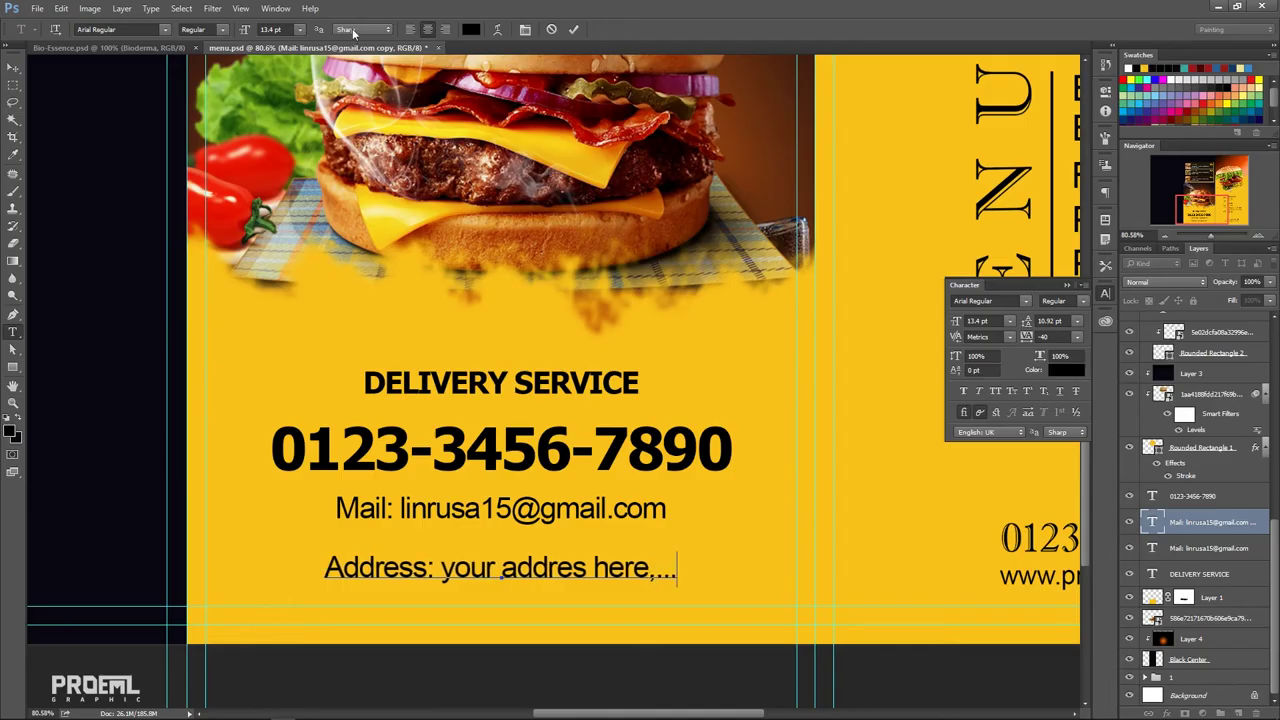
pyautogui.write('!')
pyautogui.click(571, 29)
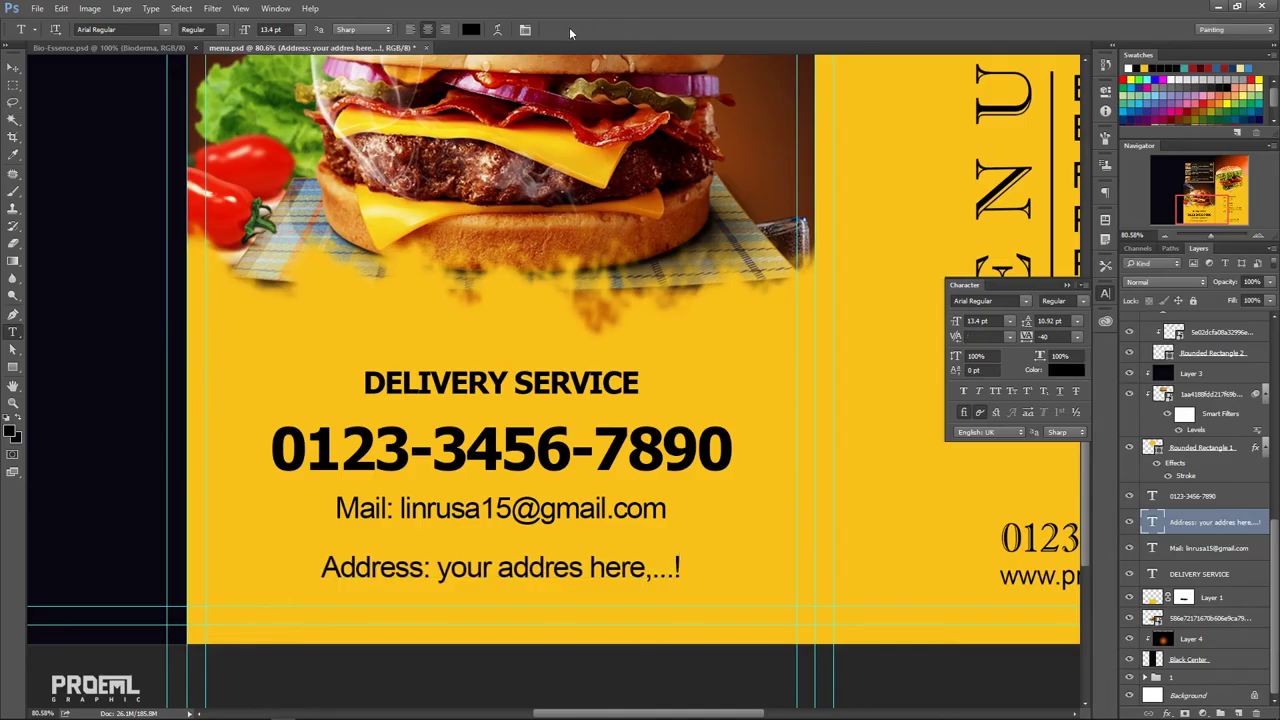
pyautogui.click(13, 67)
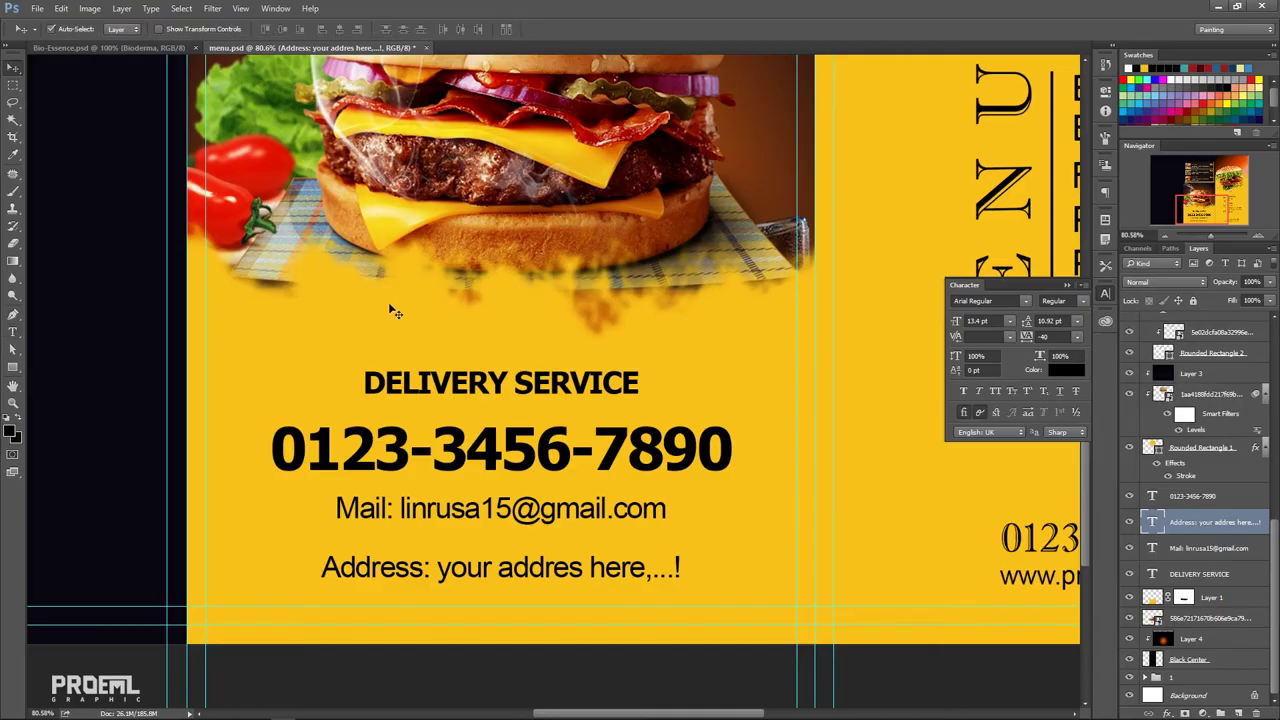
pyautogui.click(571, 458)
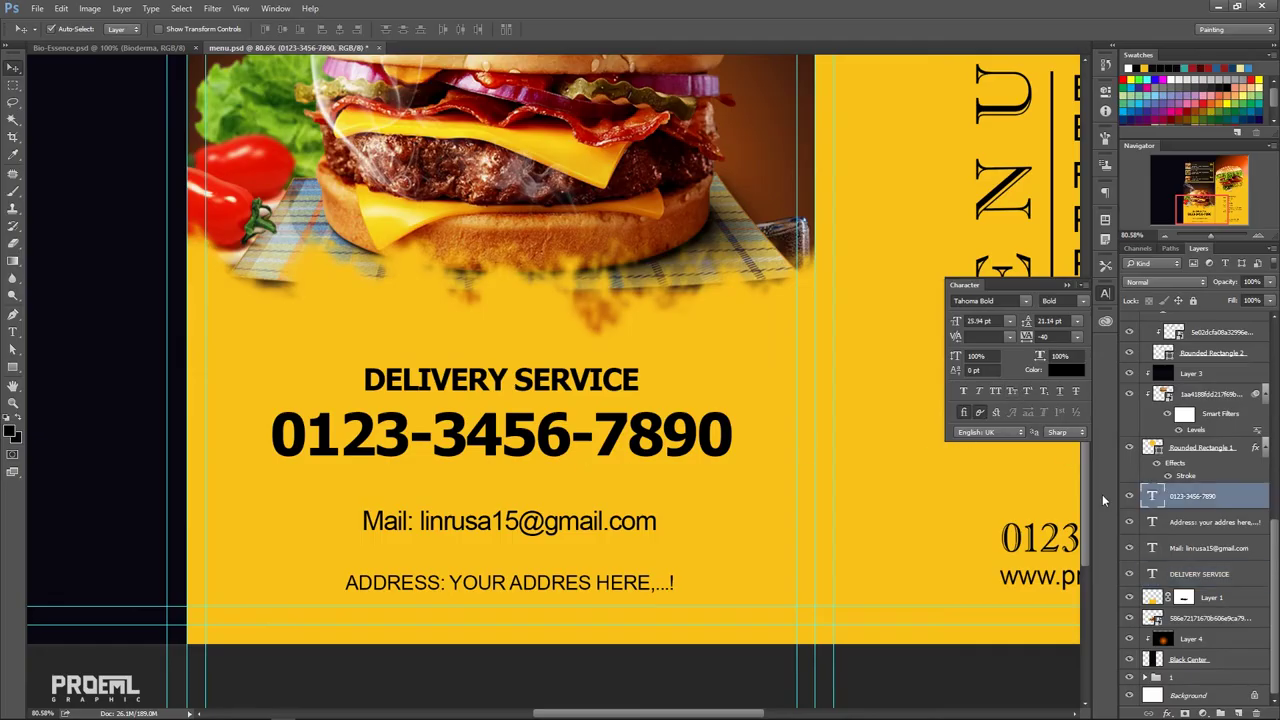
# Give the phone number a golden drop shadow at 64% opacity with smaller size and distance
pyautogui.click(1168, 712)
pyautogui.click(1190, 705)
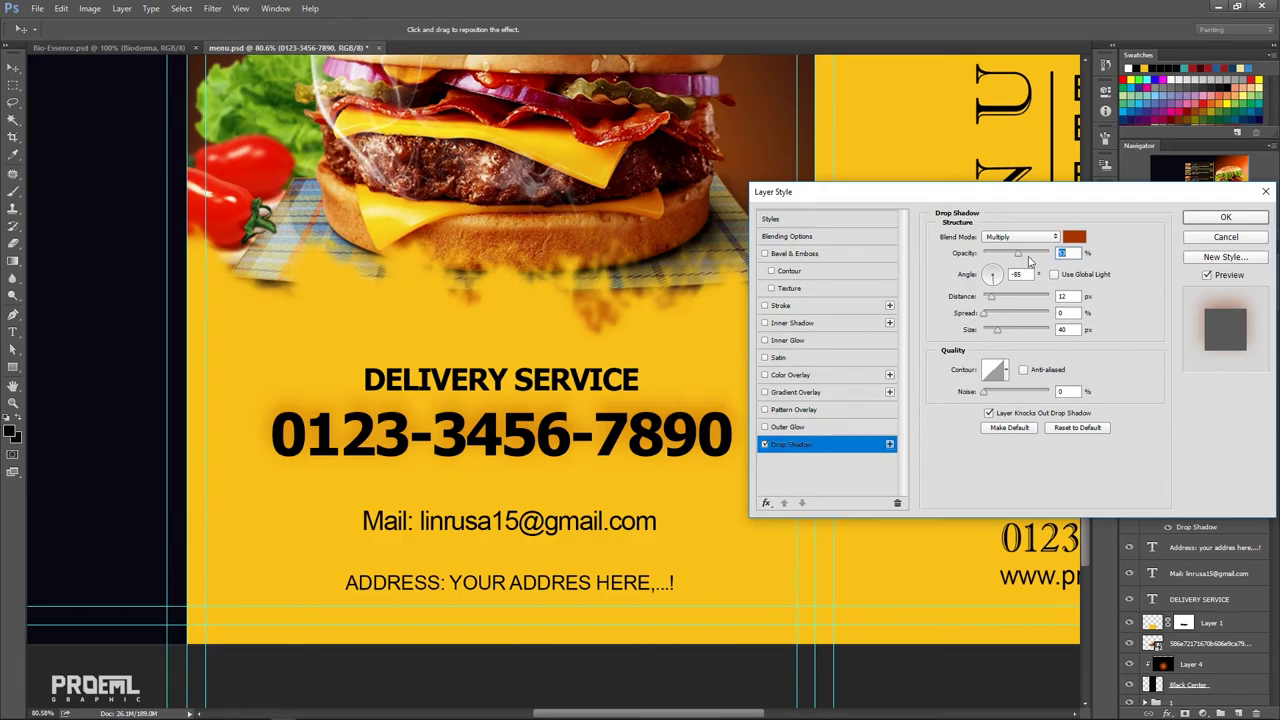
pyautogui.click(1074, 236)
pyautogui.click(563, 625)
pyautogui.click(687, 484)
pyautogui.moveTo(997, 330); pyautogui.dragTo(988, 332)
pyautogui.moveTo(1022, 257); pyautogui.dragTo(1026, 258)
pyautogui.moveTo(996, 303); pyautogui.dragTo(990, 302)
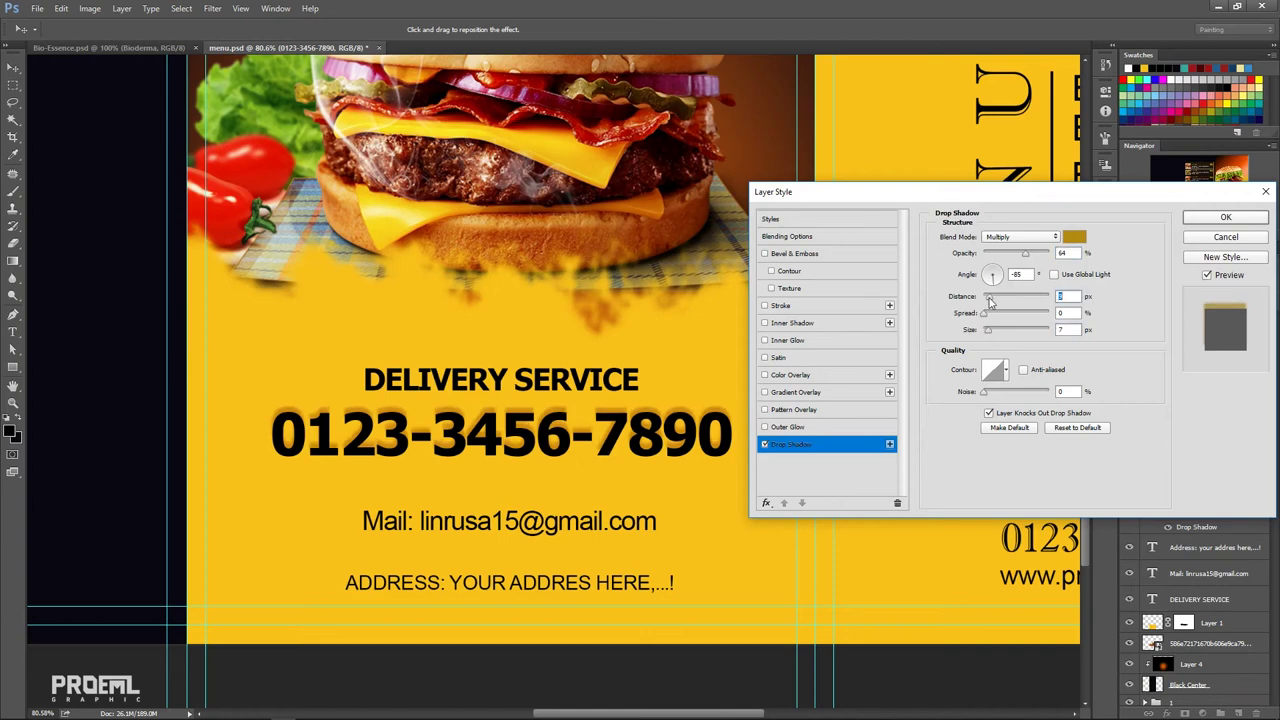
pyautogui.click(1225, 217)
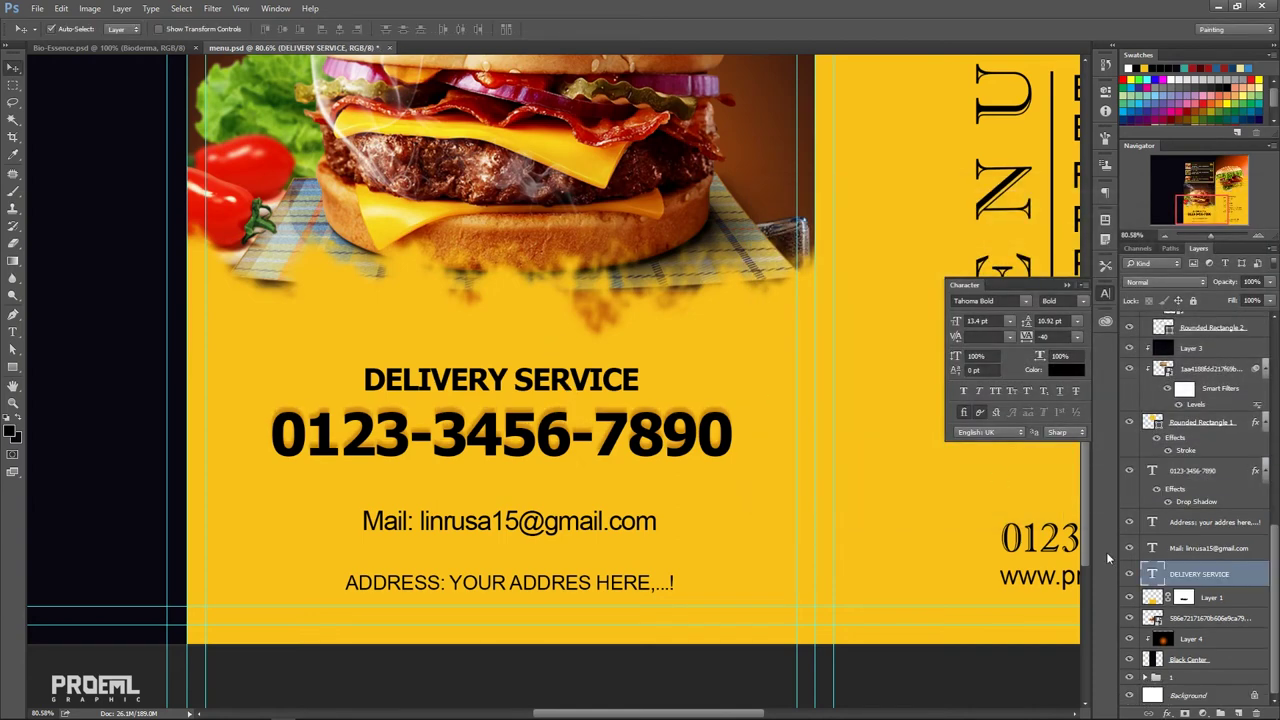
# Add a smaller, closer drop shadow to the DELIVERY SERVICE heading
pyautogui.click(1170, 712)
pyautogui.click(1201, 703)
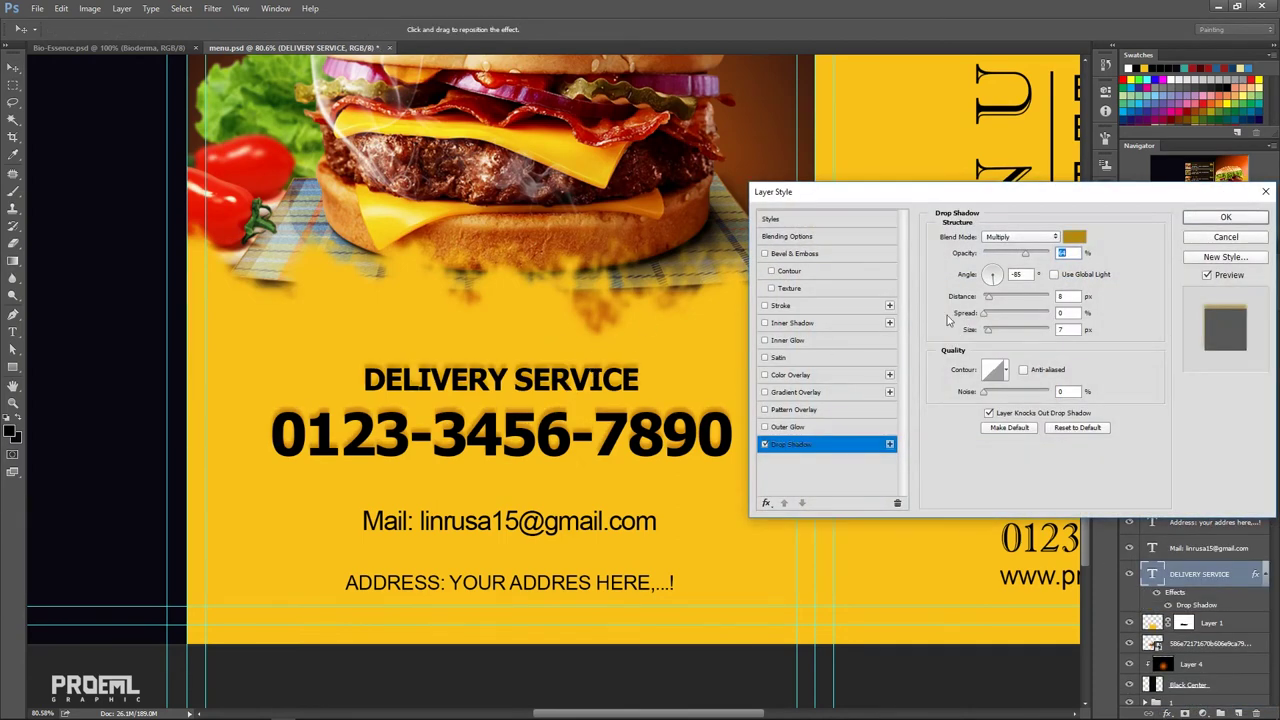
pyautogui.moveTo(988, 334); pyautogui.dragTo(988, 302)
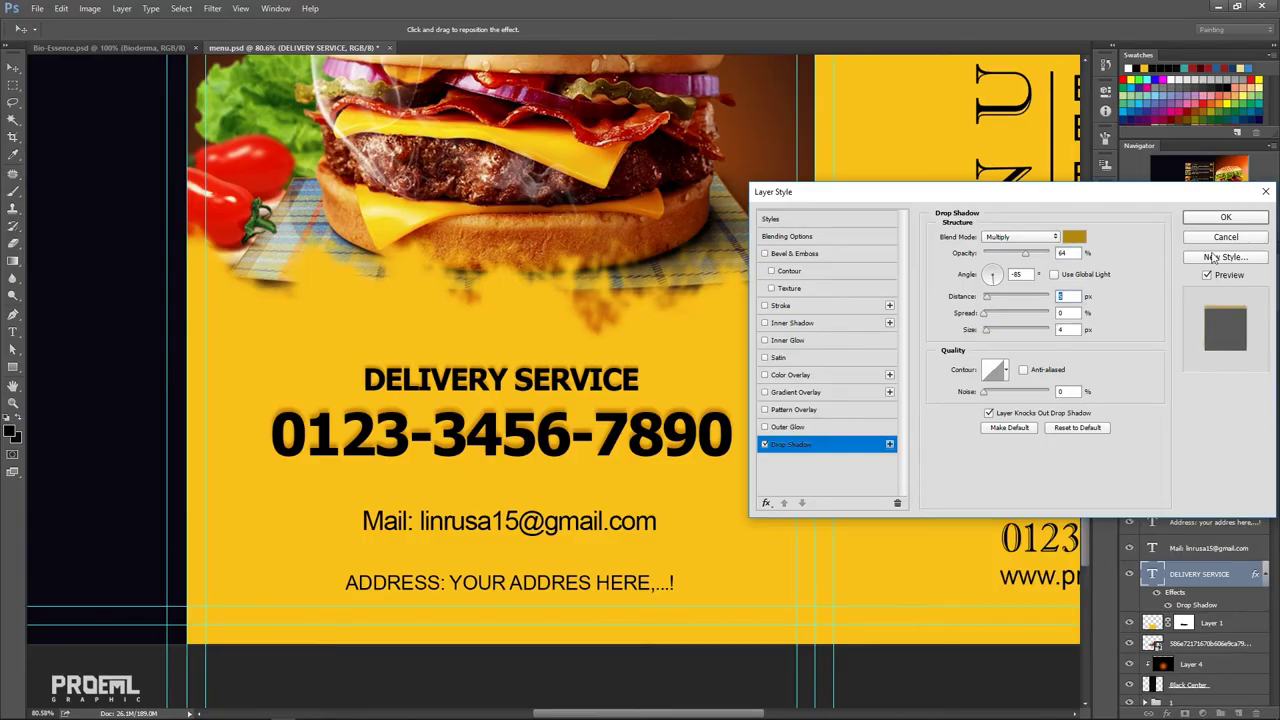
pyautogui.click(1217, 222)
# Move the mail line up under the phone number and zoom out
pyautogui.moveTo(548, 530); pyautogui.dragTo(550, 496)
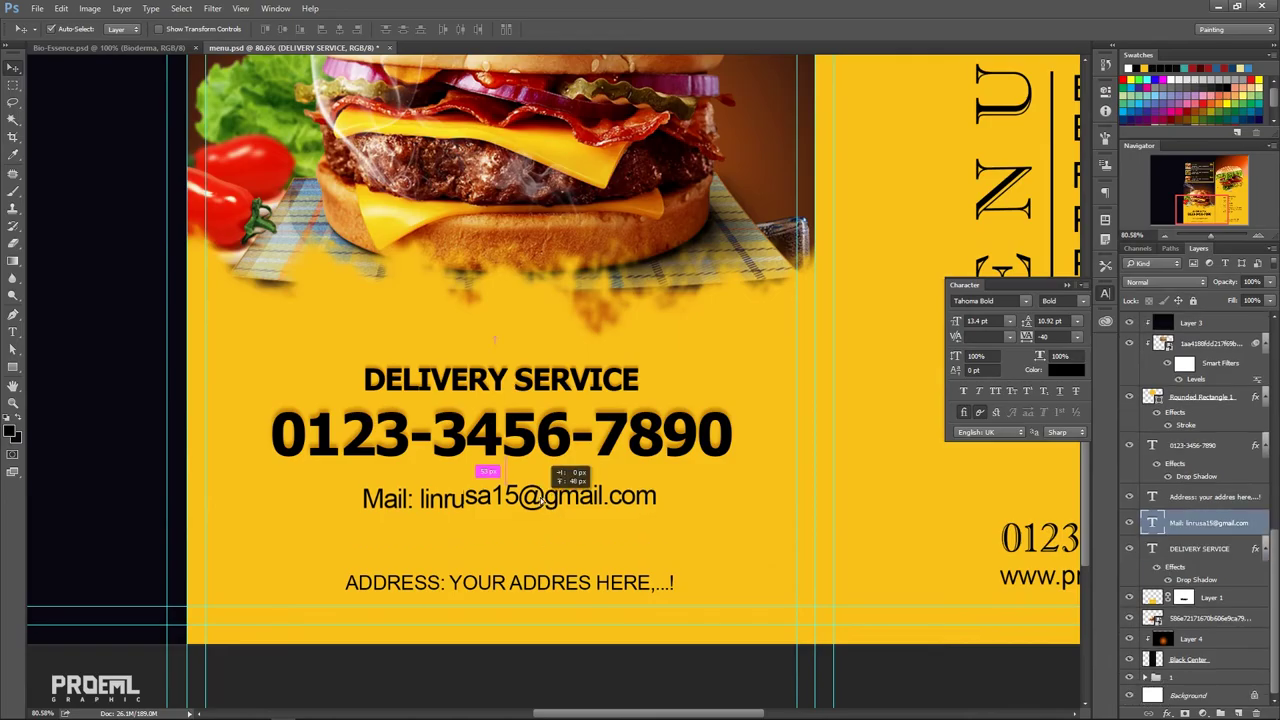
pyautogui.scroll(-2, 634, 426)
pyautogui.scroll(-1, 637, 426)
pyautogui.scroll(-1, 600, 456)
pyautogui.scroll(-1, 615, 445)
# Group the centre panel's layers and name the group Center
pyautogui.click(1105, 293)
pyautogui.scroll(-1, 548, 384)
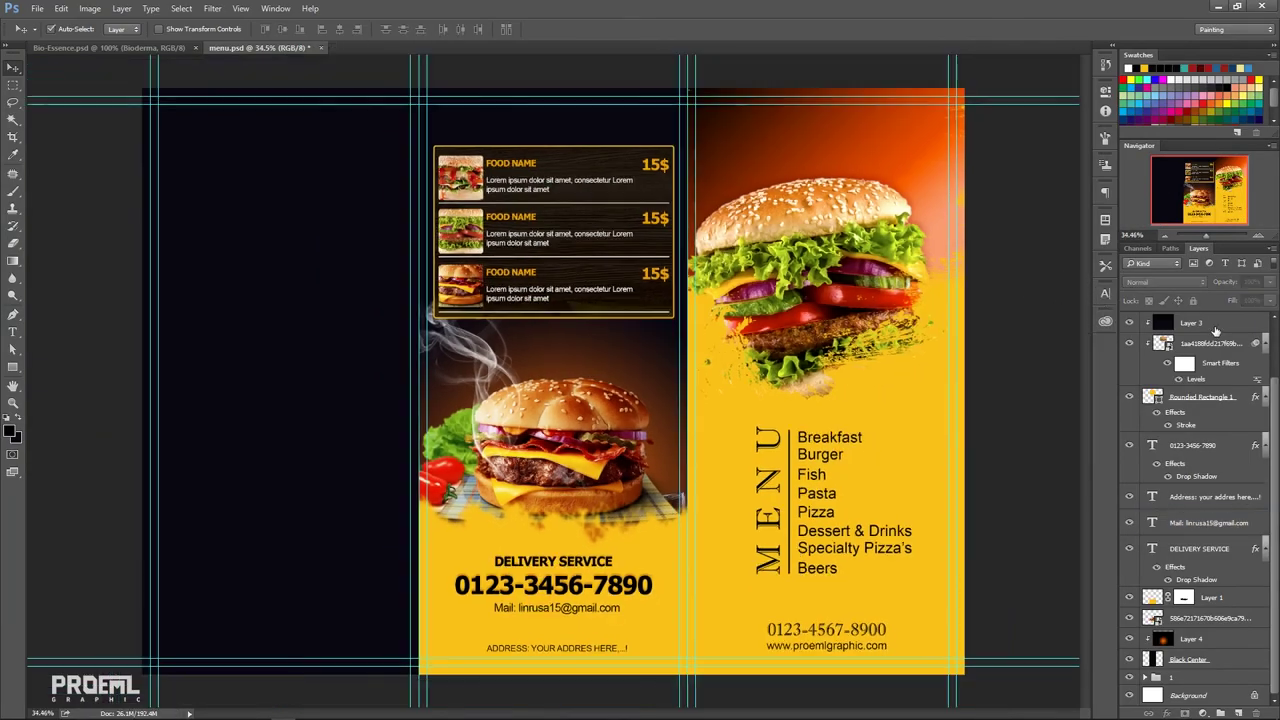
pyautogui.click(1190, 322)
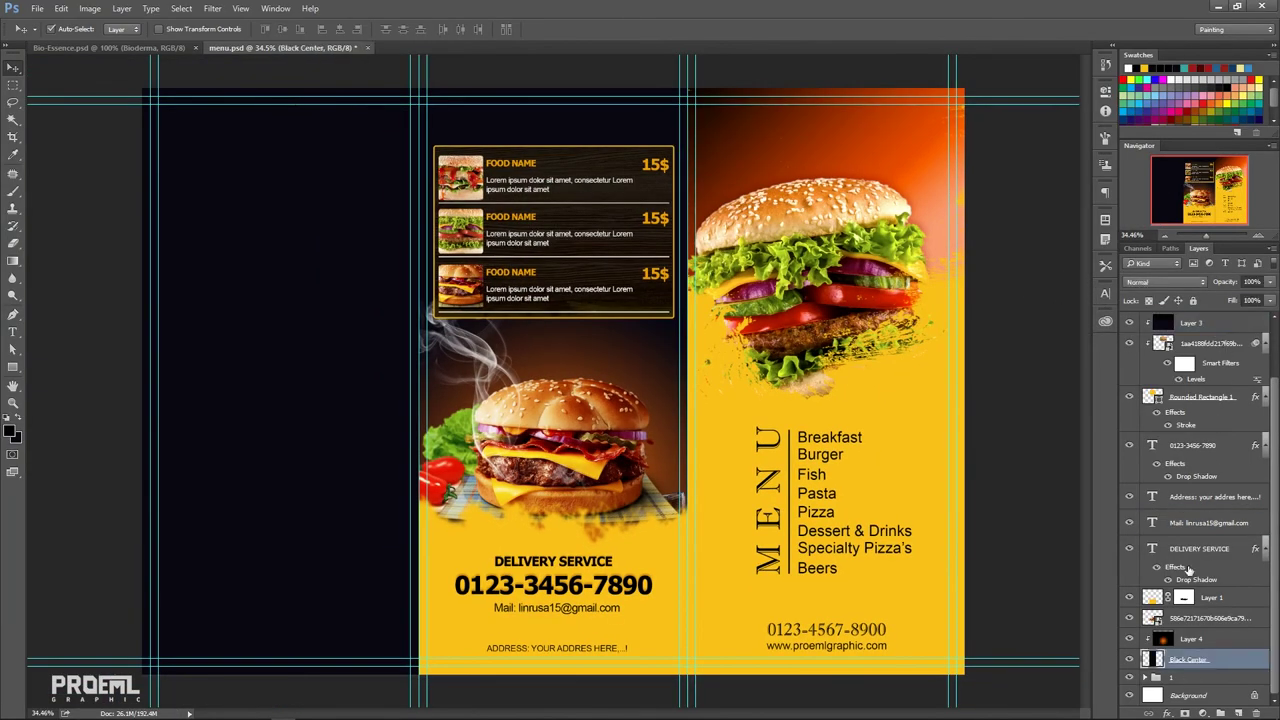
pyautogui.moveTo(1197, 661); pyautogui.dragTo(1195, 330)
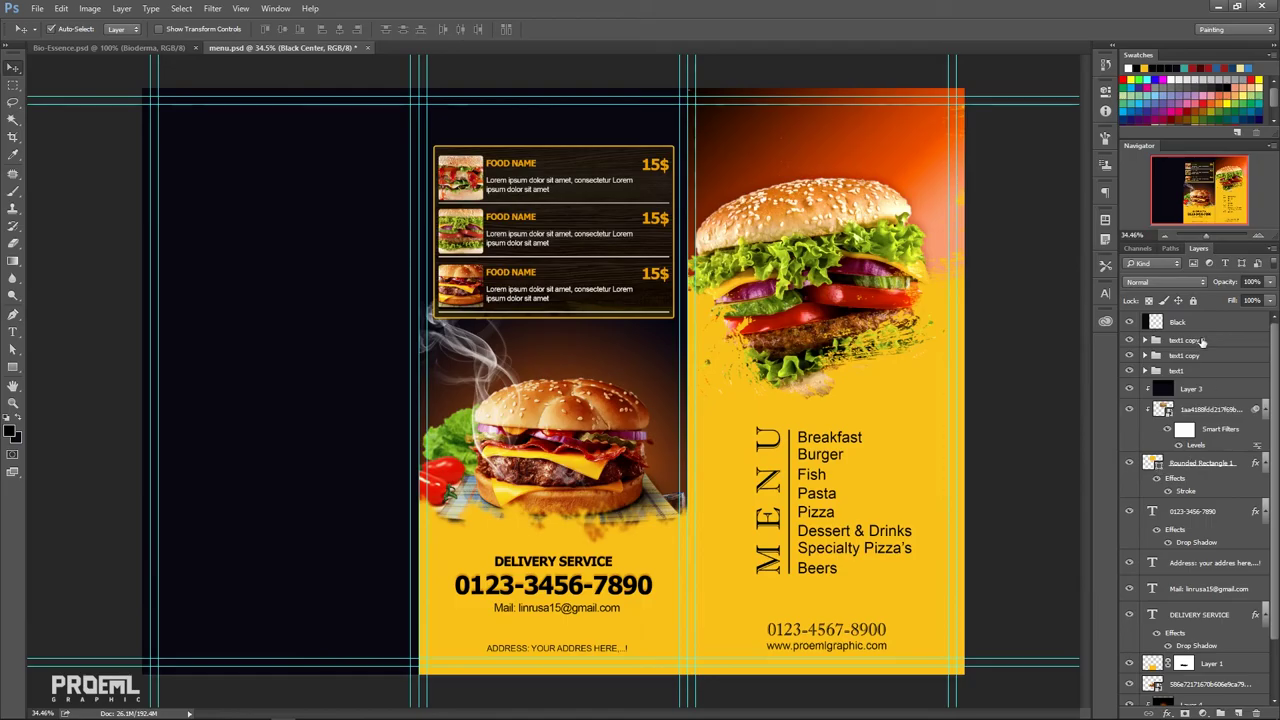
pyautogui.keyDown('shift'); pyautogui.click(1200, 340); pyautogui.keyUp('shift')
pyautogui.hotkey('ctrl', 'g')
pyautogui.click(1129, 340)
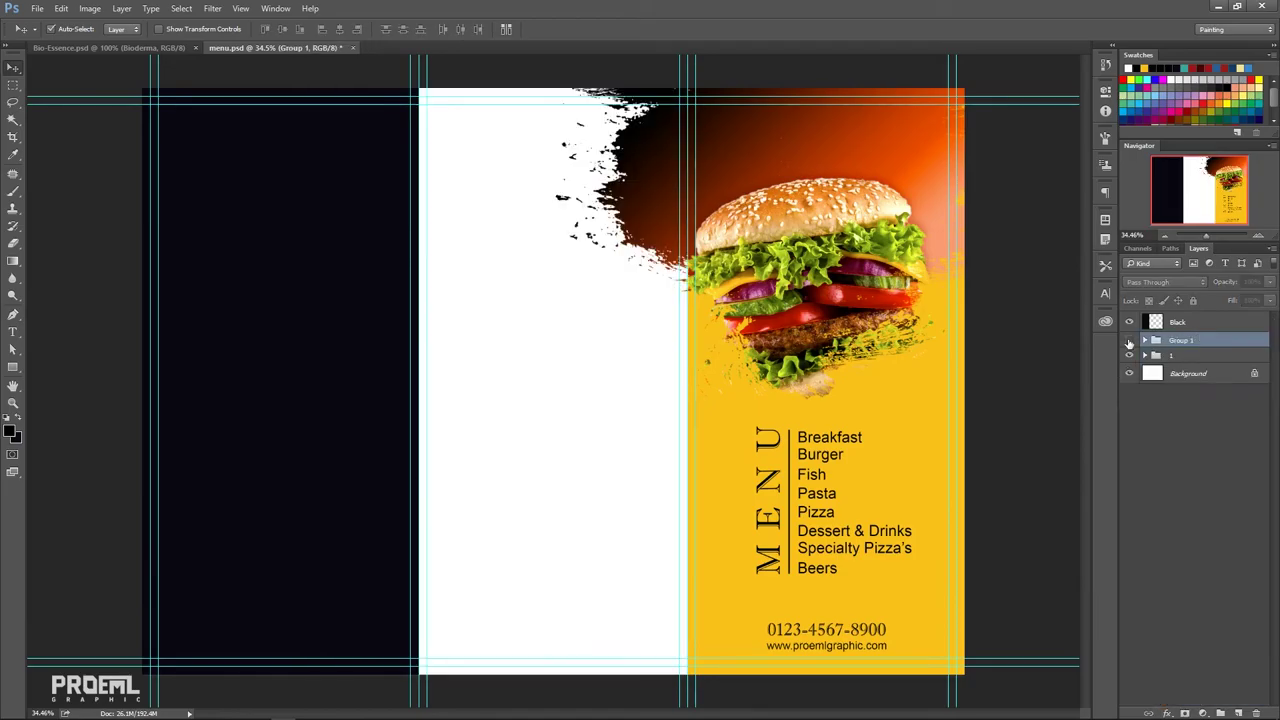
pyautogui.click(1129, 341)
pyautogui.doubleClick(1183, 341)
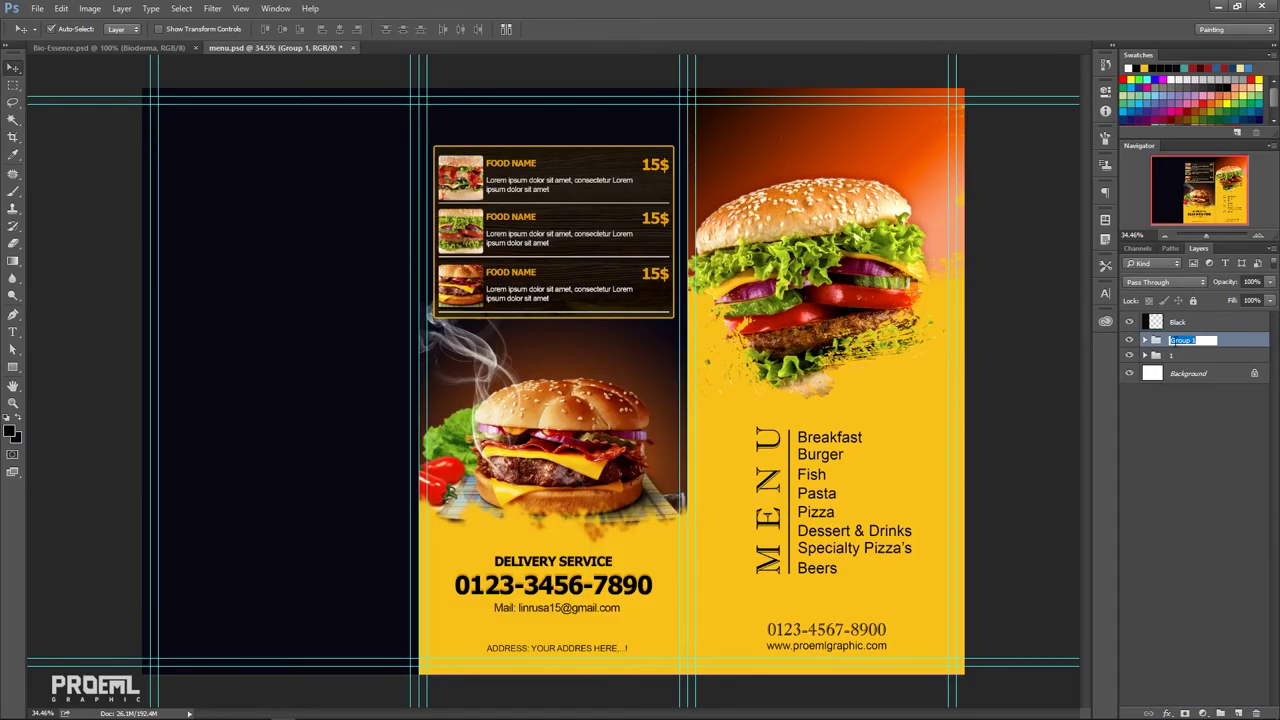
pyautogui.write('Center')
pyautogui.press('Return')
# Rename the third layer group to Right
pyautogui.click(1129, 340)
pyautogui.click(1129, 340)
pyautogui.click(1129, 340)
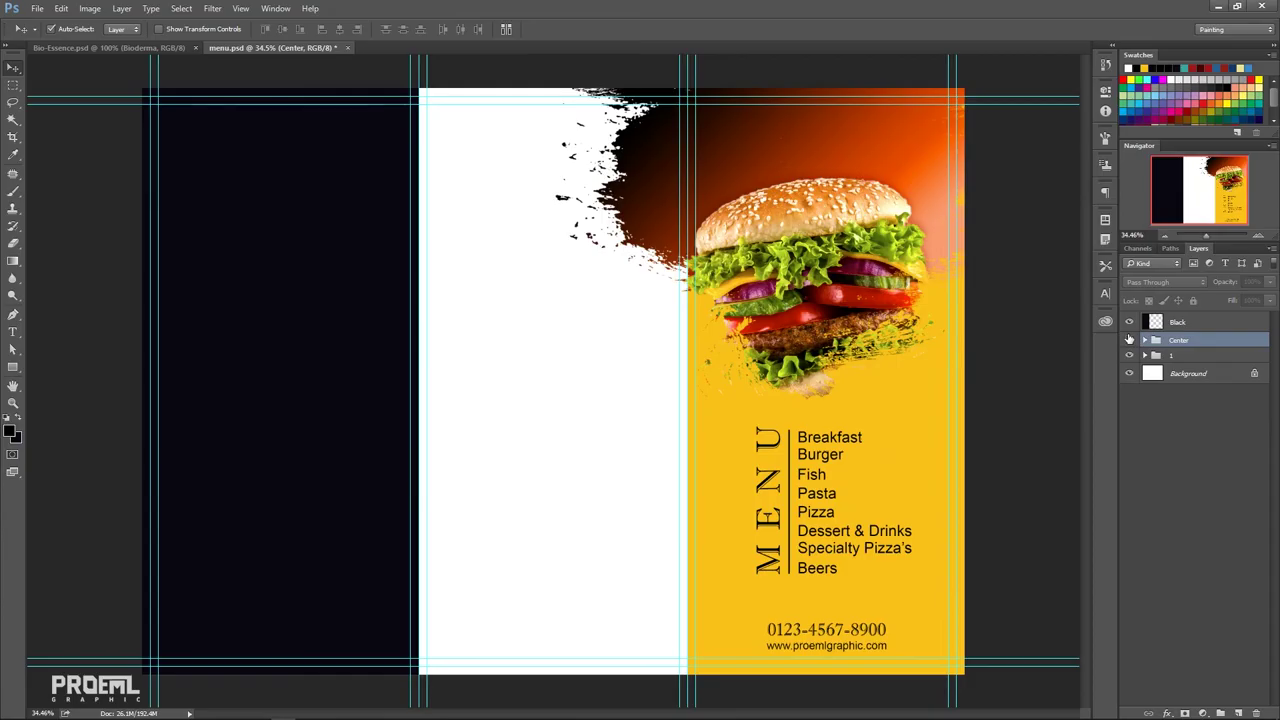
pyautogui.click(1129, 340)
pyautogui.doubleClick(1175, 356)
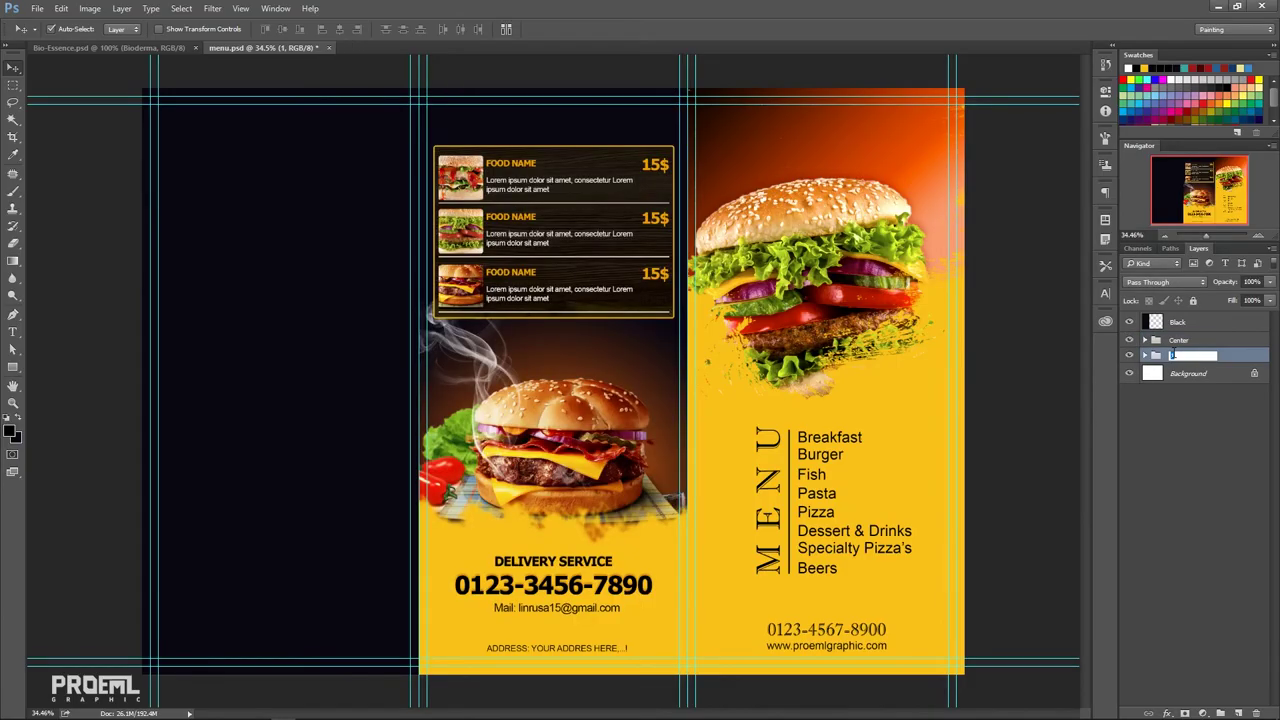
pyautogui.write('Right')
pyautogui.press('Return')
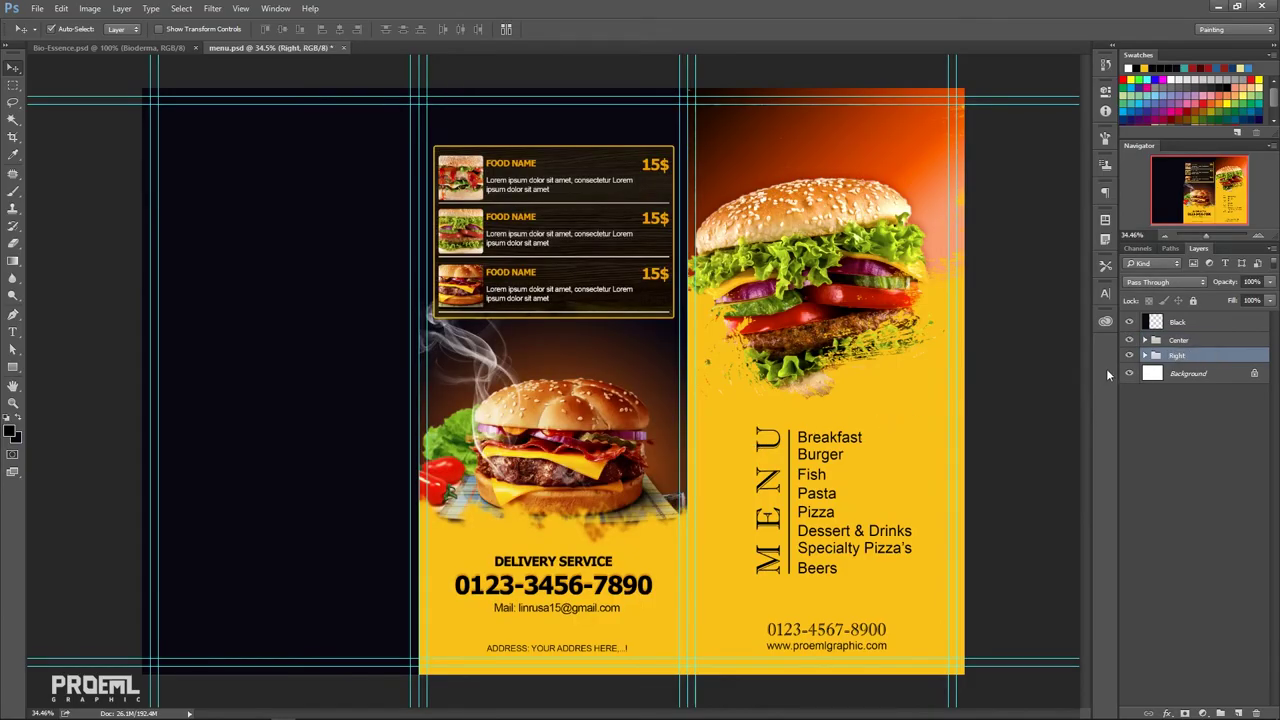
# Add a new empty layer above Layer 1 and clip it to Layer 1
pyautogui.click(1129, 340)
pyautogui.click(1129, 340)
pyautogui.click(1129, 321)
pyautogui.click(1129, 321)
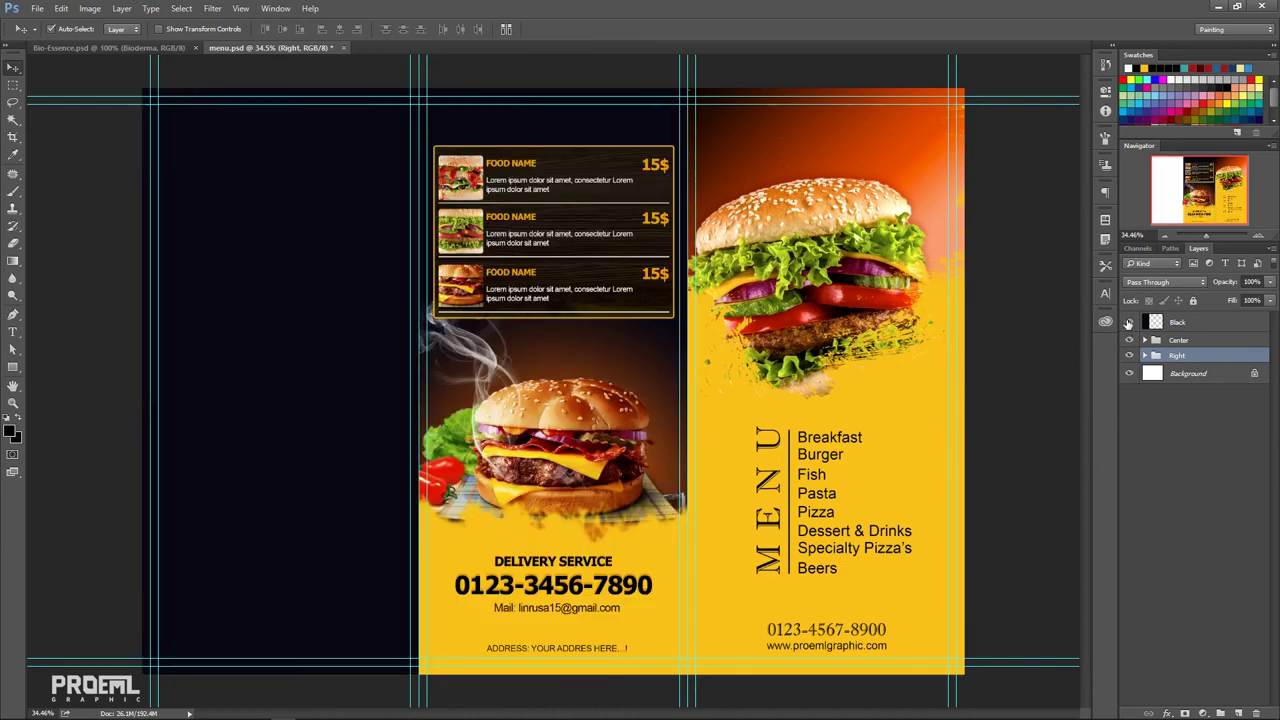
pyautogui.click(662, 553)
pyautogui.click(1129, 597)
pyautogui.click(1129, 597)
pyautogui.click(1129, 597)
pyautogui.click(1129, 597)
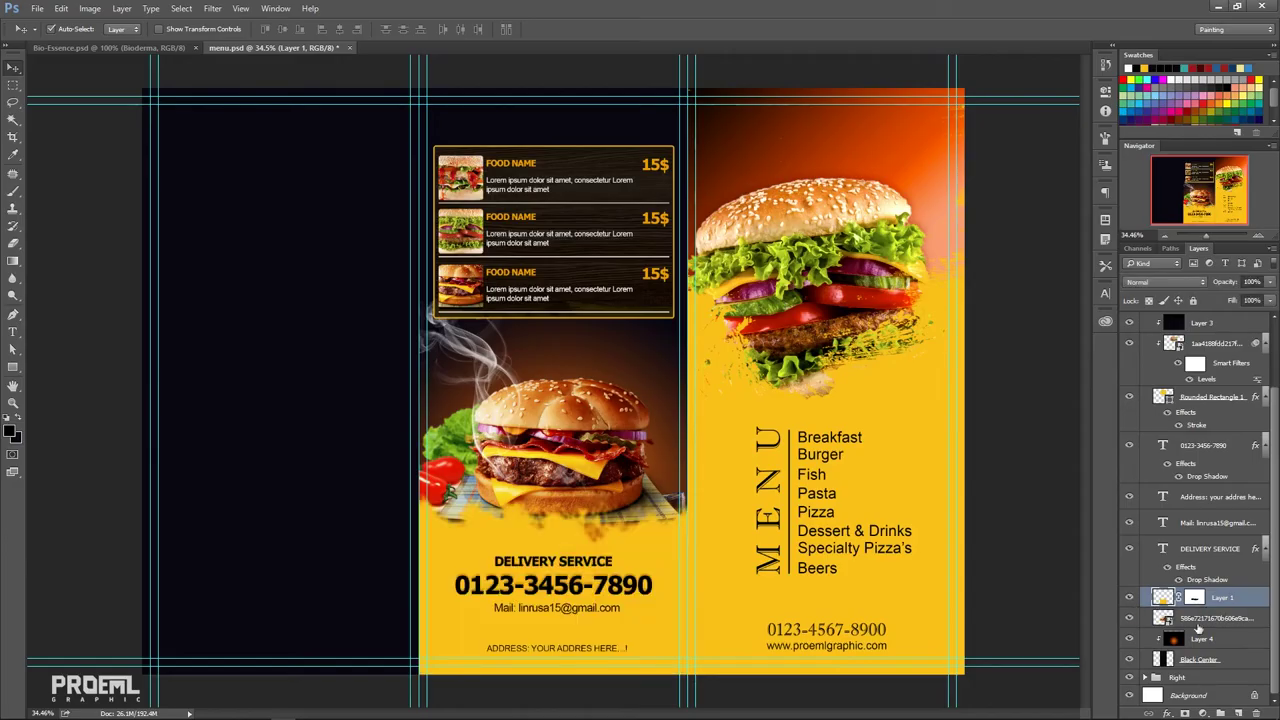
pyautogui.click(1240, 712)
pyautogui.rightClick(1224, 588)
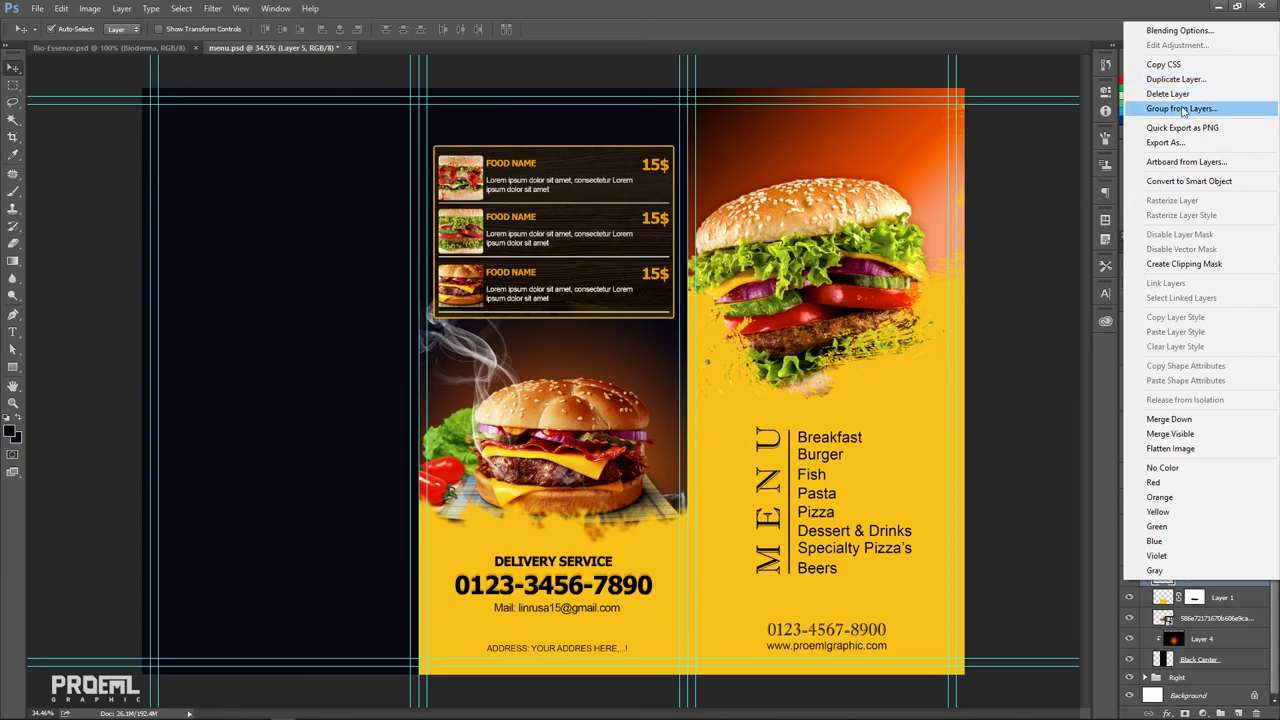
pyautogui.click(1184, 263)
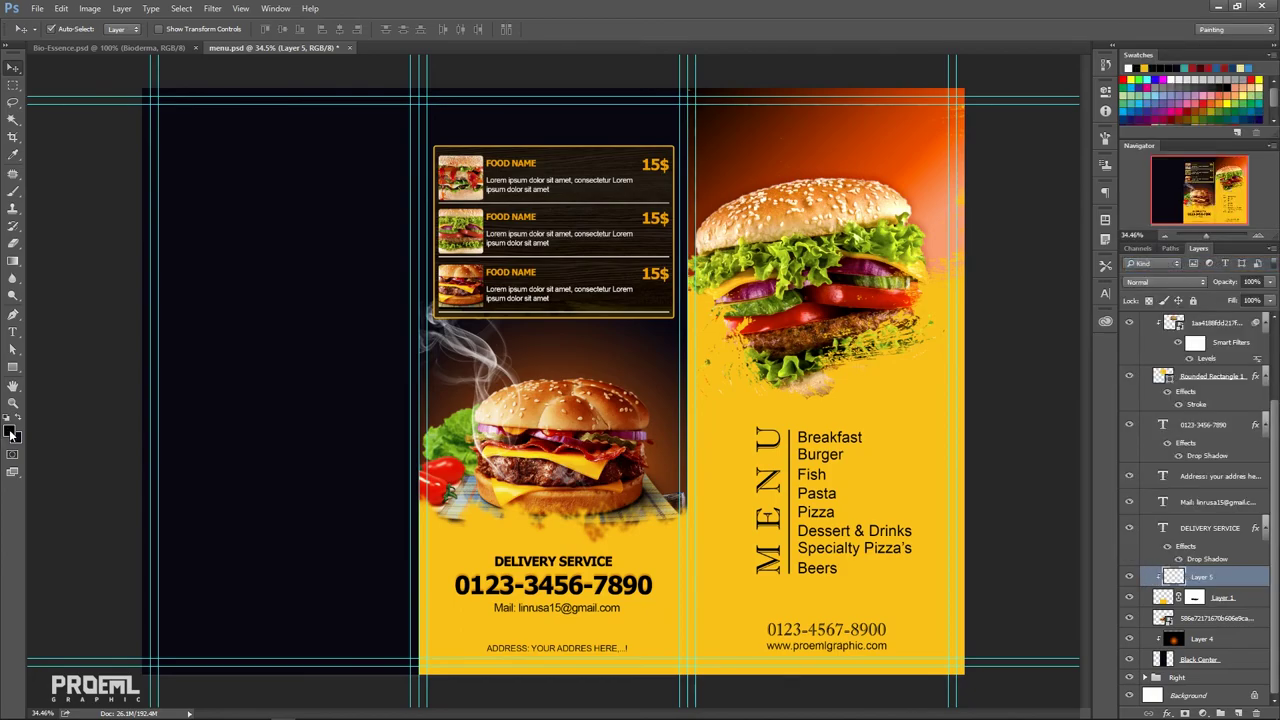
# Set up a Foreground to Transparent gradient with dark orange #924100 as the foreground colour
pyautogui.click(13, 260)
pyautogui.click(88, 29)
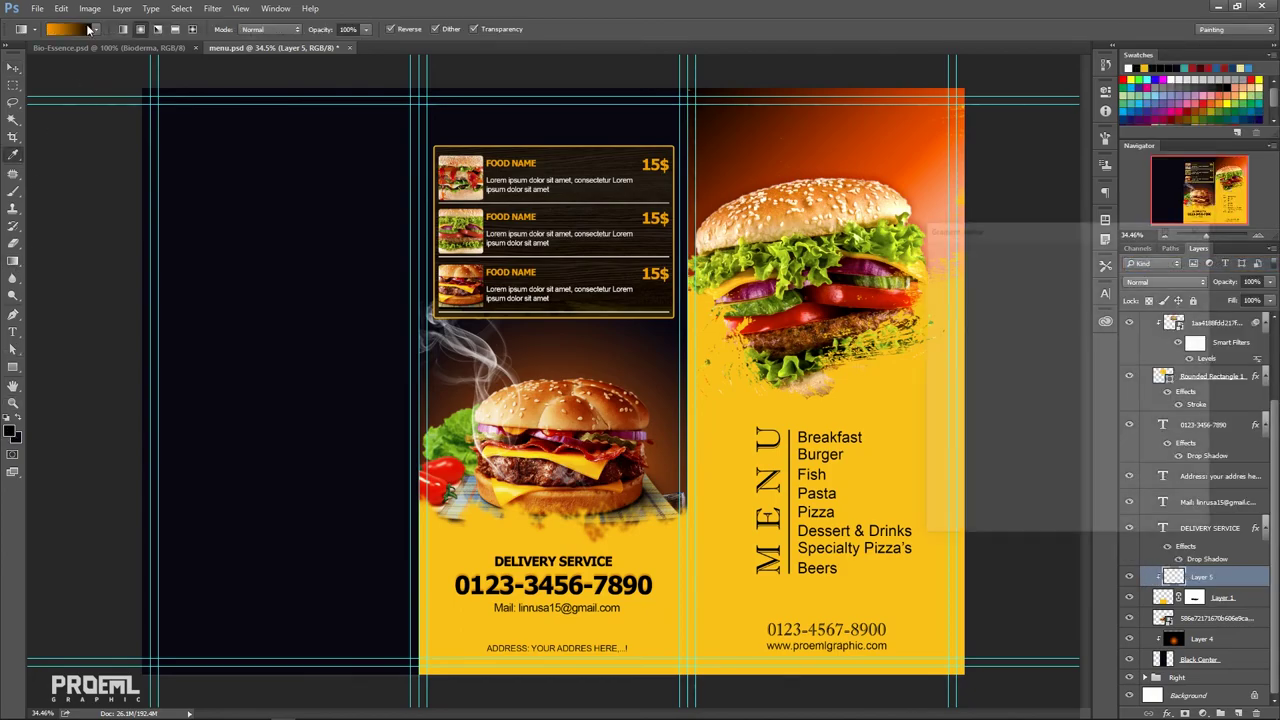
pyautogui.click(971, 275)
pyautogui.click(1178, 258)
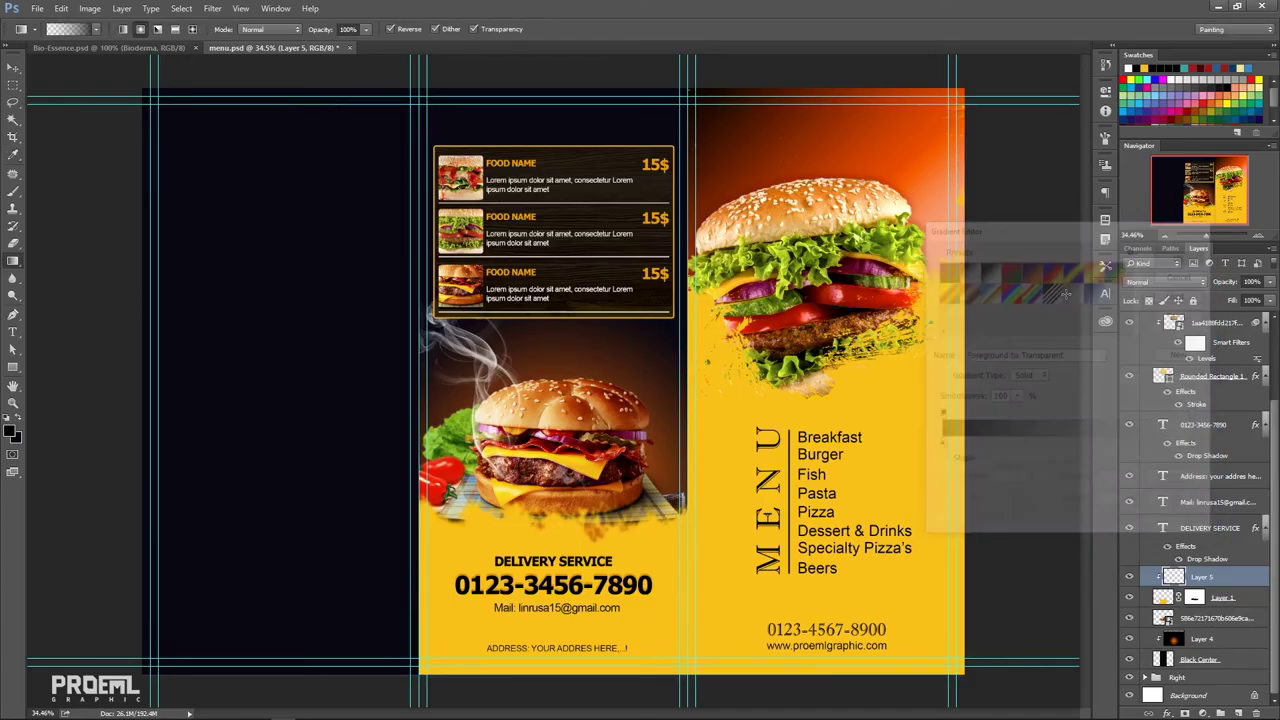
pyautogui.click(11, 431)
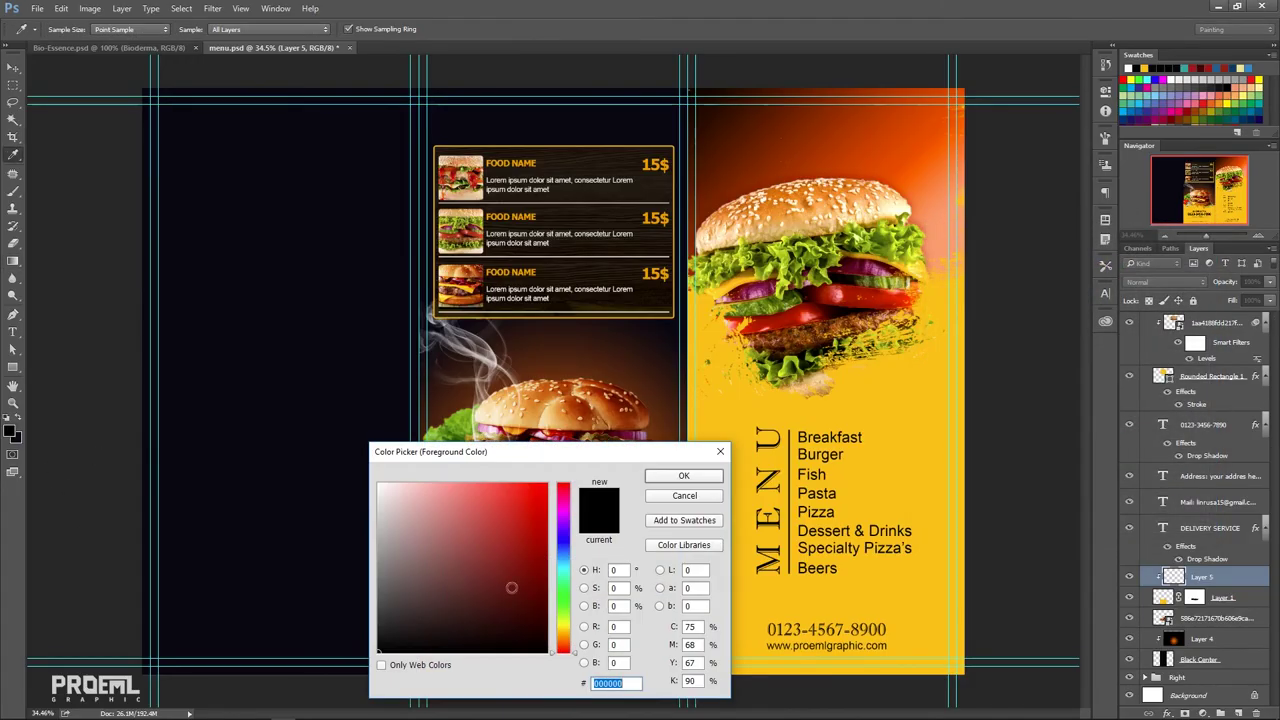
pyautogui.click(563, 630)
pyautogui.click(546, 556)
pyautogui.click(573, 633)
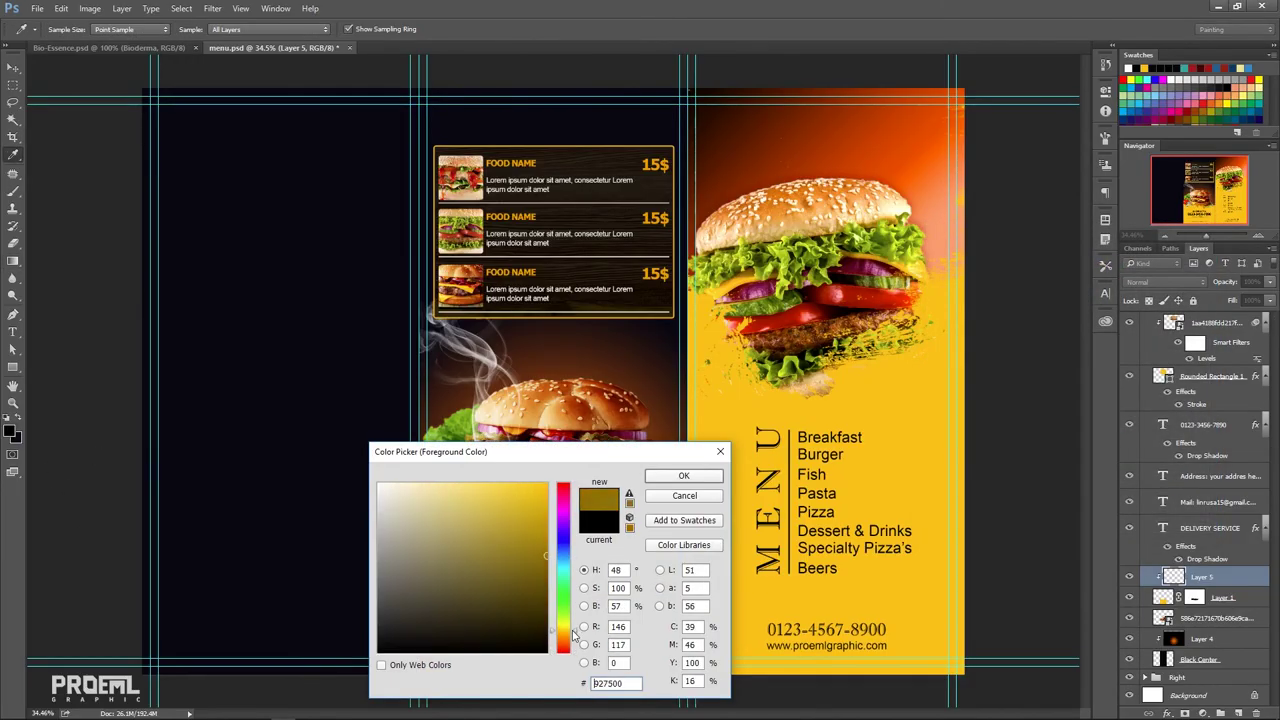
pyautogui.moveTo(573, 633); pyautogui.dragTo(575, 640)
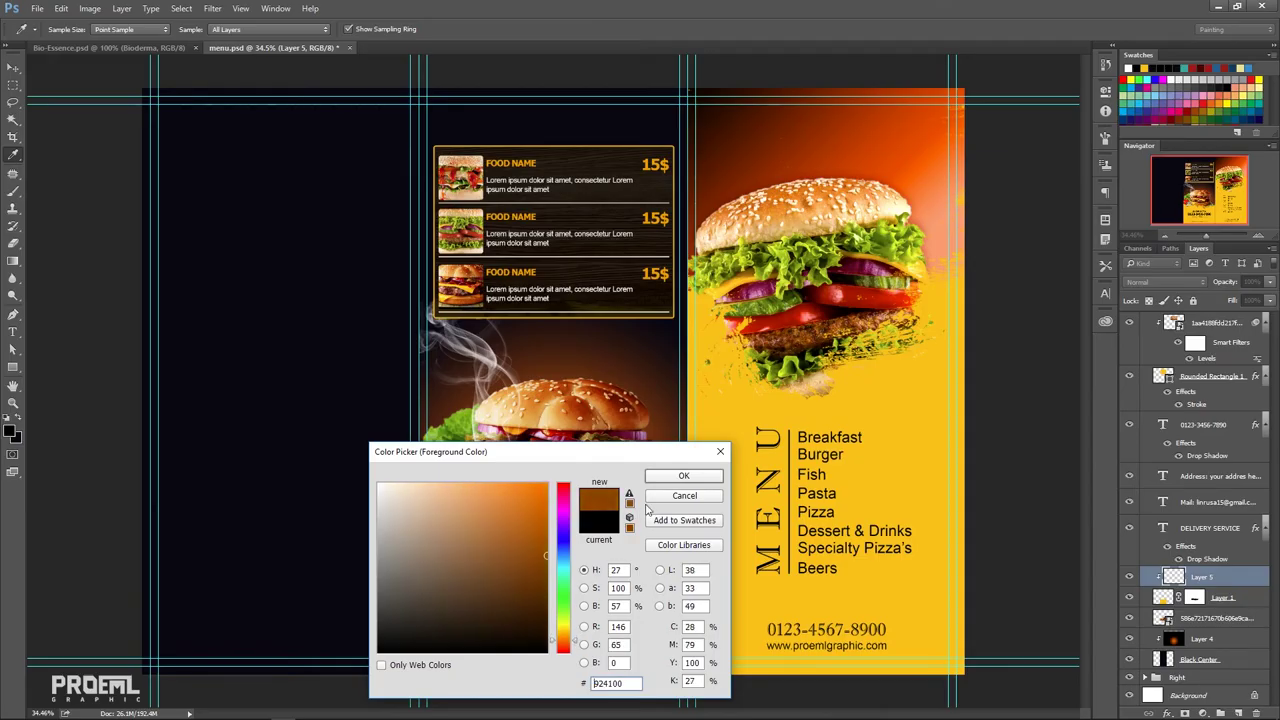
pyautogui.click(684, 476)
pyautogui.press('g')
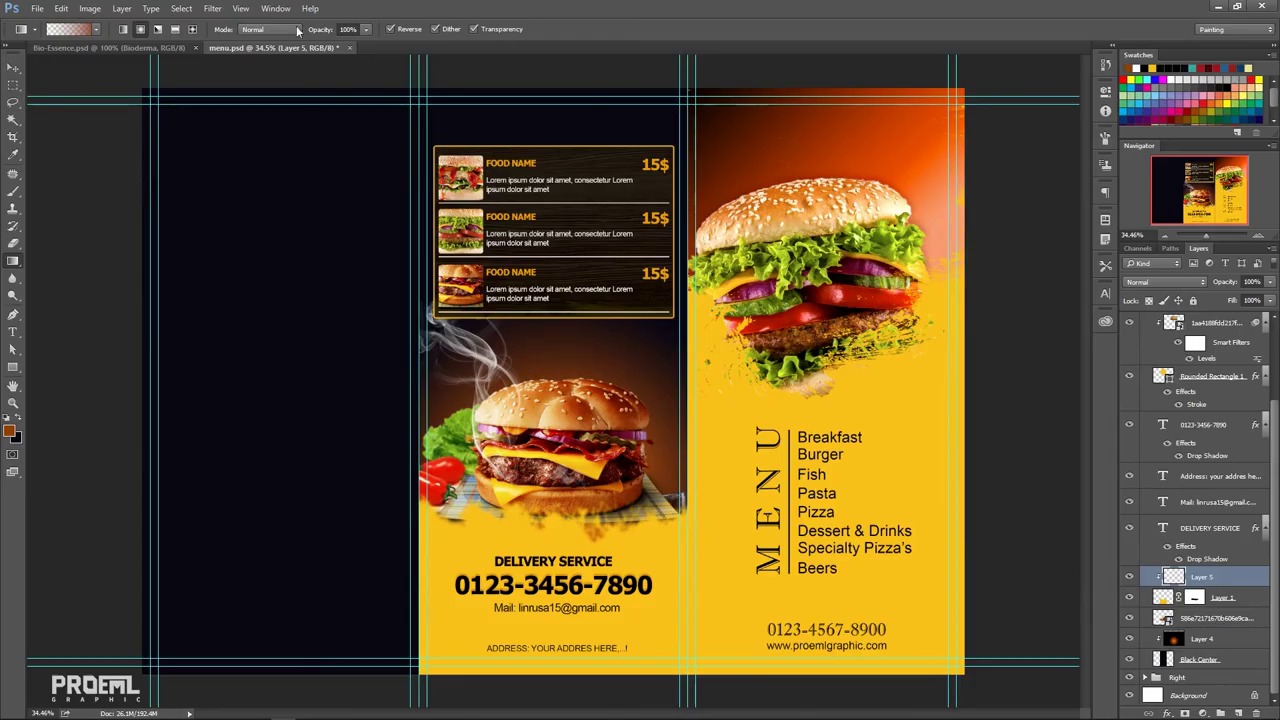
# Turn off Reverse and draw the dark gradient over the centre panel's bottom
pyautogui.click(392, 29)
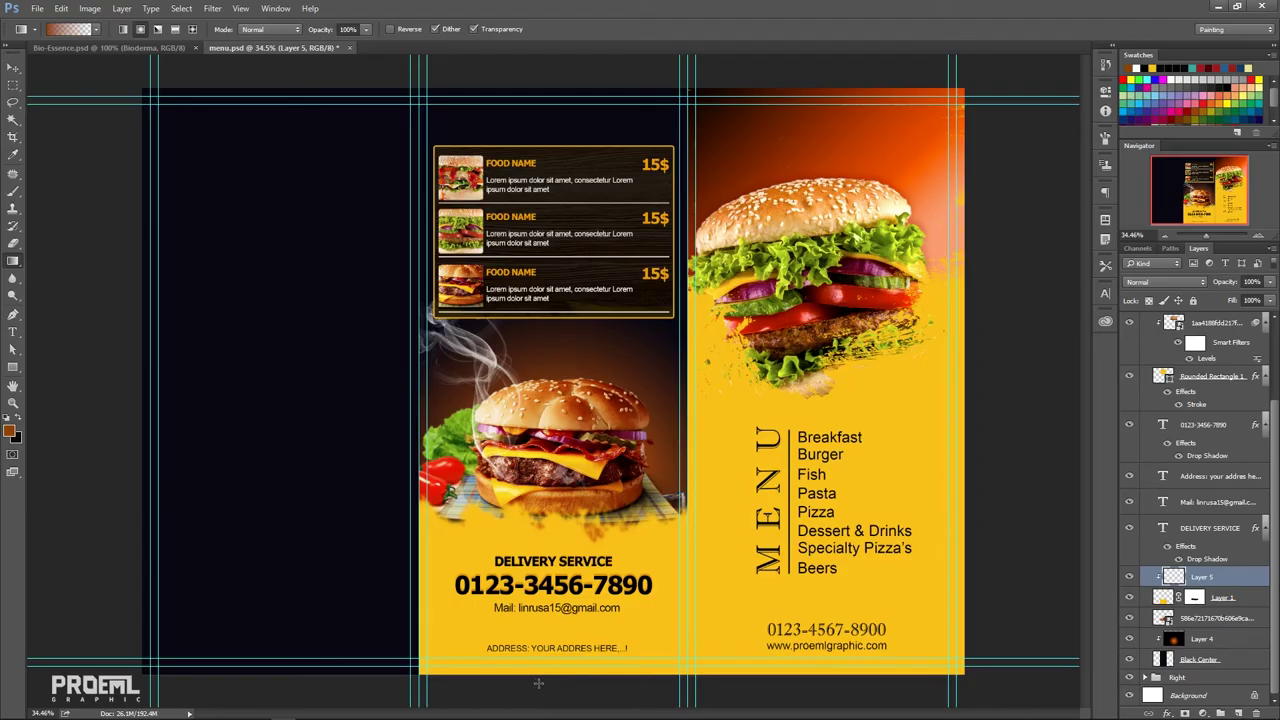
pyautogui.moveTo(538, 682); pyautogui.dragTo(538, 627)
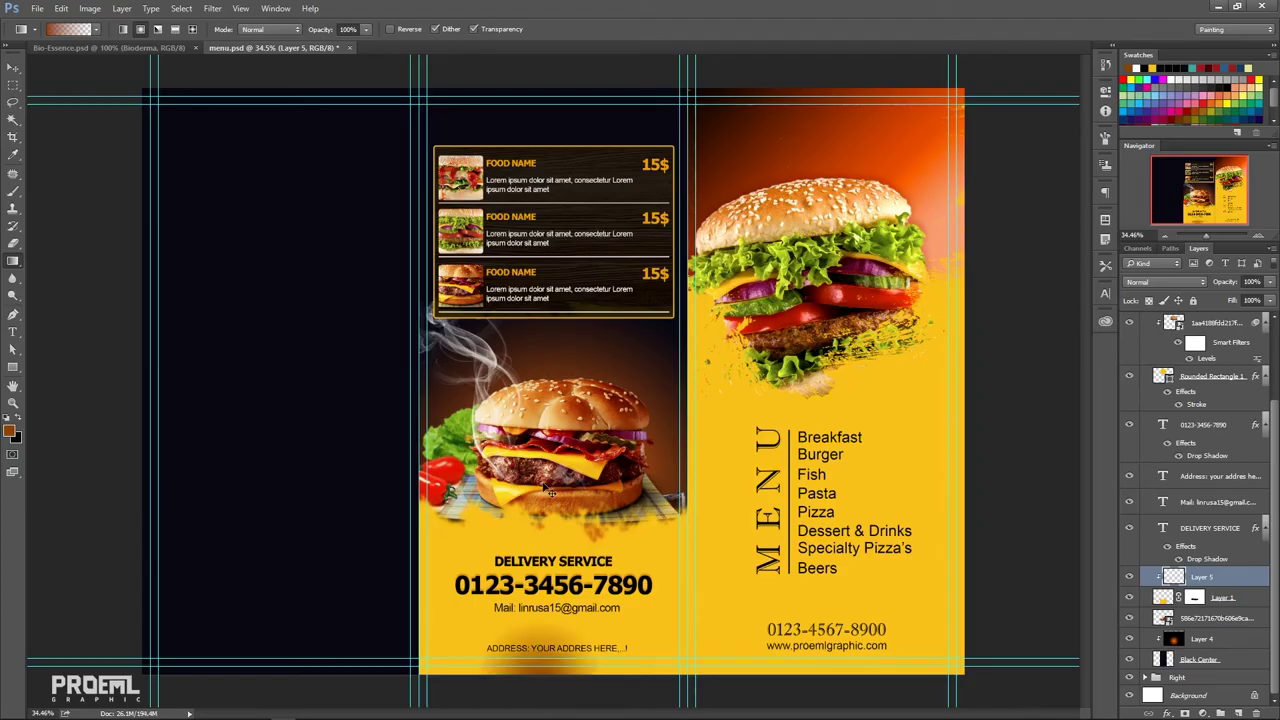
pyautogui.hotkey('ctrl', 'z')
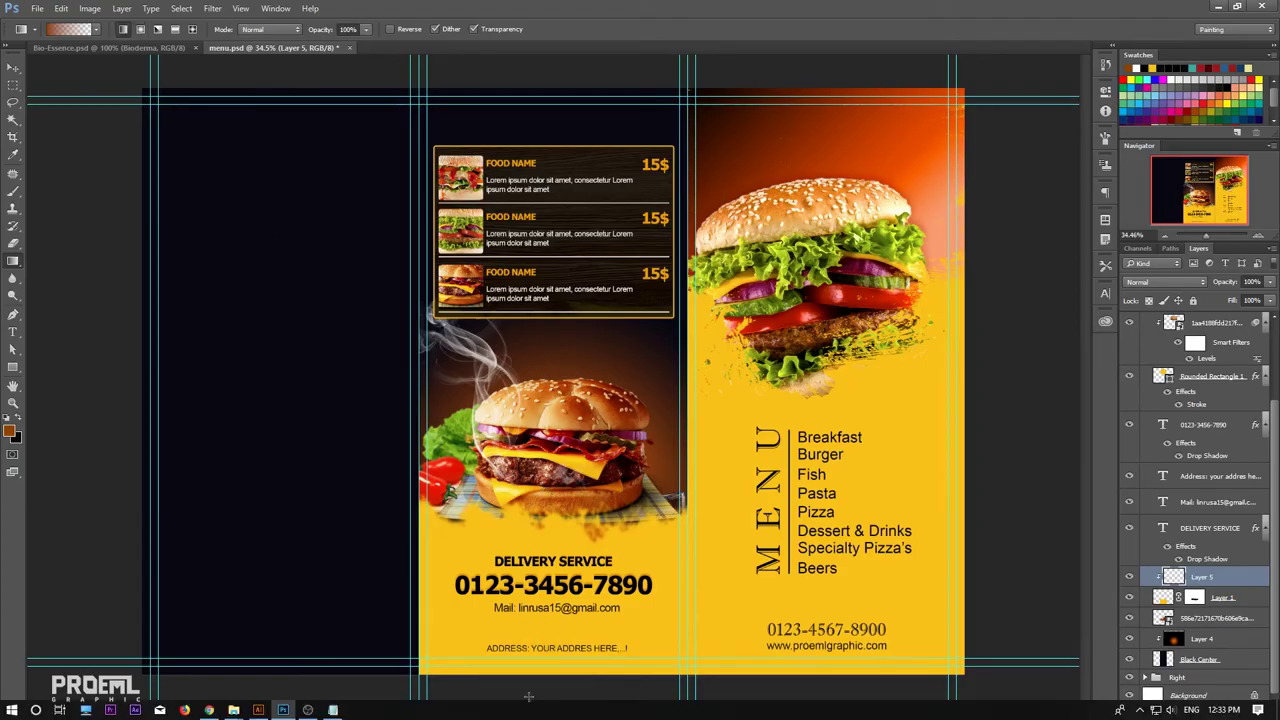
pyautogui.moveTo(531, 608); pyautogui.dragTo(531, 686)
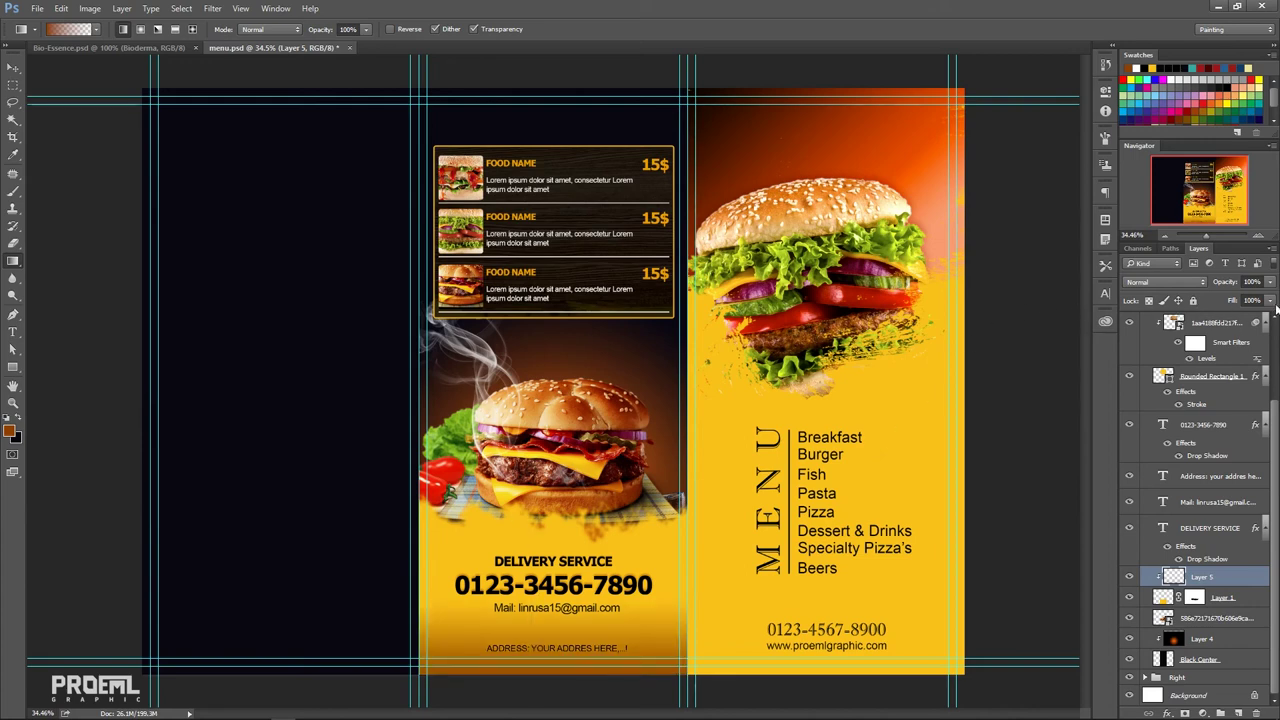
# Set the gradient layer to Multiply at 50% fill, then toggle guides to preview
pyautogui.click(1200, 282)
pyautogui.click(1176, 328)
pyautogui.click(1271, 301)
pyautogui.moveTo(1258, 318); pyautogui.dragTo(1240, 320)
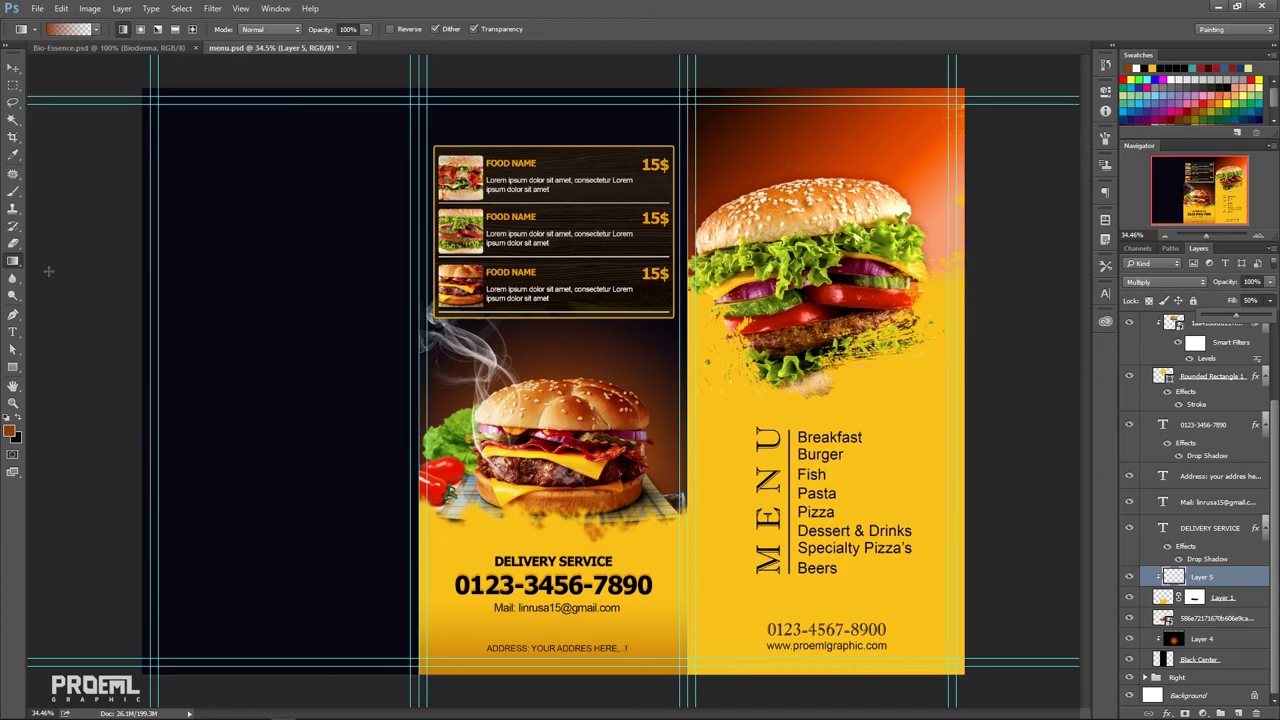
pyautogui.click(13, 67)
pyautogui.hotkey('ctrl', ';')
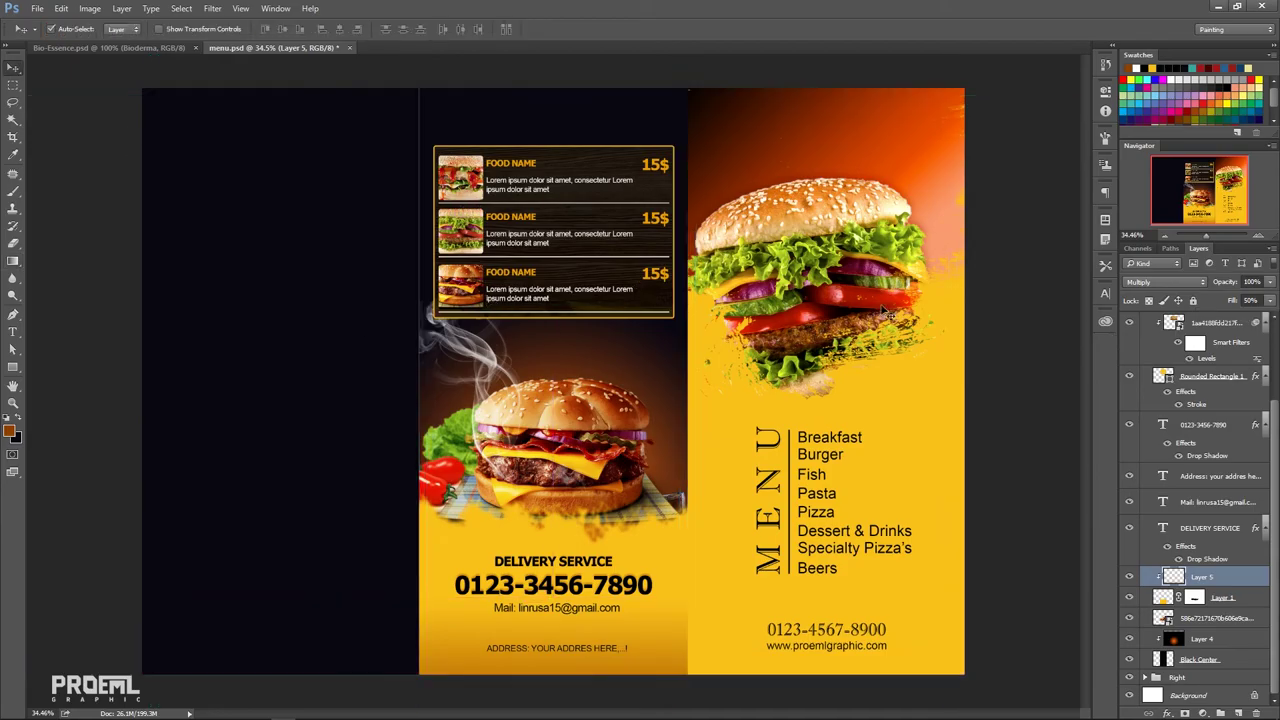
pyautogui.hotkey('ctrl', ';')
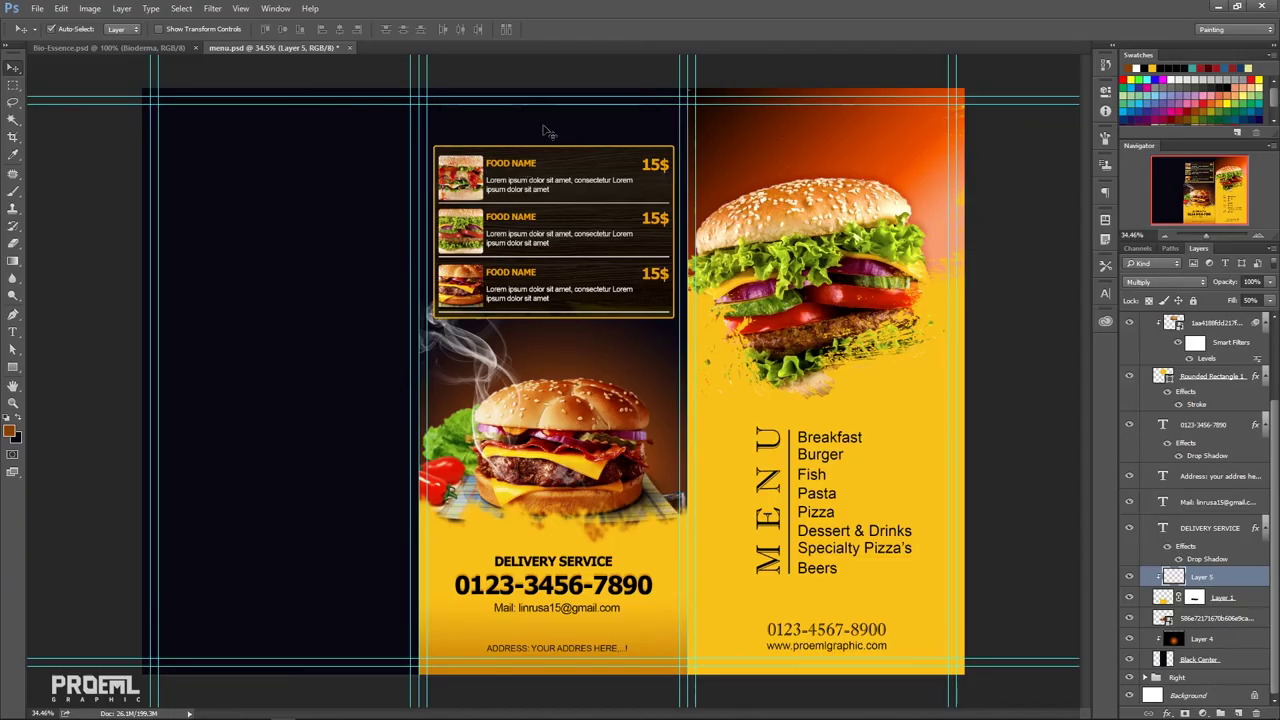
# View the menu panel at 100% zoom with Layer 5 selected
pyautogui.rightClick(577, 128)
pyautogui.click(609, 154)
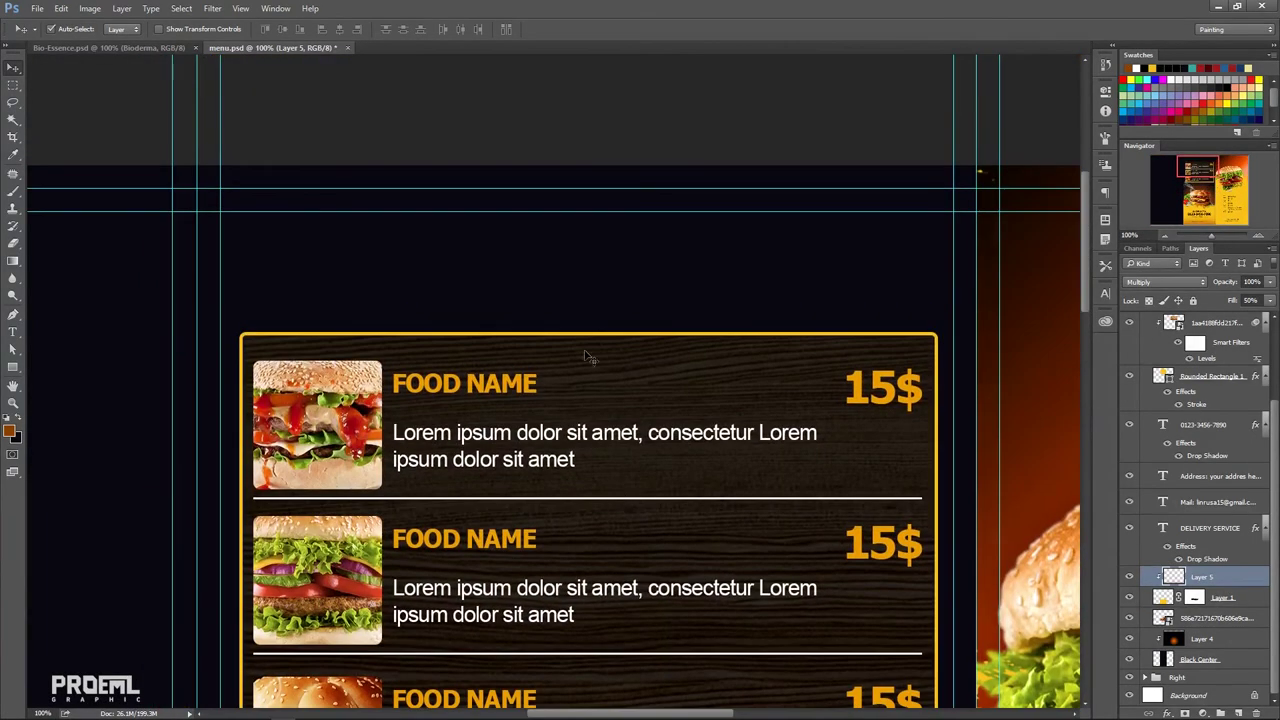
pyautogui.click(573, 297)
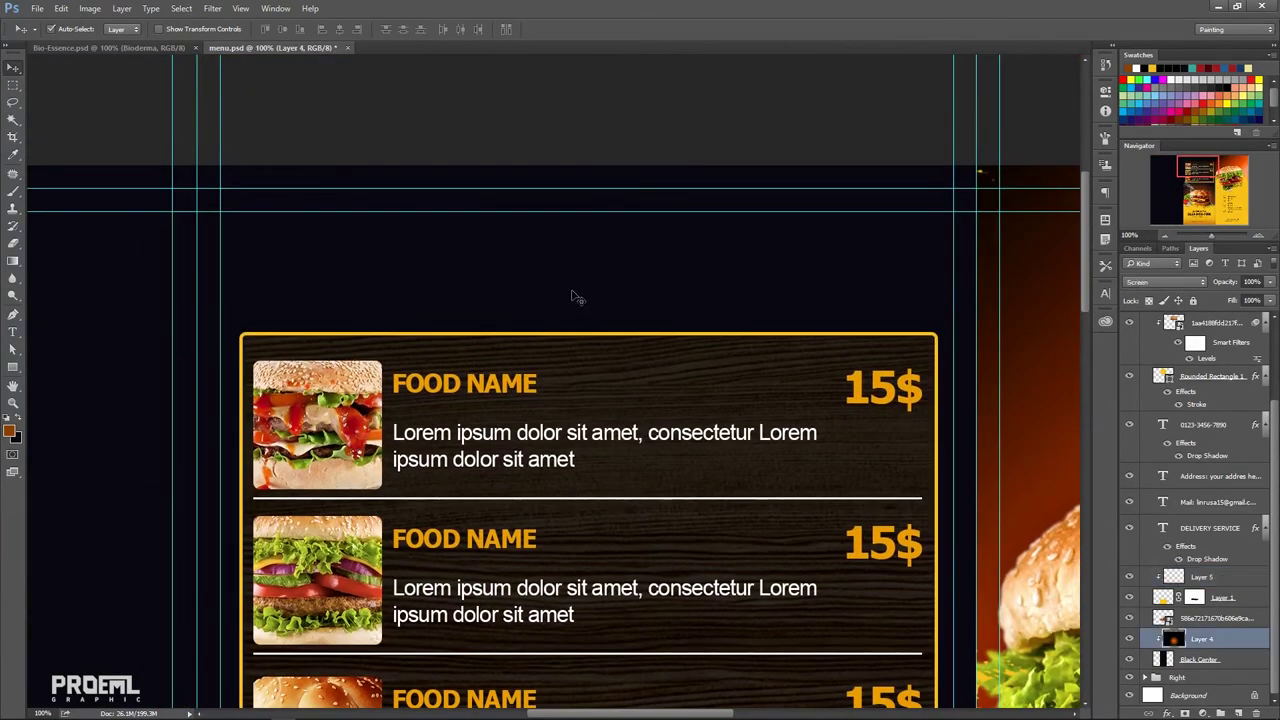
pyautogui.click(1222, 578)
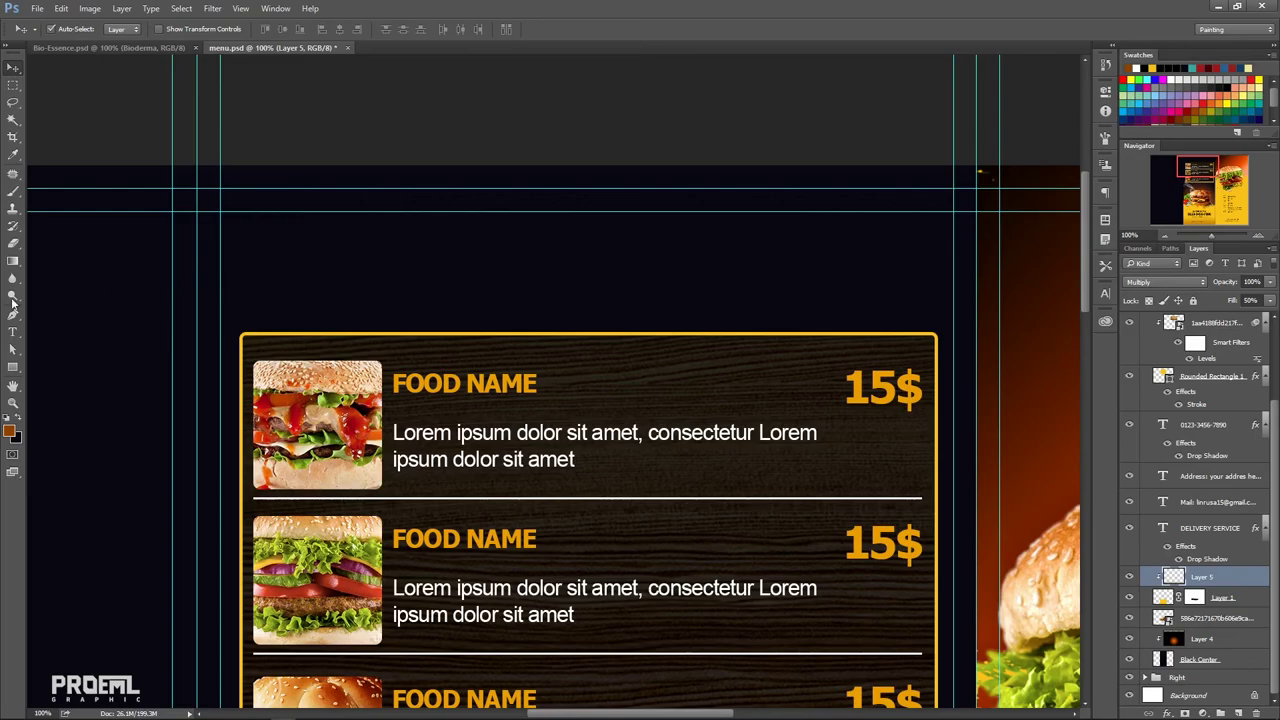
# Add a 'Burger' text line above the food-name panel
pyautogui.click(13, 332)
pyautogui.click(503, 277)
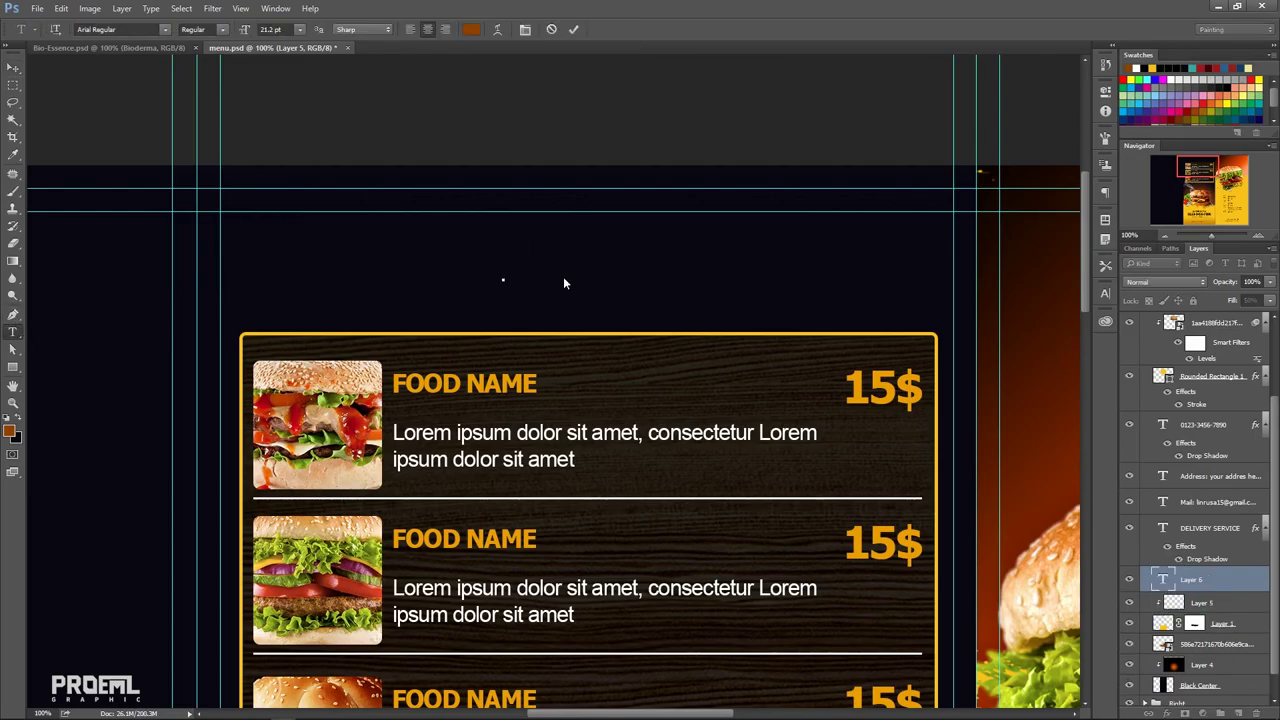
pyautogui.write('Burger')
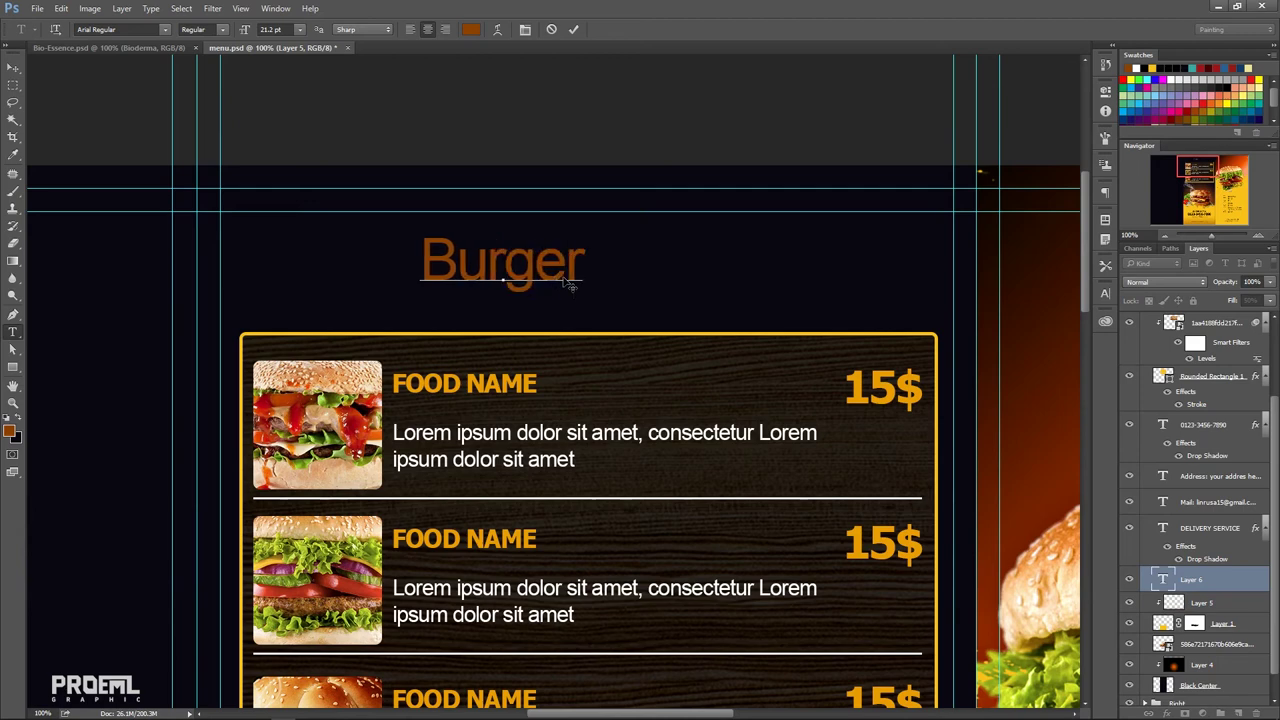
pyautogui.click(575, 29)
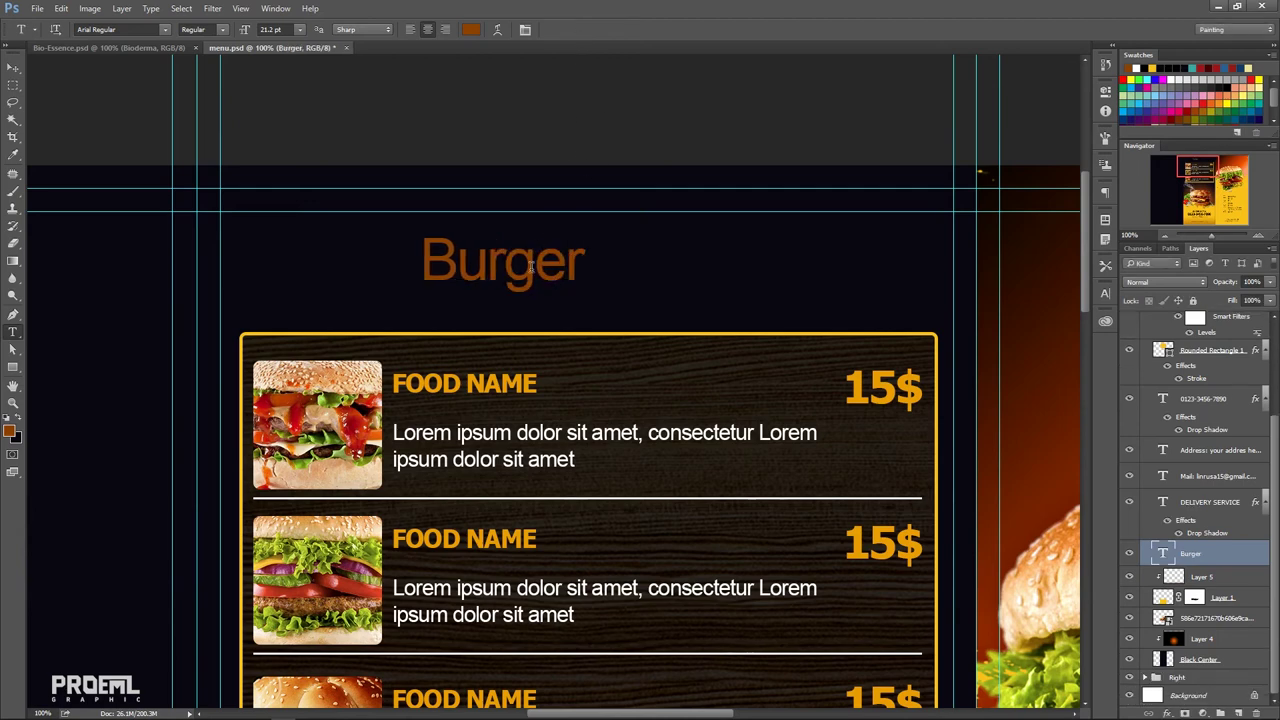
# Set the Burger heading to Sunshine Regular in the orange sampled from the 15$ prices
pyautogui.click(13, 66)
pyautogui.moveTo(538, 276); pyautogui.dragTo(552, 277)
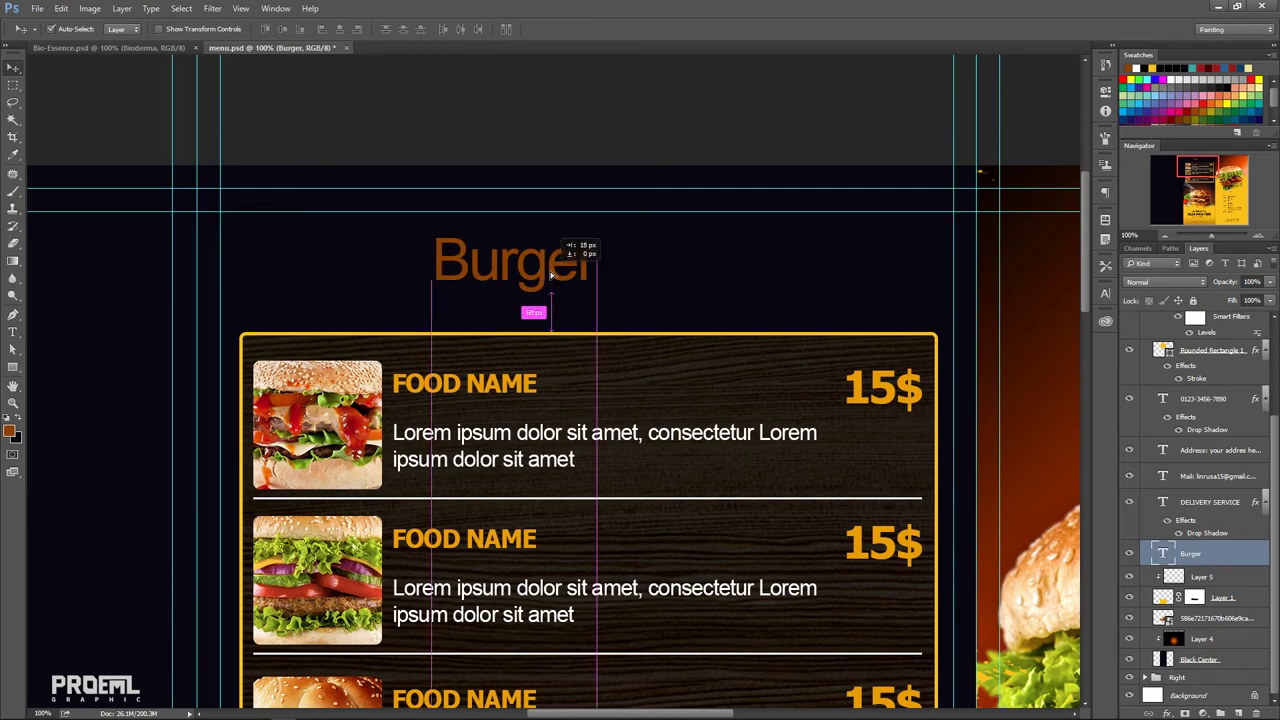
pyautogui.click(1105, 294)
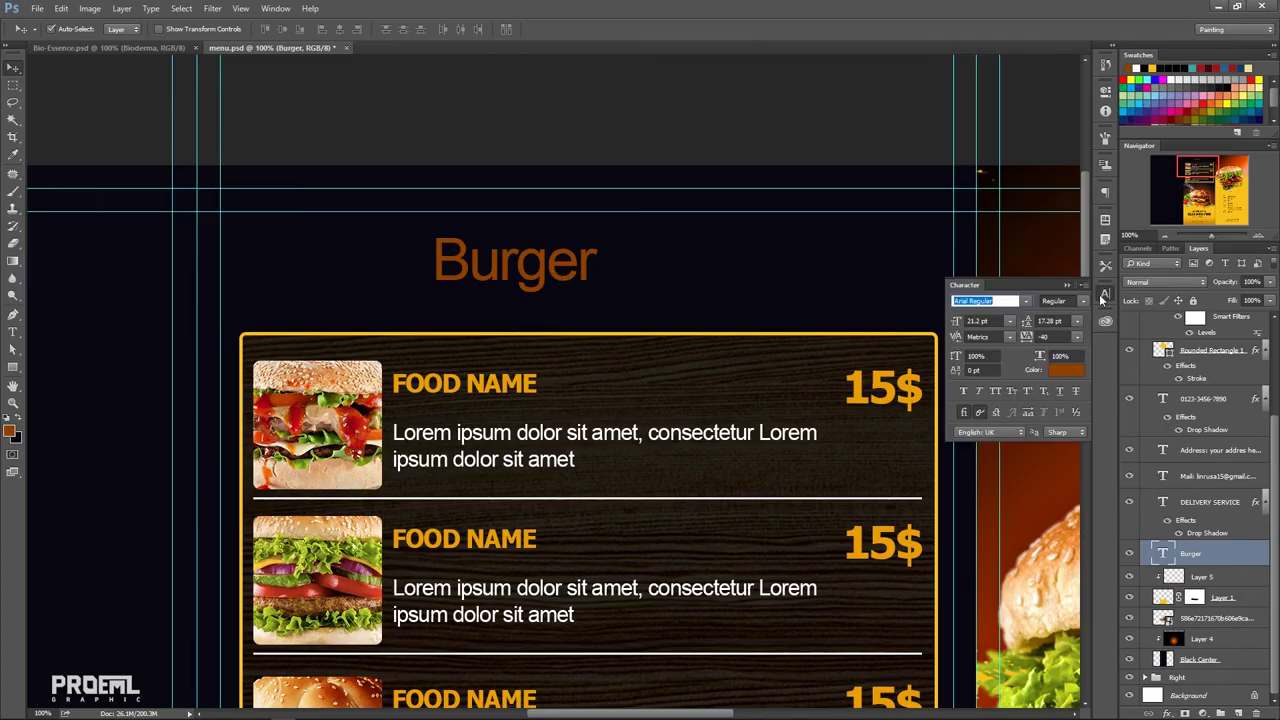
pyautogui.click(1001, 300)
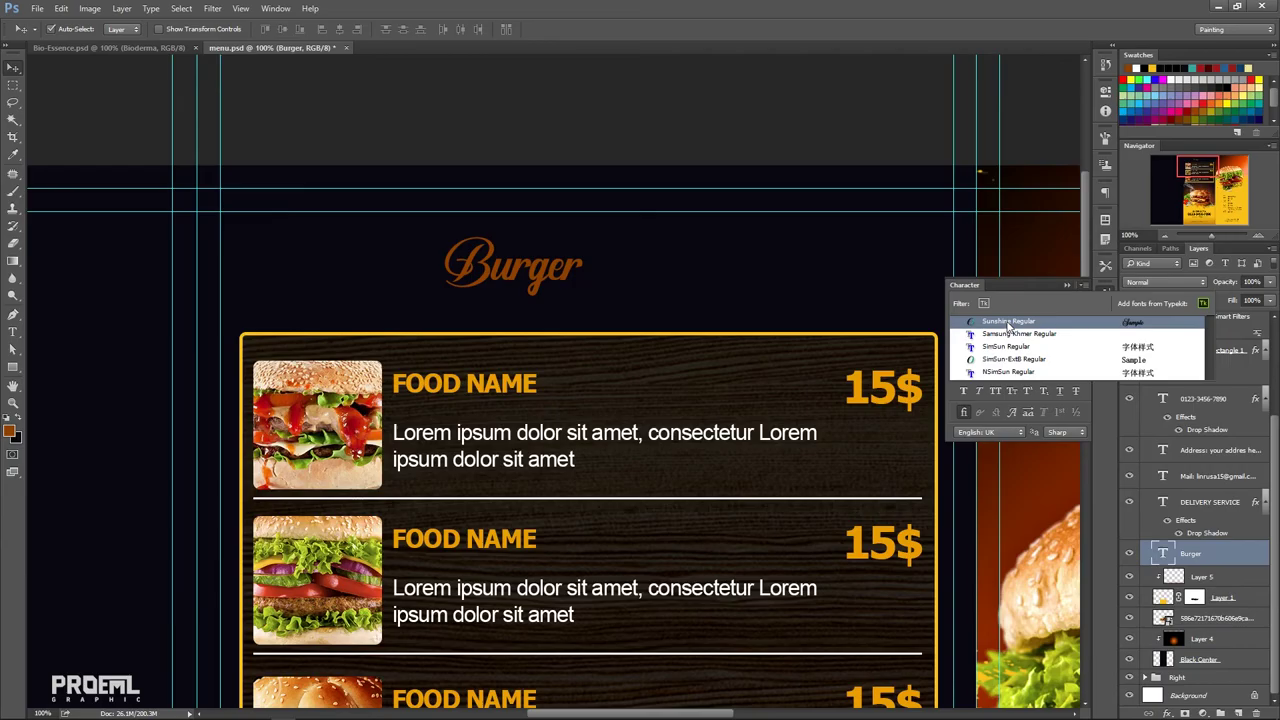
pyautogui.click(1008, 321)
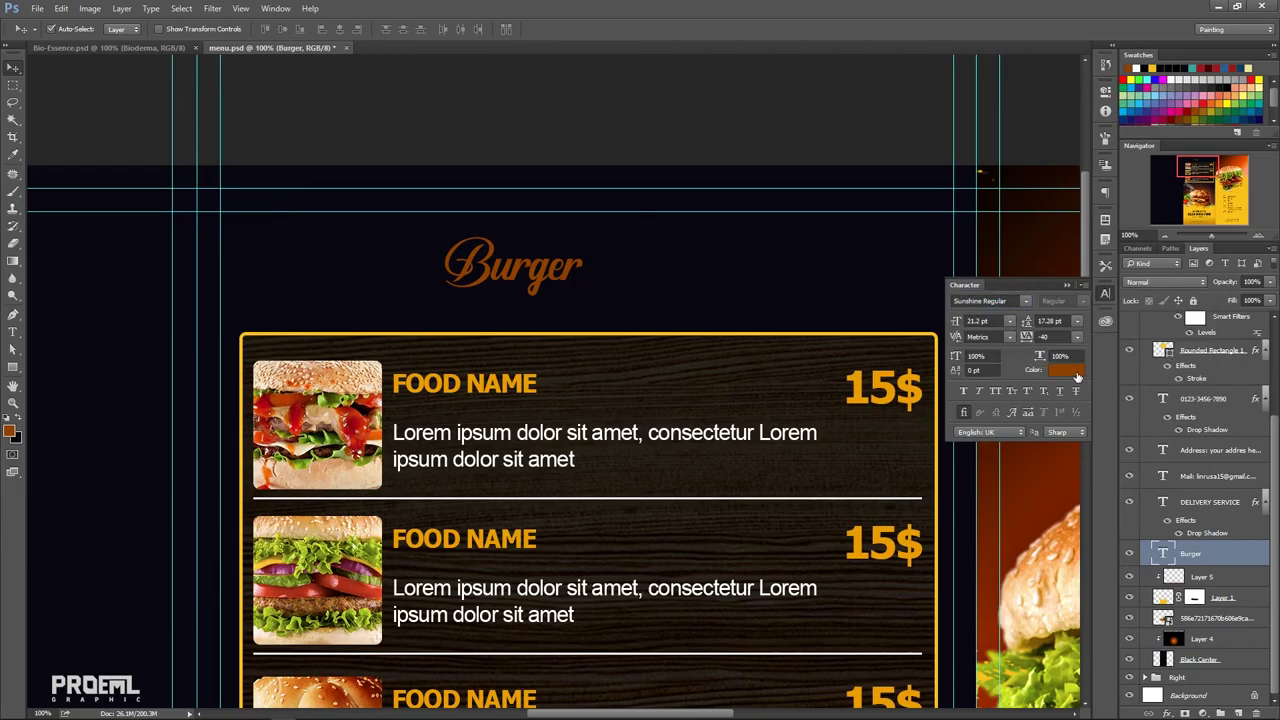
pyautogui.click(1074, 371)
pyautogui.click(878, 527)
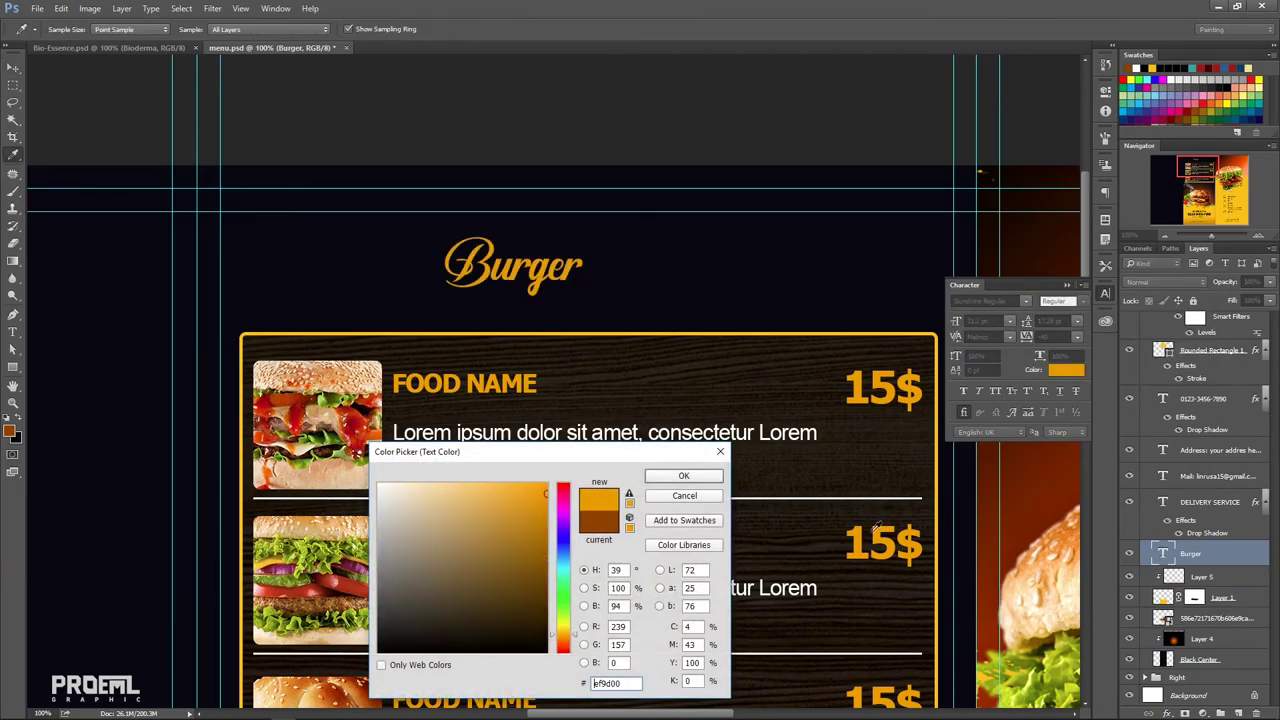
pyautogui.click(699, 478)
# Enlarge the Burger heading to about 116% and centre it above the panel
pyautogui.moveTo(573, 284); pyautogui.dragTo(632, 284)
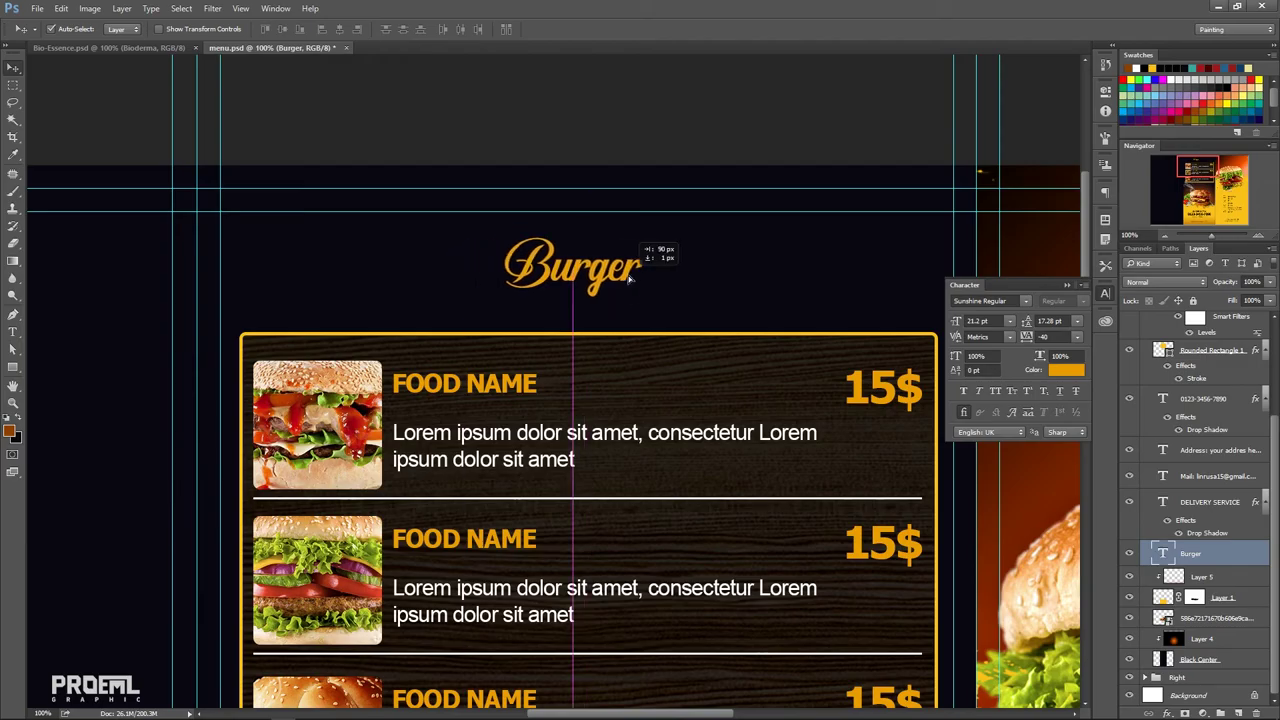
pyautogui.hotkey('ctrl', 't')
pyautogui.moveTo(647, 229); pyautogui.dragTo(656, 226)
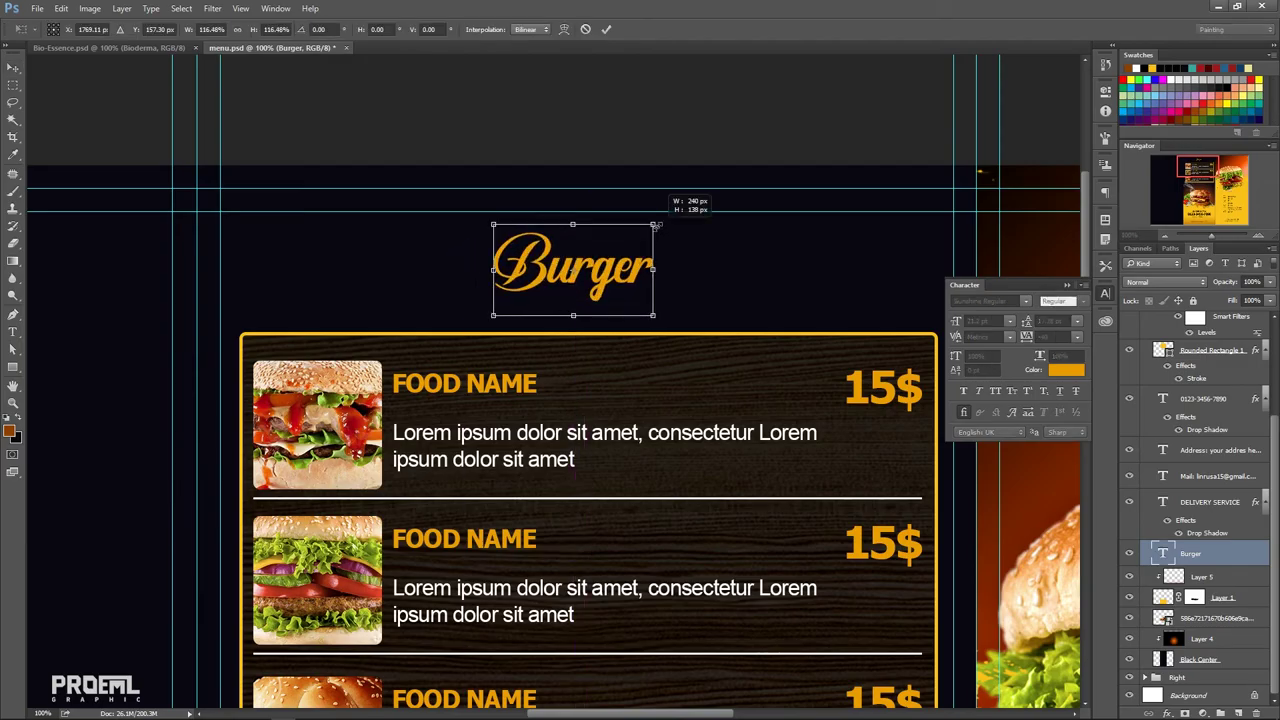
pyautogui.click(609, 29)
pyautogui.moveTo(640, 272); pyautogui.dragTo(653, 272)
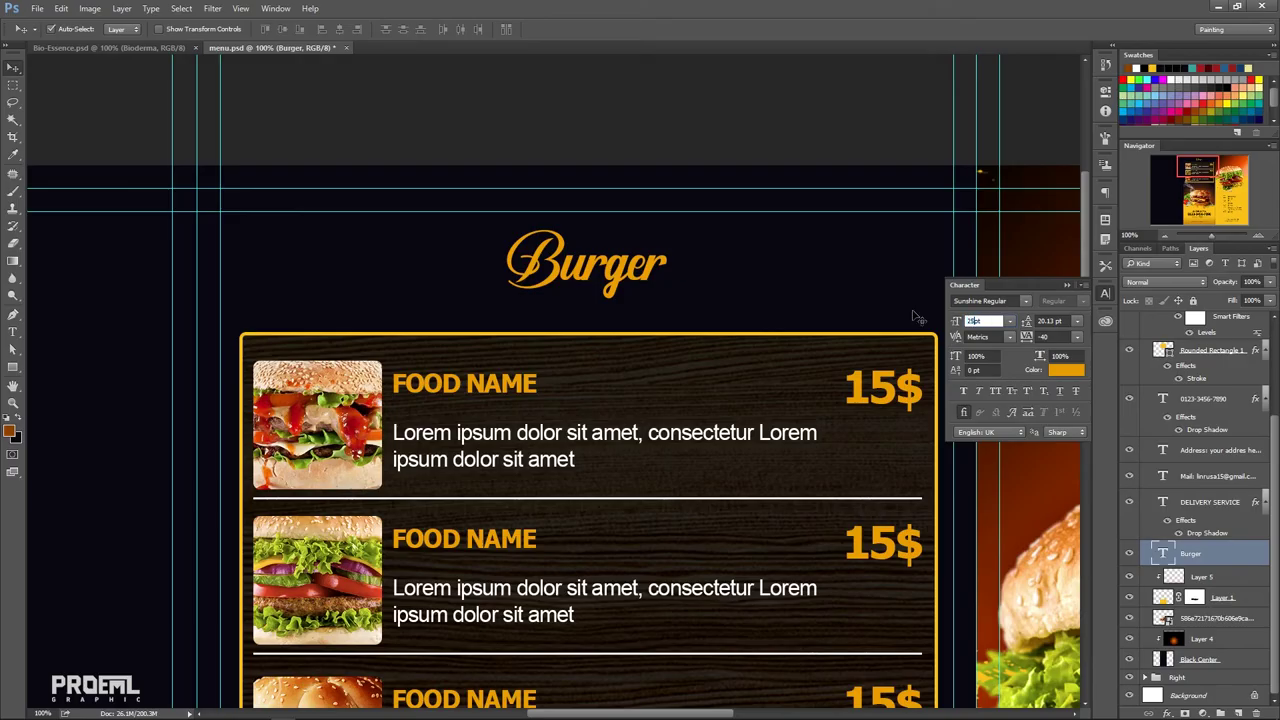
pyautogui.moveTo(627, 273); pyautogui.dragTo(650, 282)
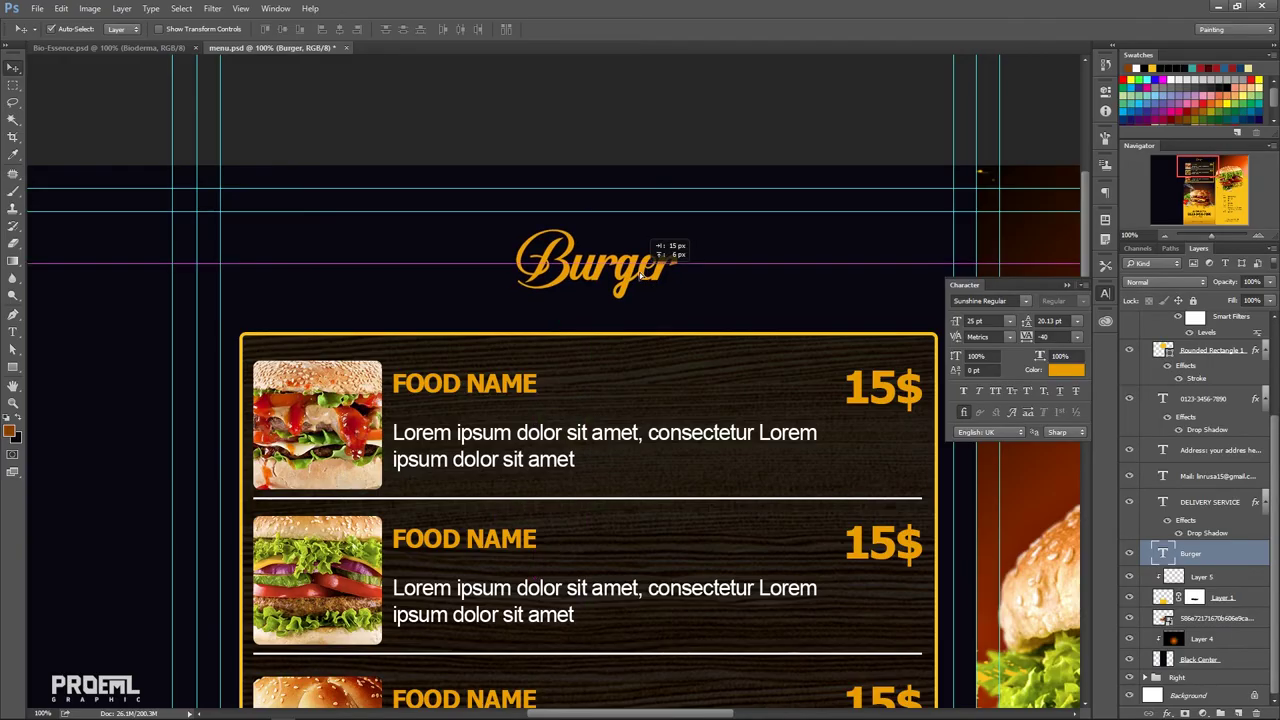
pyautogui.moveTo(848, 307); pyautogui.dragTo(851, 271)
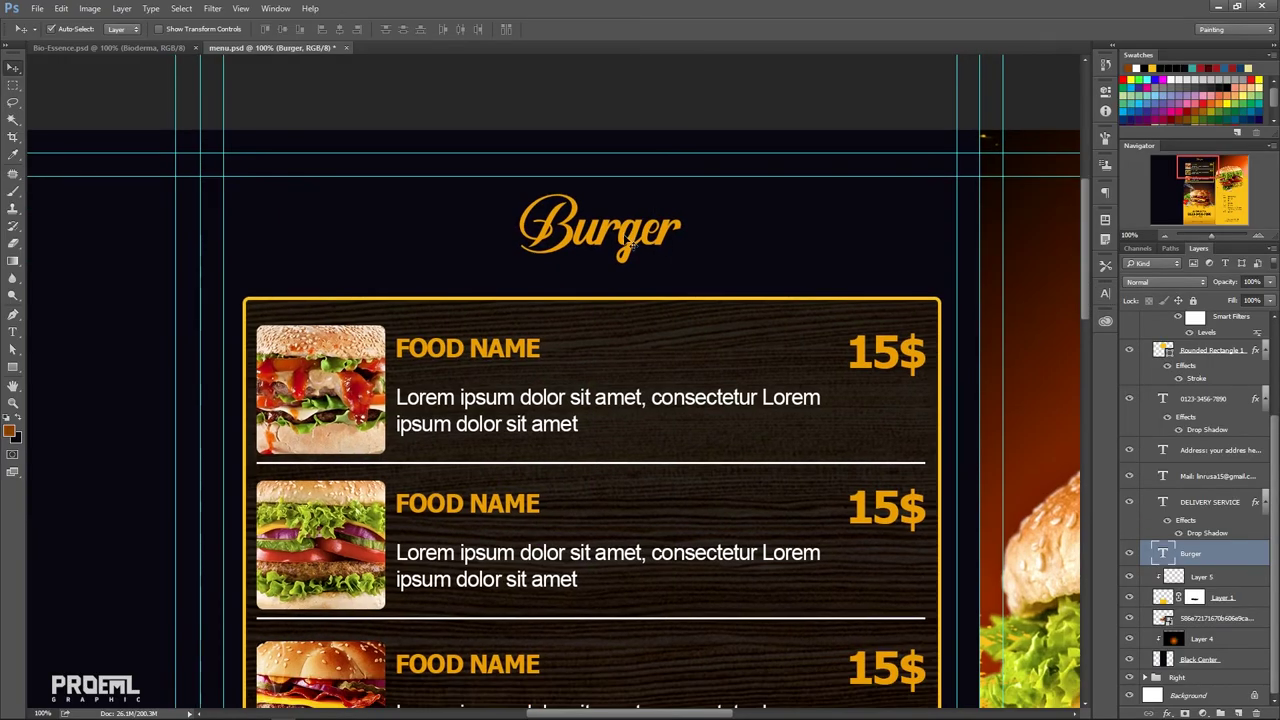
# Fit the whole page on screen and marquee the lower ornament in the frame image
pyautogui.rightClick(630, 243)
pyautogui.click(640, 251)
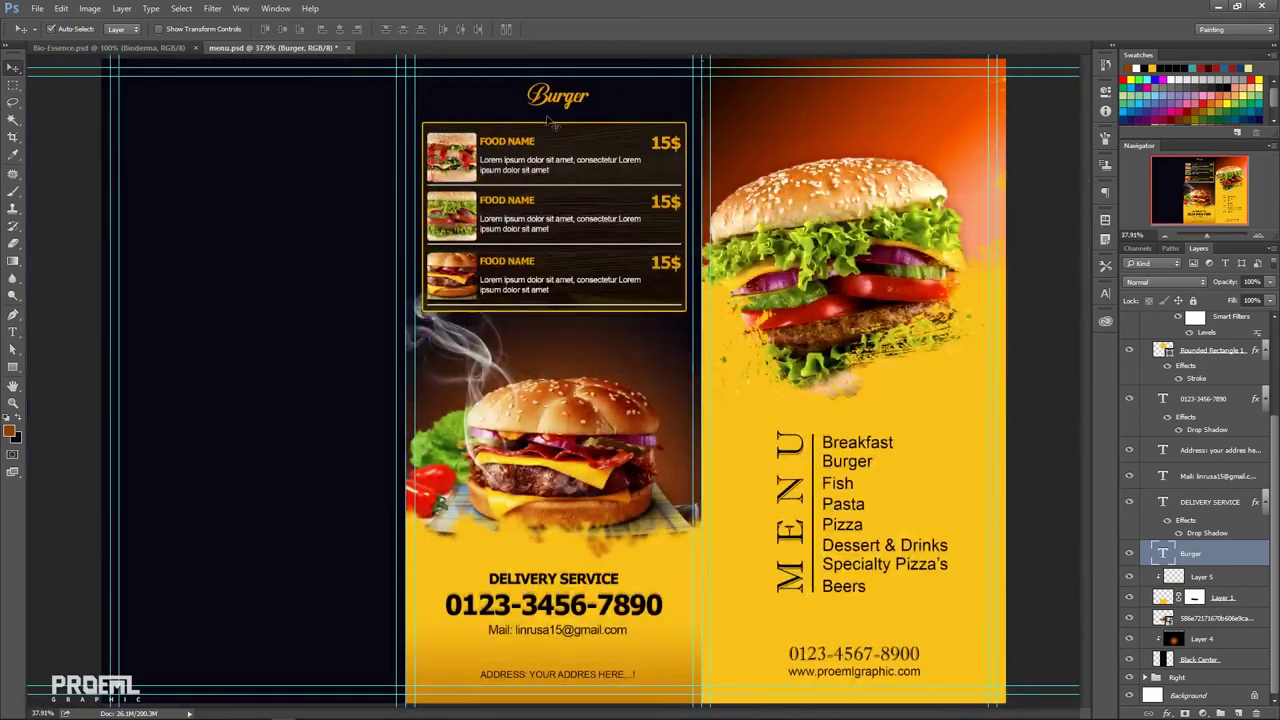
pyautogui.moveTo(306, 453)
pyautogui.mouseDown()
pyautogui.moveTo(449, 537)
pyautogui.moveTo(577, 557)
pyautogui.moveTo(781, 548)
pyautogui.mouseUp()
# Bring the ornament into the menu document and place it beside the Burger heading
pyautogui.press('v')
pyautogui.moveTo(577, 503)
pyautogui.mouseDown()
pyautogui.moveTo(382, 184)
pyautogui.moveTo(326, 46)
pyautogui.moveTo(555, 112)
pyautogui.mouseUp()
pyautogui.scroll(2, 565, 103)
pyautogui.scroll(1, 565, 103)
pyautogui.scroll(1, 565, 103)
pyautogui.moveTo(560, 265); pyautogui.dragTo(365, 270)
# Set the ornament to Screen blend and shrink it to about 71%
pyautogui.hotkey('shift', 'alt', 's')
pyautogui.hotkey('ctrl', 't')
pyautogui.moveTo(512, 218)
pyautogui.mouseDown()
pyautogui.moveTo(512, 236)
pyautogui.moveTo(435, 260)
pyautogui.mouseUp()
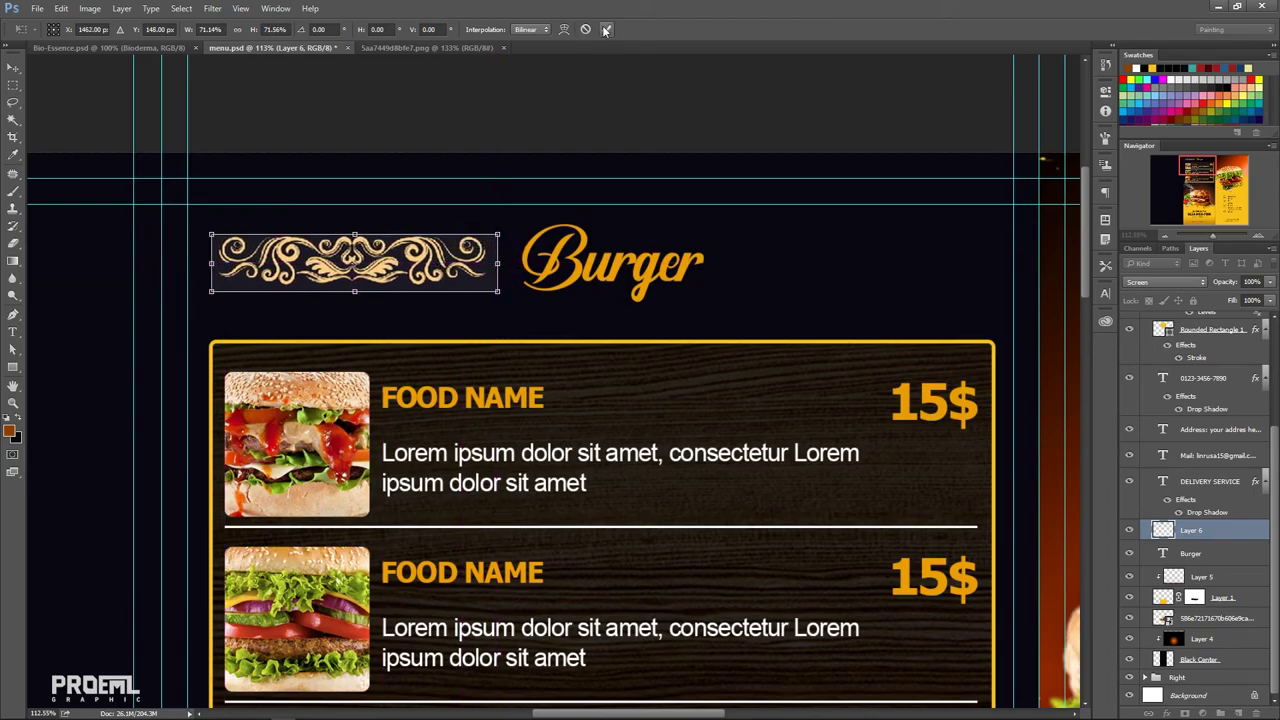
pyautogui.press('Return')
pyautogui.scroll(-2, 660, 275)
pyautogui.scroll(2, 527, 280)
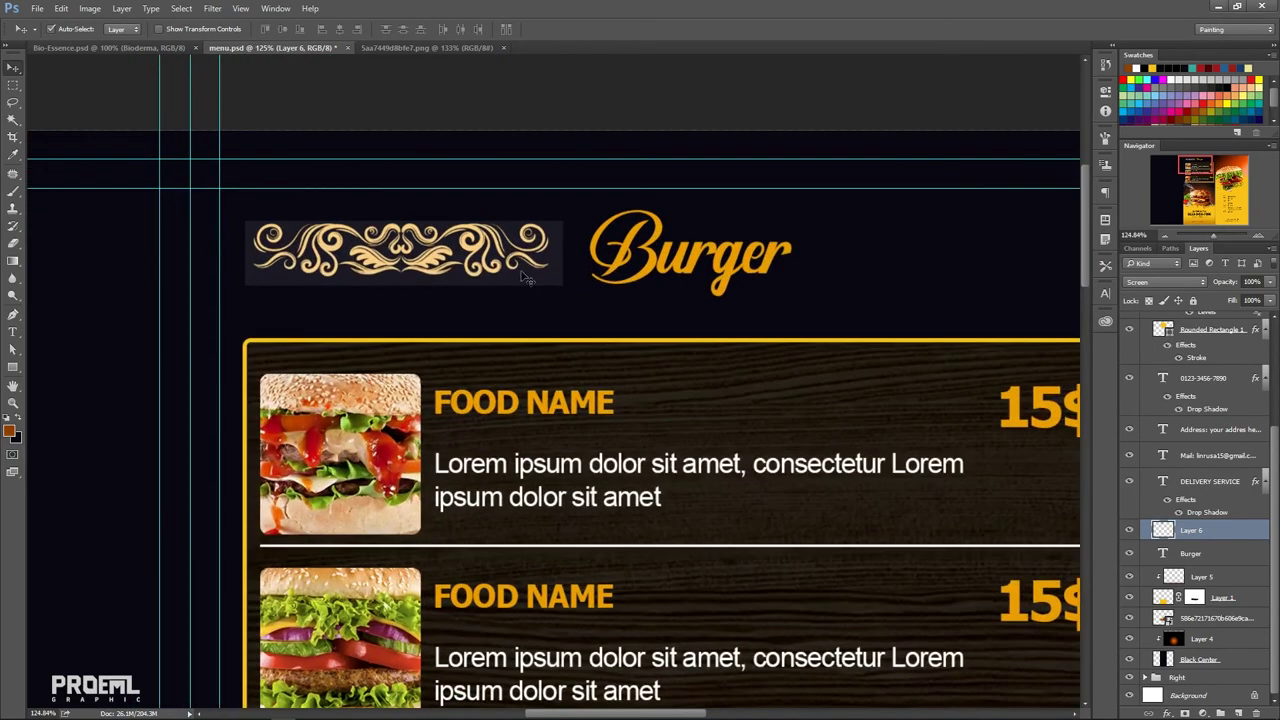
# Remove the ornament's dark background with the Magic Wand
pyautogui.click(13, 119)
pyautogui.click(550, 260)
pyautogui.press('Delete')
pyautogui.hotkey('ctrl', 'd')
pyautogui.scroll(-3, 555, 260)
# At 100% zoom, move the ornament just left of the heading at about 68% size
pyautogui.rightClick(514, 270)
pyautogui.click(555, 297)
pyautogui.press('v')
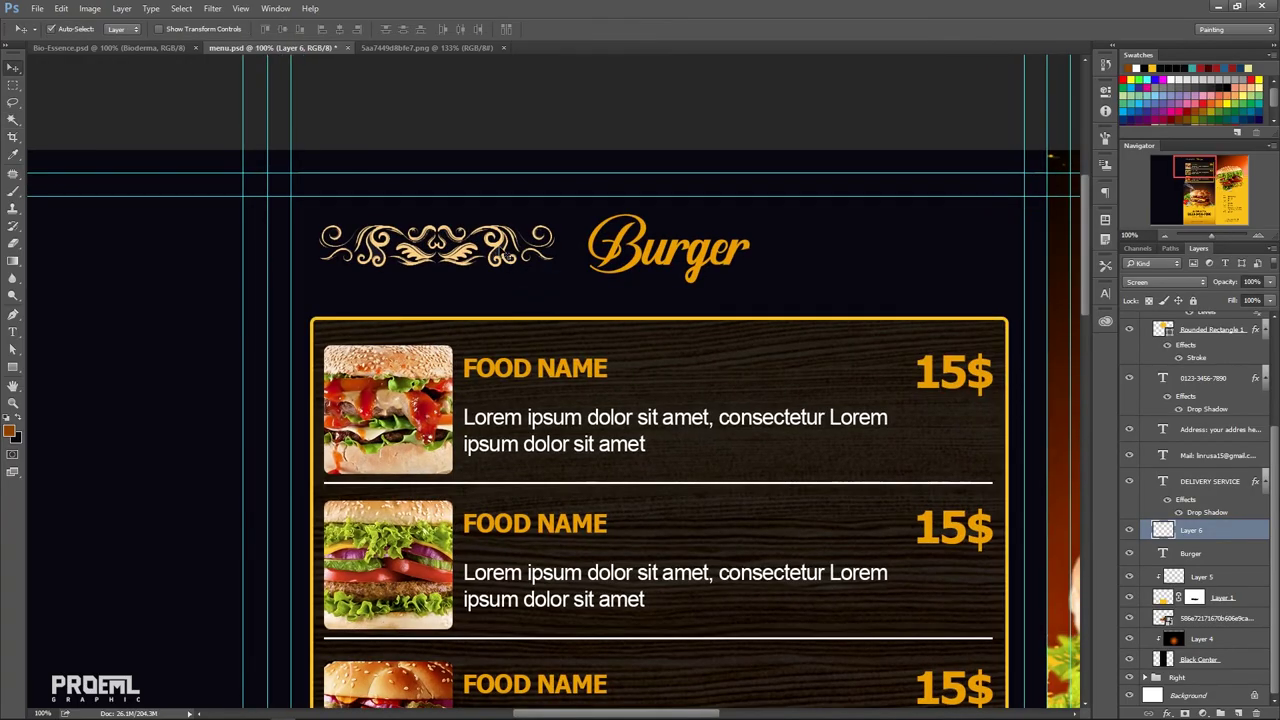
pyautogui.moveTo(508, 256)
pyautogui.mouseDown()
pyautogui.moveTo(535, 237)
pyautogui.moveTo(550, 252)
pyautogui.mouseUp()
pyautogui.hotkey('ctrl', 't')
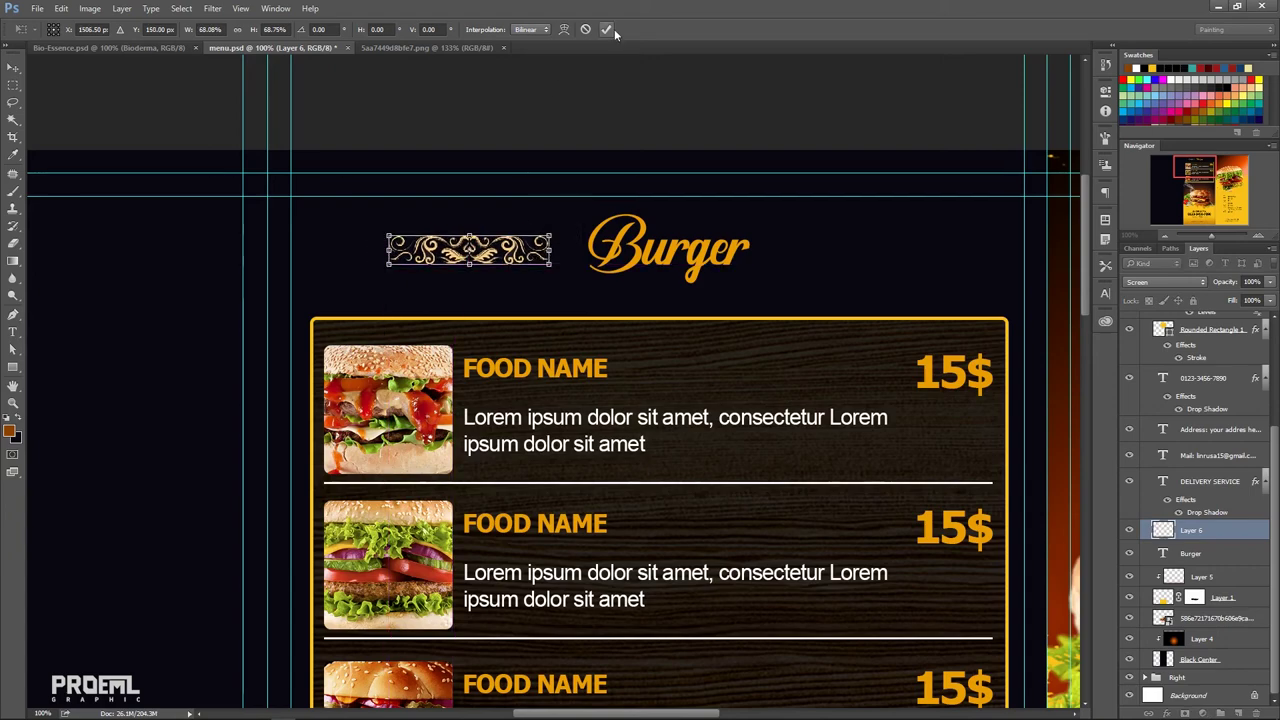
pyautogui.click(606, 29)
pyautogui.scroll(-3, 652, 259)
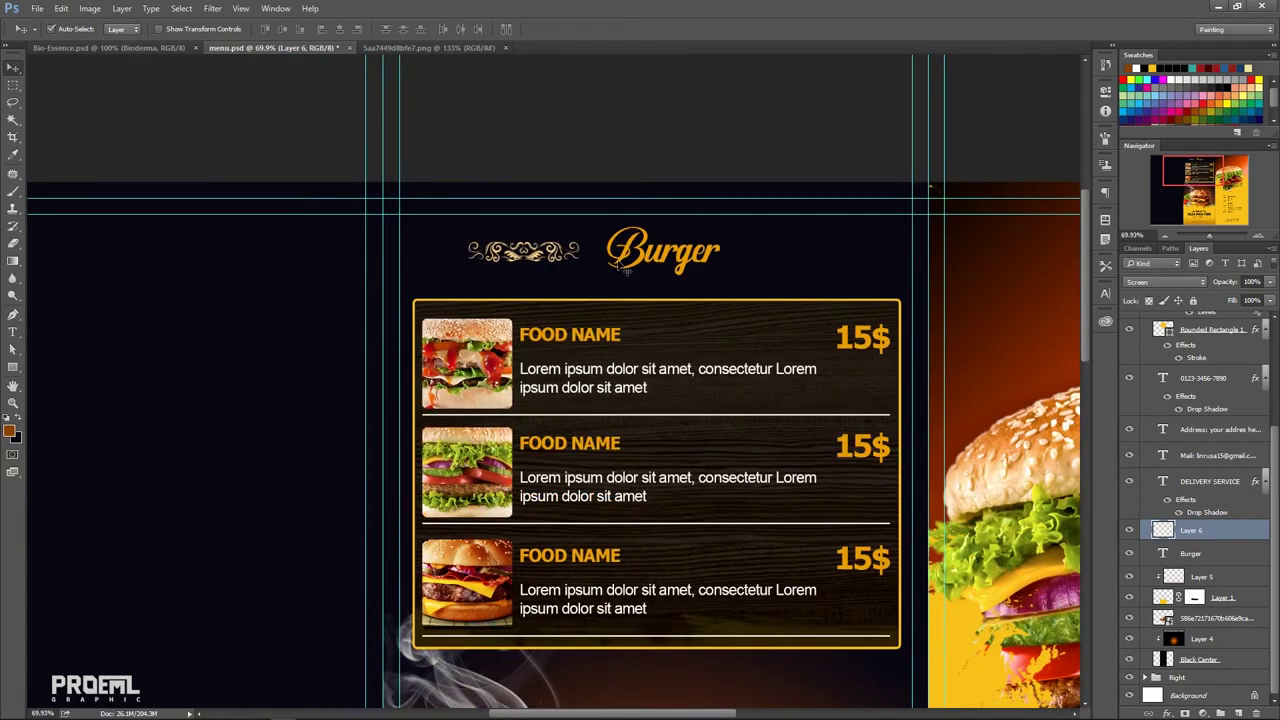
pyautogui.scroll(1, 622, 264)
pyautogui.click(553, 256)
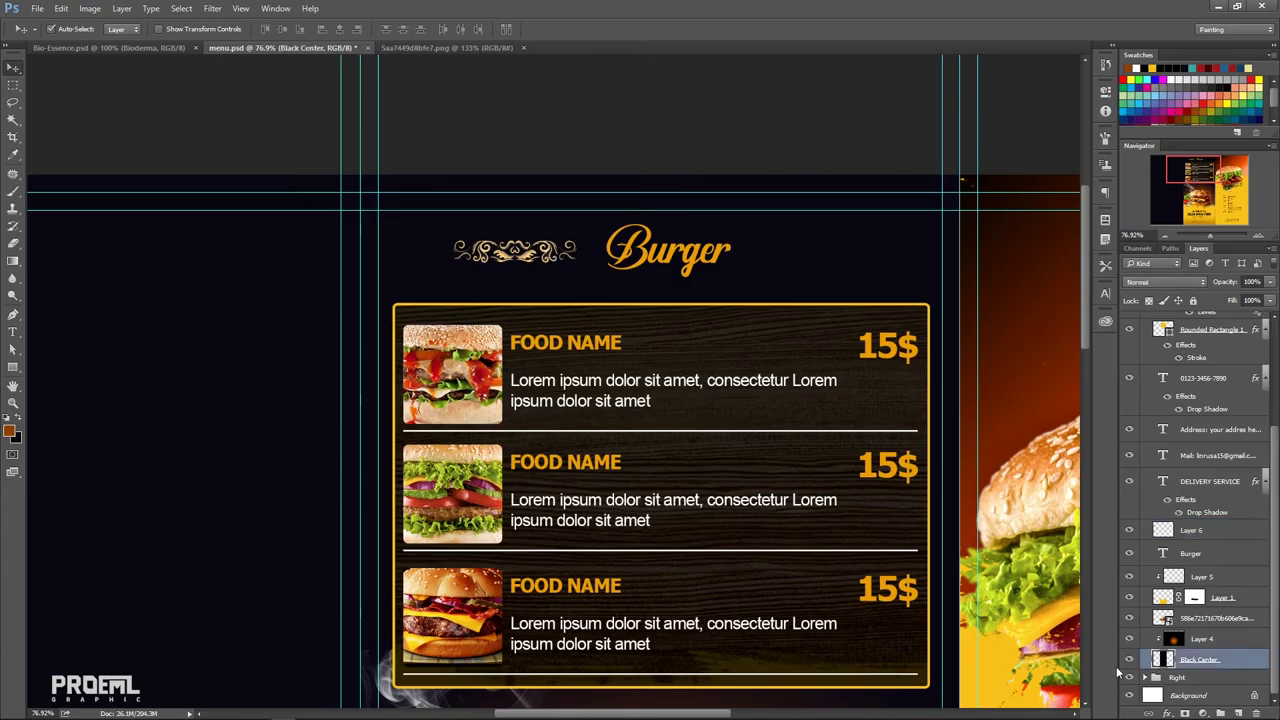
# Toggle the Black Center and ornament layers to compare, leaving the ornament layer selected
pyautogui.click(1129, 659)
pyautogui.click(1129, 659)
pyautogui.click(1013, 458)
pyautogui.click(1129, 530)
pyautogui.click(1129, 530)
# Raise the ornament's saturation to about +60 with Hue/Saturation
pyautogui.hotkey('ctrl', 'u')
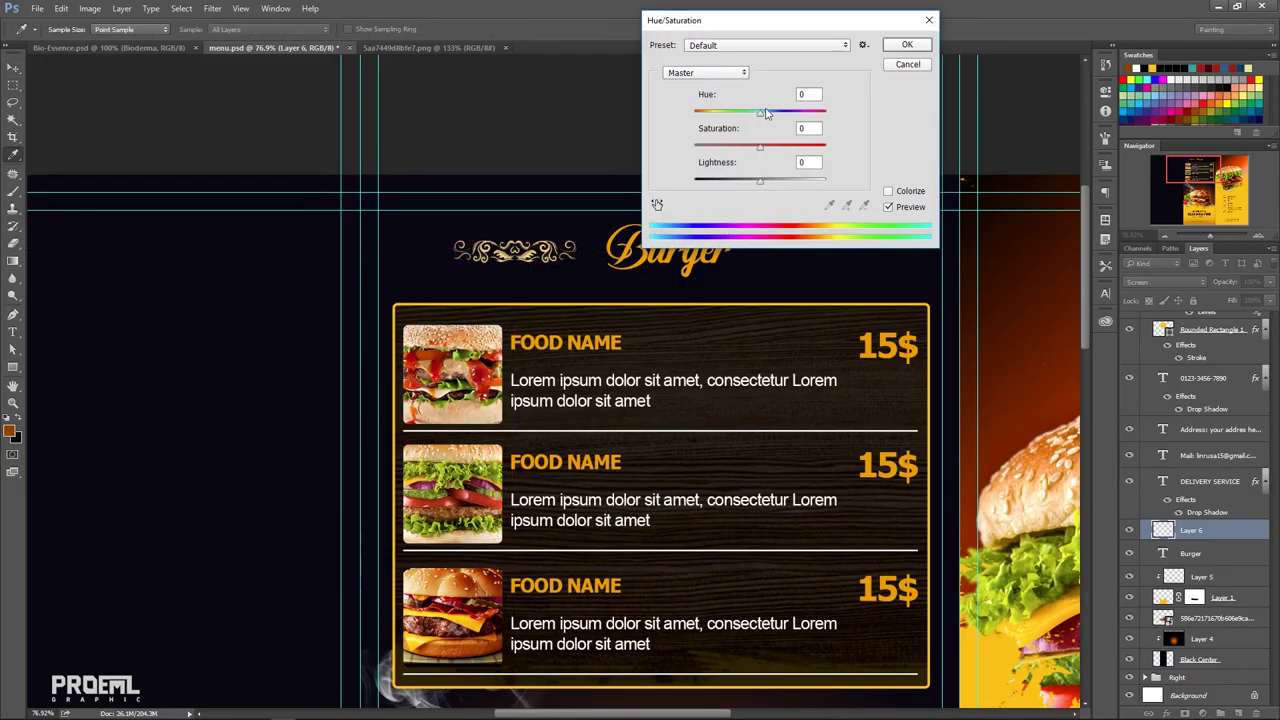
pyautogui.moveTo(760, 112); pyautogui.dragTo(748, 112)
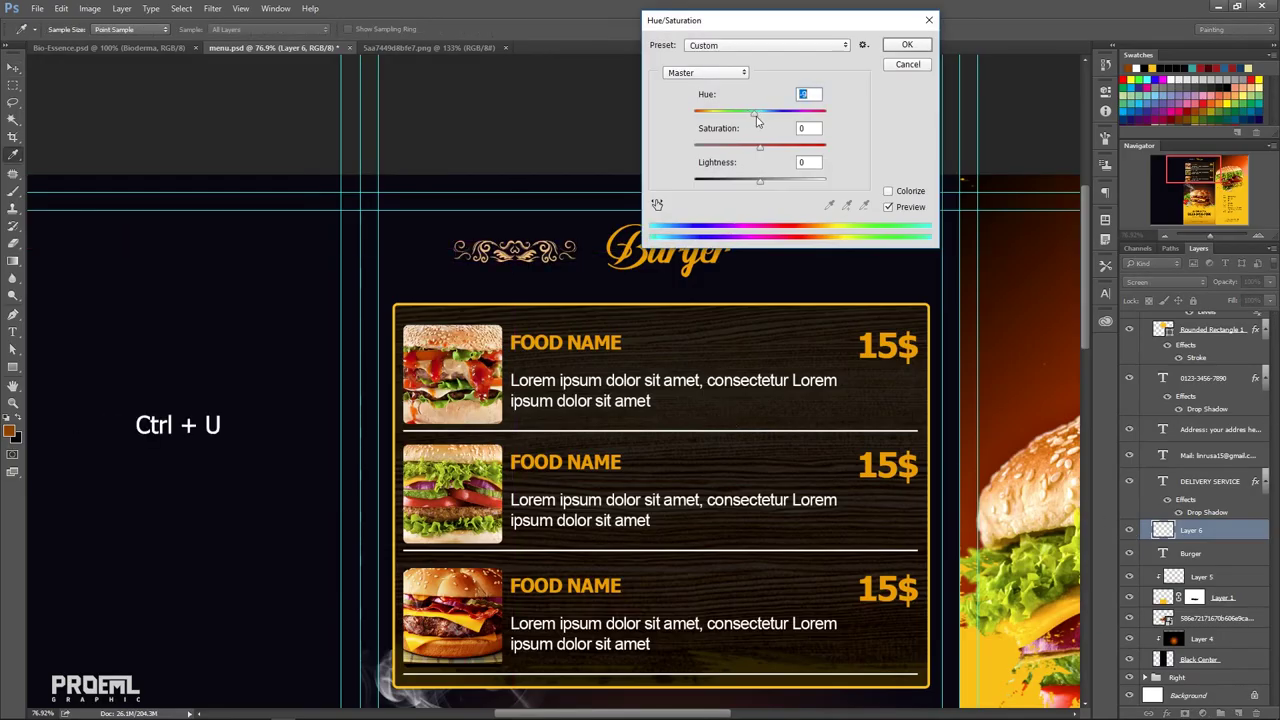
pyautogui.moveTo(790, 150); pyautogui.dragTo(800, 157)
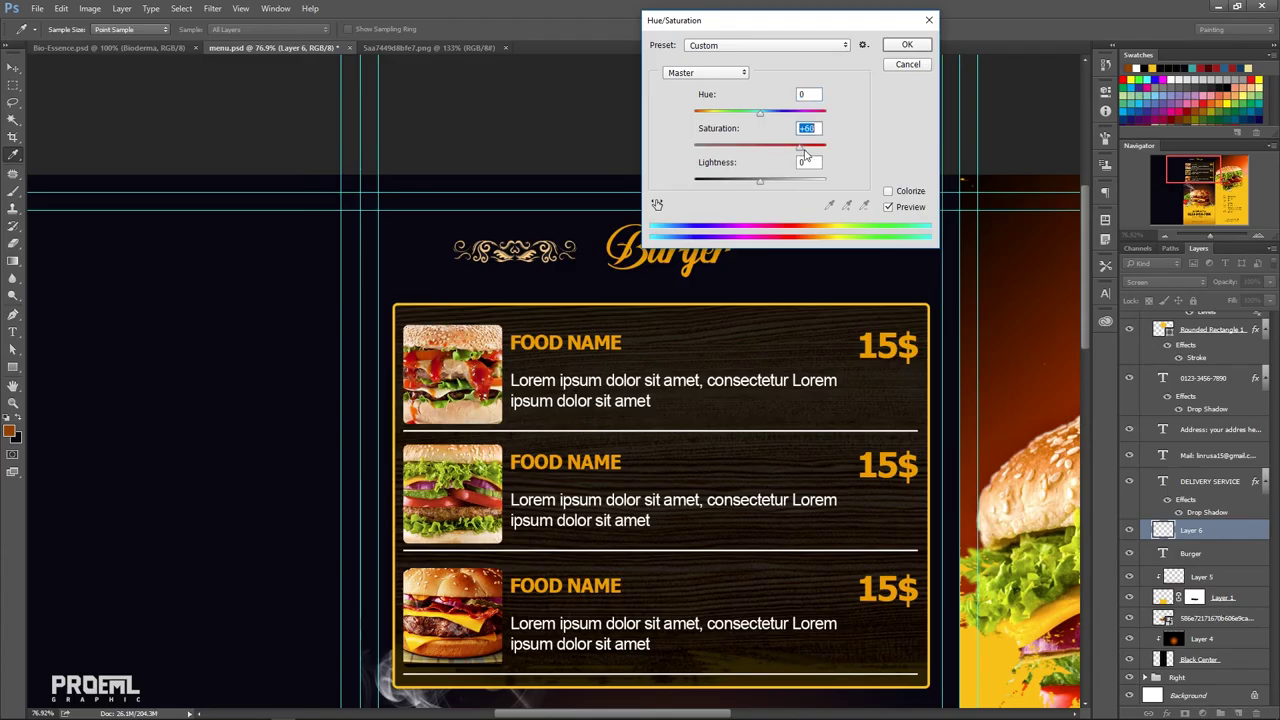
pyautogui.click(906, 45)
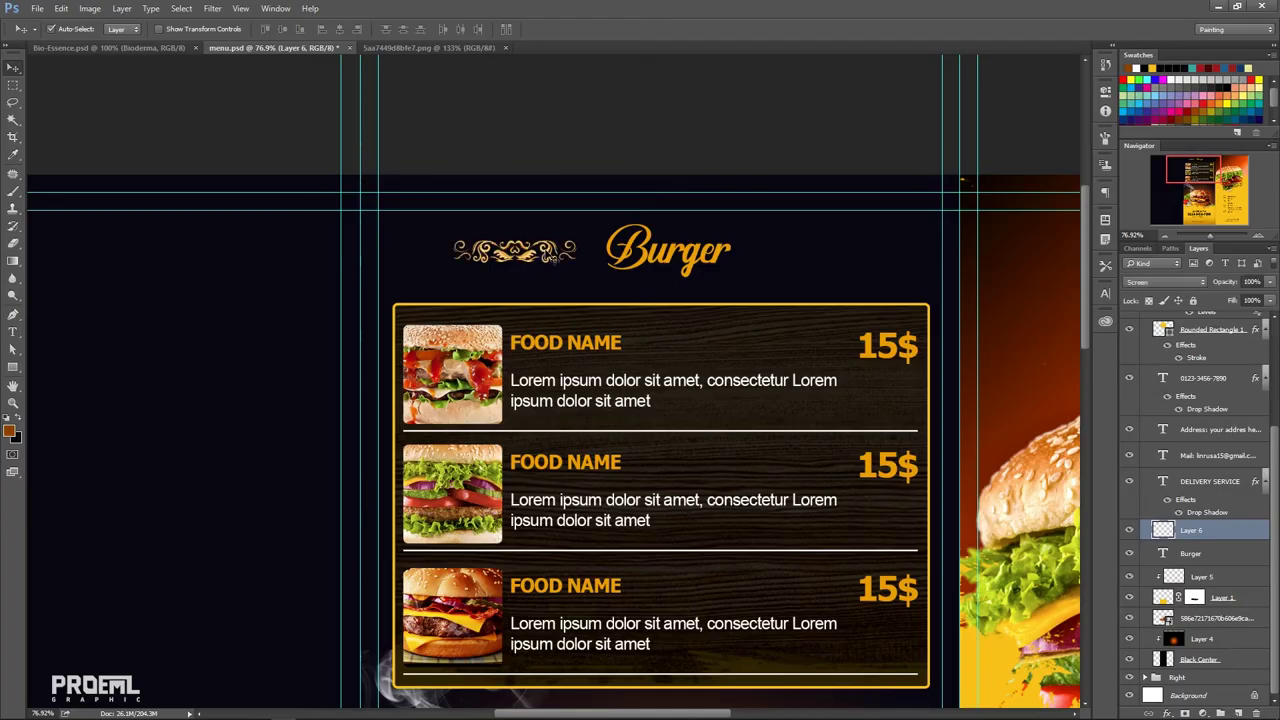
# Duplicate the Layer 6 ornament, place the copy right of Burger, and zoom out
pyautogui.rightClick(1228, 531)
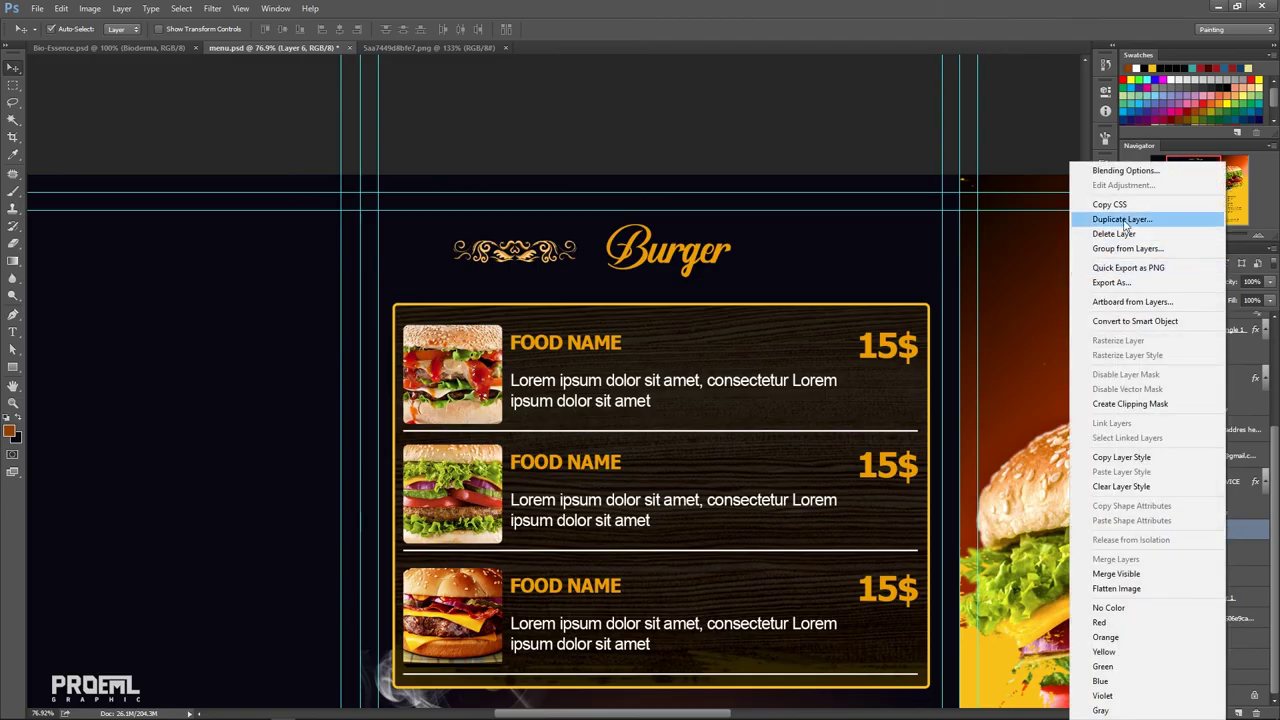
pyautogui.click(1105, 215)
pyautogui.press('Return')
pyautogui.moveTo(533, 258); pyautogui.dragTo(830, 258)
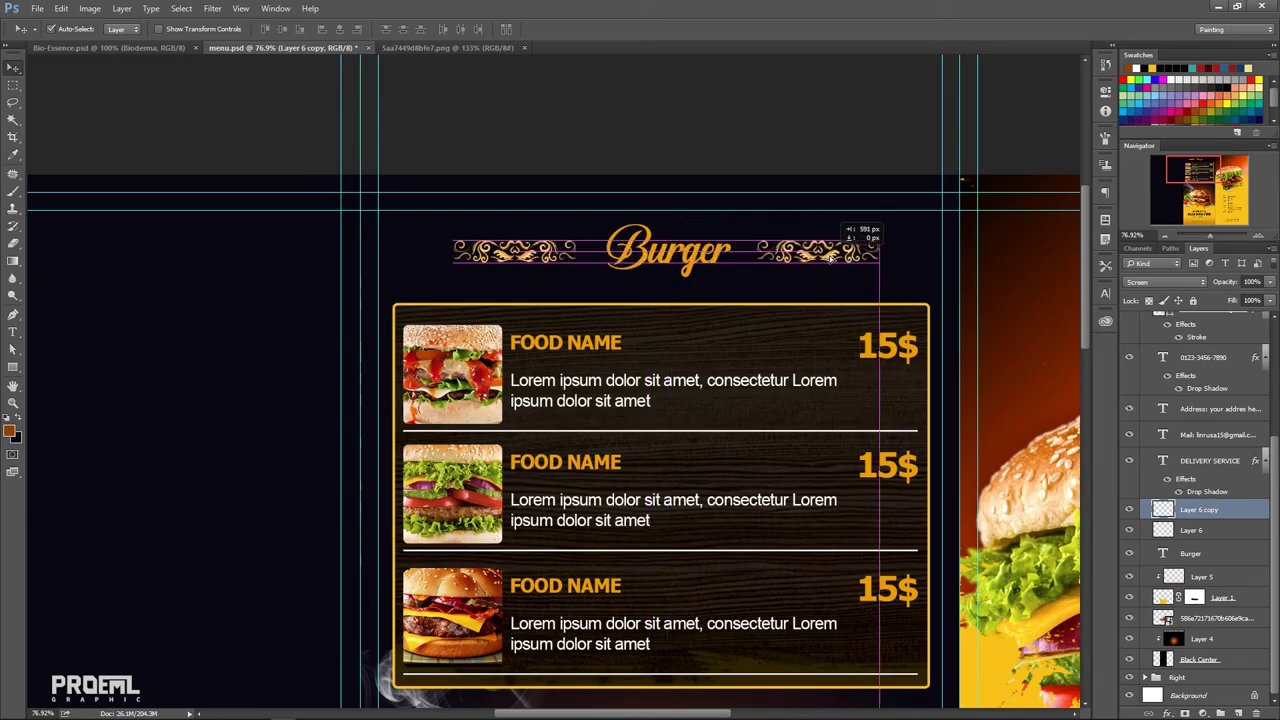
pyautogui.scroll(-2, 766, 286)
pyautogui.moveTo(797, 366); pyautogui.dragTo(754, 247)
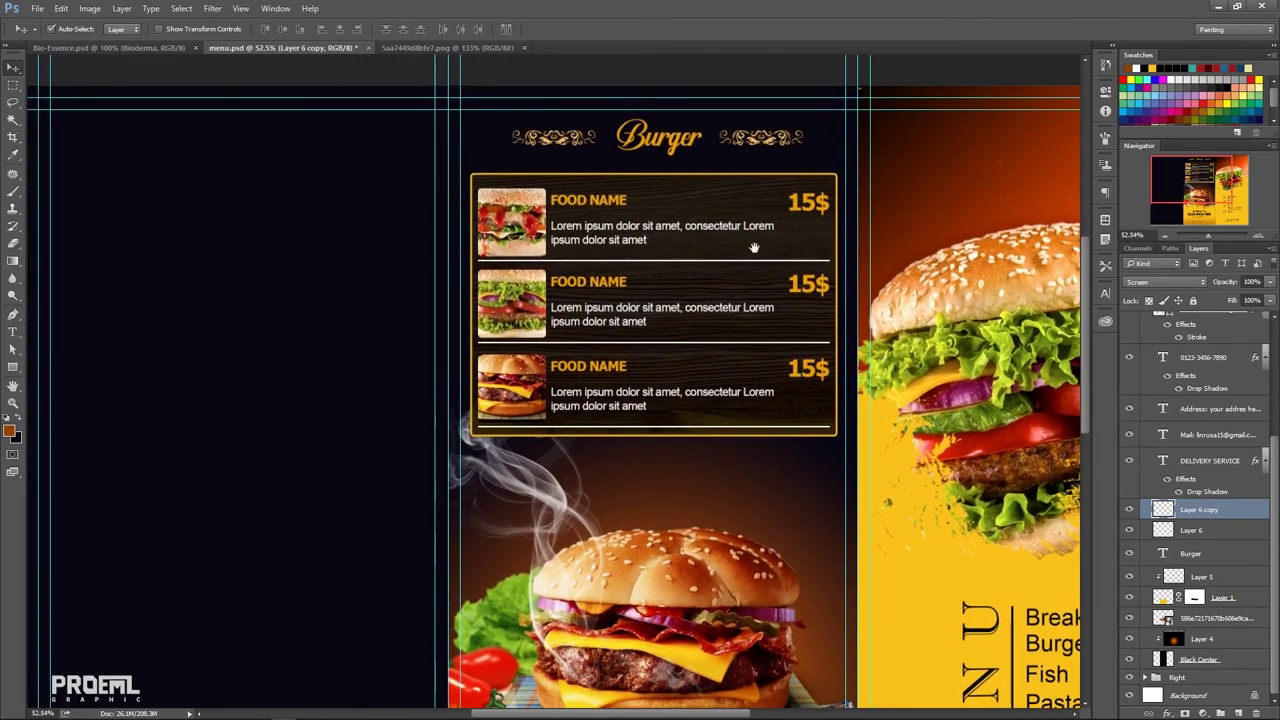
pyautogui.scroll(-2, 754, 247)
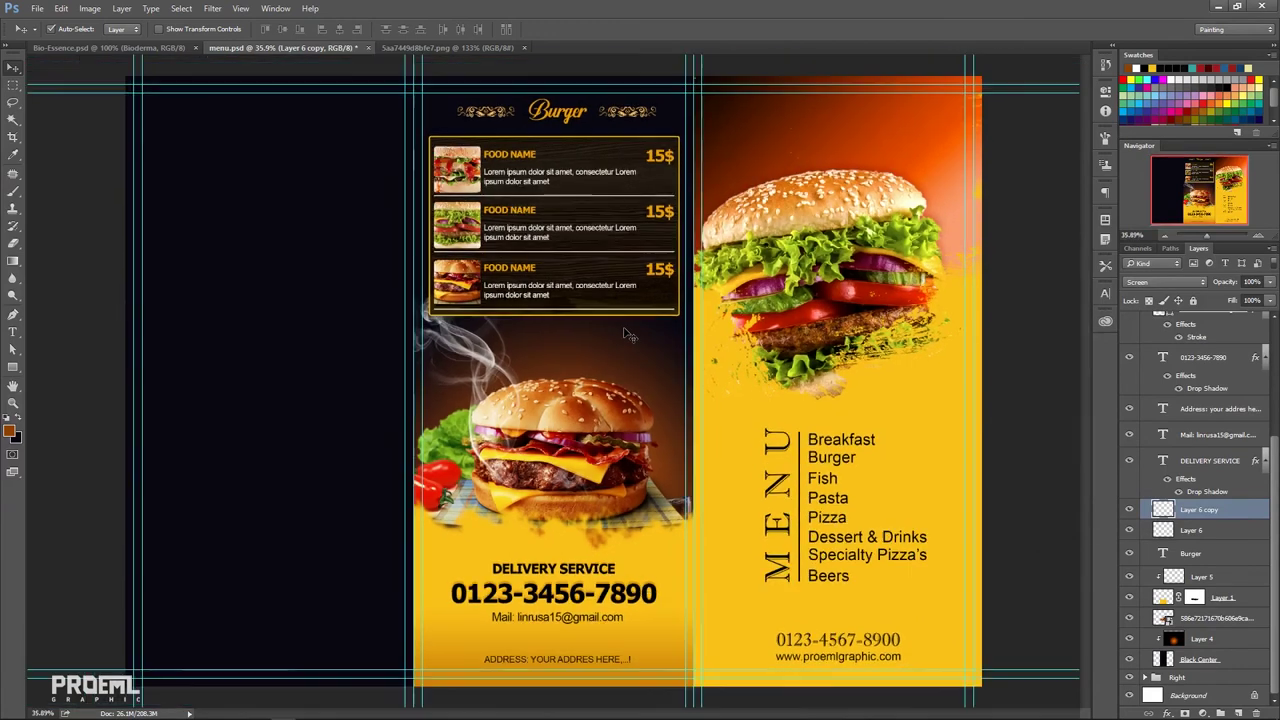
pyautogui.rightClick(632, 336)
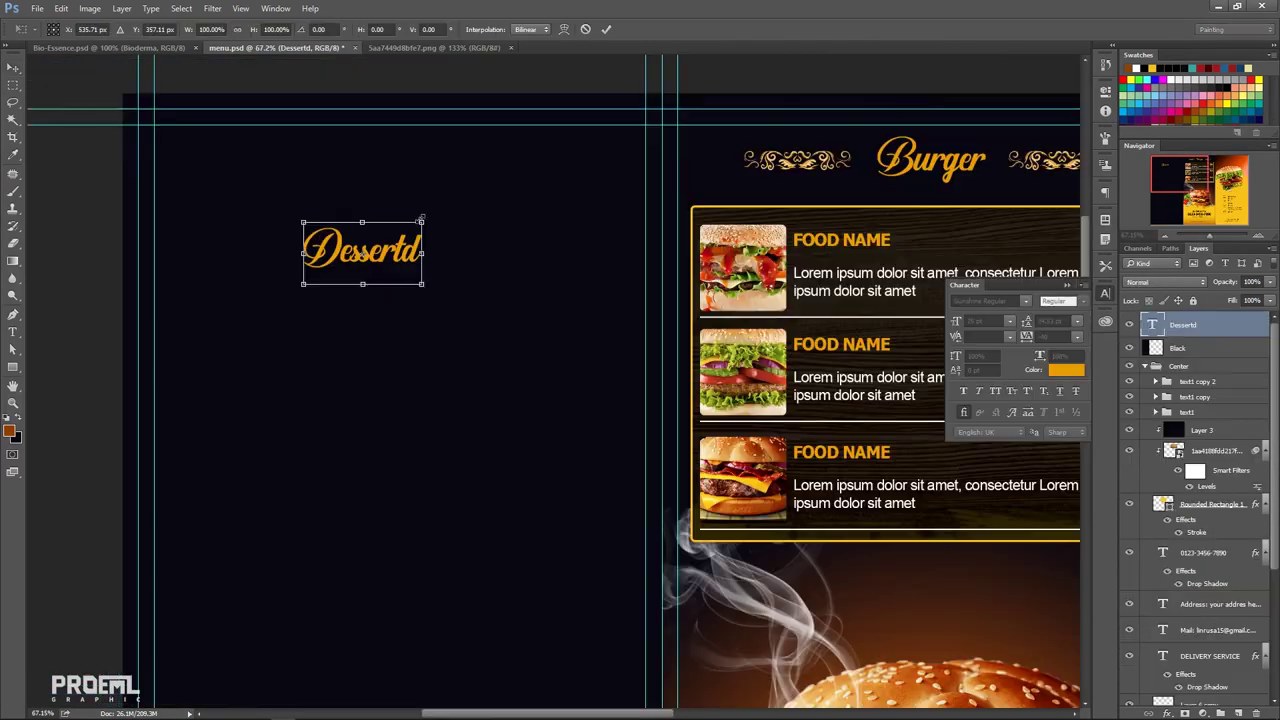
# Slightly enlarge the Desserttd heading and locate the ornament layer
pyautogui.moveTo(423, 216); pyautogui.dragTo(427, 213)
pyautogui.click(606, 29)
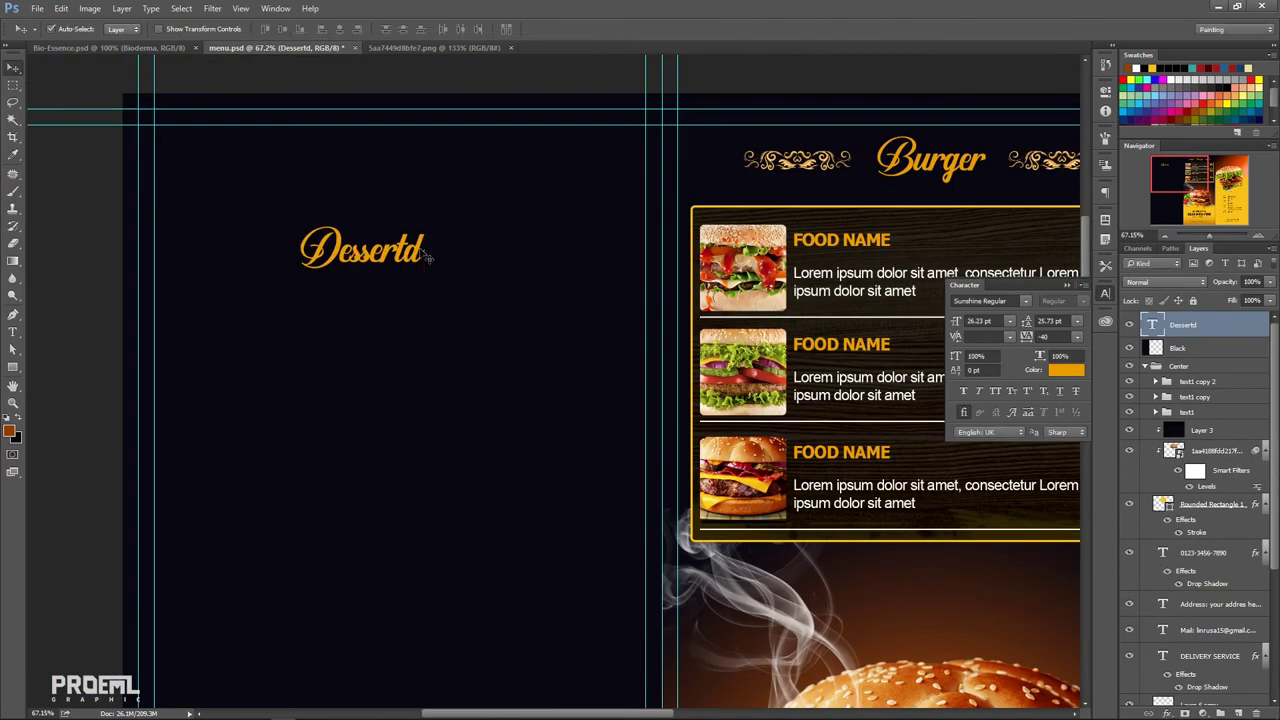
pyautogui.click(815, 170)
pyautogui.click(1128, 531)
pyautogui.click(1128, 531)
# Duplicate the ornament and place the copy left of the dessert heading
pyautogui.rightClick(1232, 530)
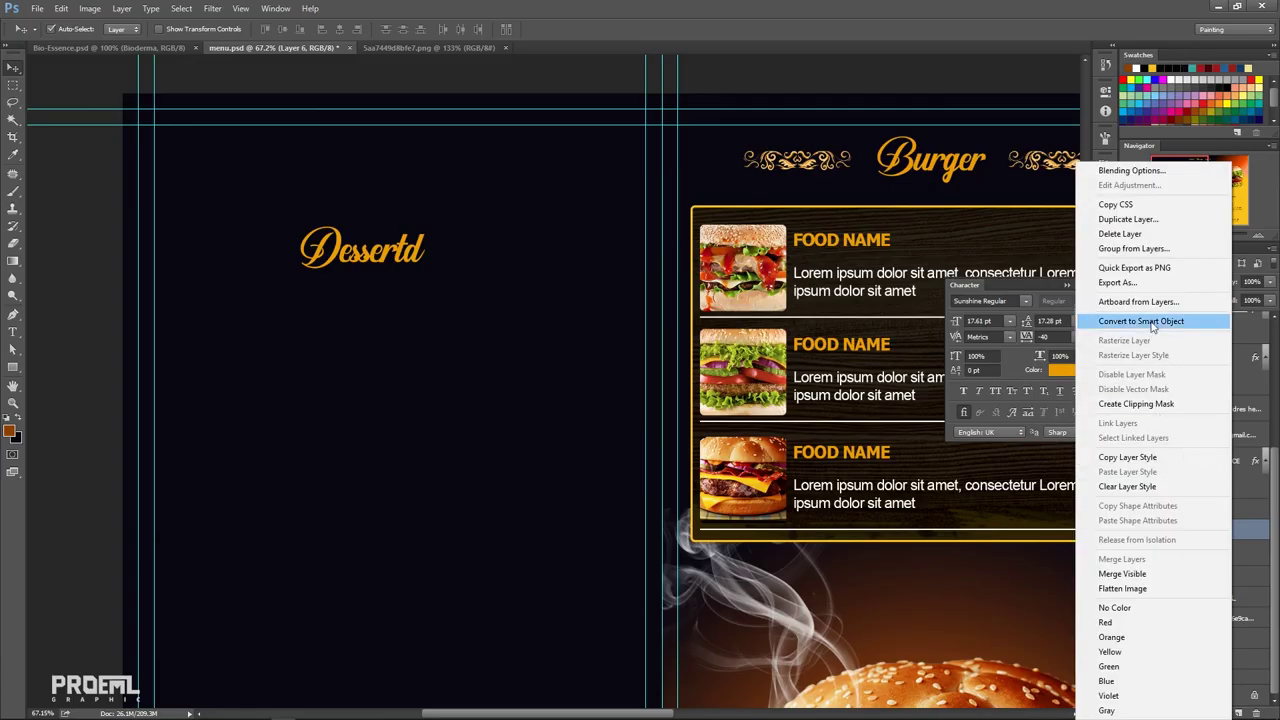
pyautogui.click(1128, 219)
pyautogui.click(758, 224)
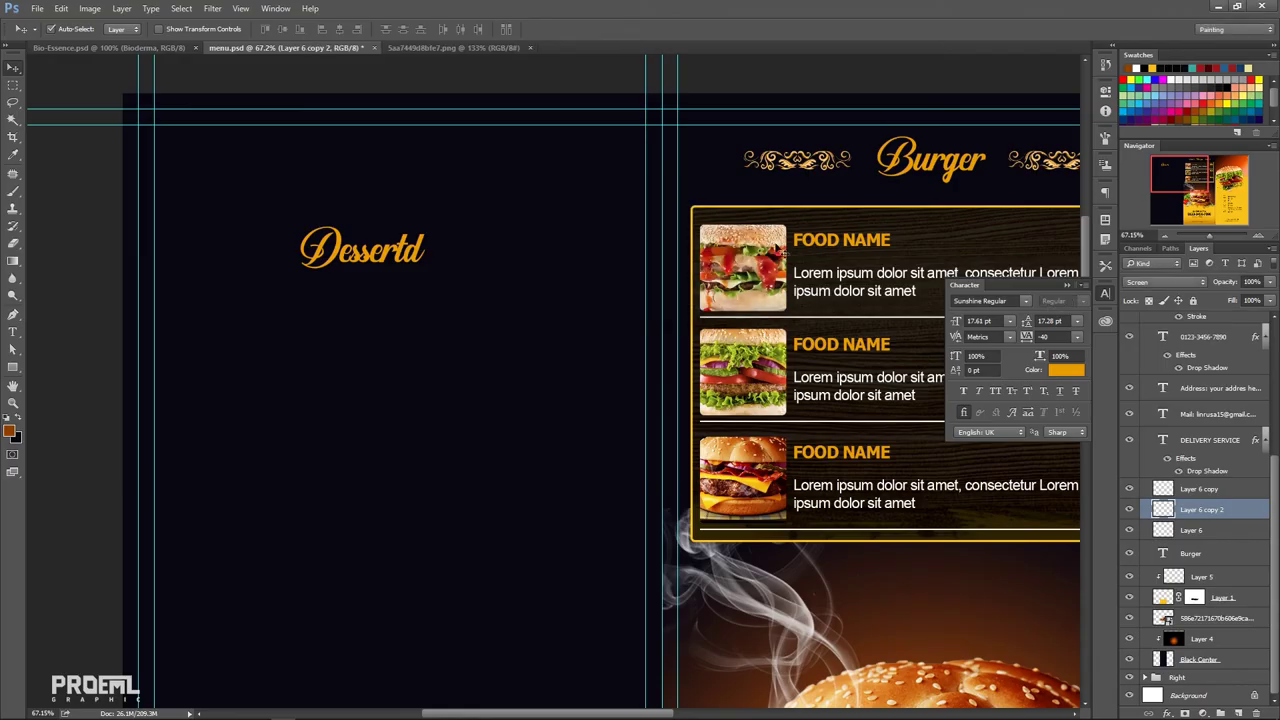
pyautogui.moveTo(1200, 509); pyautogui.dragTo(1210, 328)
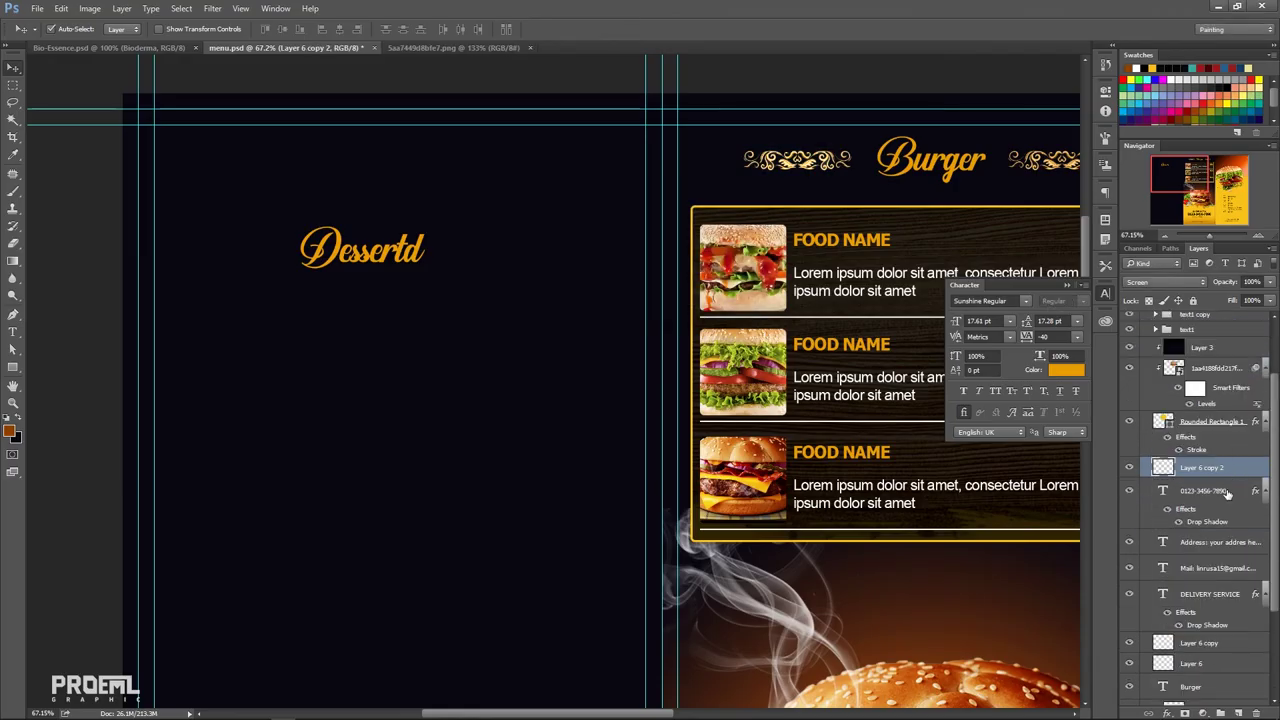
pyautogui.moveTo(1226, 491); pyautogui.dragTo(1229, 334)
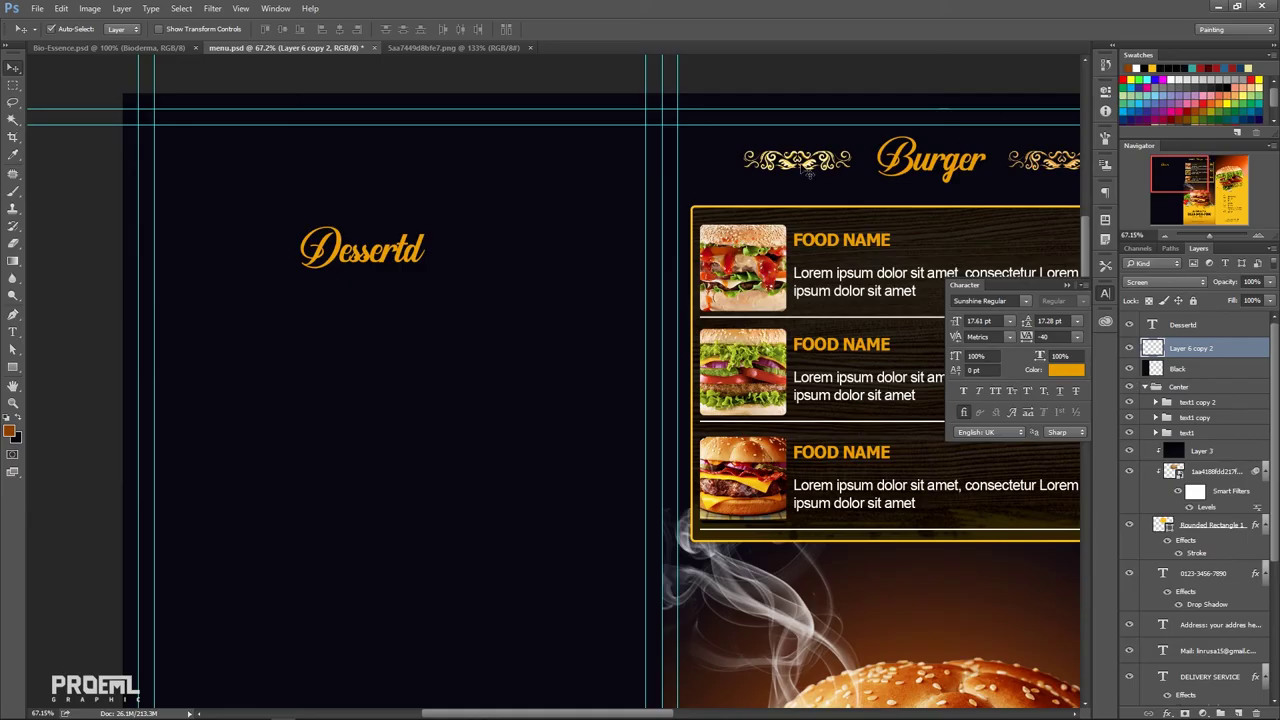
pyautogui.moveTo(787, 172)
pyautogui.mouseDown()
pyautogui.moveTo(238, 258)
pyautogui.moveTo(540, 272)
pyautogui.mouseUp()
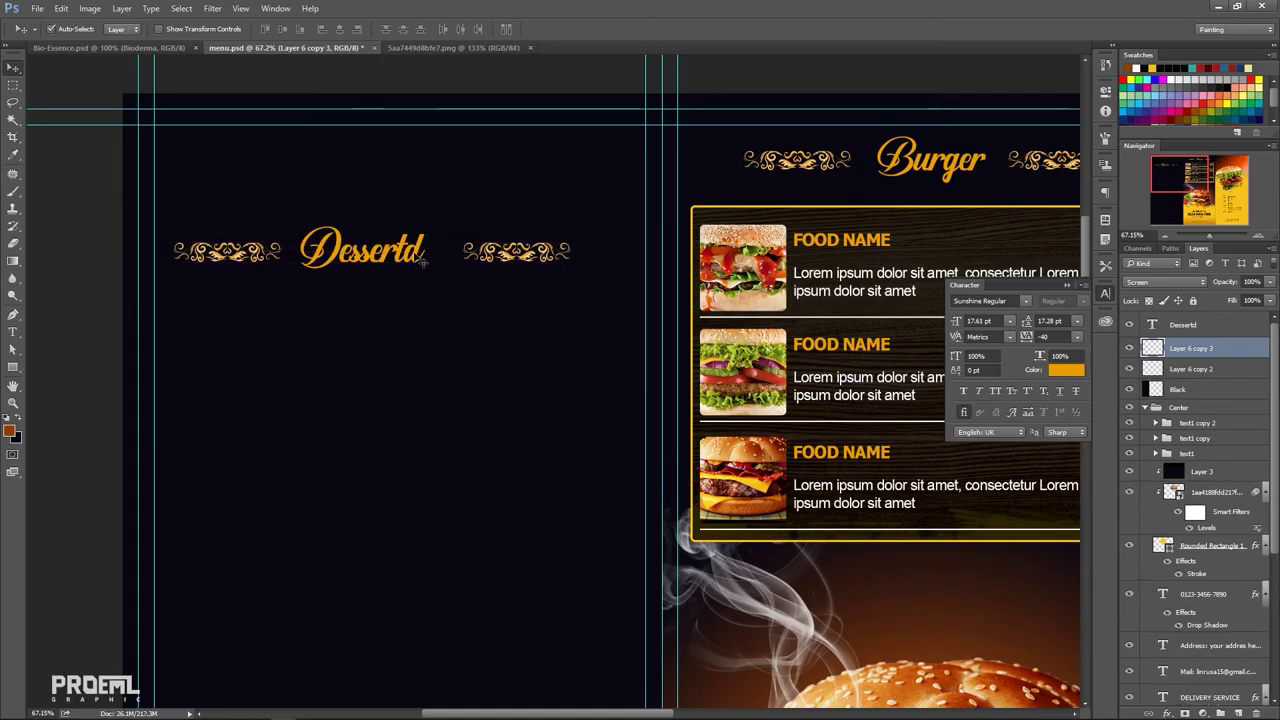
# Distribute the dessert heading and both ornaments evenly, then move them down together
pyautogui.click(422, 258)
pyautogui.keyDown('shift'); pyautogui.click(497, 258); pyautogui.keyUp('shift')
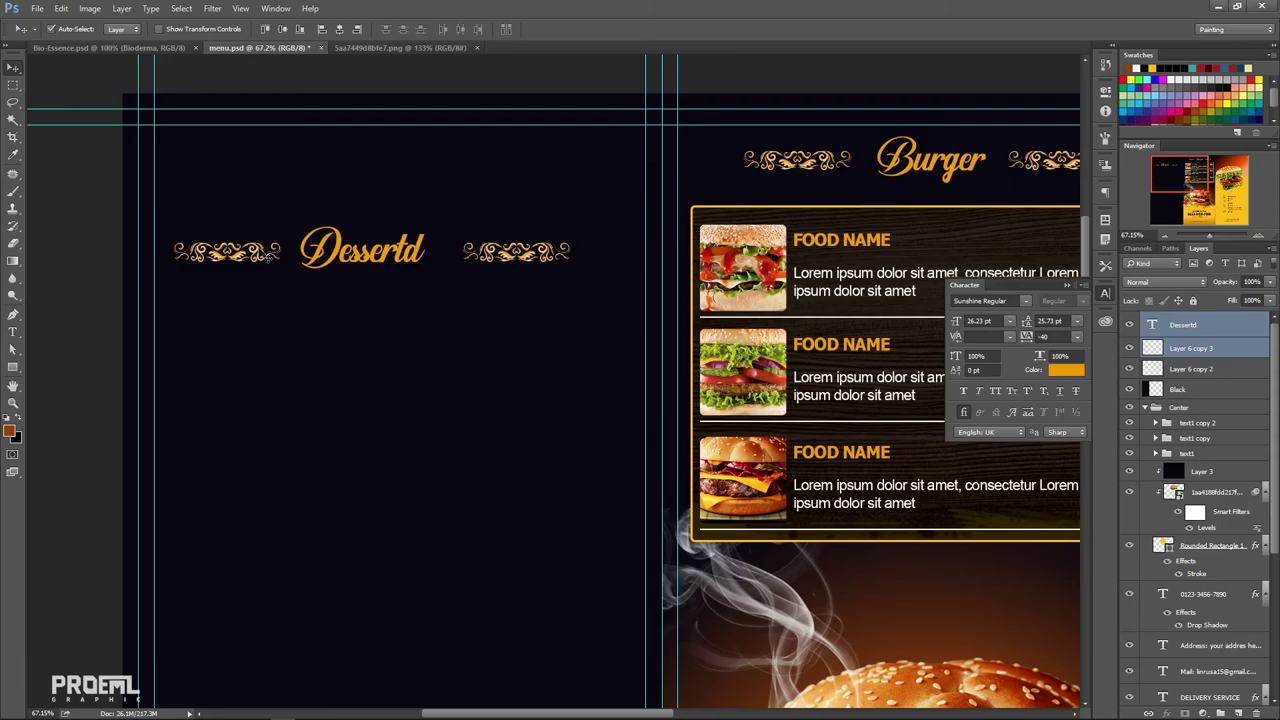
pyautogui.keyDown('shift'); pyautogui.click(265, 257); pyautogui.keyUp('shift')
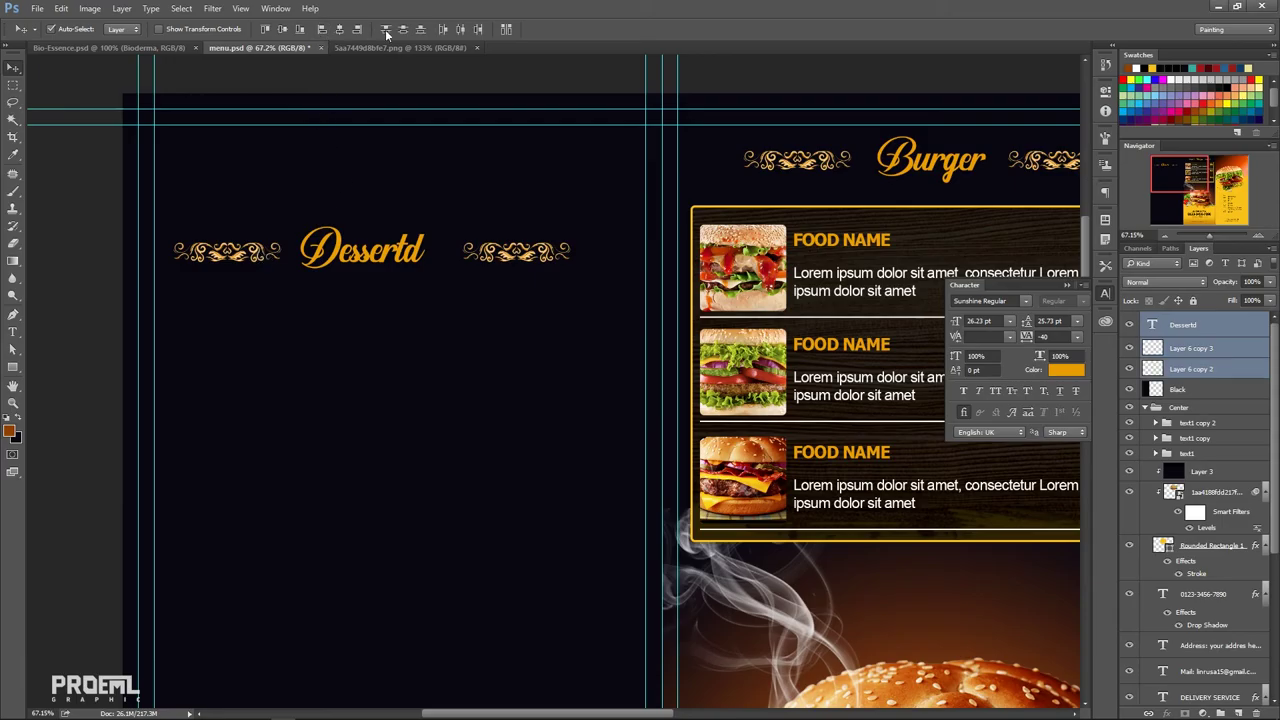
pyautogui.click(460, 31)
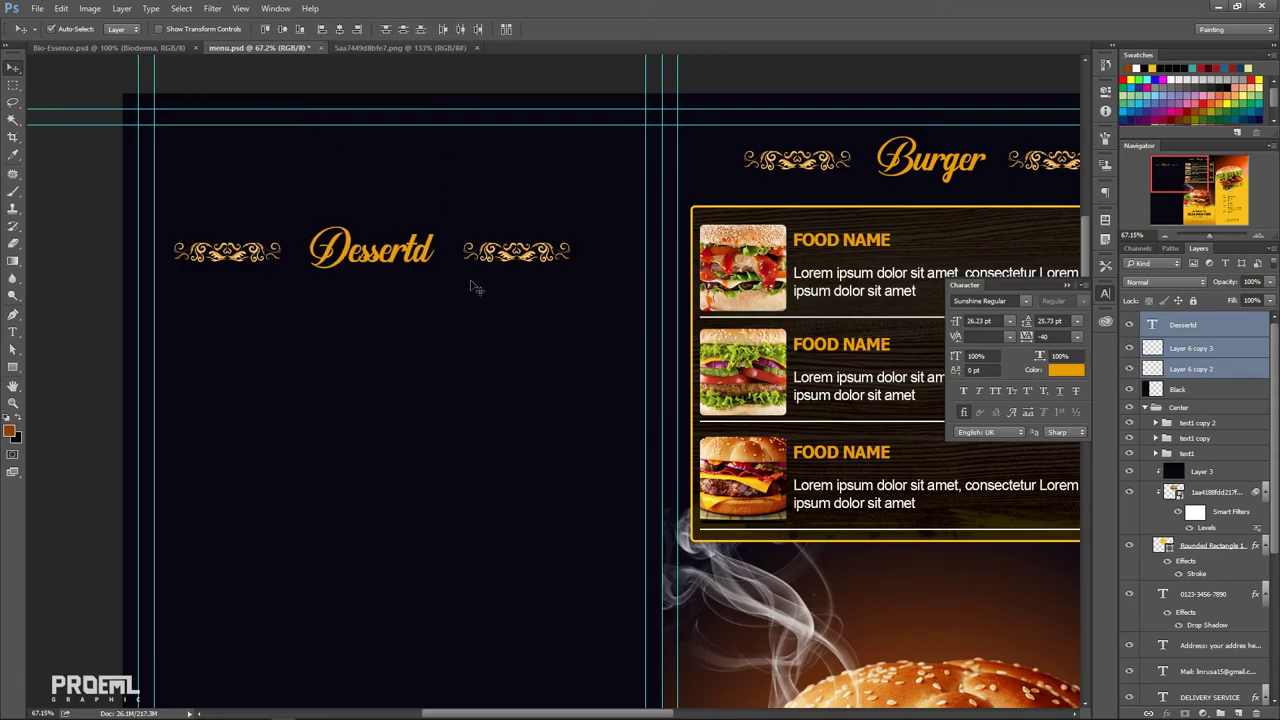
pyautogui.moveTo(432, 262); pyautogui.dragTo(437, 272)
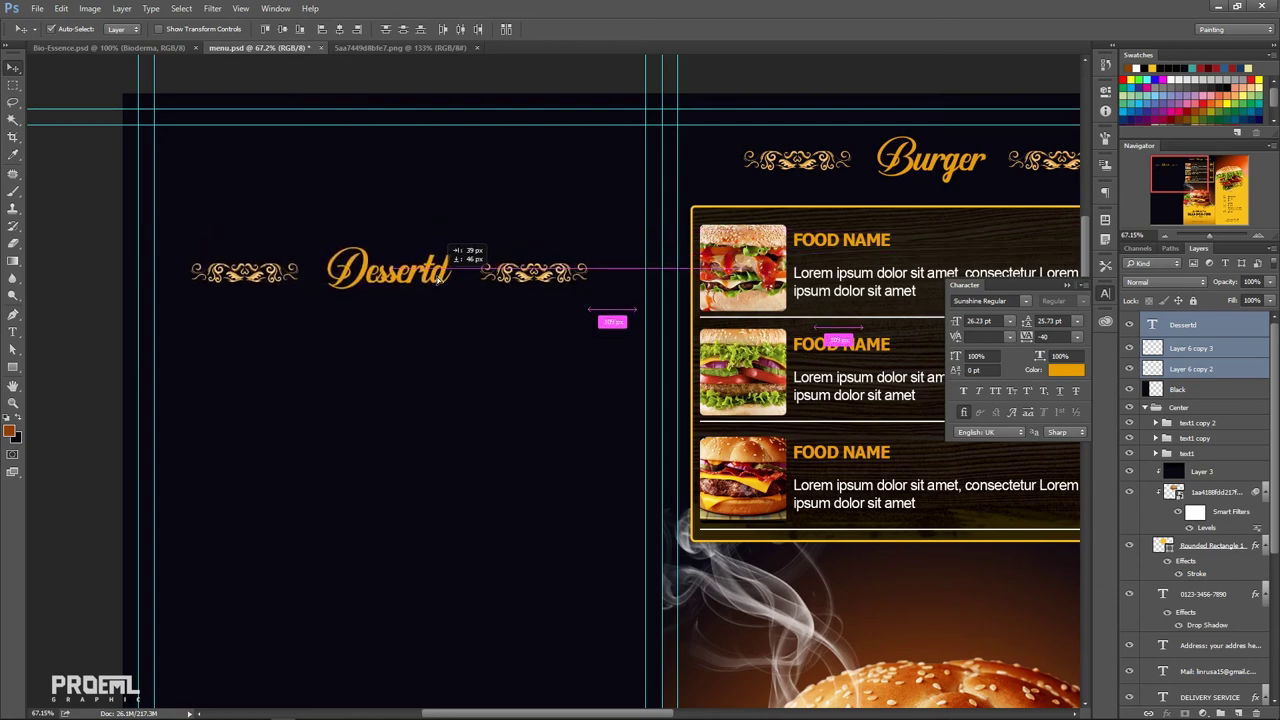
pyautogui.moveTo(438, 273); pyautogui.dragTo(444, 287)
# Drag the ice-cream cups PNG from Explorer onto the menu canvas
pyautogui.click(420, 201)
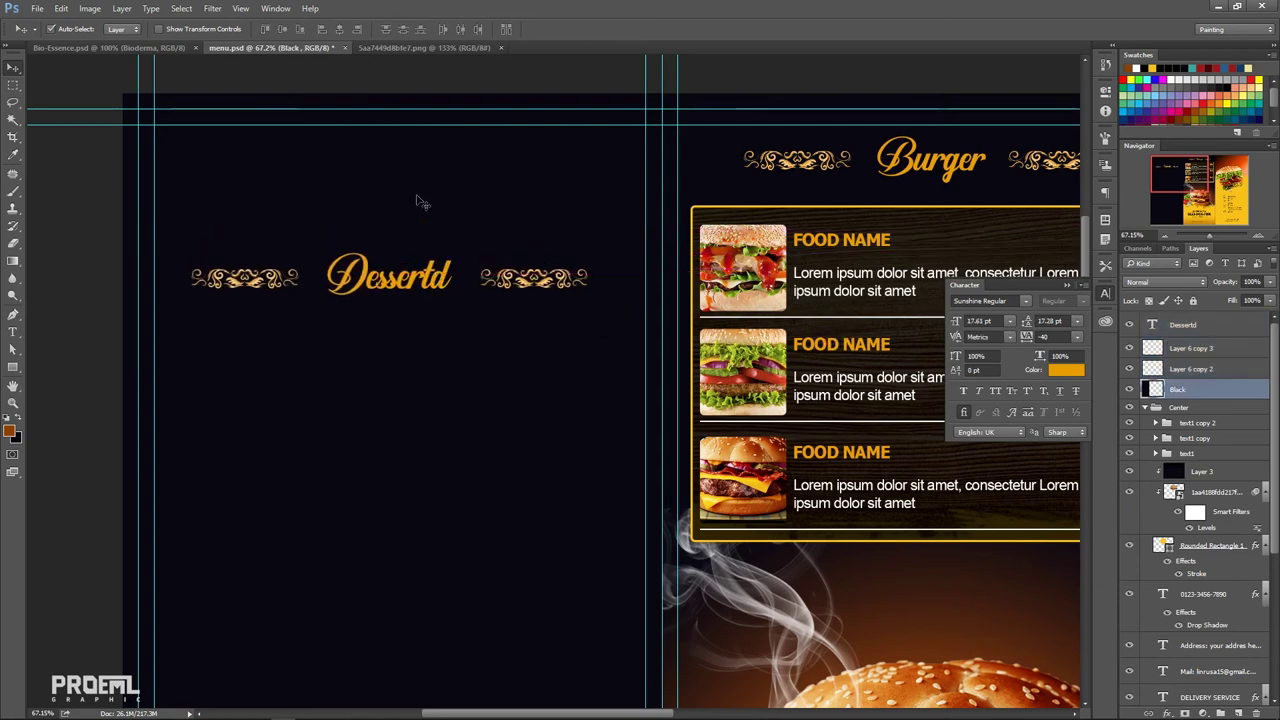
pyautogui.moveTo(283, 710)
pyautogui.click(233, 655)
pyautogui.click(465, 140)
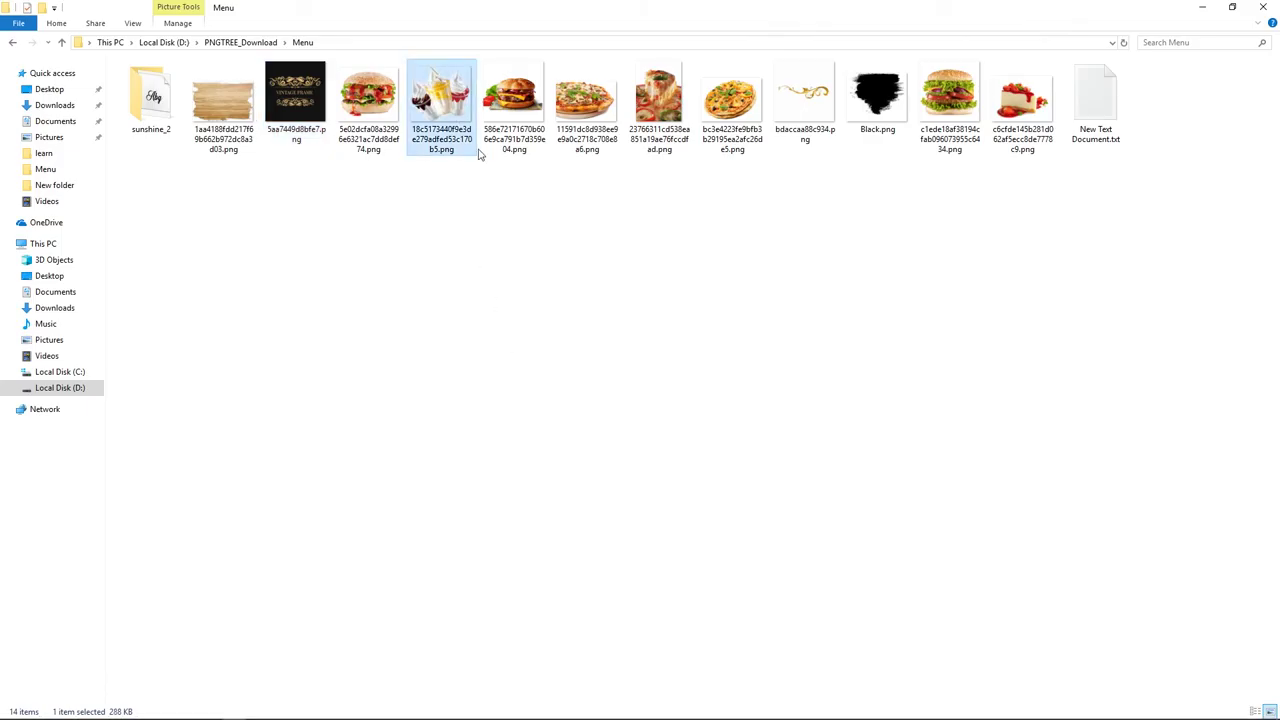
pyautogui.moveTo(447, 100); pyautogui.dragTo(278, 712)
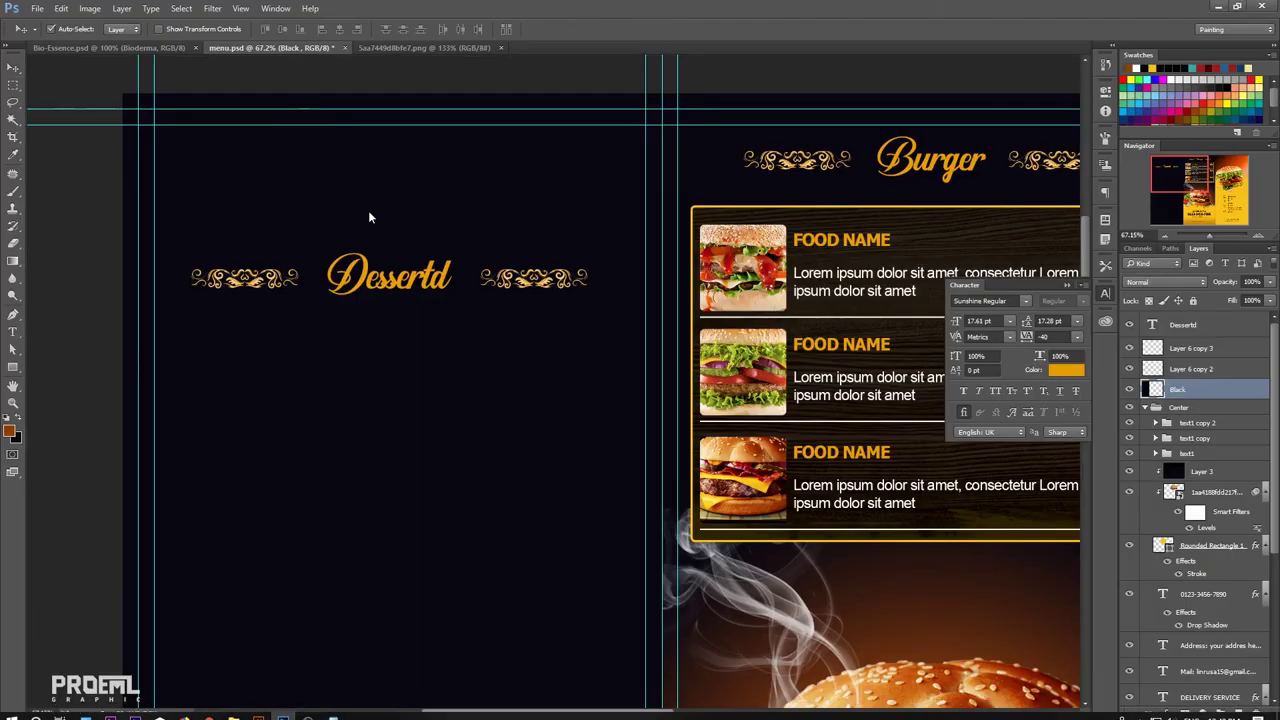
pyautogui.moveTo(278, 712); pyautogui.dragTo(342, 300)
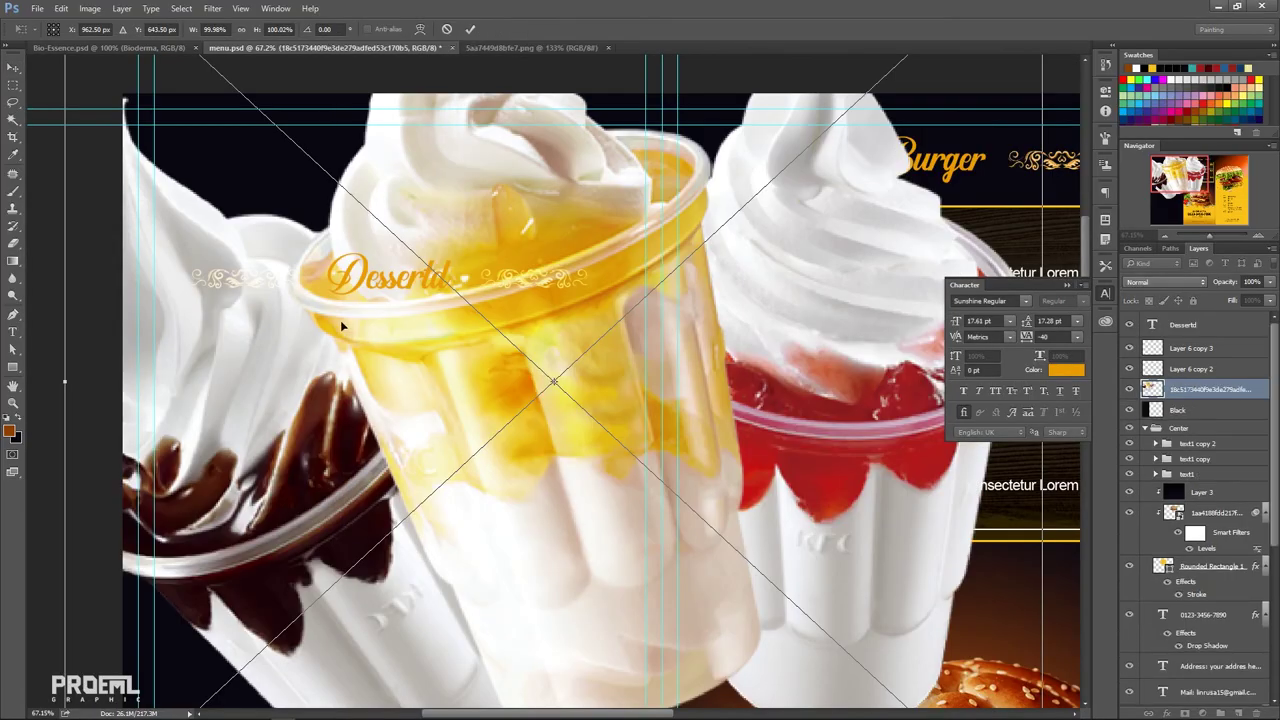
# Scale the ice-cream picture and place it at the top of the left panel
pyautogui.hotkey('ctrl', '0')
pyautogui.moveTo(66, 481); pyautogui.dragTo(254, 302)
pyautogui.moveTo(396, 187); pyautogui.dragTo(268, 125)
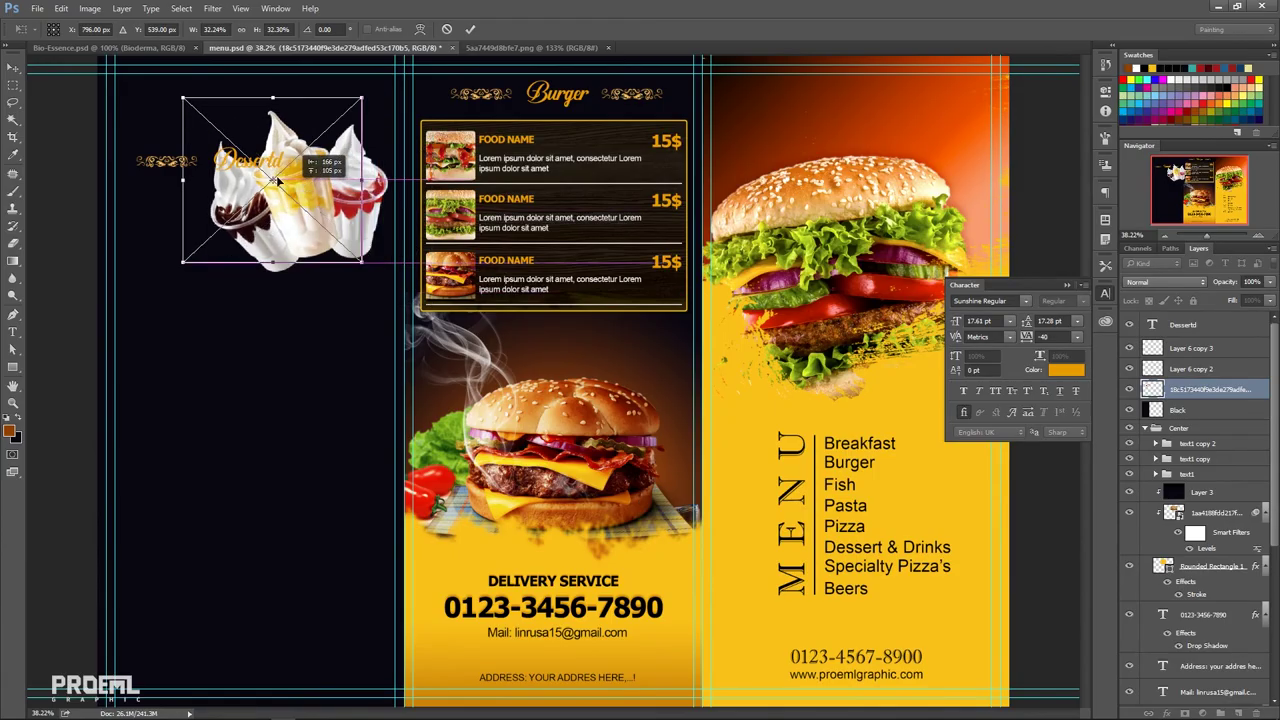
pyautogui.moveTo(298, 77); pyautogui.dragTo(247, 125)
pyautogui.click(470, 29)
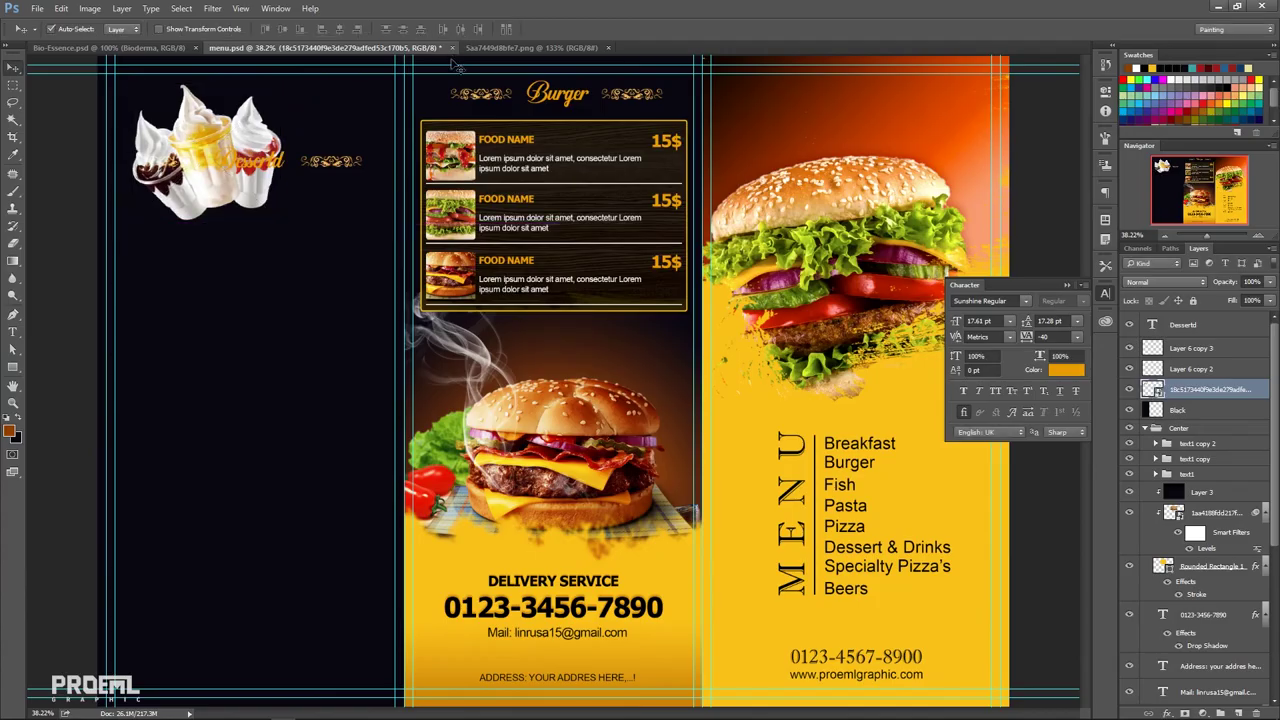
# Move the dessert heading and its ornaments below the ice-cream picture
pyautogui.click(283, 174)
pyautogui.keyDown('shift'); pyautogui.click(287, 168); pyautogui.keyUp('shift')
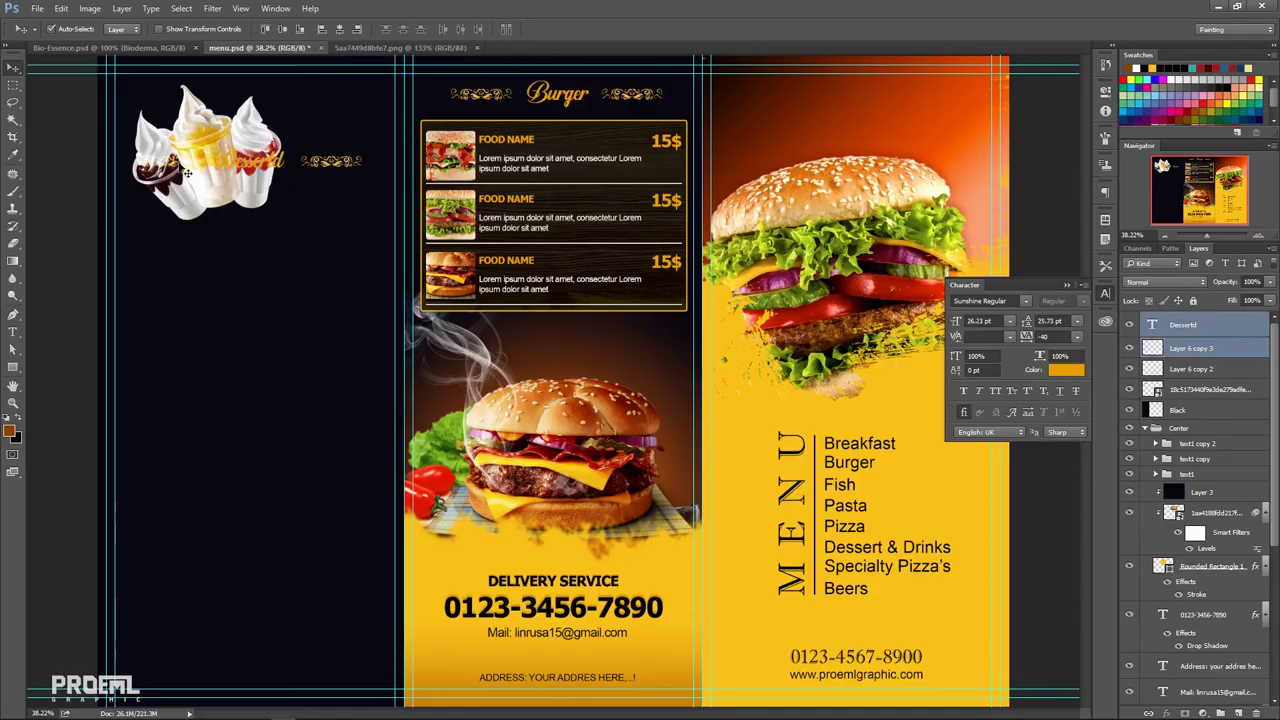
pyautogui.keyDown('shift'); pyautogui.click(181, 172); pyautogui.keyUp('shift')
pyautogui.moveTo(181, 172); pyautogui.dragTo(179, 257)
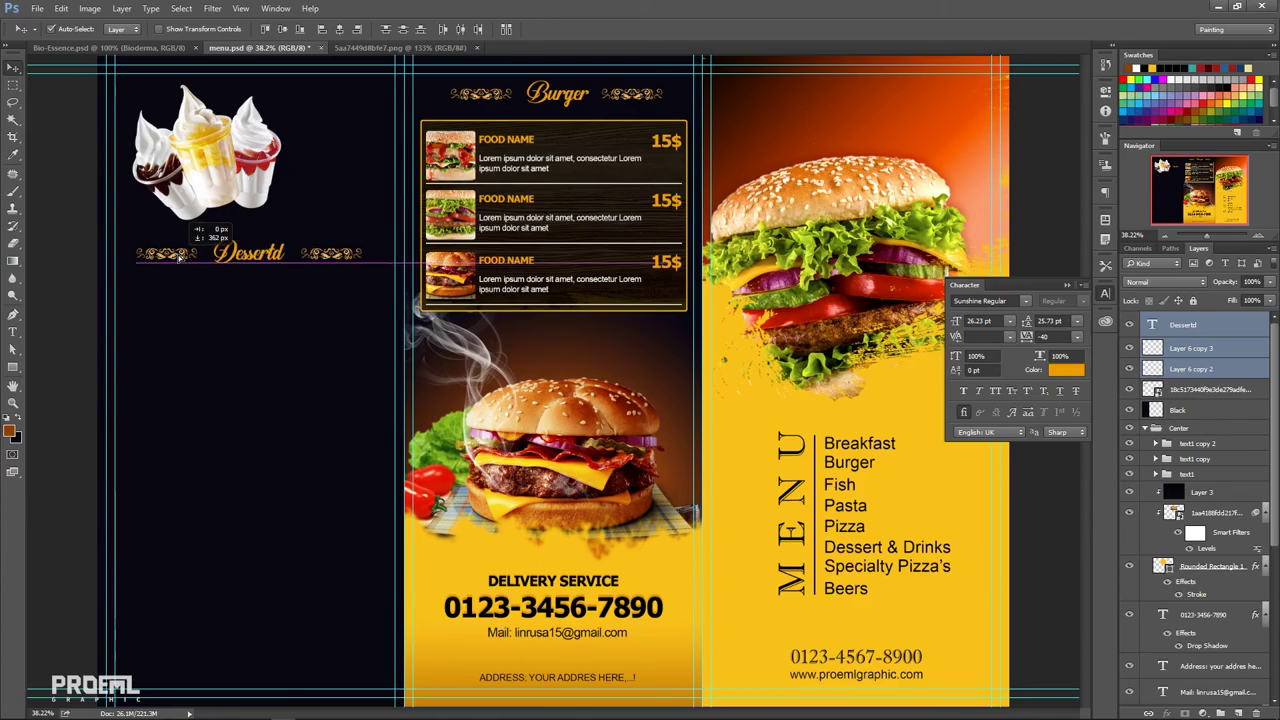
pyautogui.moveTo(178, 257); pyautogui.dragTo(178, 252)
# Drag the cheesecake PNG from Explorer onto the menu canvas
pyautogui.click(234, 710)
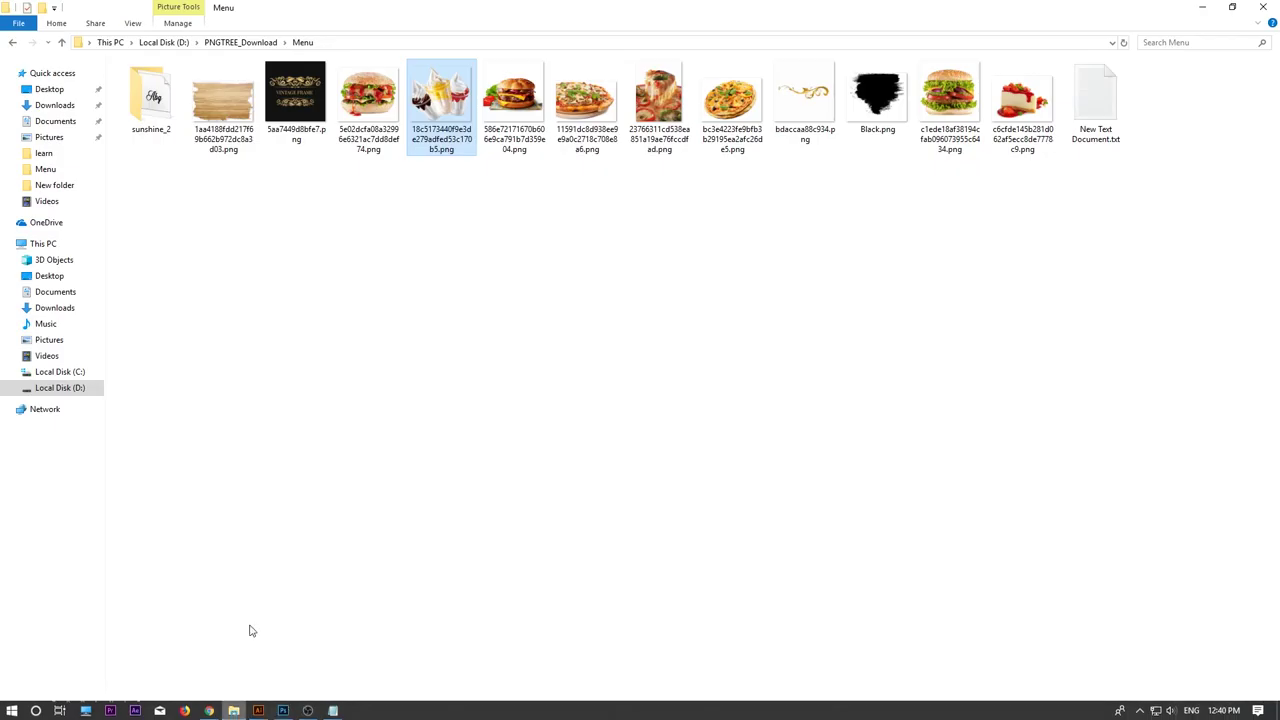
pyautogui.moveTo(1020, 100); pyautogui.dragTo(232, 700)
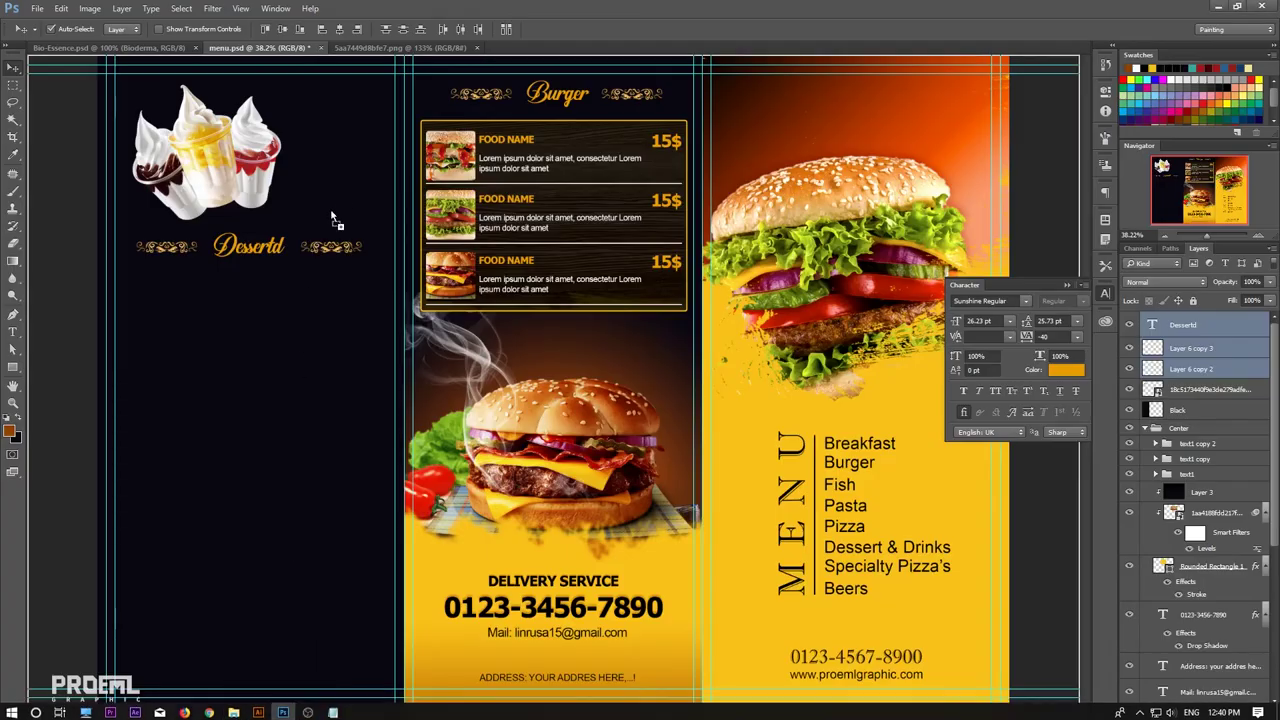
pyautogui.moveTo(232, 700); pyautogui.dragTo(331, 217)
# Shrink the cheesecake and place it beside the ice-cream cups
pyautogui.moveTo(127, 60); pyautogui.dragTo(467, 318)
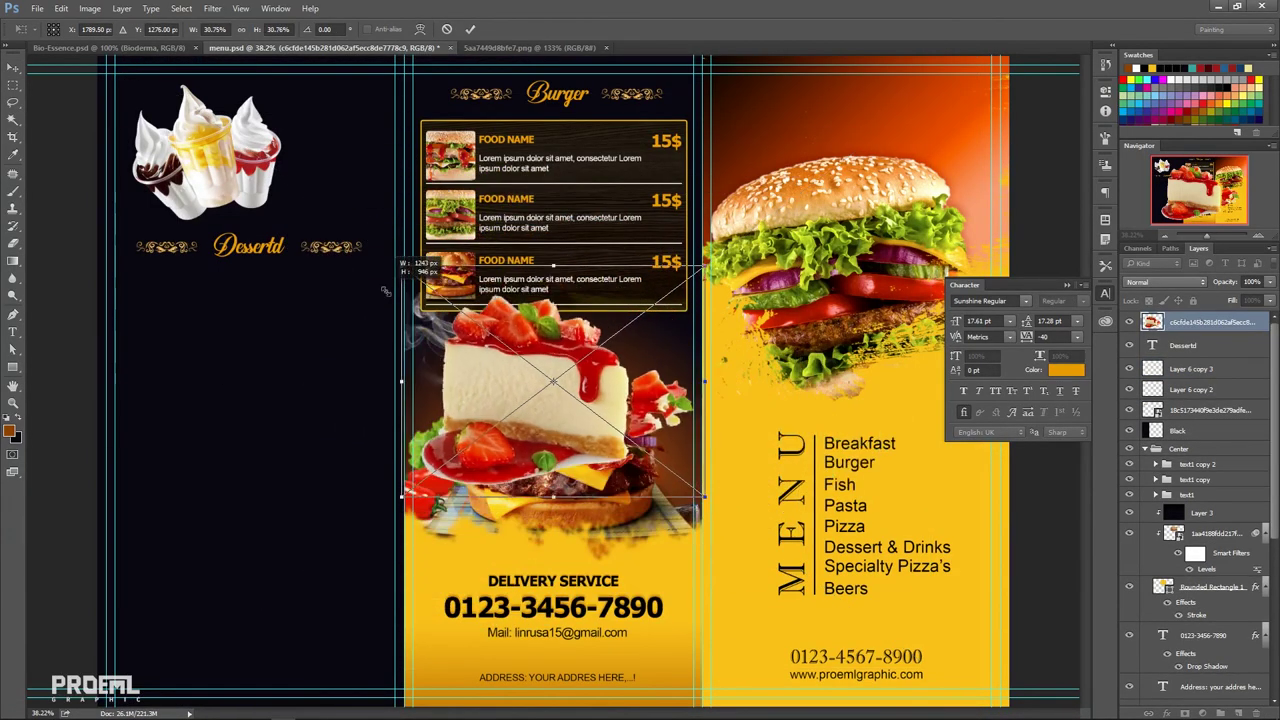
pyautogui.moveTo(576, 366); pyautogui.dragTo(380, 166)
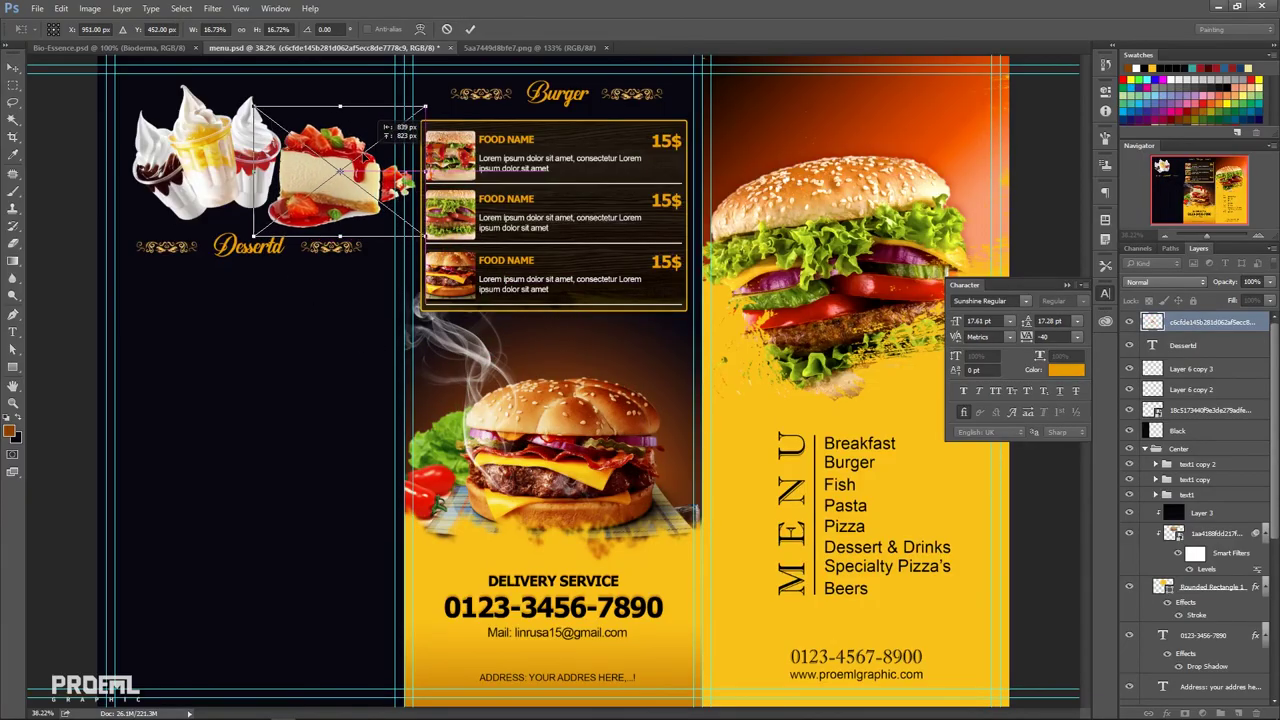
pyautogui.moveTo(446, 112)
pyautogui.mouseDown()
pyautogui.moveTo(393, 129)
pyautogui.moveTo(404, 116)
pyautogui.mouseUp()
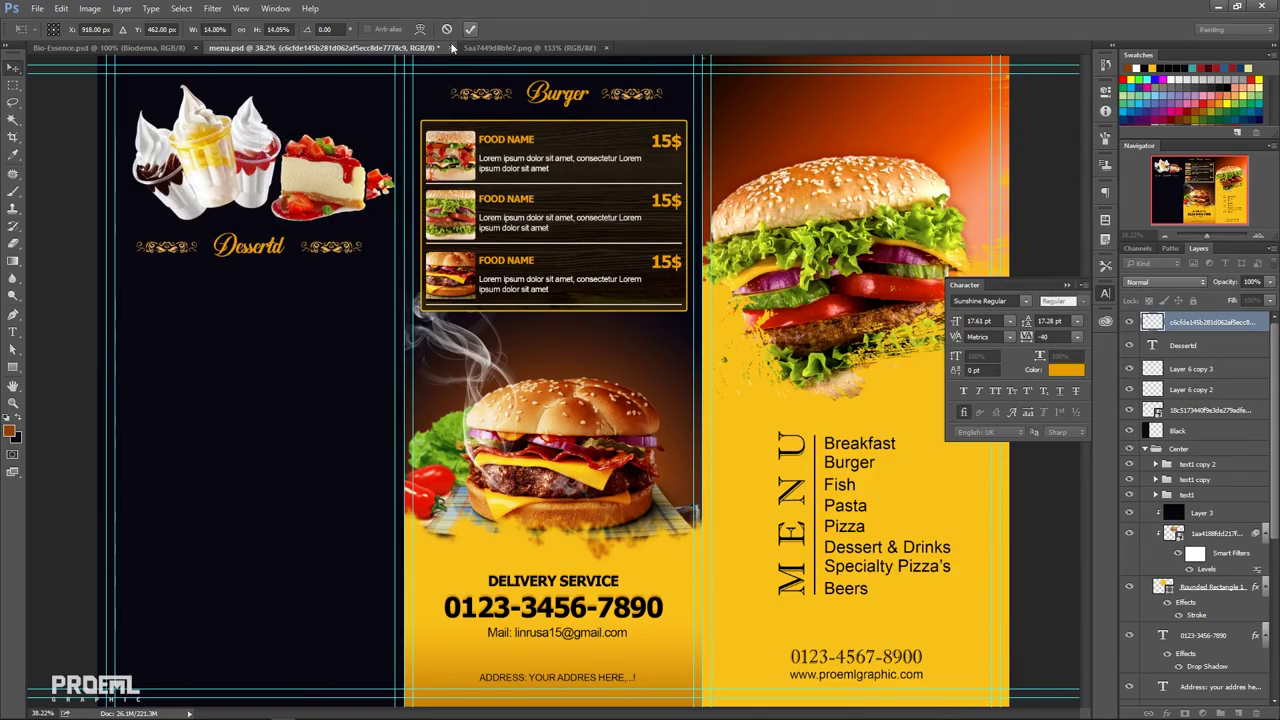
pyautogui.click(475, 30)
# Enlarge the ice-cream cups slightly and shrink the cheesecake slightly
pyautogui.keyDown('ctrl'); pyautogui.click(250, 164); pyautogui.keyUp('ctrl')
pyautogui.hotkey('ctrl', 't')
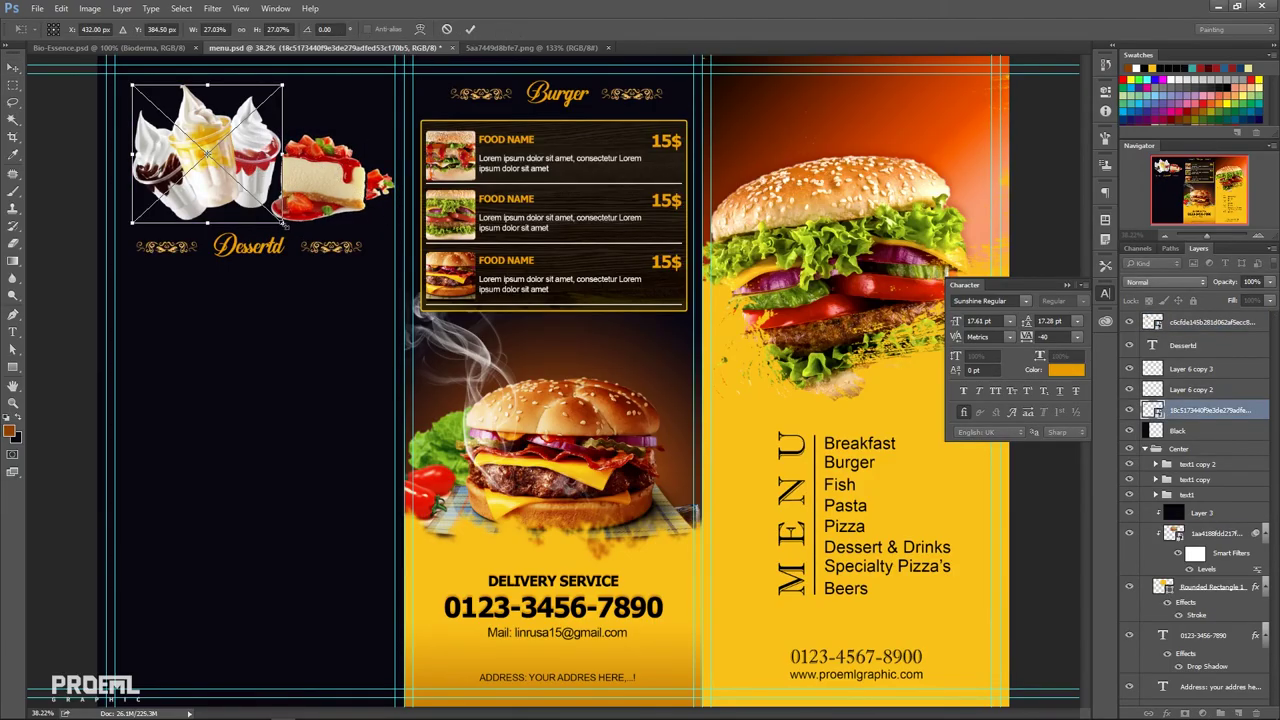
pyautogui.moveTo(284, 224); pyautogui.dragTo(288, 234)
pyautogui.click(471, 29)
pyautogui.keyDown('ctrl'); pyautogui.click(330, 190); pyautogui.keyUp('ctrl')
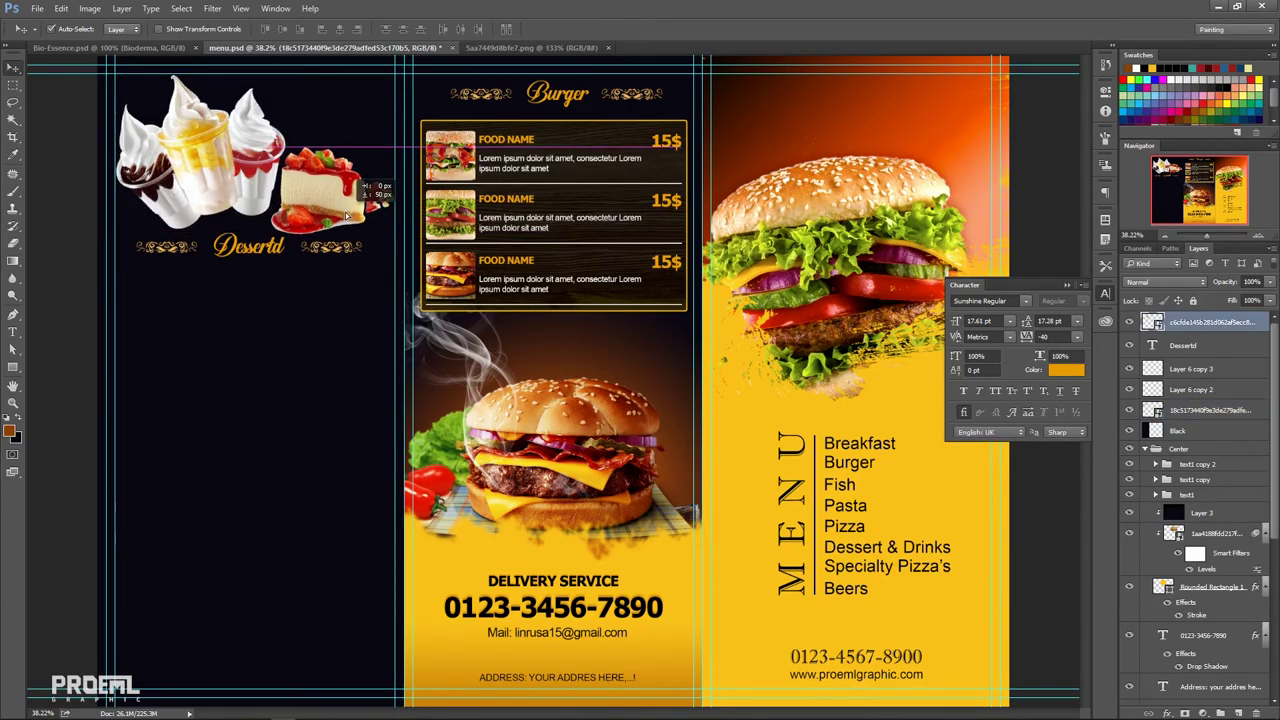
pyautogui.hotkey('ctrl', 't')
pyautogui.moveTo(397, 141); pyautogui.dragTo(389, 149)
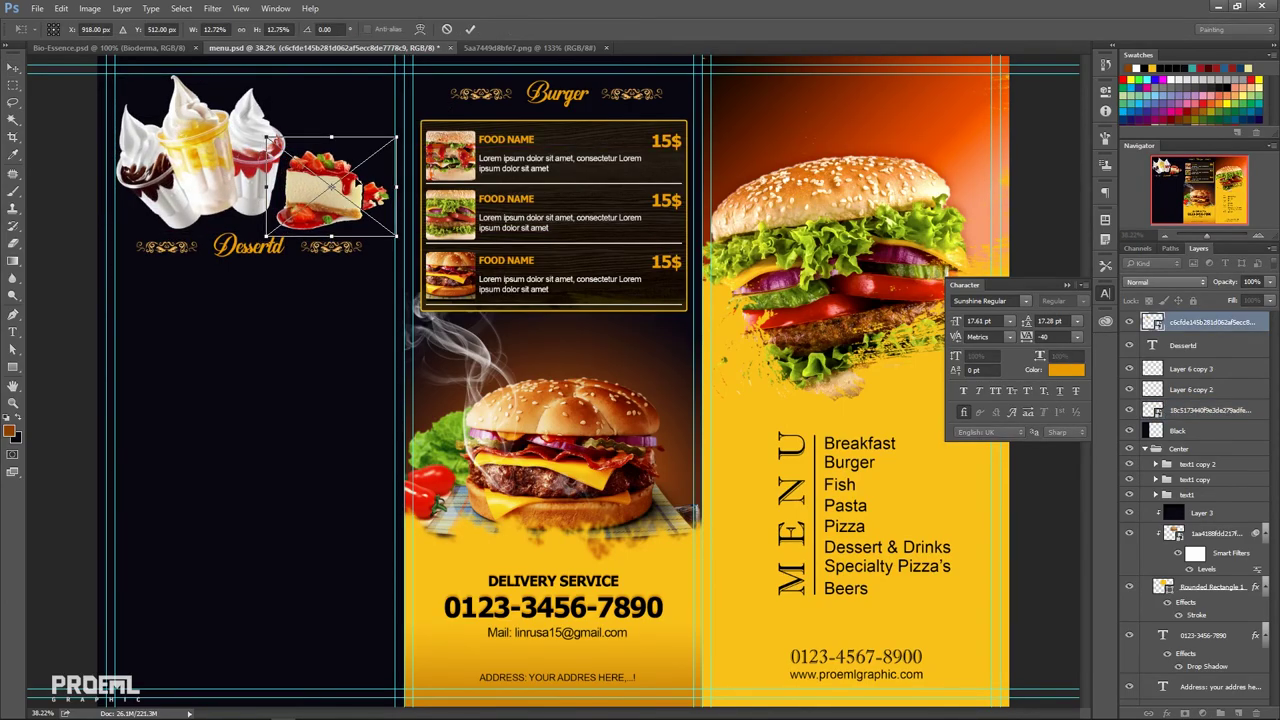
pyautogui.click(471, 29)
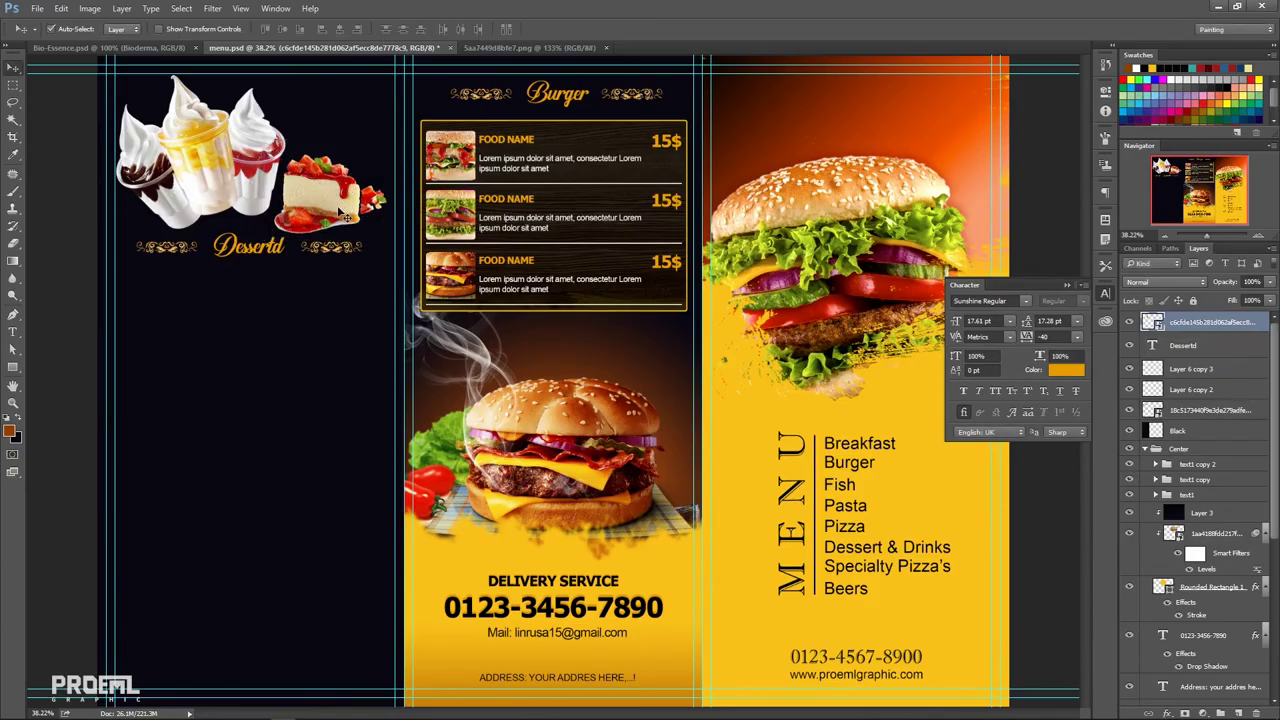
# Nudge the Dessertd heading and both ornaments down together
pyautogui.keyDown('ctrl'); pyautogui.click(267, 262); pyautogui.keyUp('ctrl')
pyautogui.keyDown('ctrl'); pyautogui.keyDown('shift'); pyautogui.click(252, 258); pyautogui.keyUp('shift'); pyautogui.keyUp('ctrl')
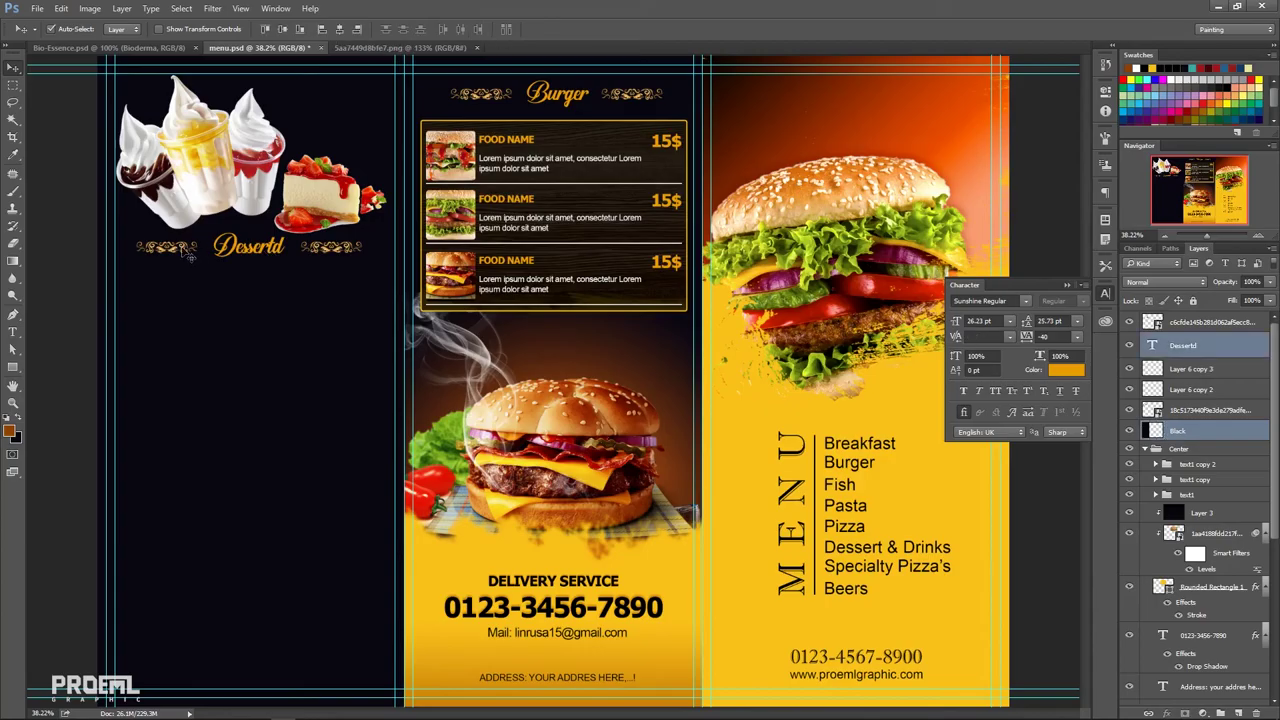
pyautogui.keyDown('ctrl'); pyautogui.keyDown('shift'); pyautogui.click(190, 252); pyautogui.keyUp('shift'); pyautogui.keyUp('ctrl')
pyautogui.click(320, 250)
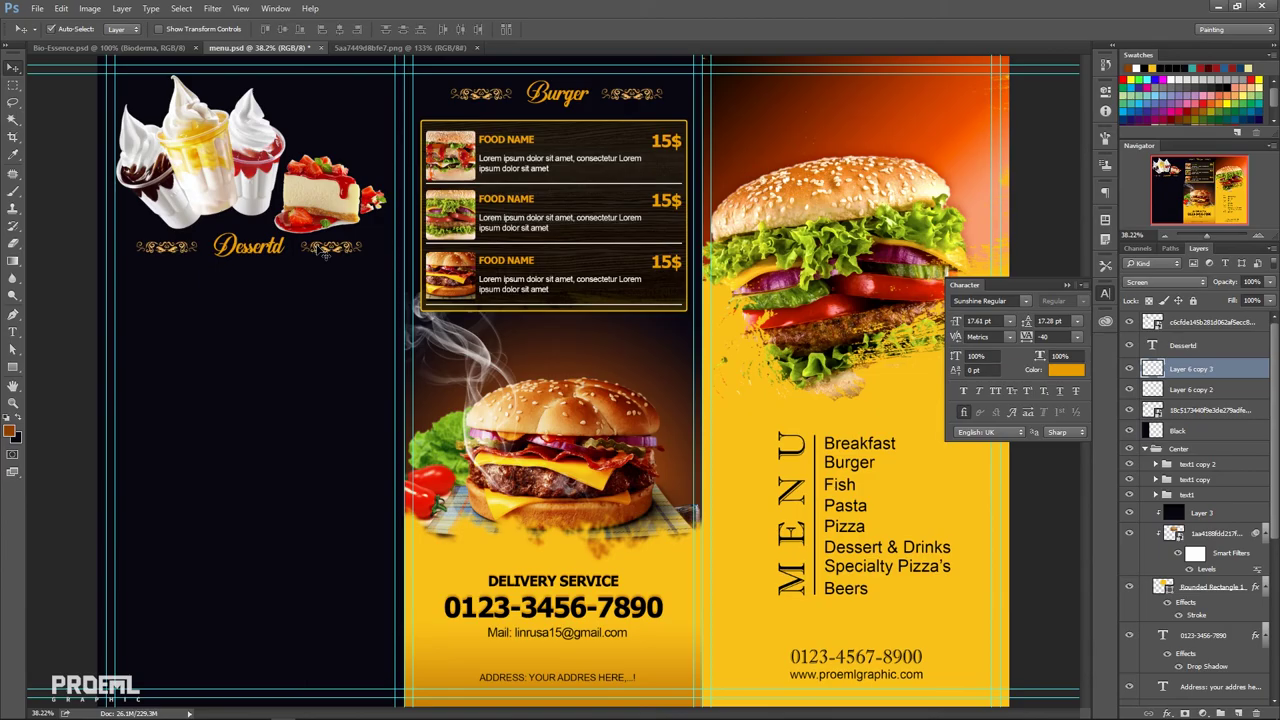
pyautogui.keyDown('ctrl'); pyautogui.keyDown('shift'); pyautogui.click(258, 258); pyautogui.keyUp('shift'); pyautogui.keyUp('ctrl')
pyautogui.keyDown('ctrl'); pyautogui.keyDown('shift'); pyautogui.click(190, 256); pyautogui.keyUp('shift'); pyautogui.keyUp('ctrl')
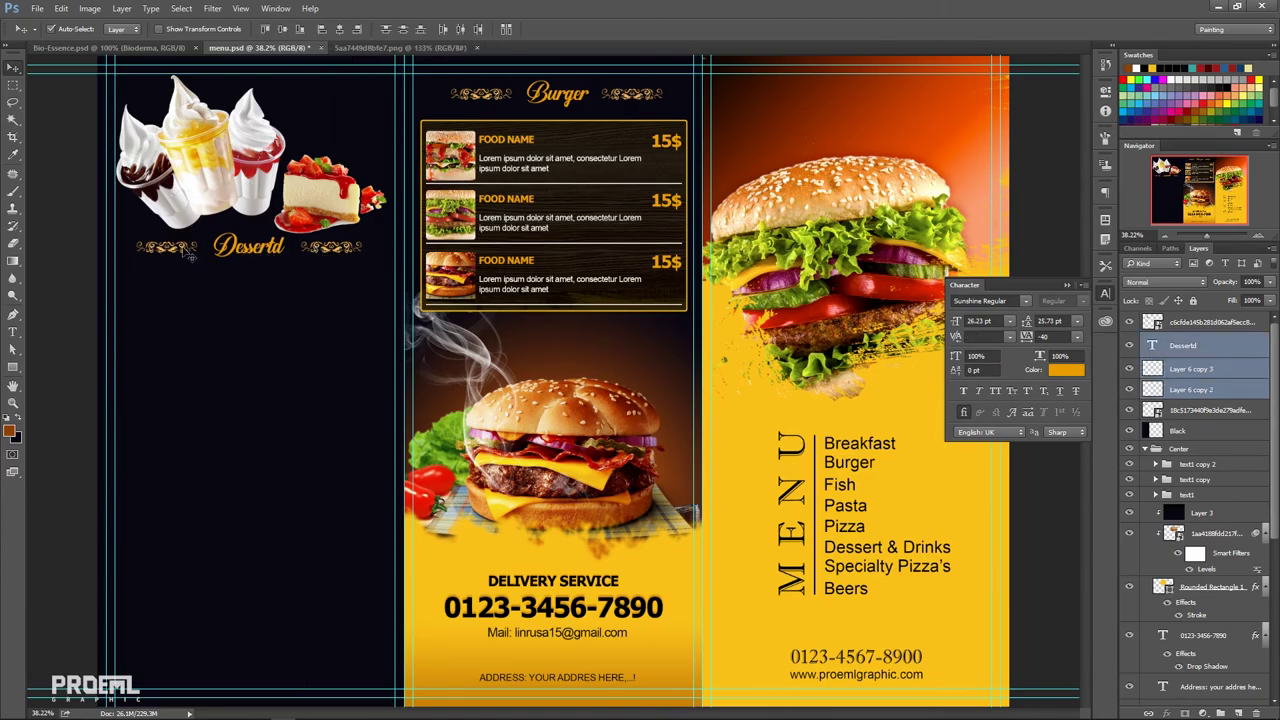
pyautogui.hotkey('shift', 'Down')
pyautogui.hotkey('shift', 'Down')
pyautogui.hotkey('shift', 'Down')
# Add a FOOD NAME text below the left ornament and shrink it to about half size
pyautogui.scroll(5, 278, 238)
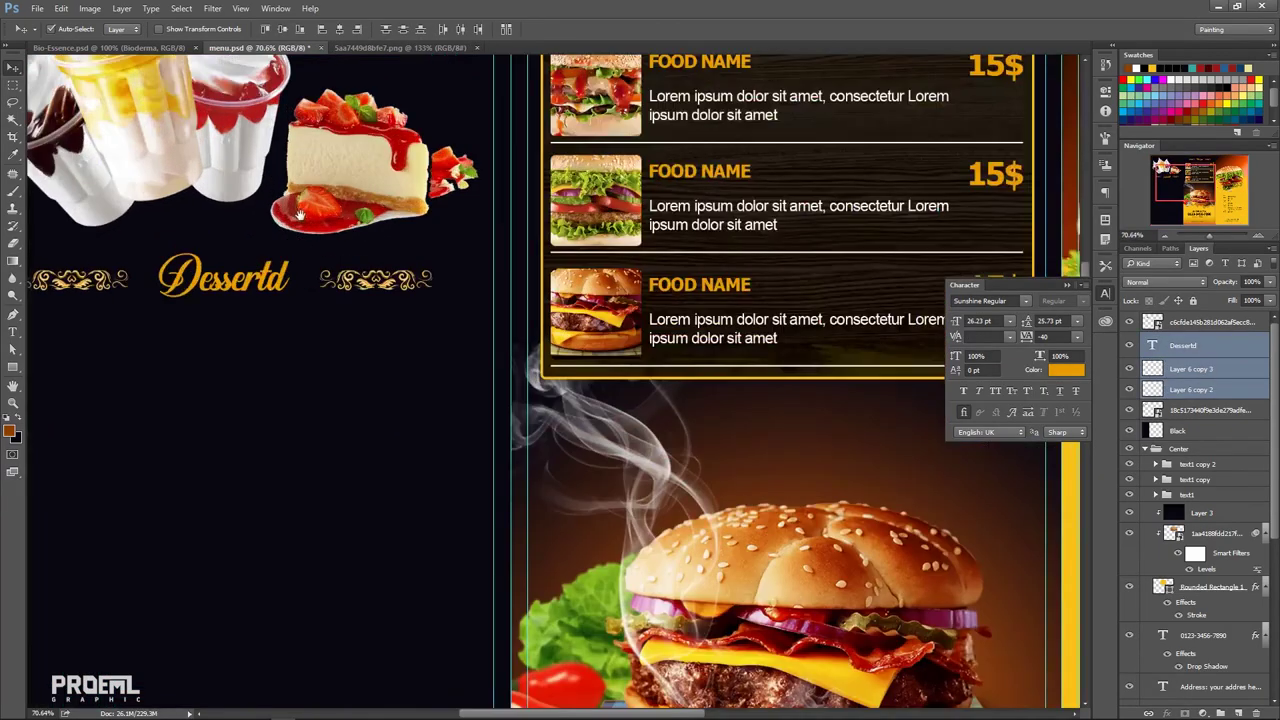
pyautogui.scroll(3, 487, 350)
pyautogui.scroll(2, 487, 350)
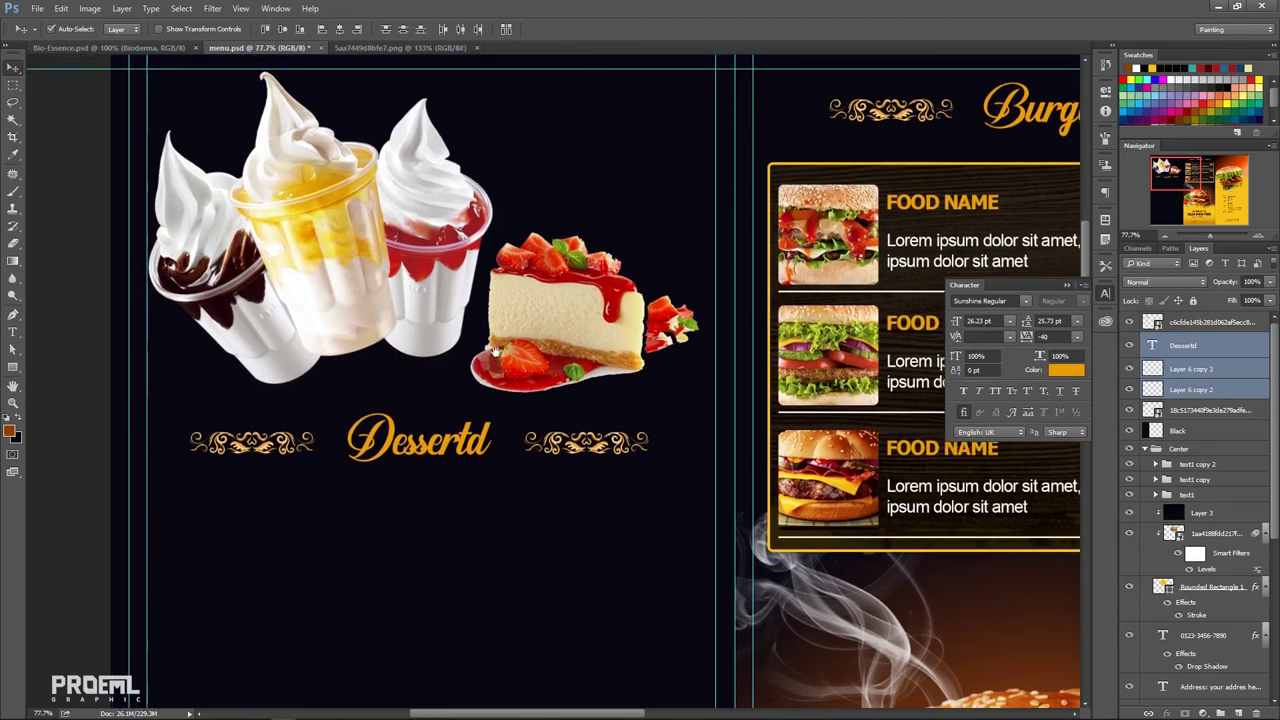
pyautogui.press('t')
pyautogui.click(115, 545)
pyautogui.write('FOOD NAME')
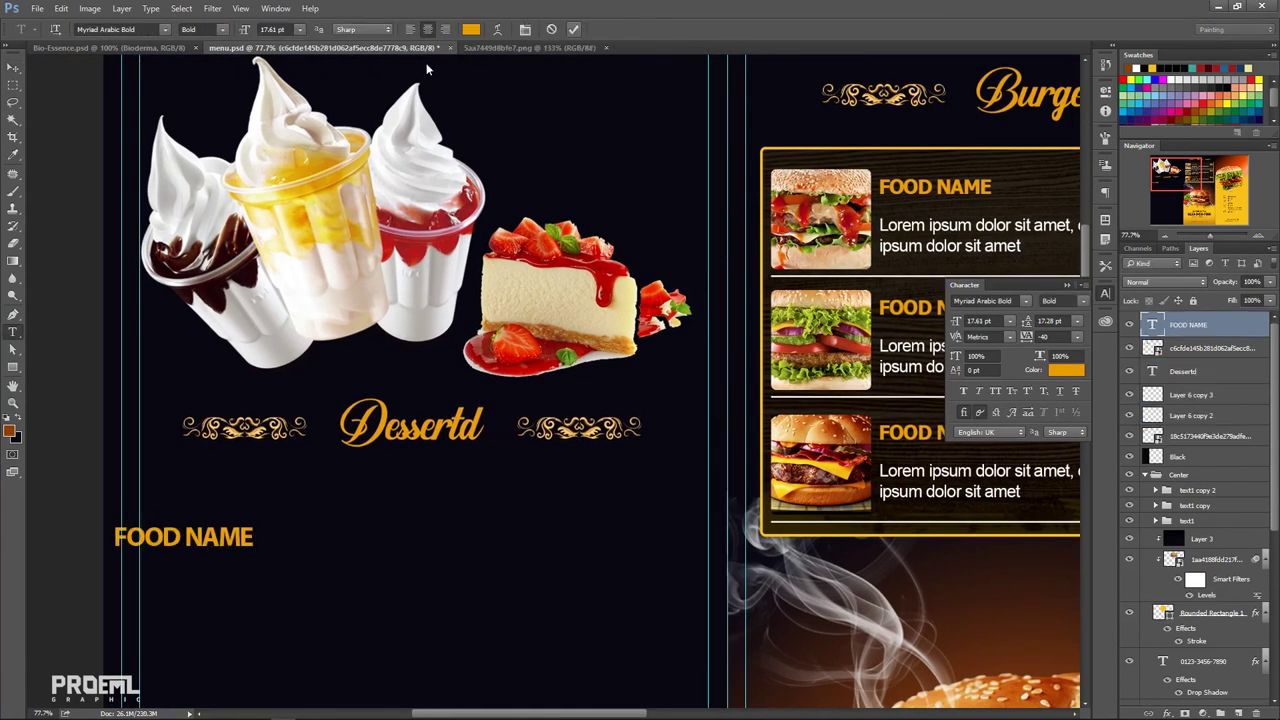
pyautogui.hotkey('ctrl', 'Return')
pyautogui.press('v')
pyautogui.moveTo(282, 508); pyautogui.dragTo(318, 478)
pyautogui.hotkey('ctrl', 't')
pyautogui.moveTo(291, 533); pyautogui.dragTo(263, 523)
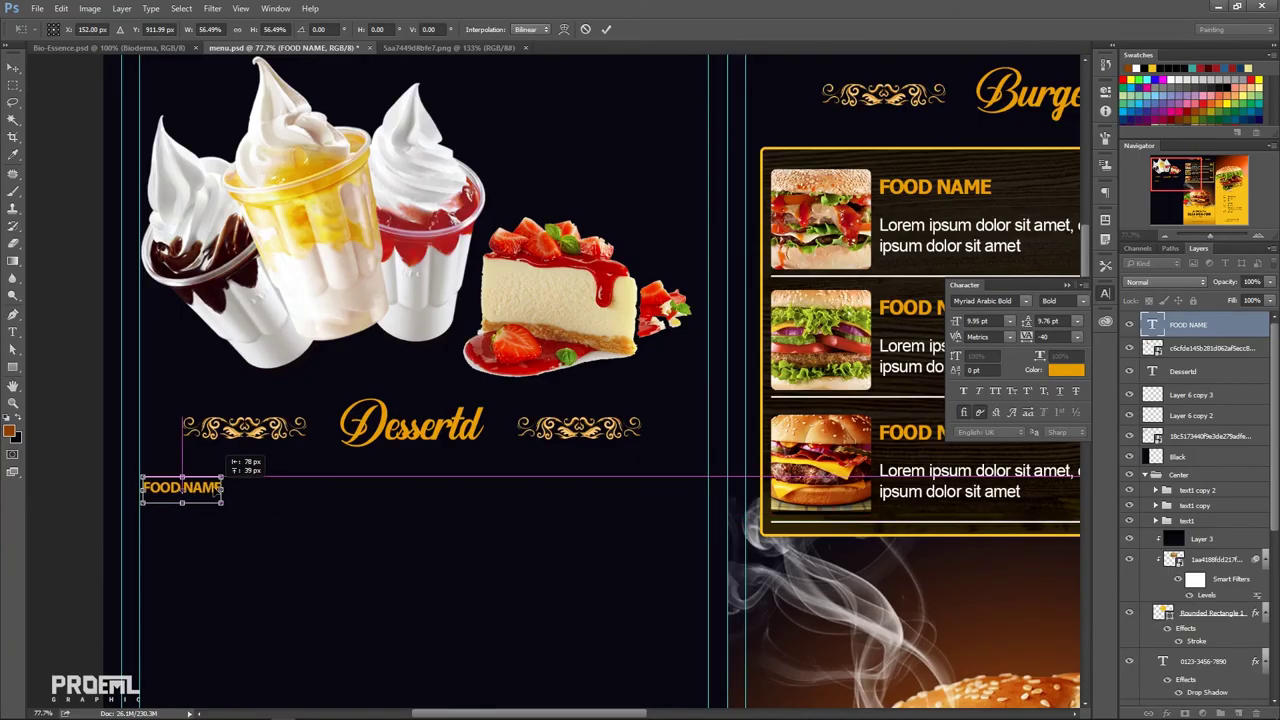
pyautogui.click(606, 29)
# View the panel at 100% and set FOOD NAME to 8 pt
pyautogui.rightClick(351, 438)
pyautogui.click(386, 463)
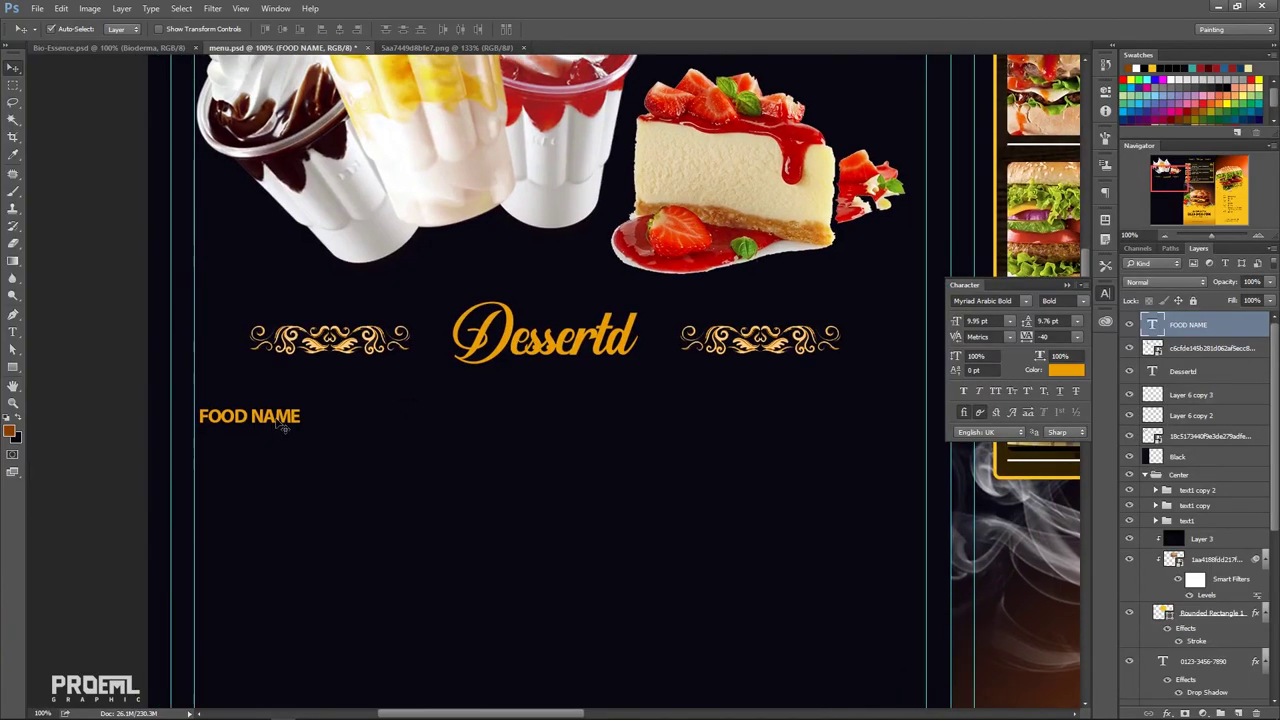
pyautogui.hotkey('ctrl', 't')
pyautogui.moveTo(302, 416); pyautogui.dragTo(297, 416)
pyautogui.click(606, 29)
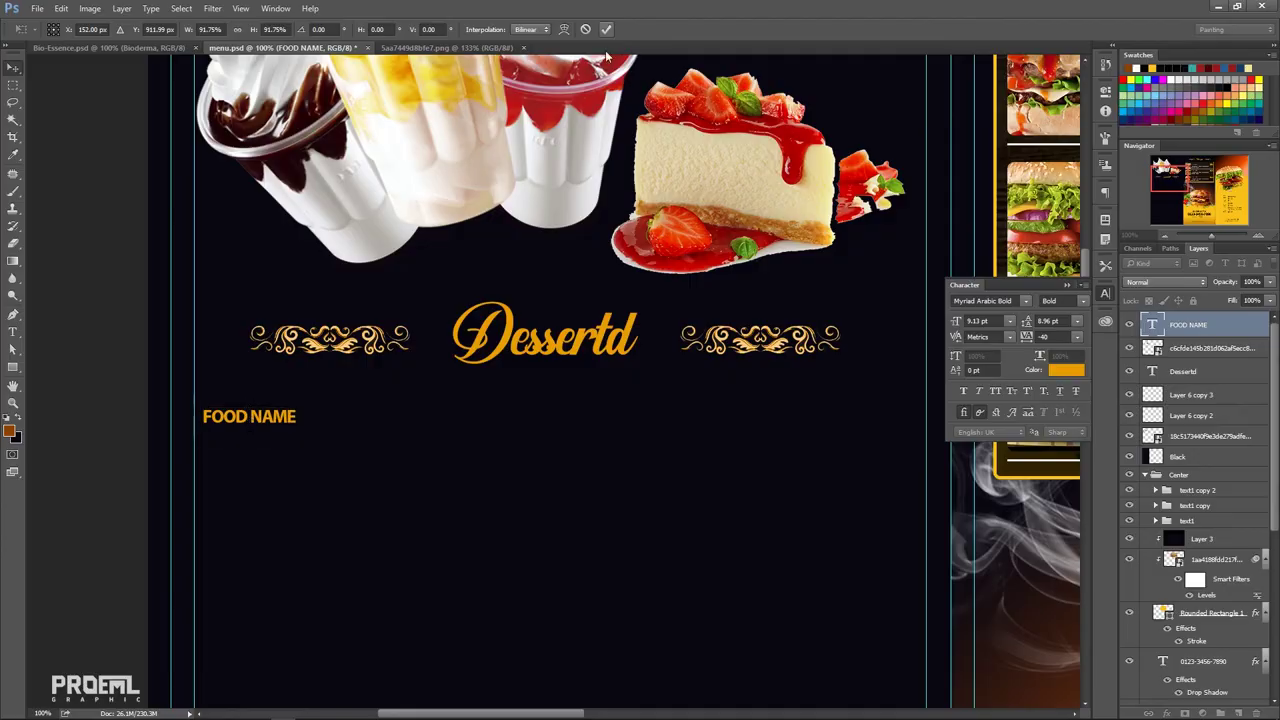
pyautogui.click(977, 321)
pyautogui.write('8')
pyautogui.press('Return')
pyautogui.moveTo(272, 418); pyautogui.dragTo(272, 422)
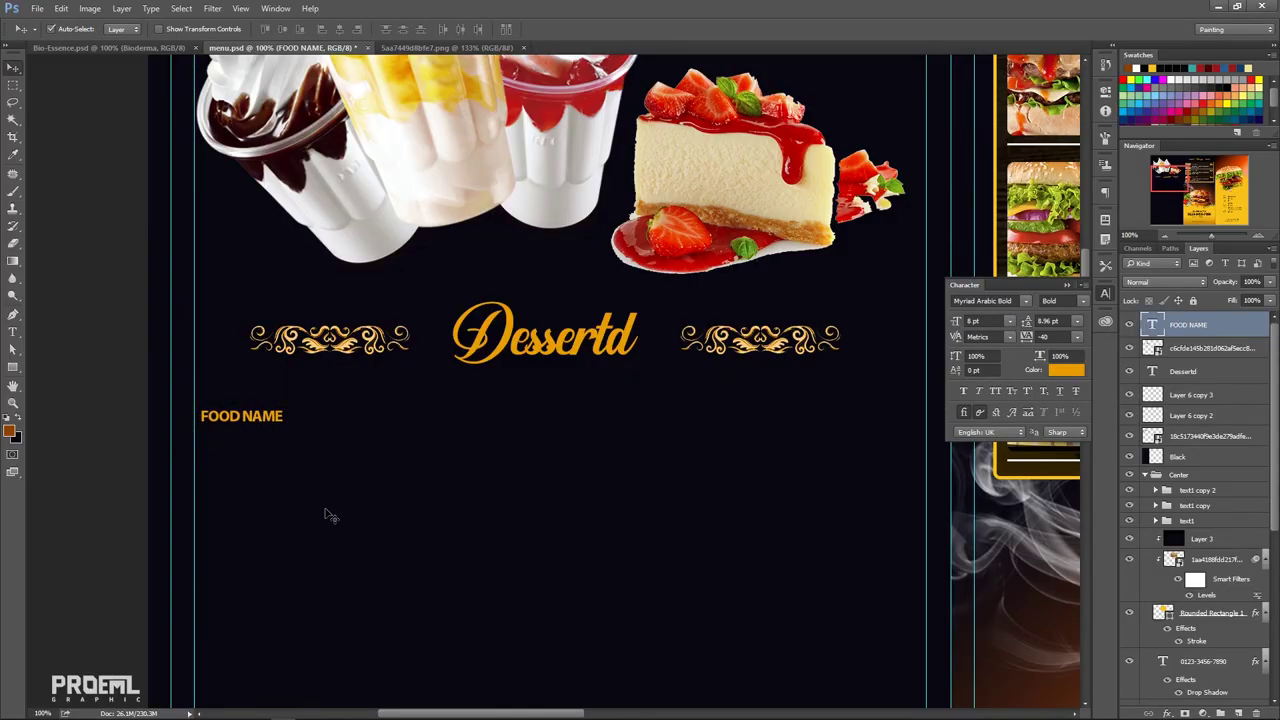
# Duplicate FOOD NAME below and replace it with a two-line, left-aligned Lorem ipsum description
pyautogui.click(160, 712)
pyautogui.moveTo(624, 318); pyautogui.dragTo(260, 318)
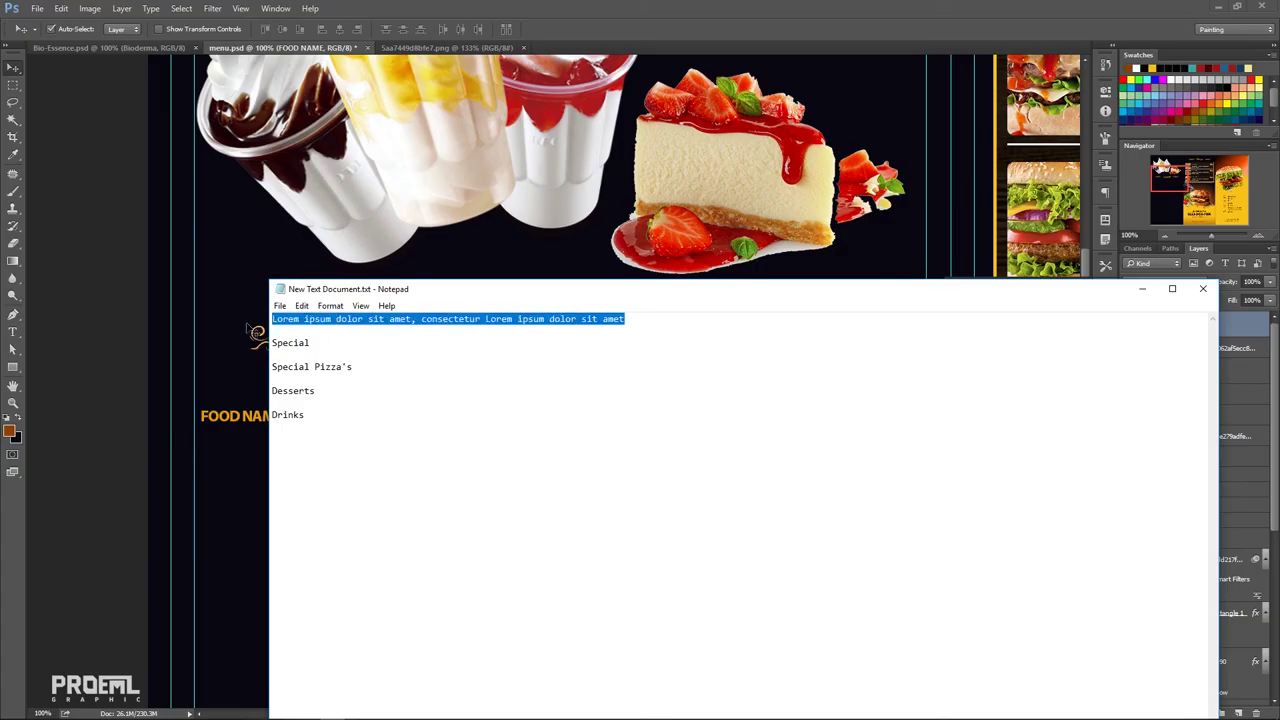
pyautogui.hotkey('ctrl', 'c')
pyautogui.click(258, 318)
pyautogui.keyDown('alt'); pyautogui.moveTo(262, 420); pyautogui.dragTo(262, 446); pyautogui.keyUp('alt')
pyautogui.press('t')
pyautogui.click(270, 440)
pyautogui.hotkey('ctrl', 'a')
pyautogui.hotkey('ctrl', 'v')
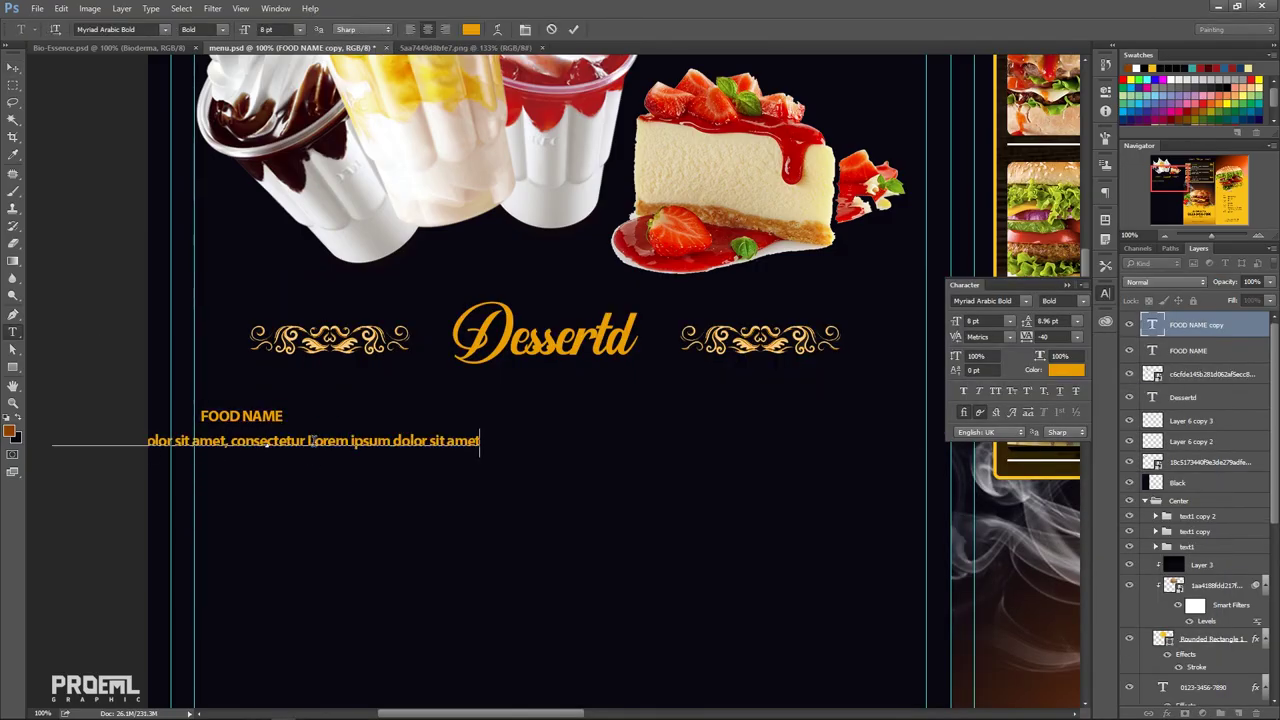
pyautogui.press('Return')
pyautogui.hotkey('ctrl', 'a')
pyautogui.hotkey('ctrl', 'shift', 'l')
pyautogui.click(13, 67)
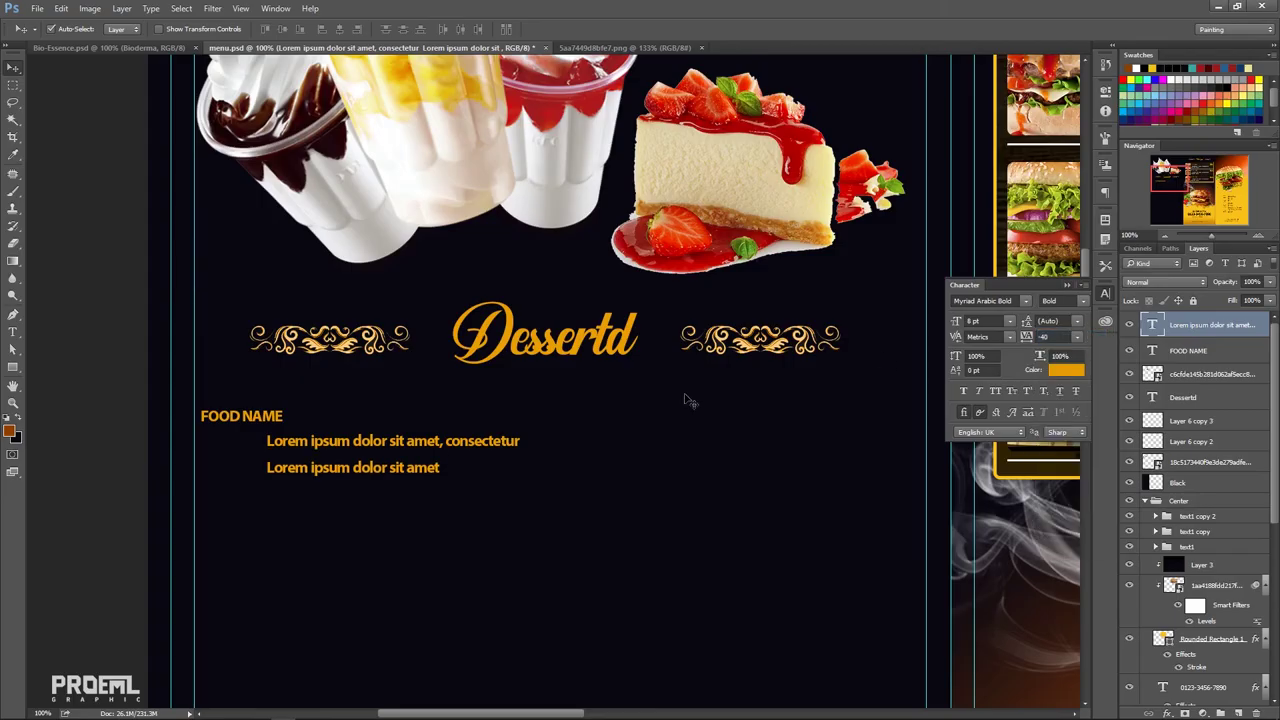
# Set the description to Regular with 6 pt leading, aligned under FOOD NAME
pyautogui.click(1055, 300)
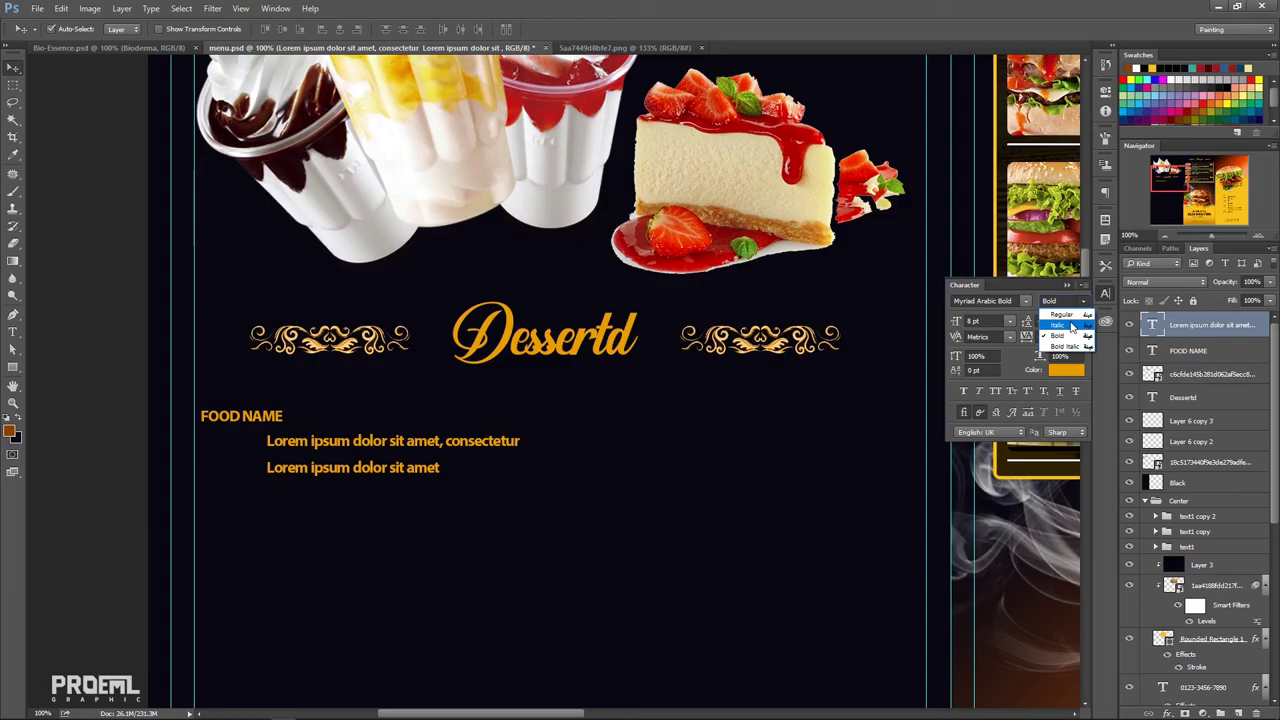
pyautogui.click(1060, 306)
pyautogui.click(1026, 322)
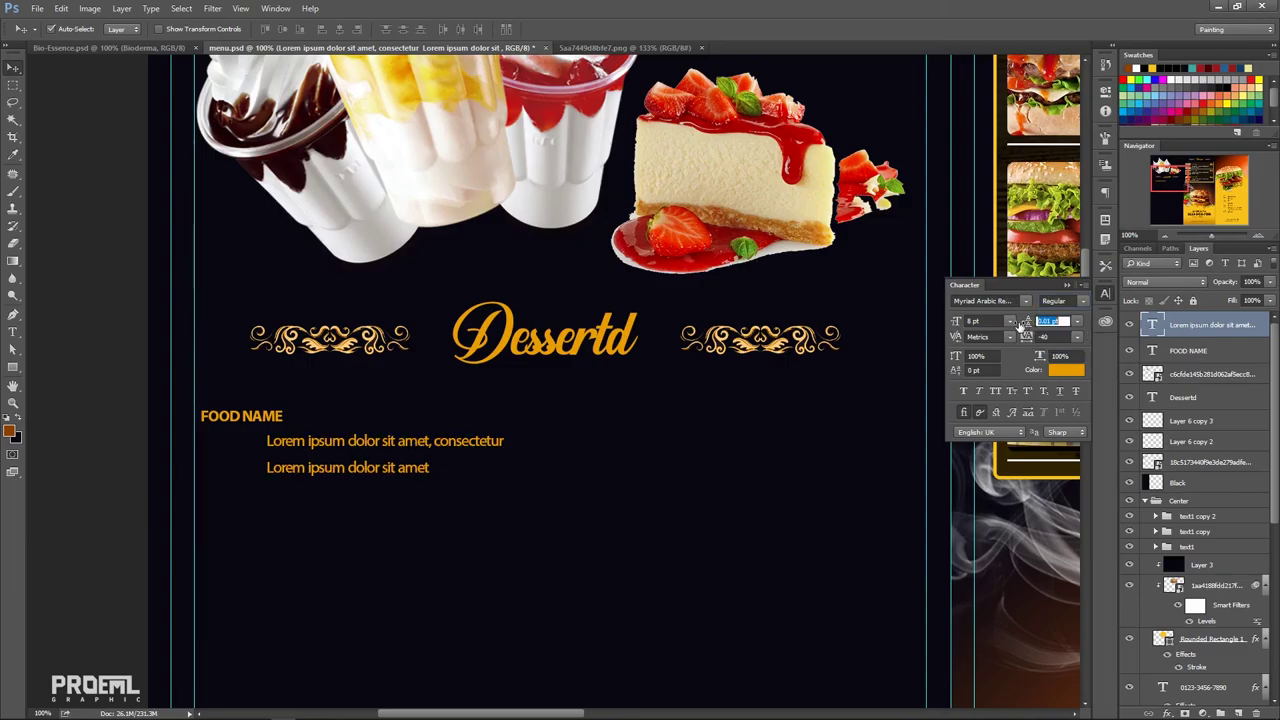
pyautogui.press('Return')
pyautogui.click(1077, 321)
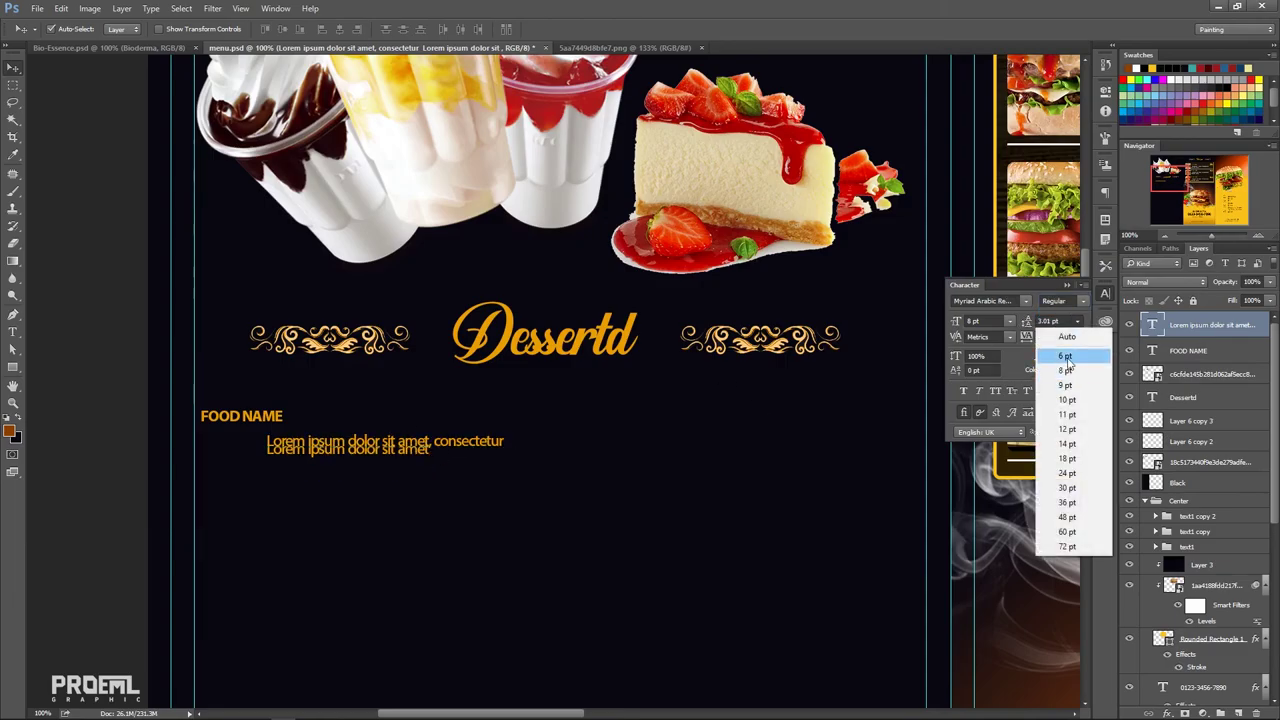
pyautogui.click(1060, 352)
pyautogui.moveTo(365, 455)
pyautogui.mouseDown()
pyautogui.moveTo(300, 454)
pyautogui.moveTo(535, 428)
pyautogui.mouseUp()
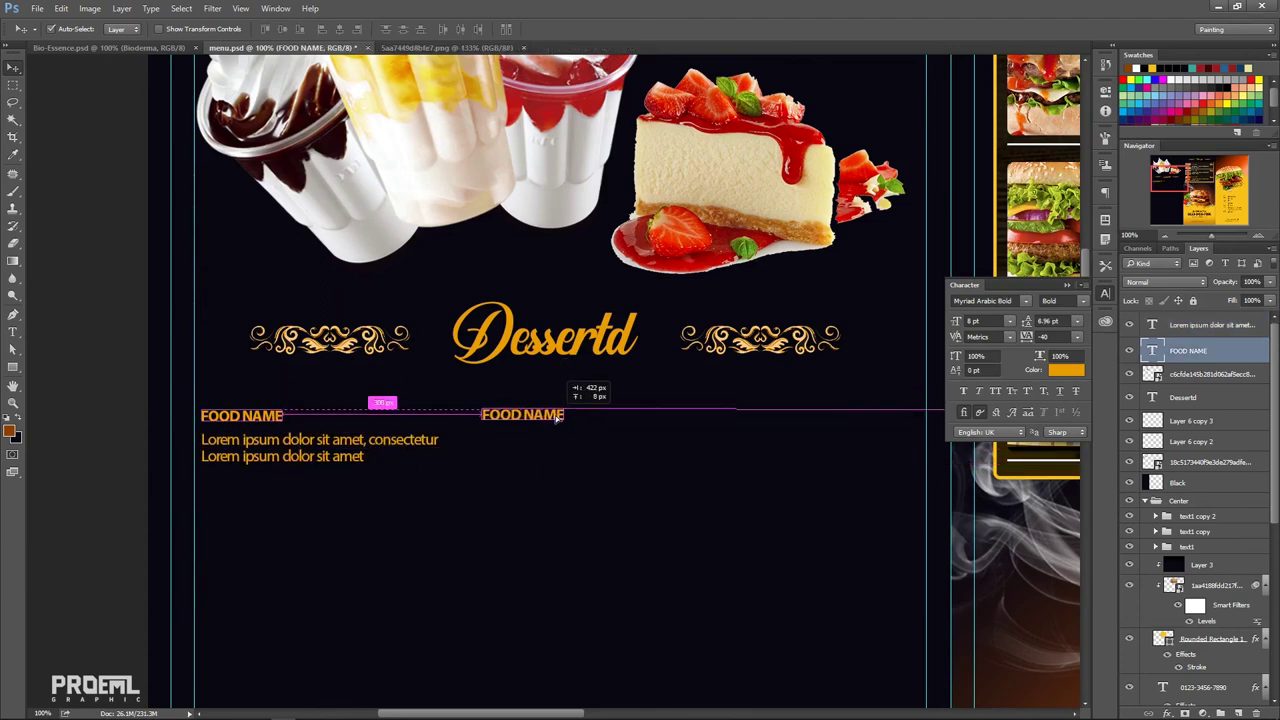
# Change the right-hand FOOD NAME copy to the 10$ price
pyautogui.press('t')
pyautogui.press('Return')
pyautogui.write('10$')
pyautogui.hotkey('ctrl', 'Return')
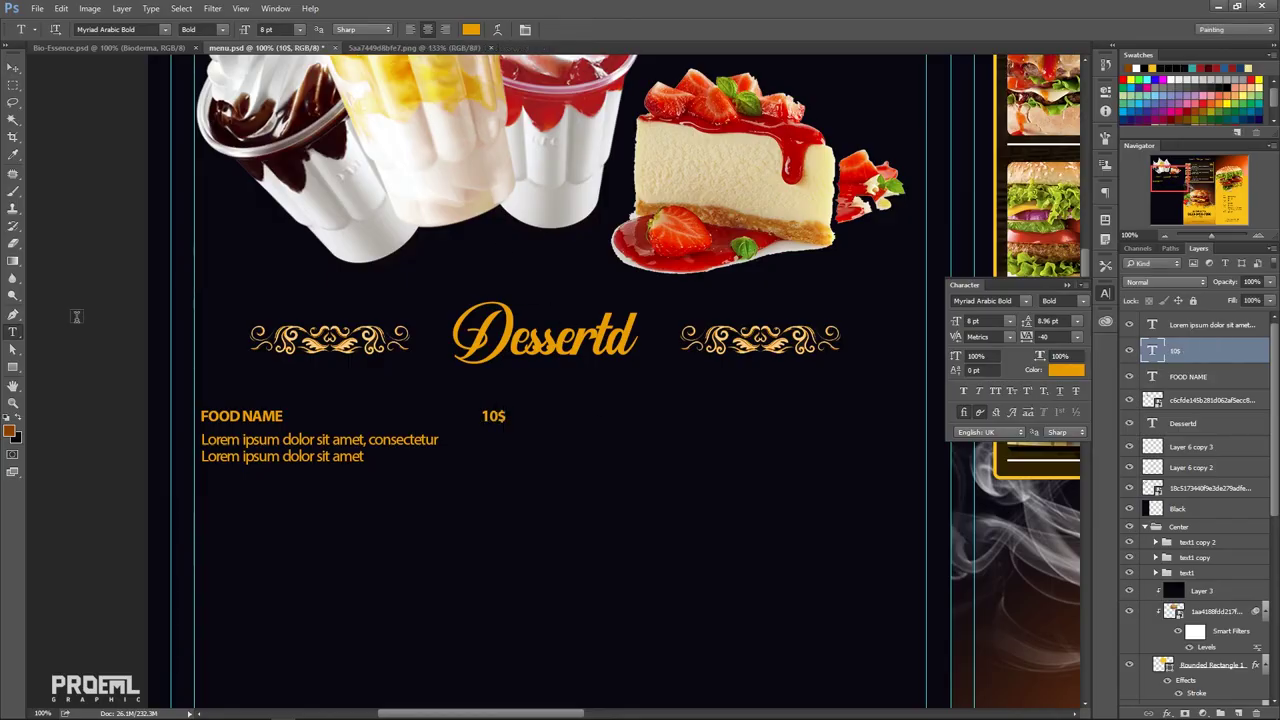
pyautogui.click(15, 76)
# Color the FOOD NAME and description text white
pyautogui.click(322, 455)
pyautogui.keyDown('shift'); pyautogui.click(262, 416); pyautogui.keyUp('shift')
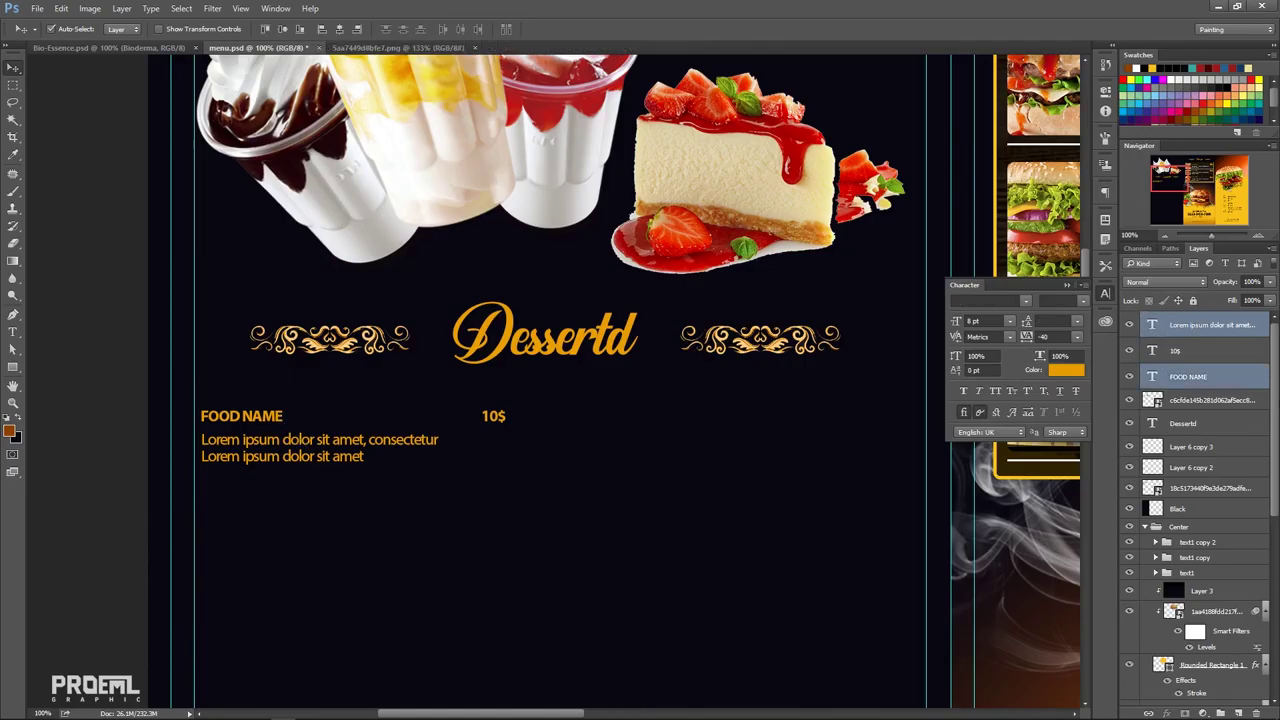
pyautogui.click(1067, 370)
pyautogui.click(420, 487)
pyautogui.press('Return')
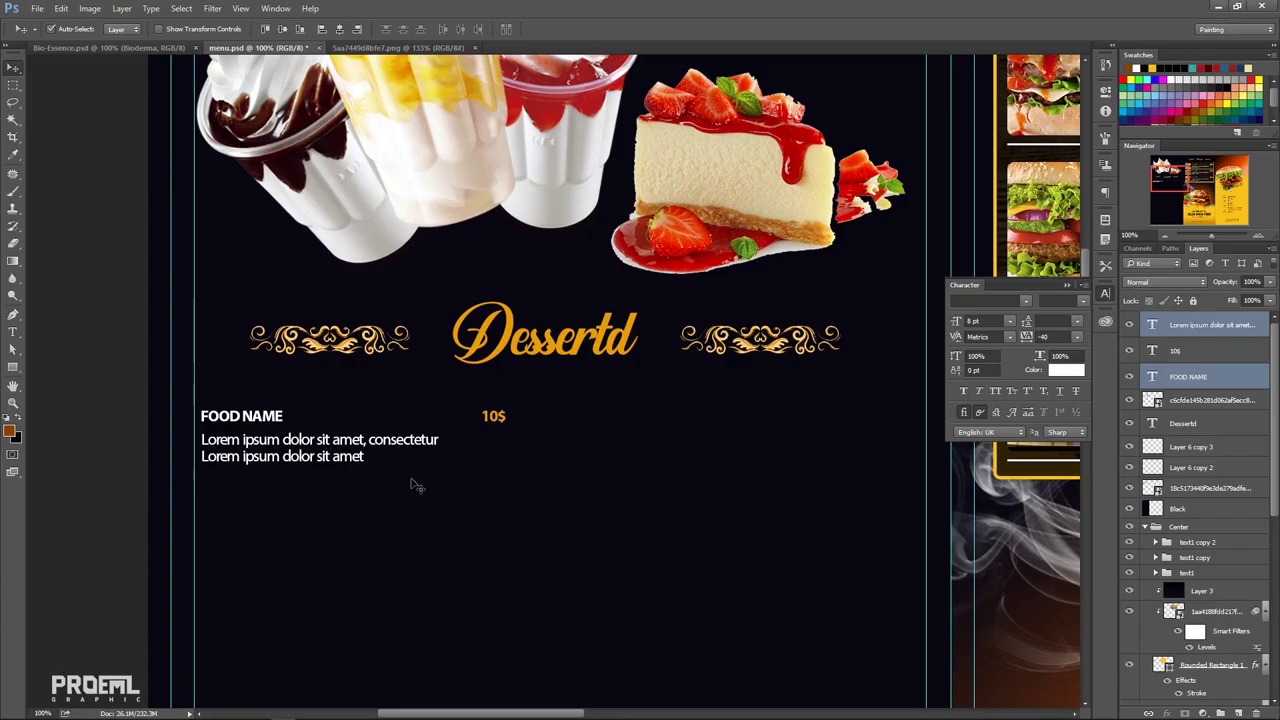
# Group FOOD NAME, description and 10$ price layers together
pyautogui.click(1190, 377)
pyautogui.keyDown('shift'); pyautogui.click(1203, 327); pyautogui.keyUp('shift')
pyautogui.hotkey('ctrl', 'g')
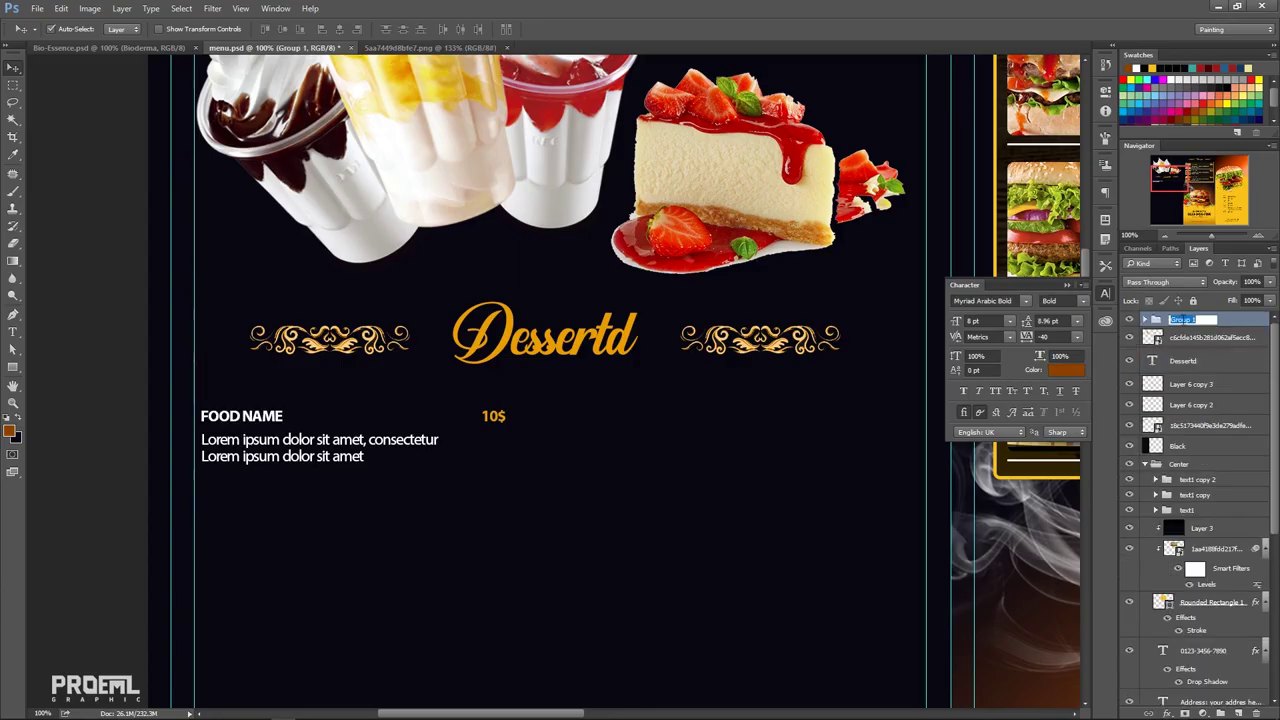
pyautogui.write('text1')
# Name the group text1, then duplicate it and place the copy below the first entry
pyautogui.press('Return')
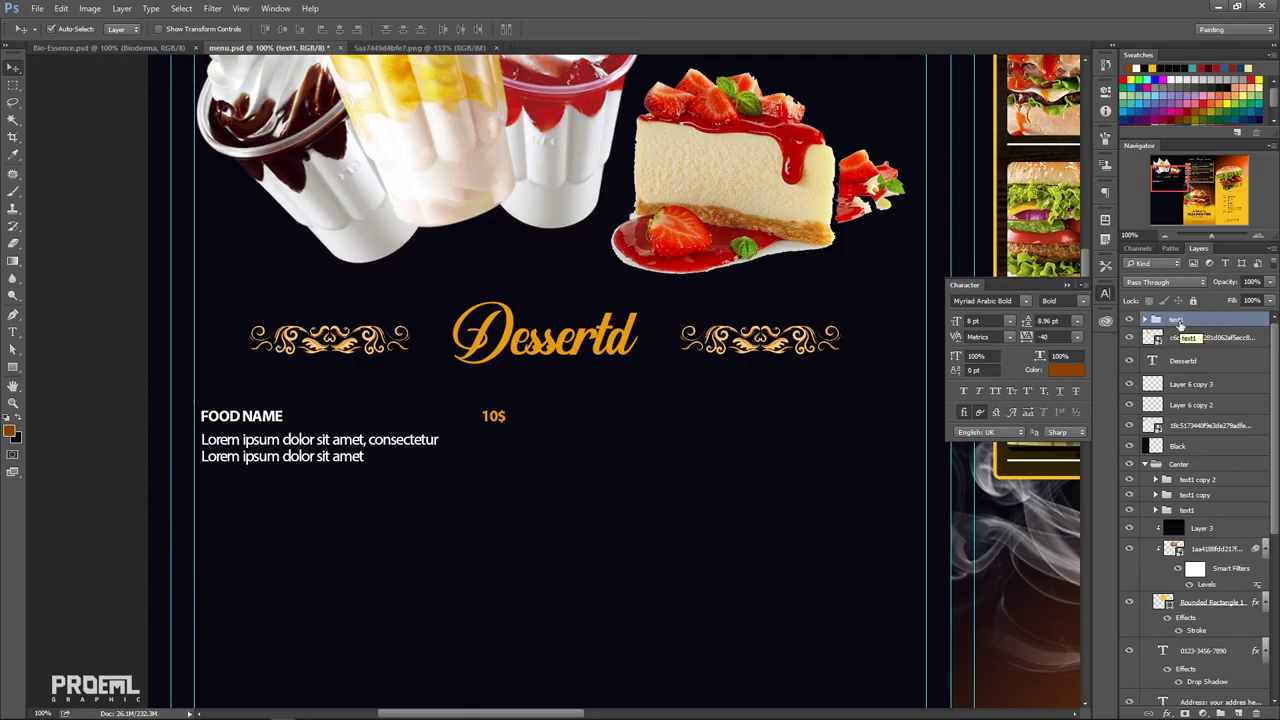
pyautogui.click(1130, 320)
pyautogui.click(1131, 320)
pyautogui.rightClick(1186, 320)
pyautogui.click(1050, 340)
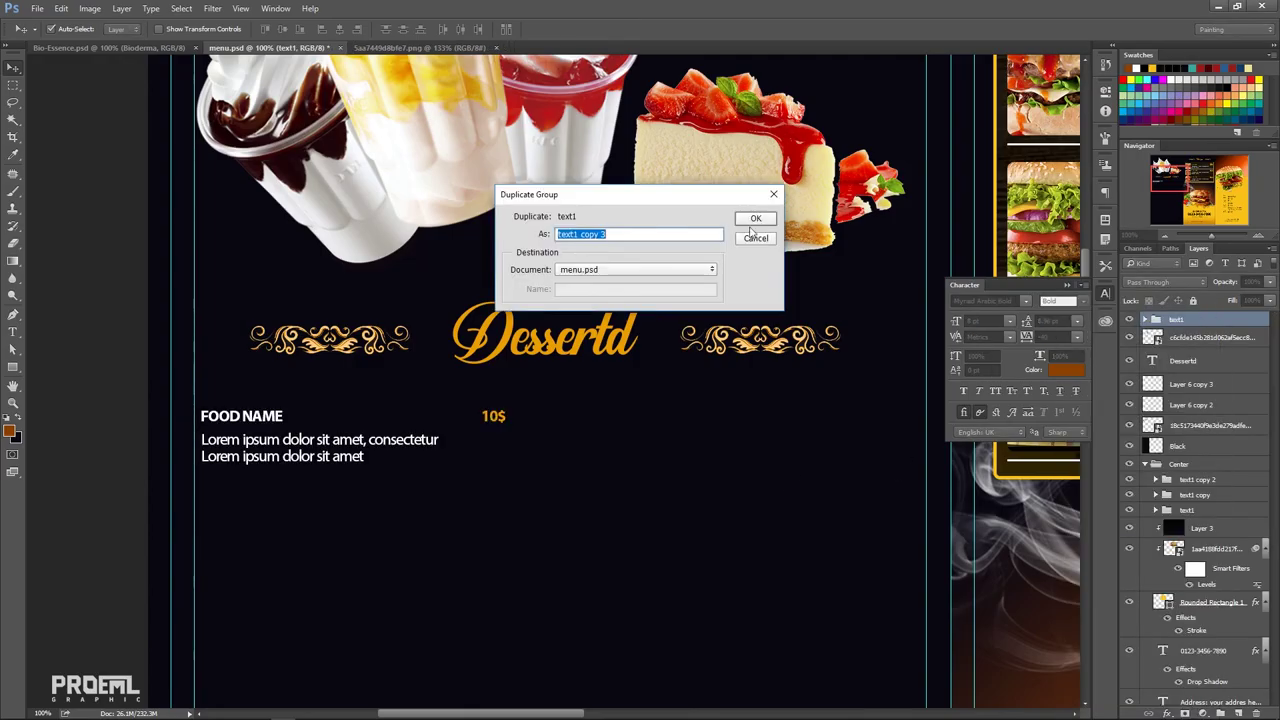
pyautogui.click(754, 216)
pyautogui.hotkey('ctrl', 't')
pyautogui.moveTo(275, 423)
pyautogui.mouseDown()
pyautogui.moveTo(272, 528)
pyautogui.moveTo(275, 510)
pyautogui.mouseUp()
pyautogui.scroll(-2, 572, 326)
pyautogui.press('Return')
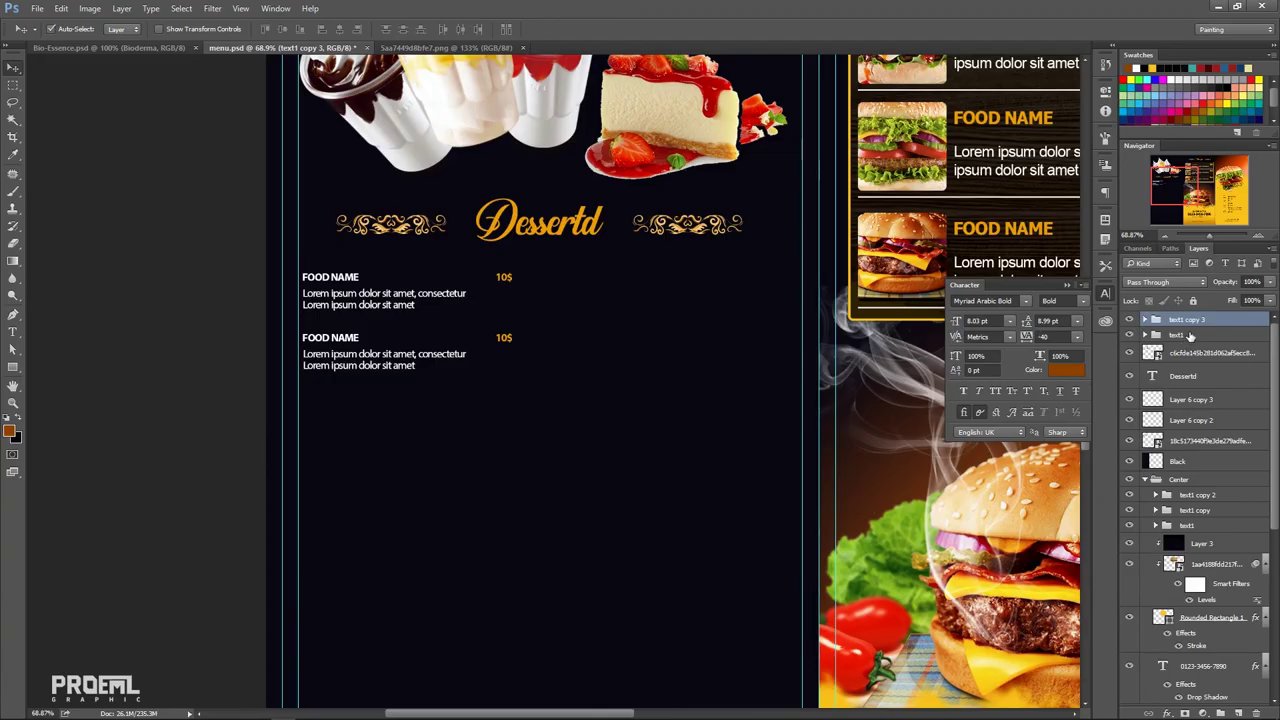
# Duplicate both entry groups and move the copies below, making four dessert items
pyautogui.keyDown('shift'); pyautogui.click(1189, 337); pyautogui.keyUp('shift')
pyautogui.rightClick(1189, 337)
pyautogui.click(1060, 329)
pyautogui.click(754, 216)
pyautogui.hotkey('ctrl', 't')
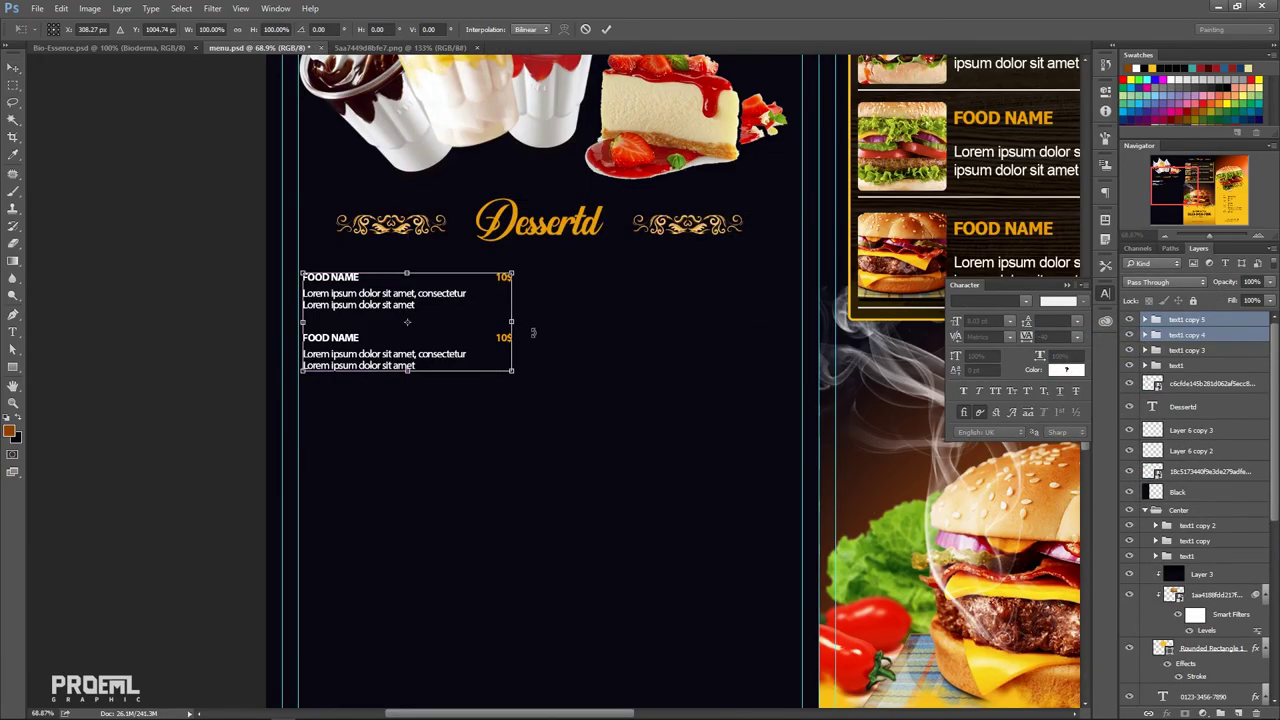
pyautogui.moveTo(437, 306); pyautogui.dragTo(437, 420)
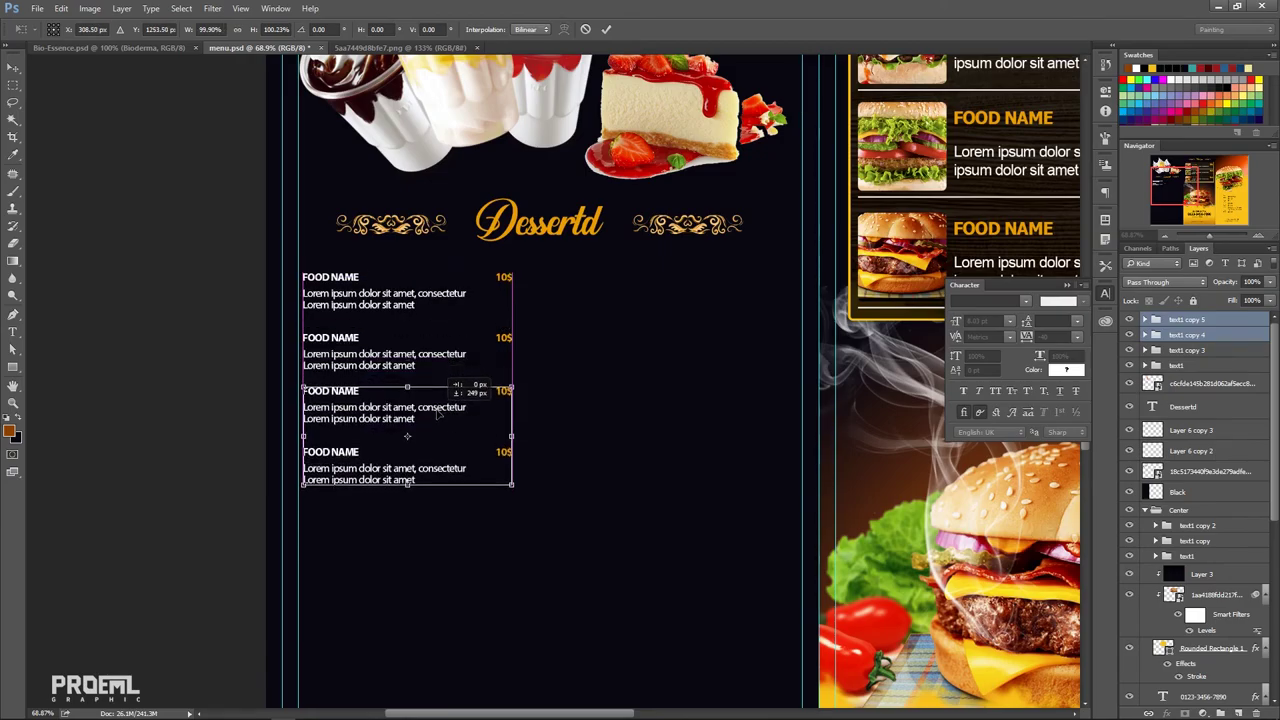
pyautogui.moveTo(437, 420); pyautogui.dragTo(437, 416)
pyautogui.press('Return')
# Nudge the second and fourth dessert items up so all four are evenly spaced
pyautogui.click(1127, 350)
pyautogui.click(1127, 350)
pyautogui.click(1187, 350)
pyautogui.press('Up')
pyautogui.press('Up')
pyautogui.press('Up')
pyautogui.press('Up')
pyautogui.press('Up')
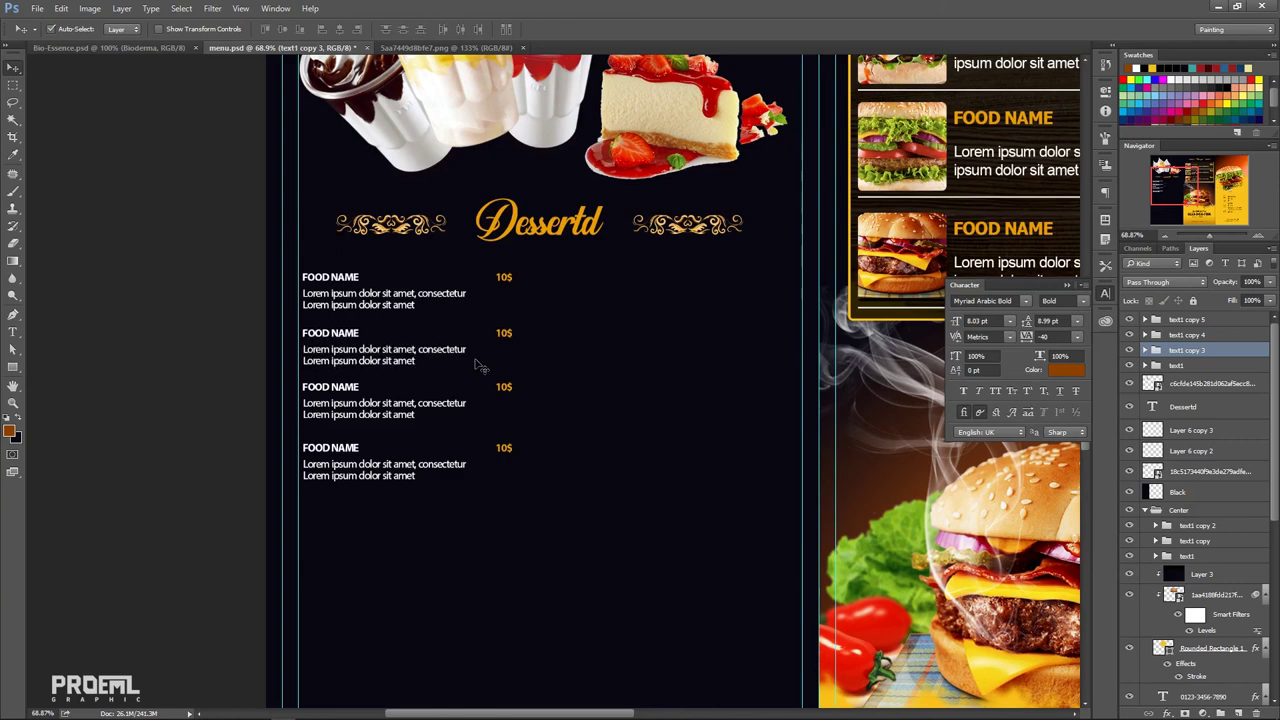
pyautogui.click(1129, 365)
pyautogui.click(1129, 365)
pyautogui.click(1129, 319)
pyautogui.click(1129, 319)
pyautogui.click(1180, 320)
pyautogui.press('Up')
pyautogui.press('Up')
pyautogui.press('Up')
pyautogui.press('Up')
pyautogui.press('Up')
pyautogui.press('Up')
# Set the FOOD NAME headings of the dessert items to 9 pt
pyautogui.click(357, 334)
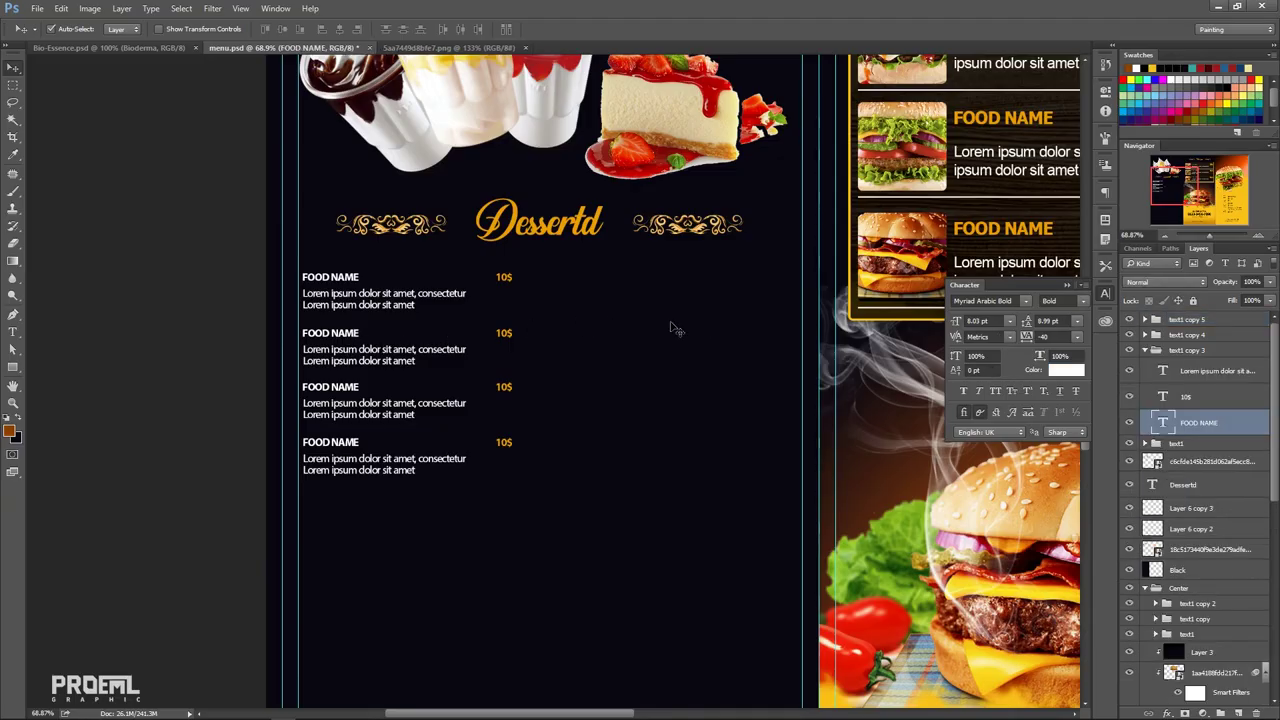
pyautogui.press('Return')
pyautogui.click(352, 280)
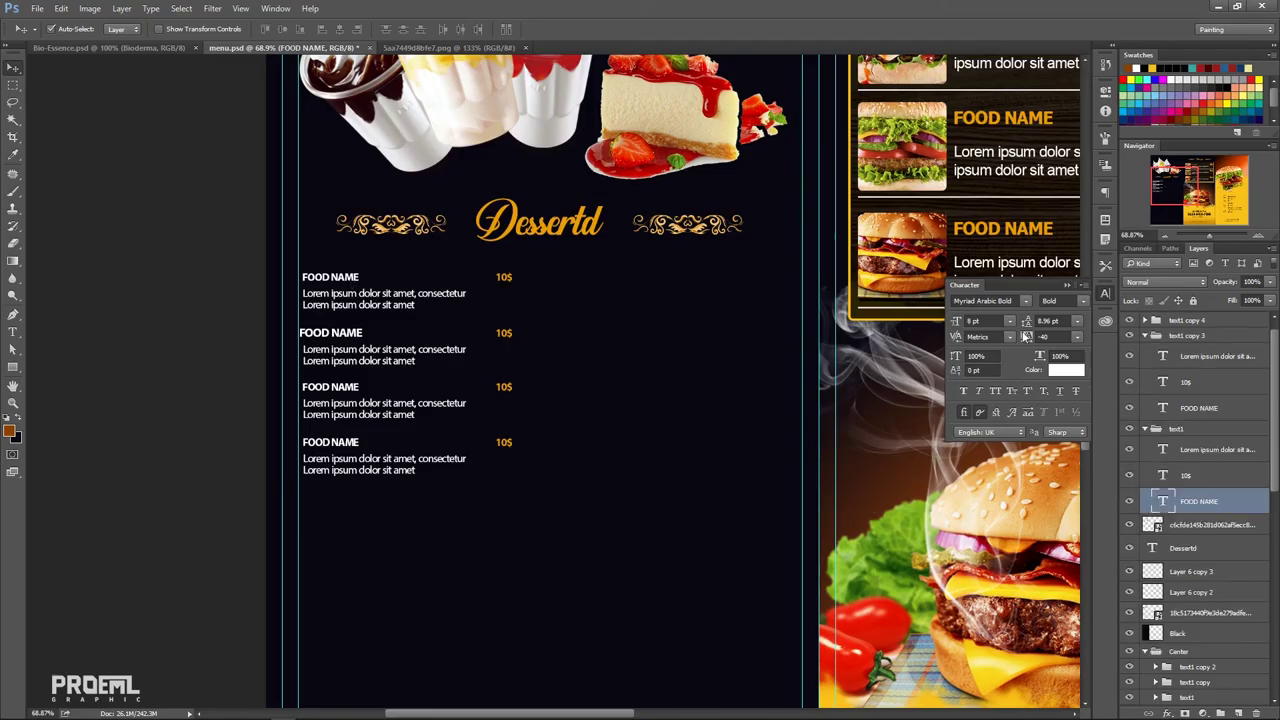
pyautogui.click(985, 320)
pyautogui.write('9')
pyautogui.press('Return')
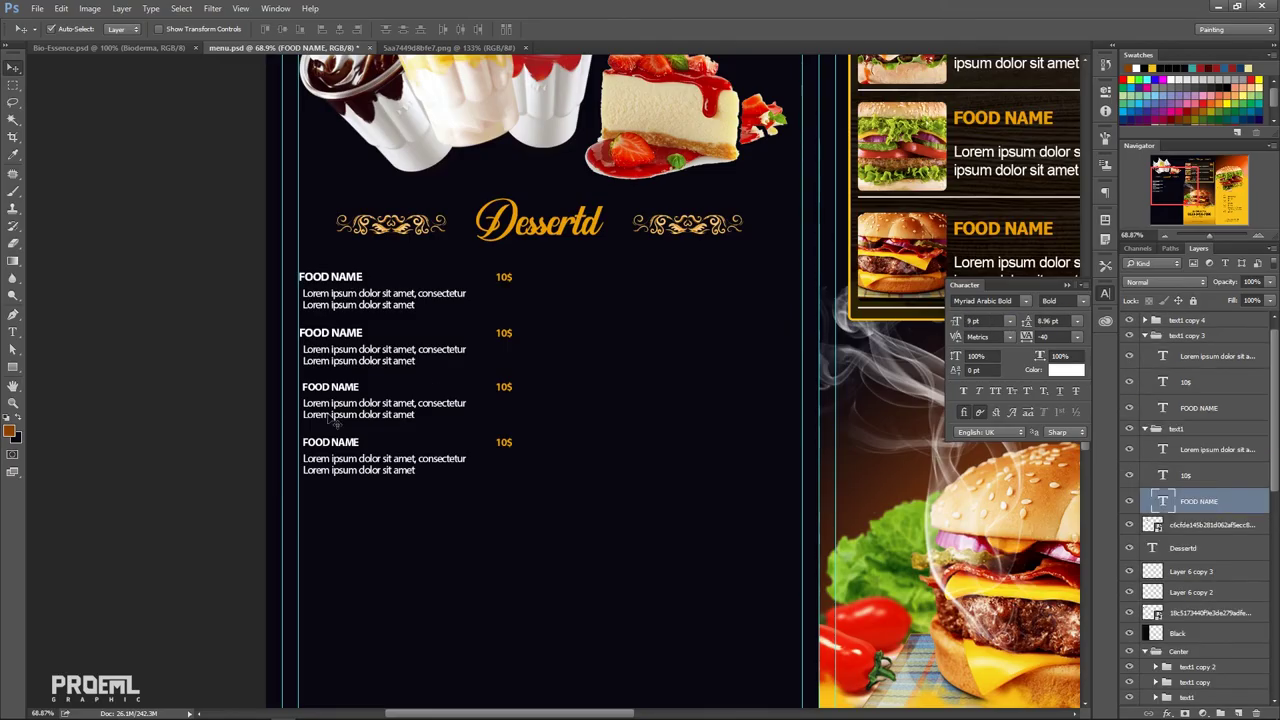
pyautogui.click(326, 392)
pyautogui.click(346, 444)
pyautogui.click(985, 320)
pyautogui.write('9')
pyautogui.press('Return')
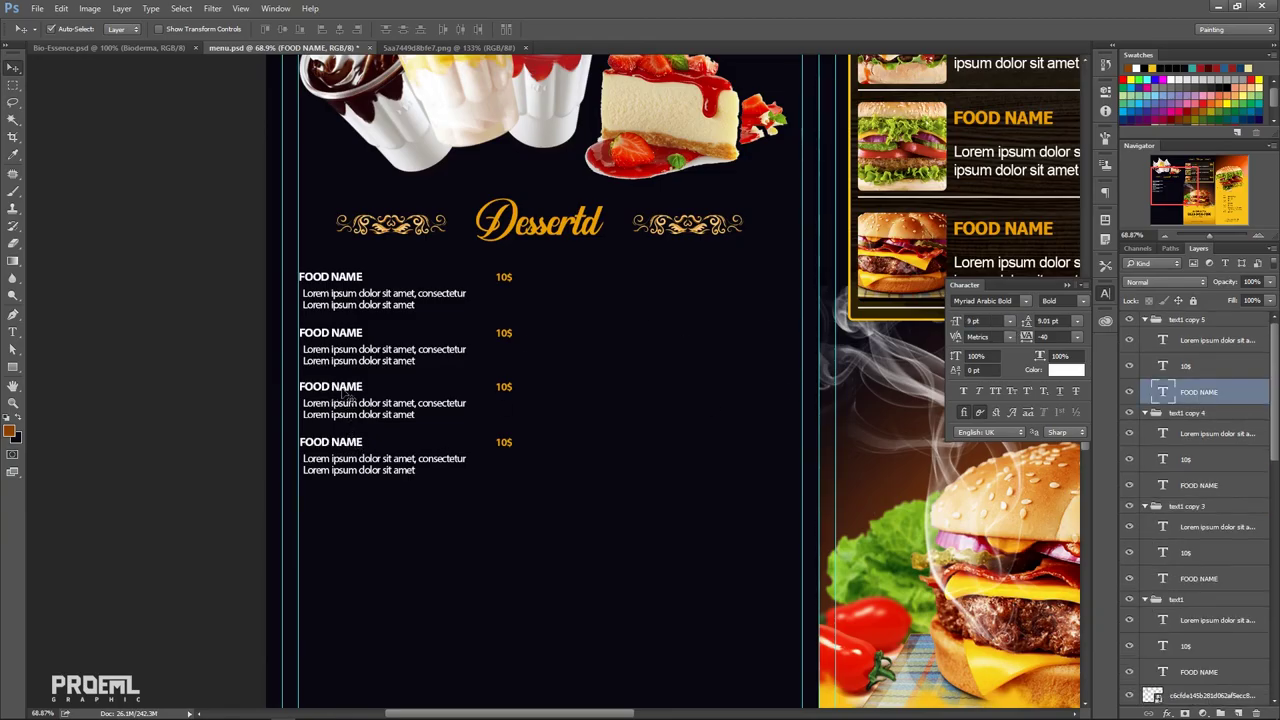
# Nudge all four FOOD NAME headings right to align with their descriptions
pyautogui.keyDown('shift'); pyautogui.click(346, 388); pyautogui.keyUp('shift')
pyautogui.keyDown('shift'); pyautogui.click(341, 334); pyautogui.keyUp('shift')
pyautogui.keyDown('shift'); pyautogui.click(340, 279); pyautogui.keyUp('shift')
pyautogui.press('Right')
pyautogui.press('Right')
pyautogui.press('Right')
pyautogui.press('Right')
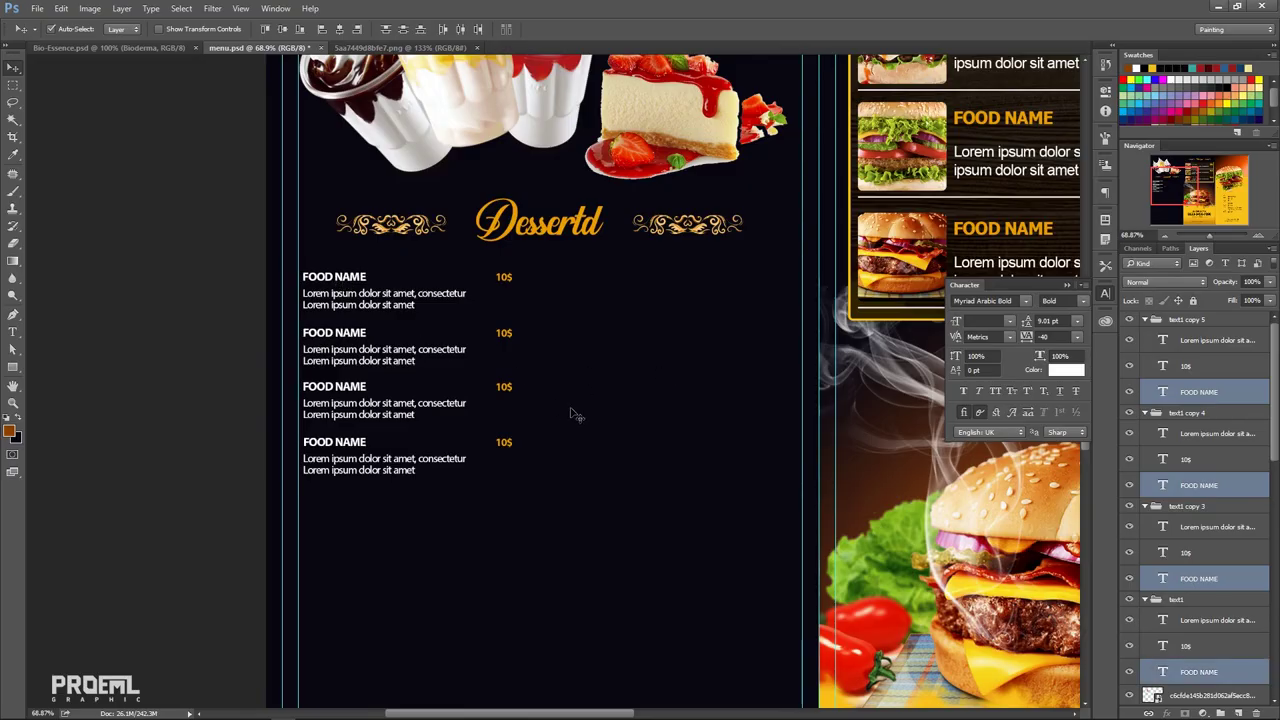
pyautogui.click(1145, 319)
pyautogui.click(1145, 334)
pyautogui.click(1145, 350)
pyautogui.click(1145, 365)
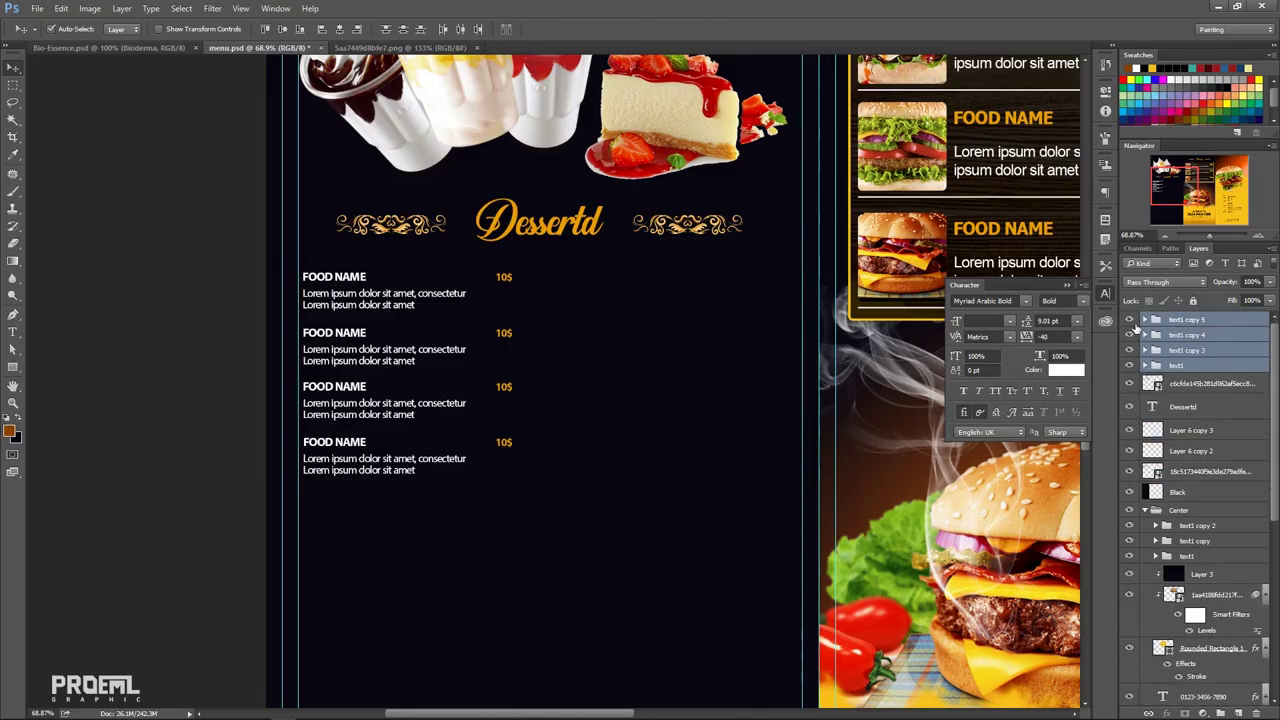
# Duplicate the fourth dessert item and place the copy below as a fifth item
pyautogui.click(1136, 321)
pyautogui.rightClick(1188, 320)
pyautogui.click(1060, 331)
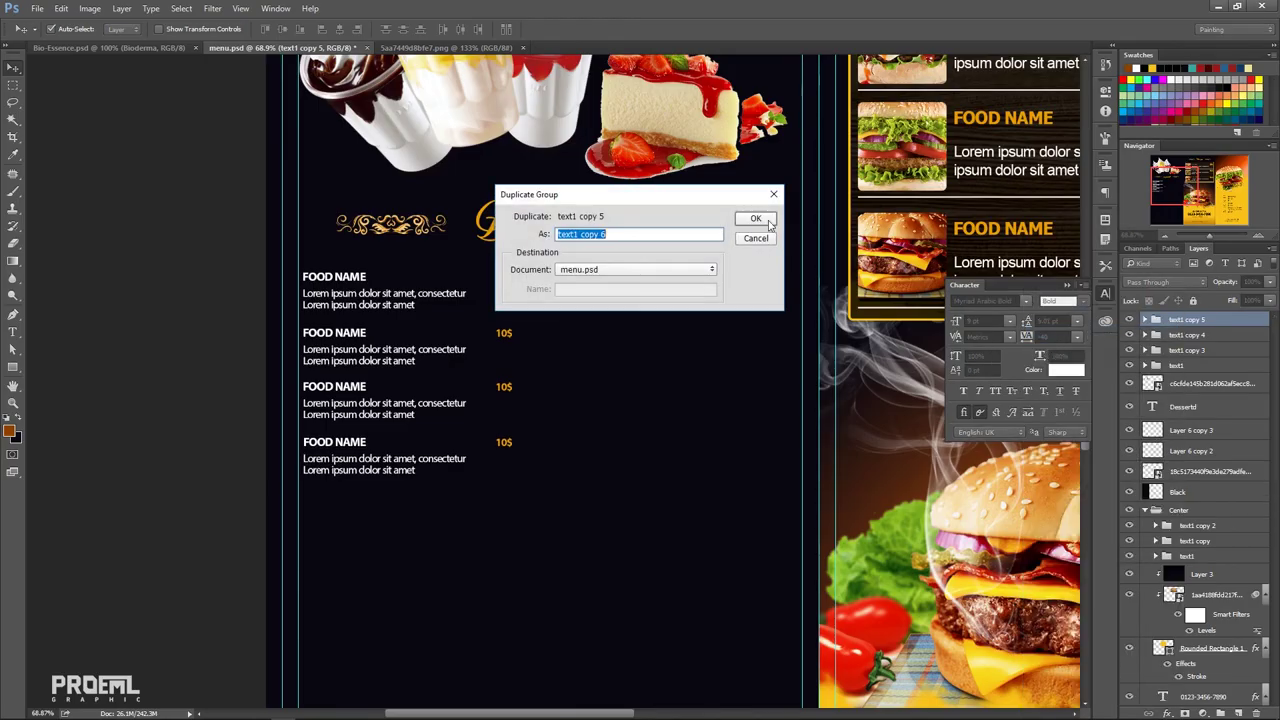
pyautogui.press('Return')
pyautogui.hotkey('ctrl', 't')
pyautogui.moveTo(384, 458); pyautogui.dragTo(384, 510)
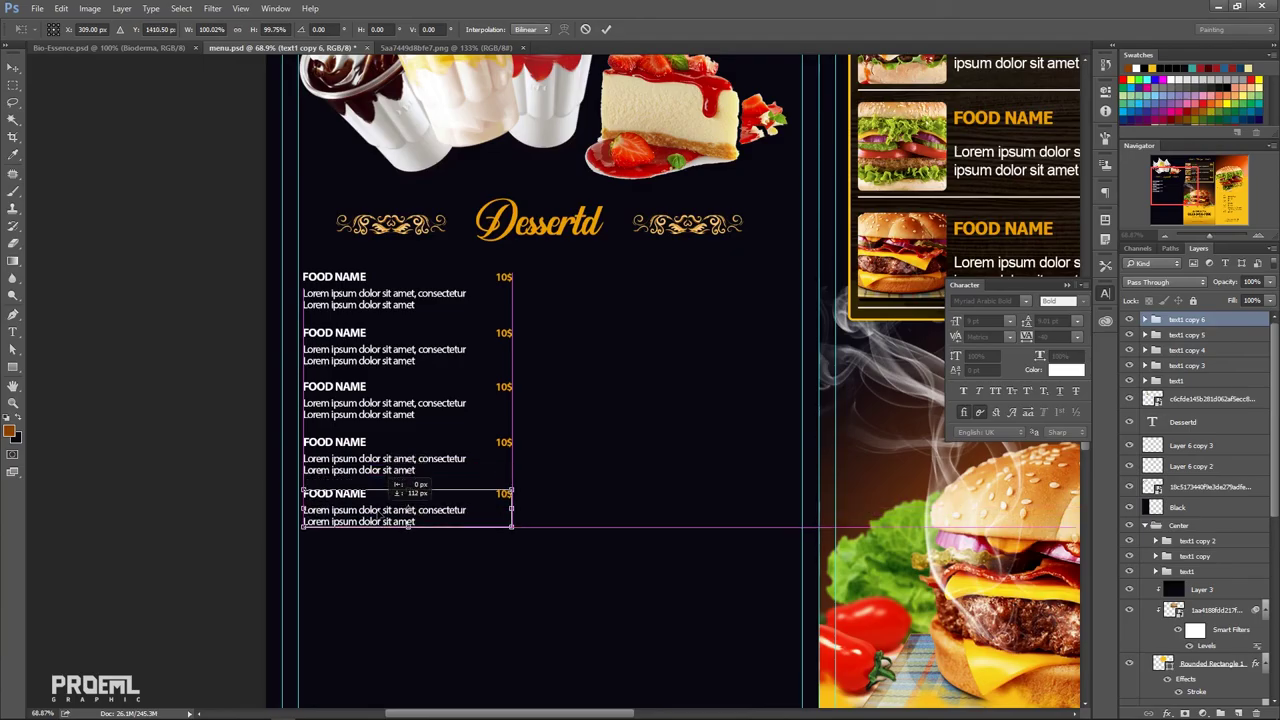
pyautogui.press('Return')
# Copy all five items into a second column at the panel's right and group it as Right
pyautogui.click(1189, 383)
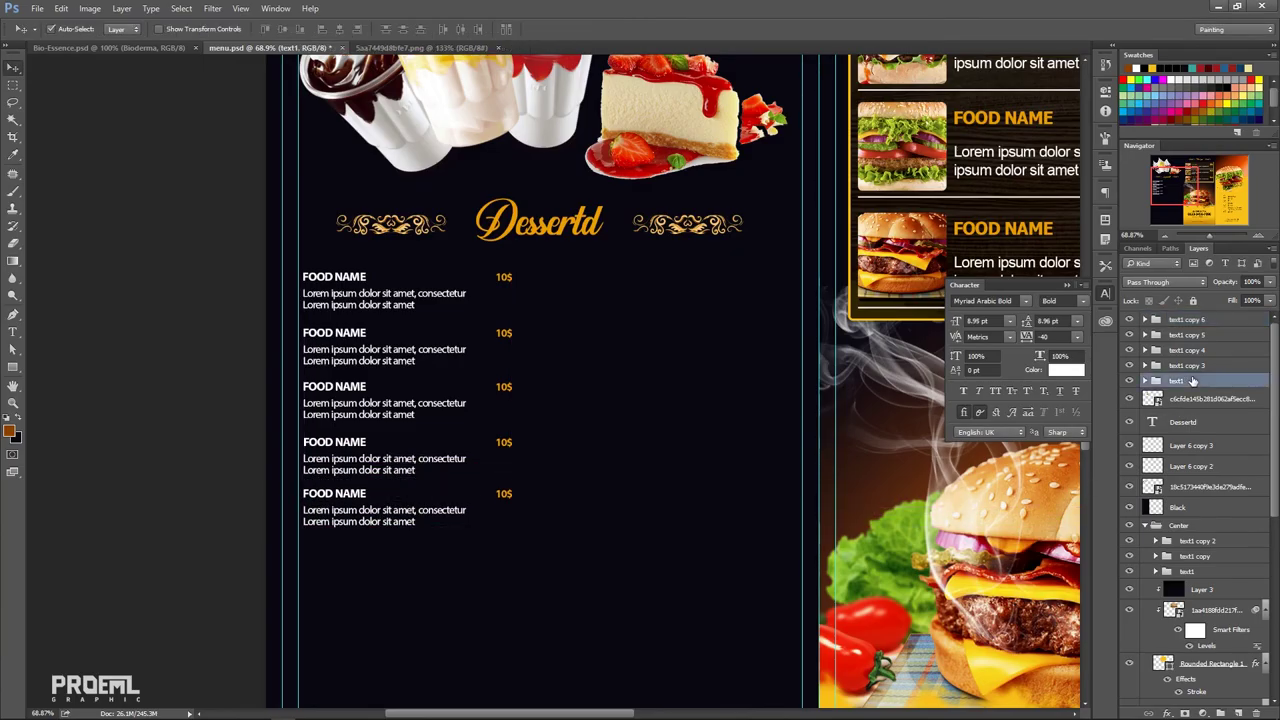
pyautogui.keyDown('shift'); pyautogui.click(1184, 321); pyautogui.keyUp('shift')
pyautogui.rightClick(1178, 321)
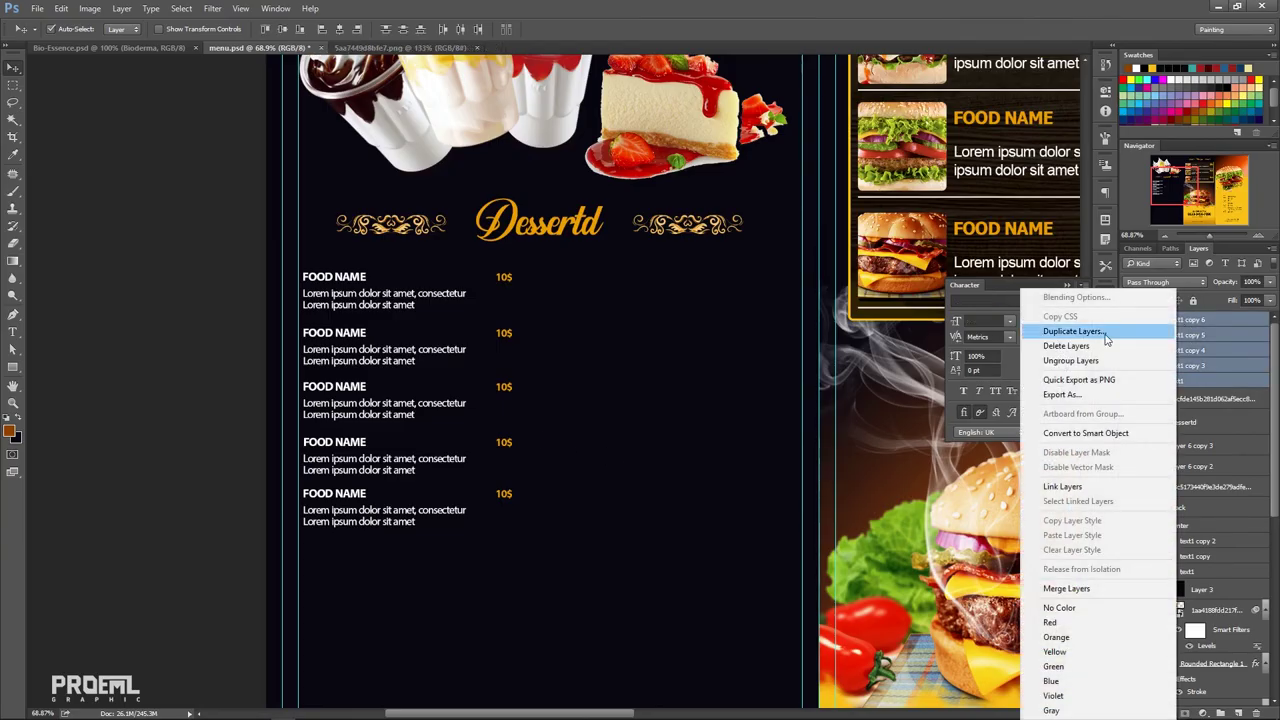
pyautogui.rightClick(1181, 320)
pyautogui.rightClick(1181, 320)
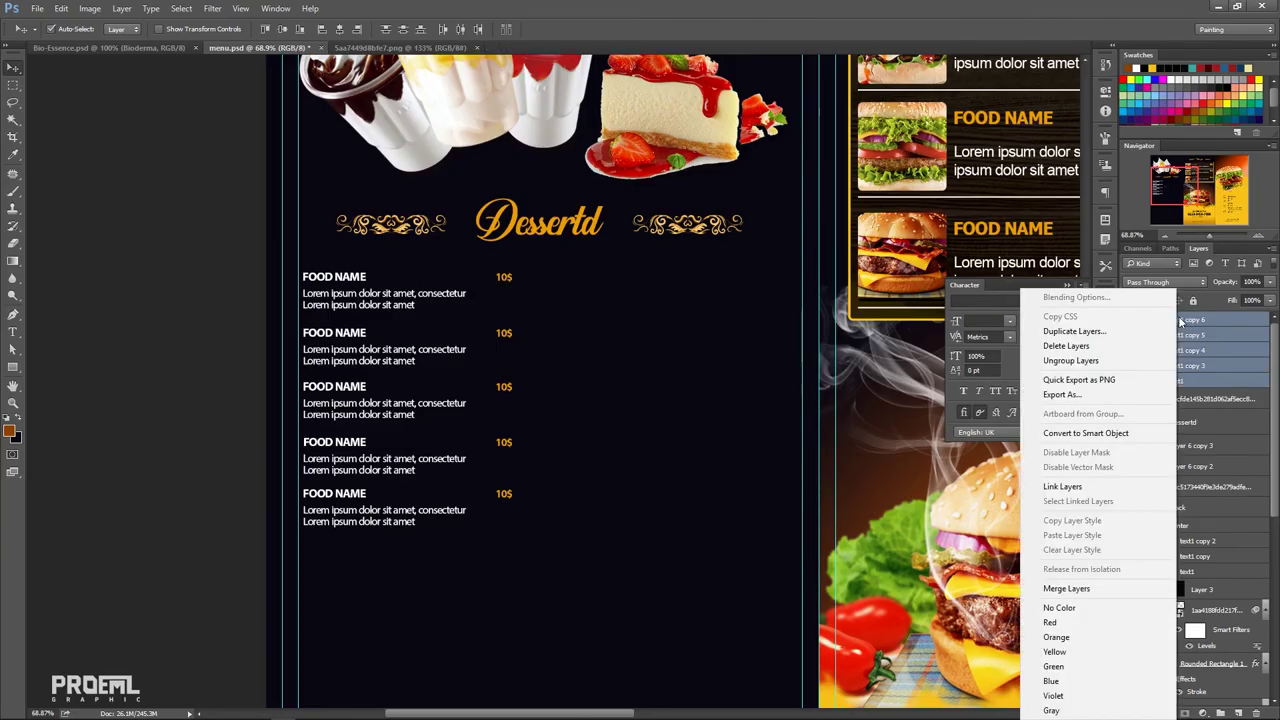
pyautogui.press('Escape')
pyautogui.moveTo(347, 340); pyautogui.dragTo(600, 340)
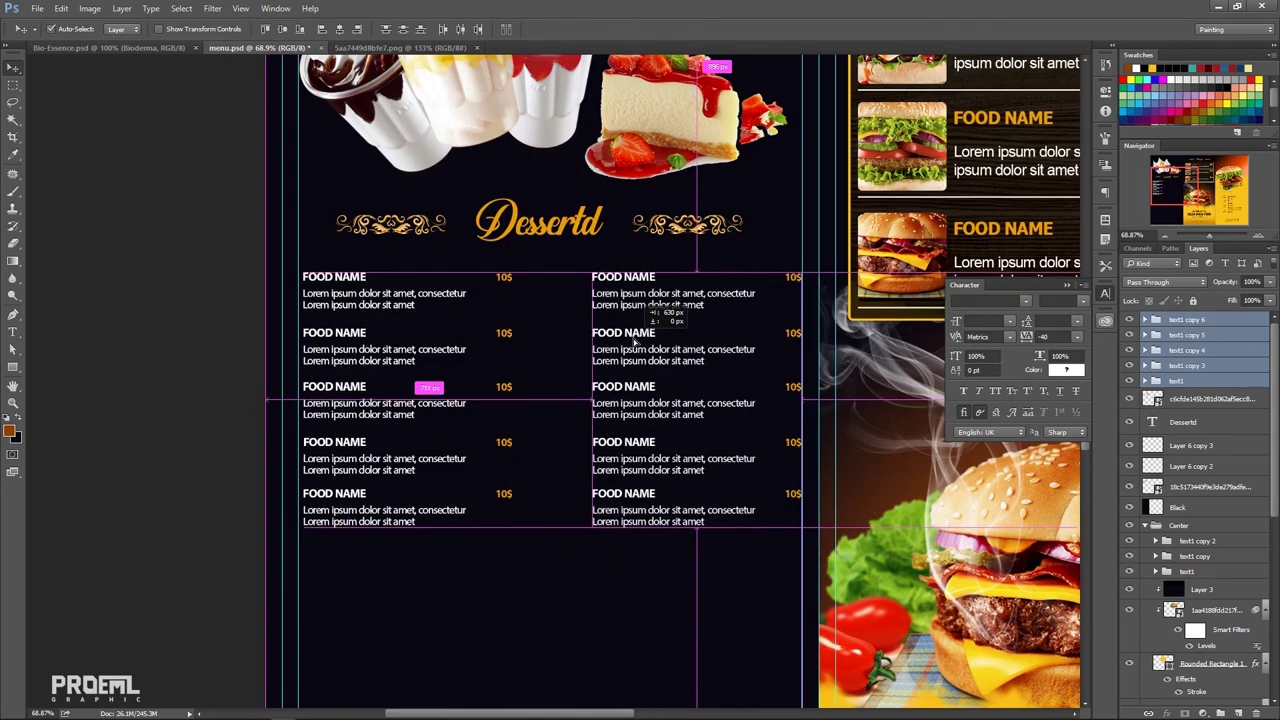
pyautogui.moveTo(600, 340); pyautogui.dragTo(637, 340)
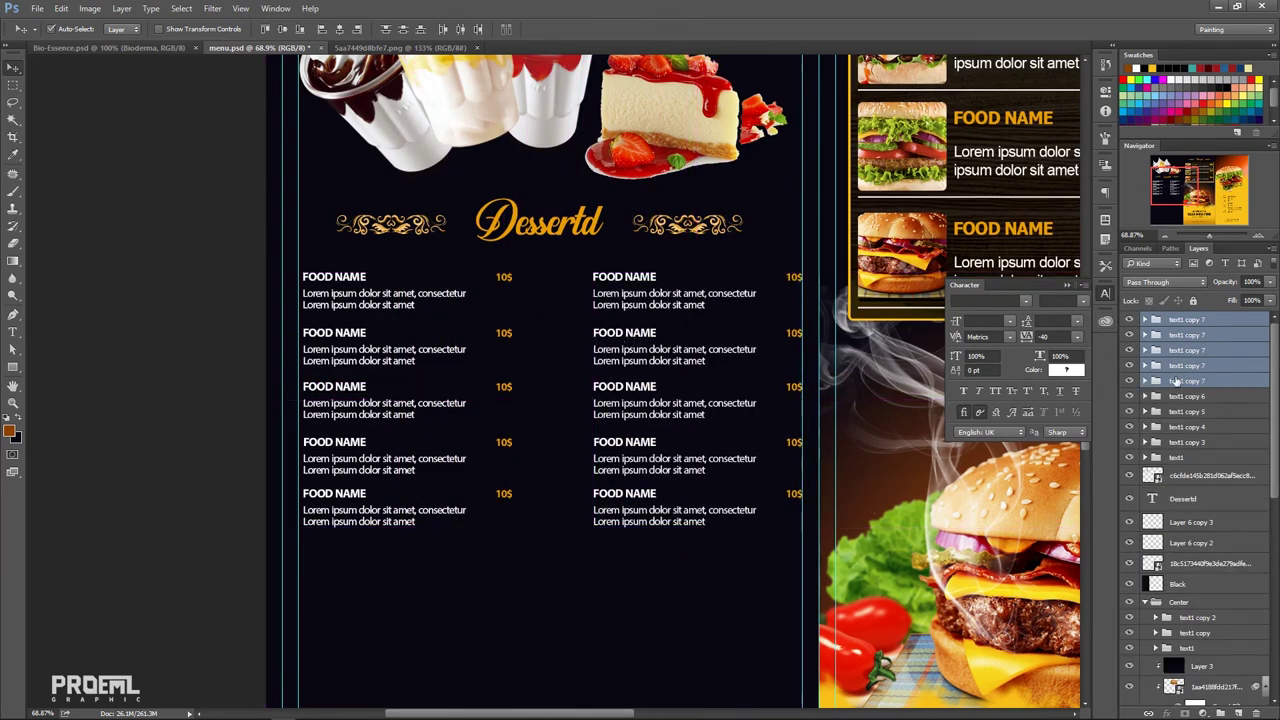
pyautogui.hotkey('ctrl', 'g')
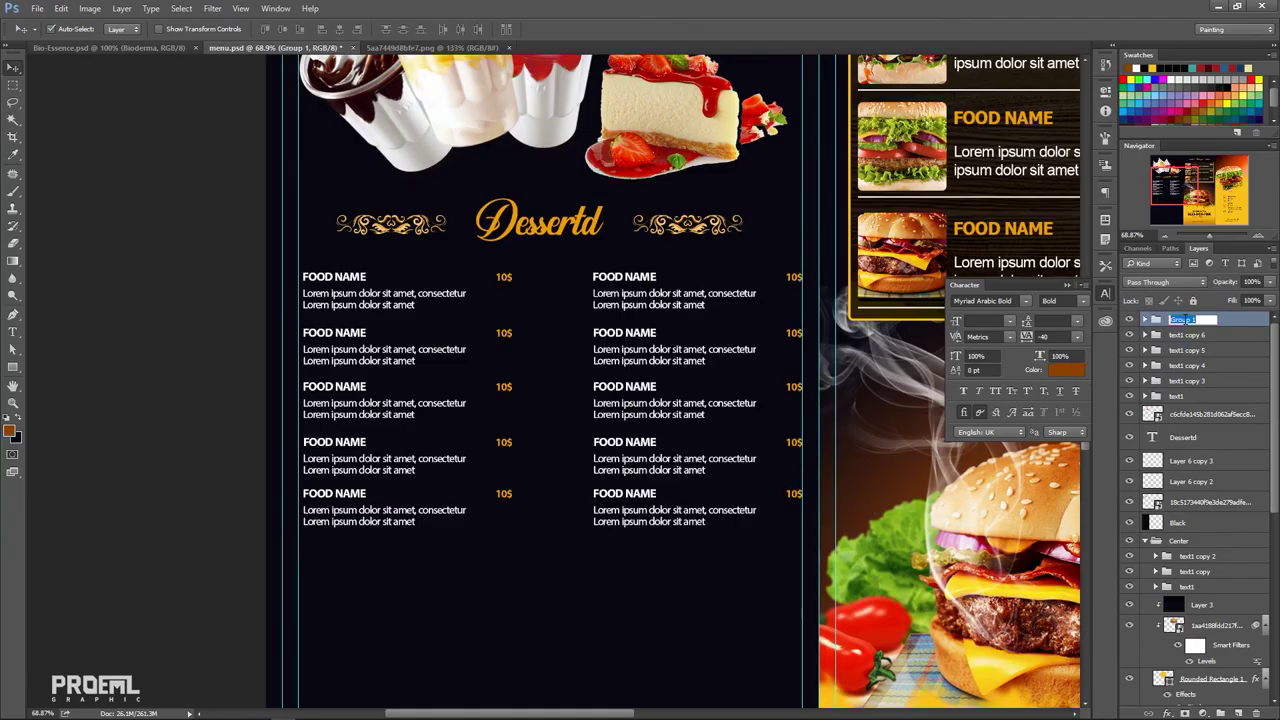
pyautogui.write('Right')
pyautogui.press('Return')
pyautogui.scroll(-2, 646, 394)
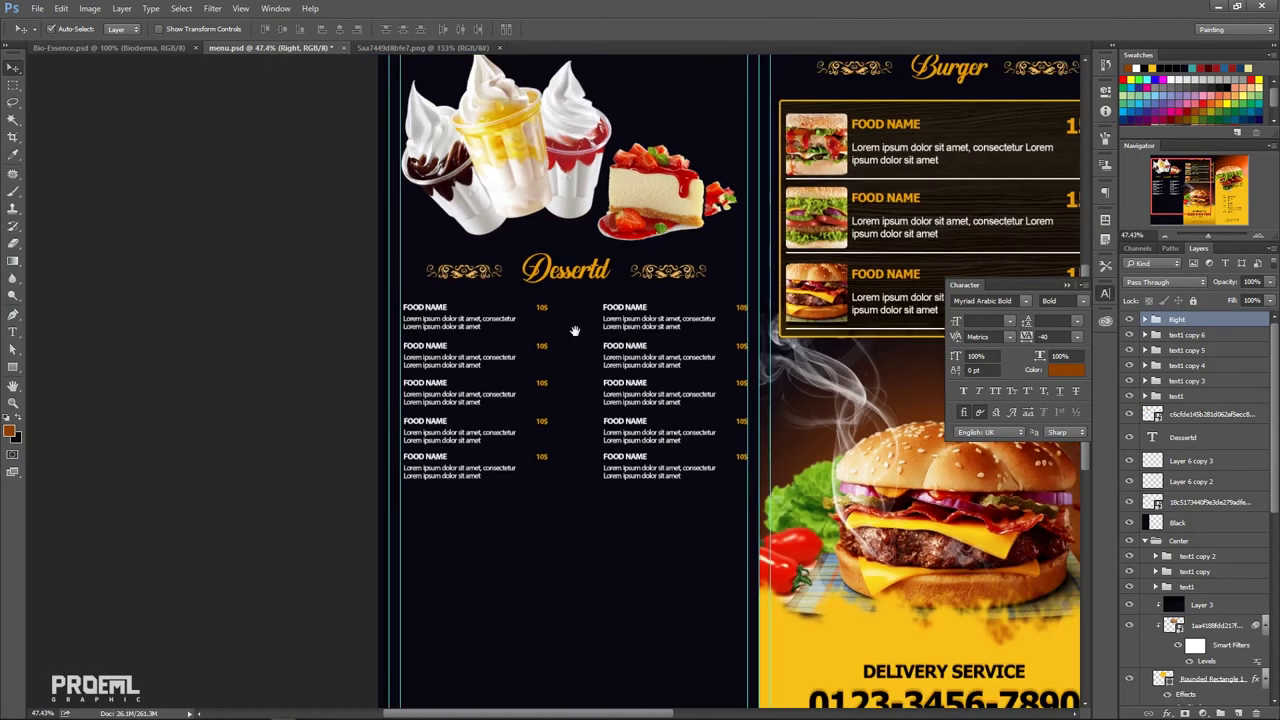
# Group the Desserts heading, both ornaments and the two price columns together
pyautogui.scroll(-2, 571, 328)
pyautogui.keyDown('shift'); pyautogui.click(1178, 397); pyautogui.keyUp('shift')
pyautogui.click(1130, 437)
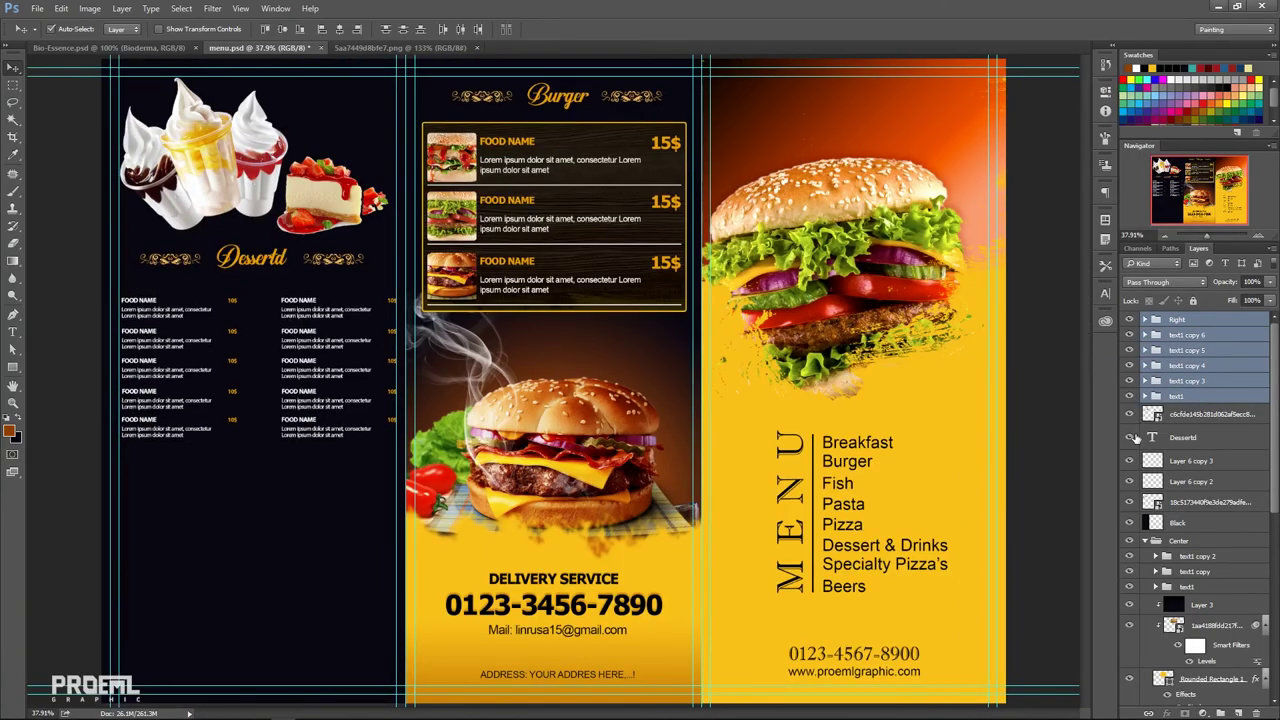
pyautogui.click(1130, 460)
pyautogui.click(1130, 460)
pyautogui.click(1200, 482)
pyautogui.keyDown('shift'); pyautogui.click(1212, 320); pyautogui.keyUp('shift')
pyautogui.hotkey('ctrl', 'g')
pyautogui.click(1129, 319)
pyautogui.click(1129, 319)
pyautogui.click(1147, 319)
# Move the cake image layer out of the Desserts group to sit below it
pyautogui.click(1130, 517)
pyautogui.click(1130, 517)
pyautogui.click(1130, 497)
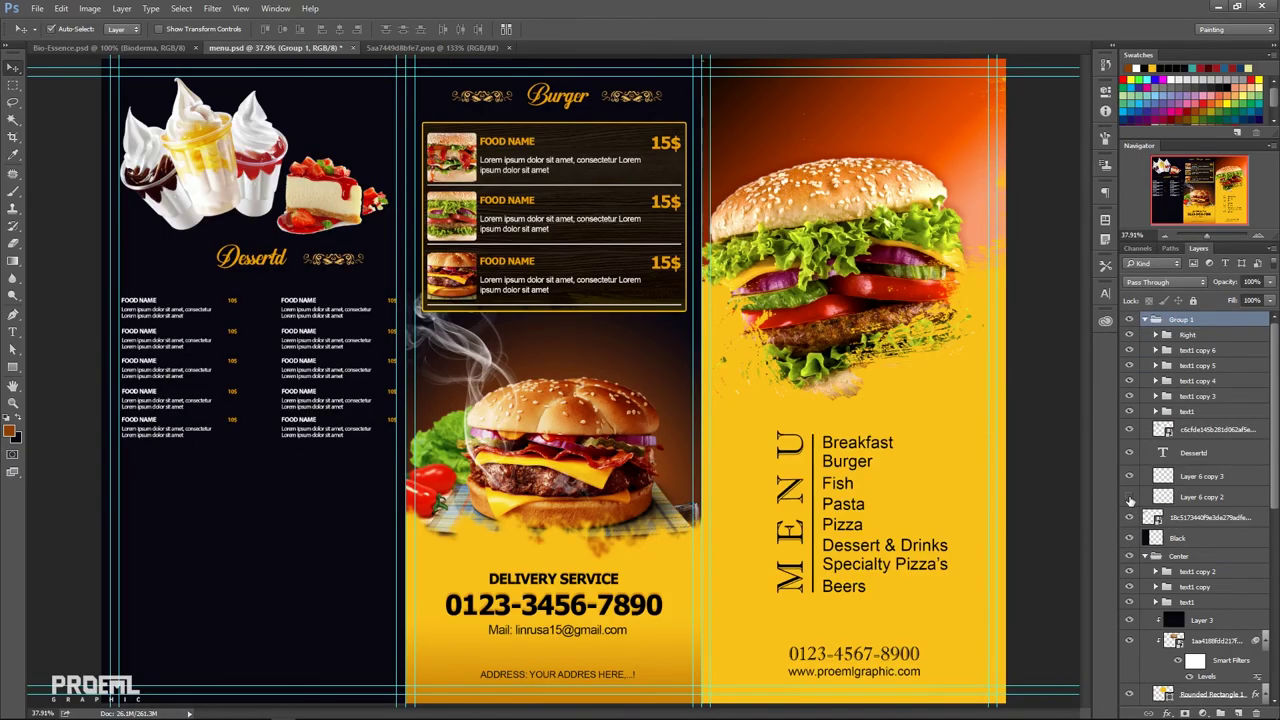
pyautogui.click(1130, 429)
pyautogui.click(1130, 429)
pyautogui.moveTo(1195, 497); pyautogui.dragTo(1195, 528)
# Check the Desserts group's visibility, restore the left ornament, and duplicate the group
pyautogui.scroll(1, 1205, 450)
pyautogui.click(1130, 320)
pyautogui.click(1130, 320)
pyautogui.click(1145, 320)
pyautogui.click(1130, 320)
pyautogui.click(1130, 320)
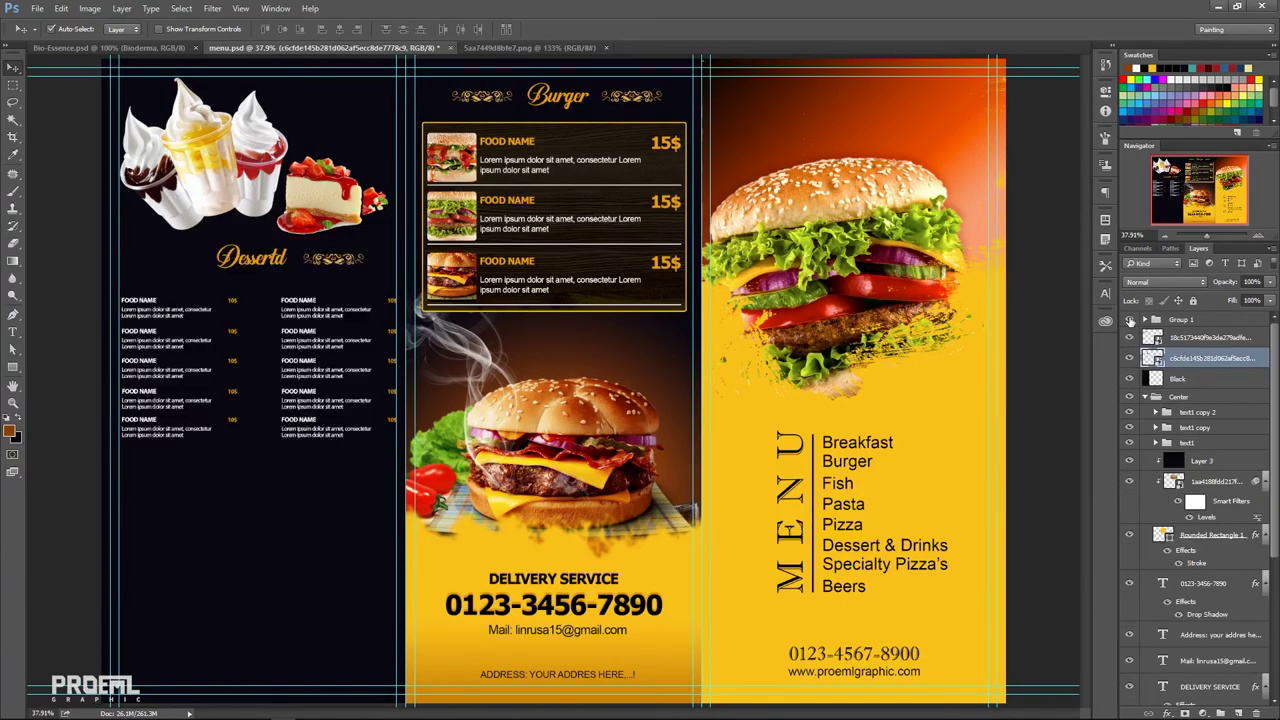
pyautogui.click(1145, 320)
pyautogui.click(1130, 476)
pyautogui.click(1145, 320)
pyautogui.click(1130, 320)
pyautogui.click(1130, 320)
pyautogui.click(1178, 320)
pyautogui.rightClick(1178, 320)
pyautogui.click(1055, 328)
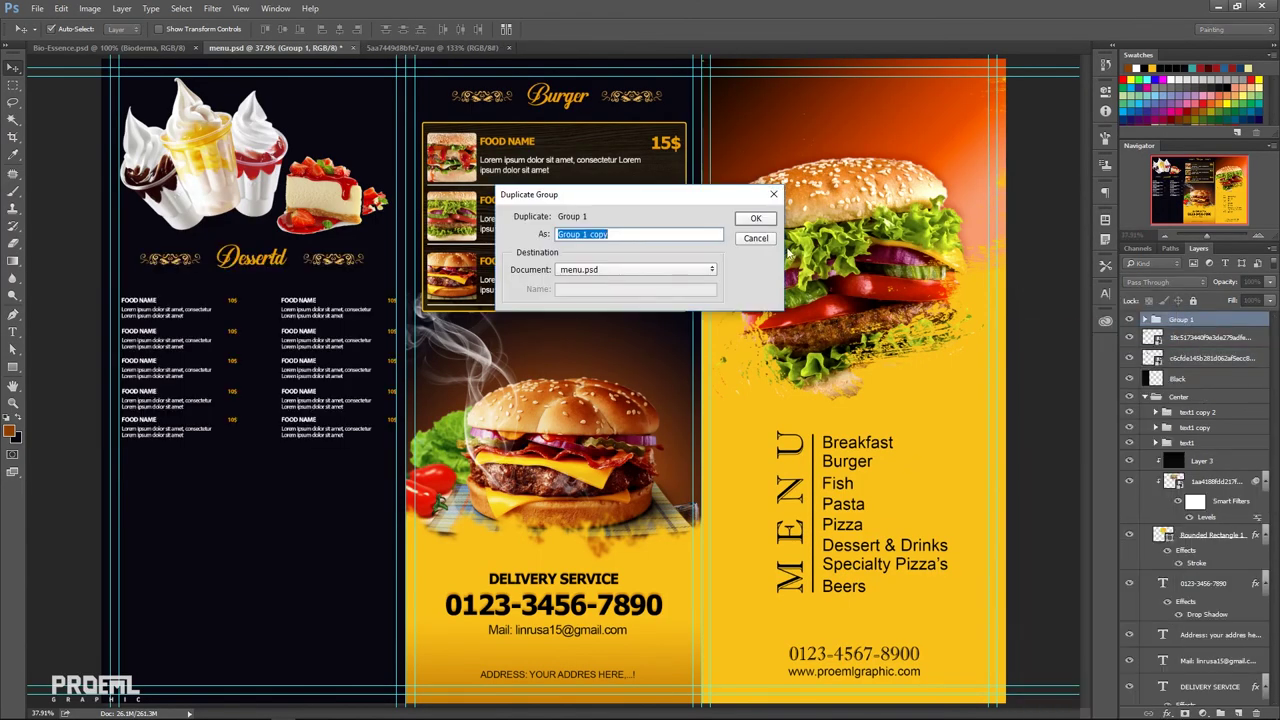
# Move the duplicated Desserts section down below the original list
pyautogui.click(750, 214)
pyautogui.hotkey('ctrl', 't')
pyautogui.scroll(1, 313, 492)
pyautogui.scroll(1, 313, 492)
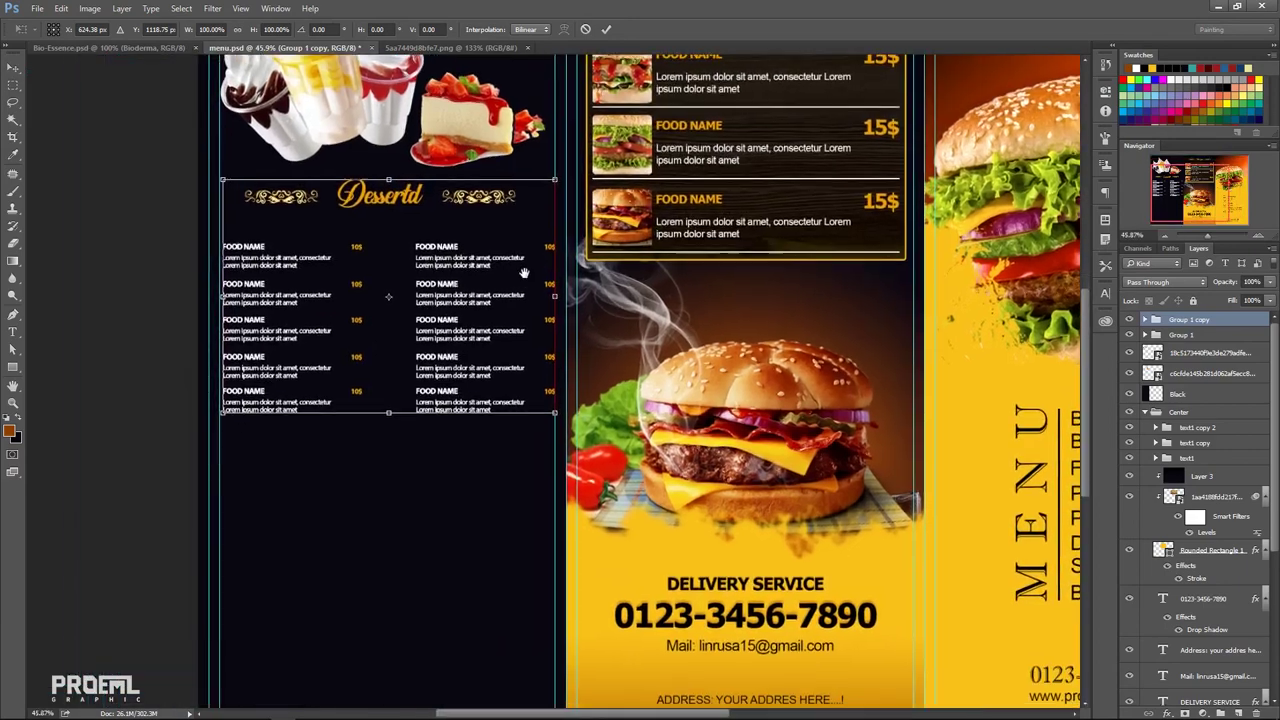
pyautogui.moveTo(408, 196); pyautogui.dragTo(406, 463)
pyautogui.click(606, 29)
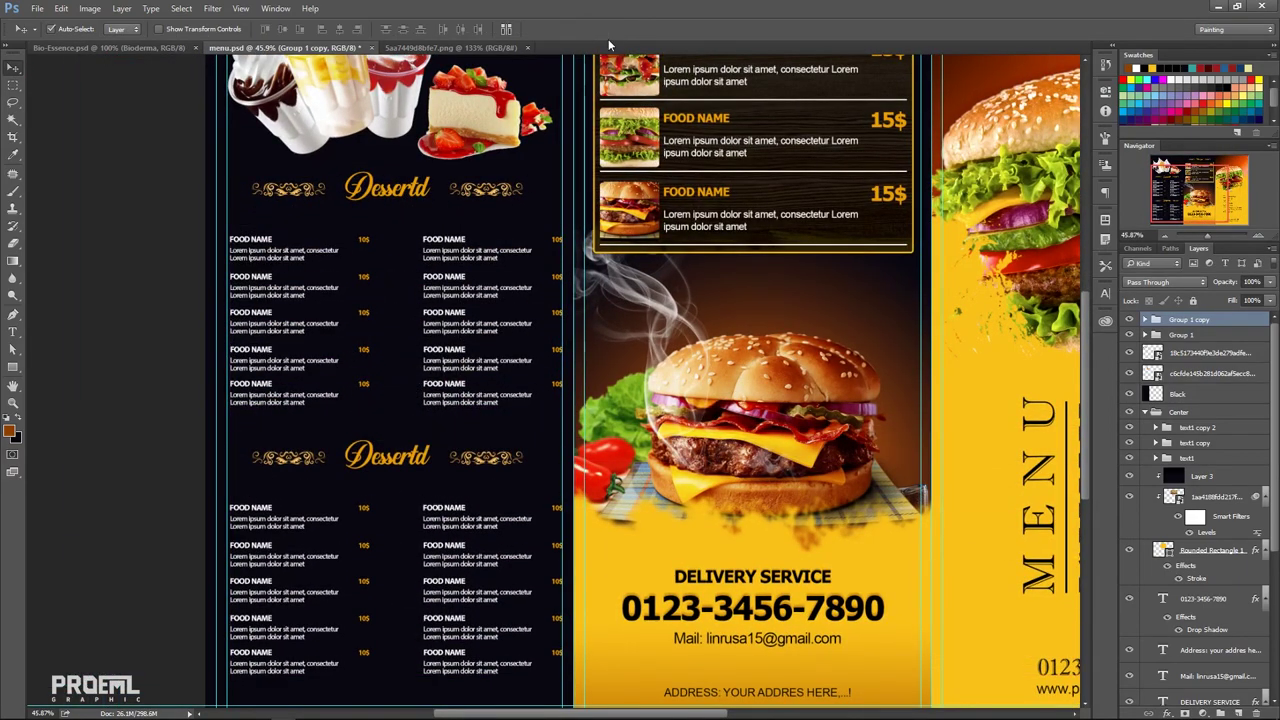
pyautogui.scroll(1, 400, 447)
pyautogui.scroll(1, 400, 447)
pyautogui.scroll(-1, 430, 450)
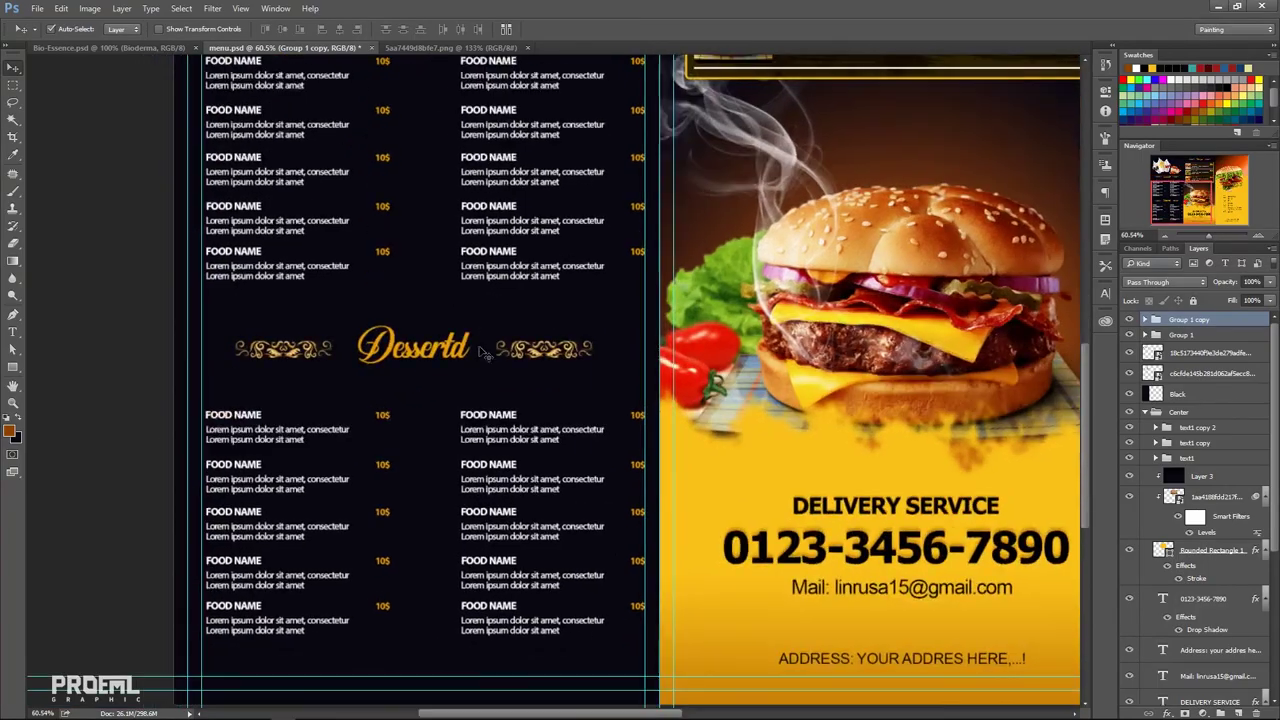
# Retype the copied heading as 'Drinks' and fit the whole menu on screen
pyautogui.press('t')
pyautogui.click(451, 350)
pyautogui.moveTo(451, 350); pyautogui.dragTo(358, 345)
pyautogui.write('Drinks')
pyautogui.click(575, 30)
pyautogui.press('v')
pyautogui.rightClick(460, 332)
pyautogui.click(480, 338)
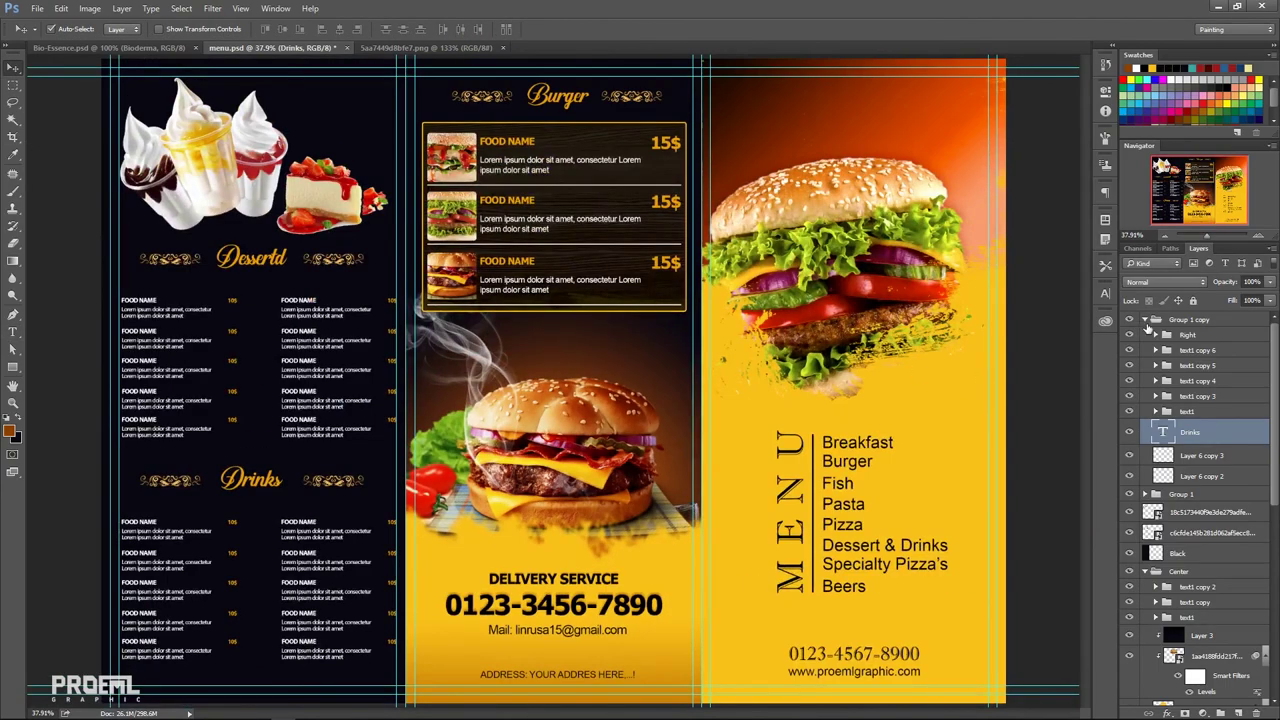
# Toggle the Drinks, image, backdrop, Center and Right panel layers to compare the layout
pyautogui.click(1145, 320)
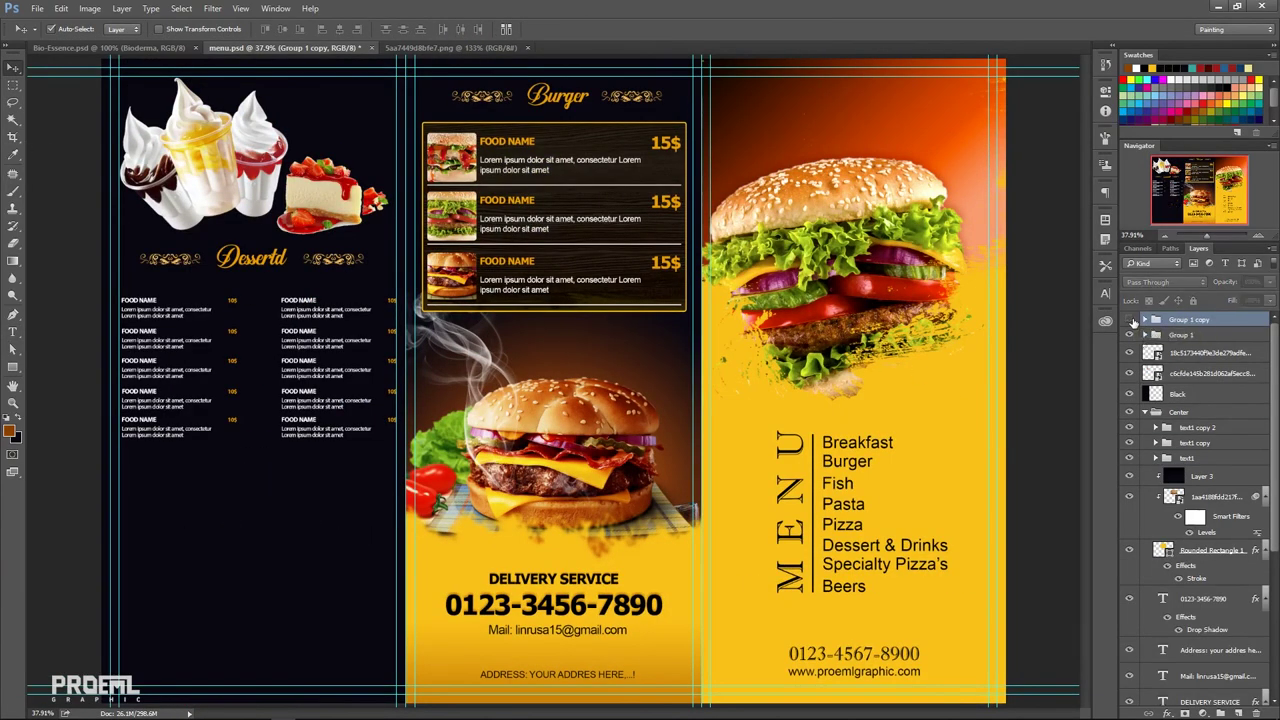
pyautogui.click(1130, 320)
pyautogui.click(1130, 353)
pyautogui.click(1130, 373)
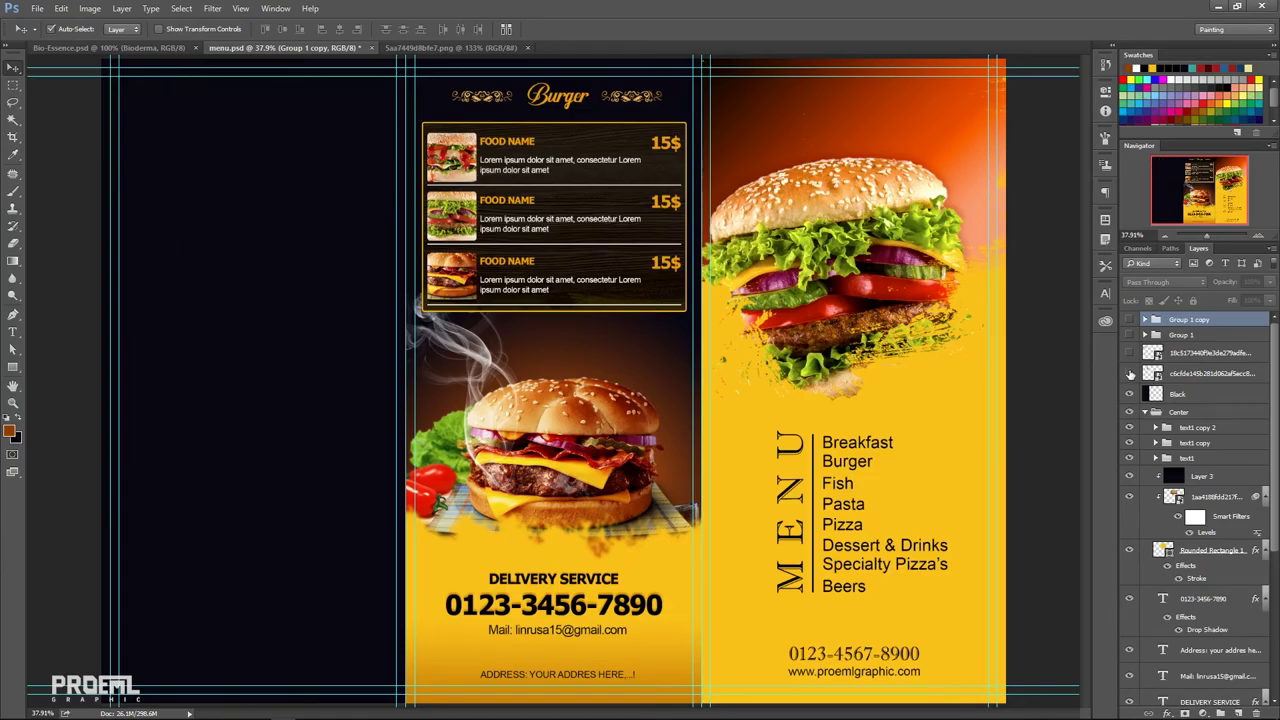
pyautogui.click(1130, 394)
pyautogui.click(1130, 394)
pyautogui.click(1145, 412)
pyautogui.click(1130, 412)
pyautogui.click(1130, 412)
pyautogui.click(1130, 412)
pyautogui.click(1130, 427)
pyautogui.click(1130, 427)
# Make all panels and sections visible again and hide the guides
pyautogui.click(1130, 412)
pyautogui.click(1130, 373)
pyautogui.click(1130, 353)
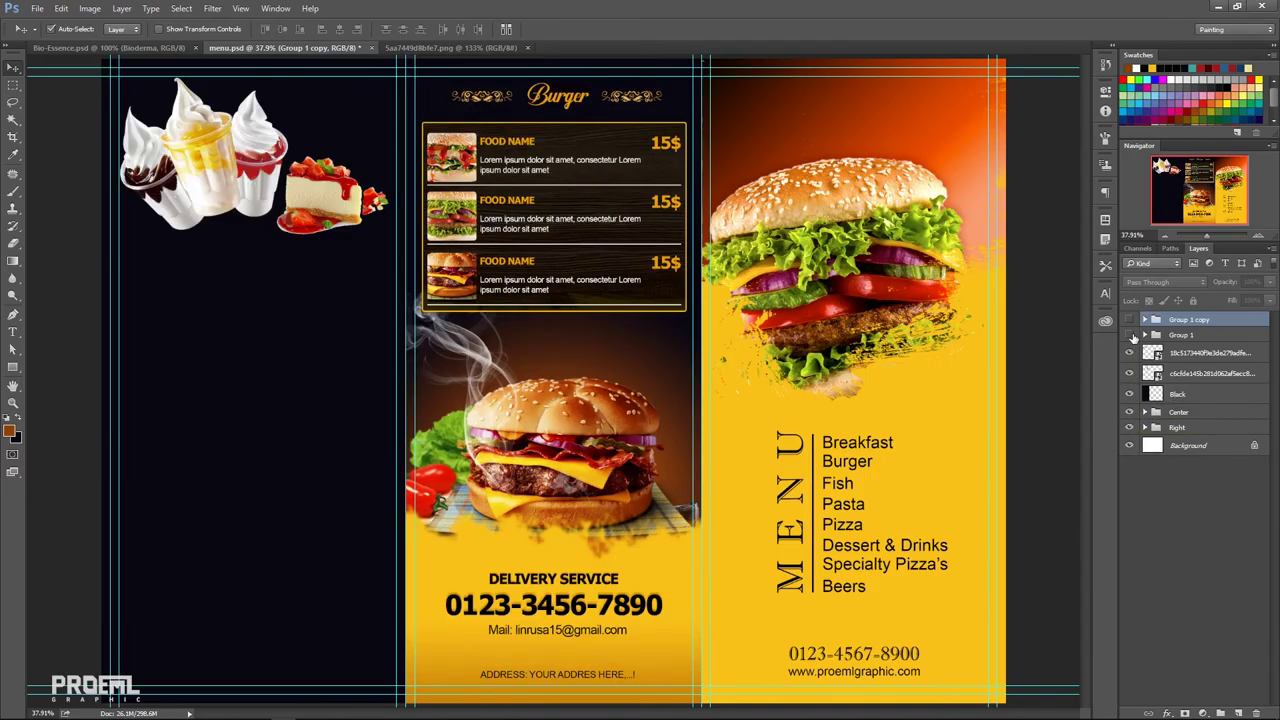
pyautogui.click(1130, 335)
pyautogui.click(1130, 319)
pyautogui.hotkey('ctrl', ';')
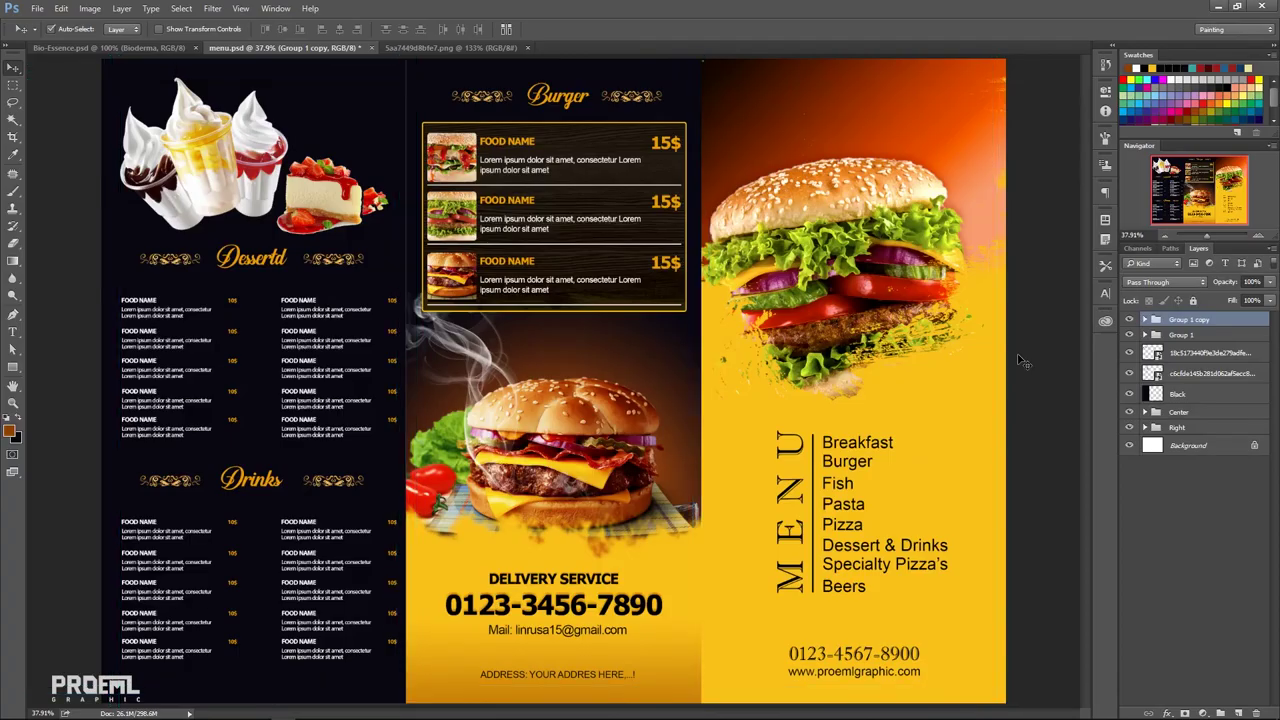